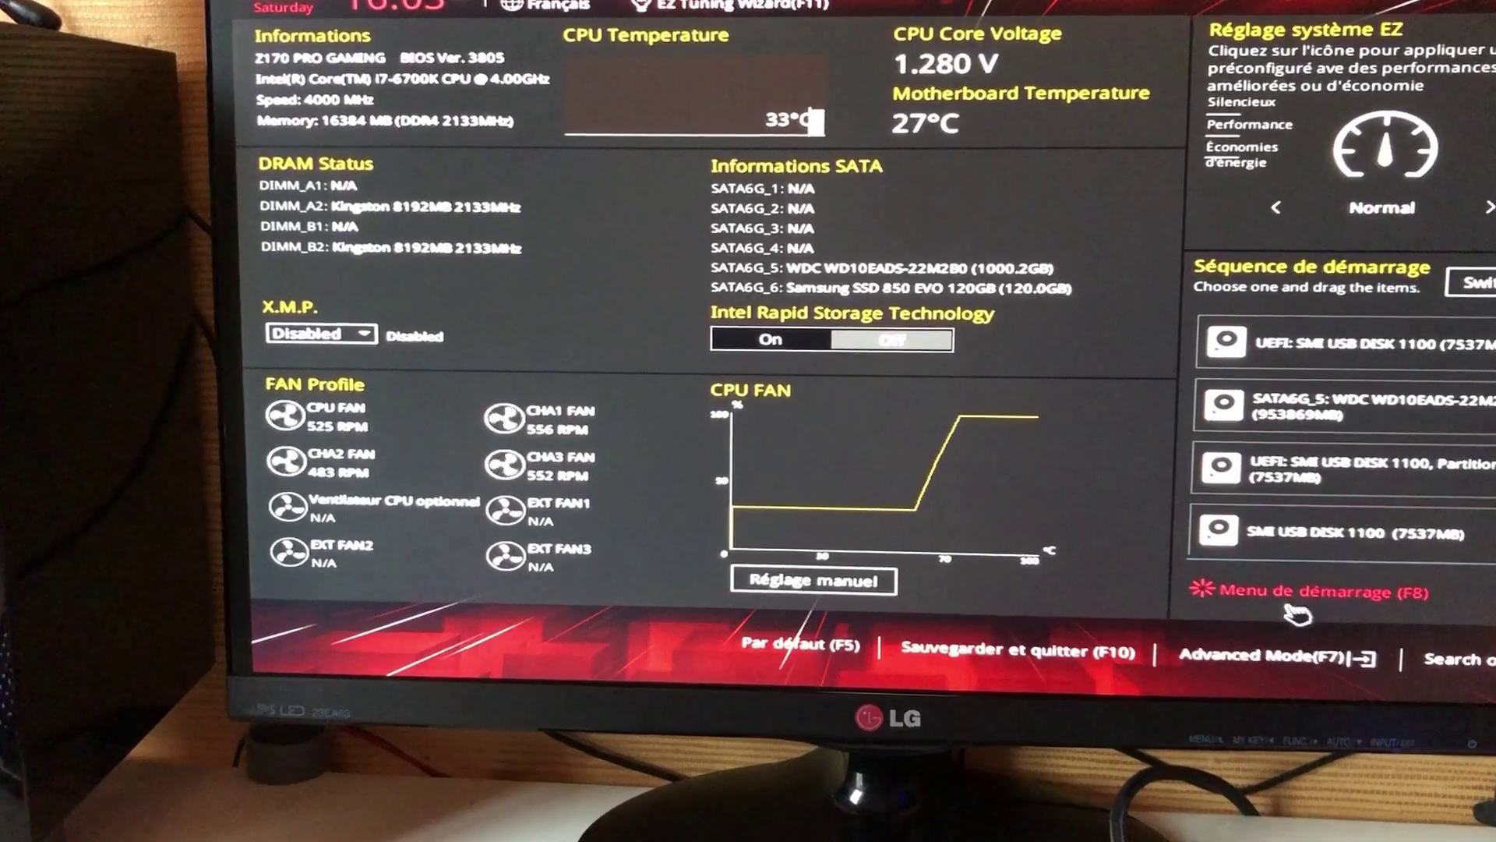
- Boot the computer from the UEFI: SMI USB DISK 1100 (7537MB) entry of the boot menu
left_click(1216, 690)
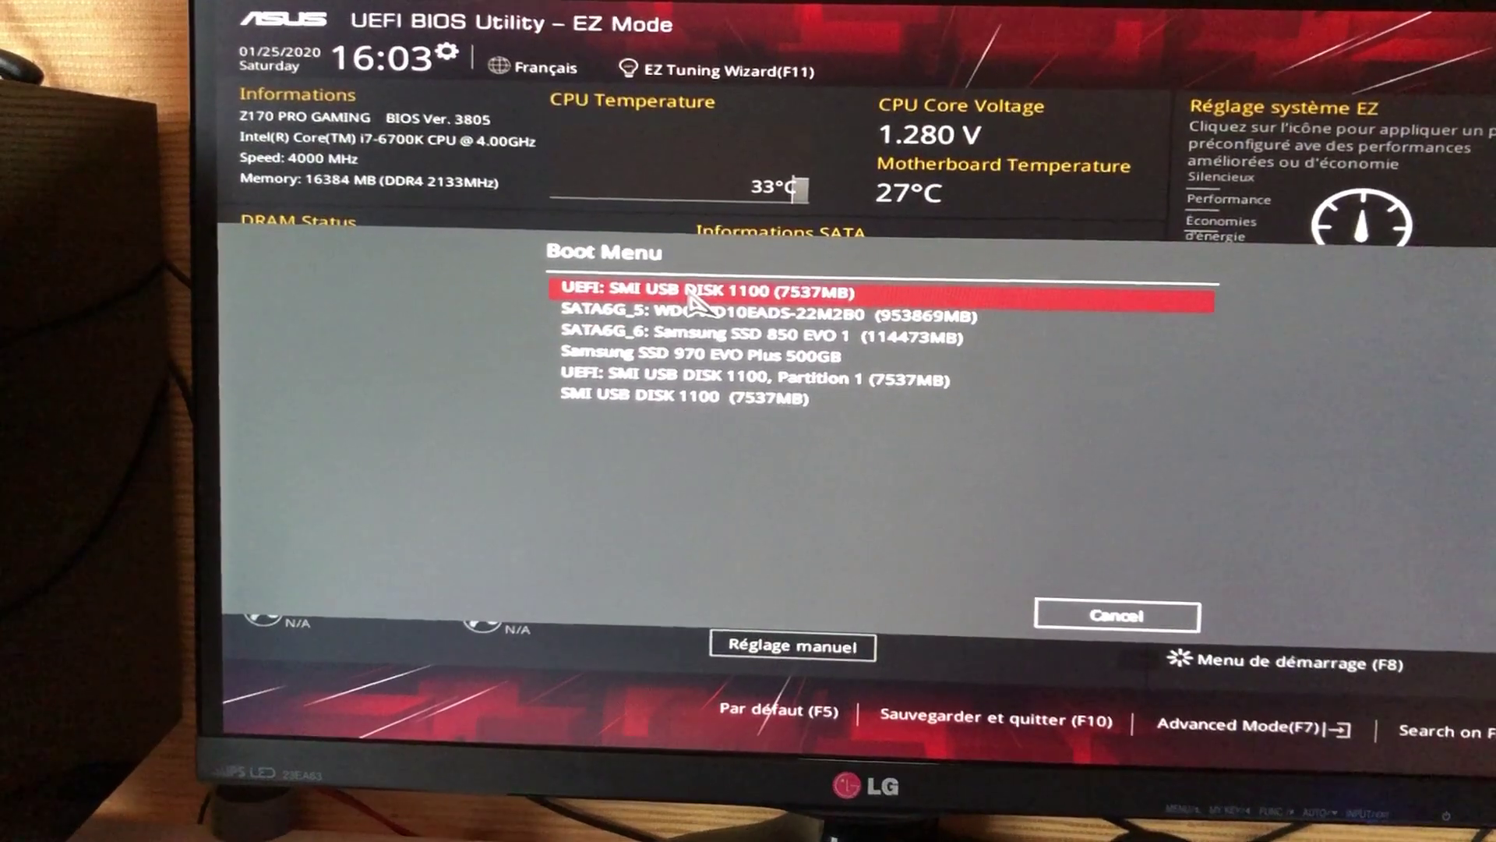
left_click(686, 290)
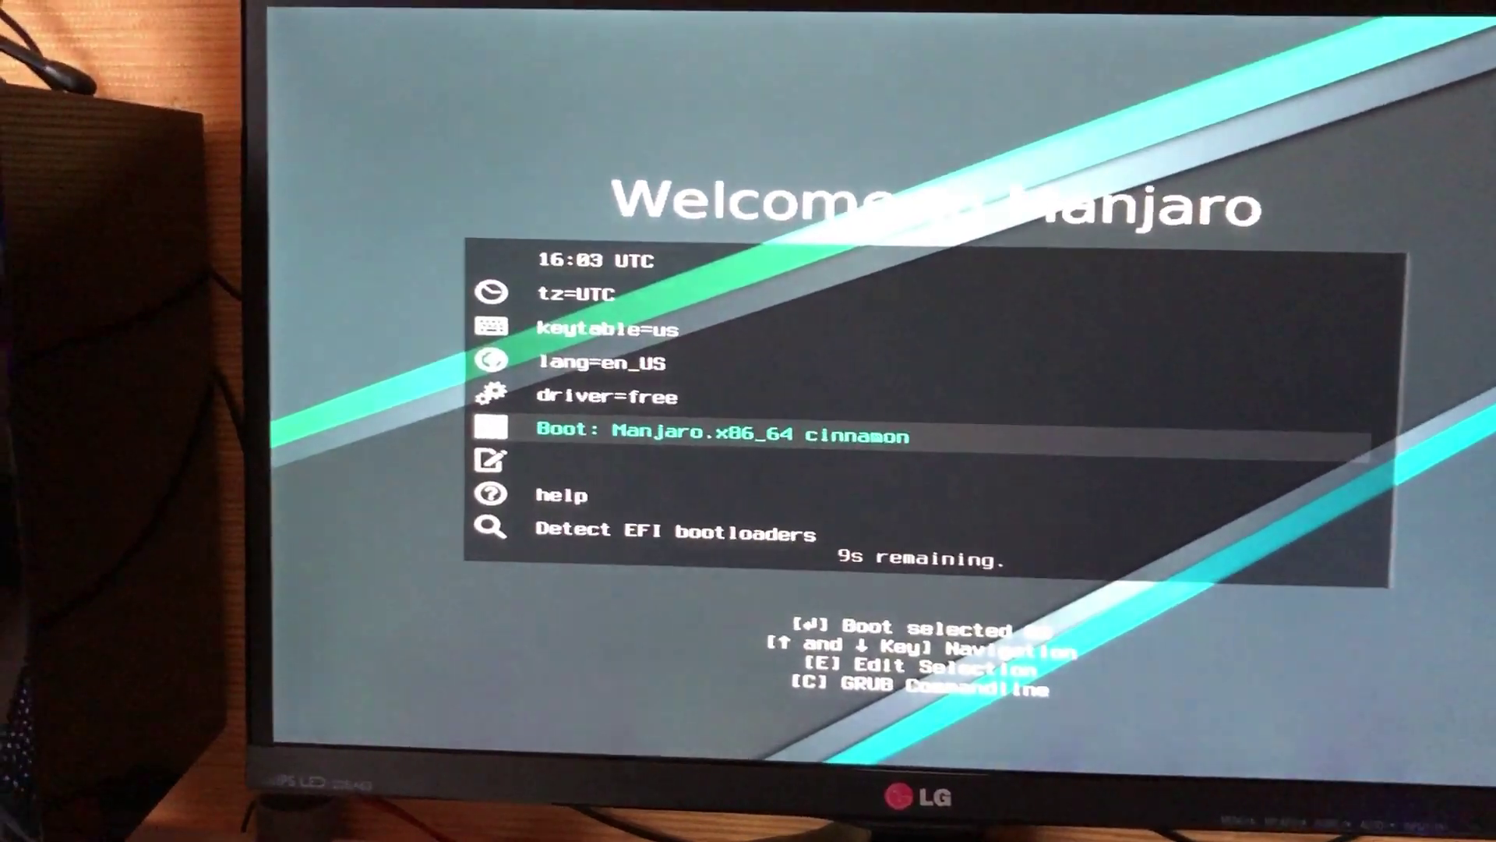
- Set the live system's time zone to Europe/Paris on the Manjaro boot screen
key("Up")
key("Up")
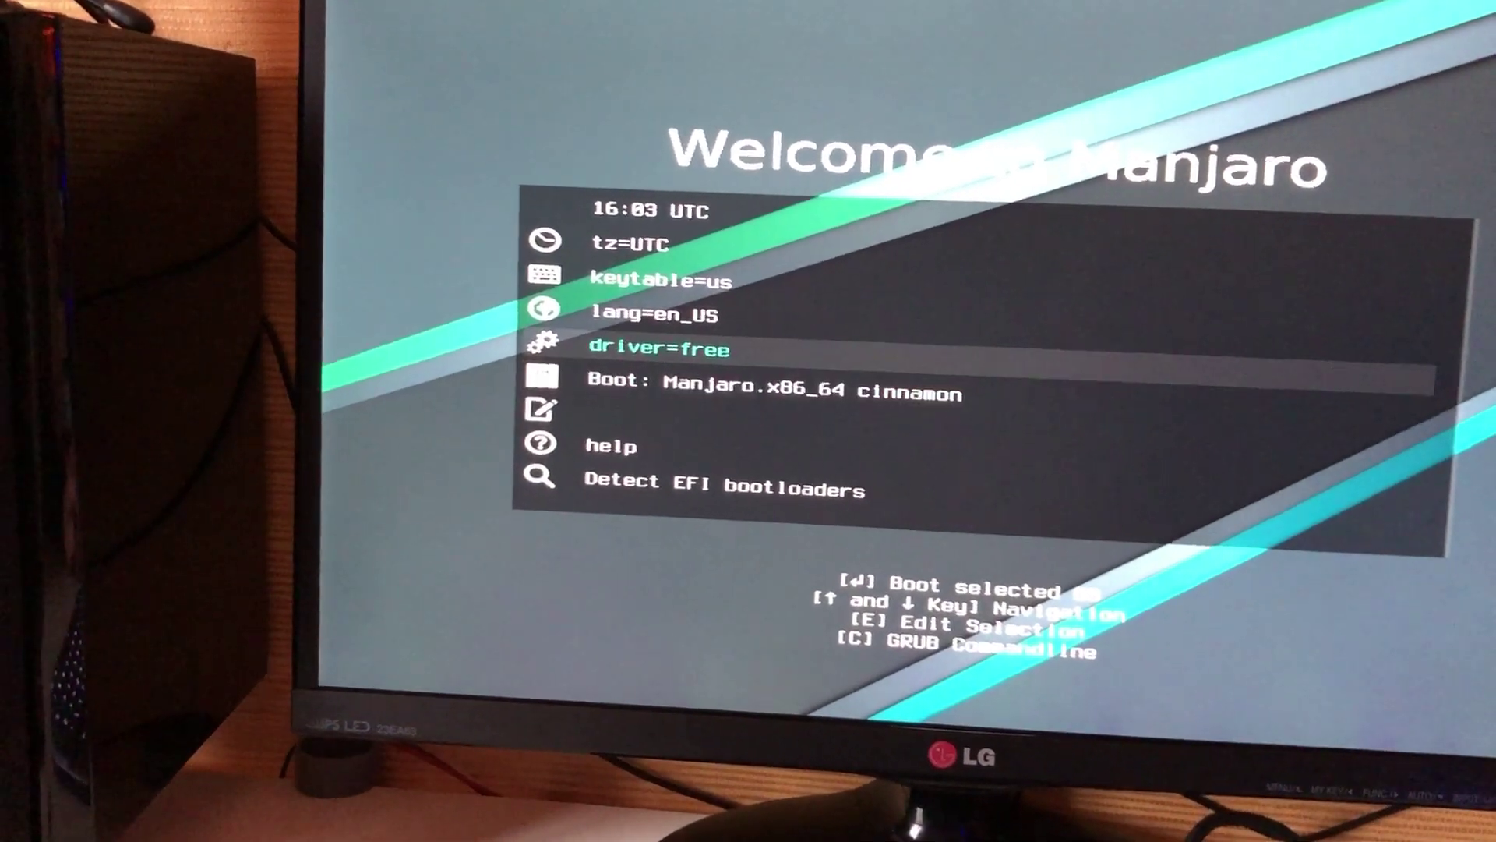
key("Up")
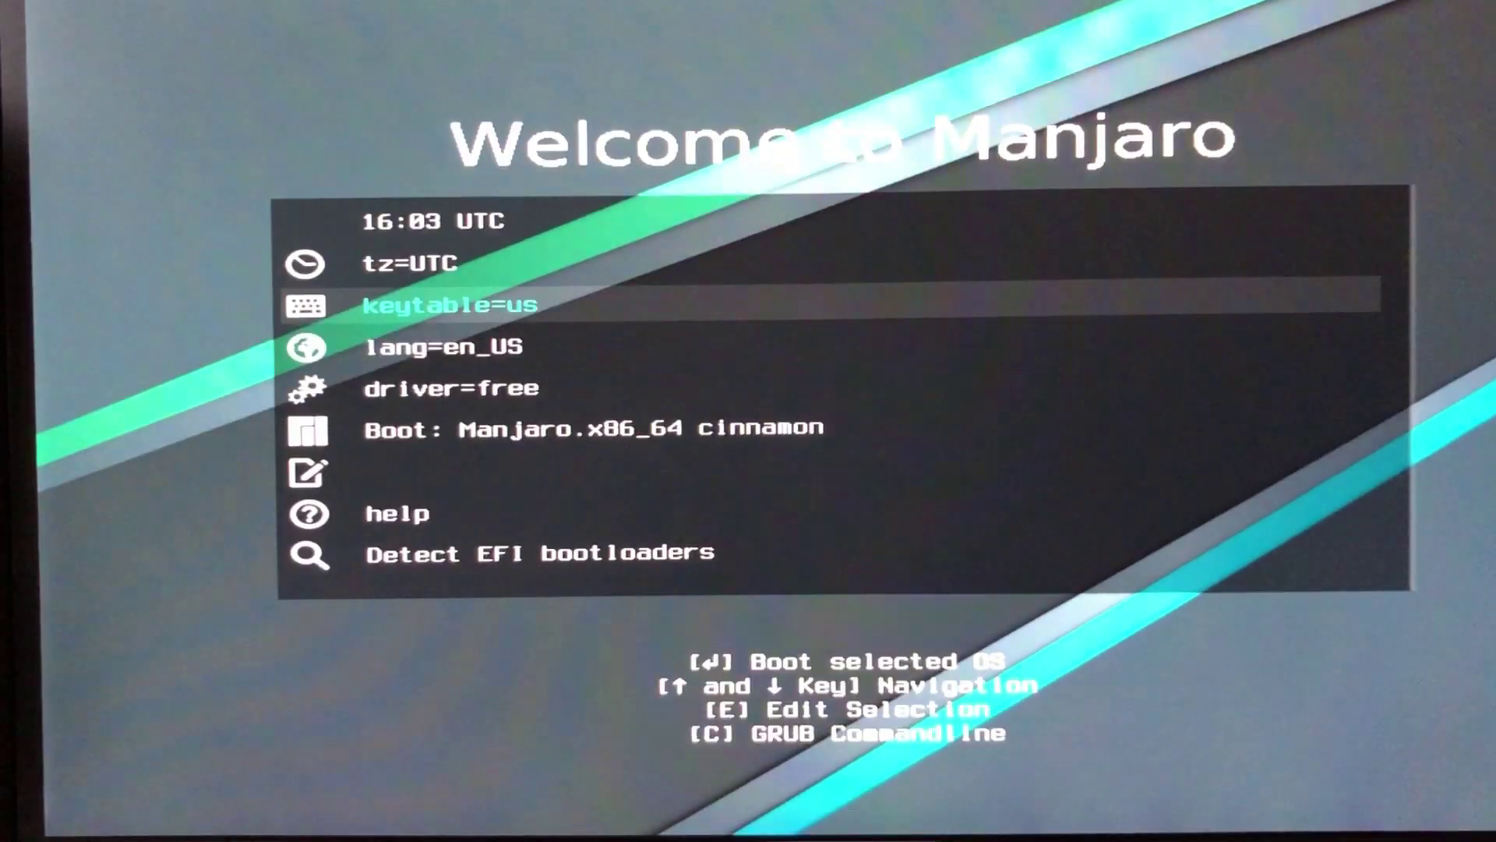
key("Up")
key("Return")
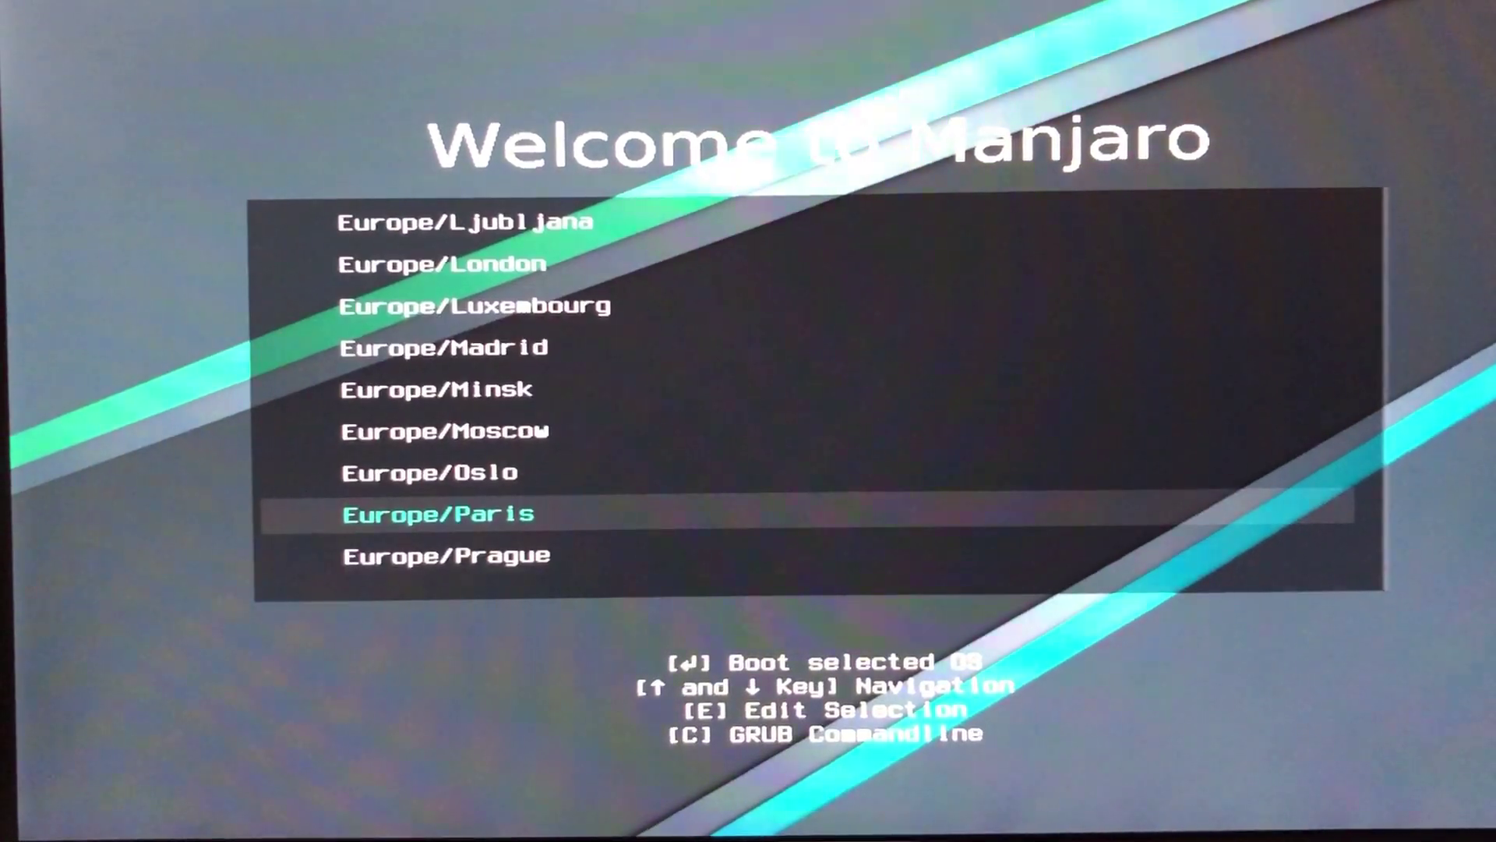
key("Return")
- Set the live system's keyboard table to fr
key("Up")
key("Up")
key("Up")
key("Return")
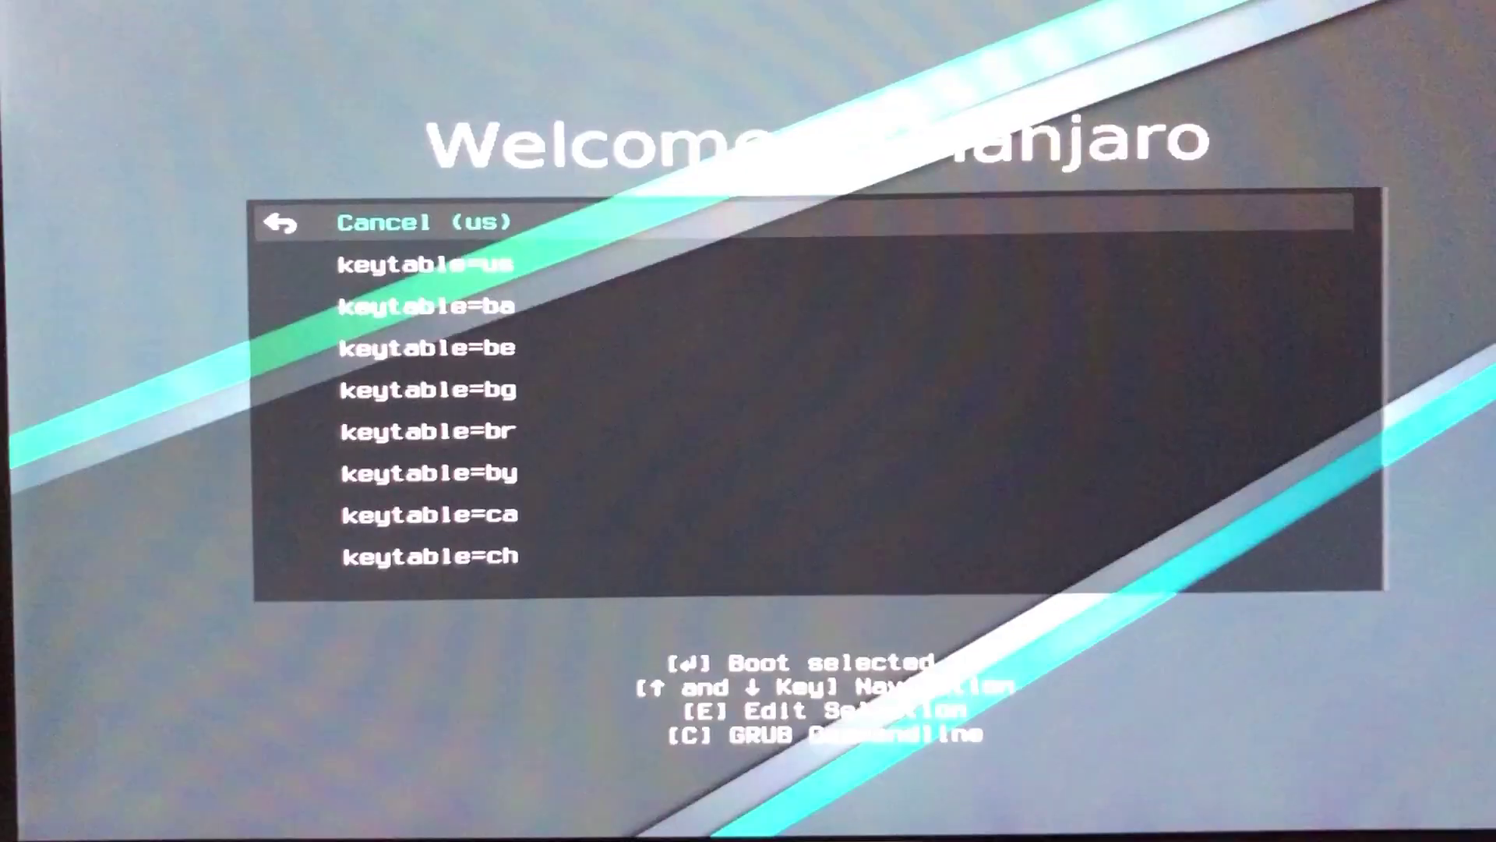
key("Down")
key("Down")
key("Down")
key("Down")
key("Down")
key("Down")
key("Down")
key("Down")
key("Down")
key("Down")
key("Down")
key("Down")
key("Down")
key("Down")
key("Down")
key("Down")
key("Return")
- Set the live system's language to fr_FR
key("Up")
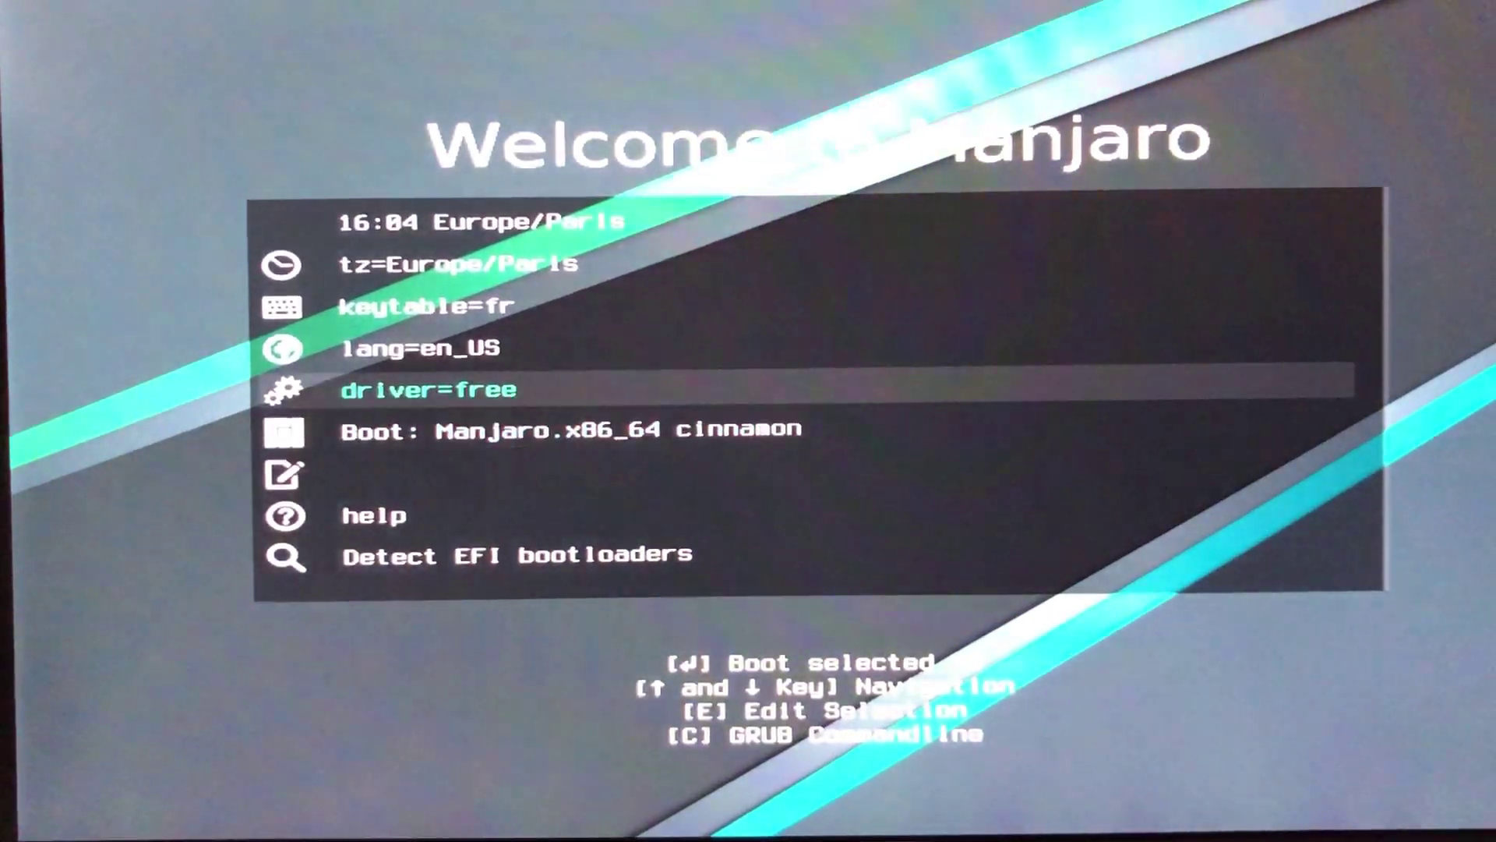
key("Up")
key("Return")
key("Down")
key("Down")
key("Down")
key("Down")
key("Down")
key("Down")
key("Down")
key("Return")
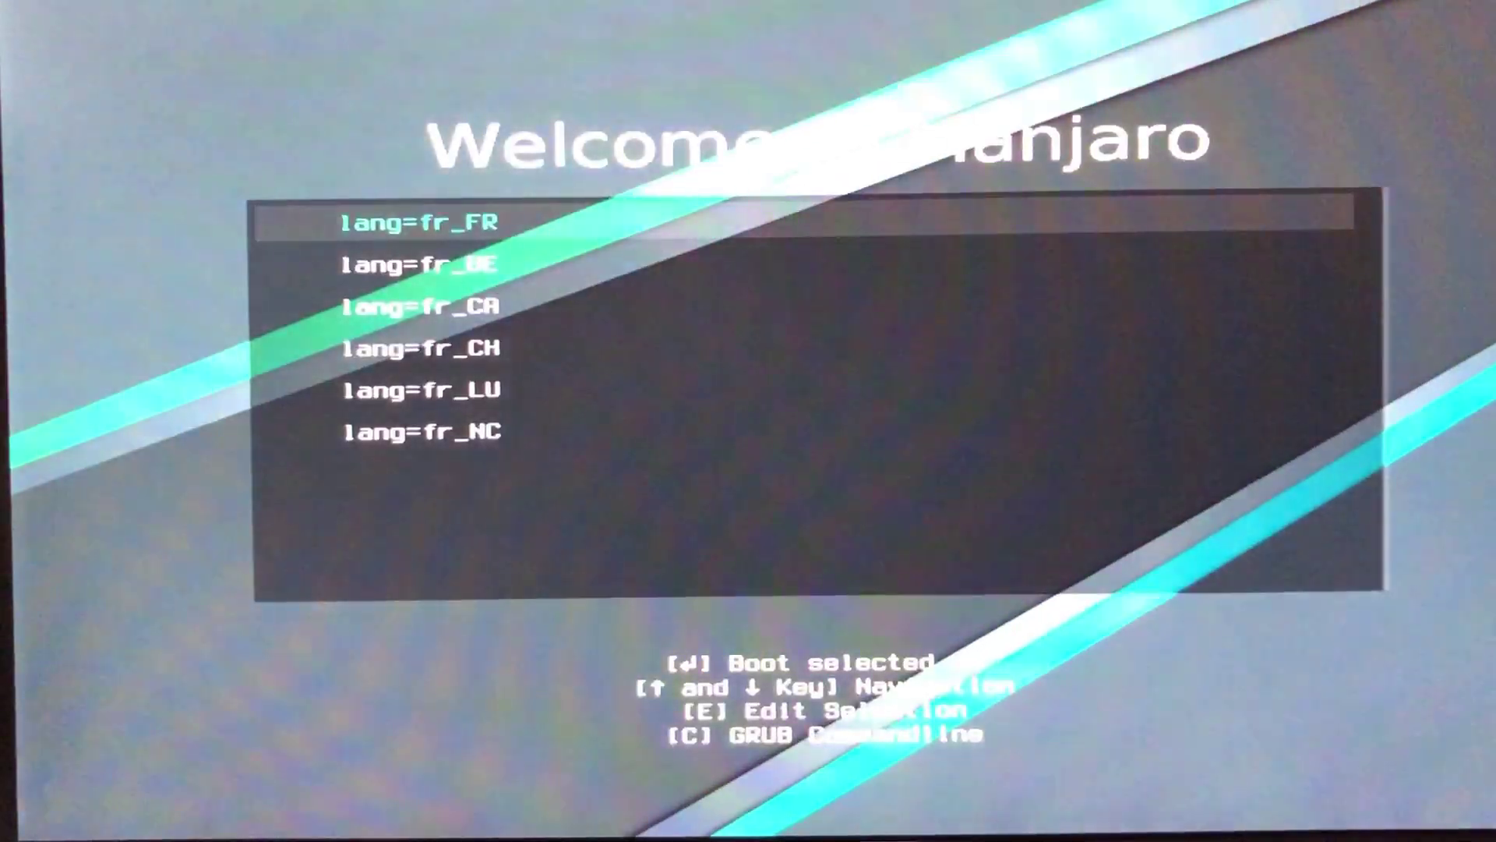
key("Return")
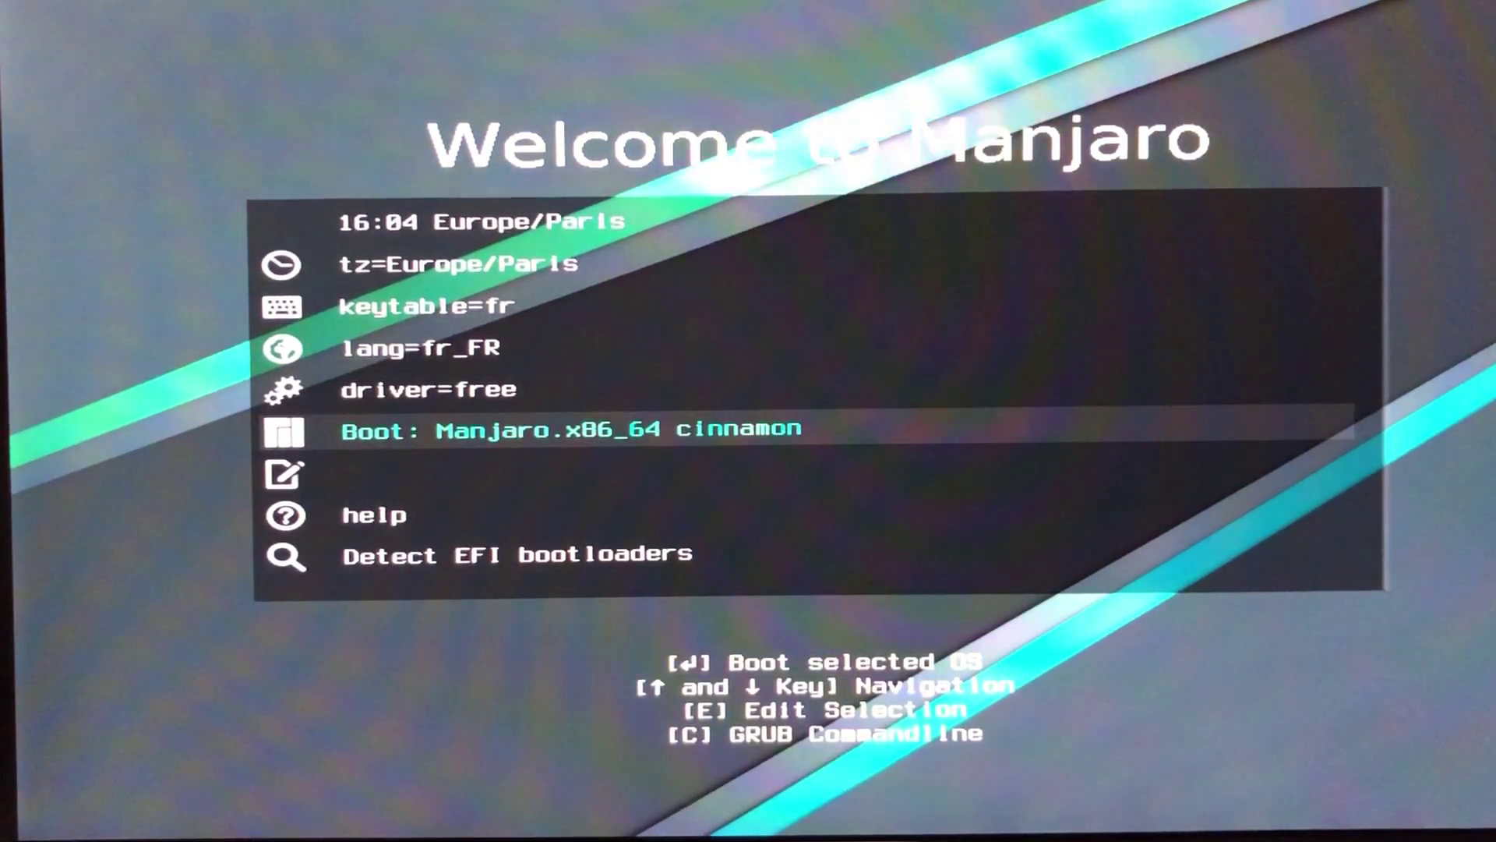
- Boot Manjaro.x86_64 cinnamon, then dismiss the panel style dialog and the Manjaro Hello window
key("Return")
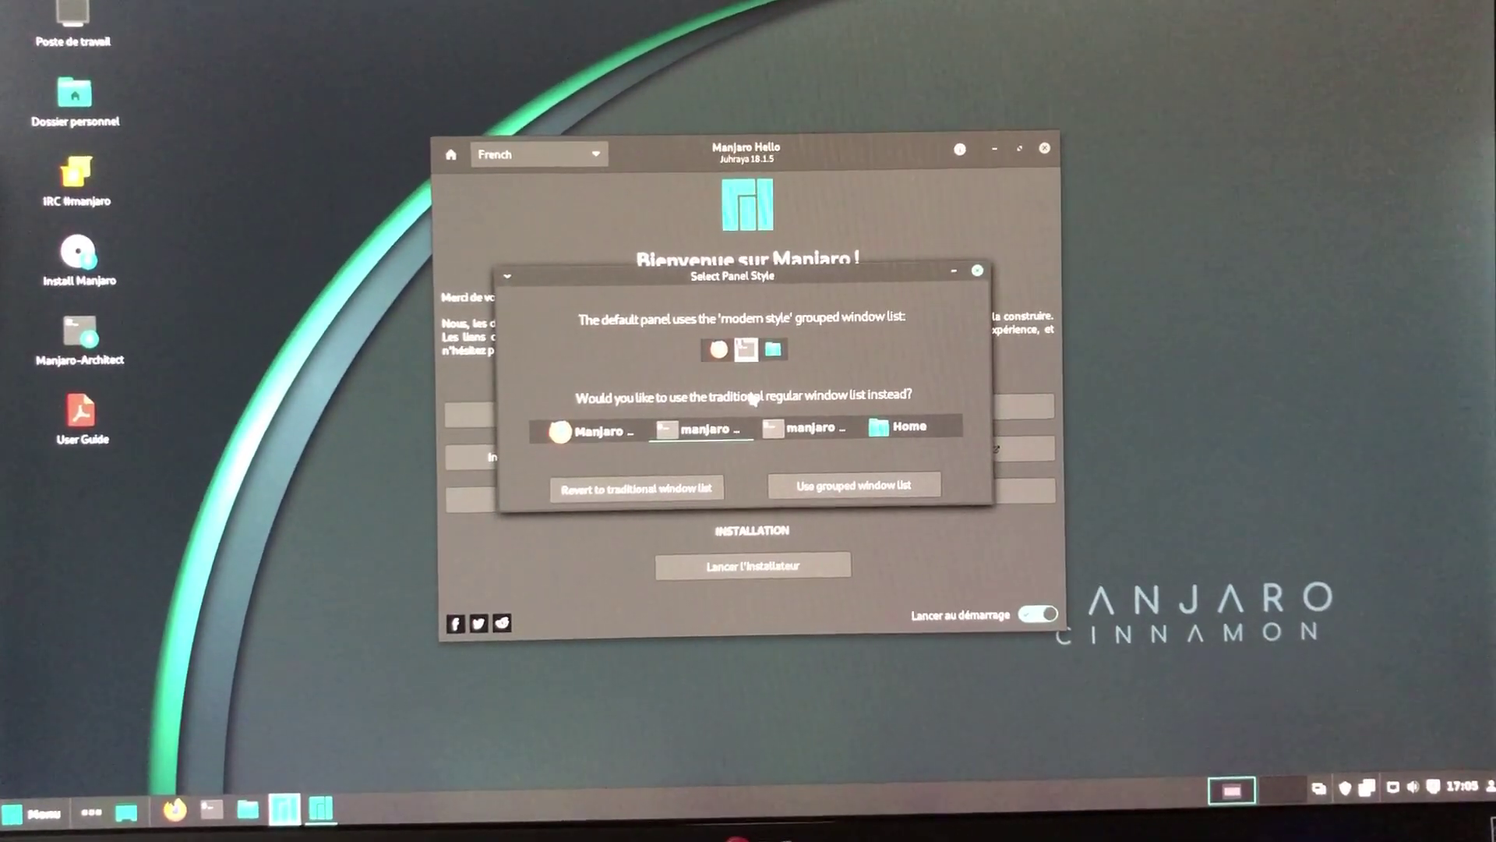
left_click(987, 268)
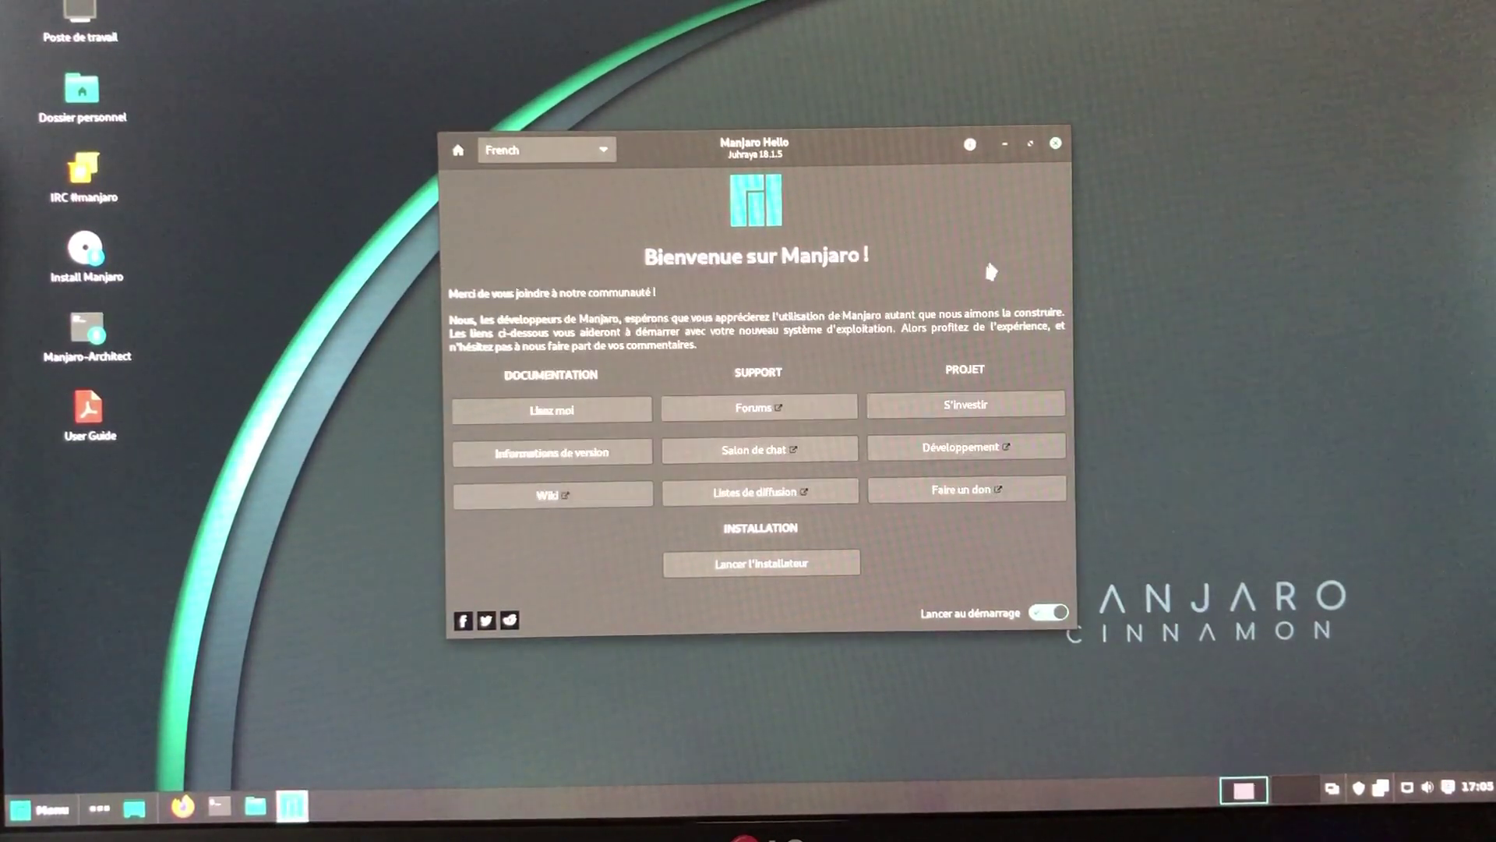
left_click(1056, 147)
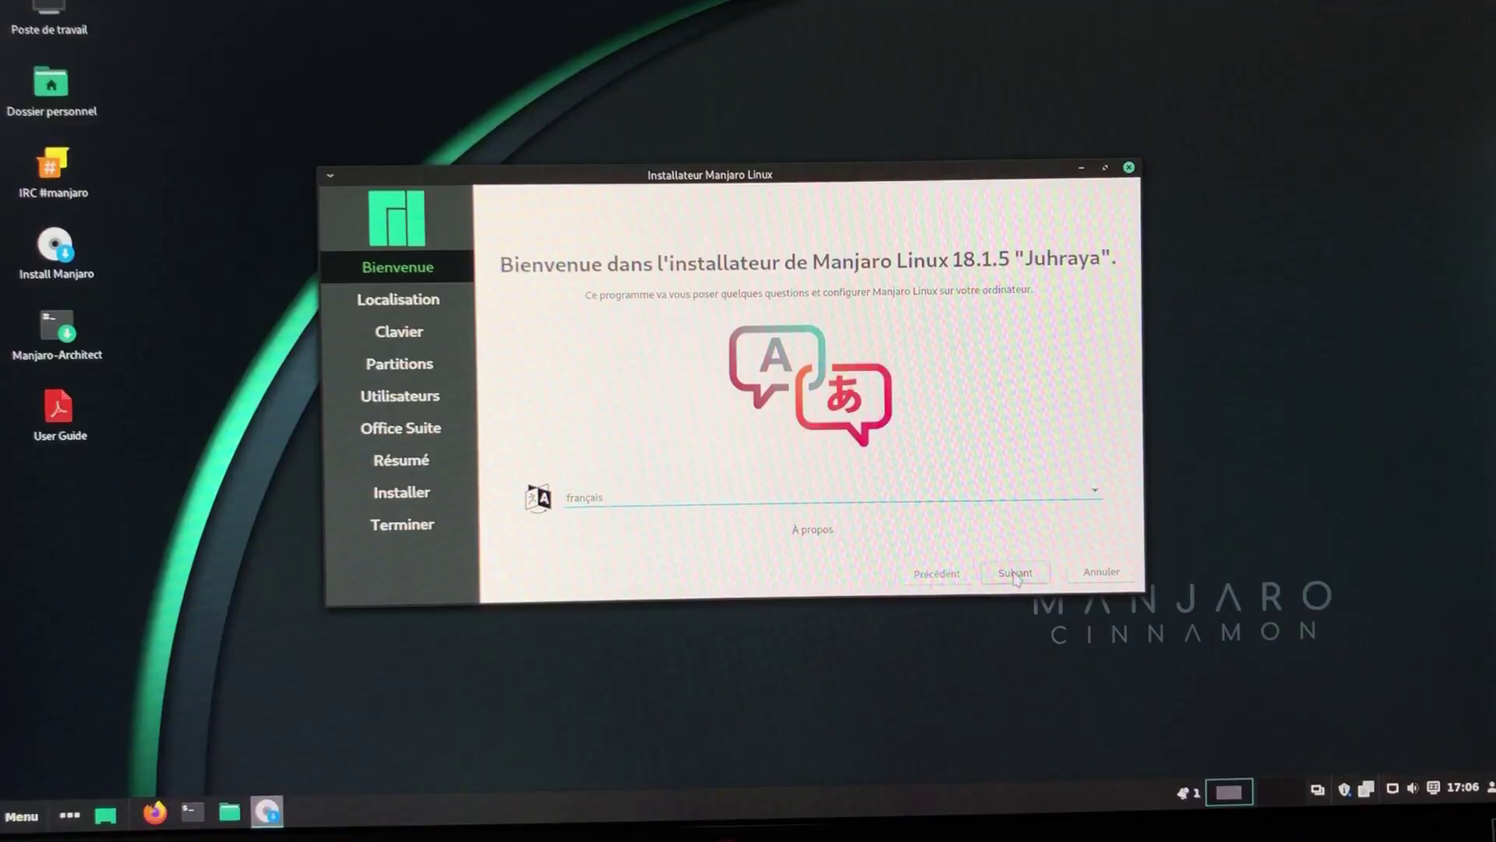
- Accept français as the installer language, set the location to Europe/Paris and keep the default French keyboard layout
left_click(1016, 574)
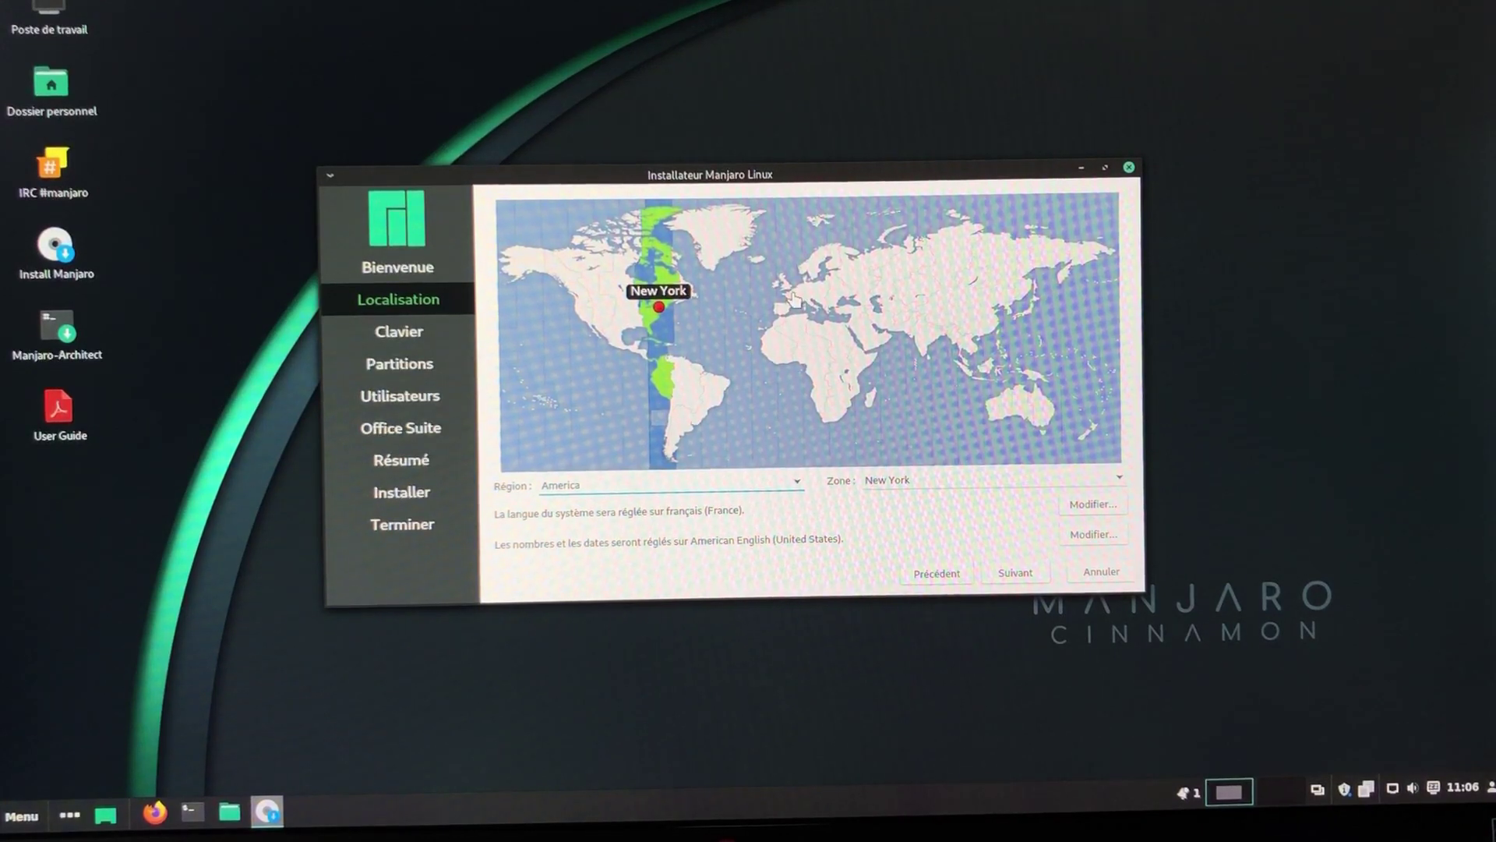
left_click(794, 300)
left_click(998, 566)
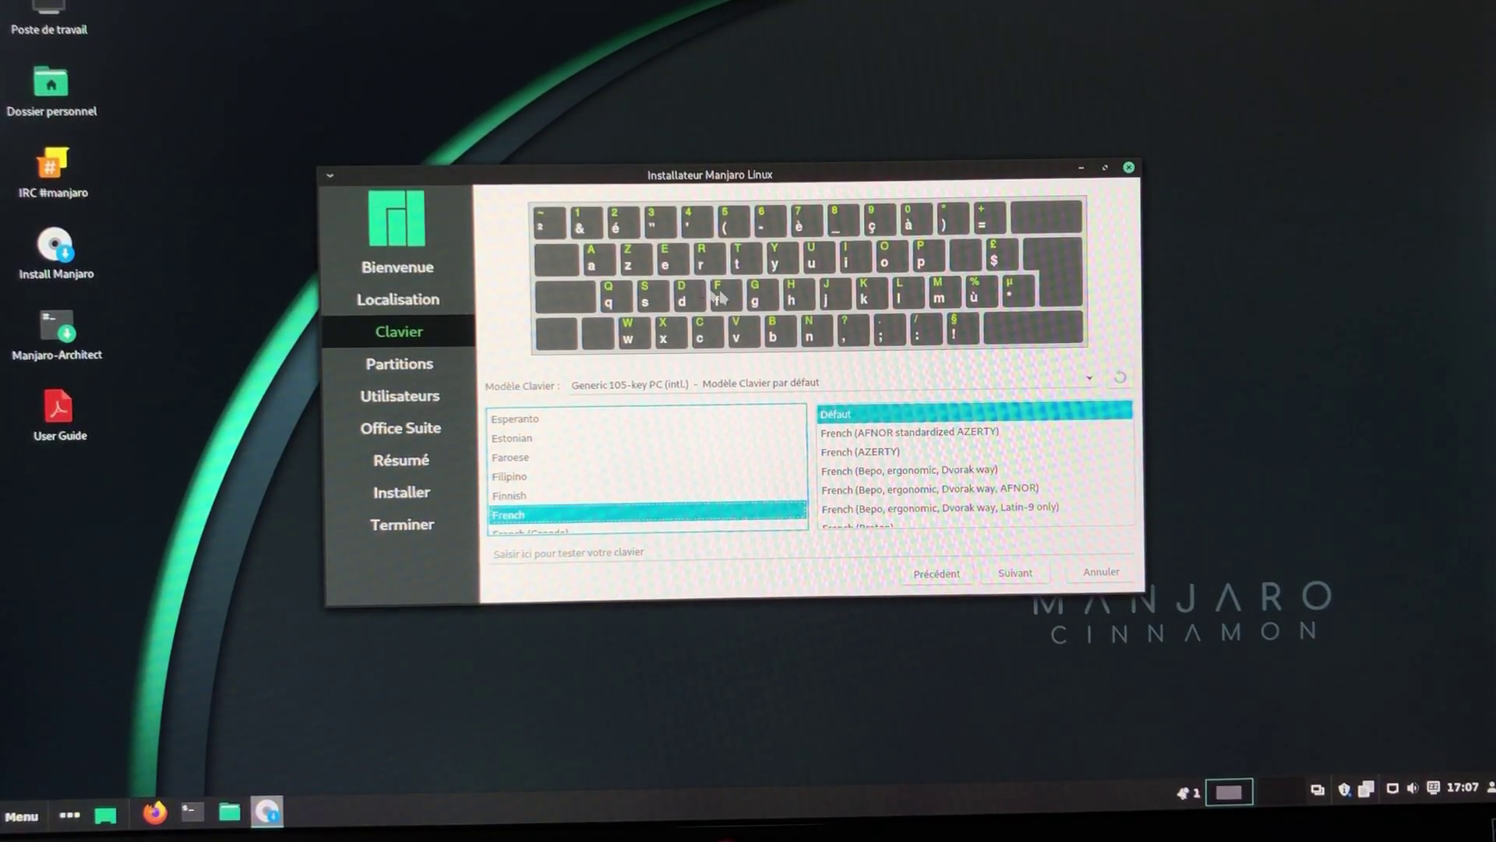
key("Return")
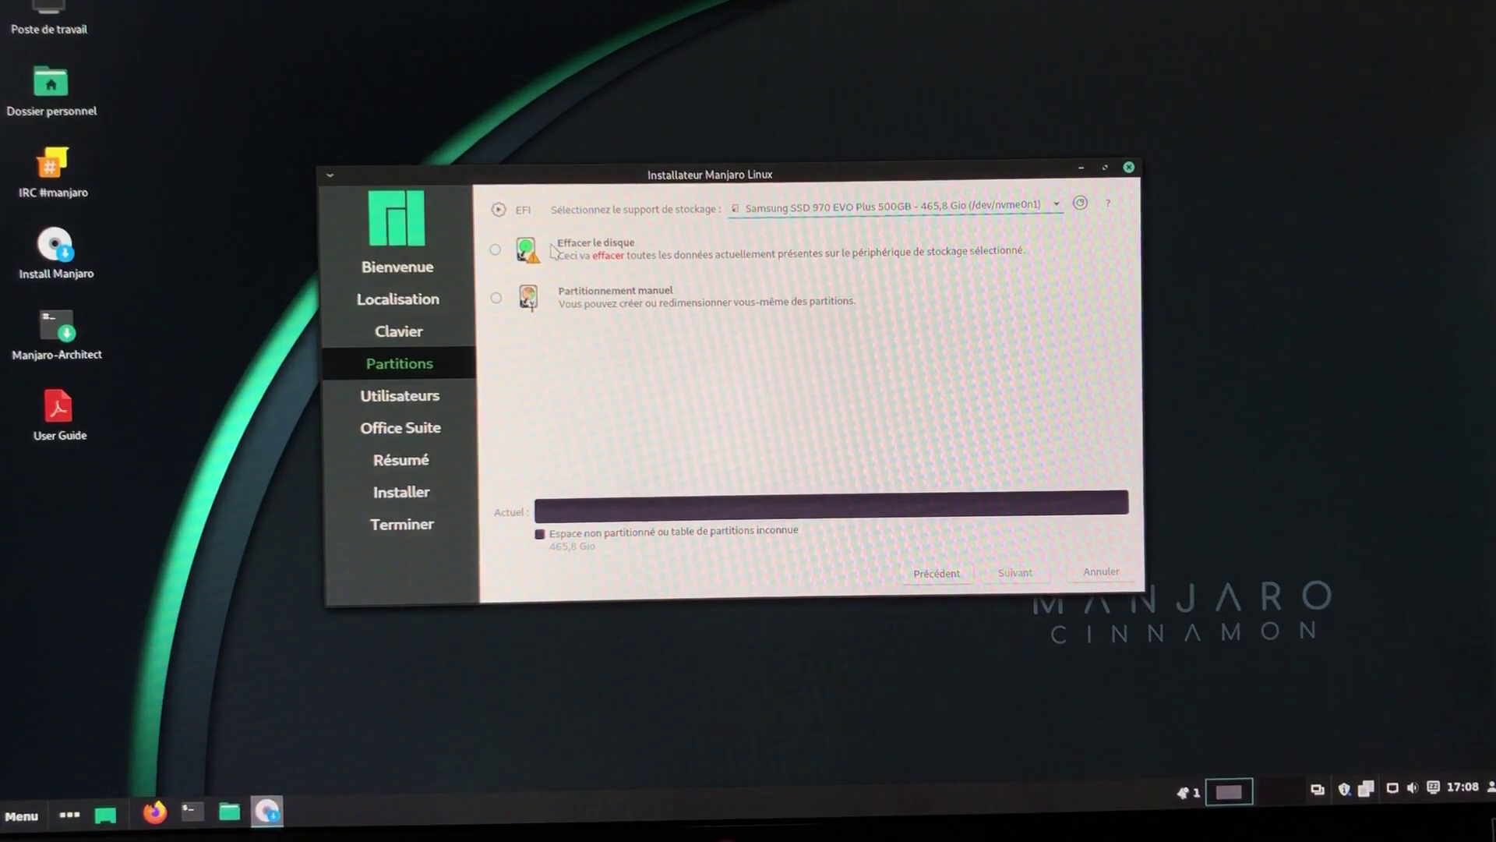
- Choose to erase the Samsung SSD 970 EVO Plus 500GB disk for the installation, with Aucun Swap
left_click(495, 250)
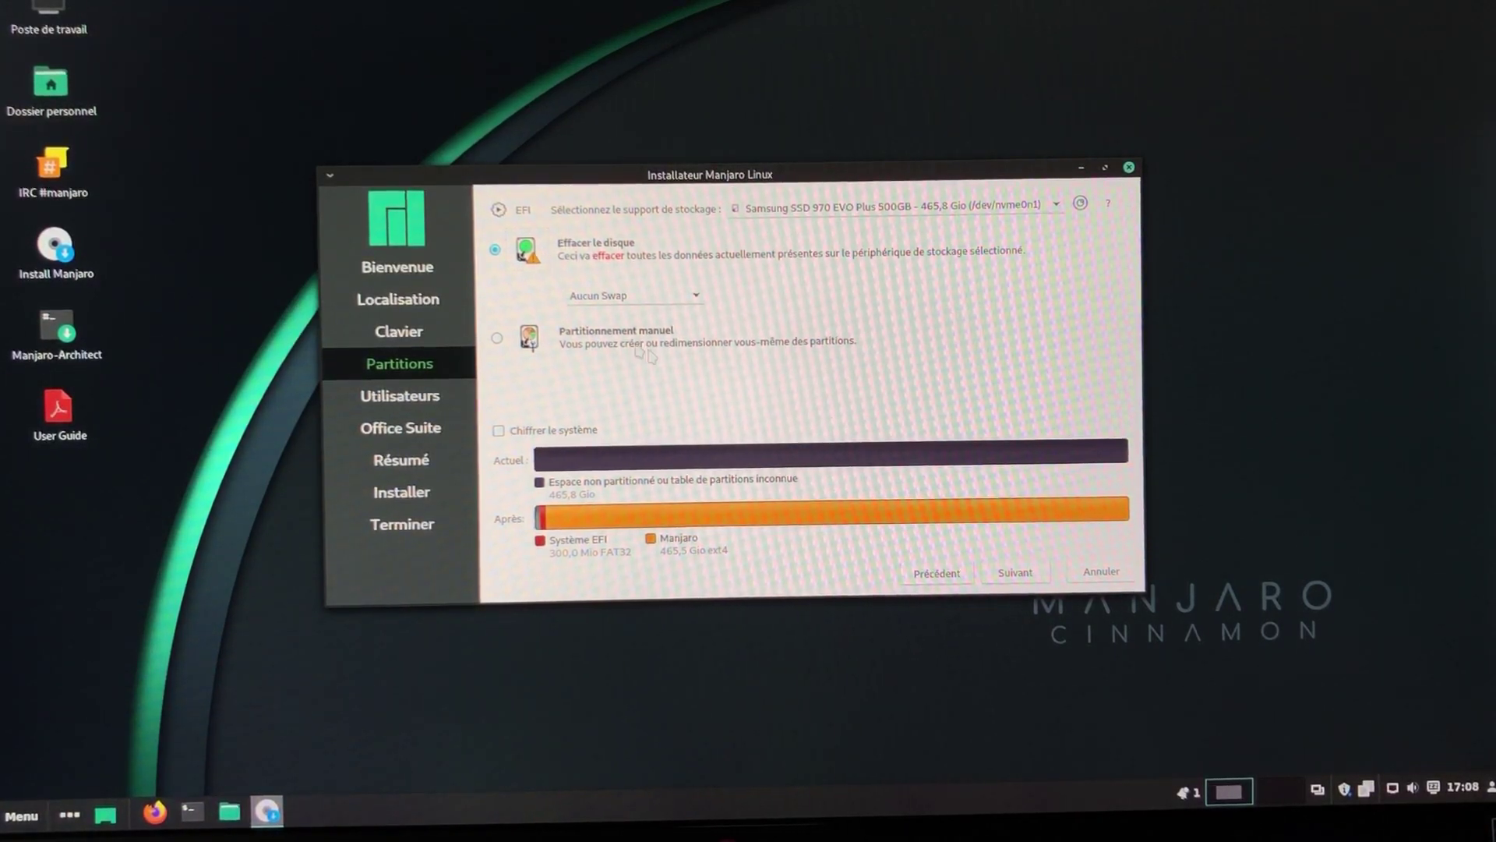
left_click(630, 297)
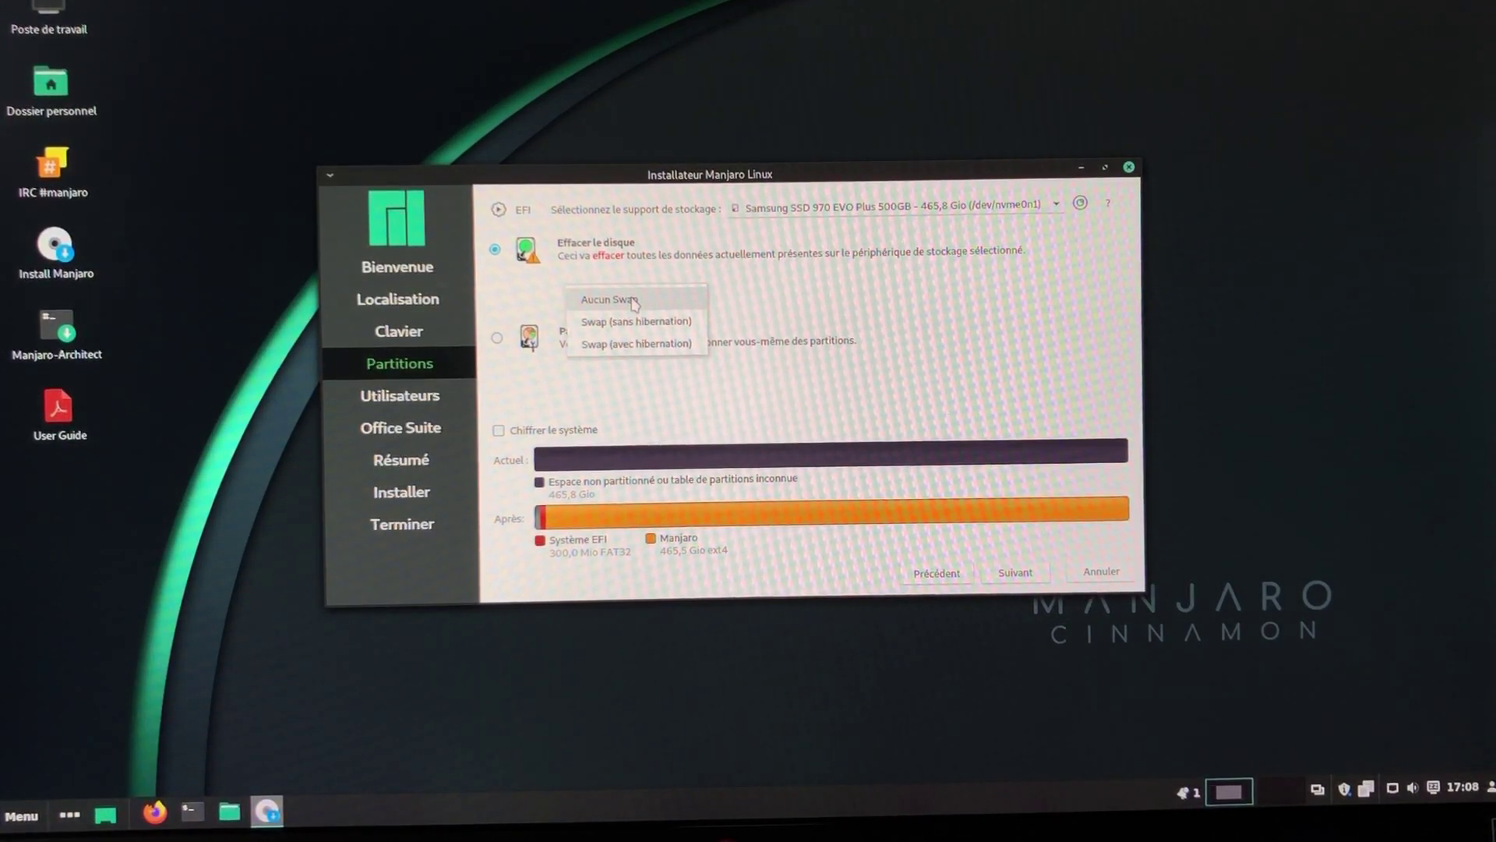
left_click(635, 302)
- Look up the computer's installed memory in the system information, then close that window
key("super")
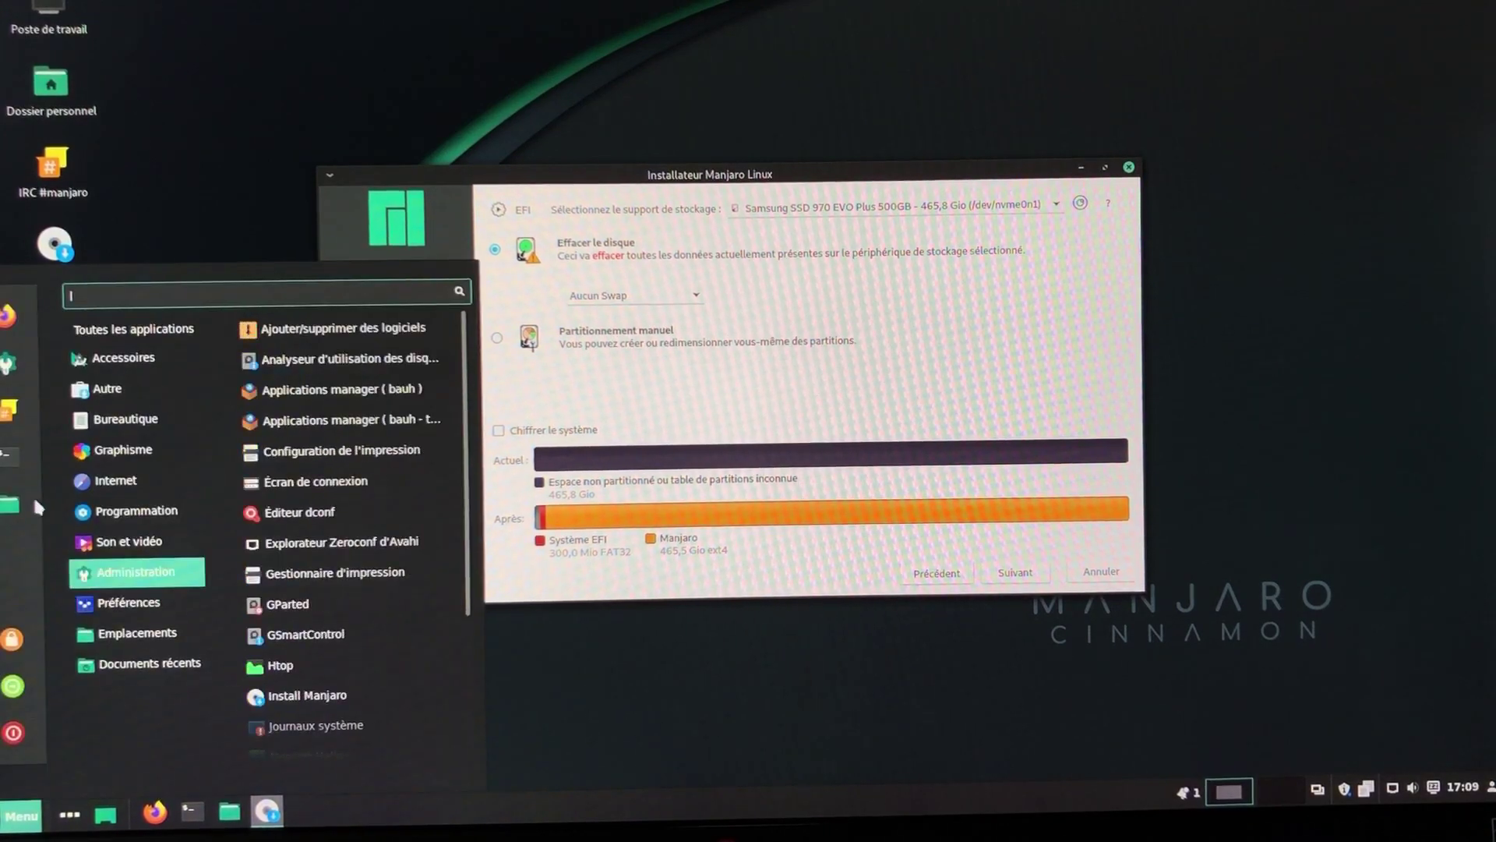
type("info")
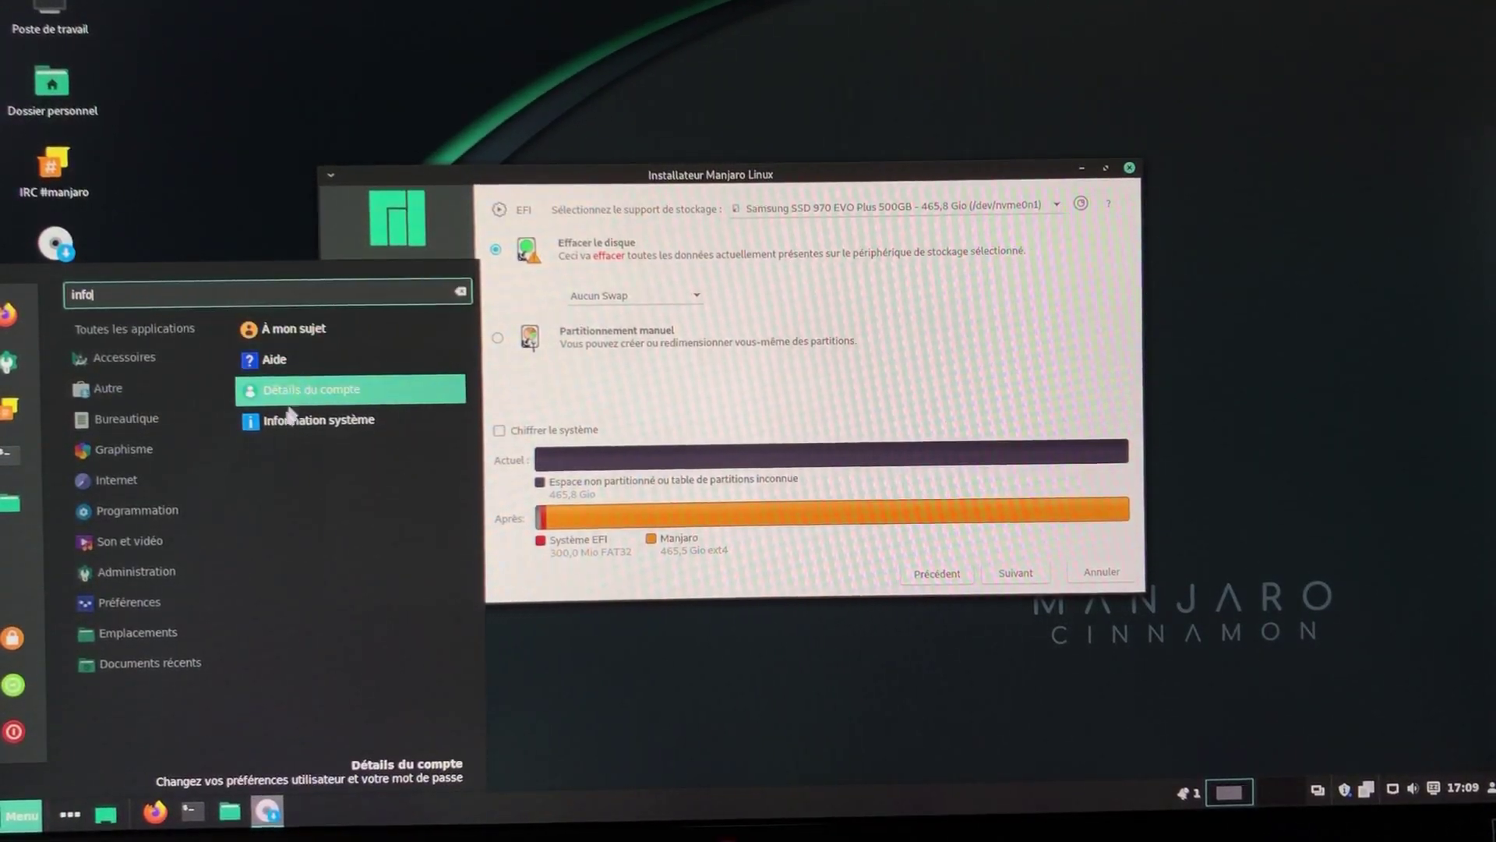
left_click(279, 418)
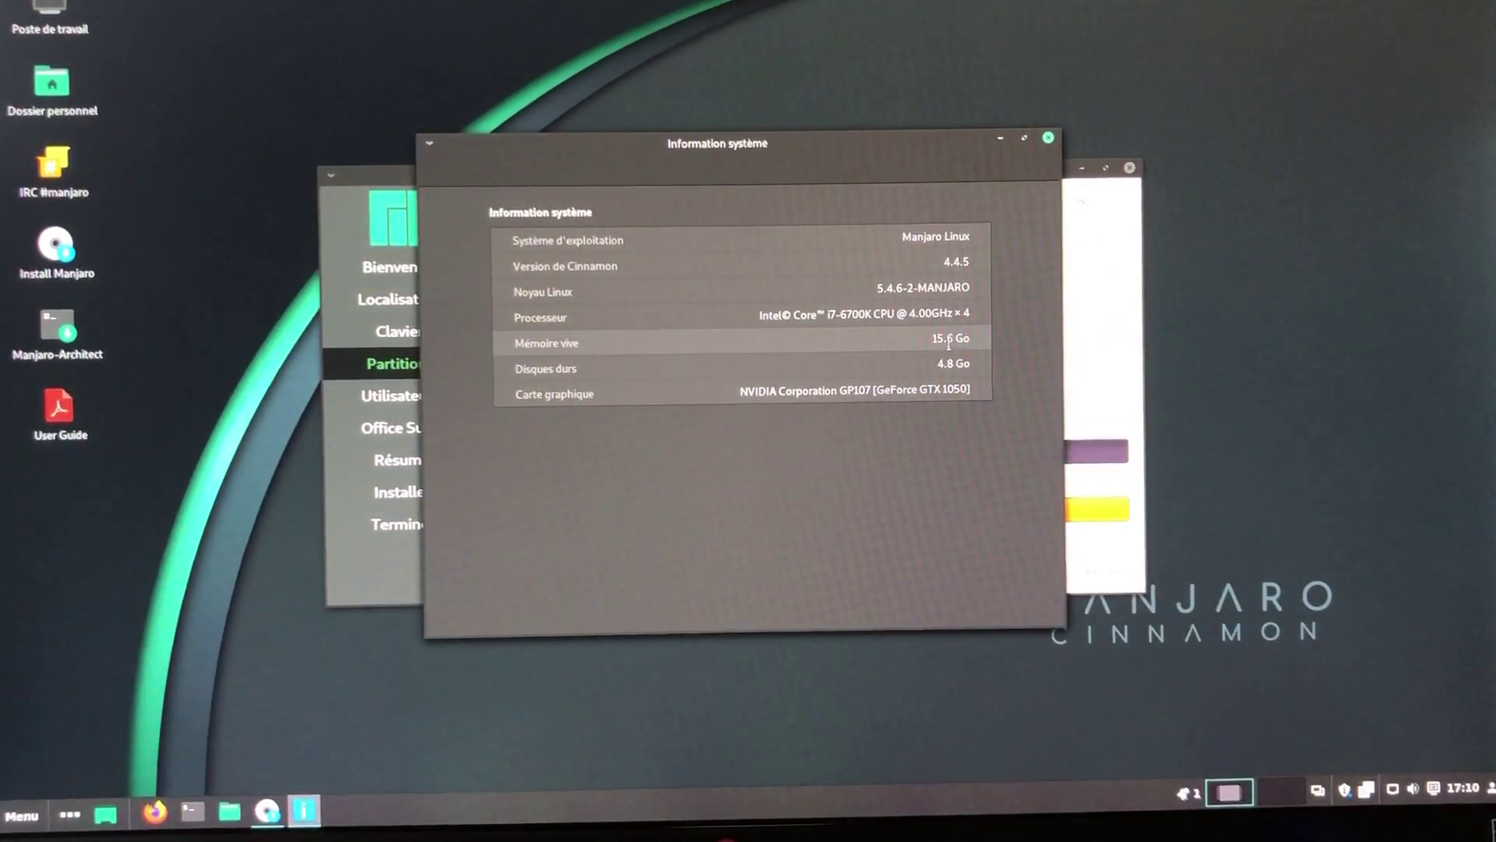
left_click(1049, 139)
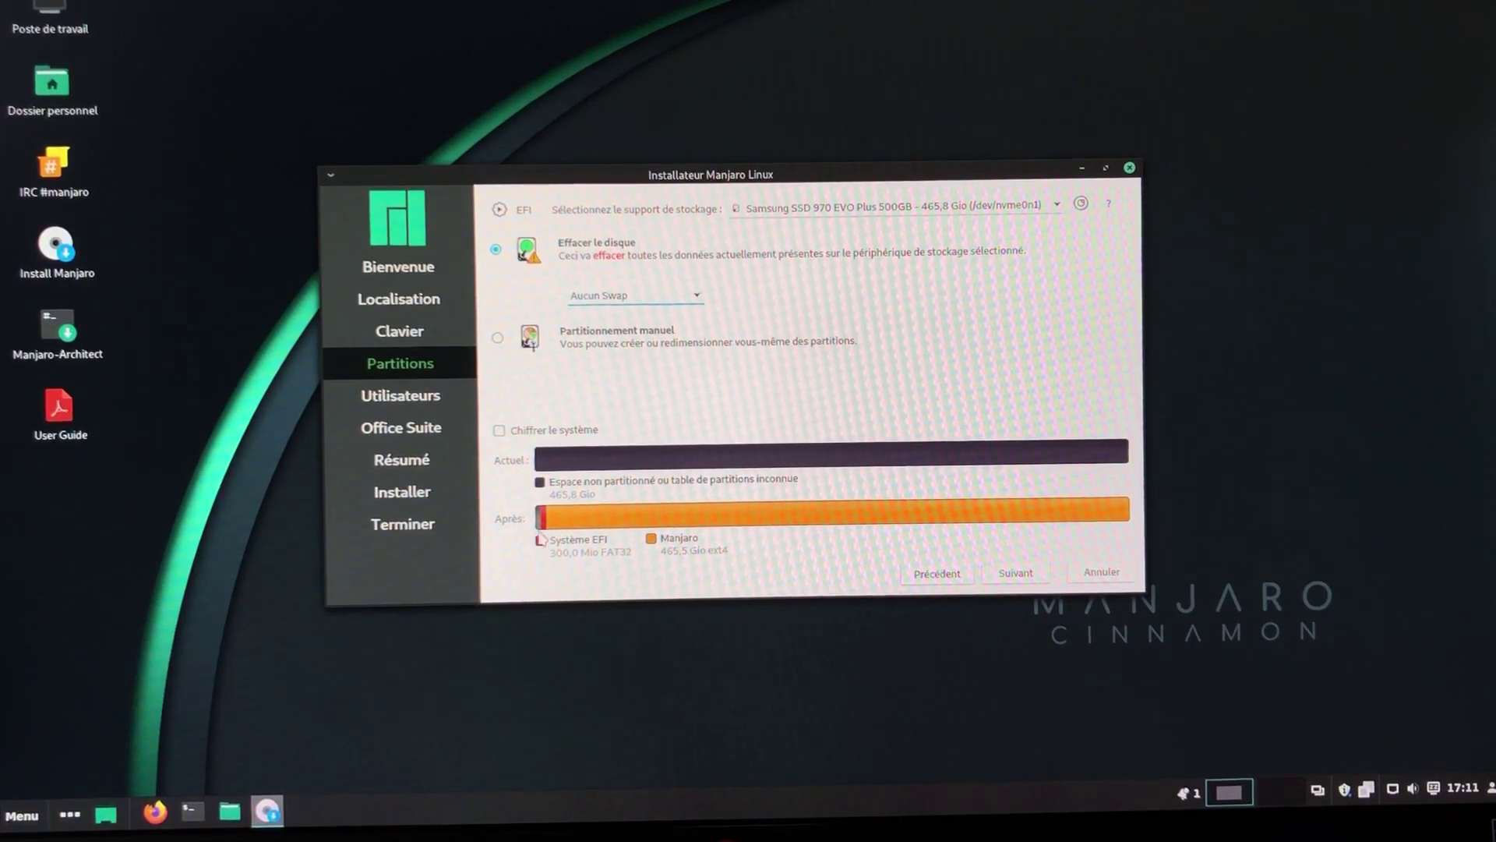
- Accept the partitioning, enter the user's name and account password, and use the same password for the administrator account
left_click(1016, 573)
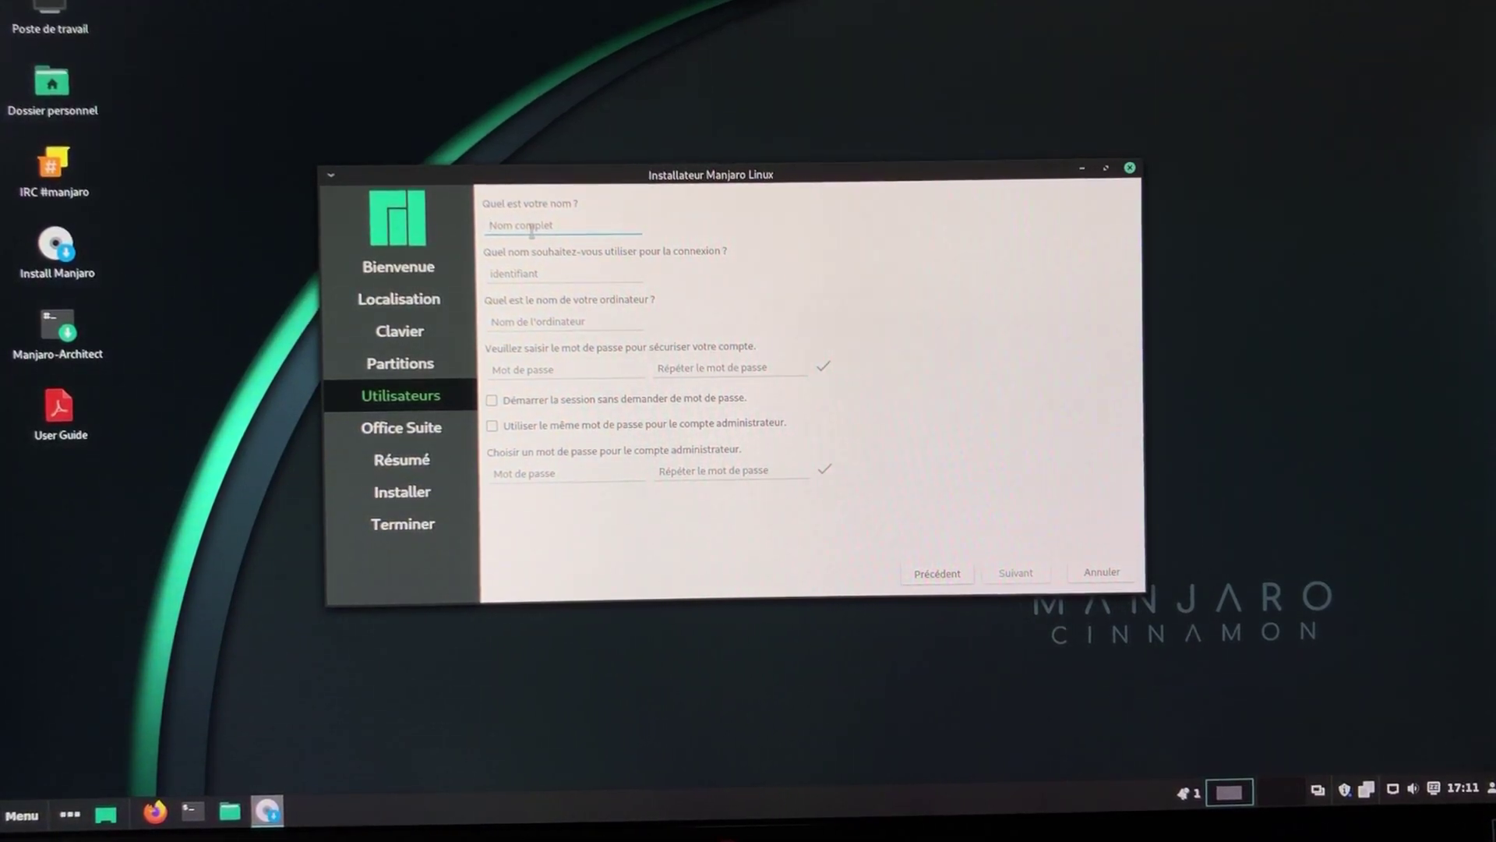
type("Guillaume")
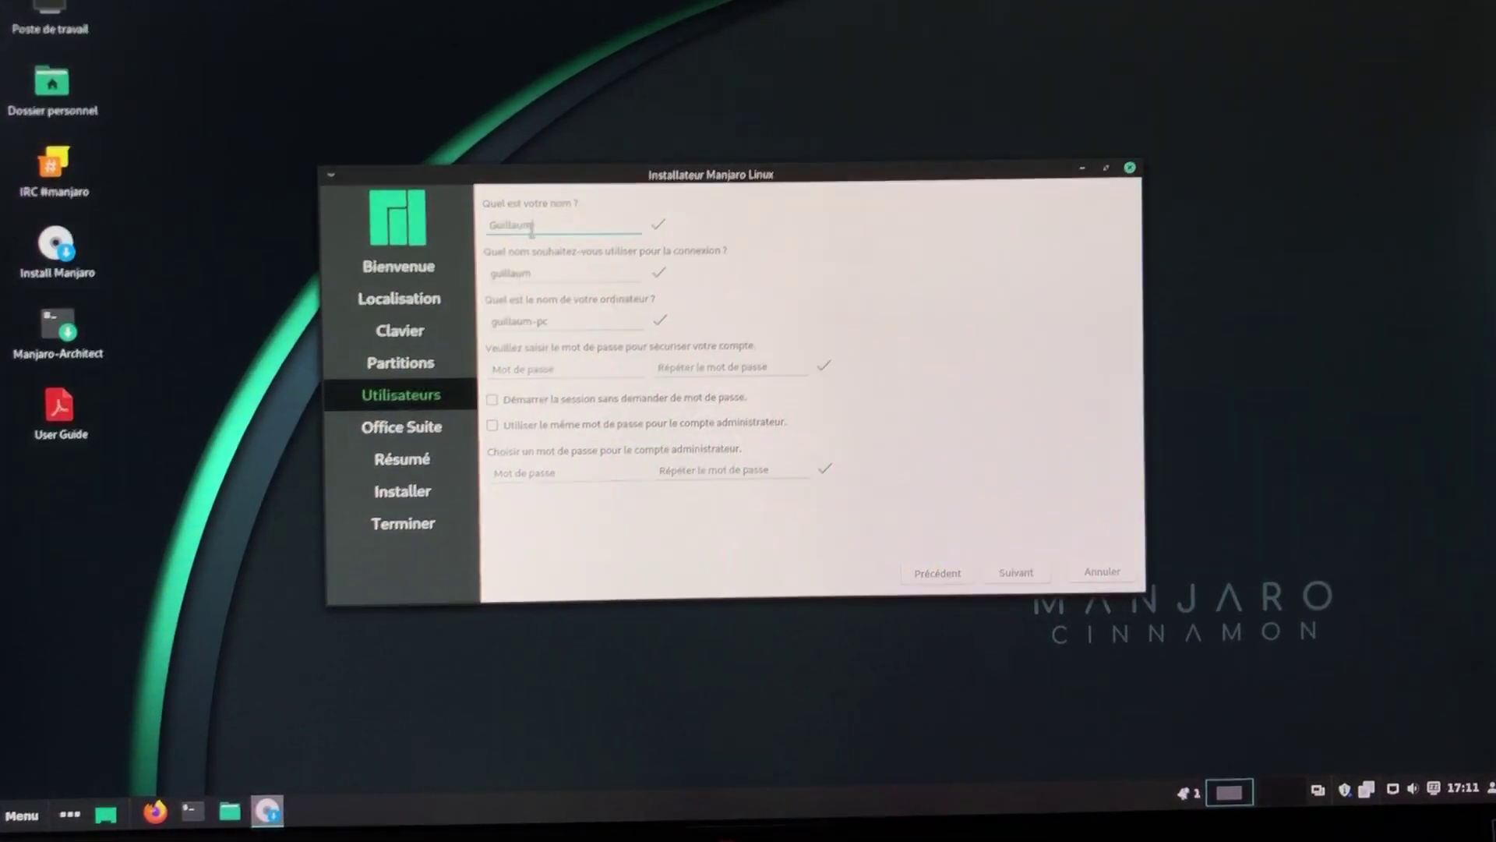
left_click(528, 372)
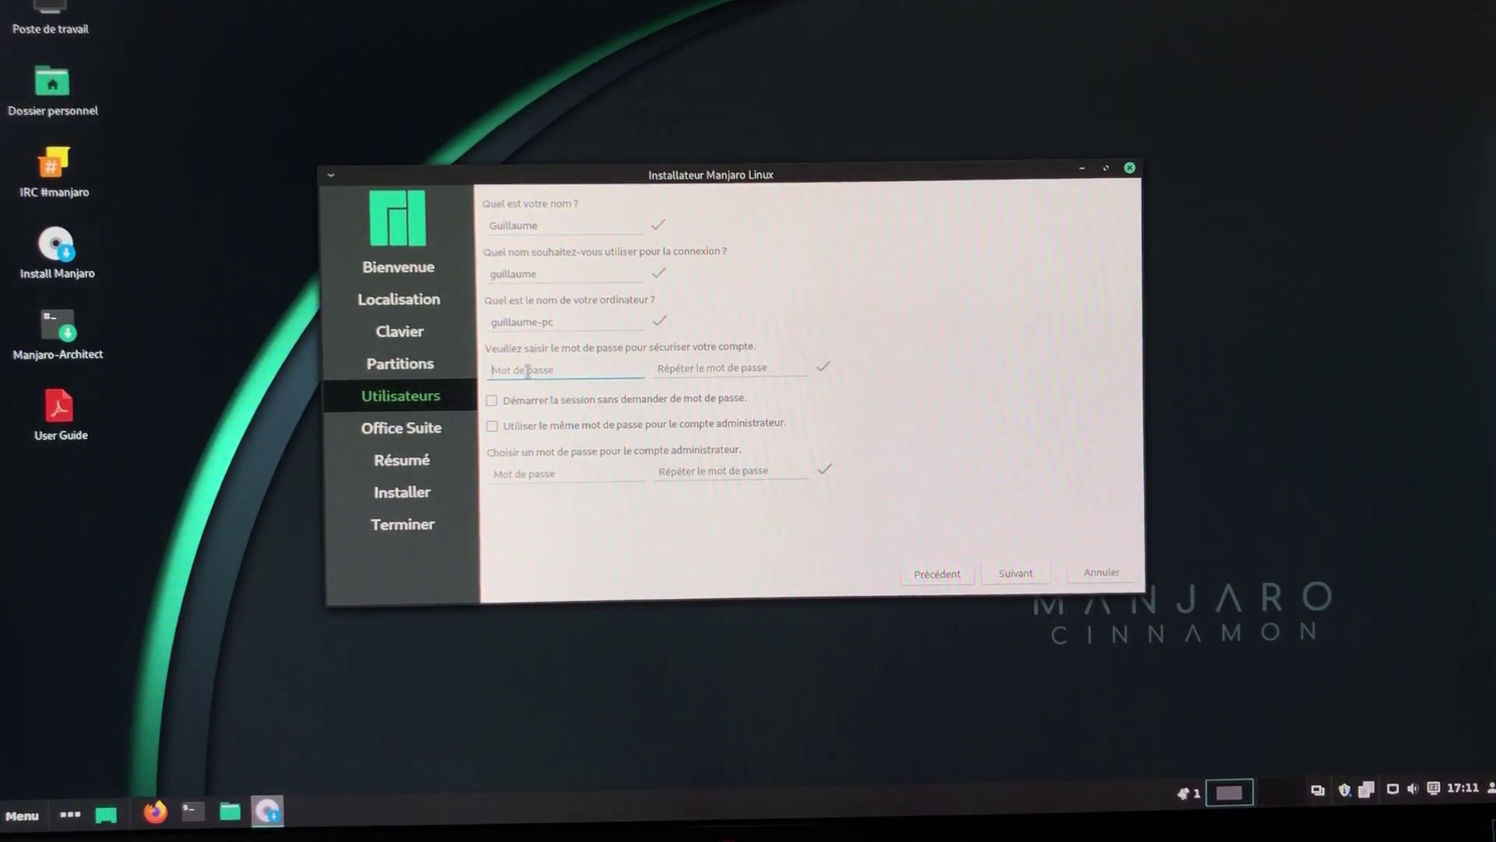
type("••••")
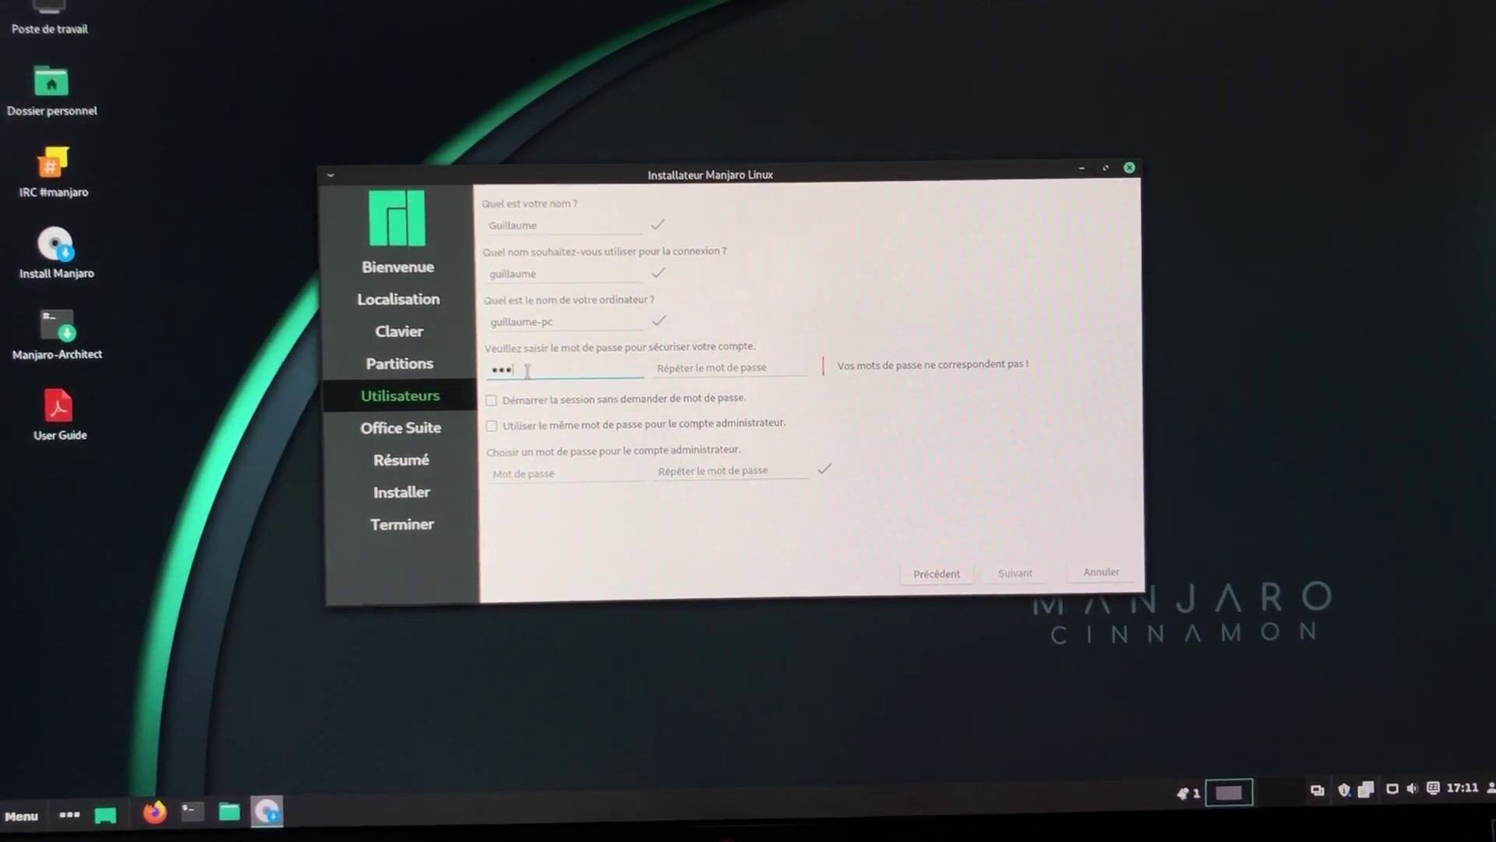
left_click(726, 367)
type("••••")
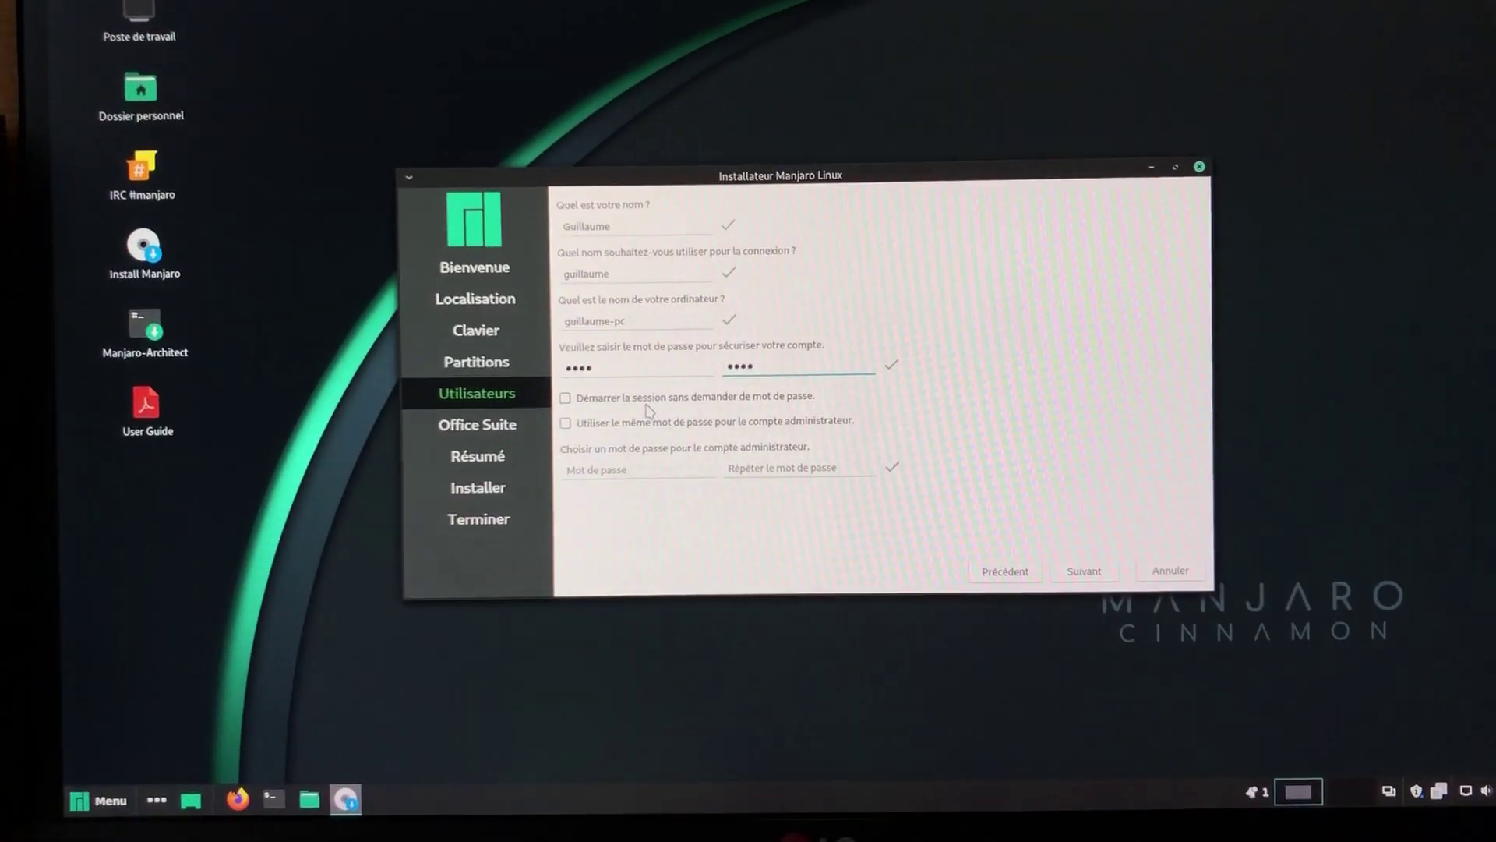
left_click(570, 428)
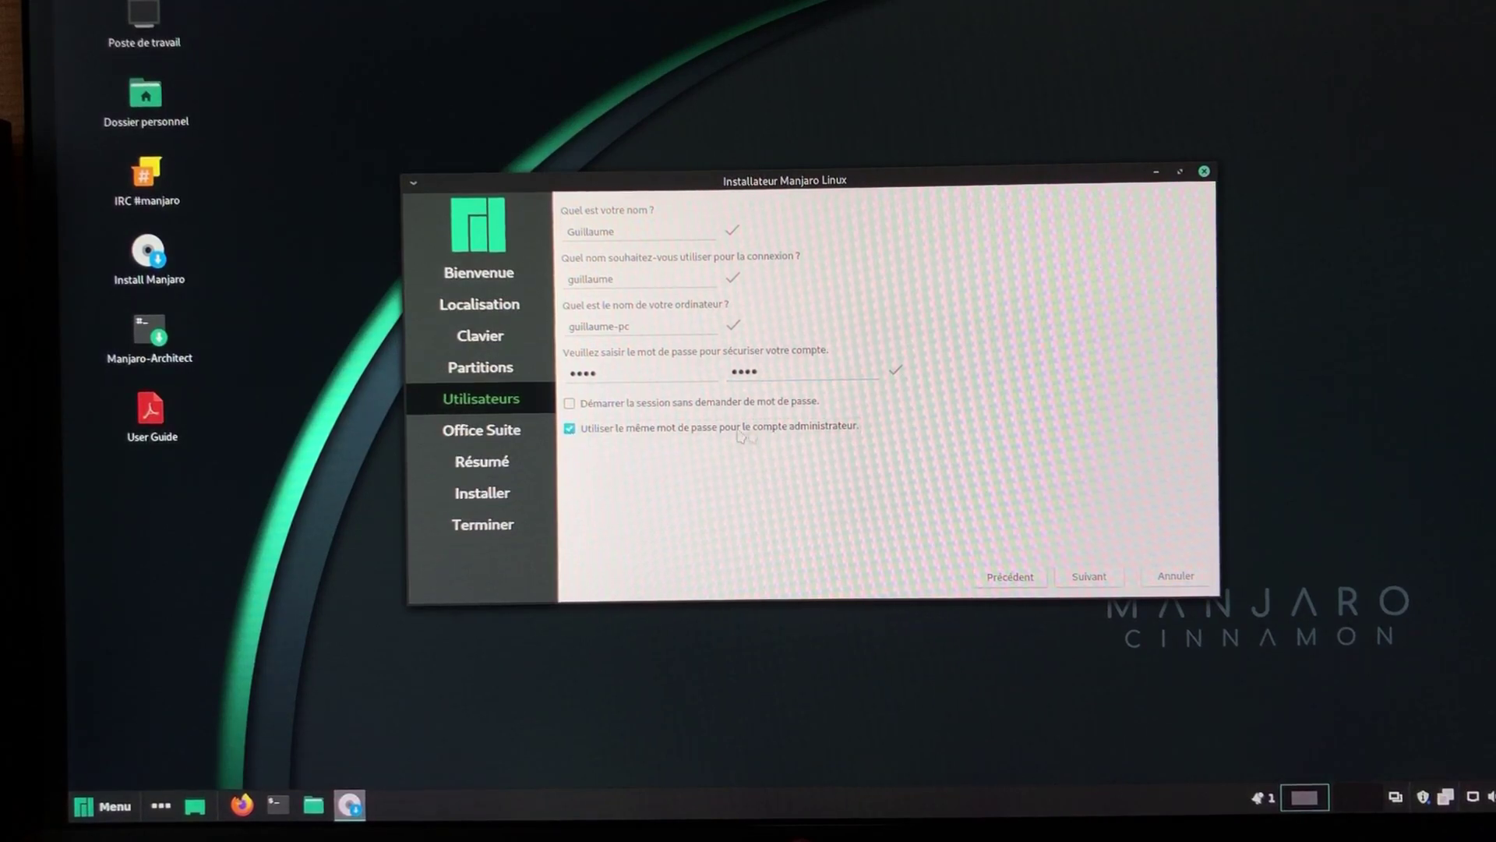
left_click(1090, 577)
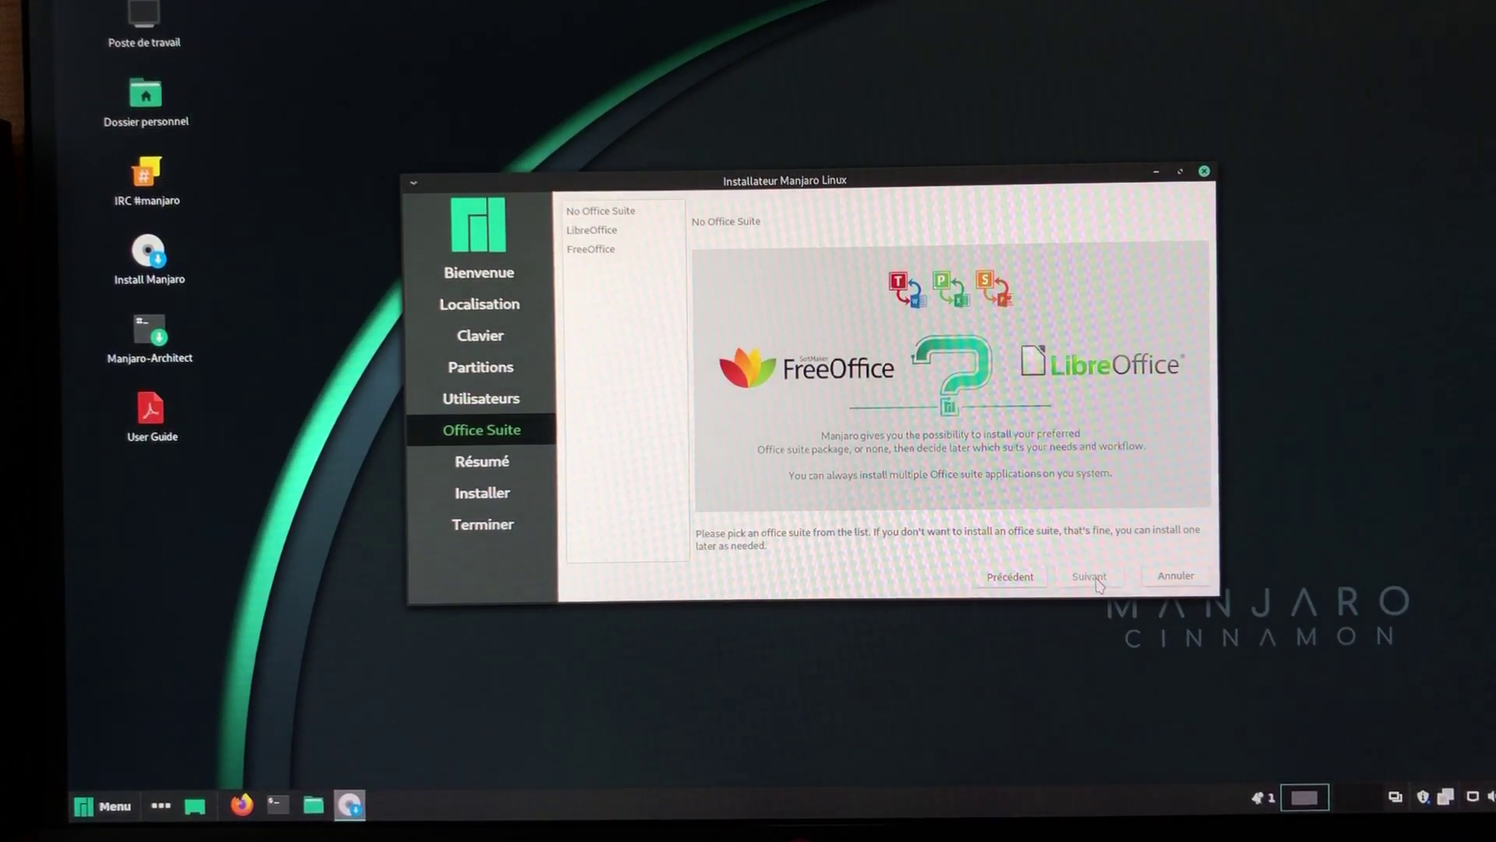
- Select LibreOffice as the office suite and start the Manjaro installation, confirming the disk changes
left_click(587, 232)
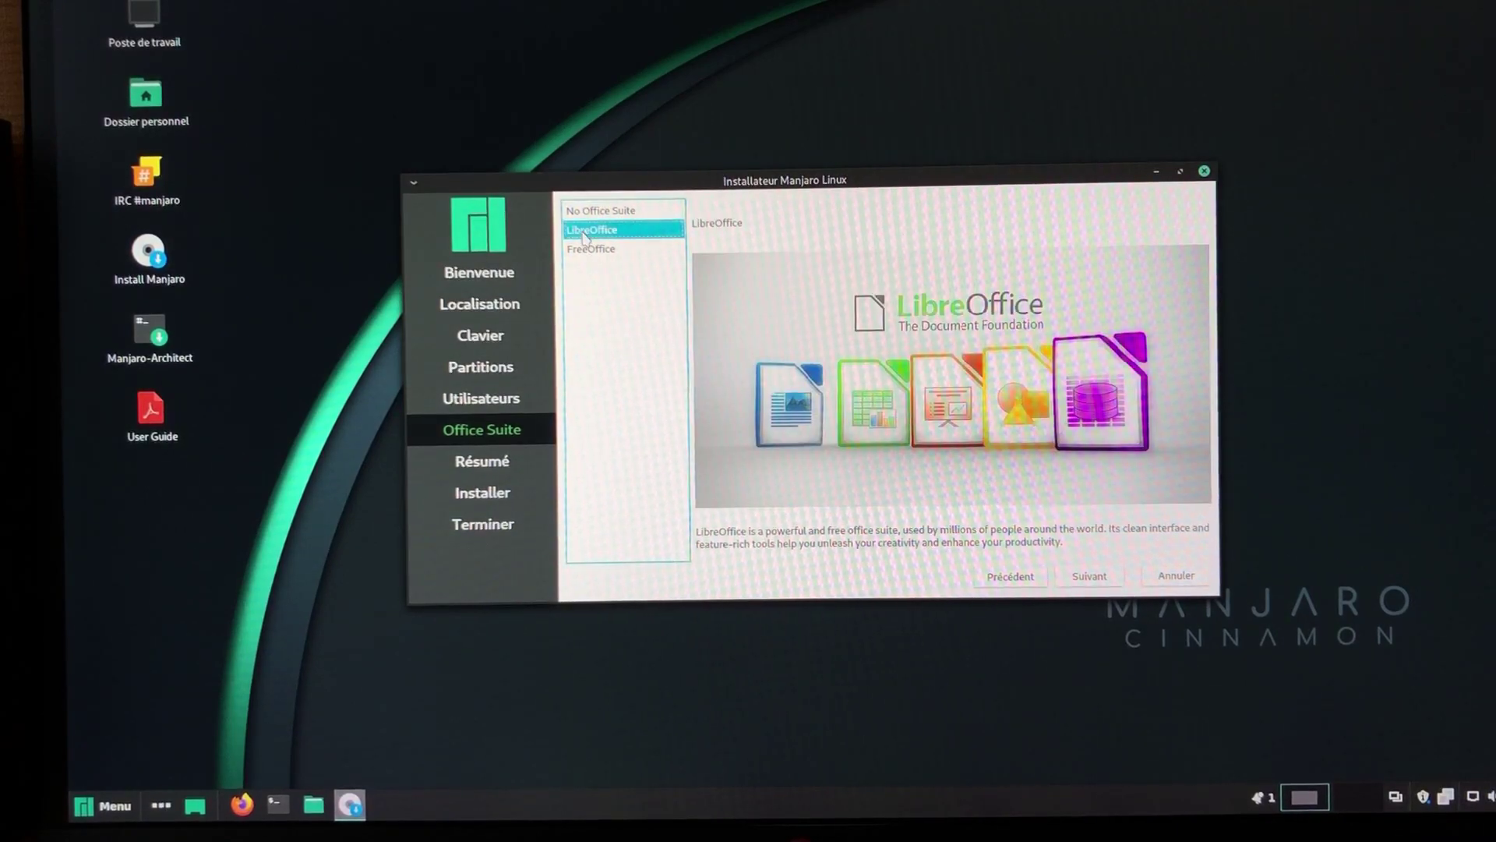
left_click(1095, 580)
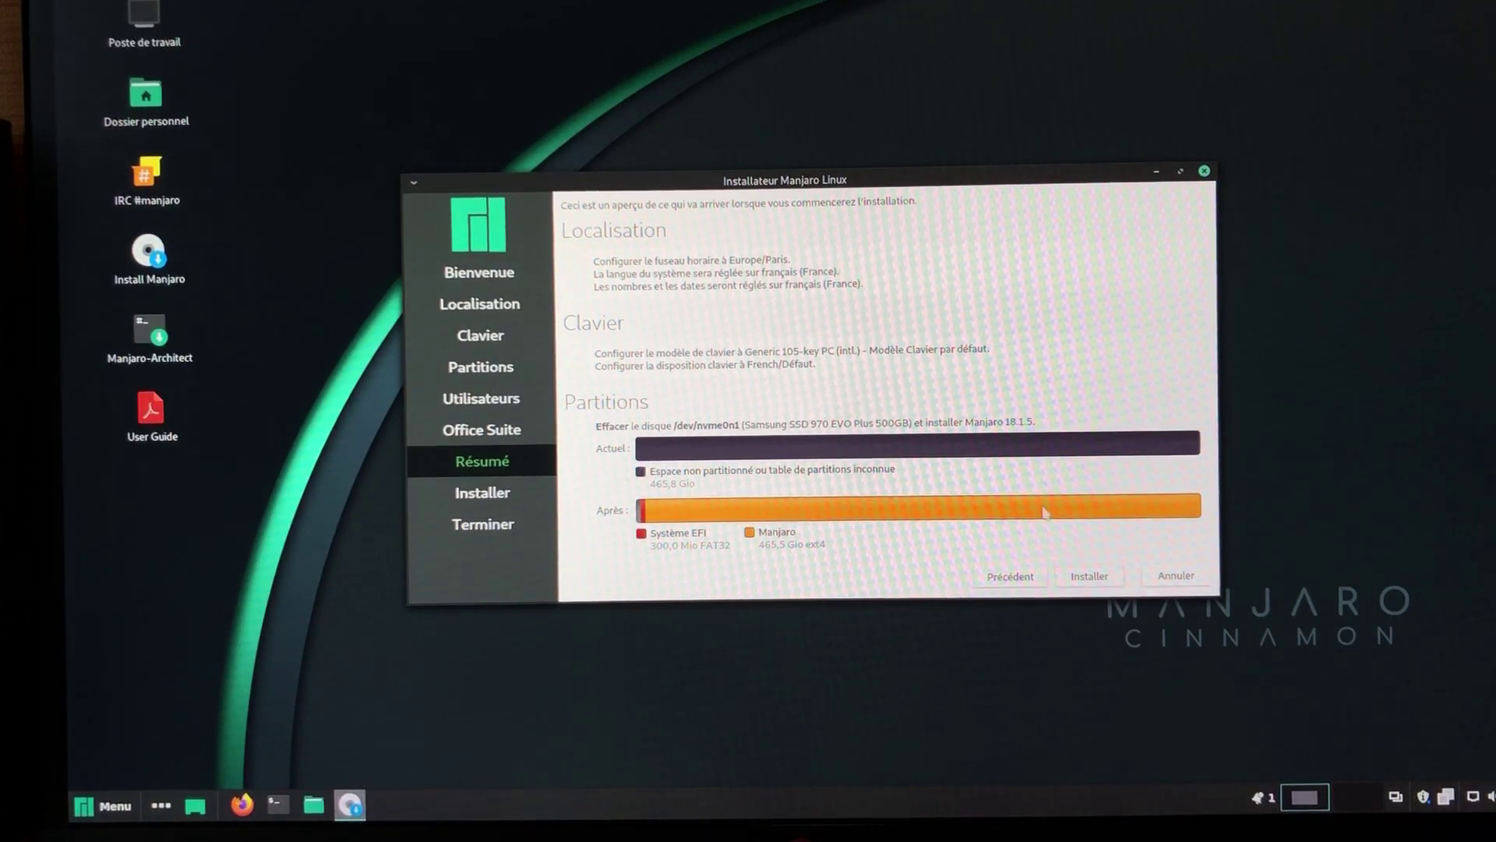
left_click(1093, 580)
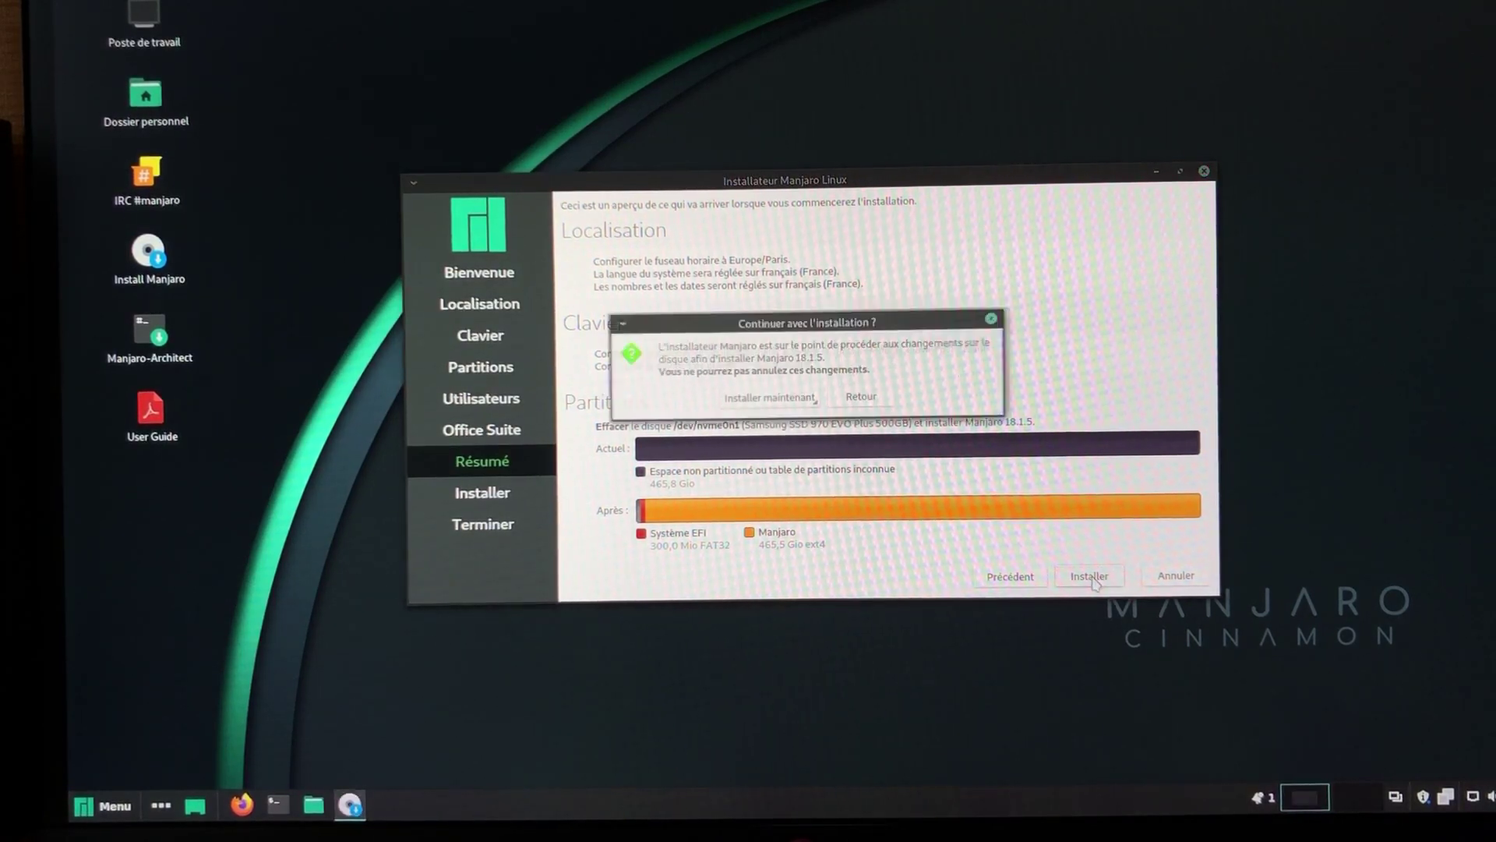
left_click(759, 399)
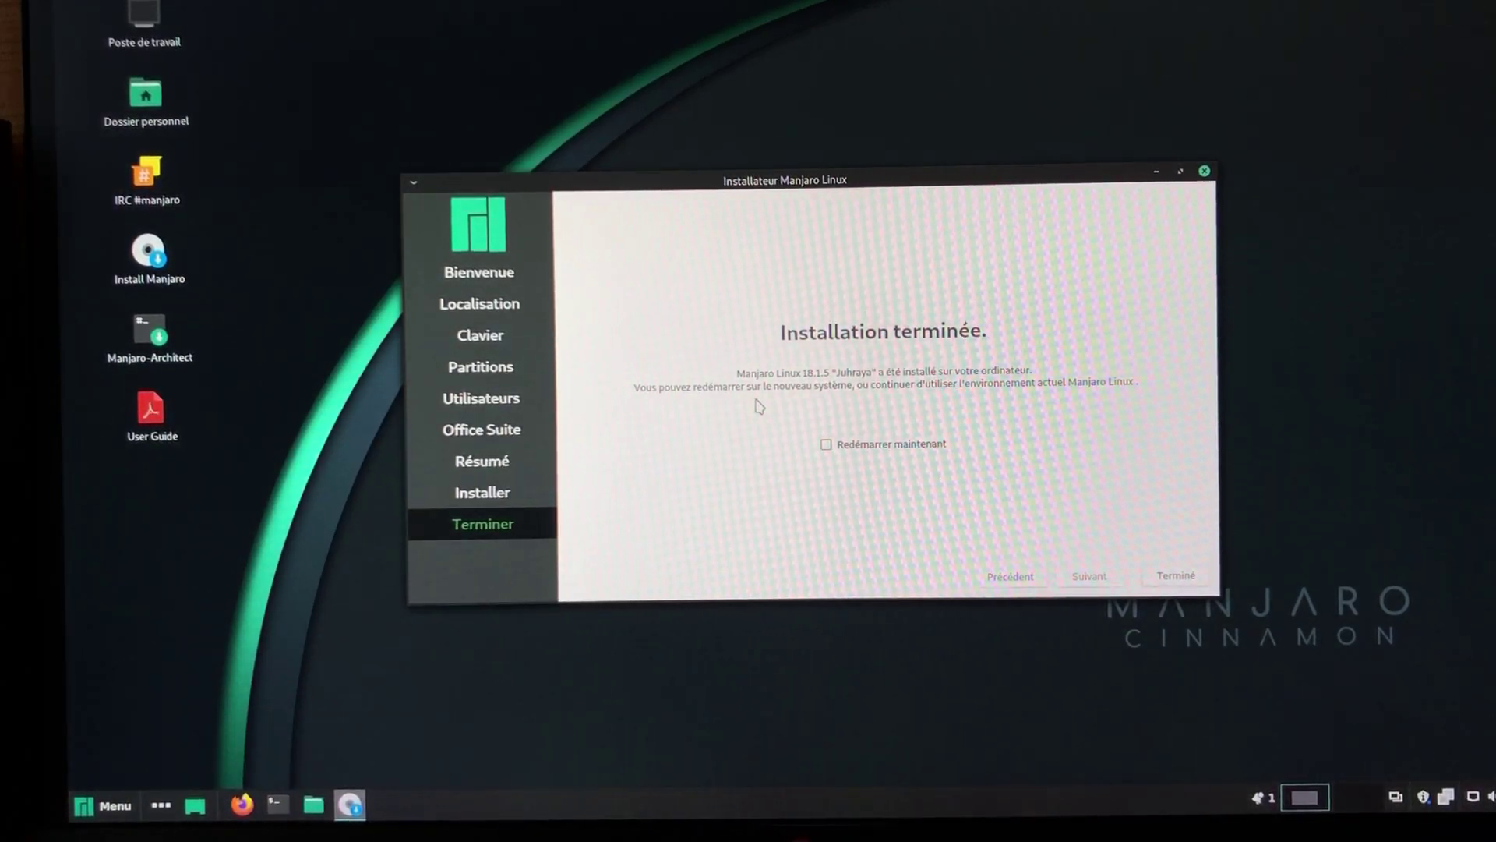
- Close the finished installer and log in to the newly installed system with the account password
left_click(1177, 576)
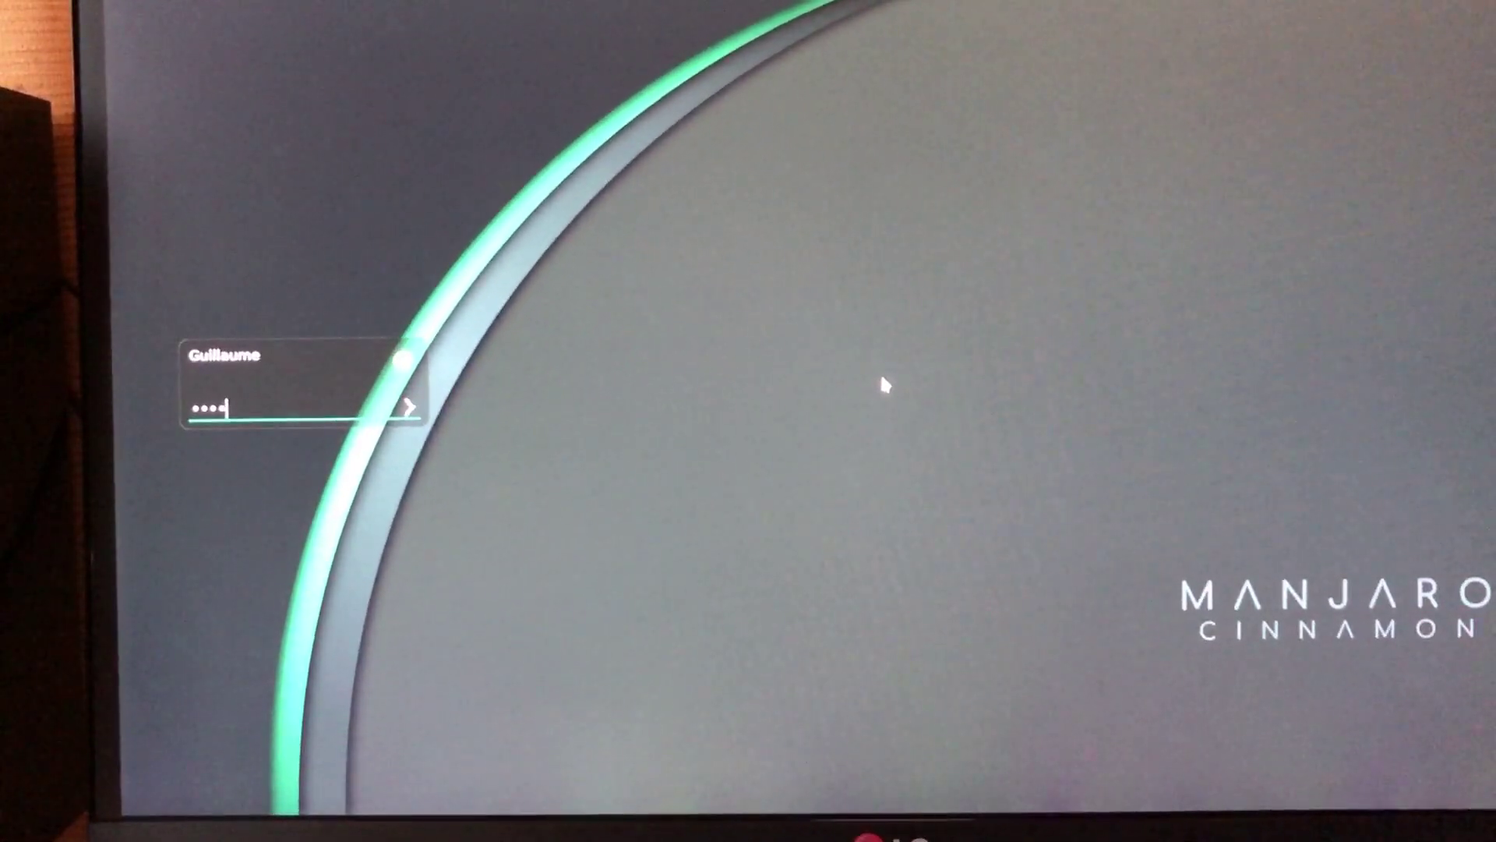
key("Return")
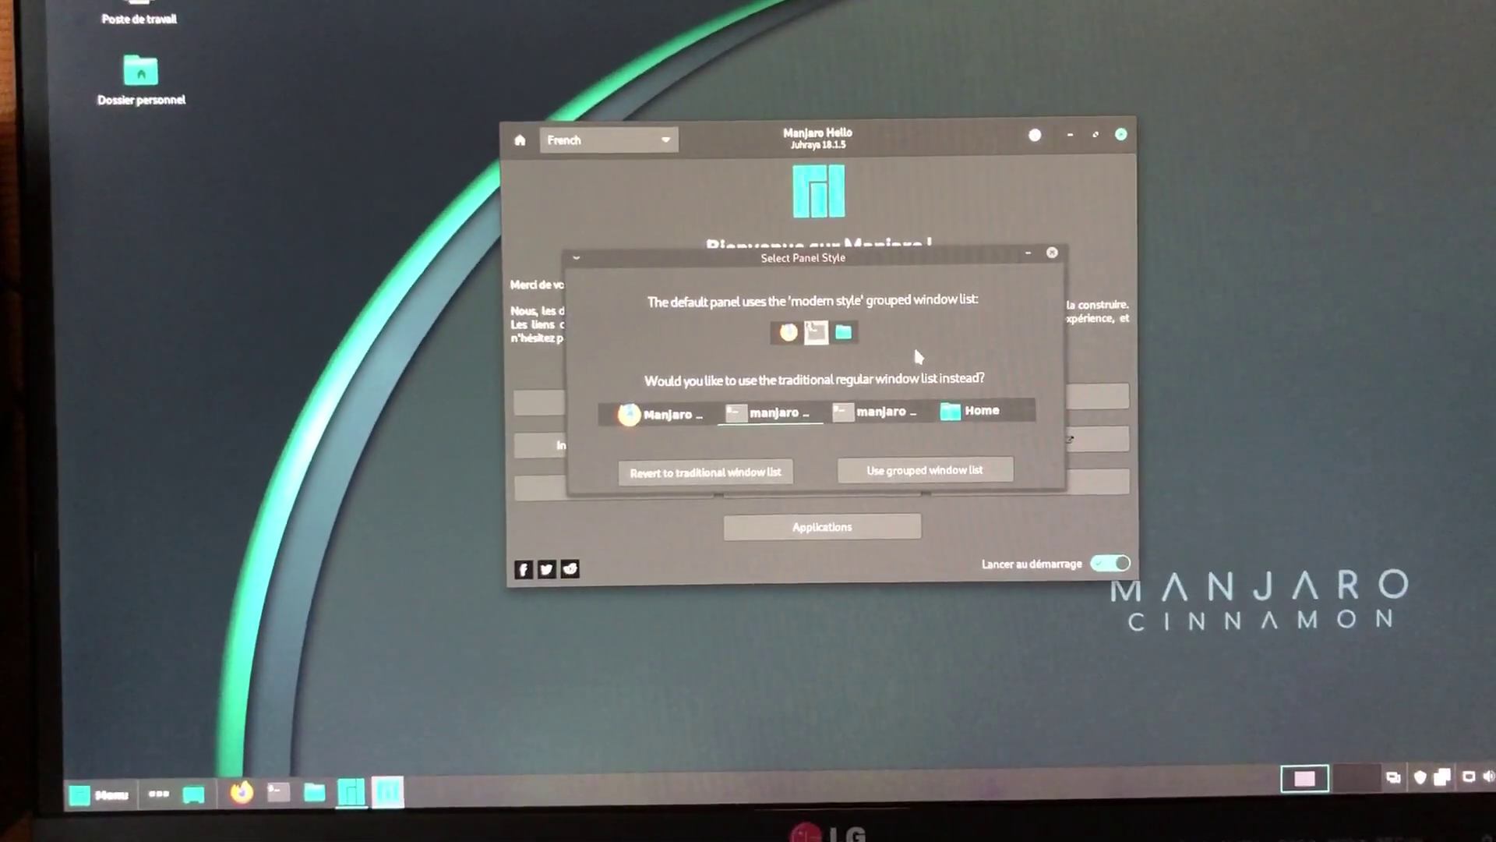
- Keep the grouped window list as the panel style and close the Manjaro Hello window
left_click(925, 470)
left_click(1120, 134)
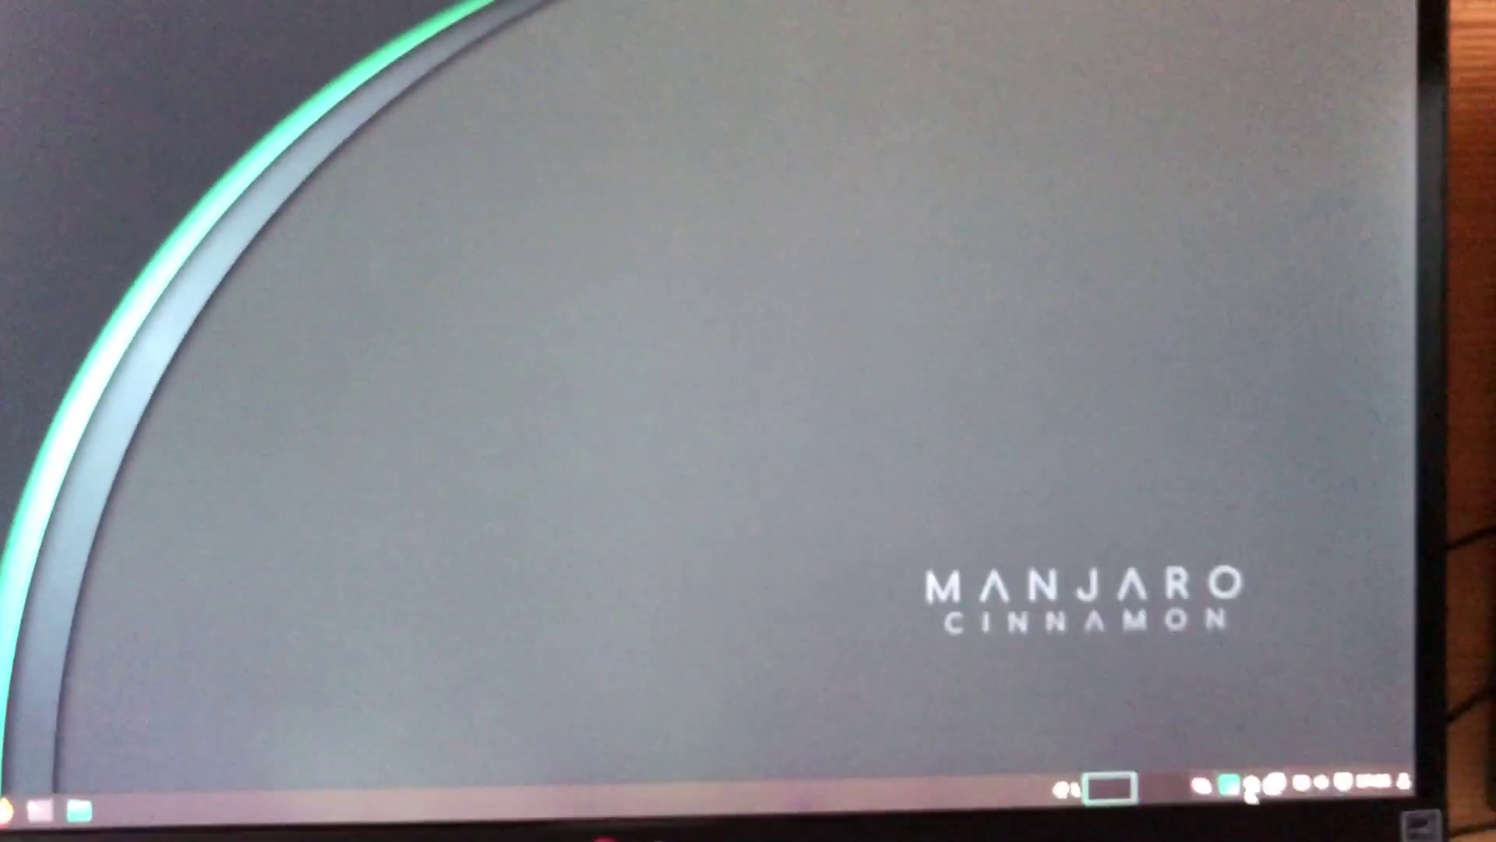
- Apply all pending system updates, authenticating with the account password, and close the software manager after the upgrade
left_click(1249, 787)
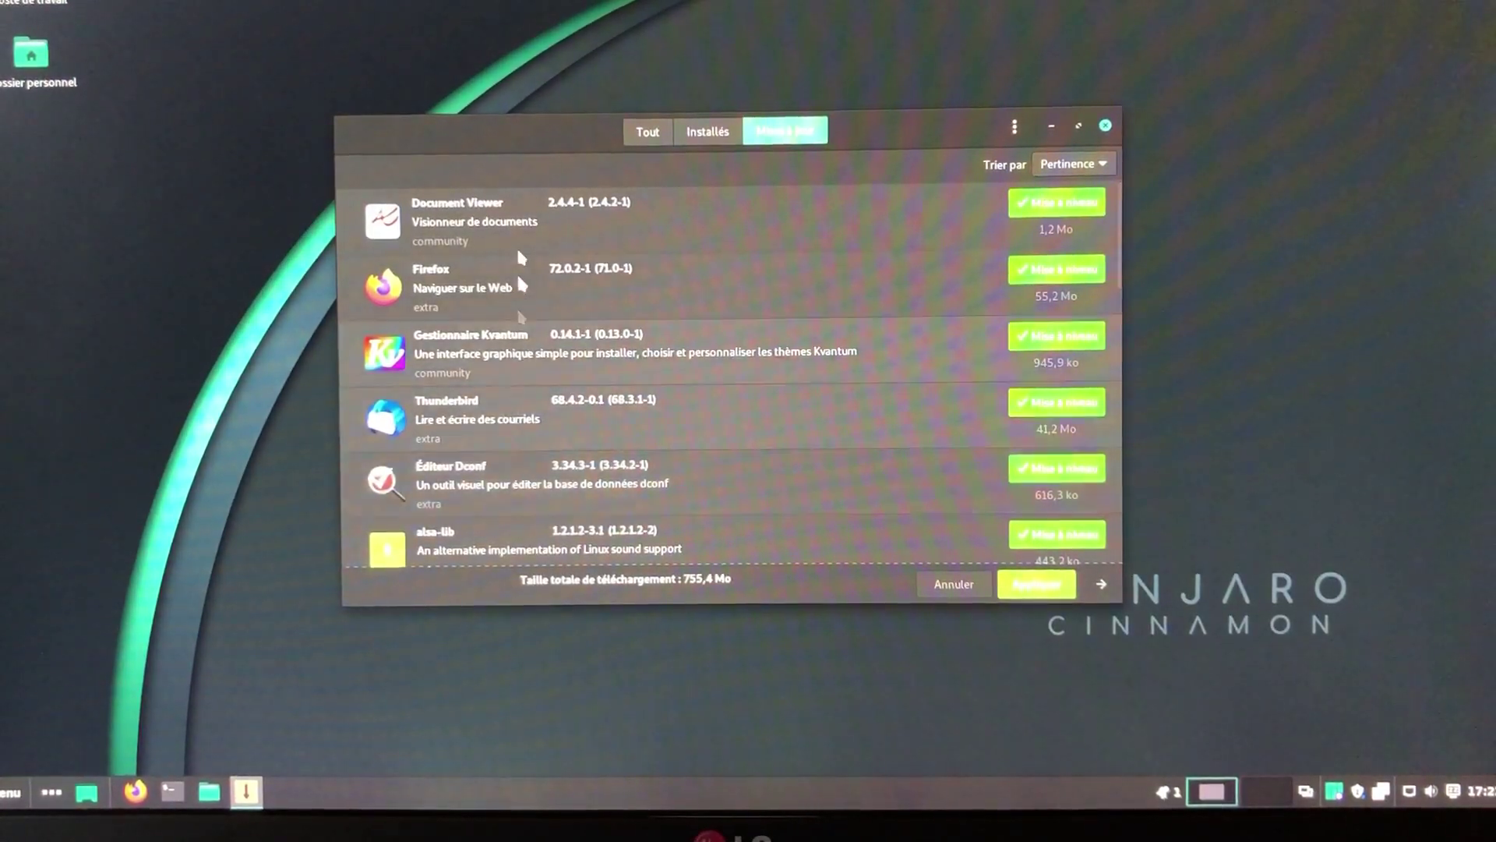
scroll(682, 351, "down", 5)
scroll(690, 421, "up", 5)
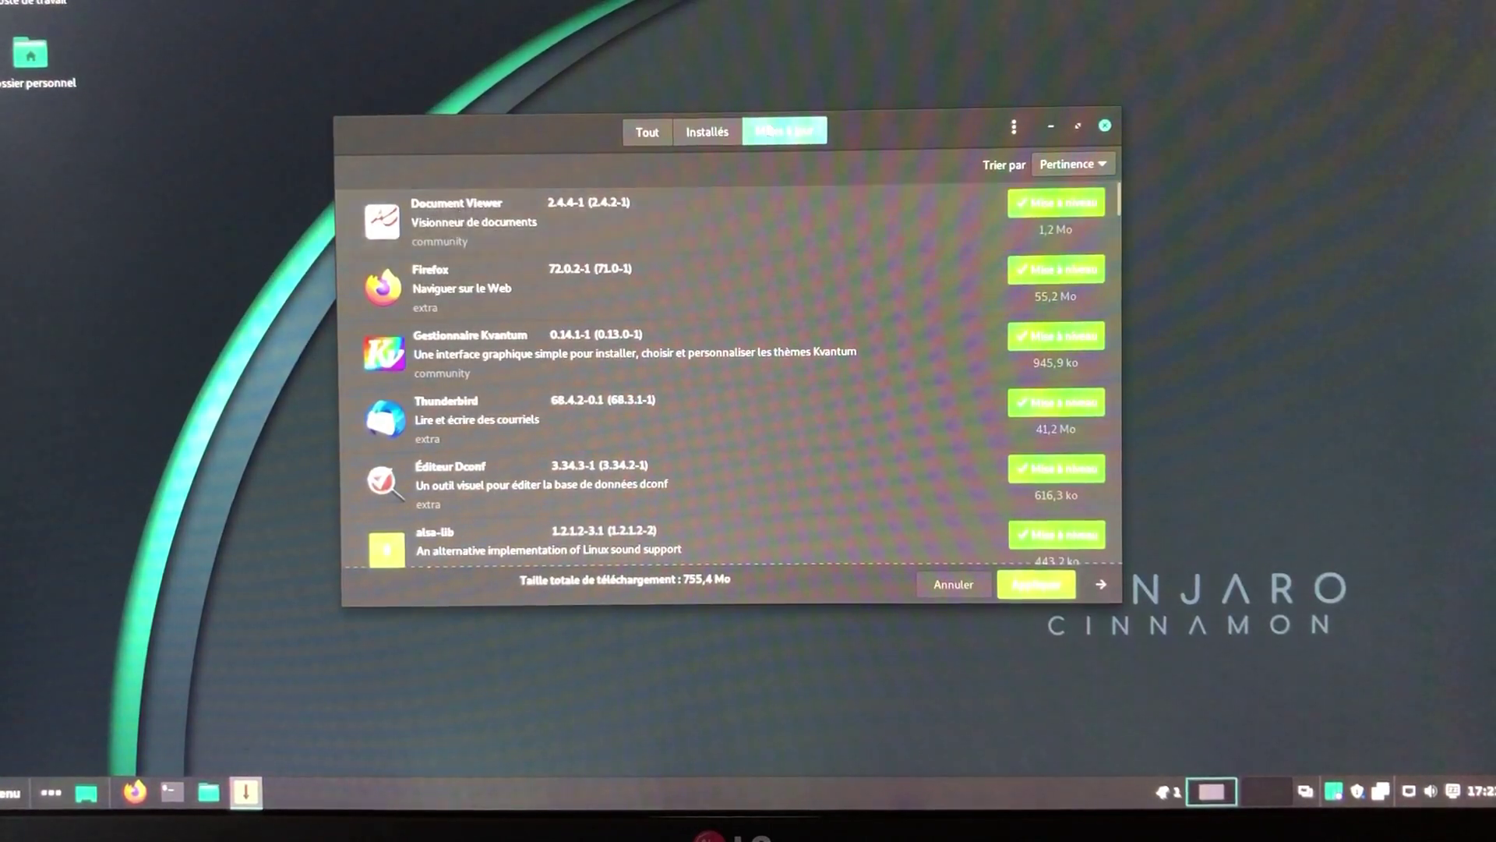
left_click(1036, 585)
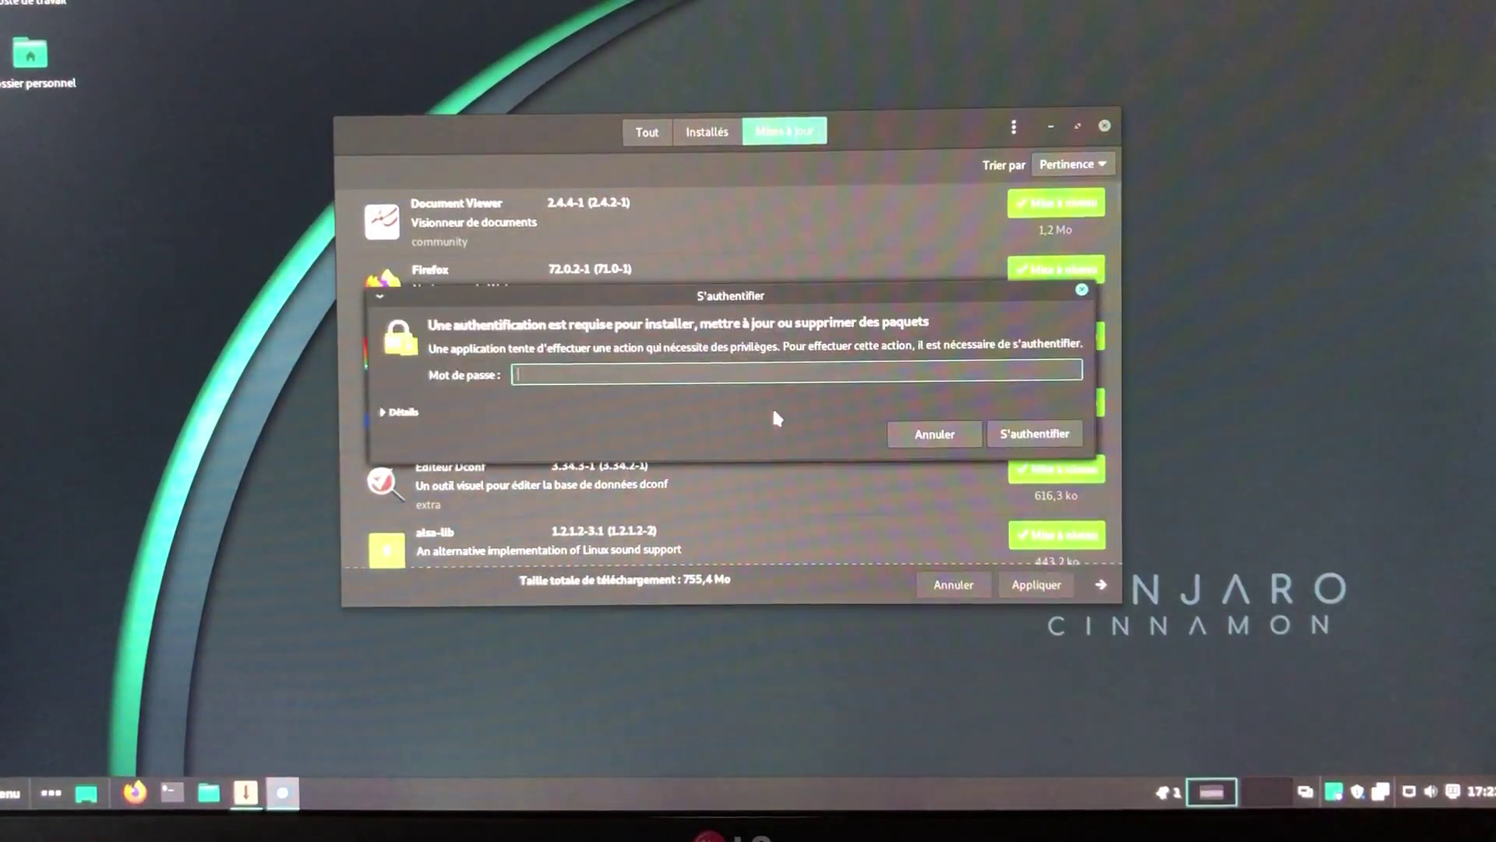
type("••••")
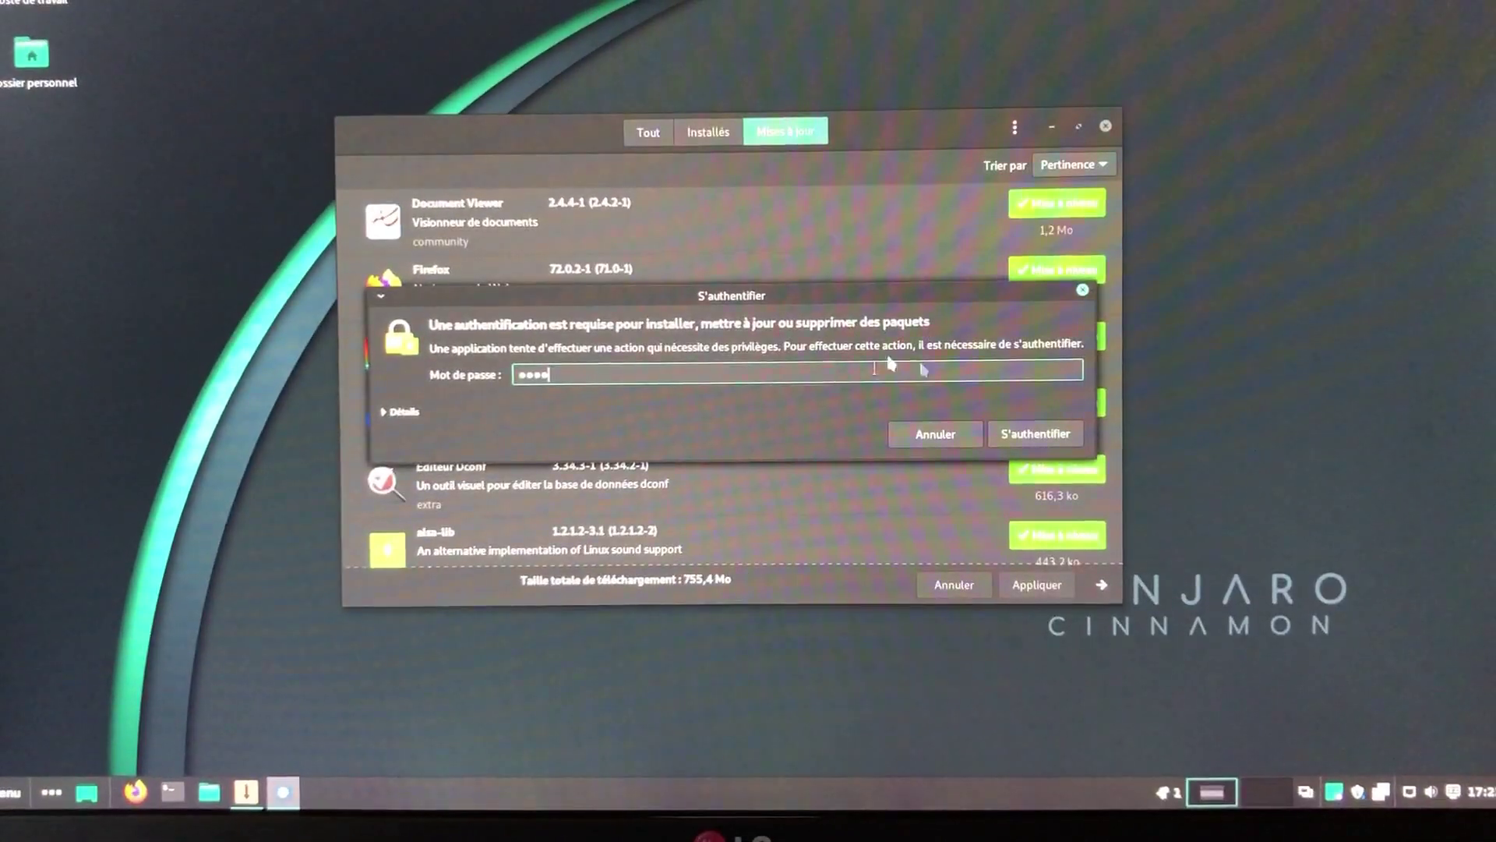
left_click(1005, 433)
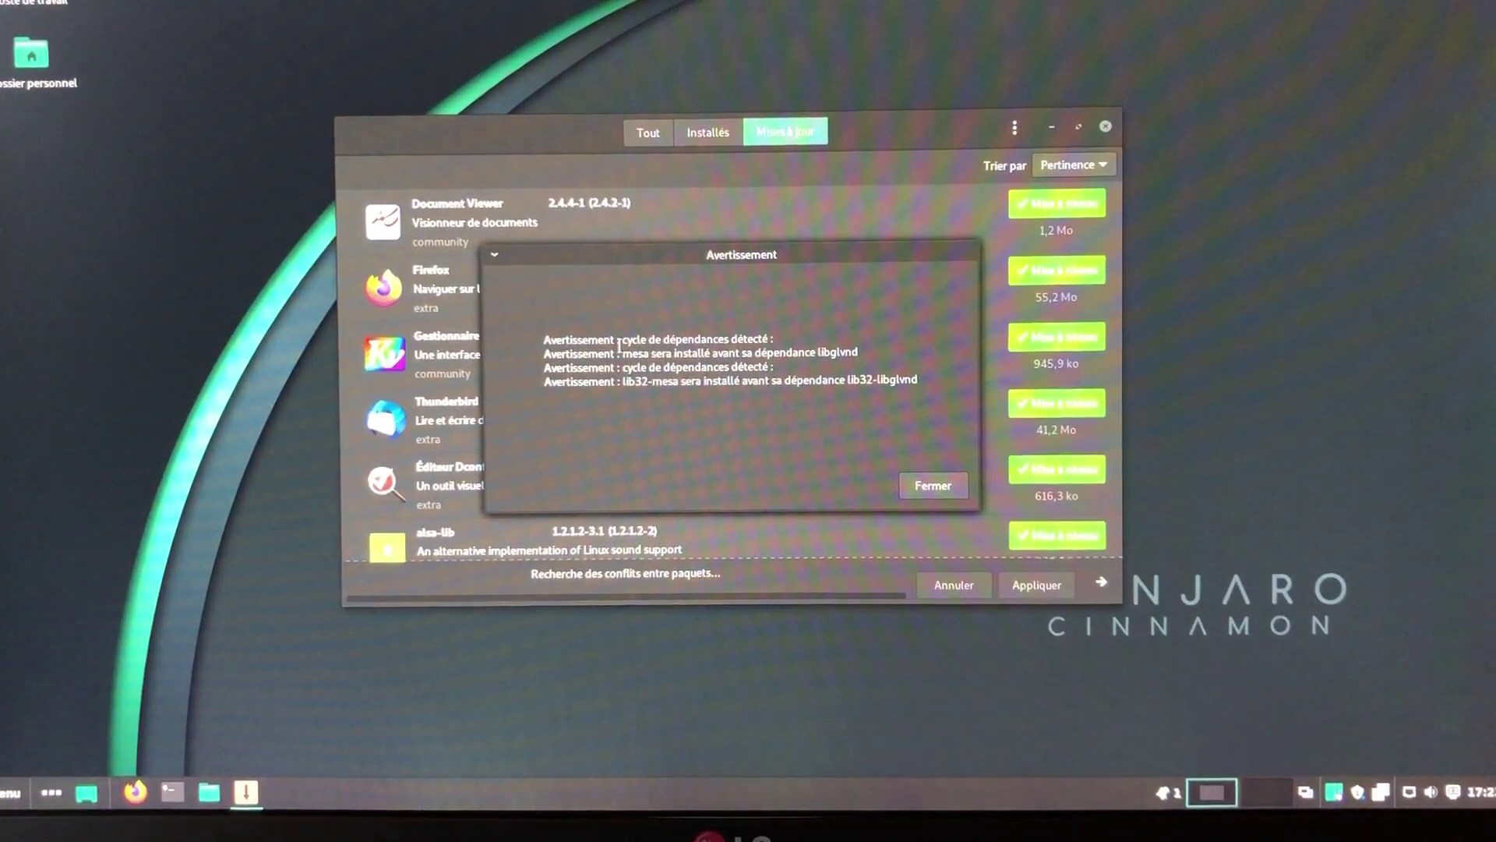
left_click(933, 487)
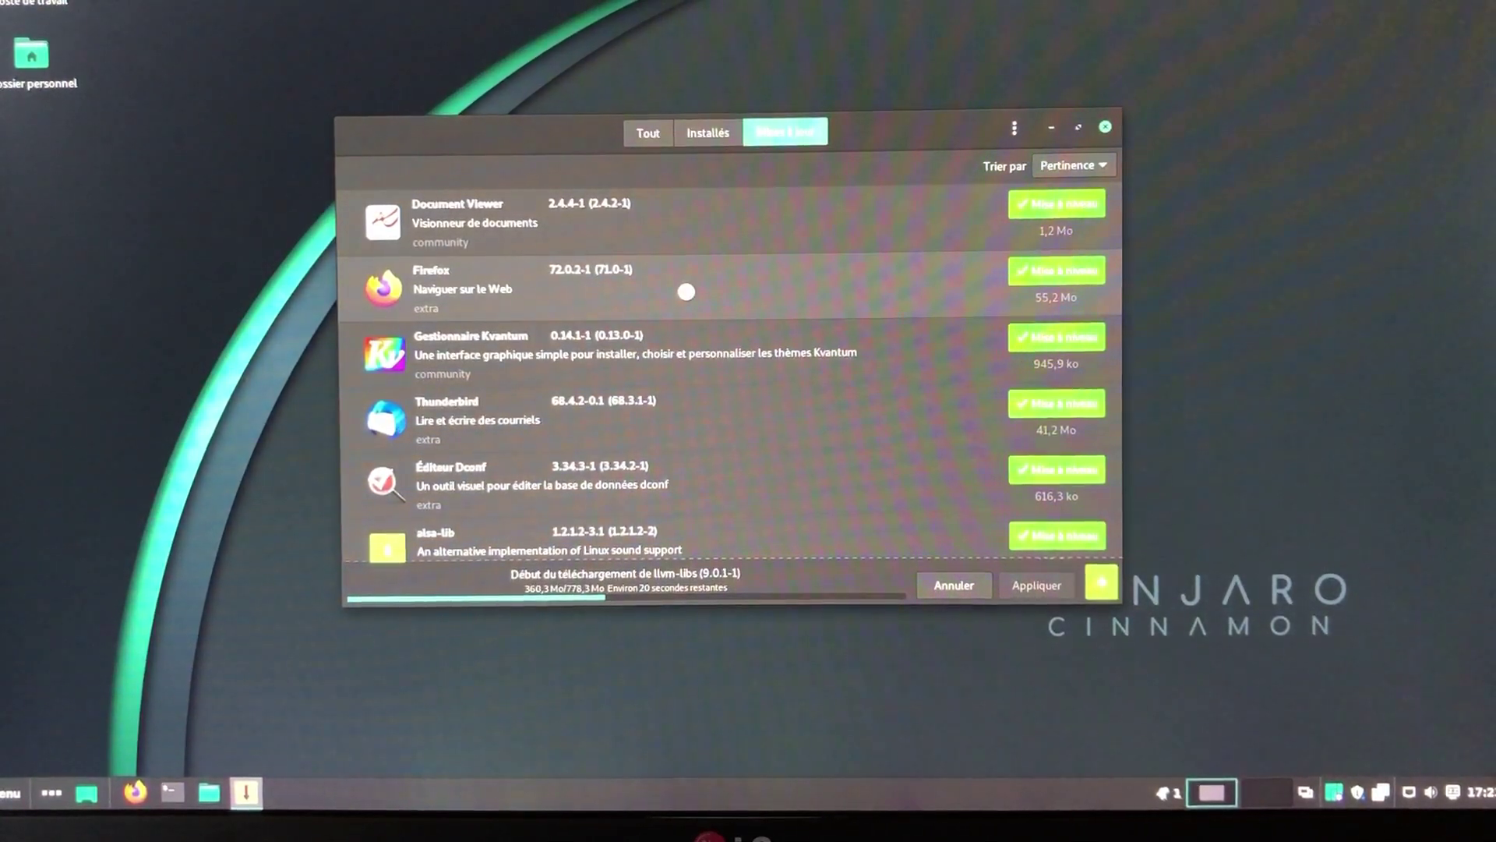
scroll(686, 291, "down", 5)
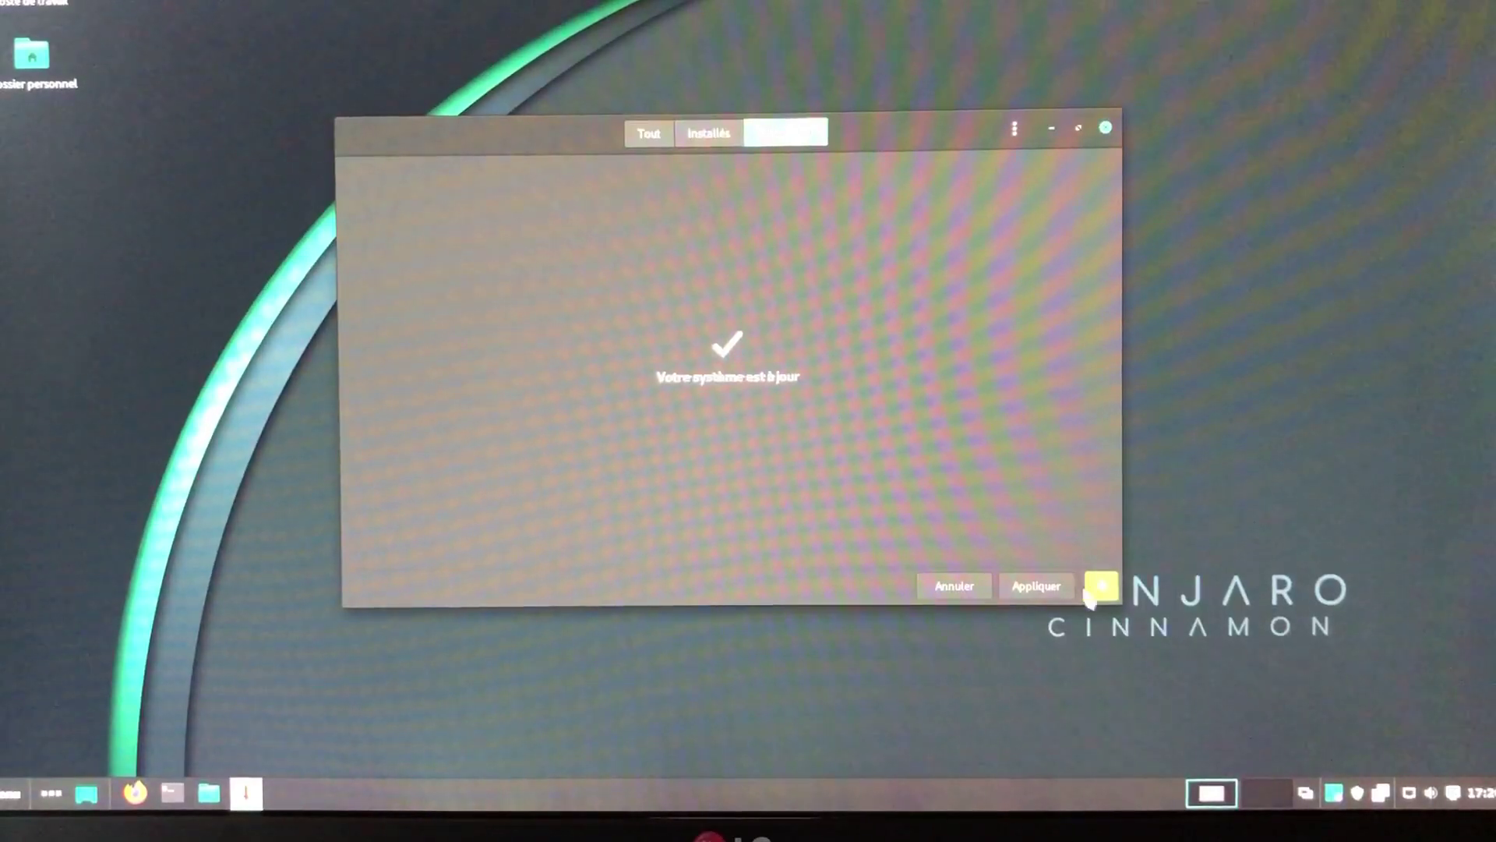
left_click(1106, 132)
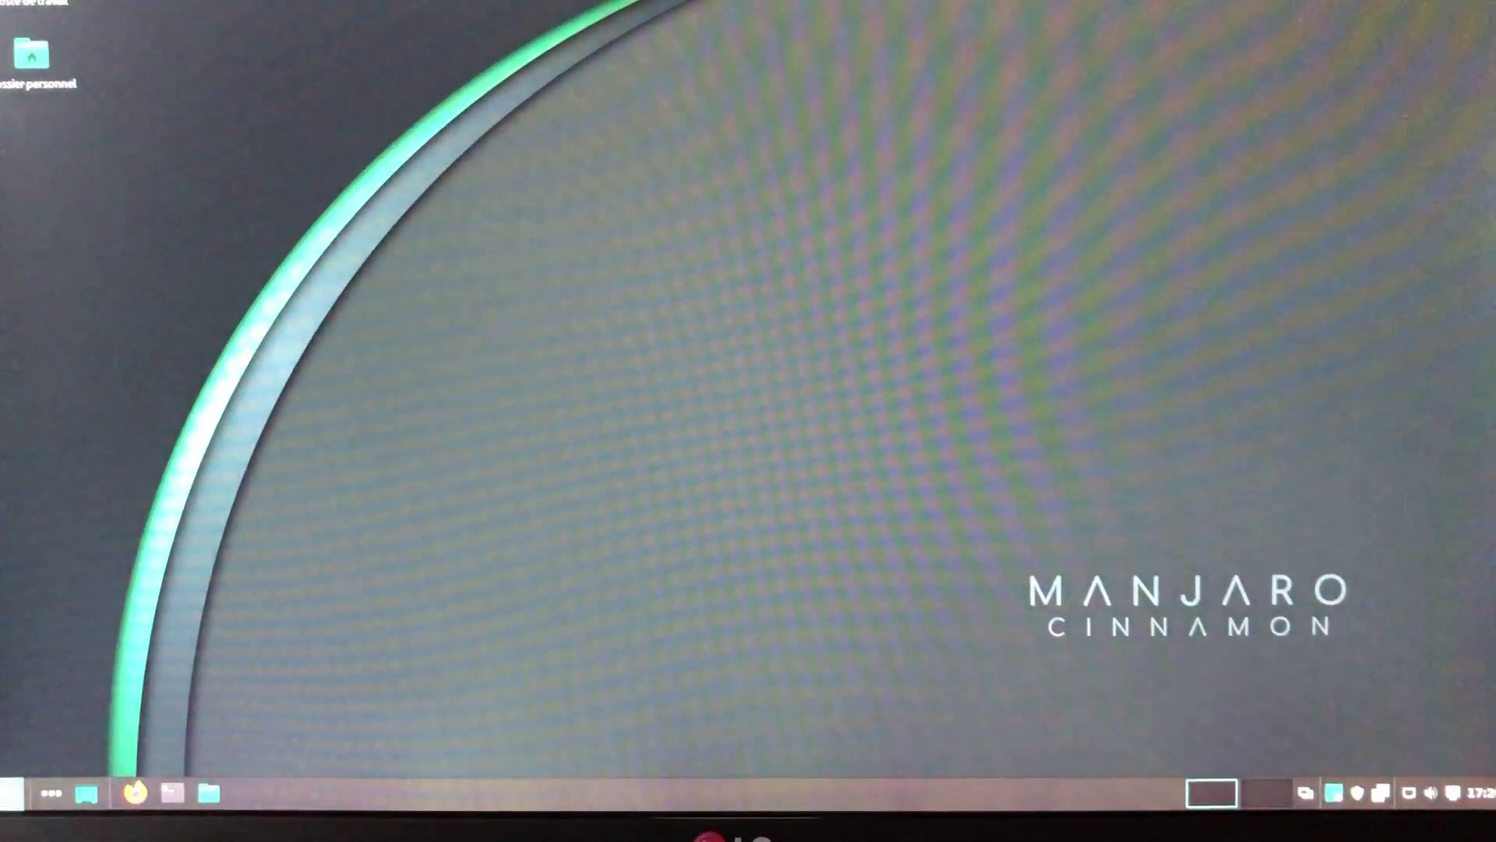
- Restart the computer and log back in with the account password, keeping the grouped window list as panel style
key("super")
left_click(388, 763)
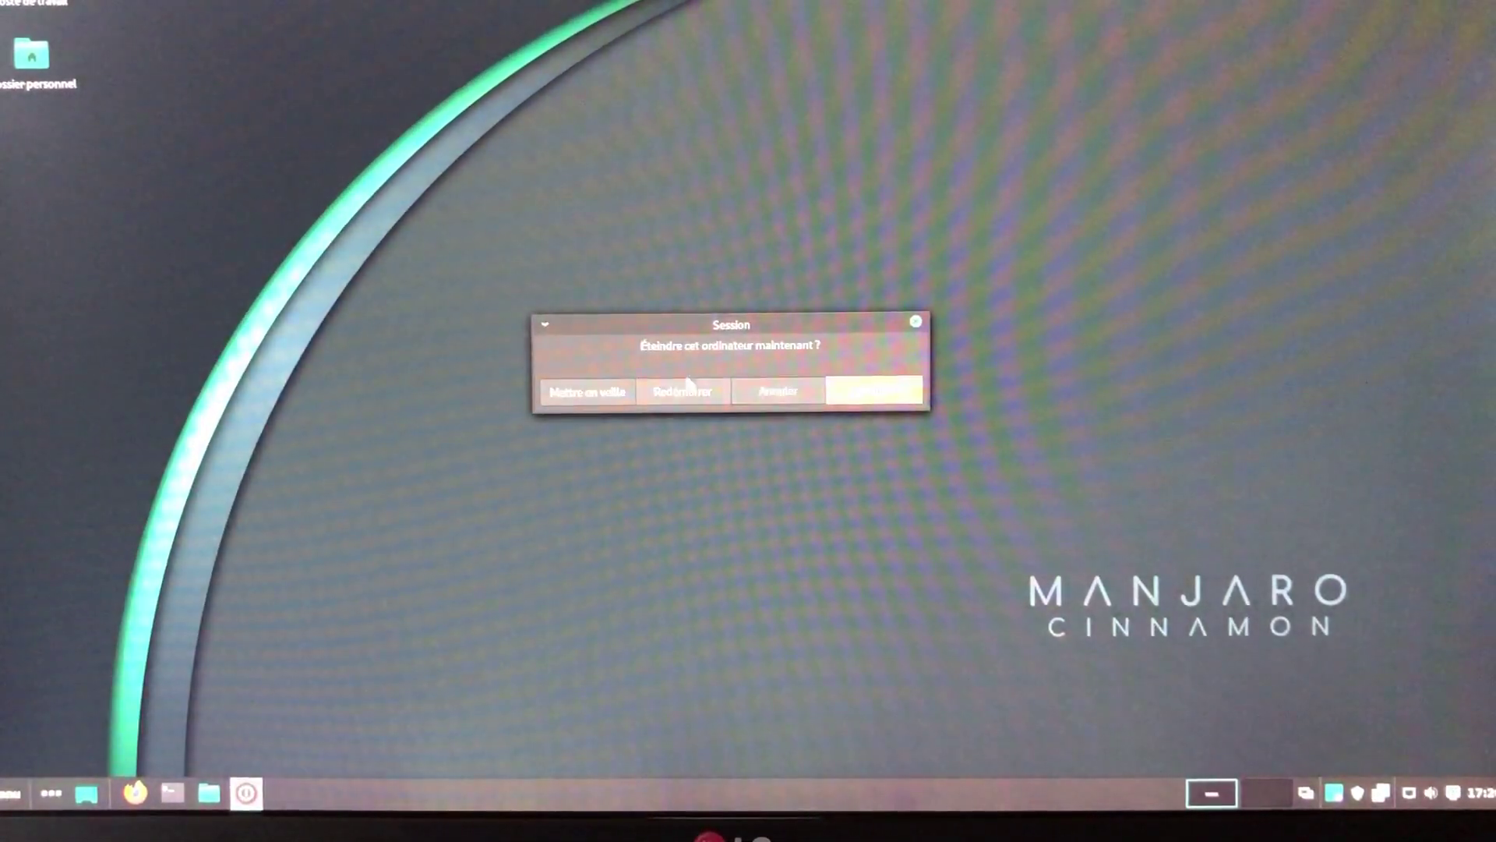
left_click(692, 391)
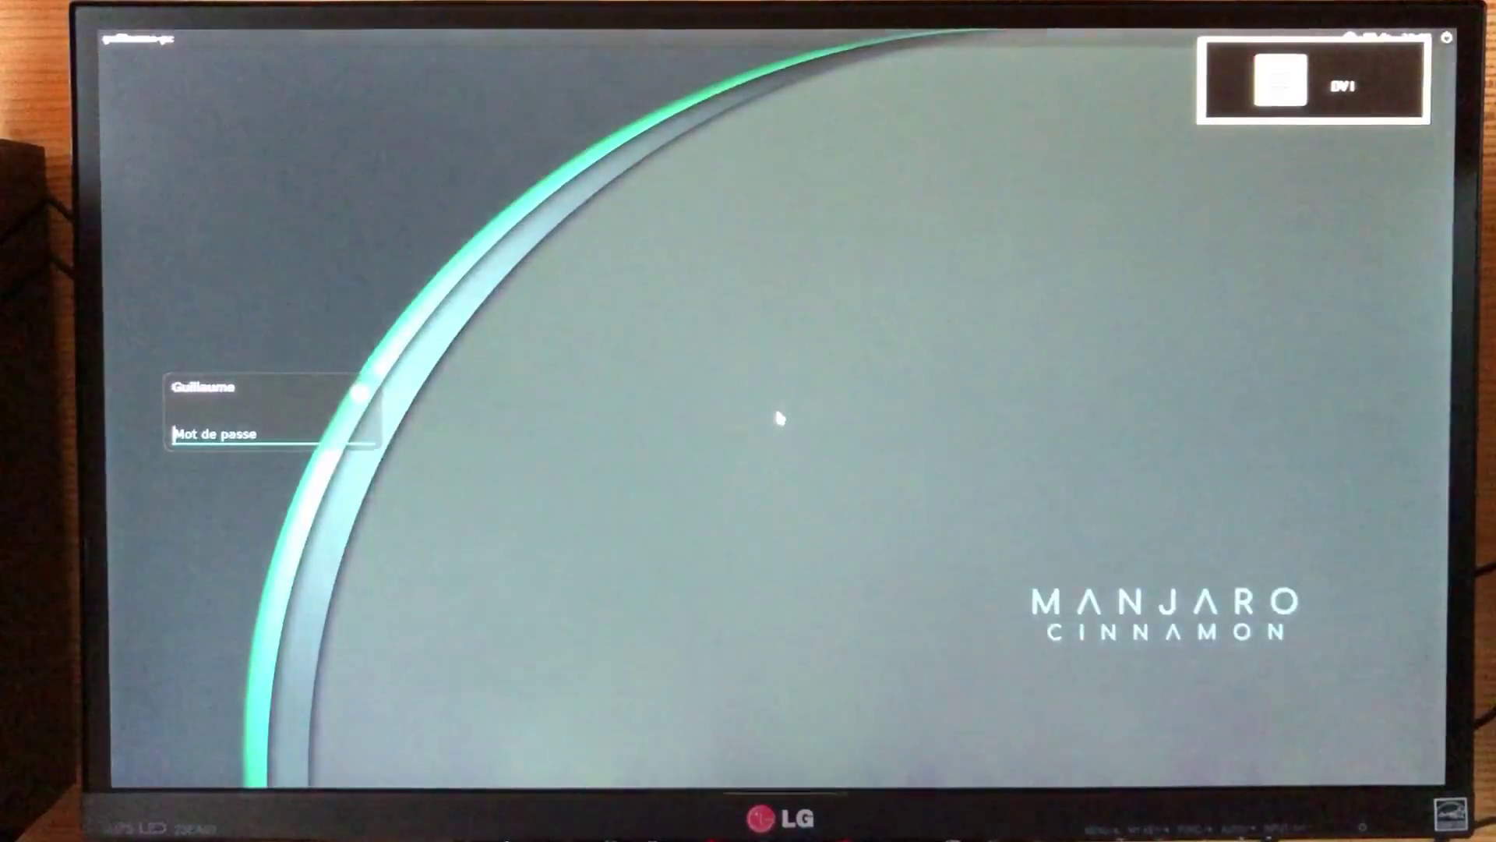
type("••••")
key("Return")
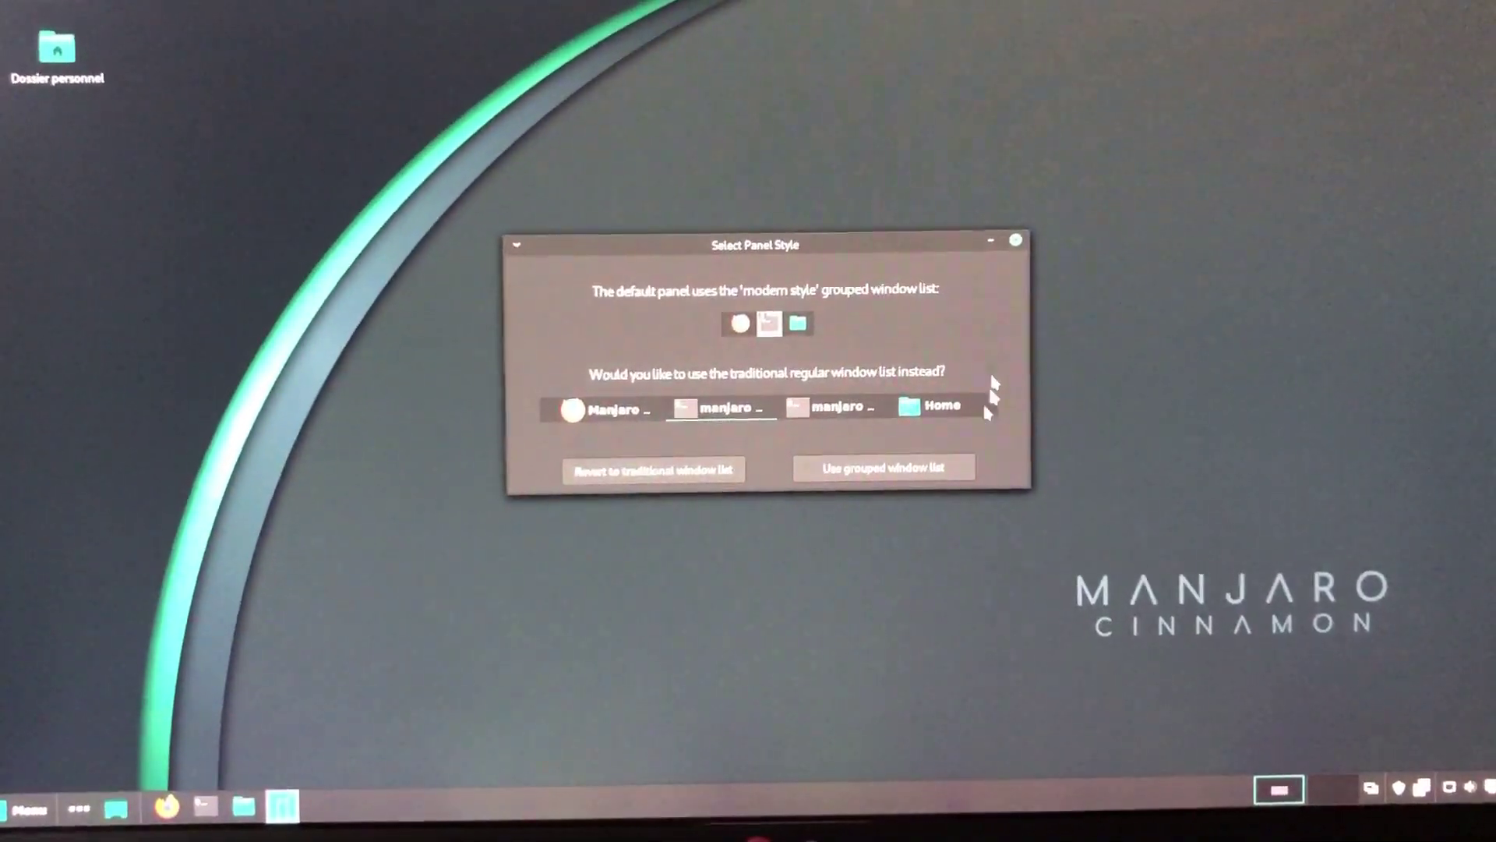
left_click(884, 467)
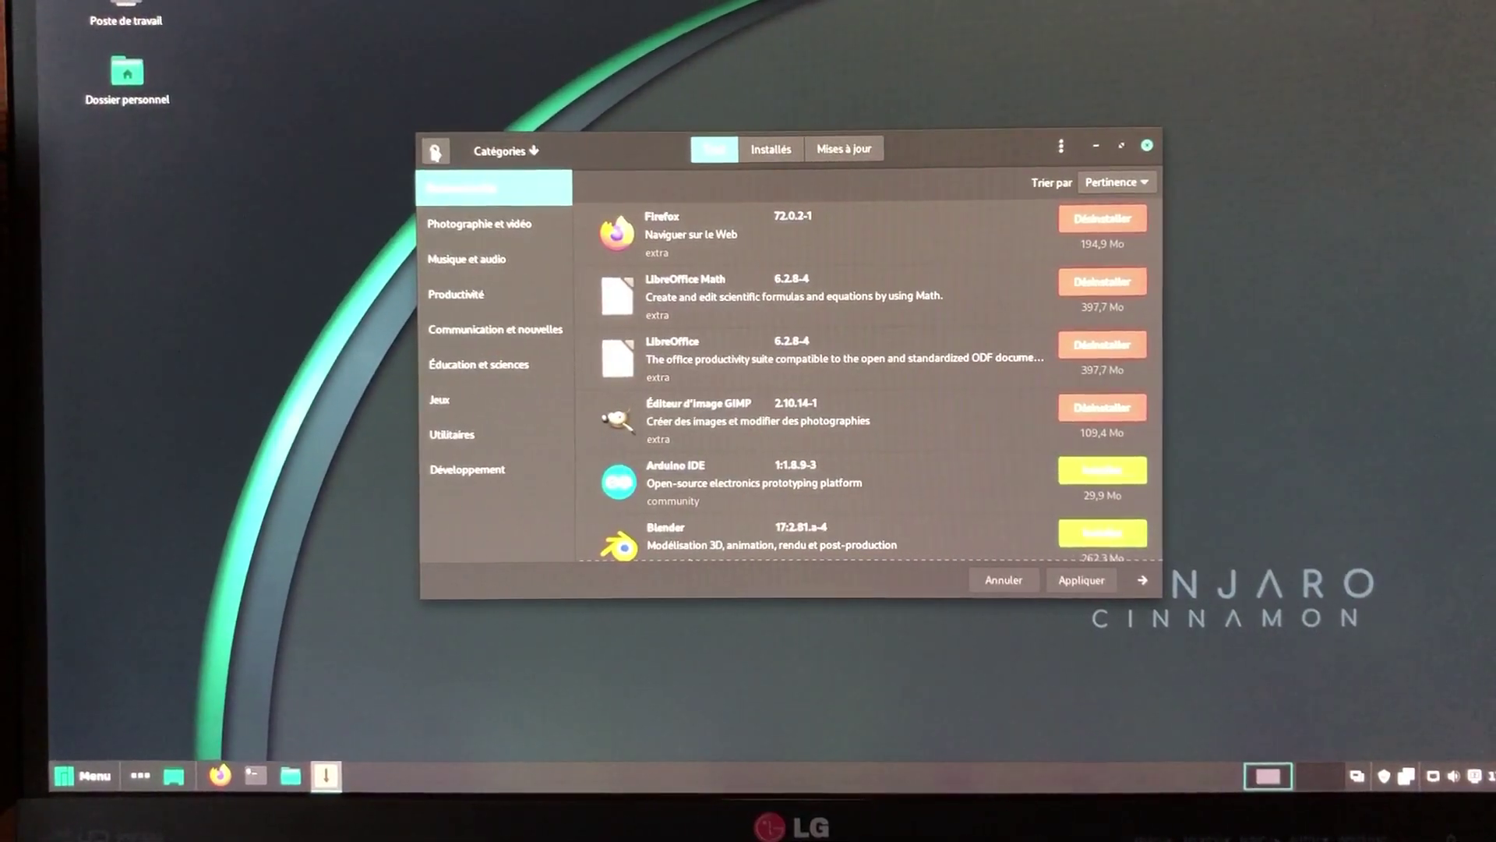
- Search the software manager for obs and start the installation of OBS Studio
left_click(435, 151)
type("et")
type("s")
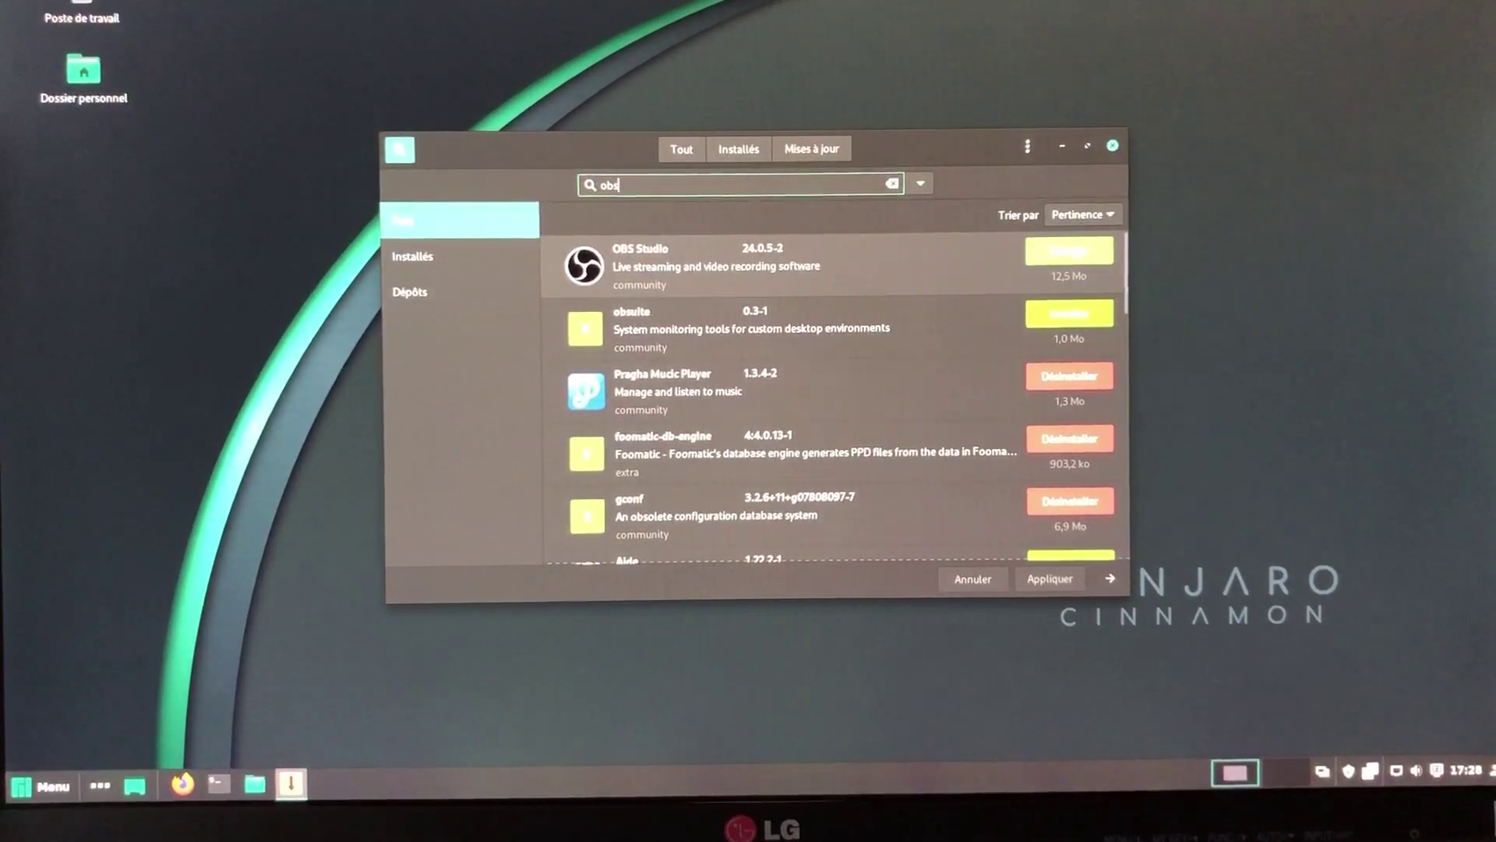
left_click(1069, 250)
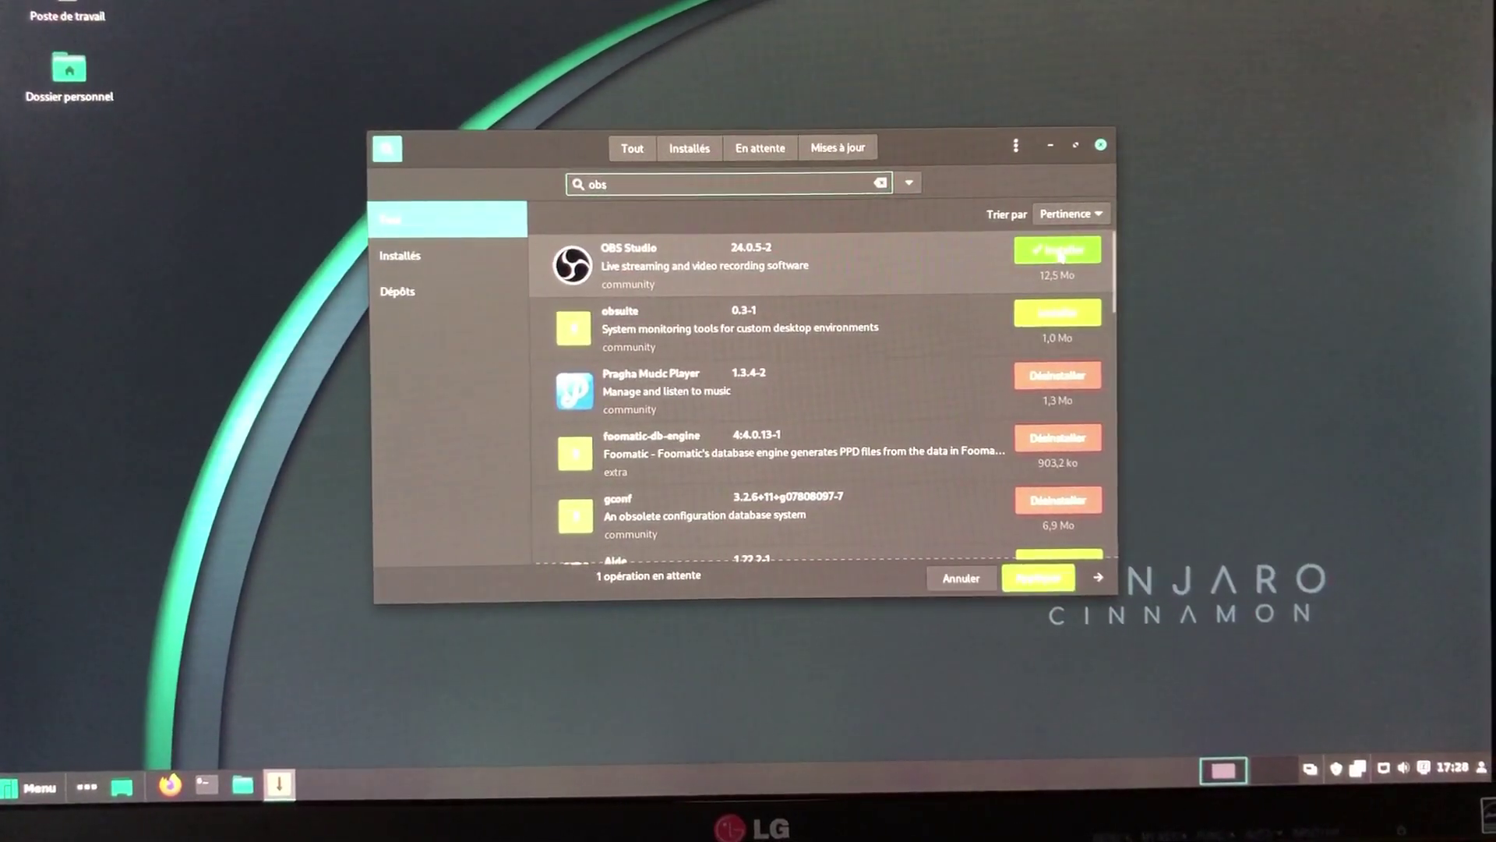
left_click(1037, 578)
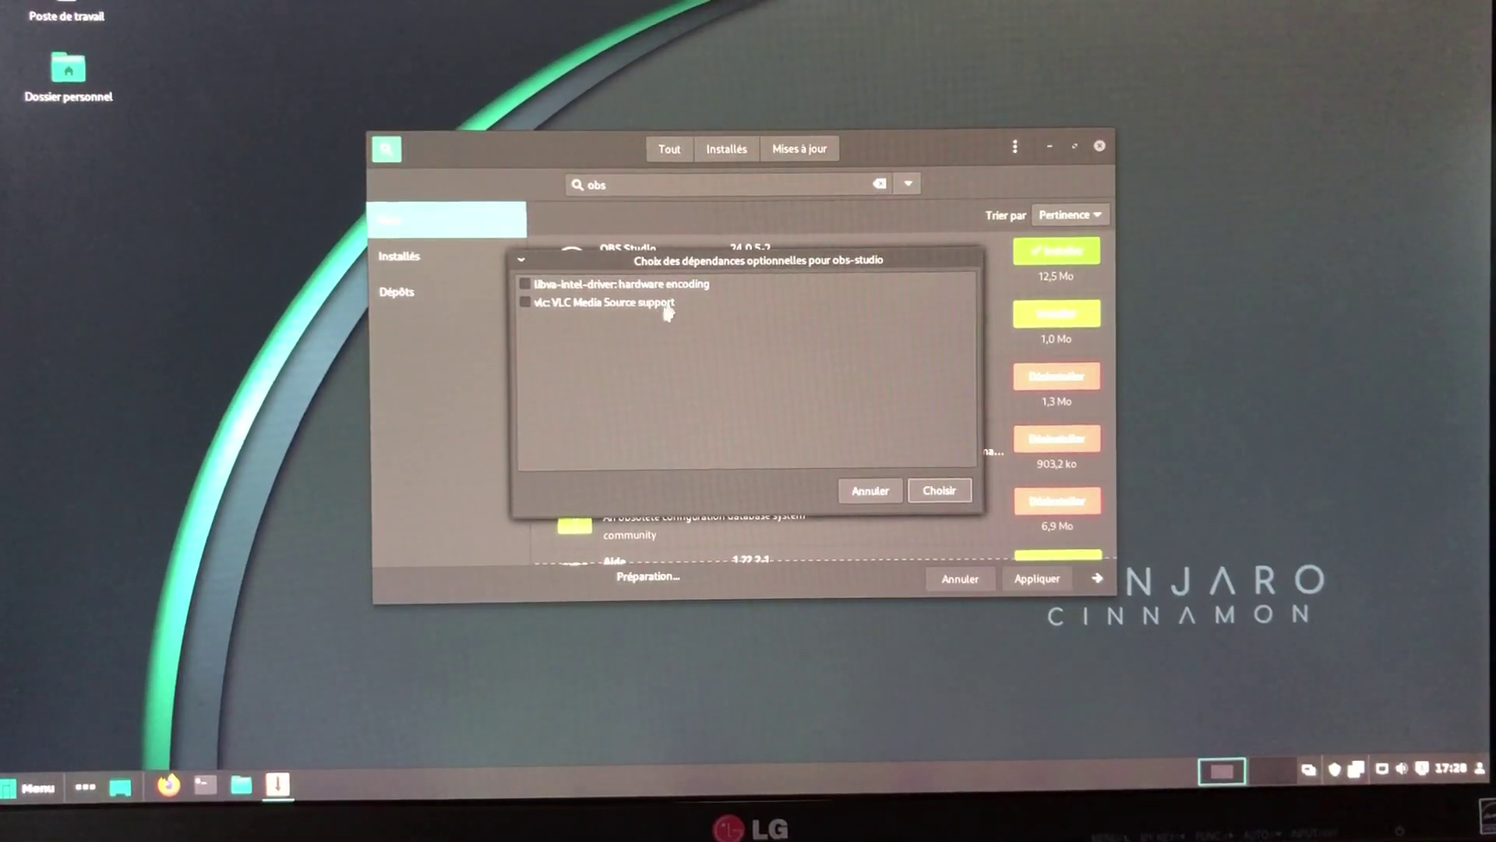
- Include the optional dependencies libva-intel-driver and vlc, authorize the OBS Studio installation with the account password, and close the software manager
left_click(526, 286)
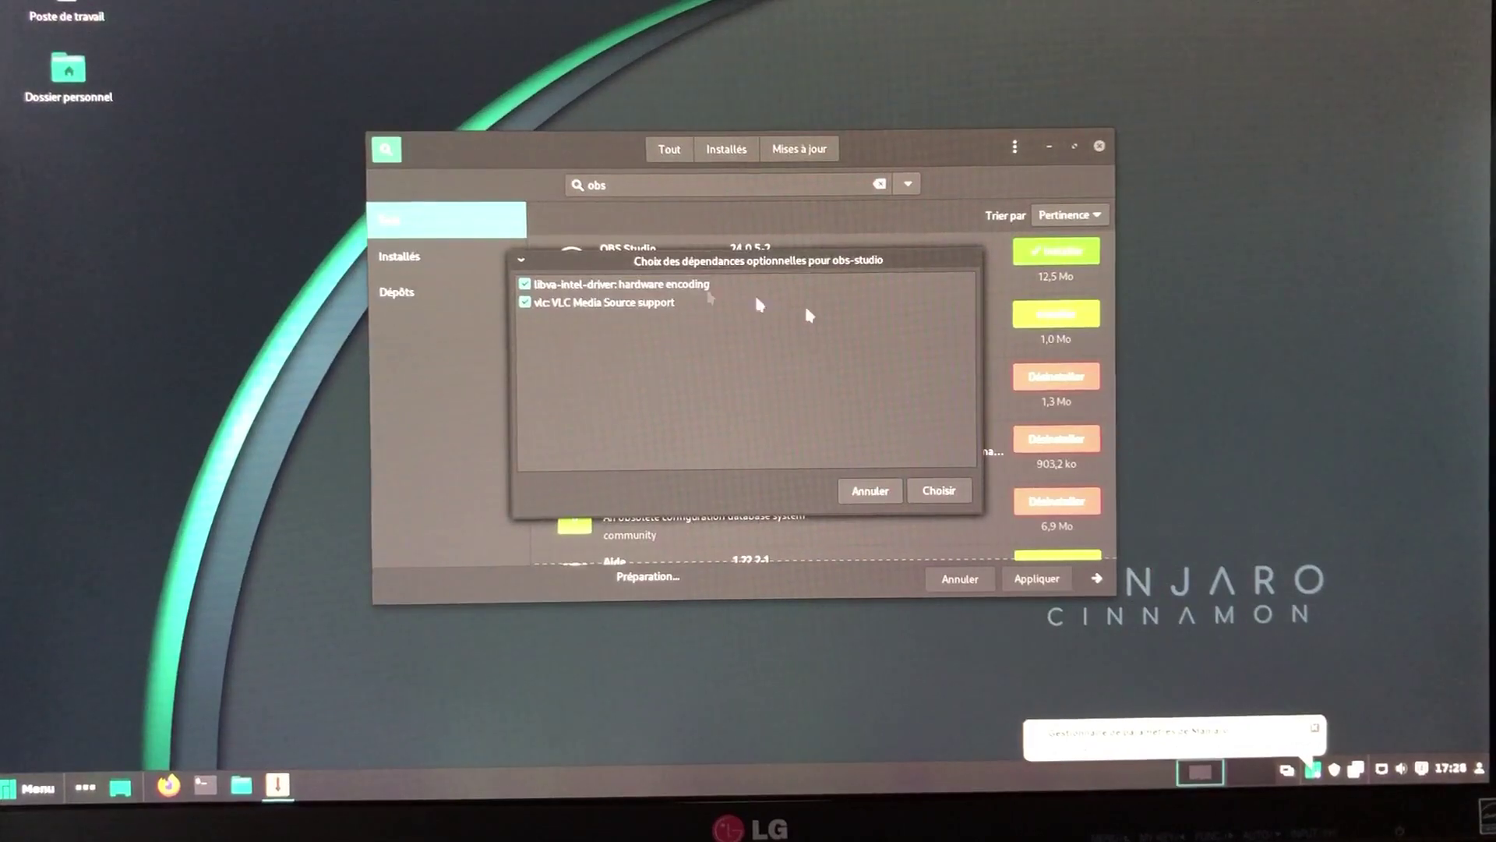
left_click(948, 494)
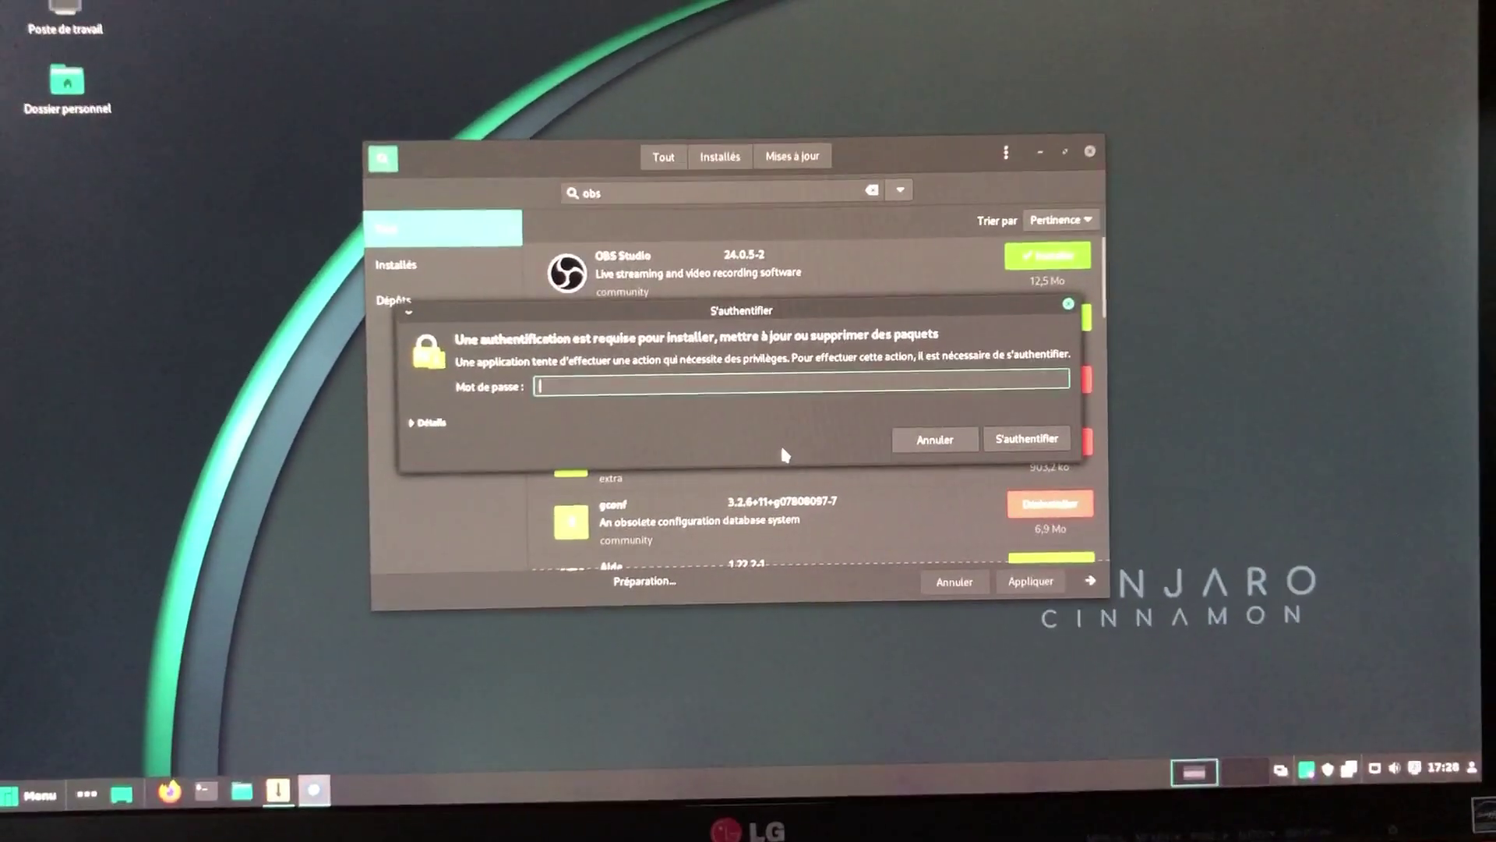
type("******")
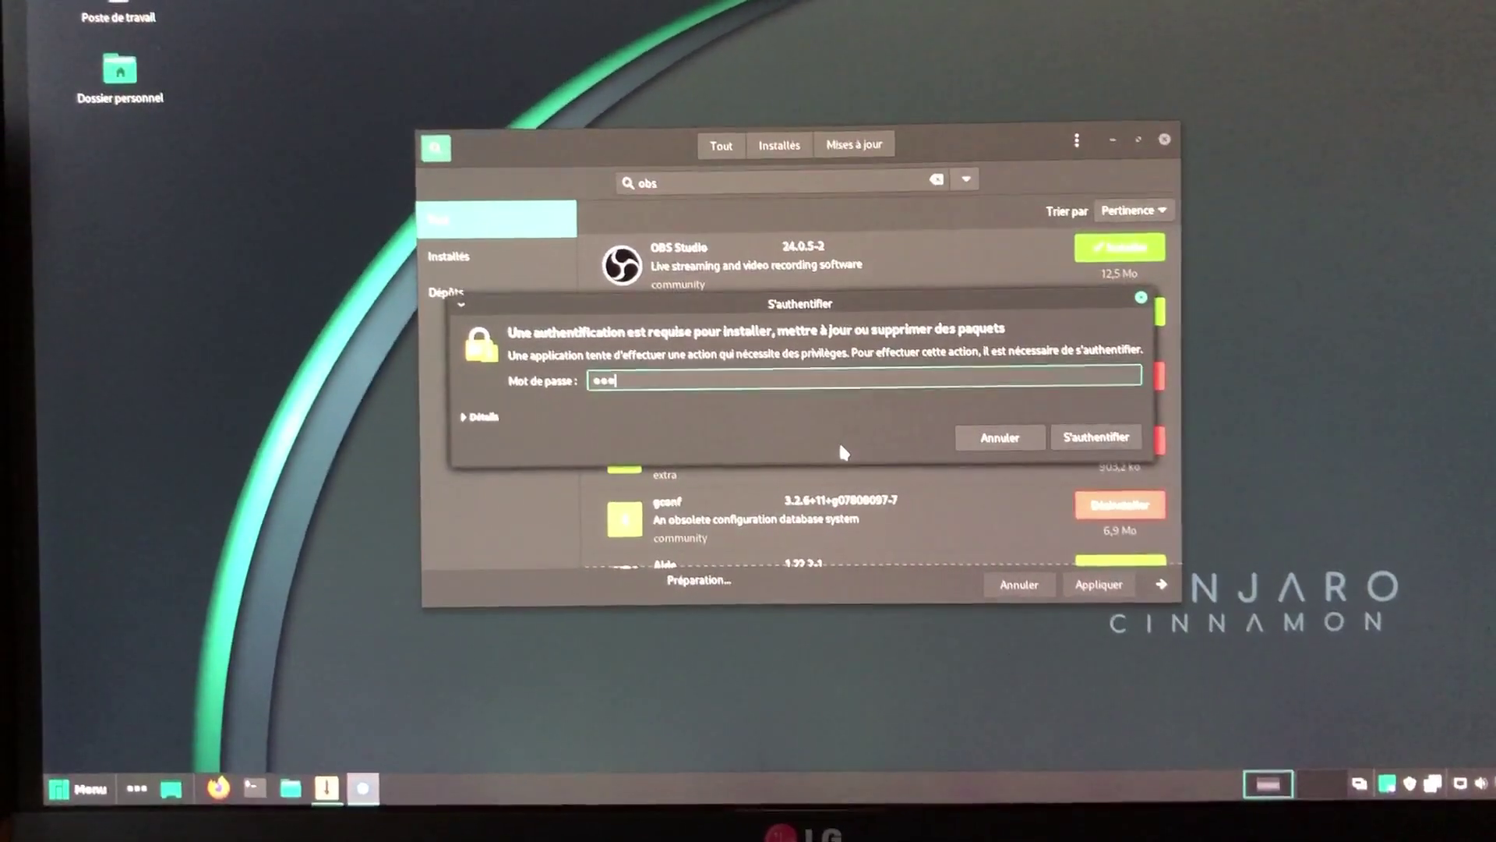
key("Return")
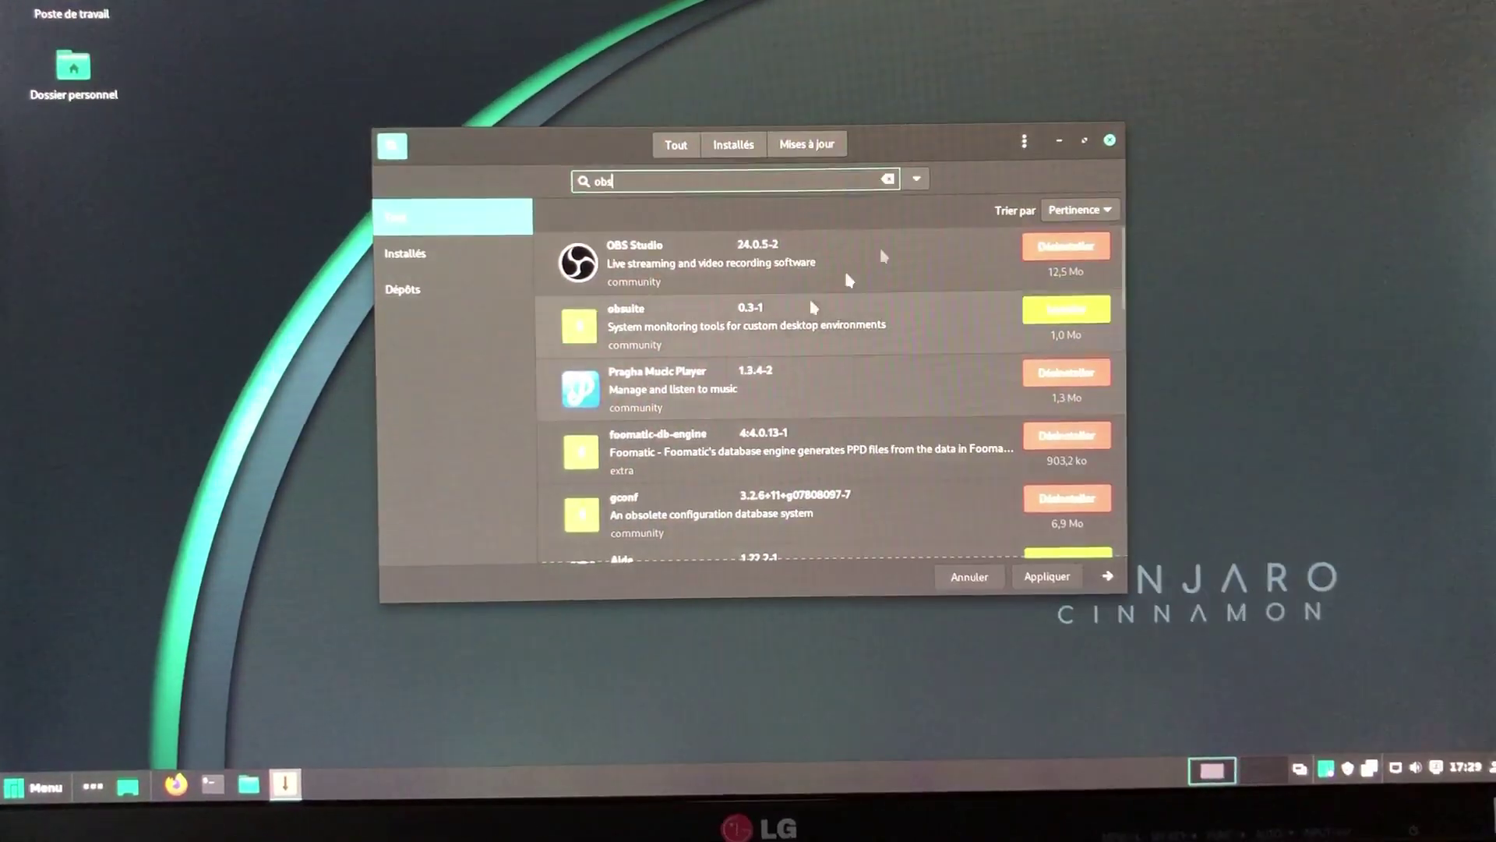
left_click(704, 258)
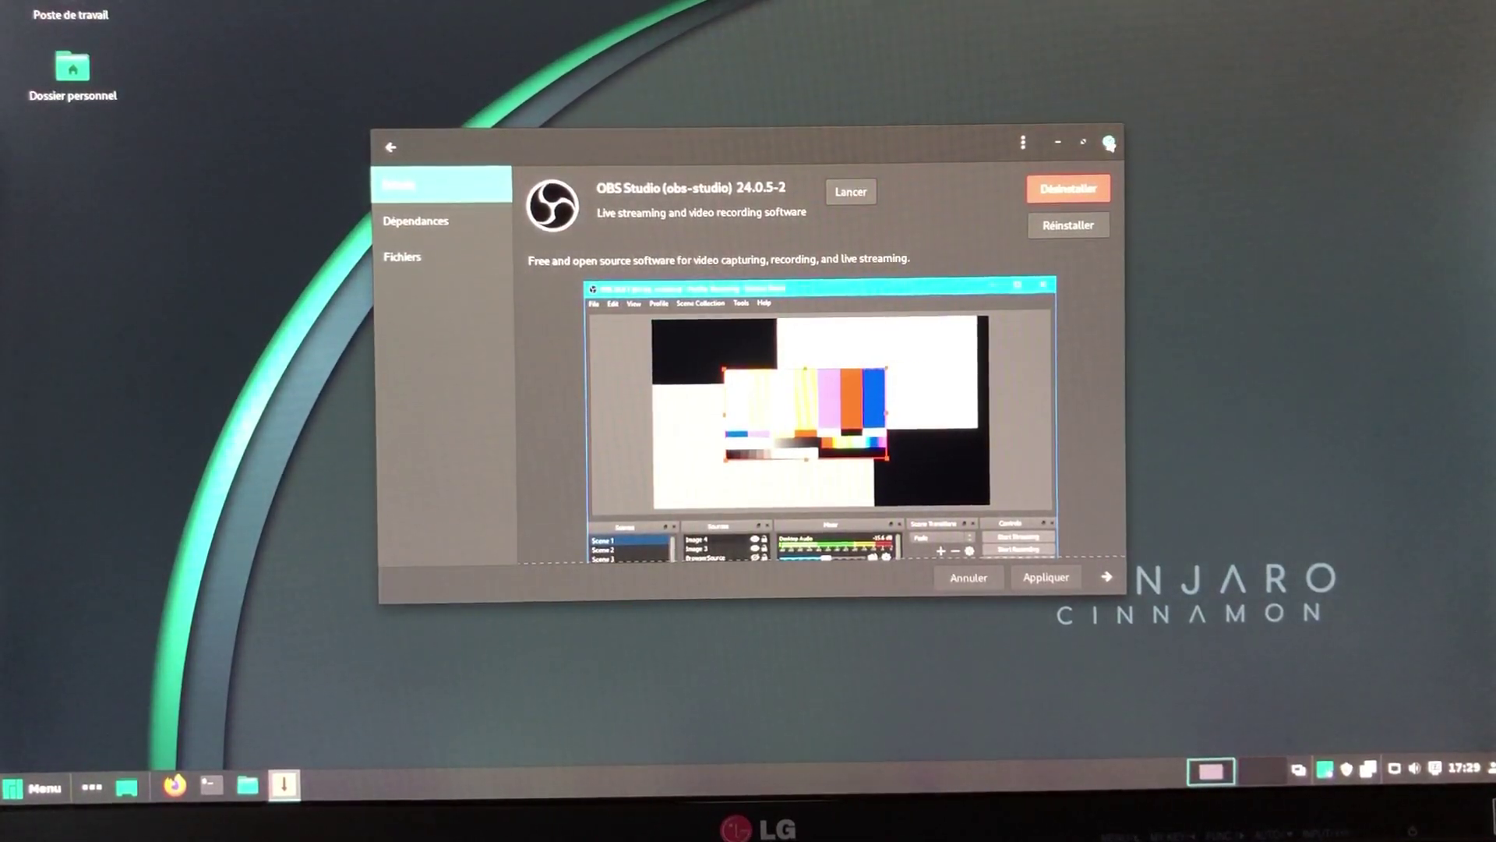
left_click(1109, 143)
- Launch the VLC media player from the sound and video applications, dismiss its privacy dialog and close it
left_click(31, 787)
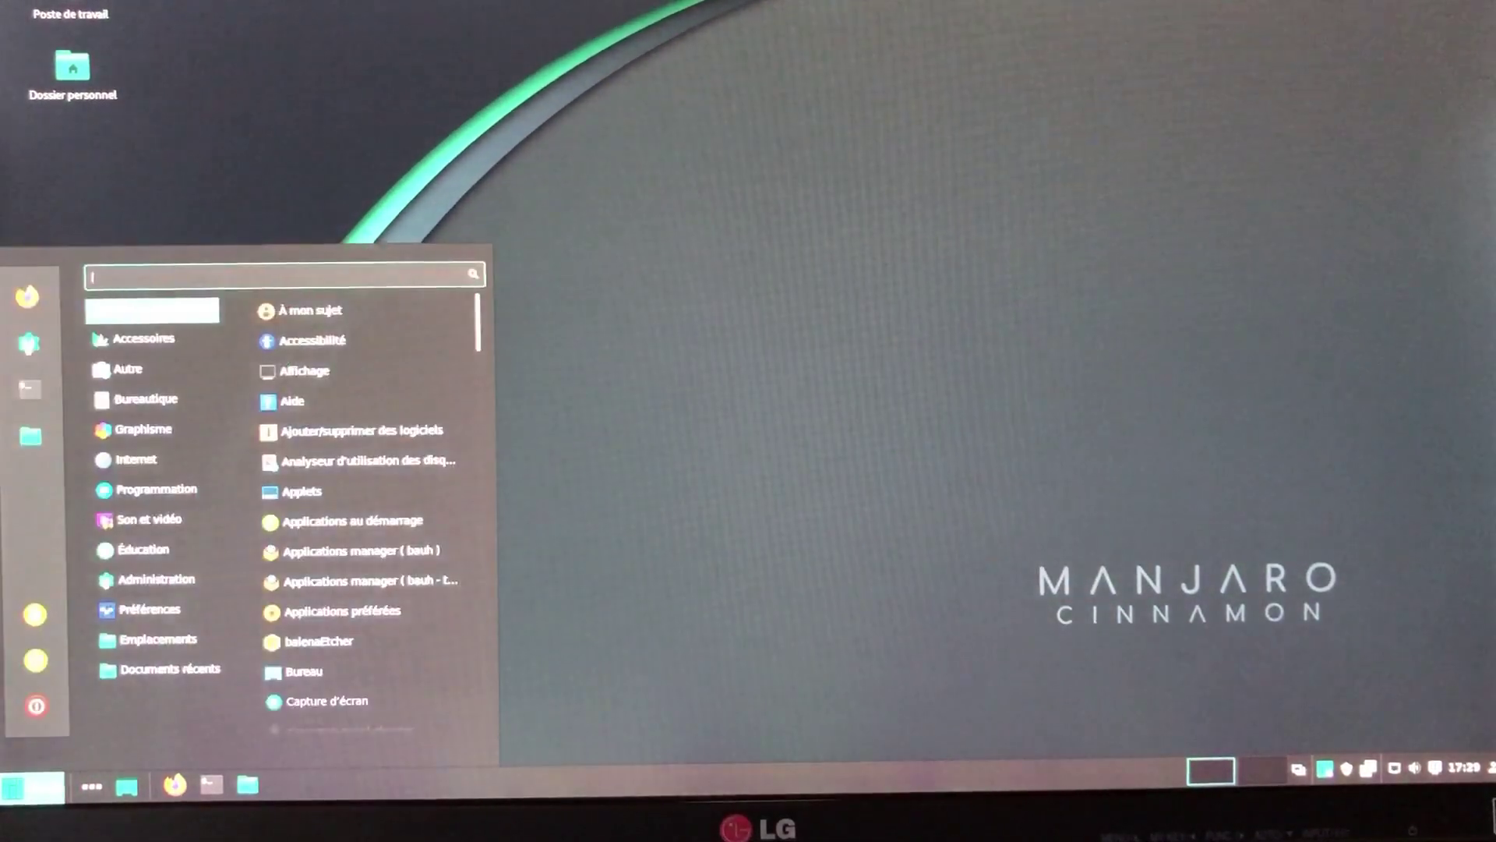
mouse_move(148, 339)
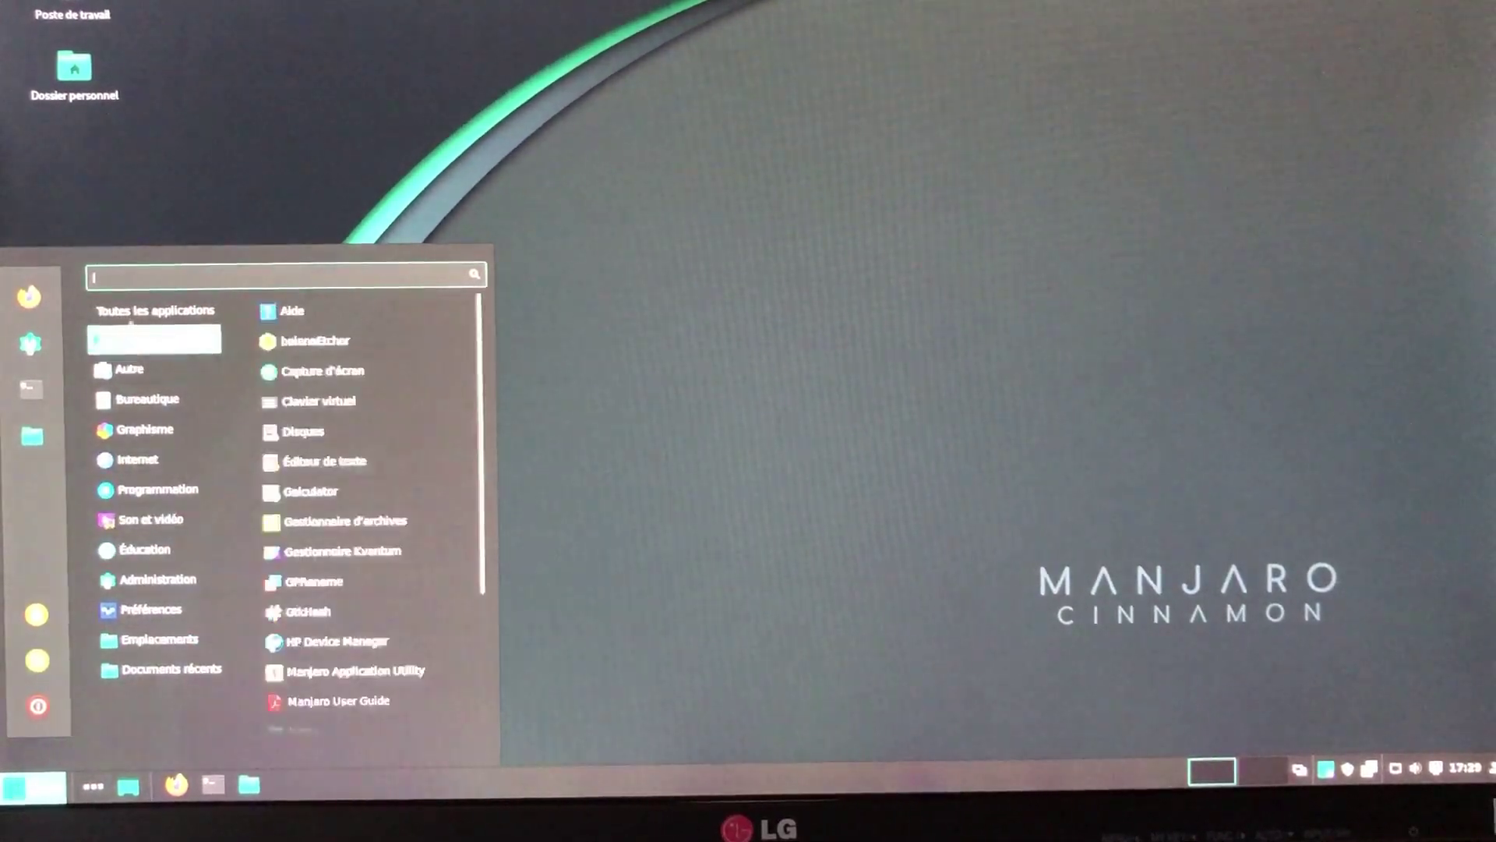
mouse_move(156, 520)
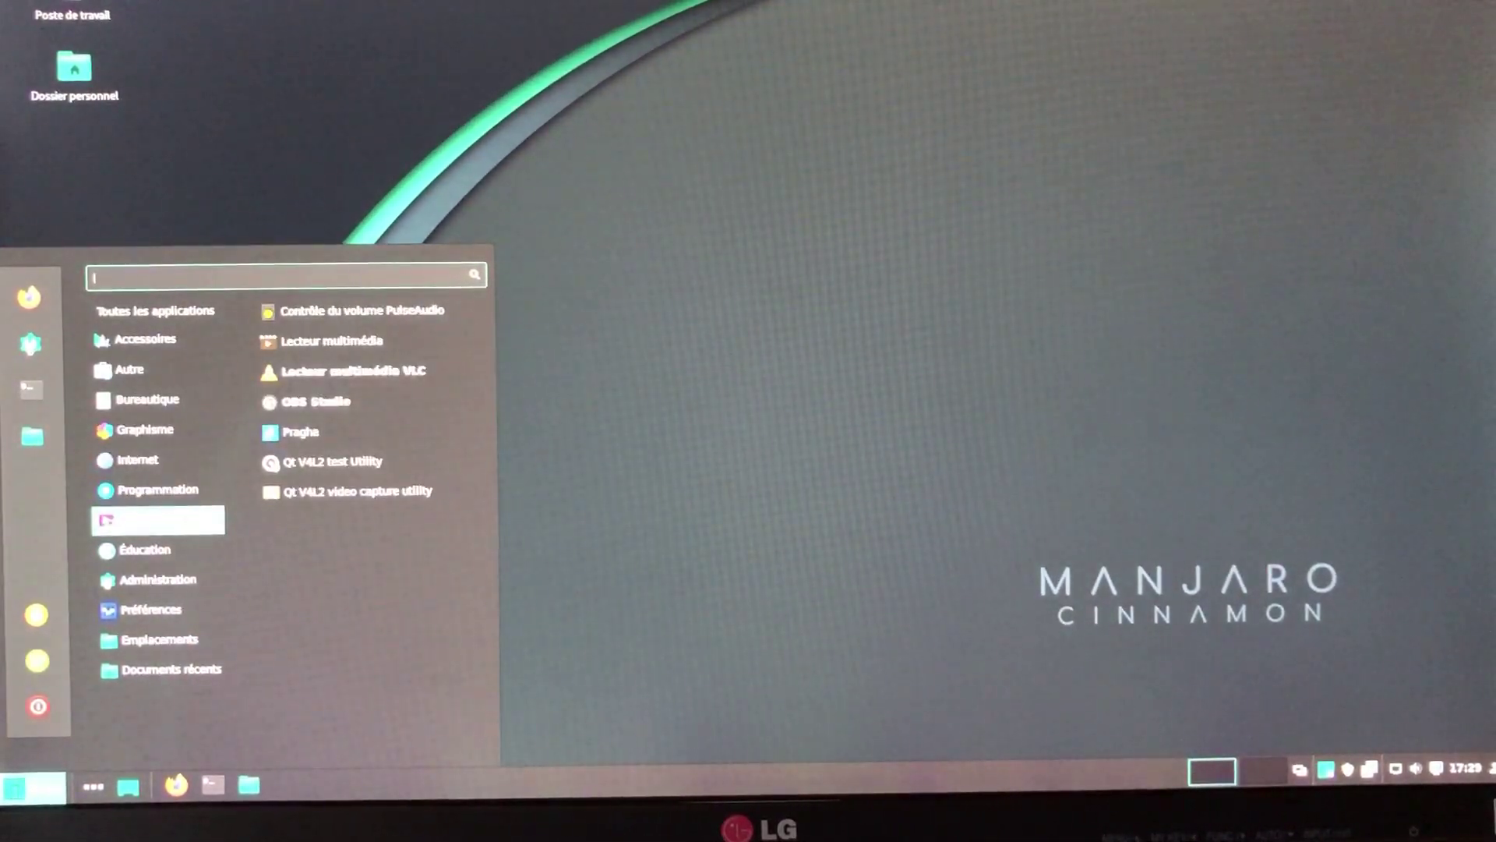
left_click(337, 374)
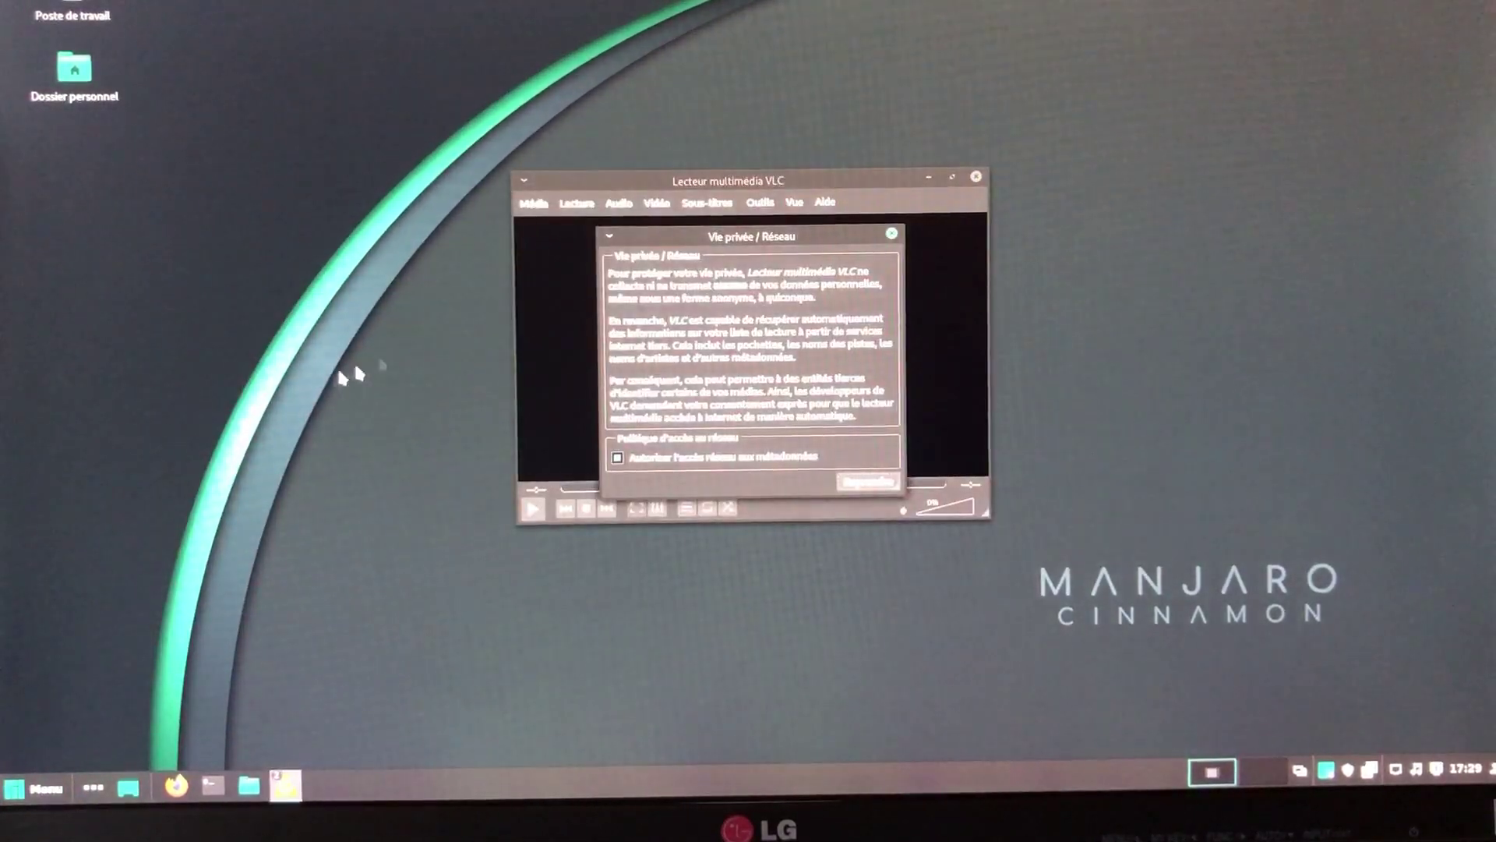
left_click(892, 233)
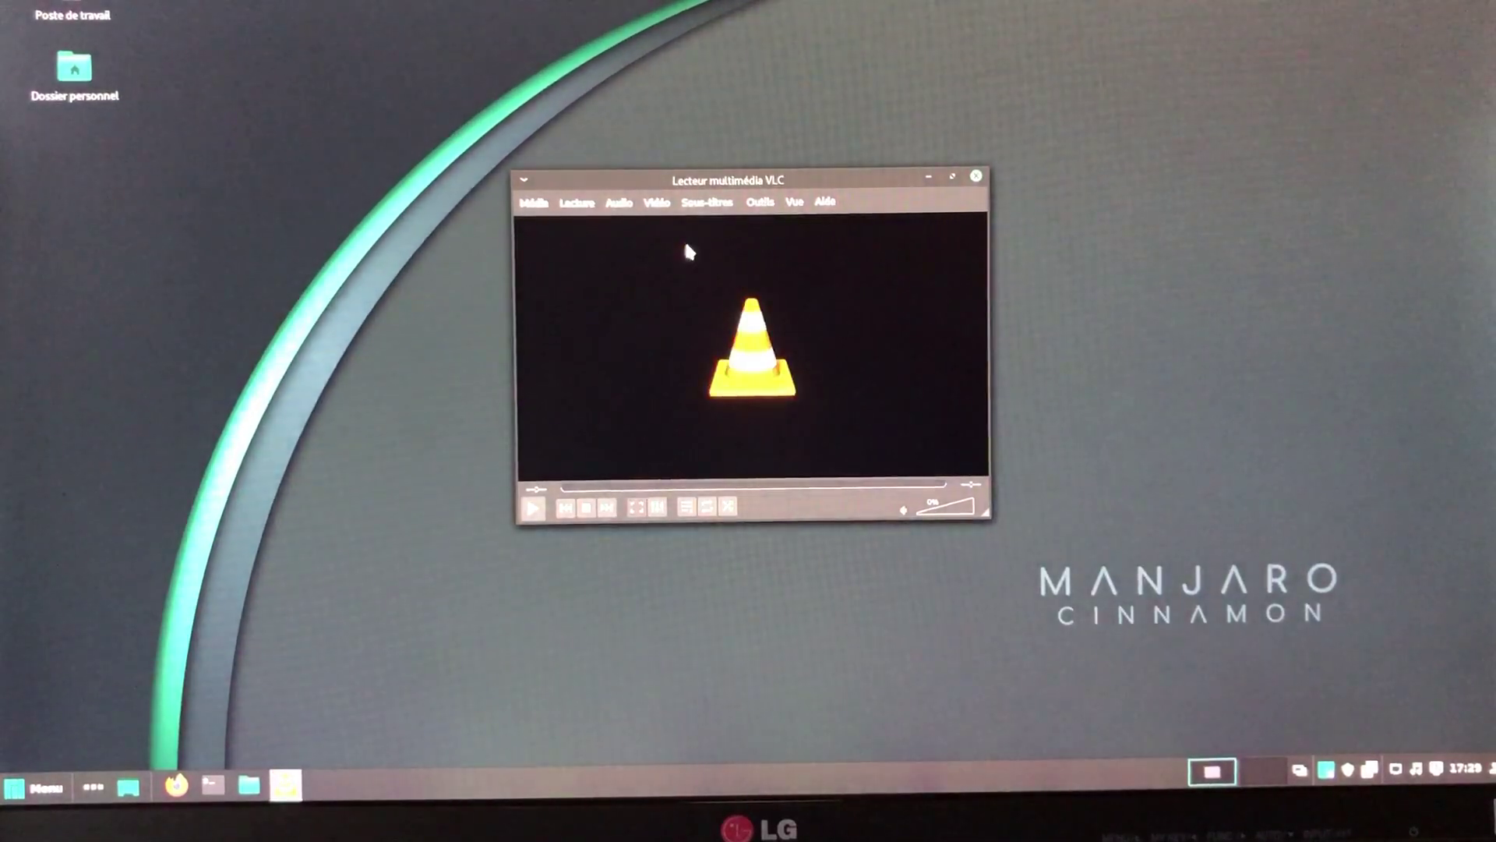
left_click(978, 179)
- Launch OBS Studio and decline the automatic configuration wizard
left_click(32, 787)
mouse_move(151, 519)
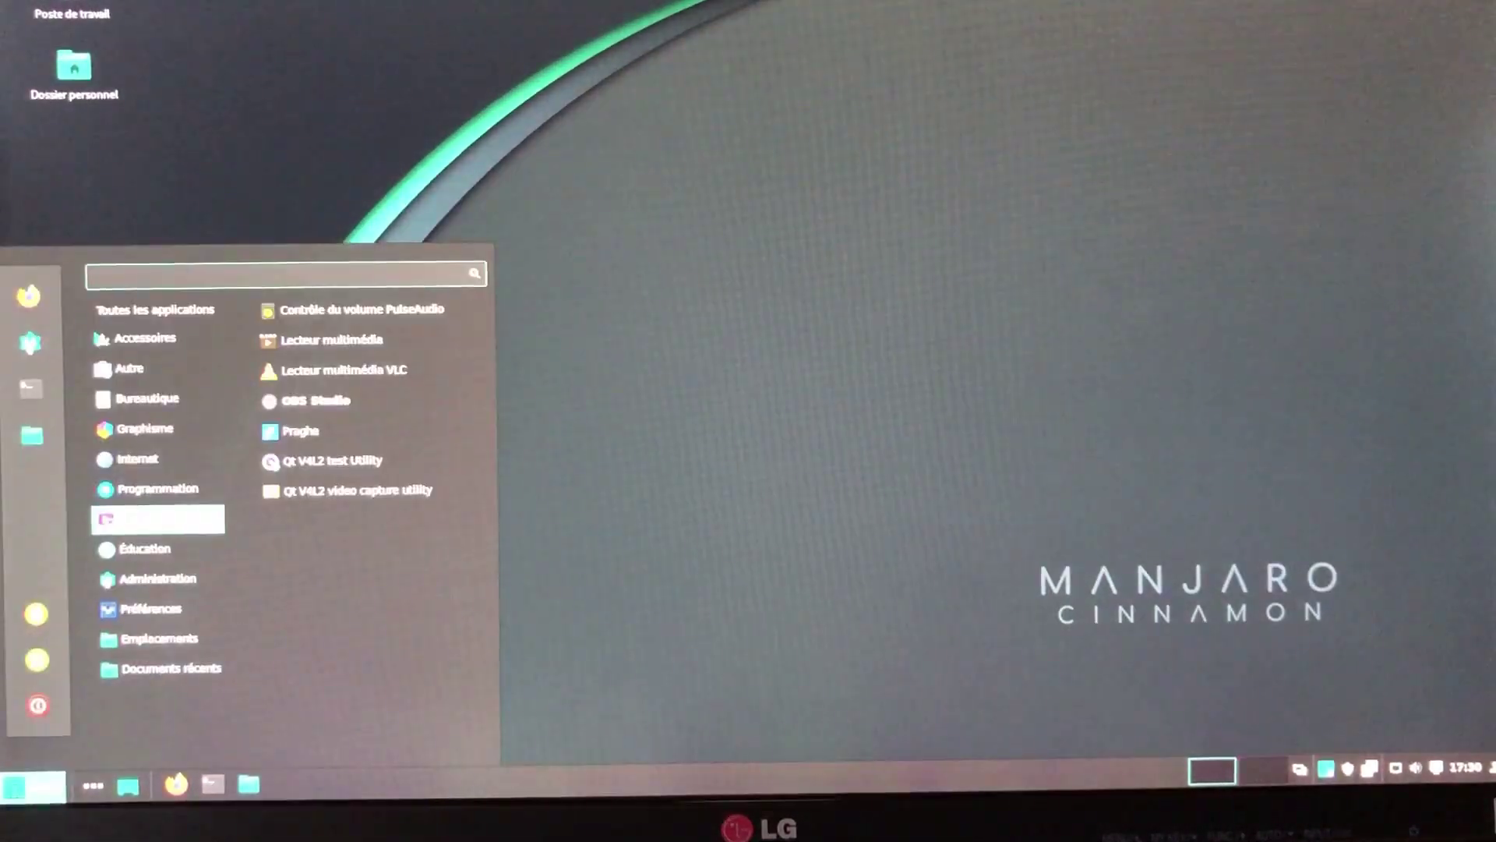
left_click(339, 401)
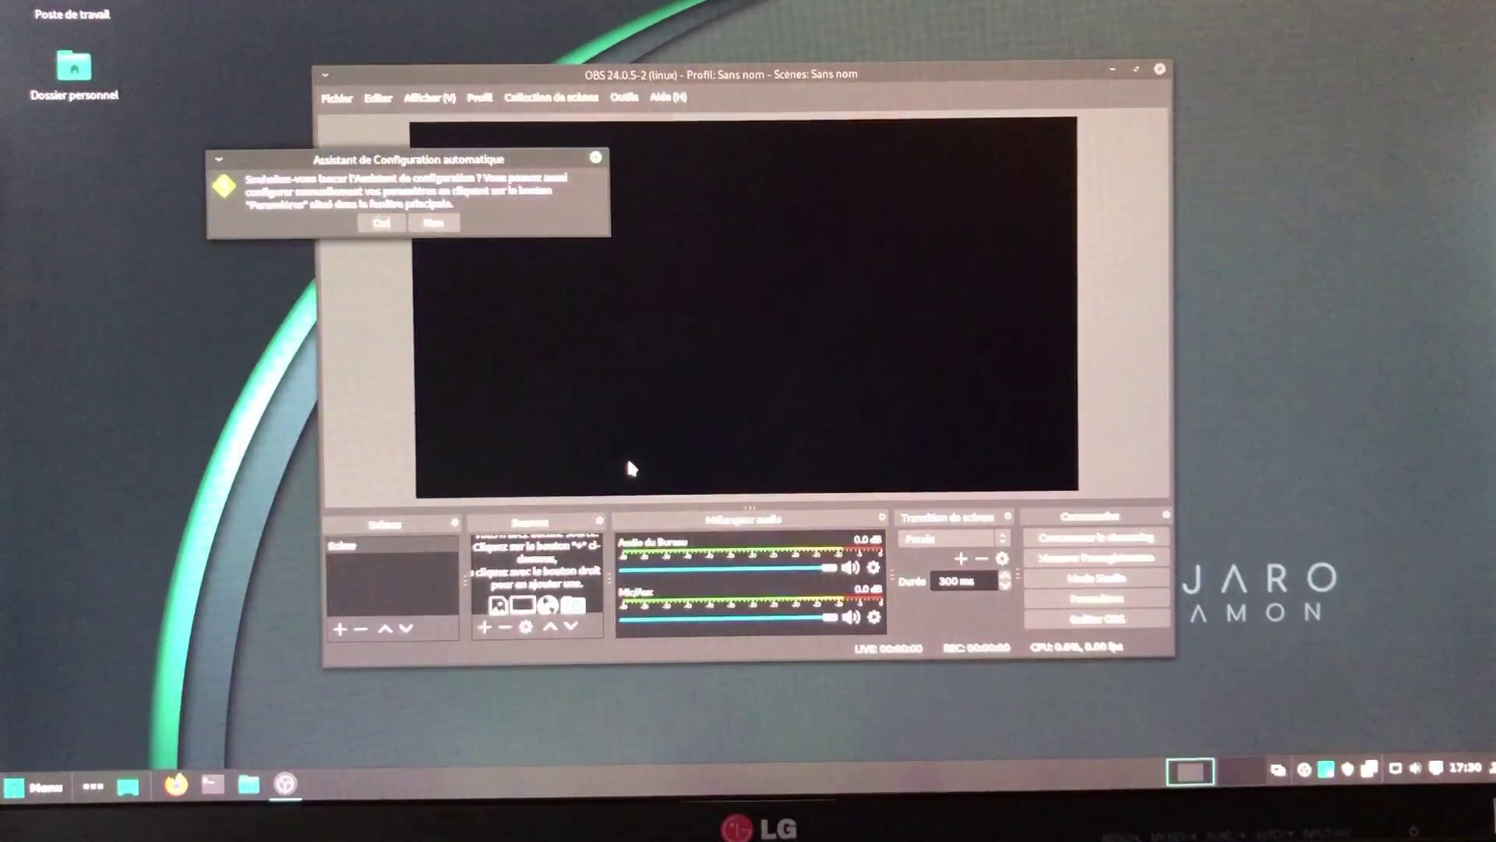
left_click(431, 225)
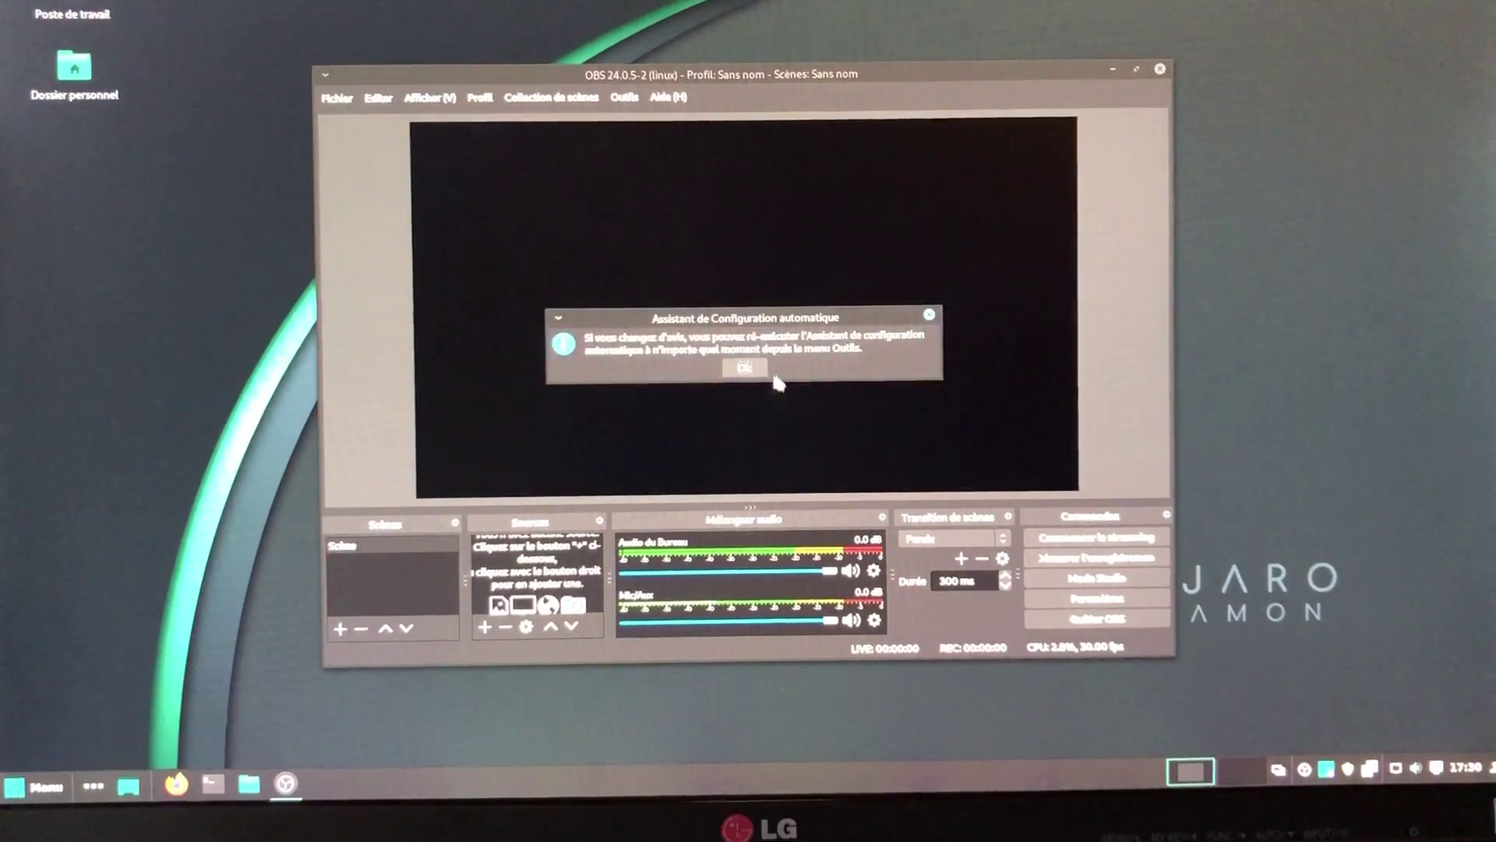
left_click(744, 368)
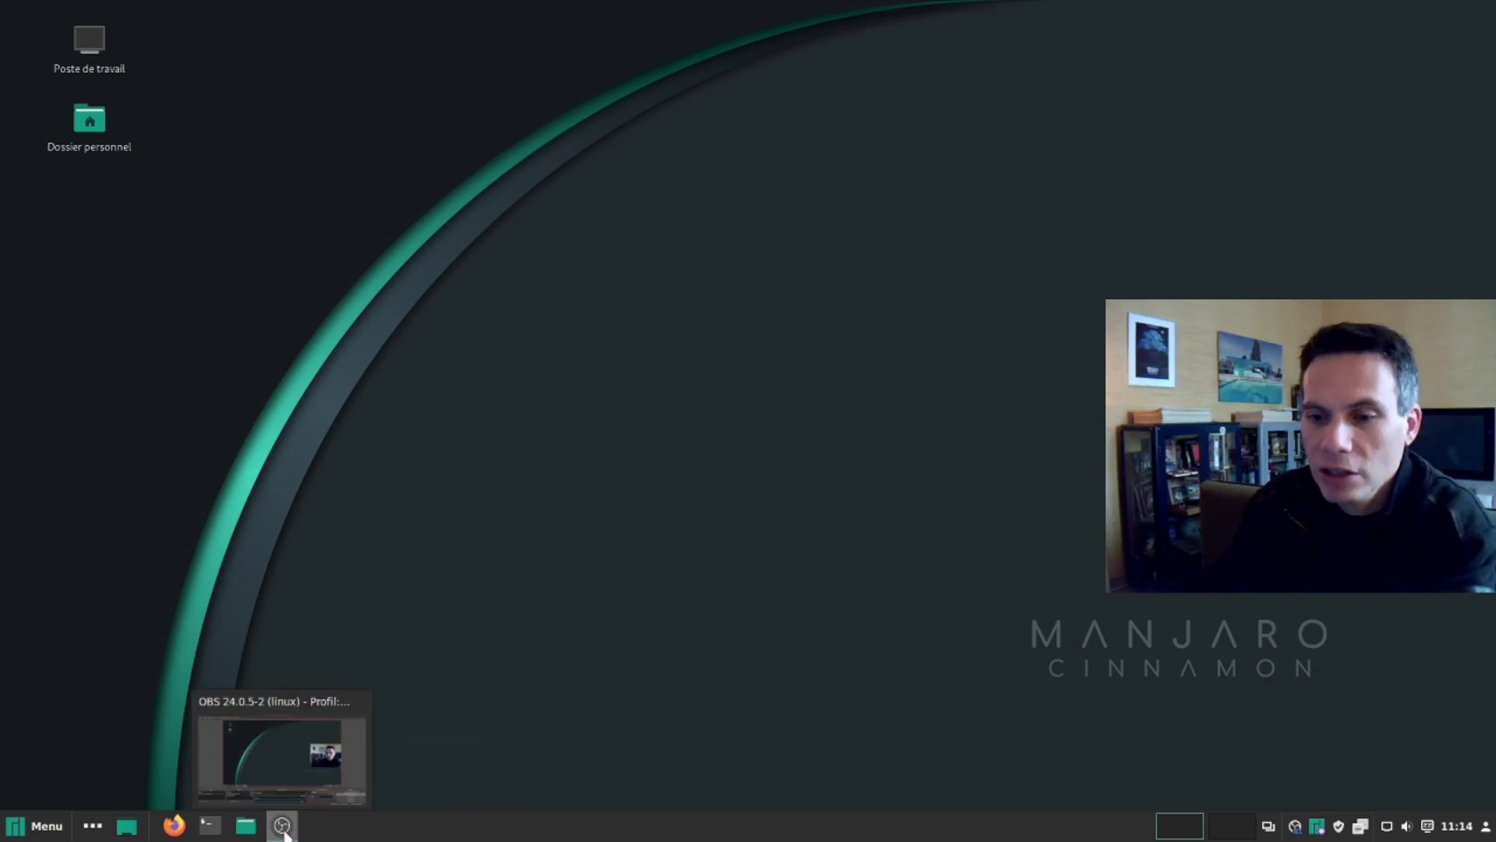
- Review the Webcam and Blue Snowball sources in the OBS recording scene, and minimize OBS
left_click(281, 824)
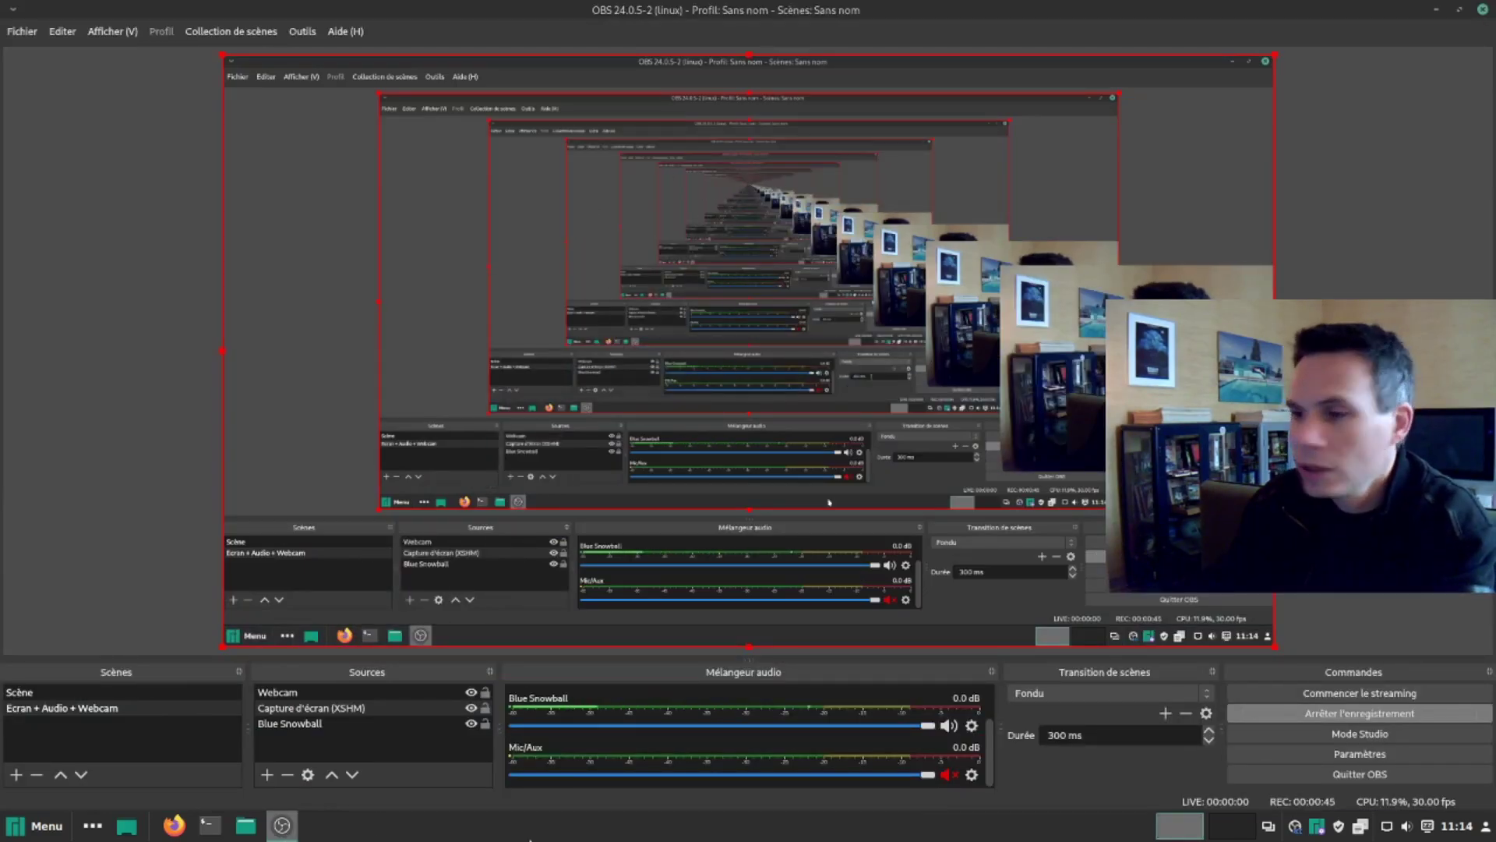
left_click(276, 693)
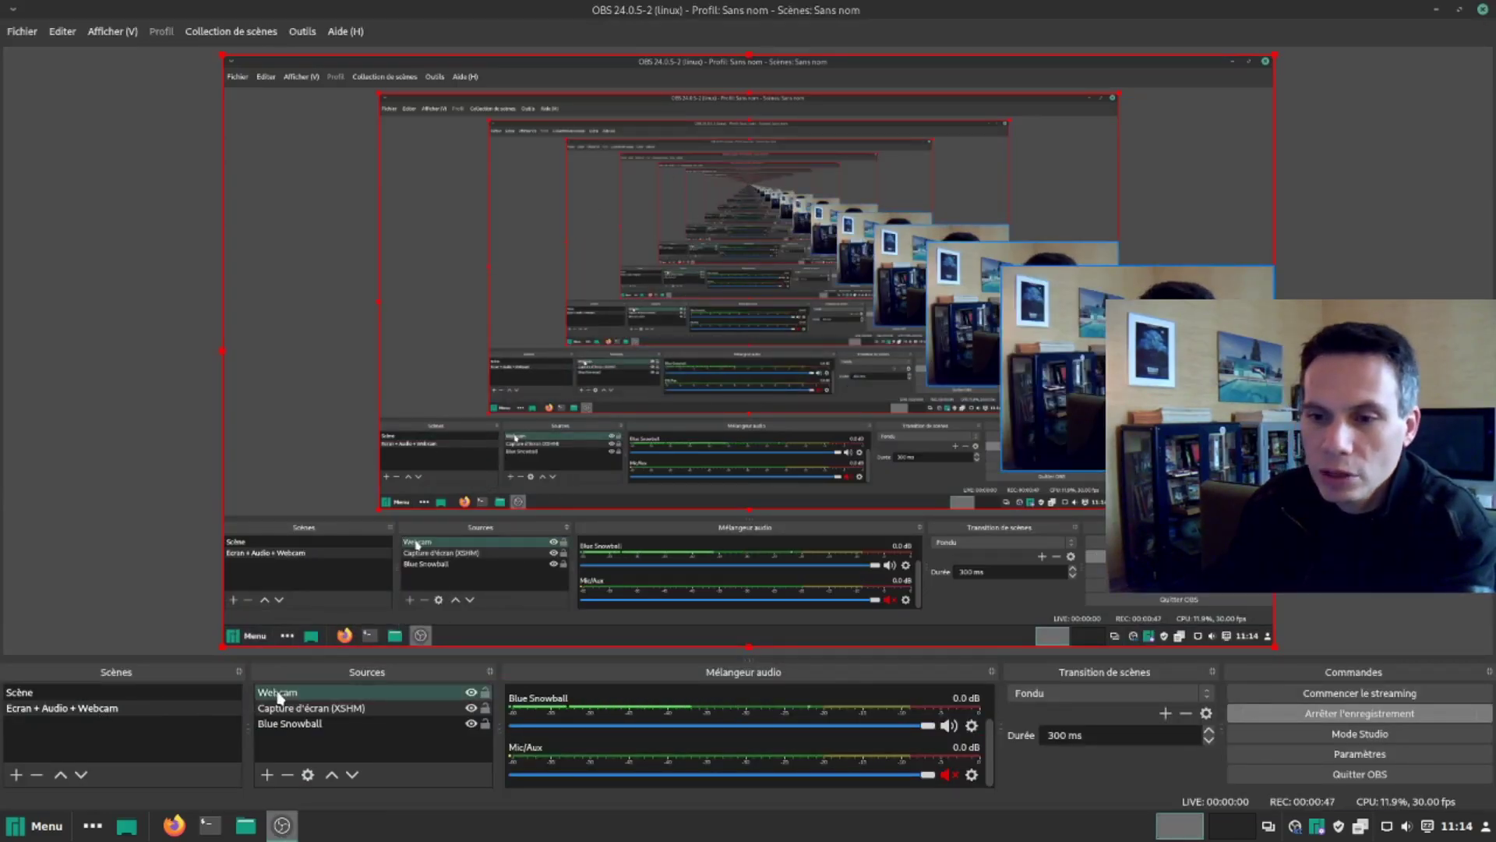
left_click(290, 724)
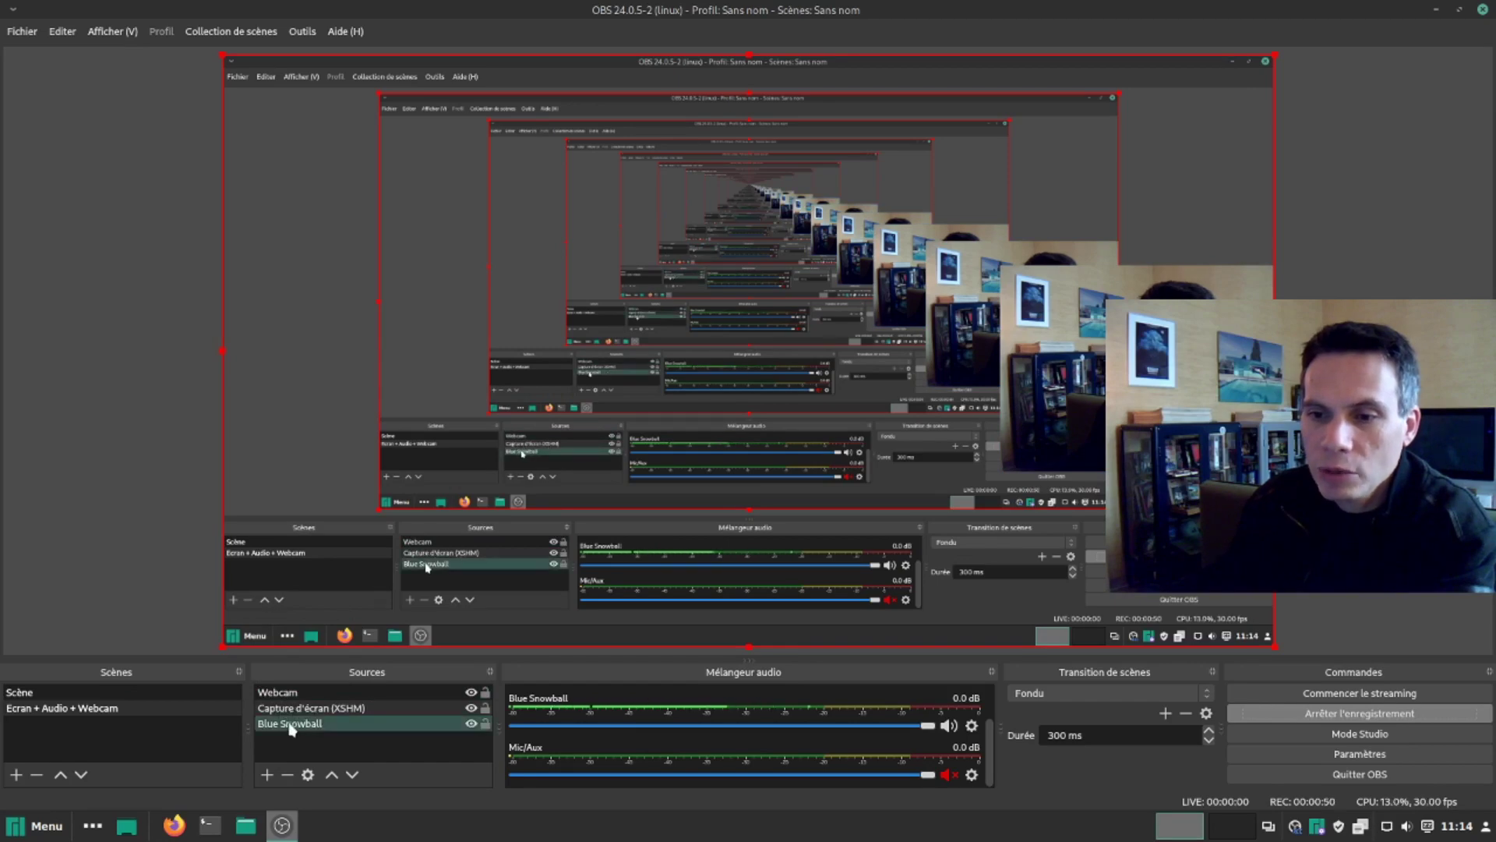
left_click(1436, 9)
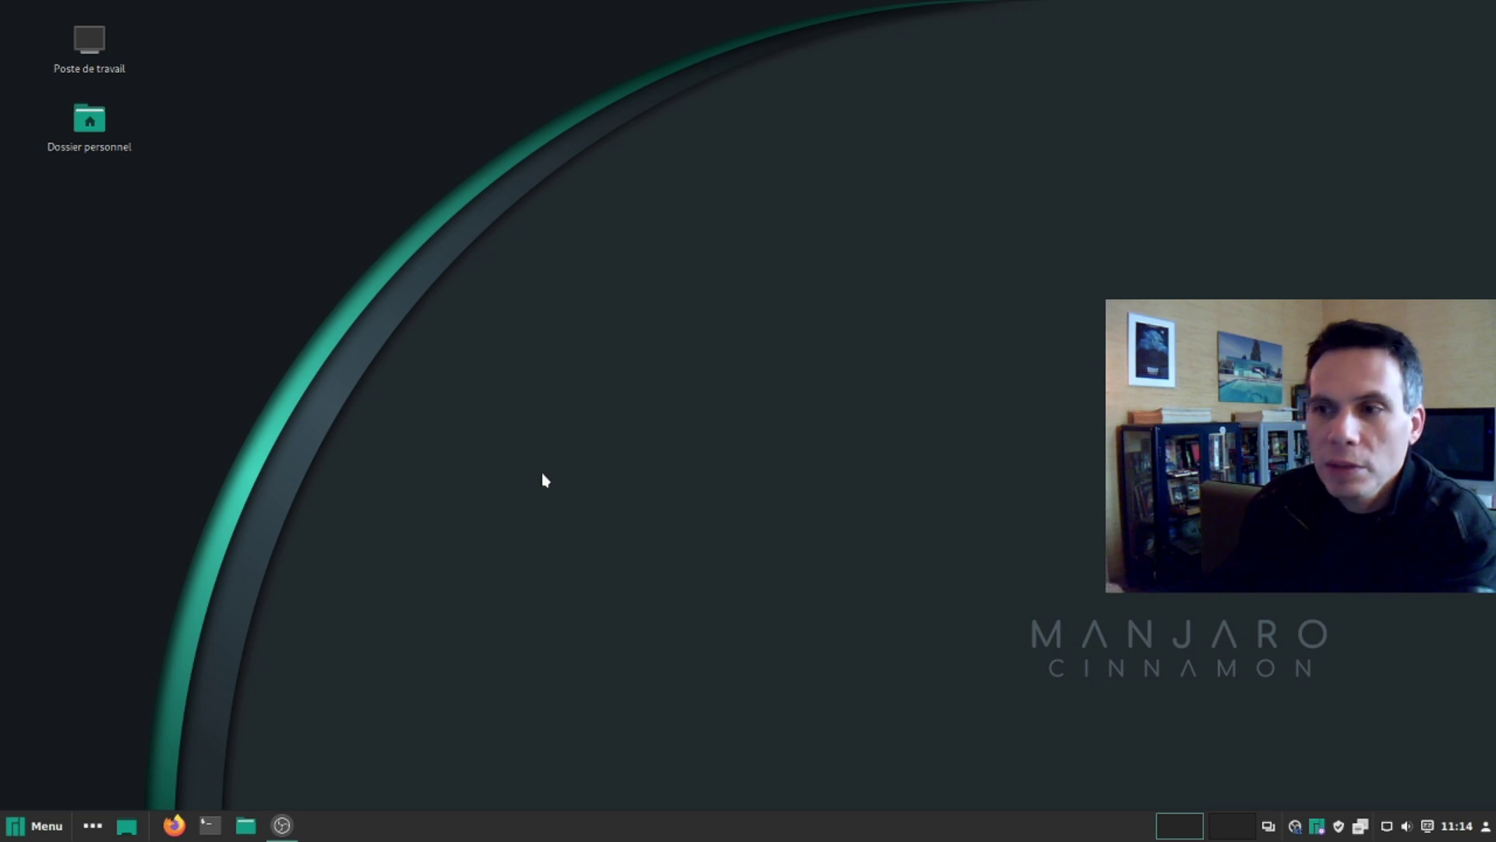
- Open the system settings and go to the Fonds d'écran wallpaper collection
left_click(26, 832)
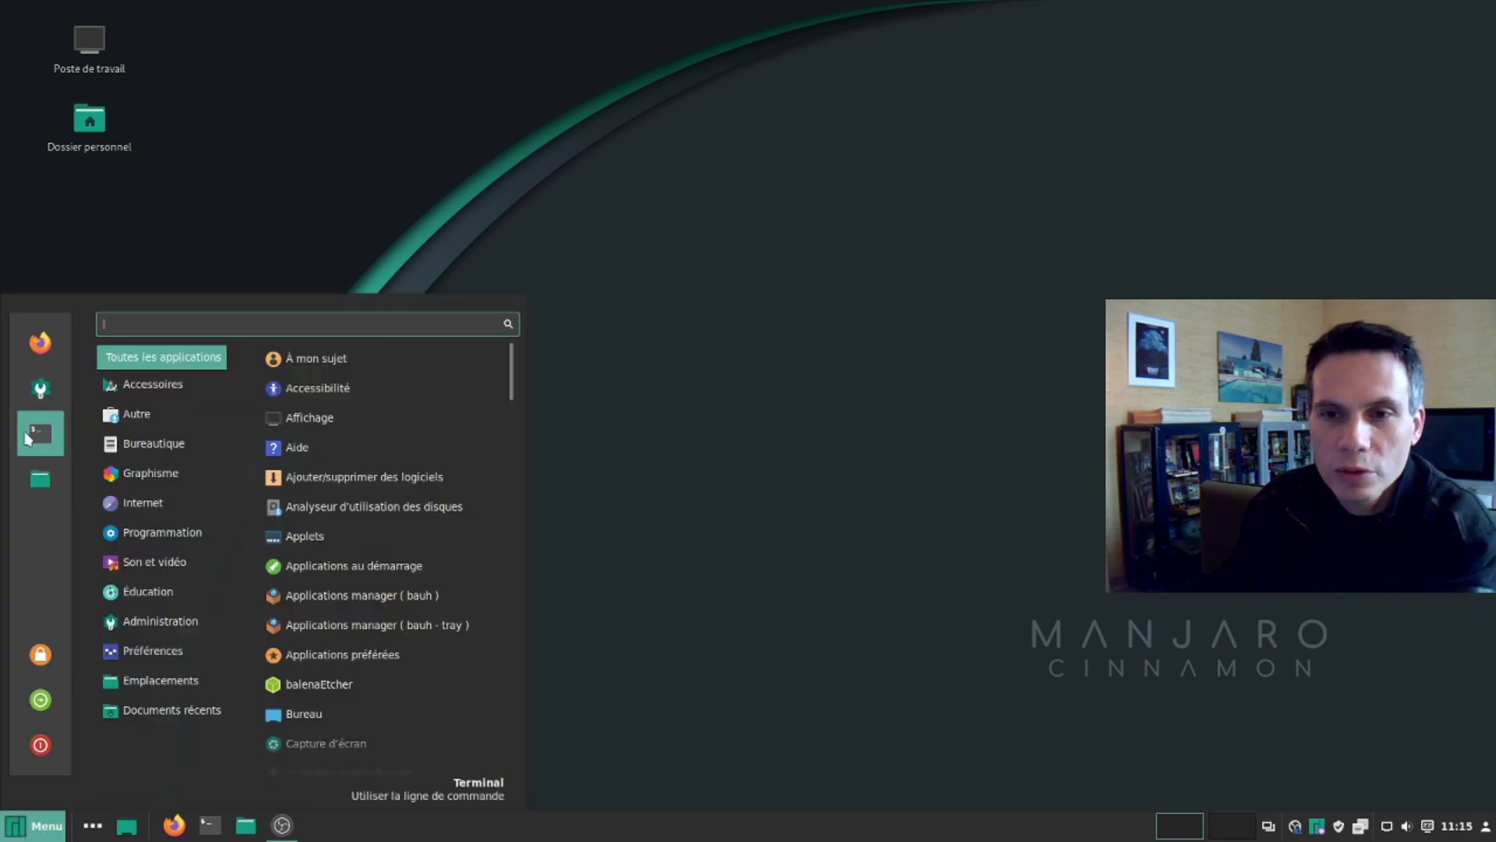
left_click(41, 389)
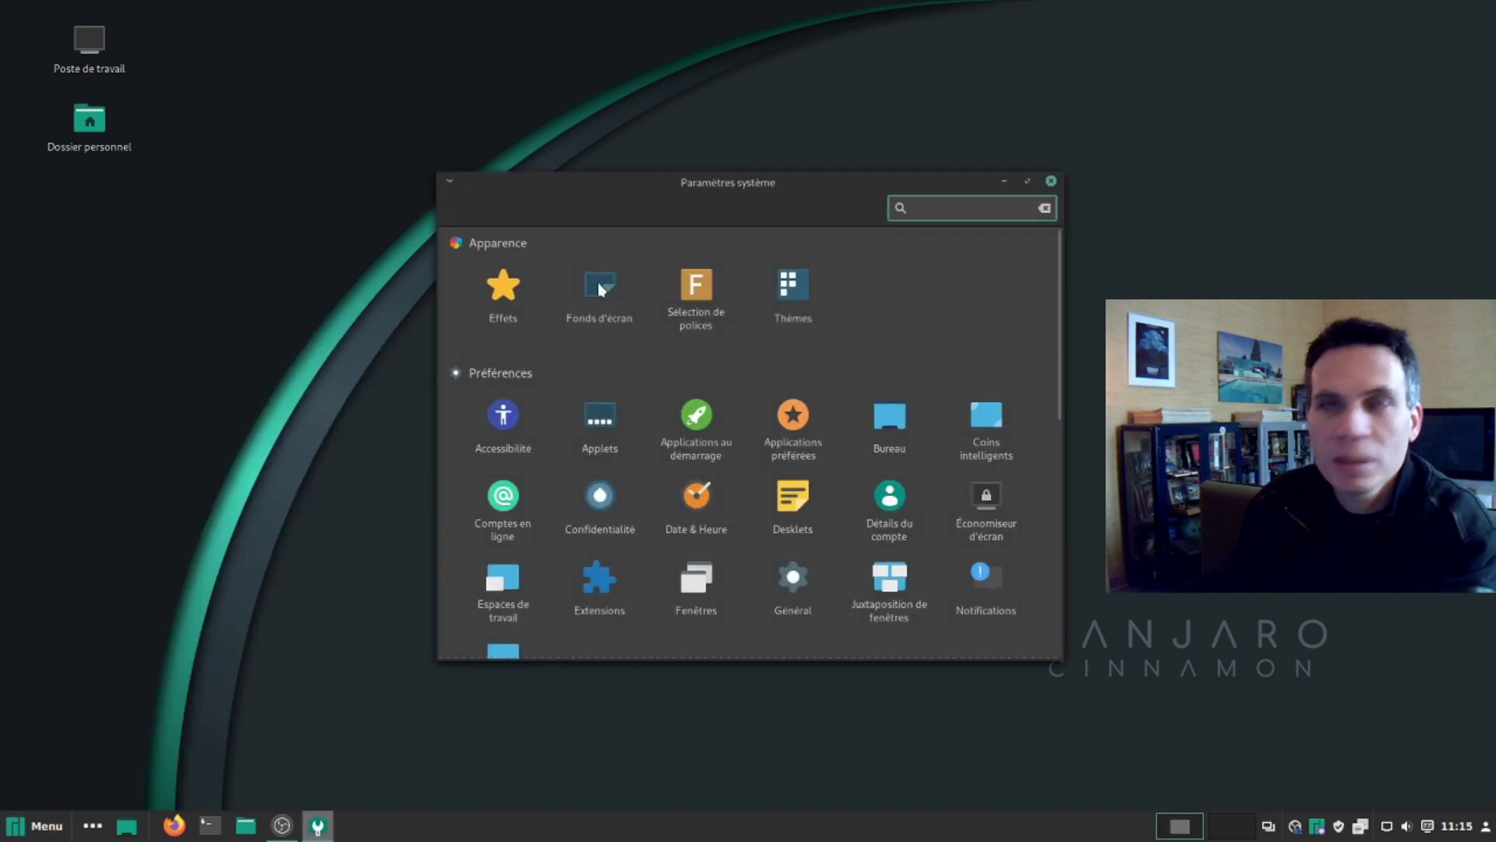
left_click(598, 287)
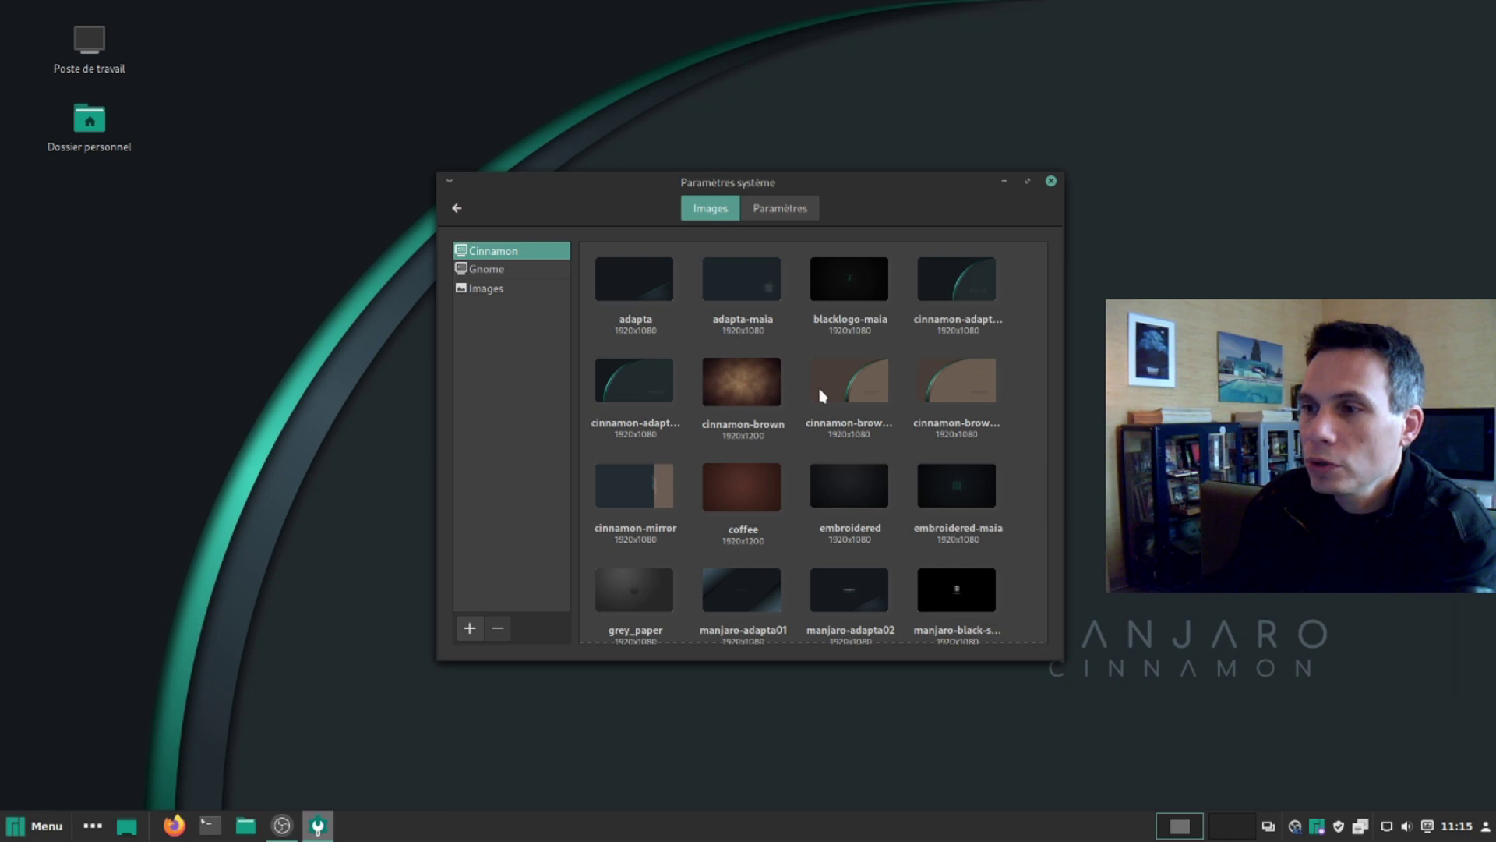
- Try the coffee, a cinnamon-brown arc and the embroidered-maia wallpapers, moving the settings window aside to see the desktop
left_click(752, 494)
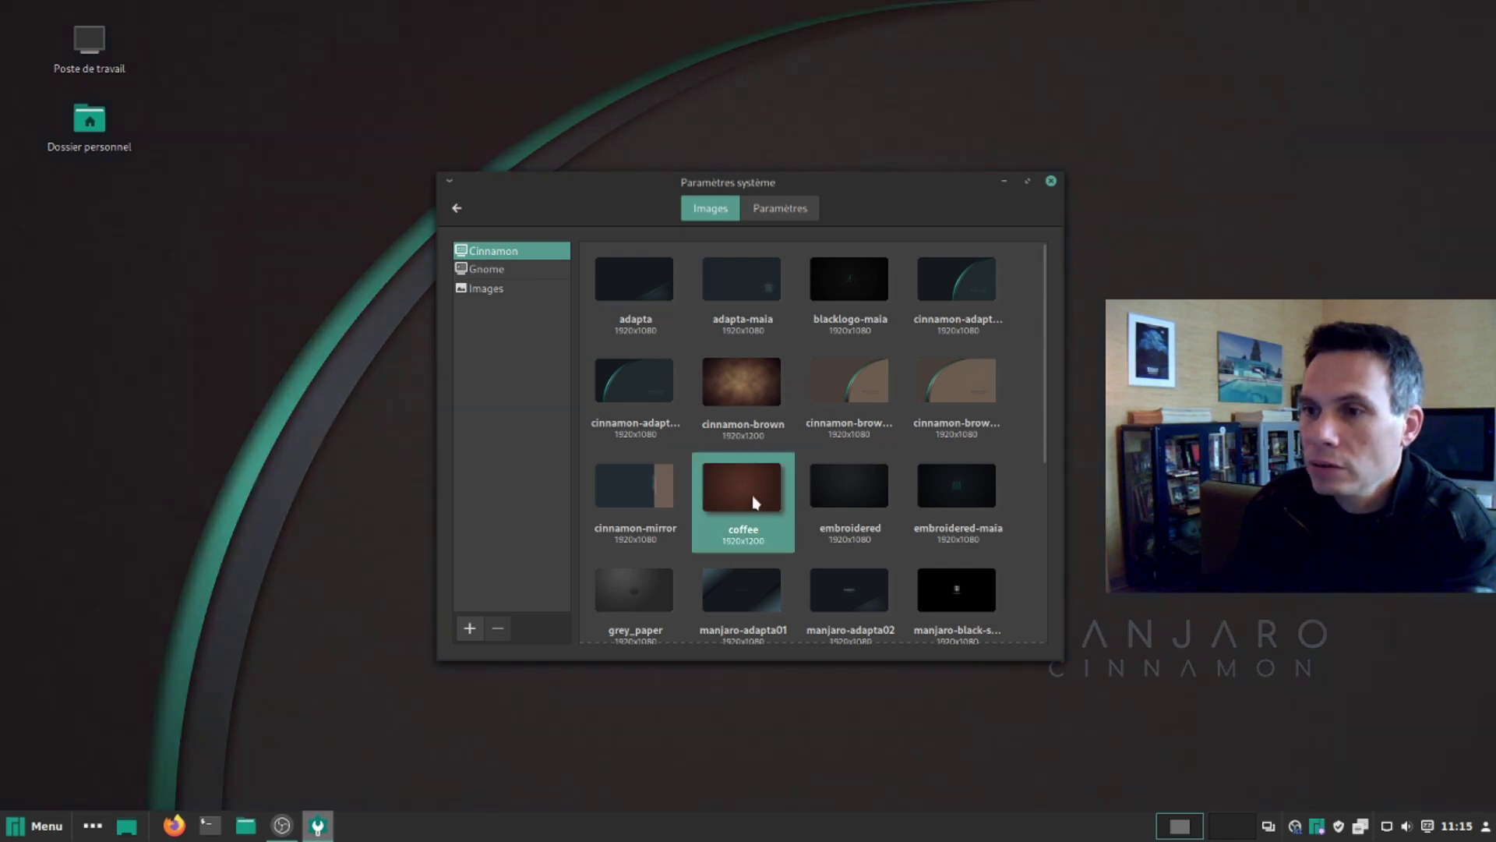
left_click_drag(624, 185, 621, 93)
left_click(956, 290)
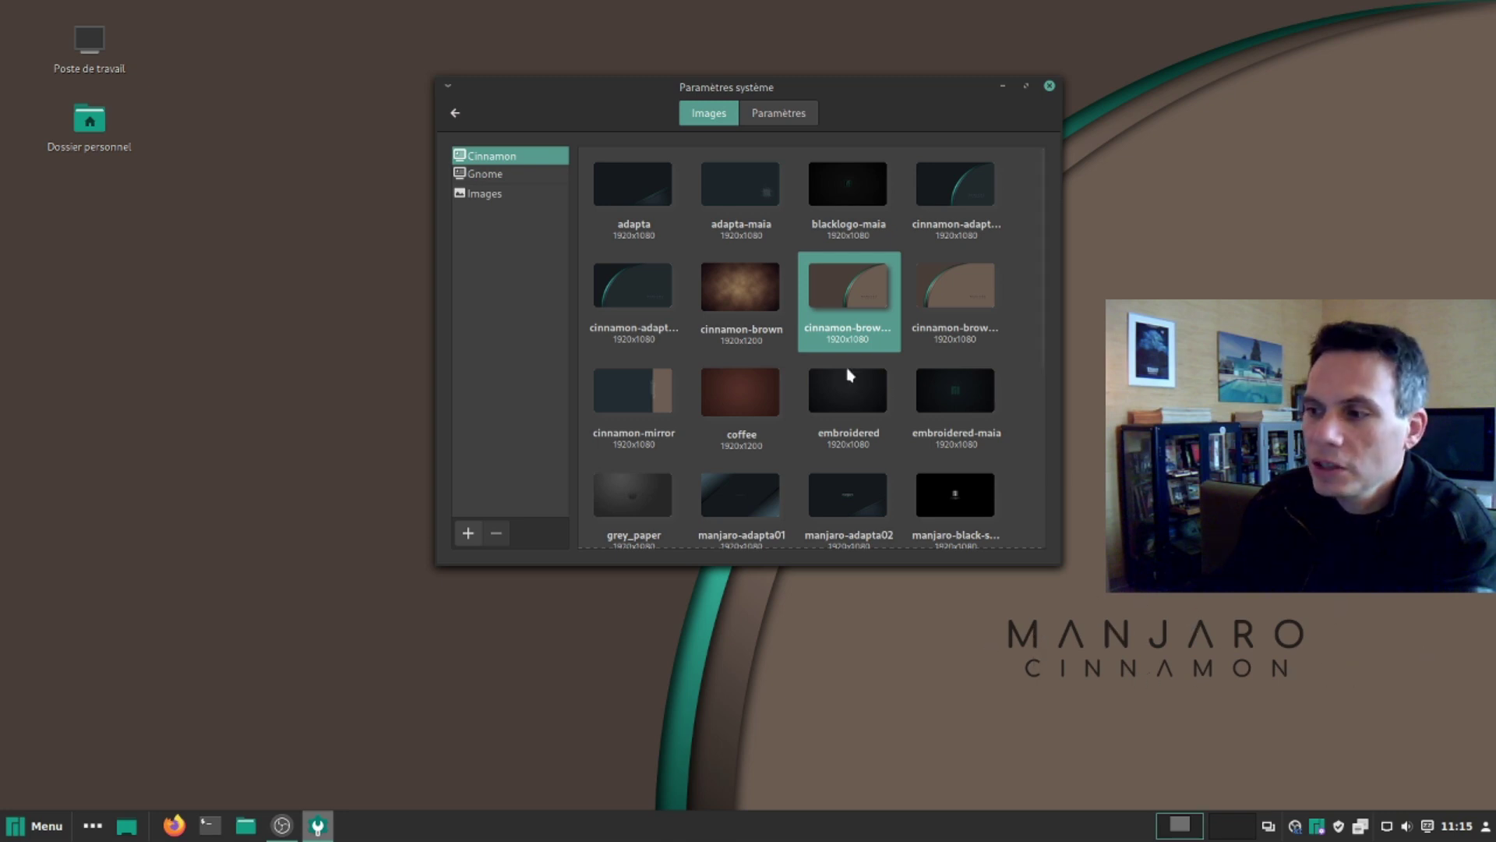
left_click(955, 394)
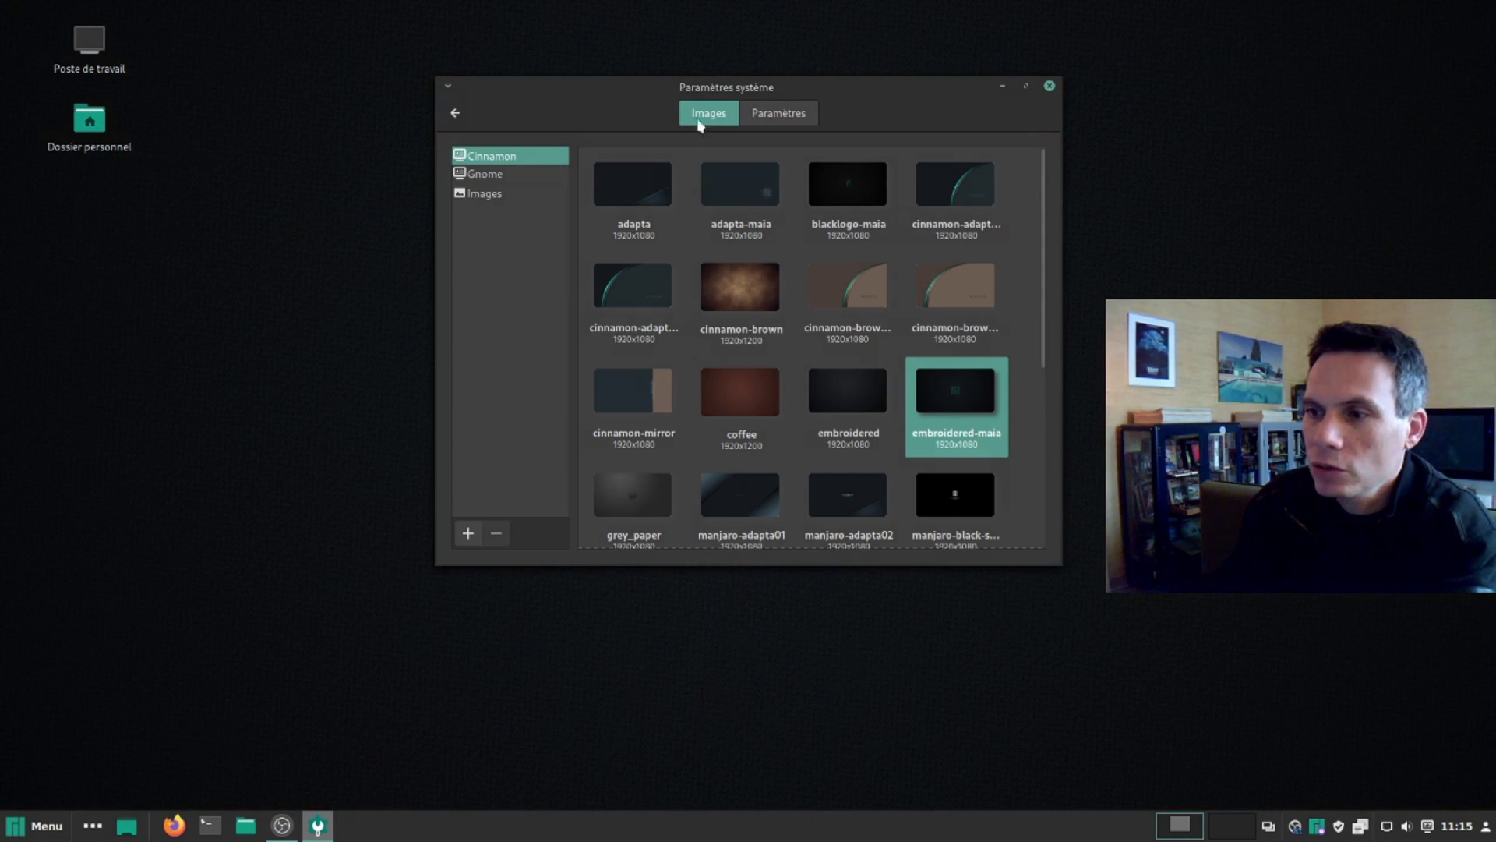
left_click_drag(611, 86, 538, 141)
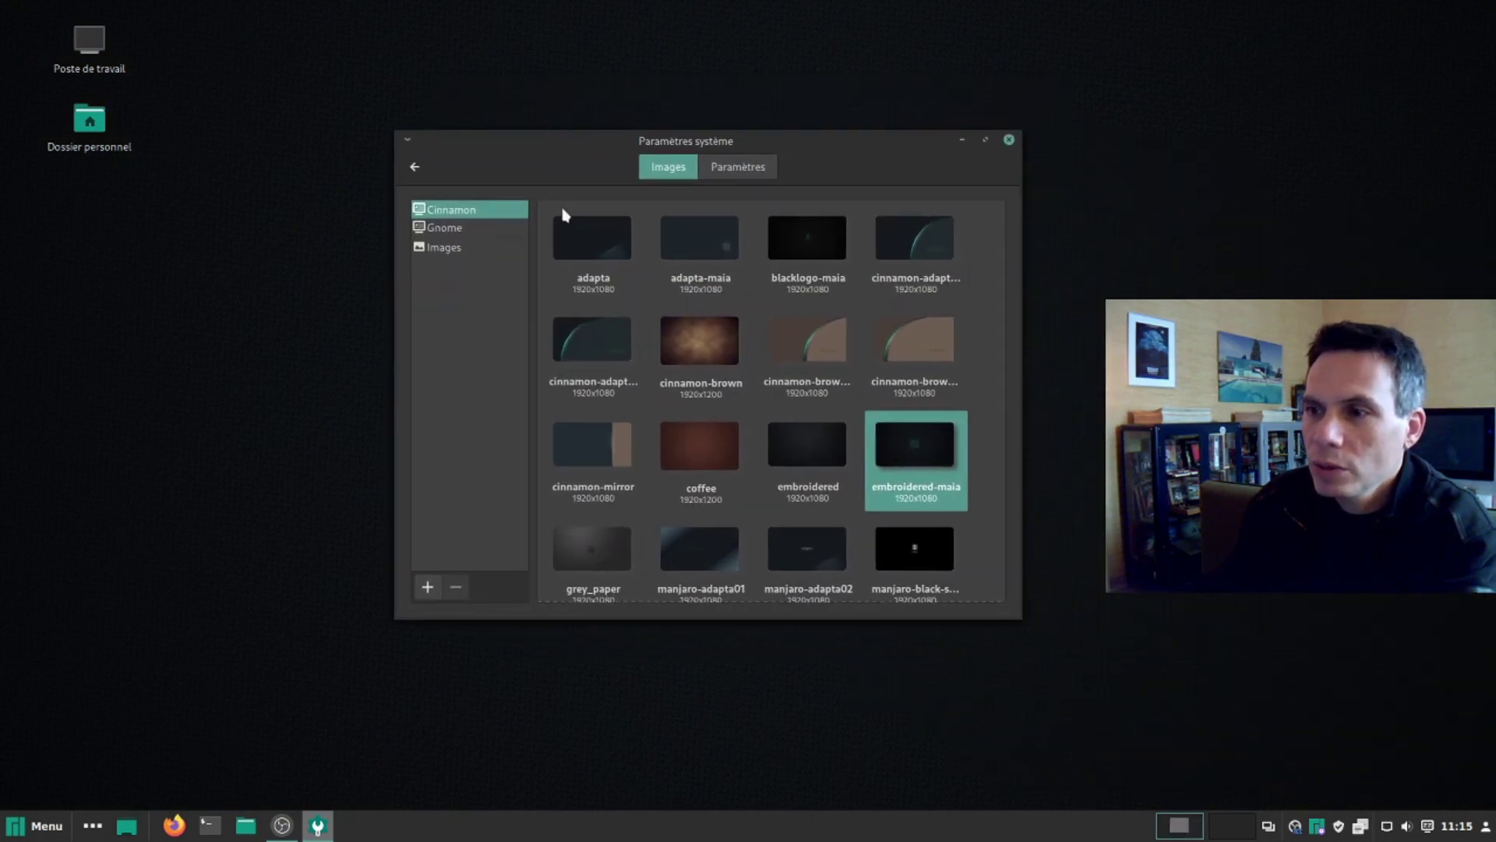
- Try the manjaro-adapta01 and manjaro-cinnamon wallpapers, moving the settings window aside to see each background
scroll(735, 455, "down", 2)
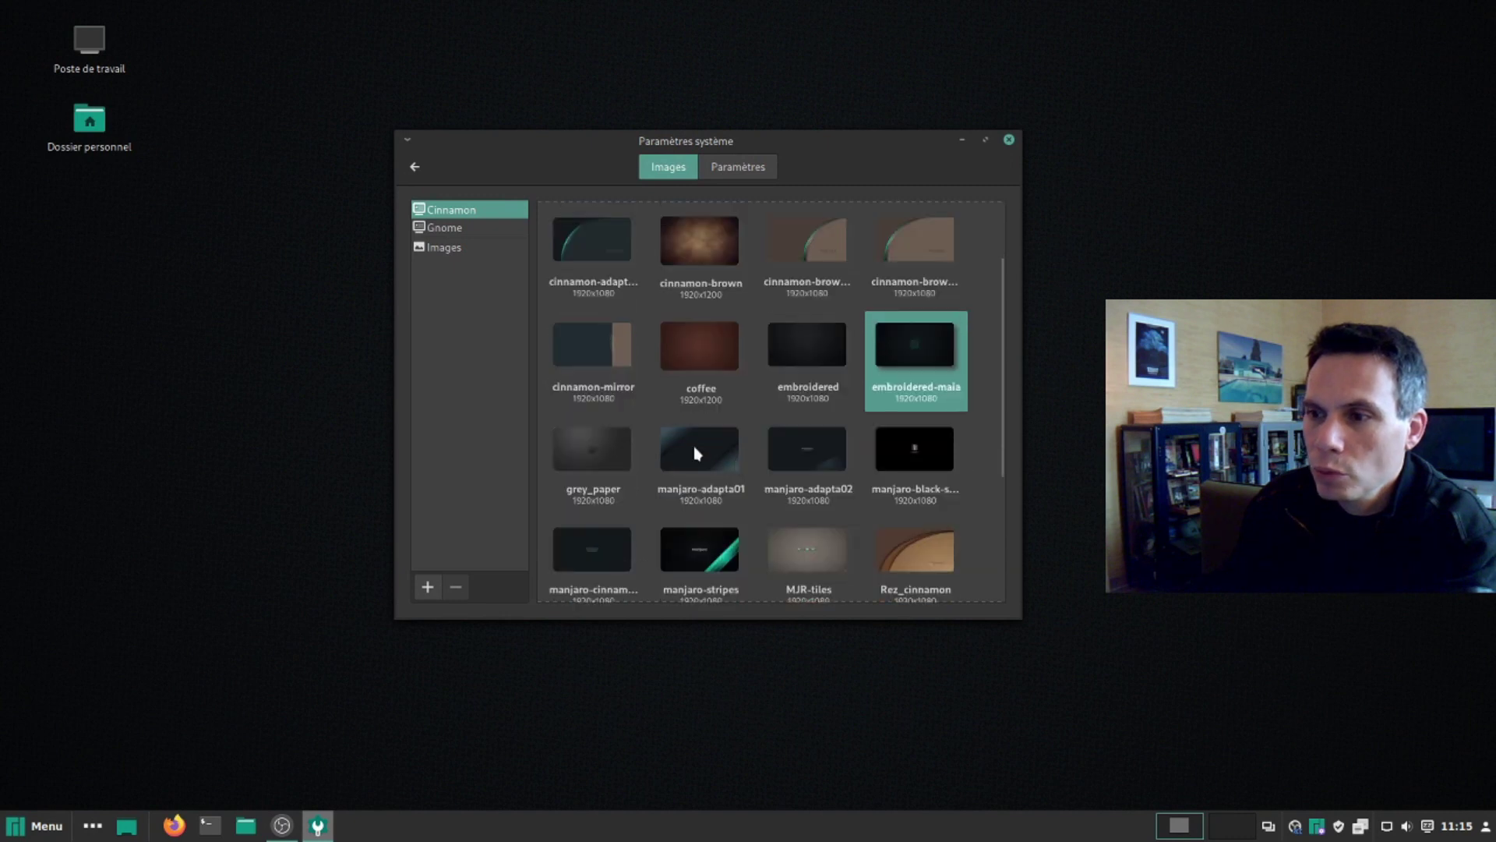
left_click(696, 452)
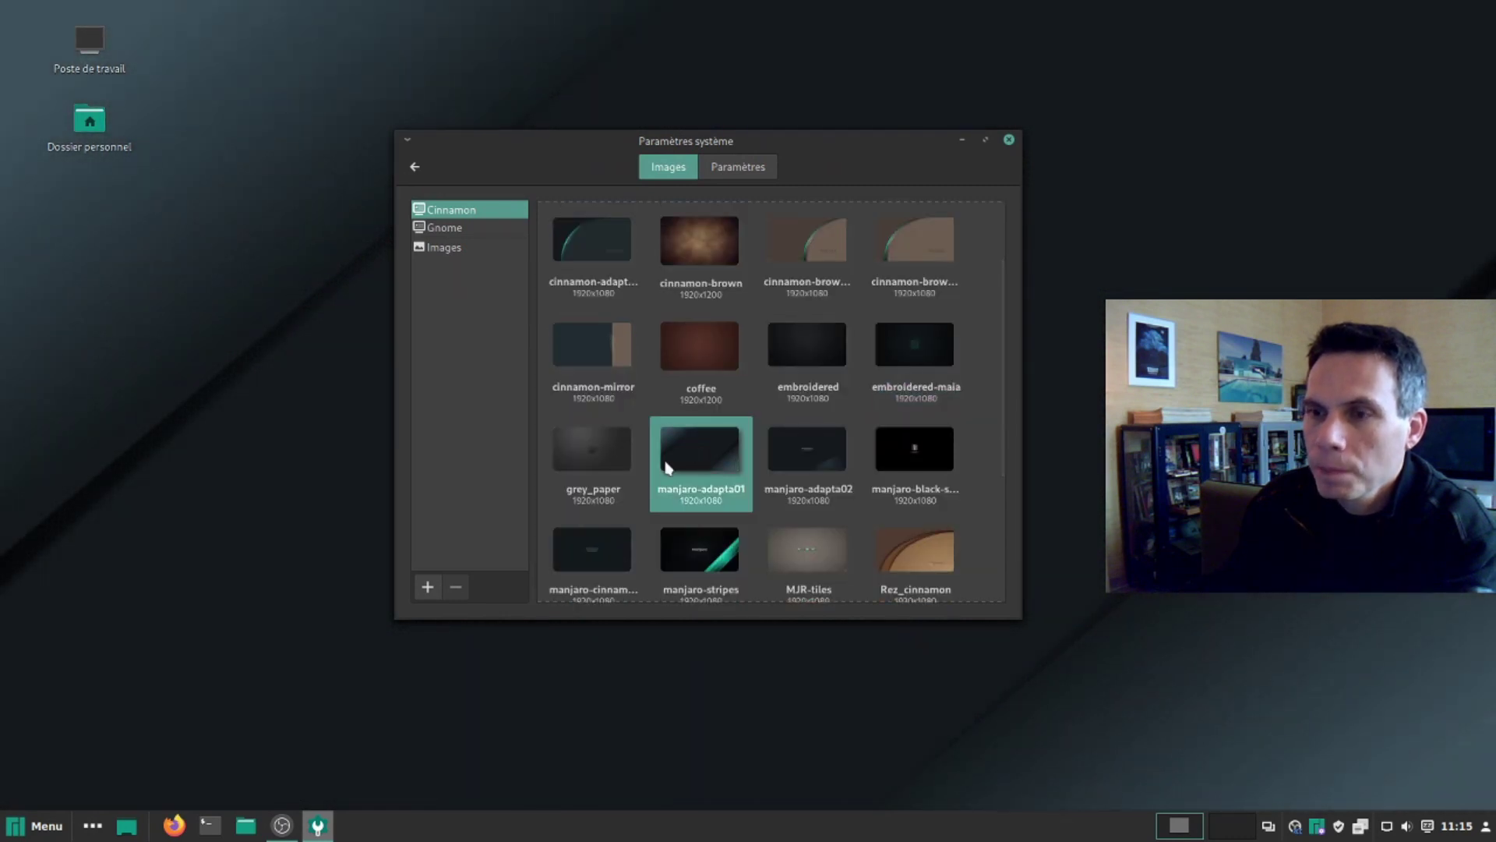
left_click_drag(574, 152, 1271, 343)
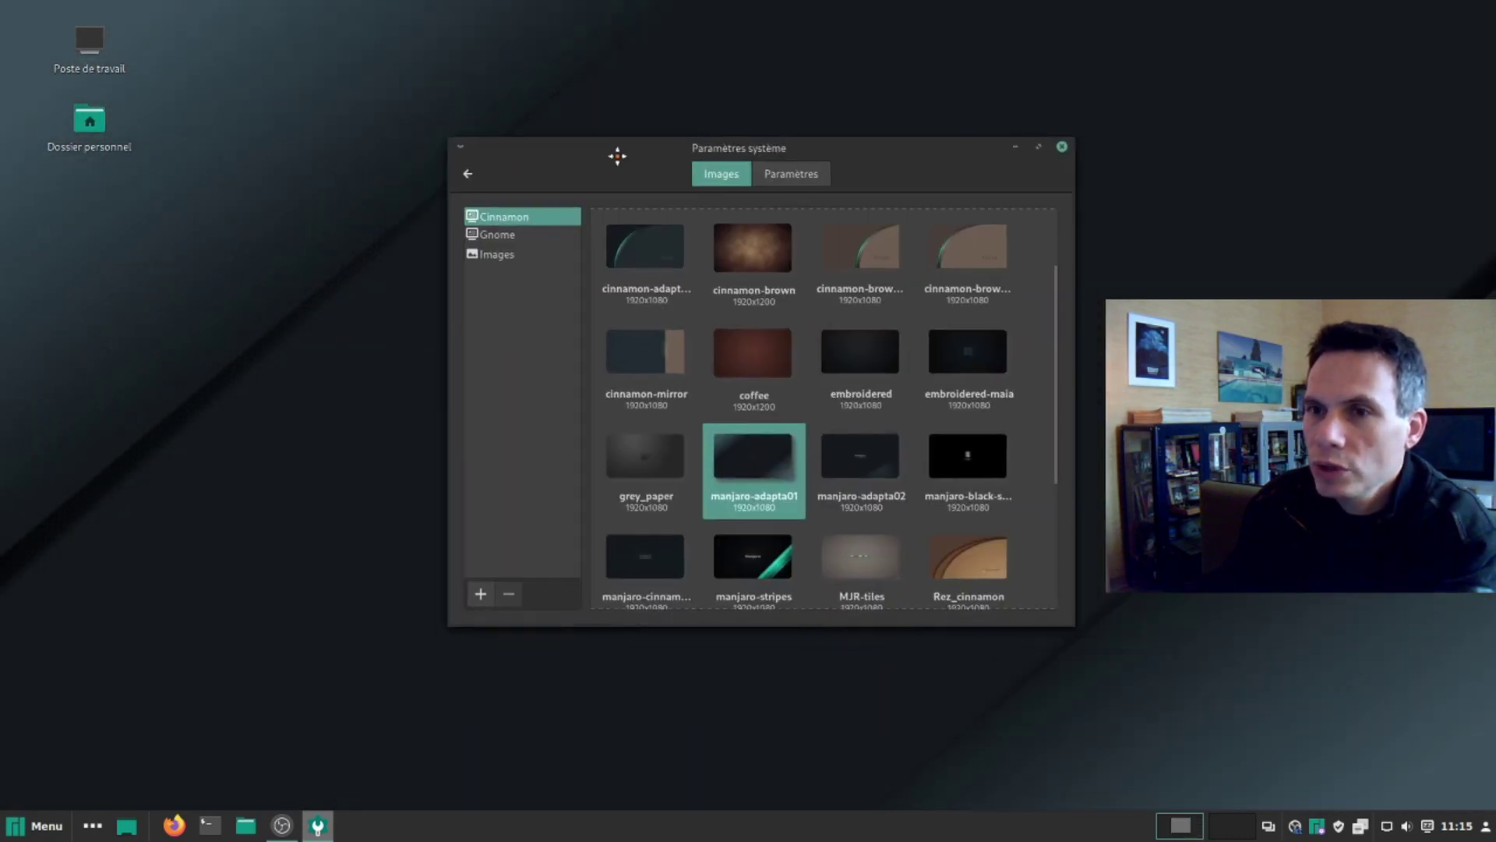
scroll(692, 430, "down", 2)
left_click(643, 458)
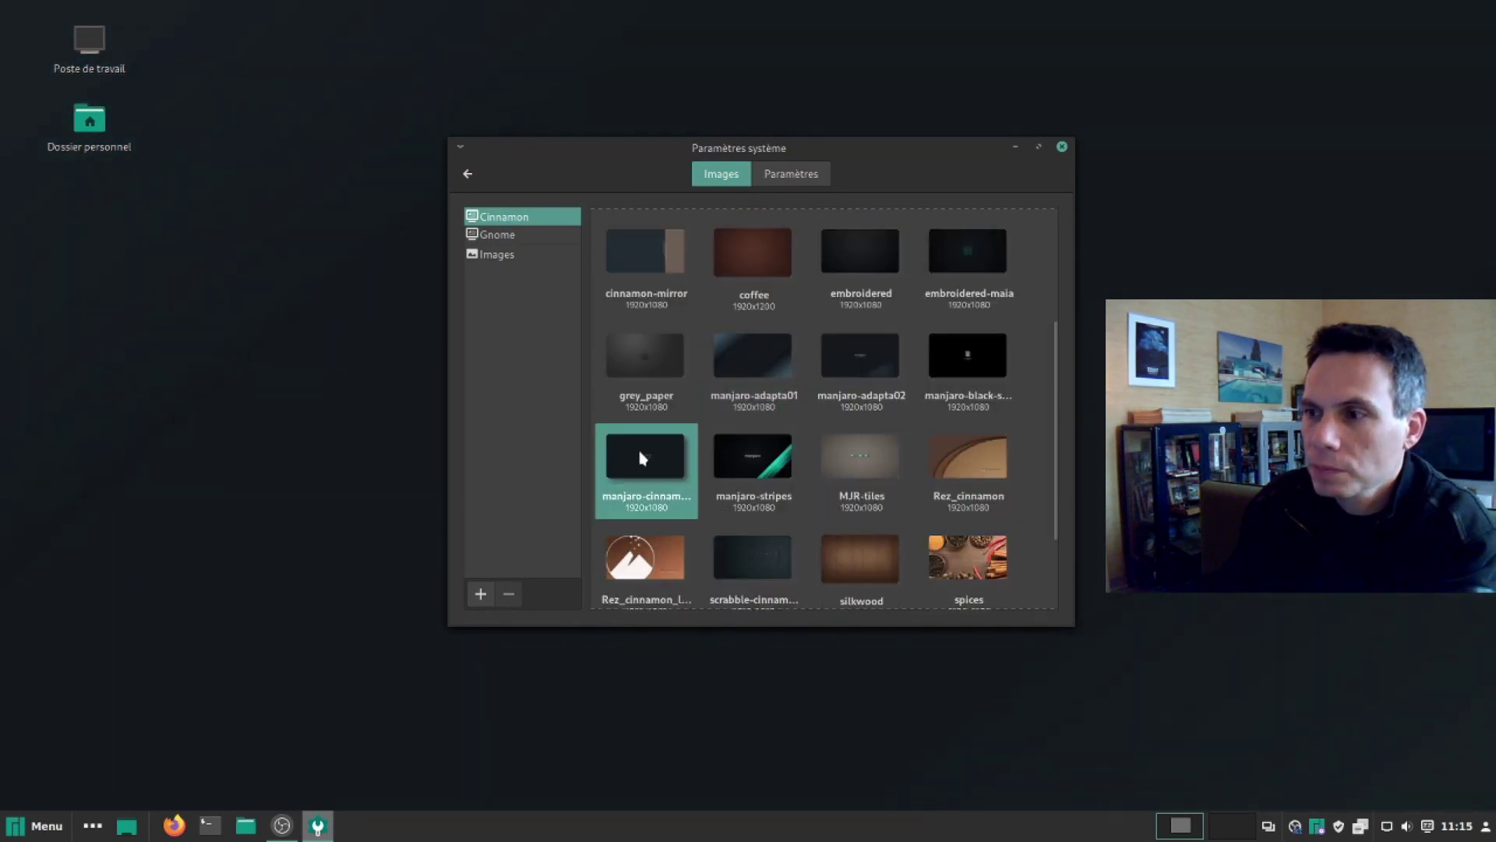
left_click_drag(601, 157, 1097, 109)
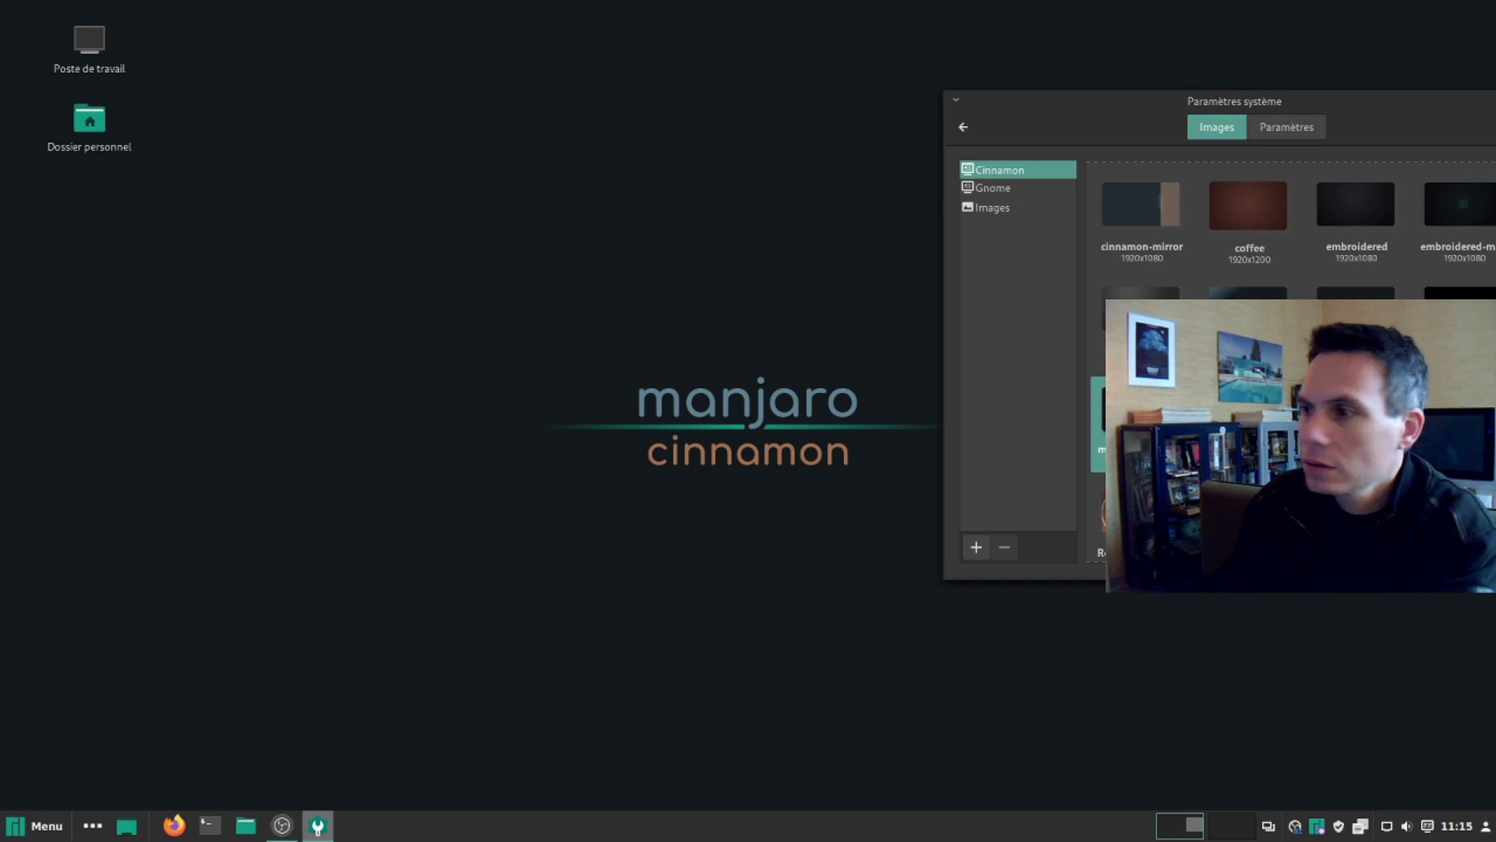
- Set the scrabble-cinnamon image as the desktop wallpaper and close the system settings
left_click(1248, 421)
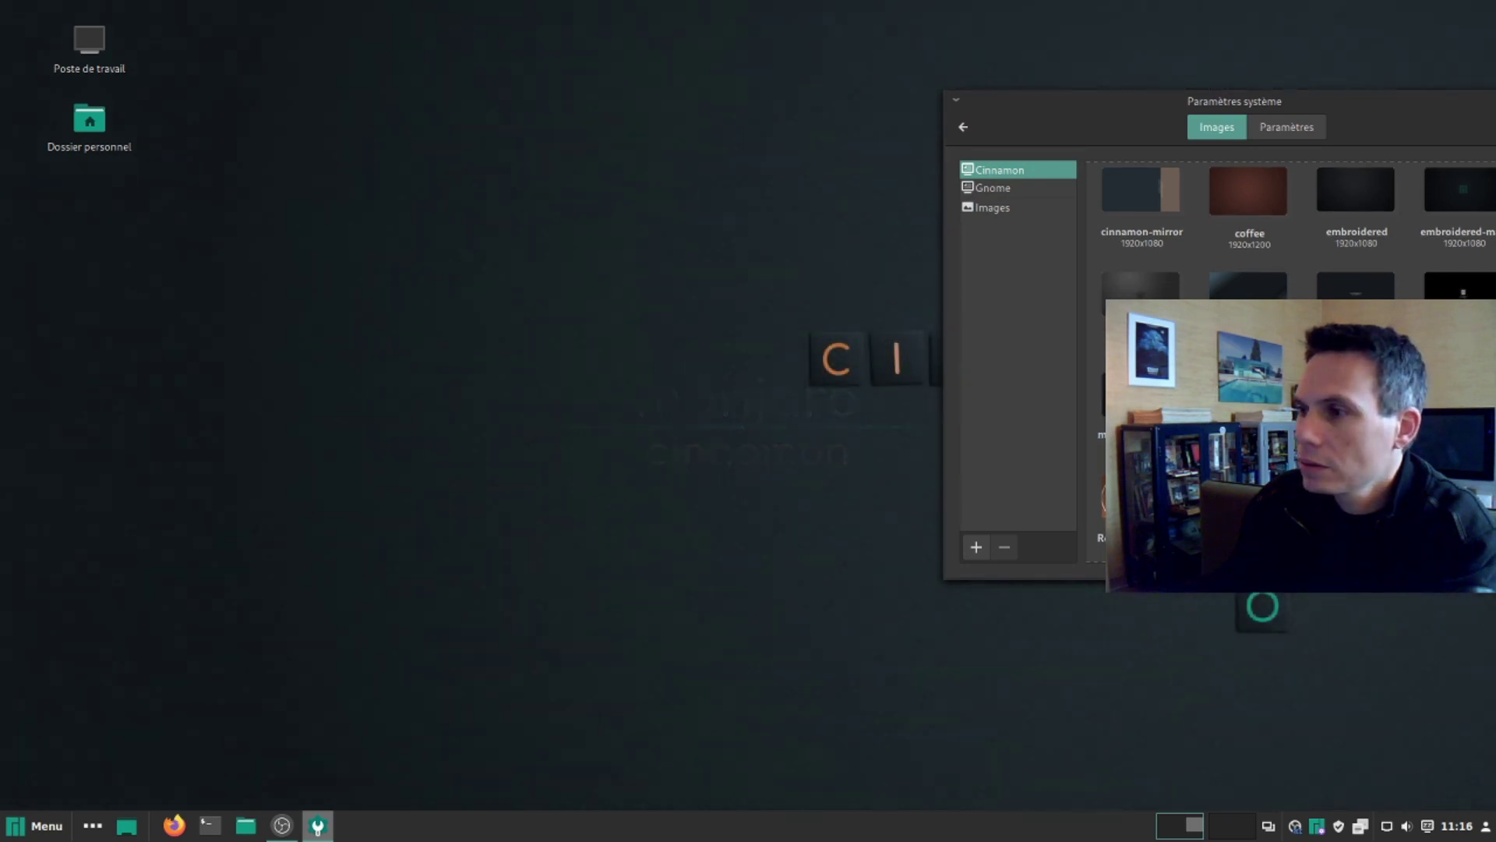
left_click_drag(1098, 104, 336, 143)
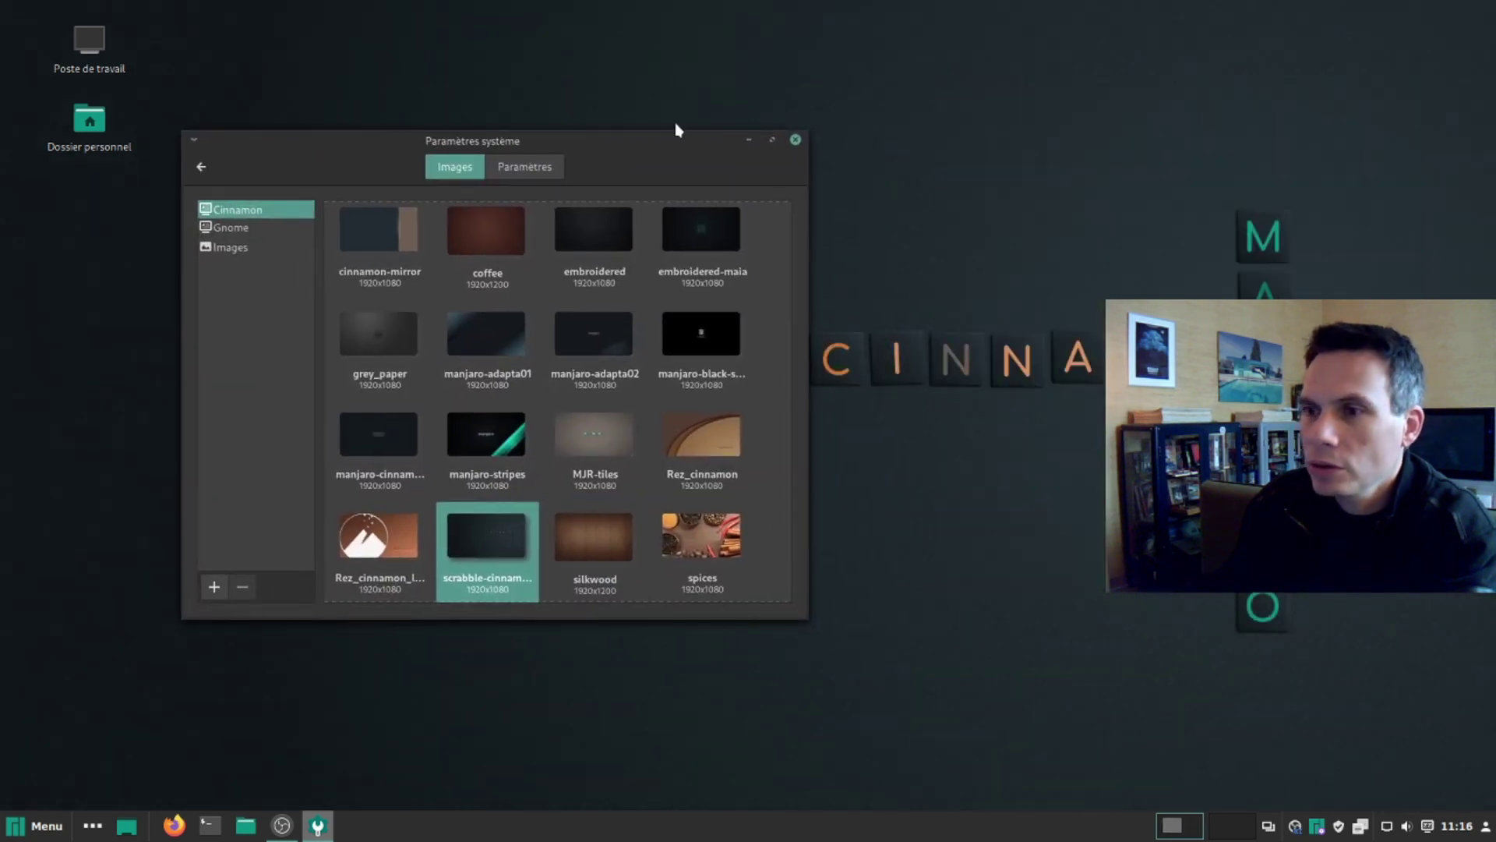
left_click(796, 140)
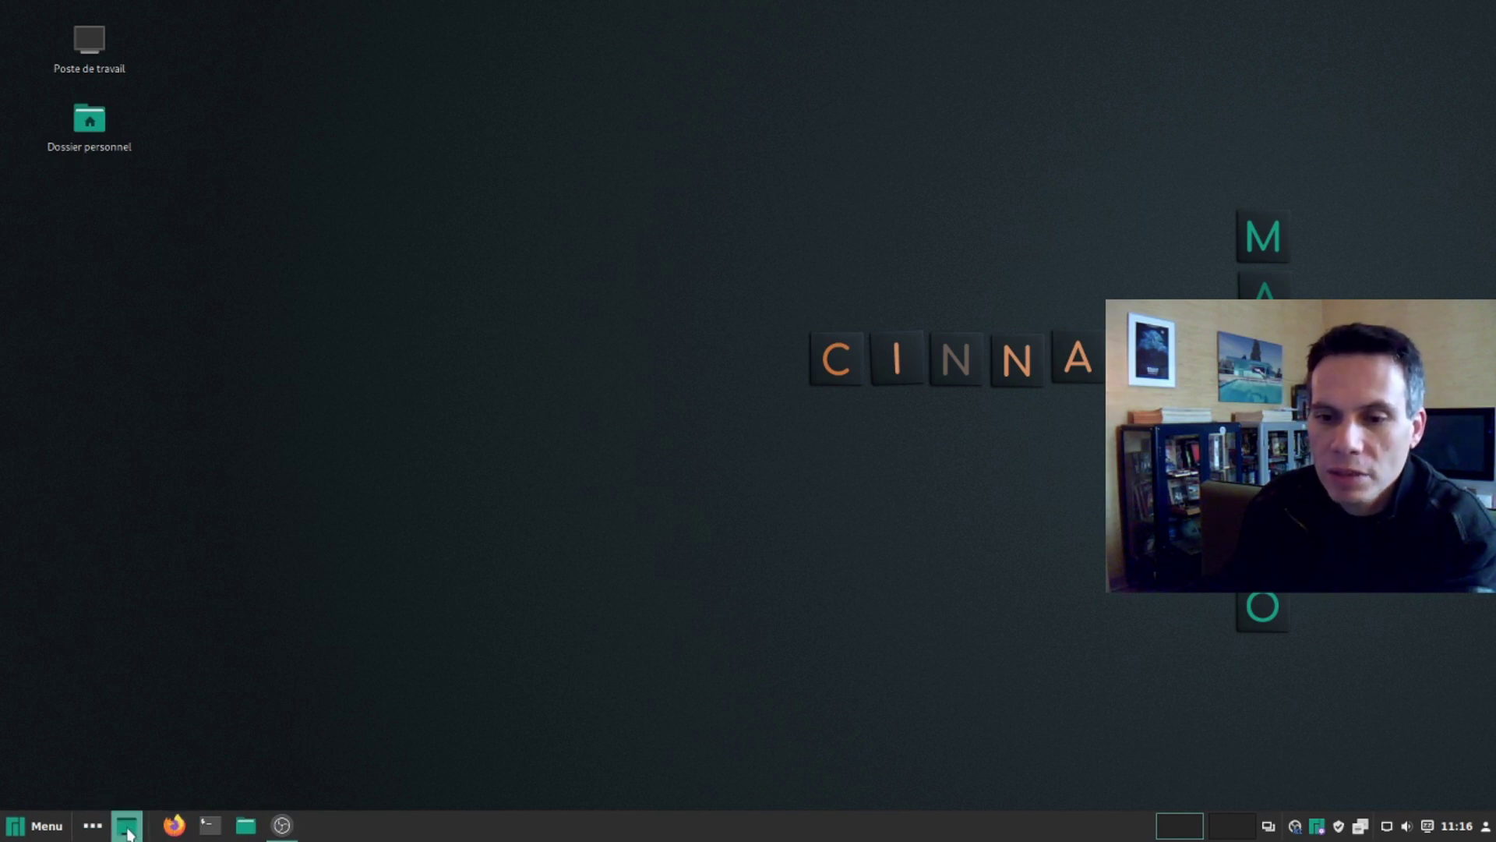
- Launch Firefox and a terminal, and reveal the desktop by minimizing all open windows
left_click(177, 831)
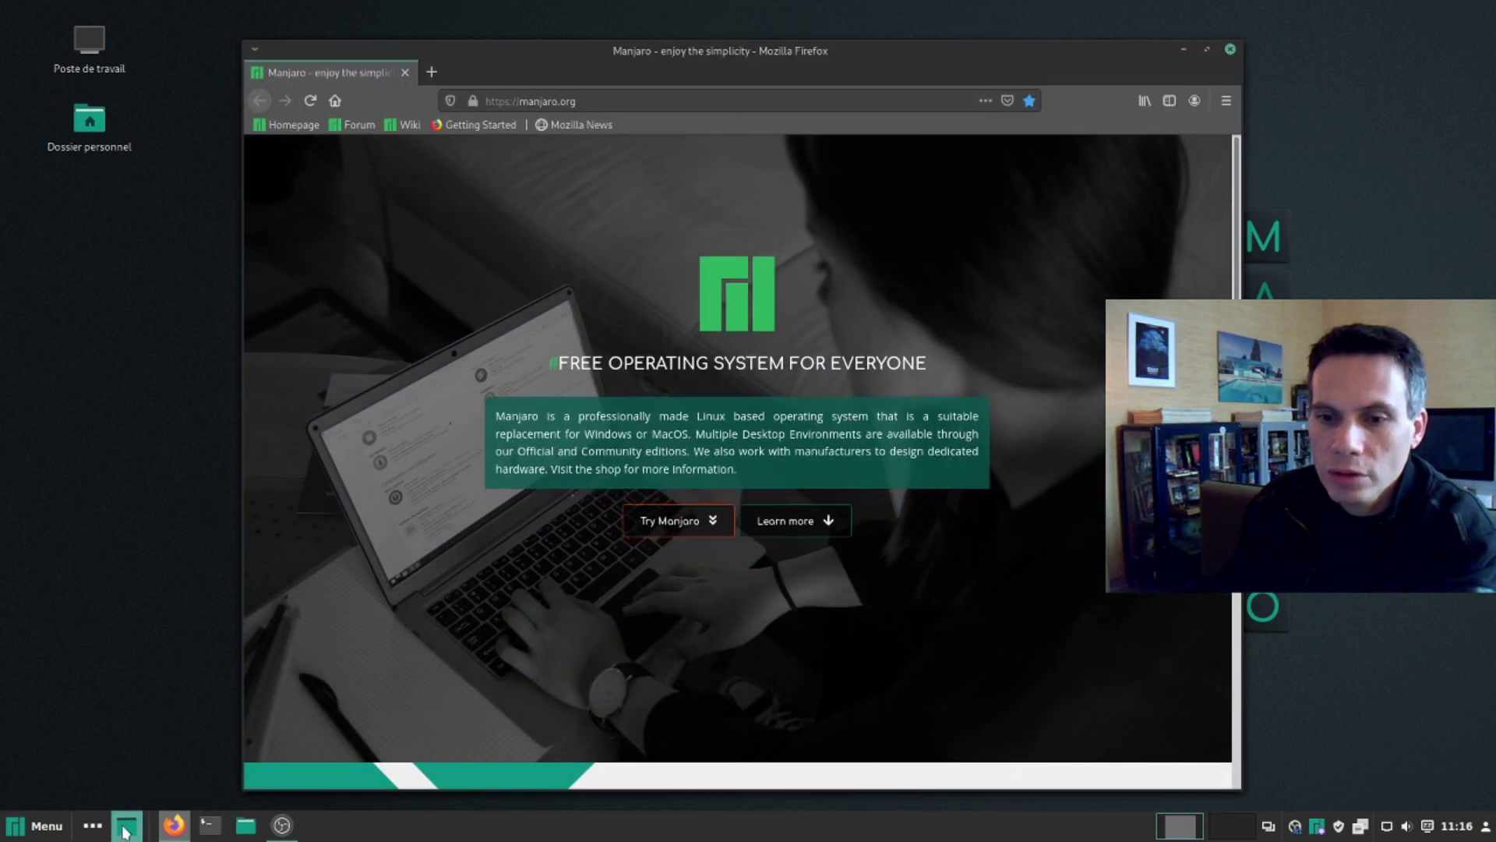
left_click(125, 831)
left_click(212, 831)
left_click(174, 825)
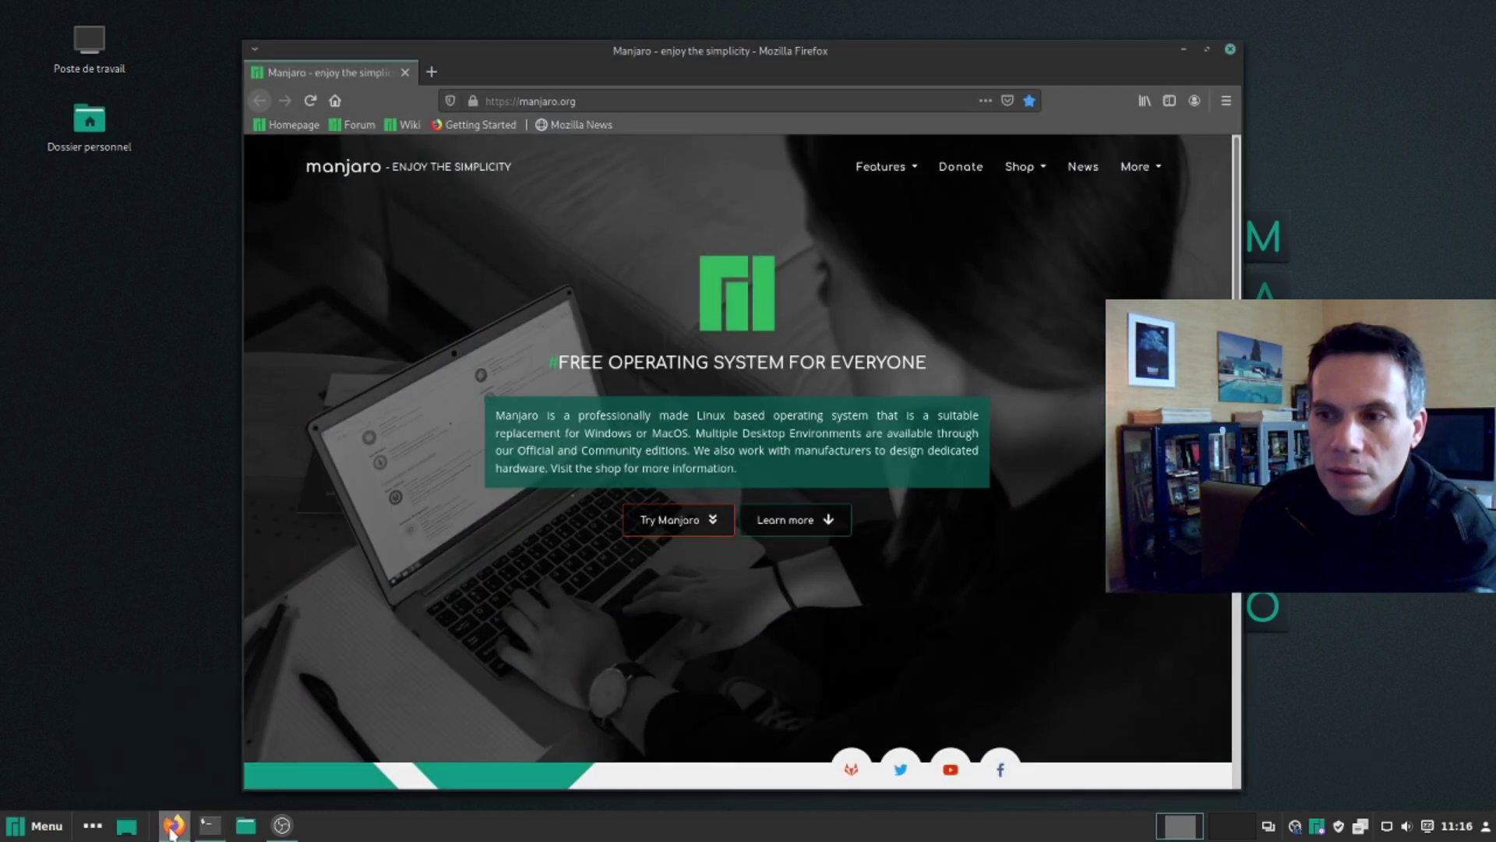
left_click(127, 829)
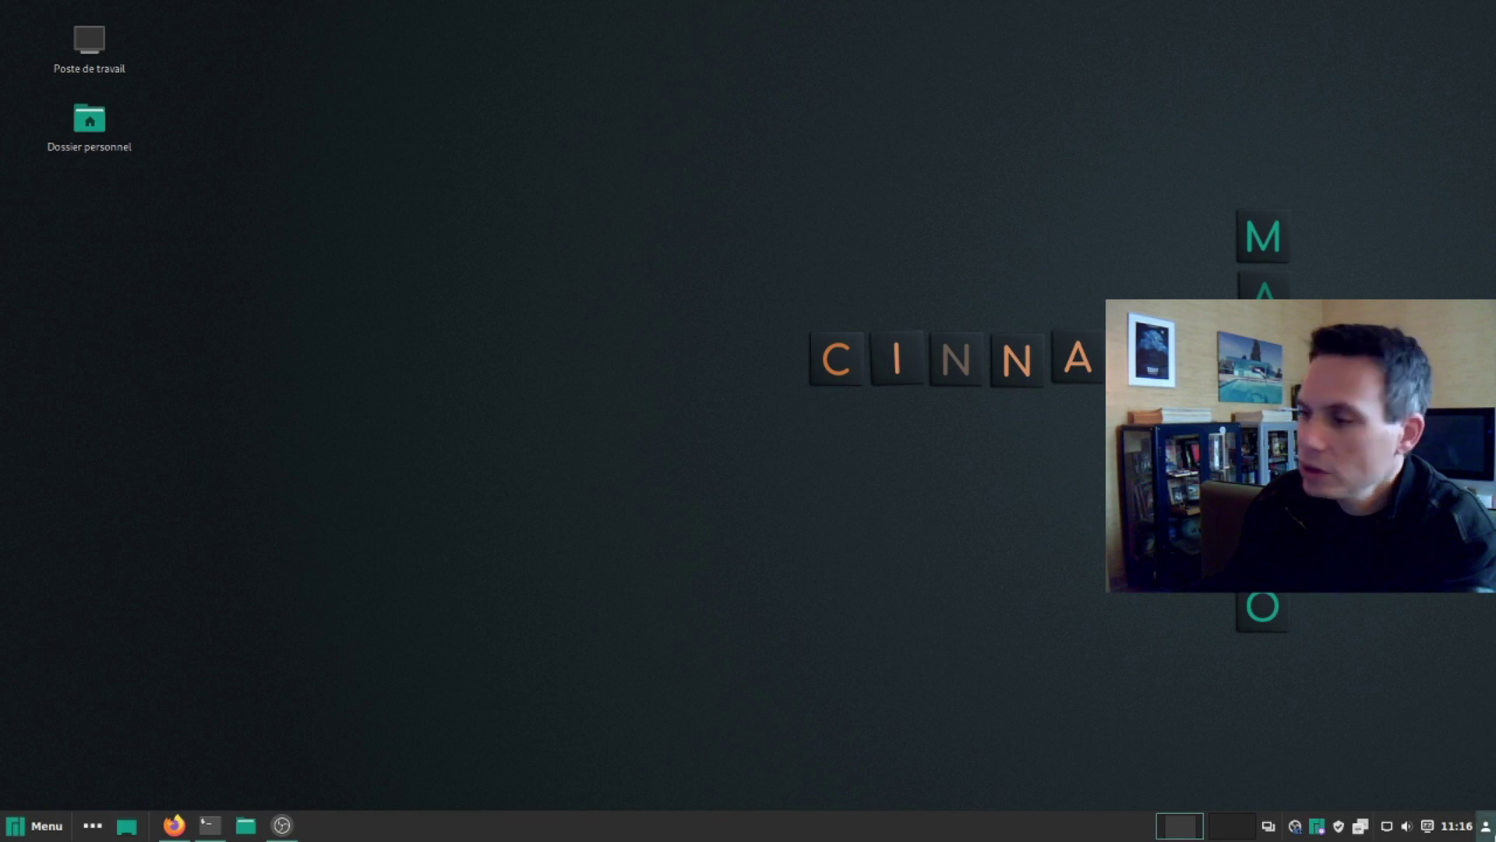
- Examine the user applet's session options and context menu and the main application menu, dismissing each one
left_click(1486, 828)
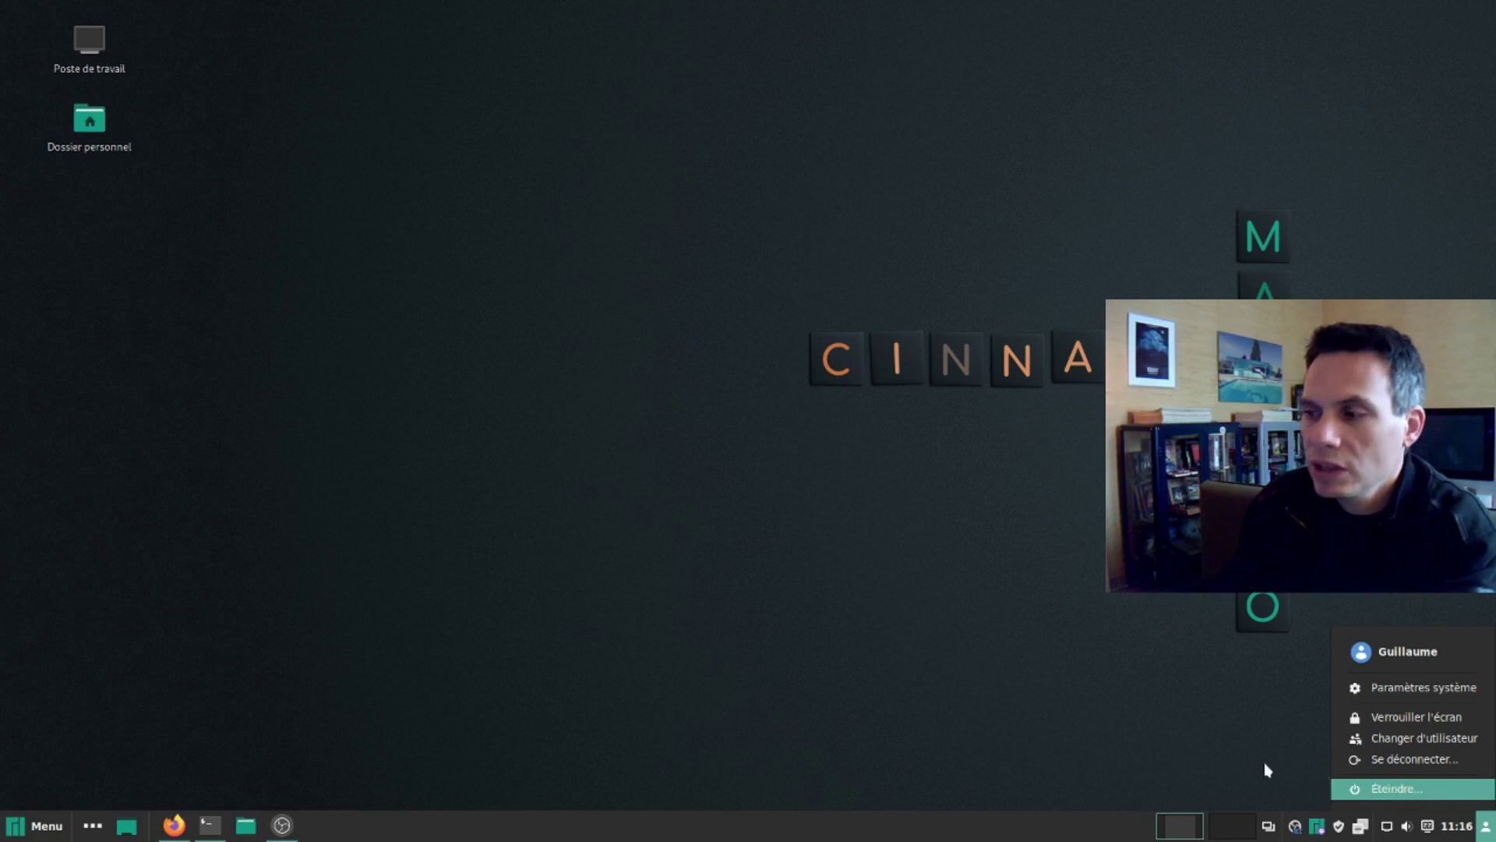
left_click(979, 691)
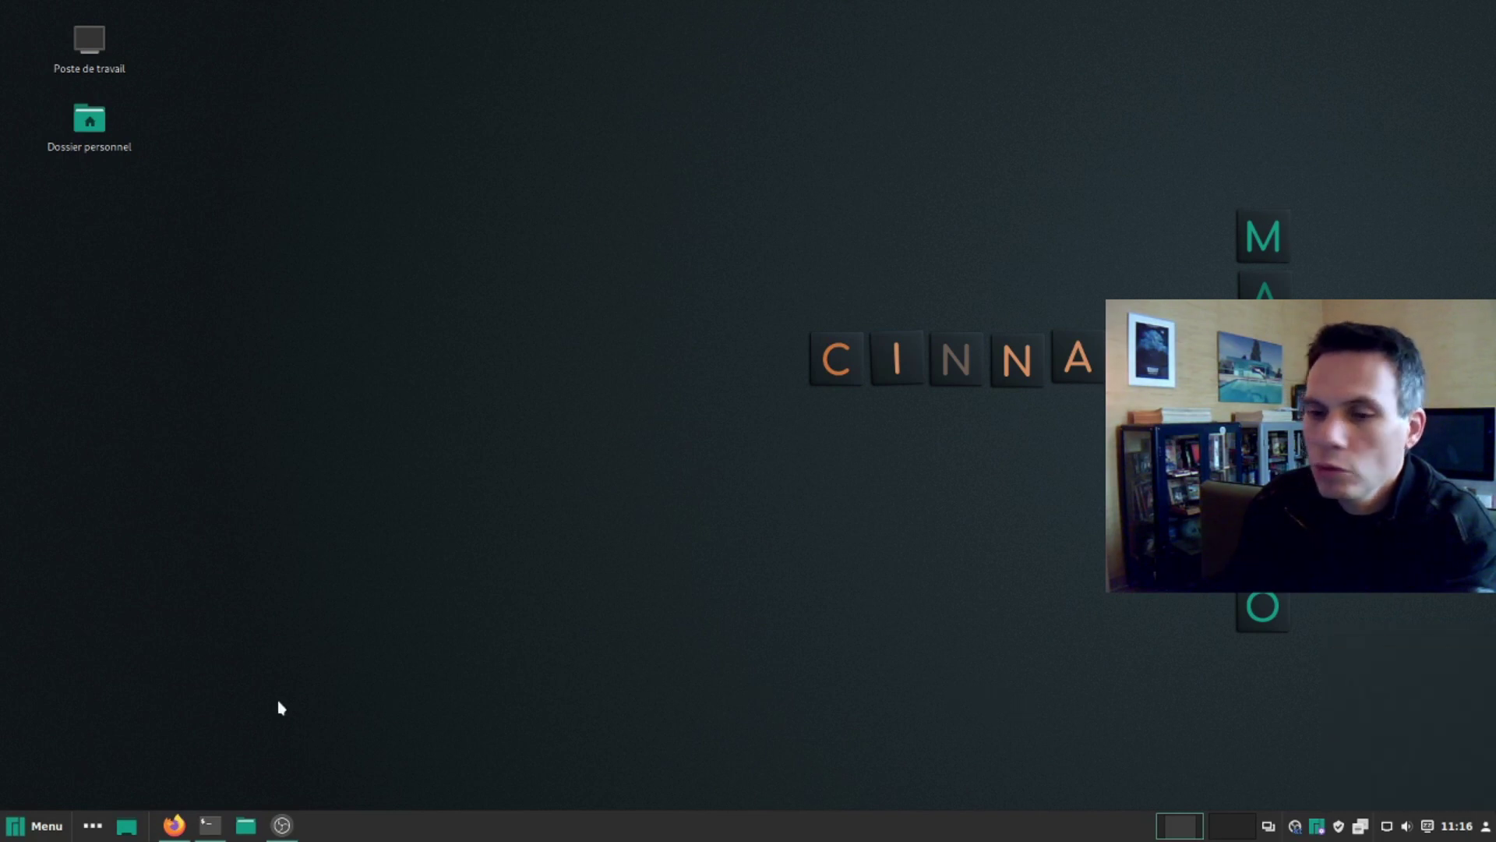
left_click(41, 831)
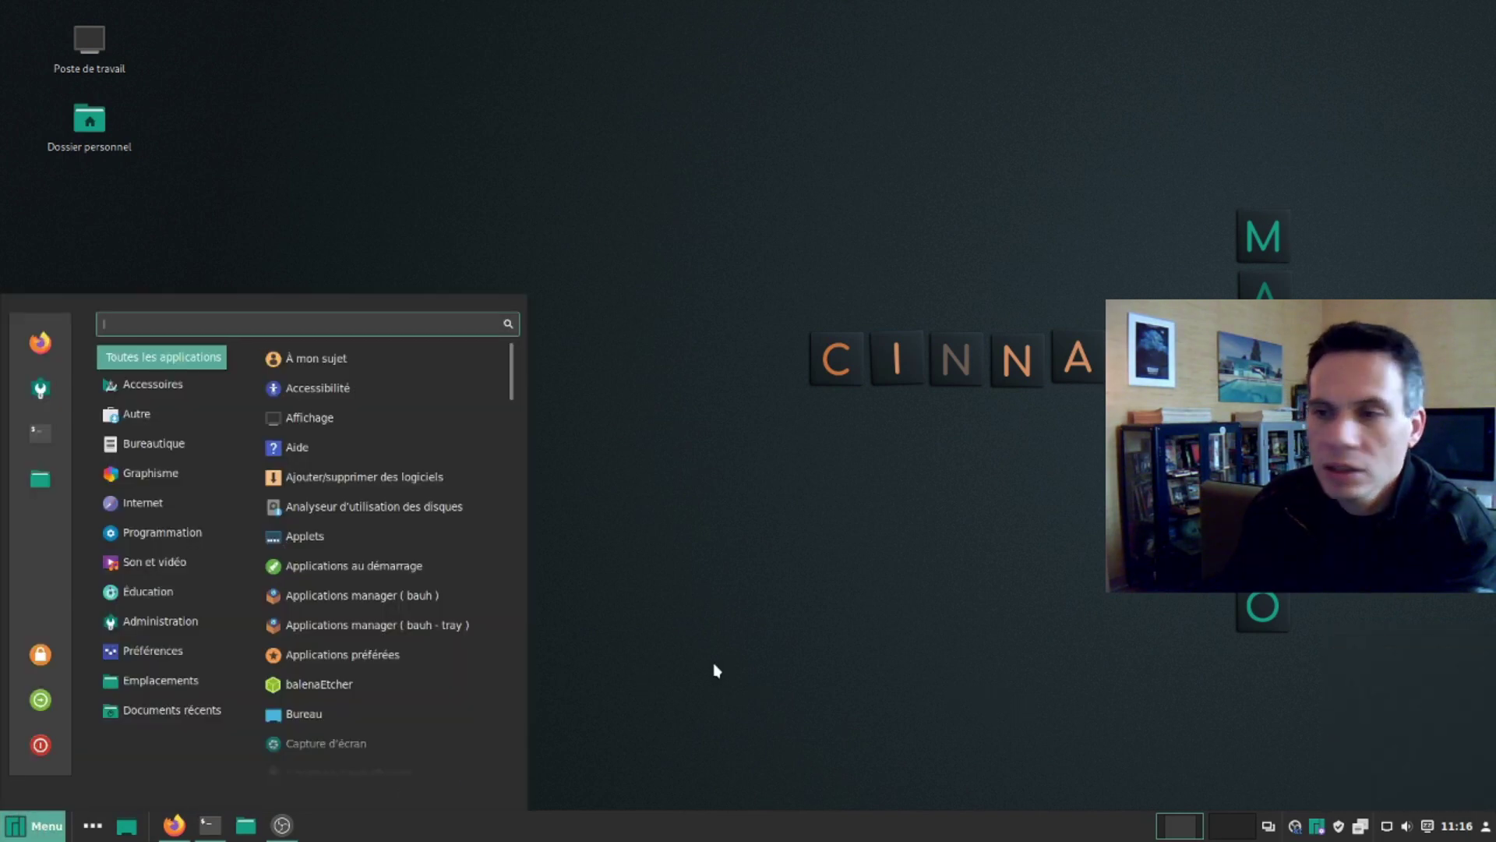
left_click(707, 669)
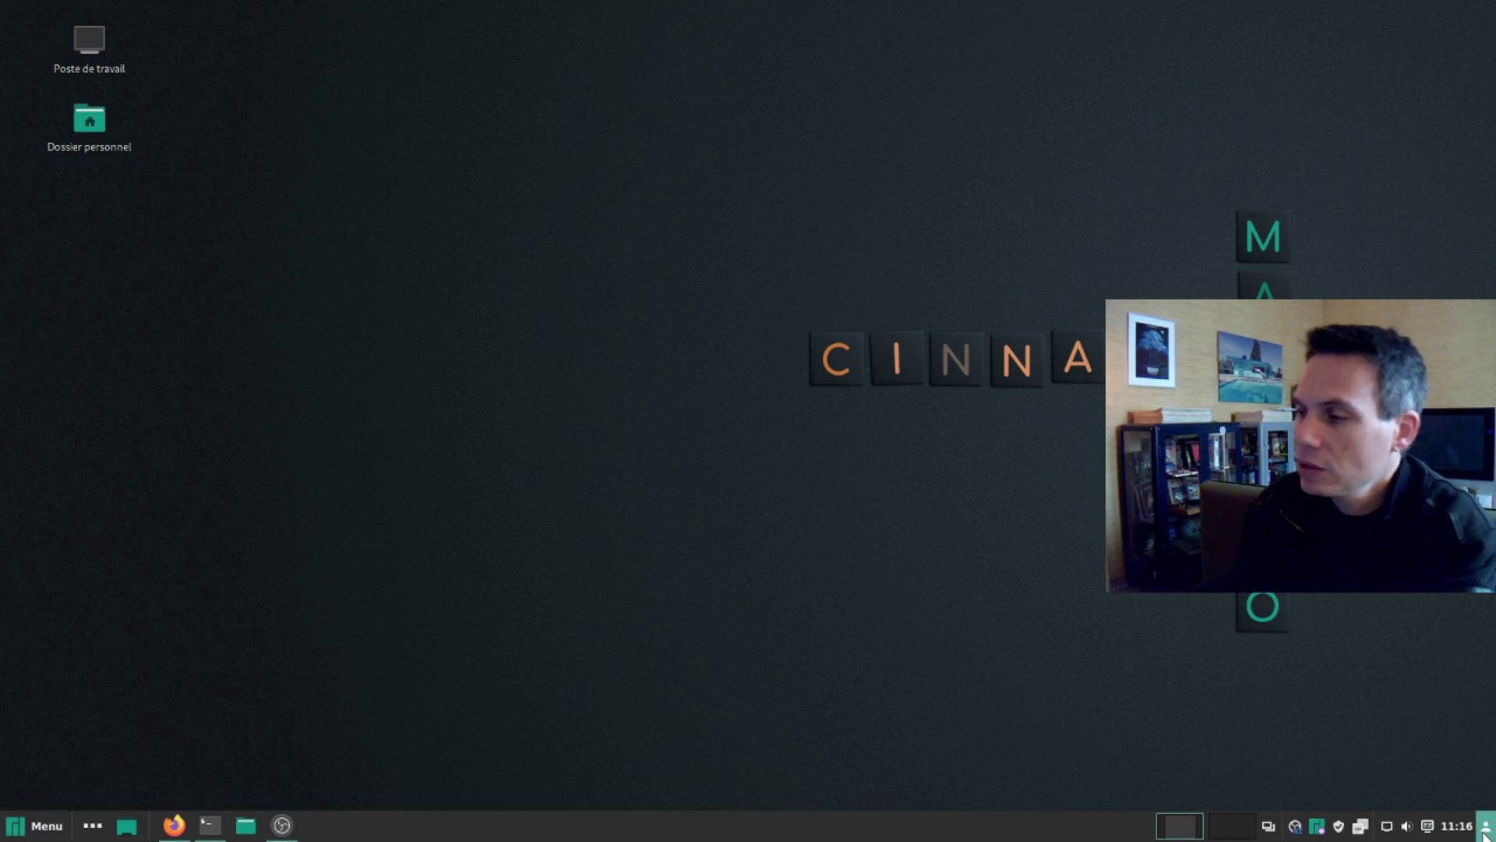
right_click(1486, 831)
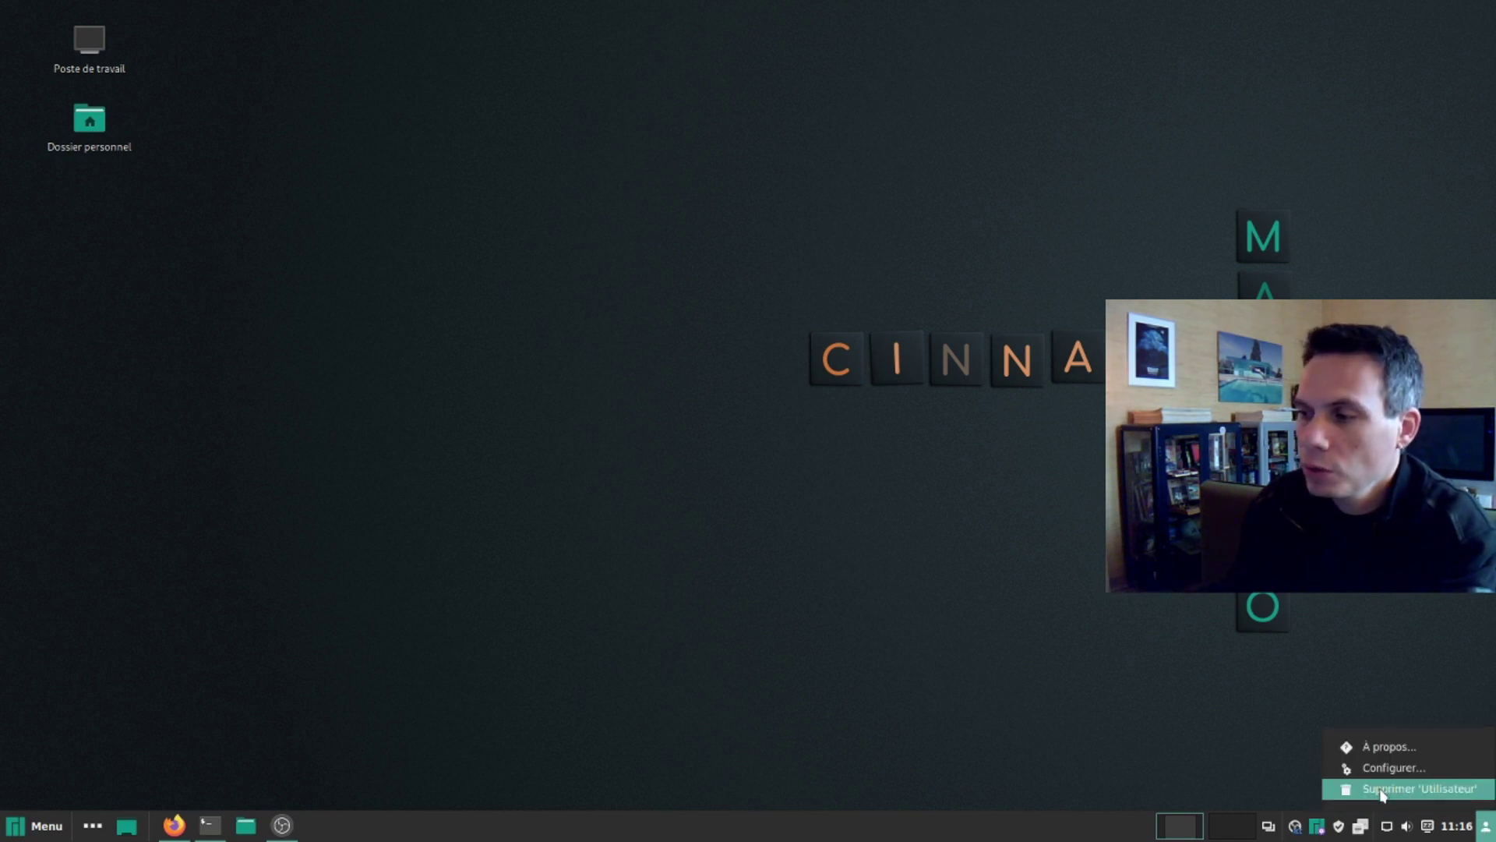
left_click(818, 739)
- Open the panel's Applets manager and remove the Utilisateur applet from the panel
right_click(776, 832)
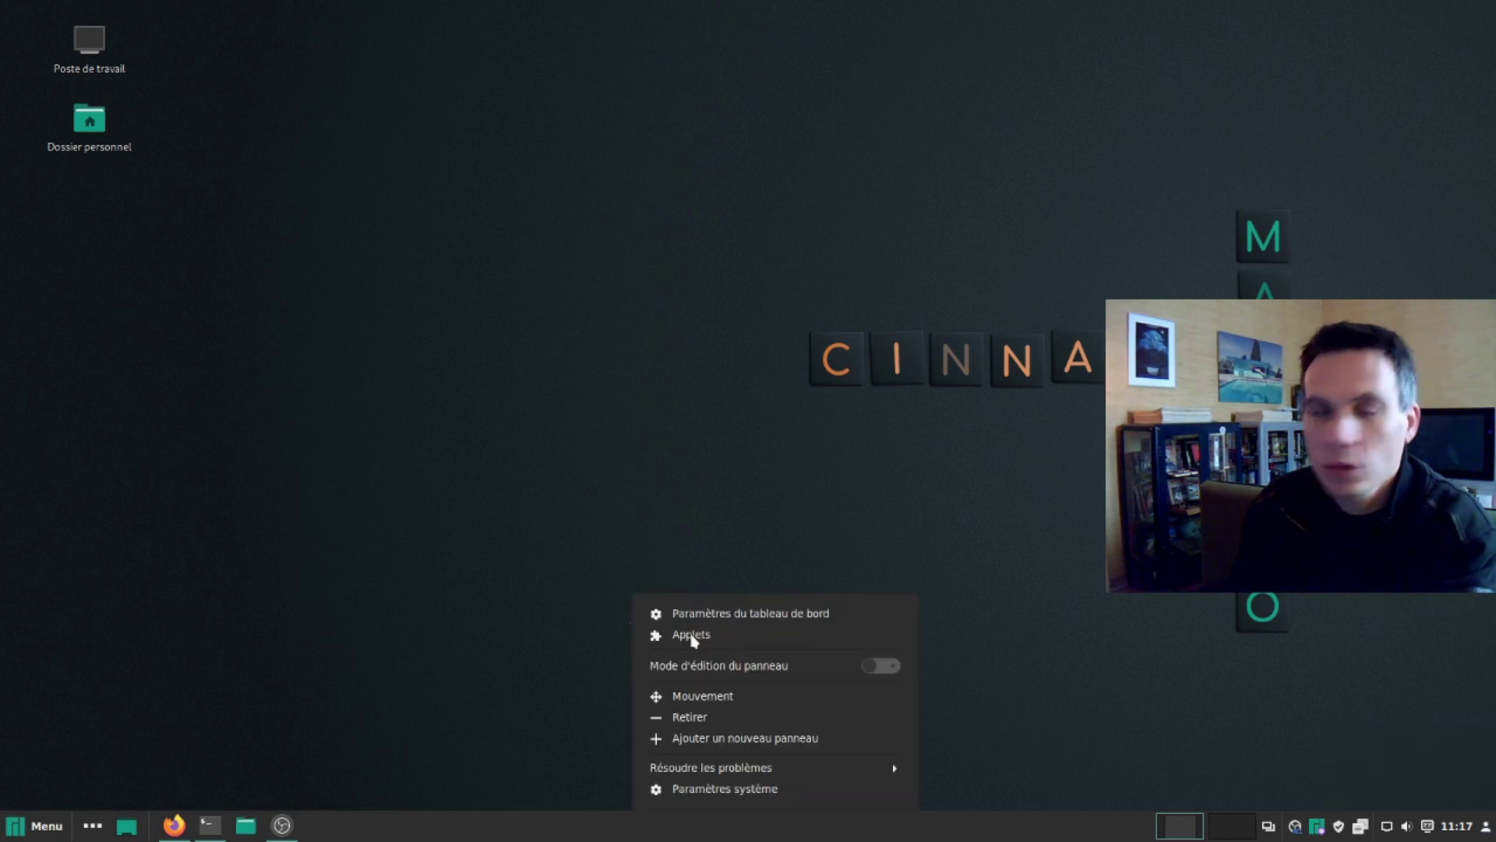
left_click(692, 636)
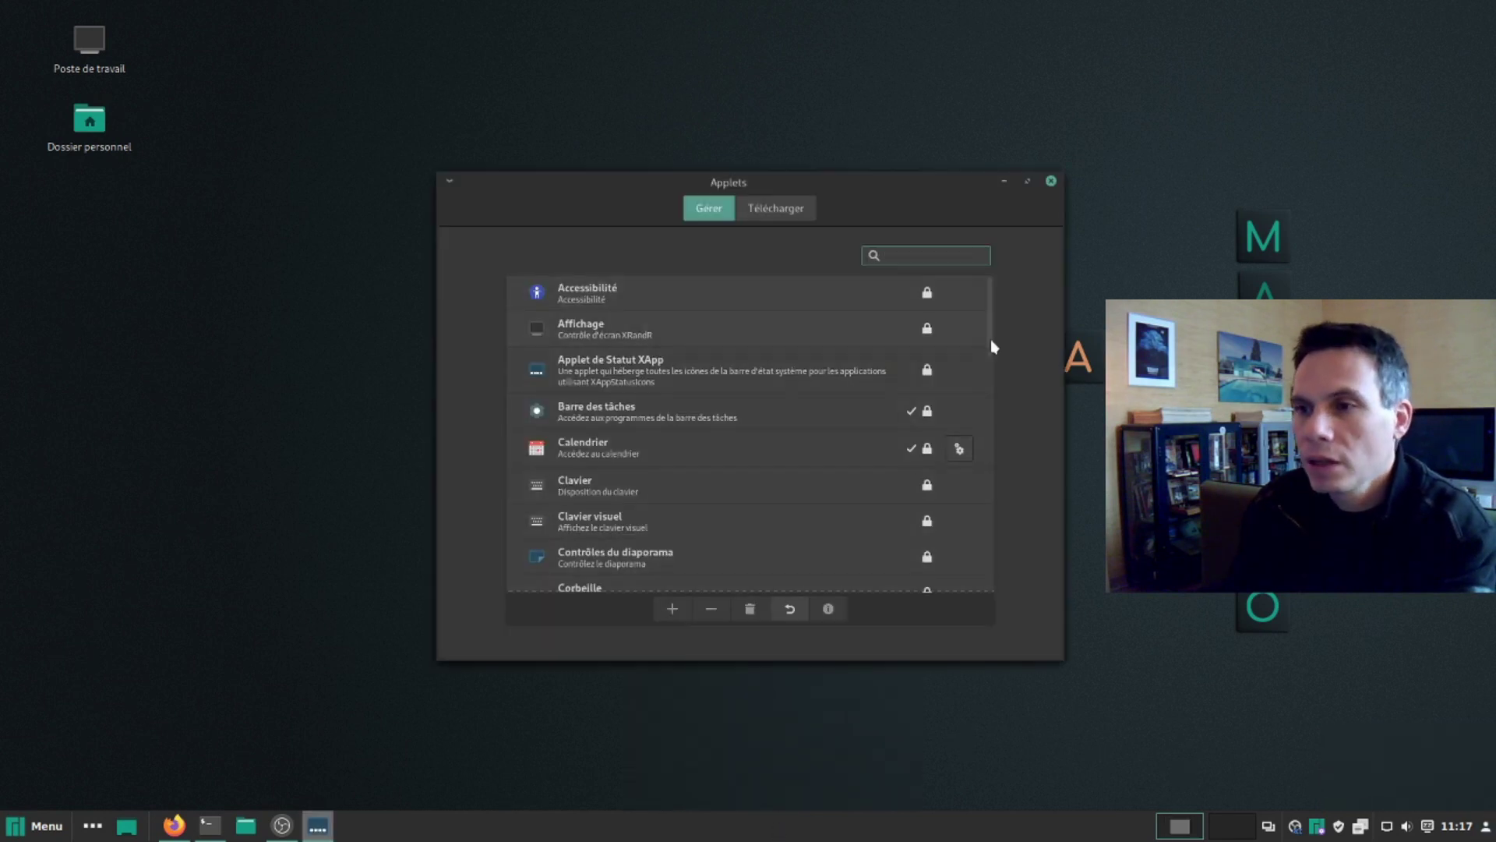
scroll(863, 425, "down", 10)
scroll(863, 437, "down", 6)
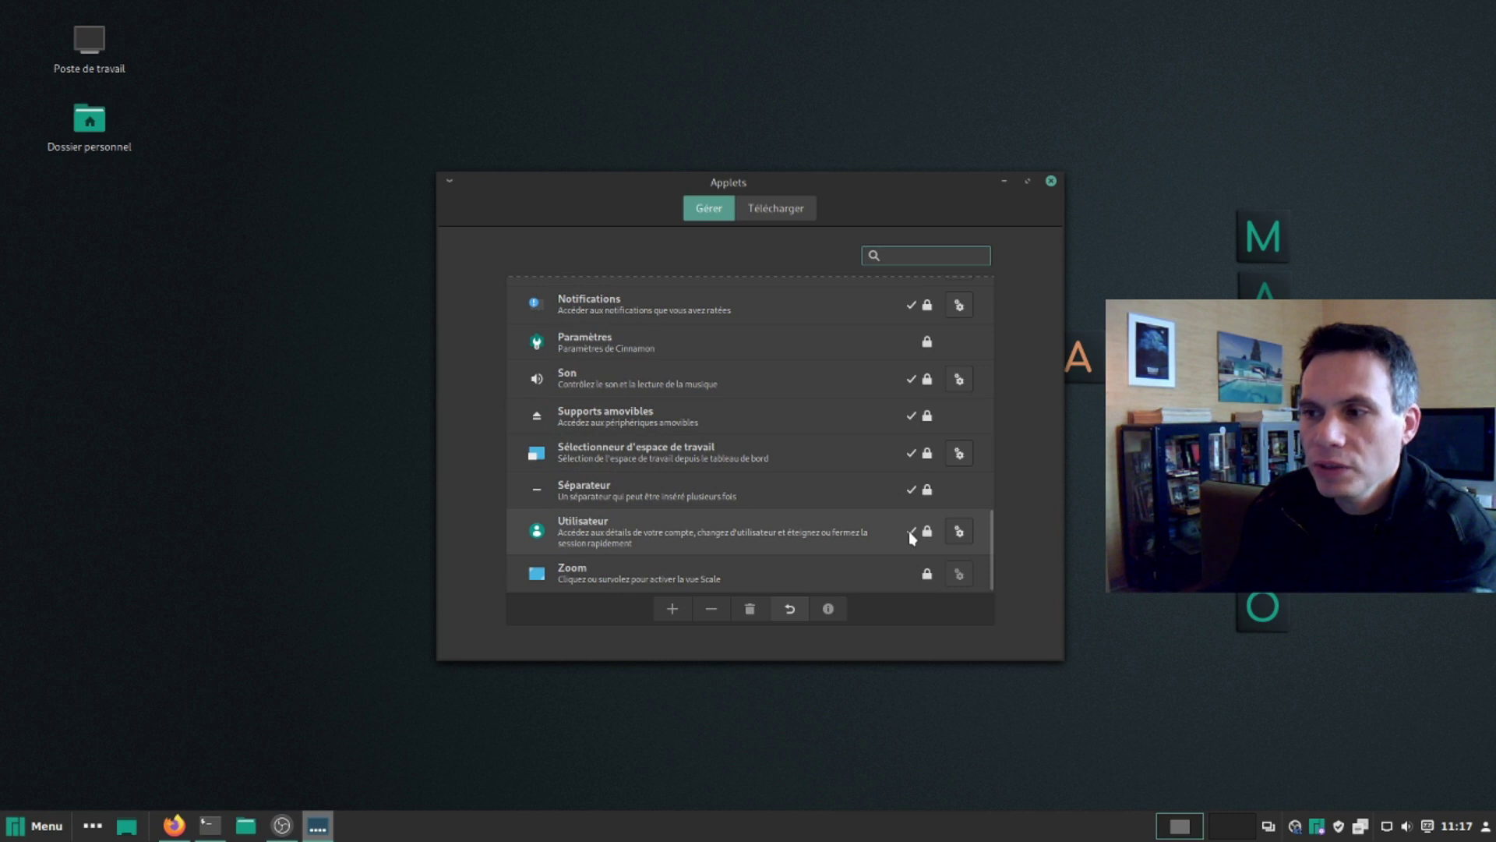
left_click(909, 531)
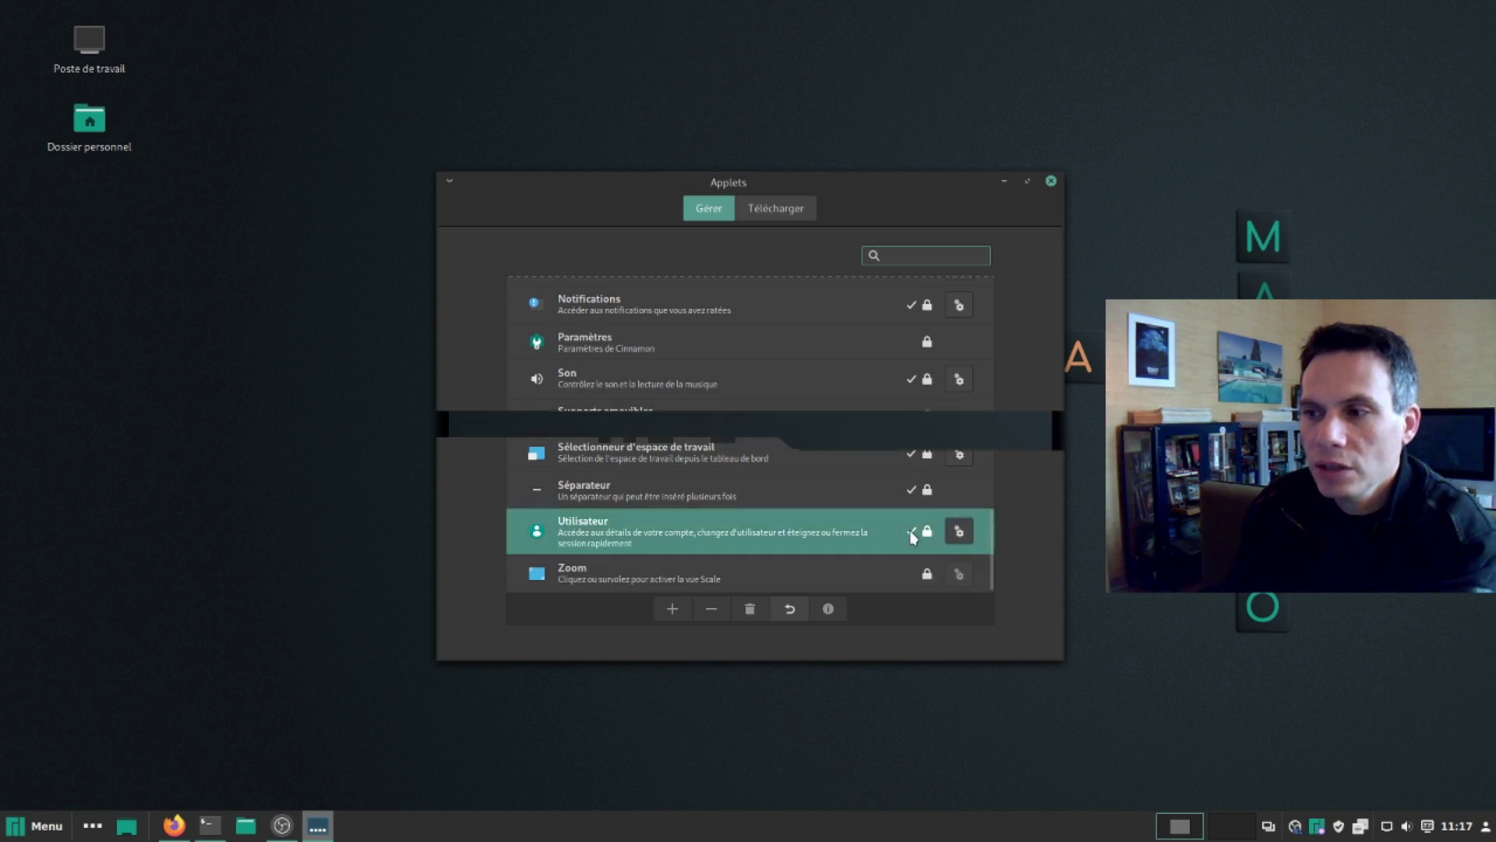
left_click(711, 611)
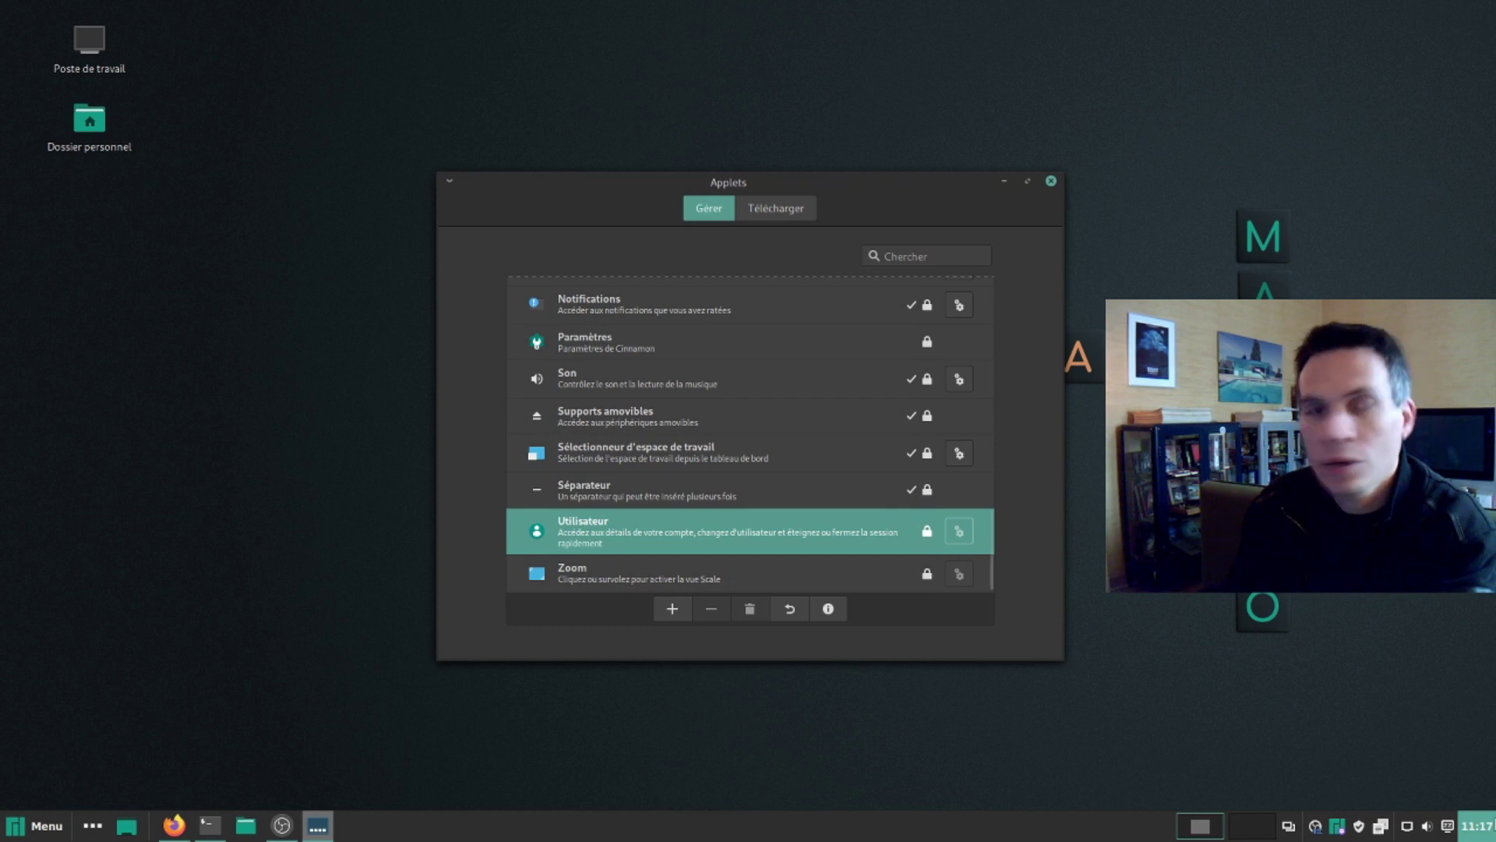
- Delete the Windows Quick List applet from the panel and confirm its removal
right_click(1288, 833)
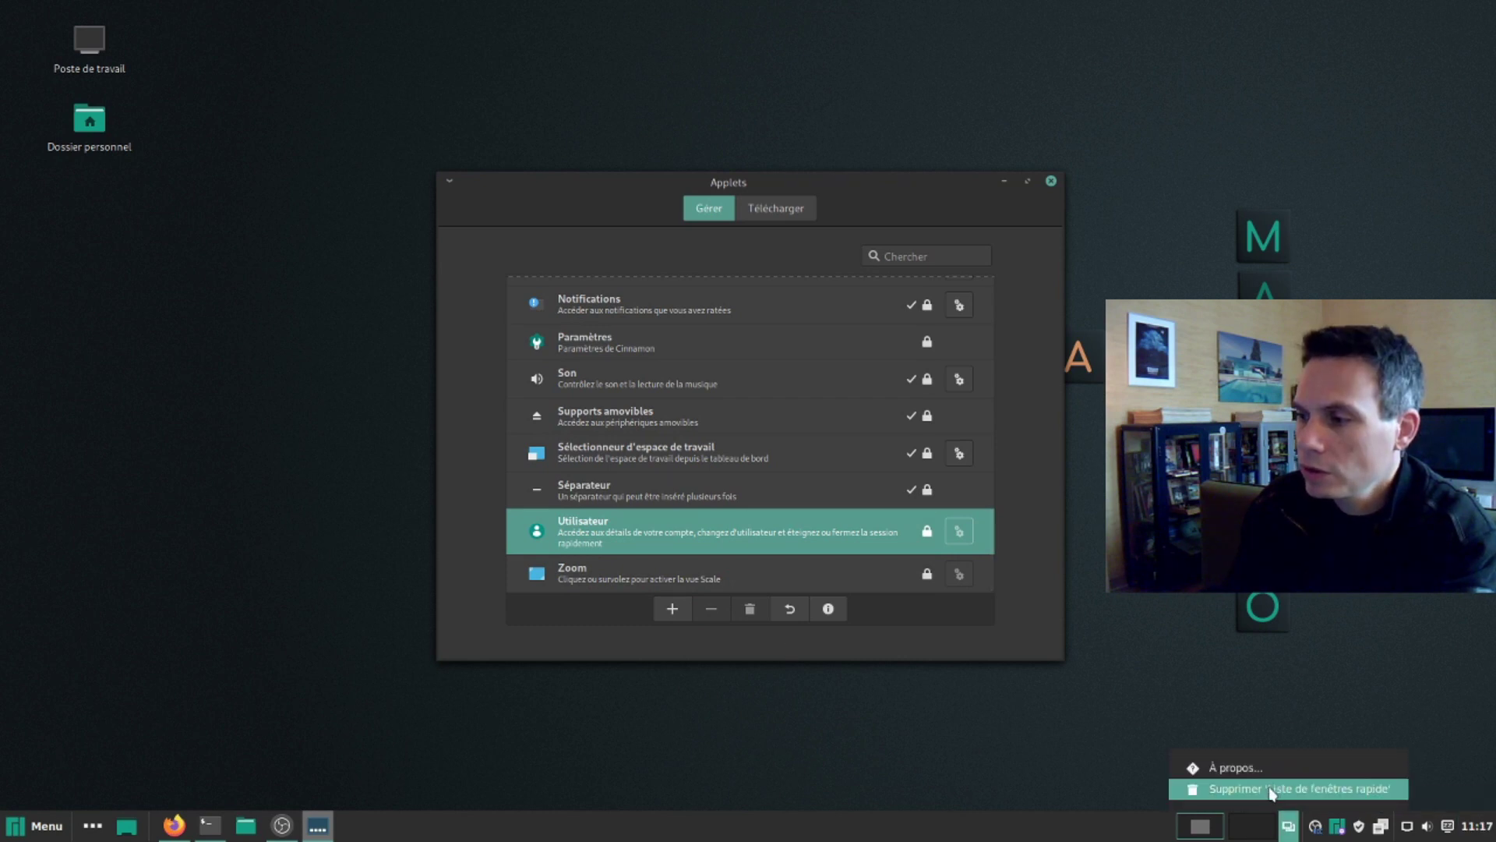
left_click(1271, 791)
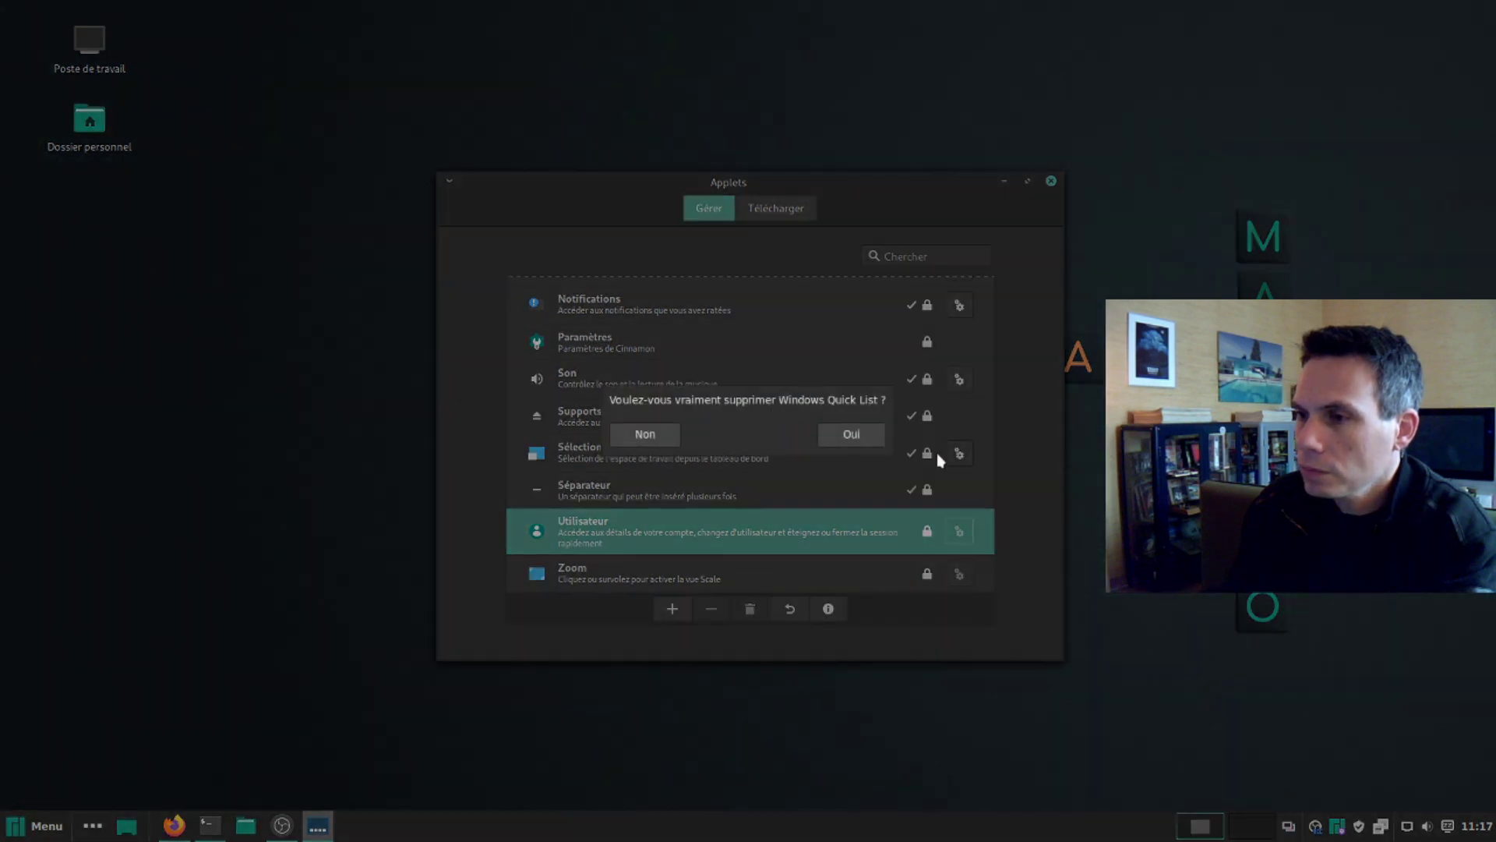
left_click(851, 439)
- Examine the clipboard manager's tray menus and its about information, and close the about dialog
left_click(1382, 831)
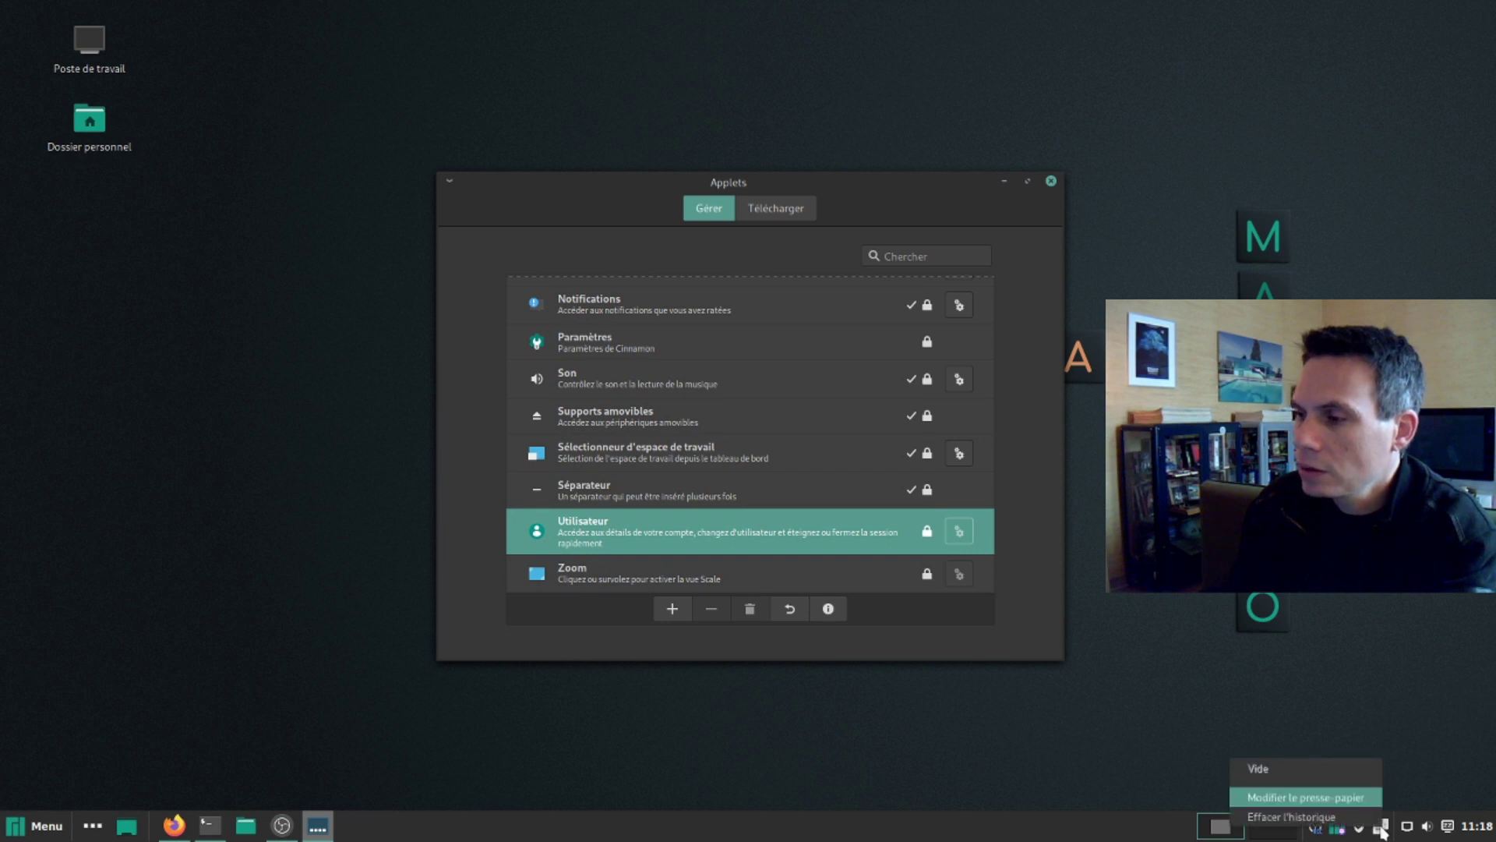
left_click(1382, 831)
right_click(1382, 831)
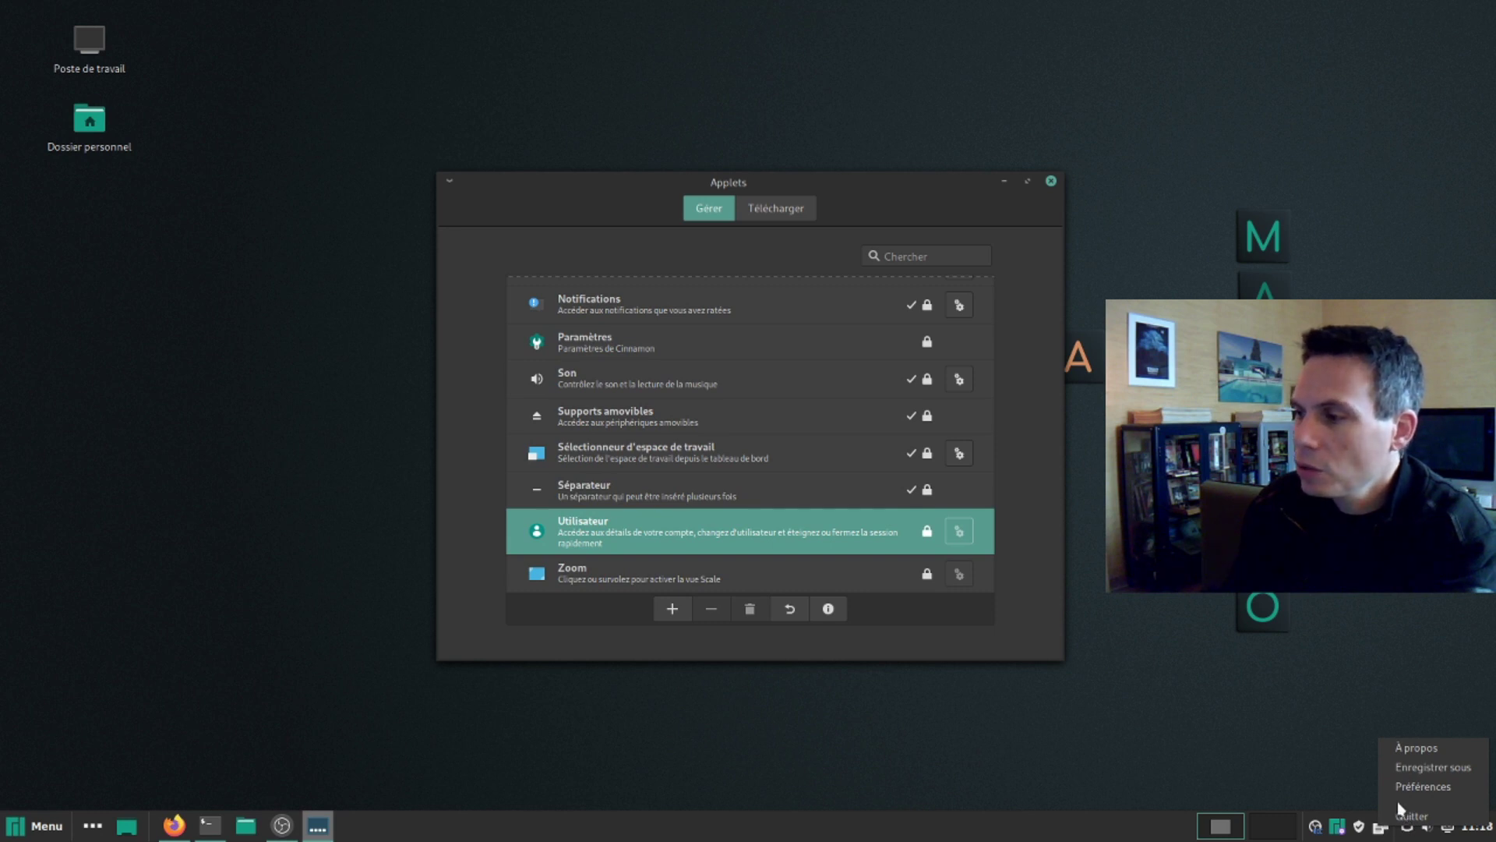
left_click(1416, 749)
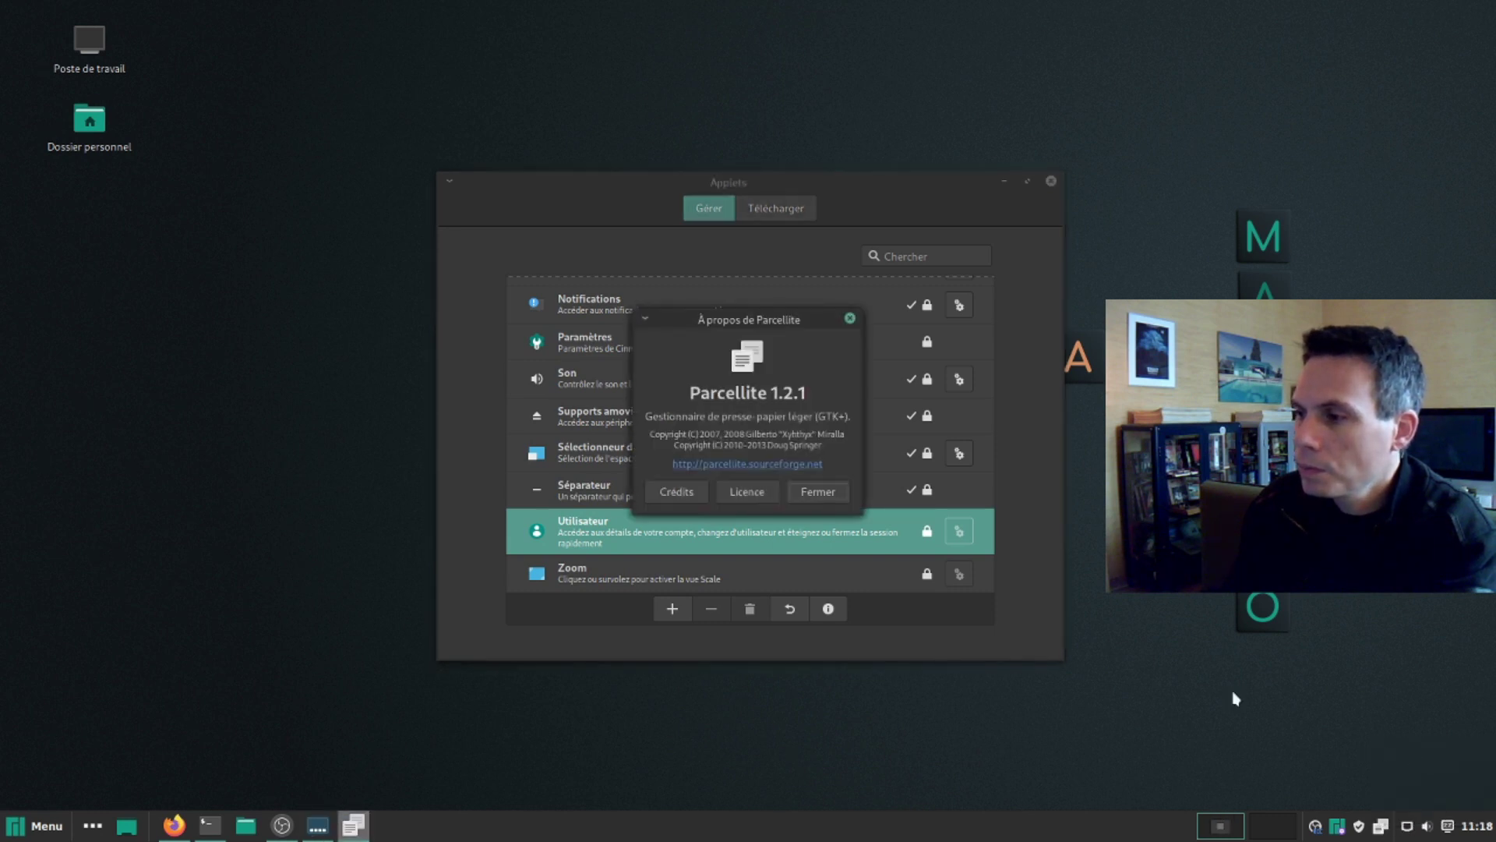
left_click(822, 491)
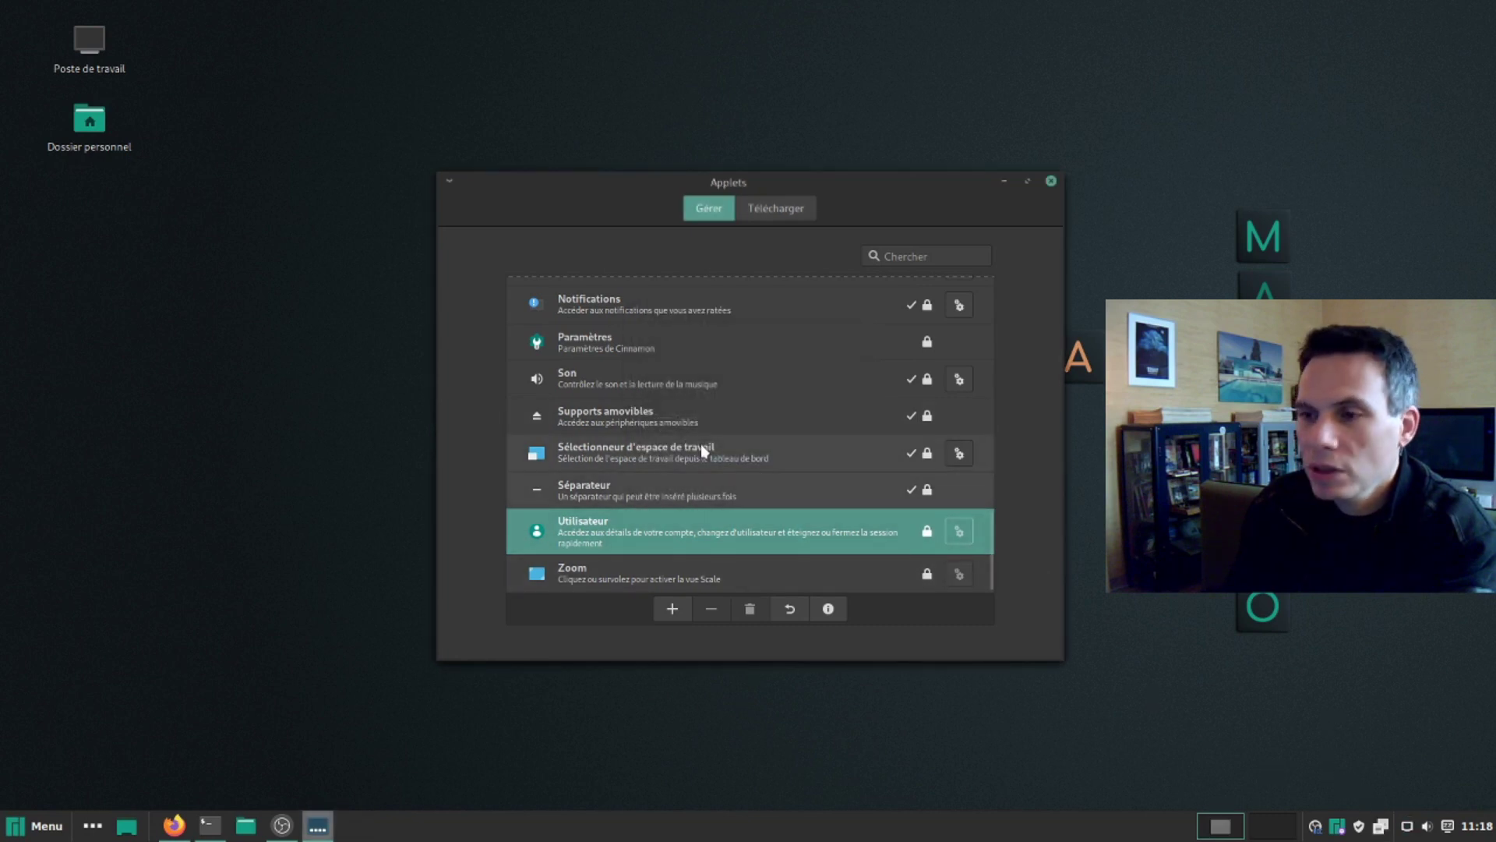
- Search the installed applets for "parce", clear the search, look through the full list and close the Applets manager
left_click(890, 250)
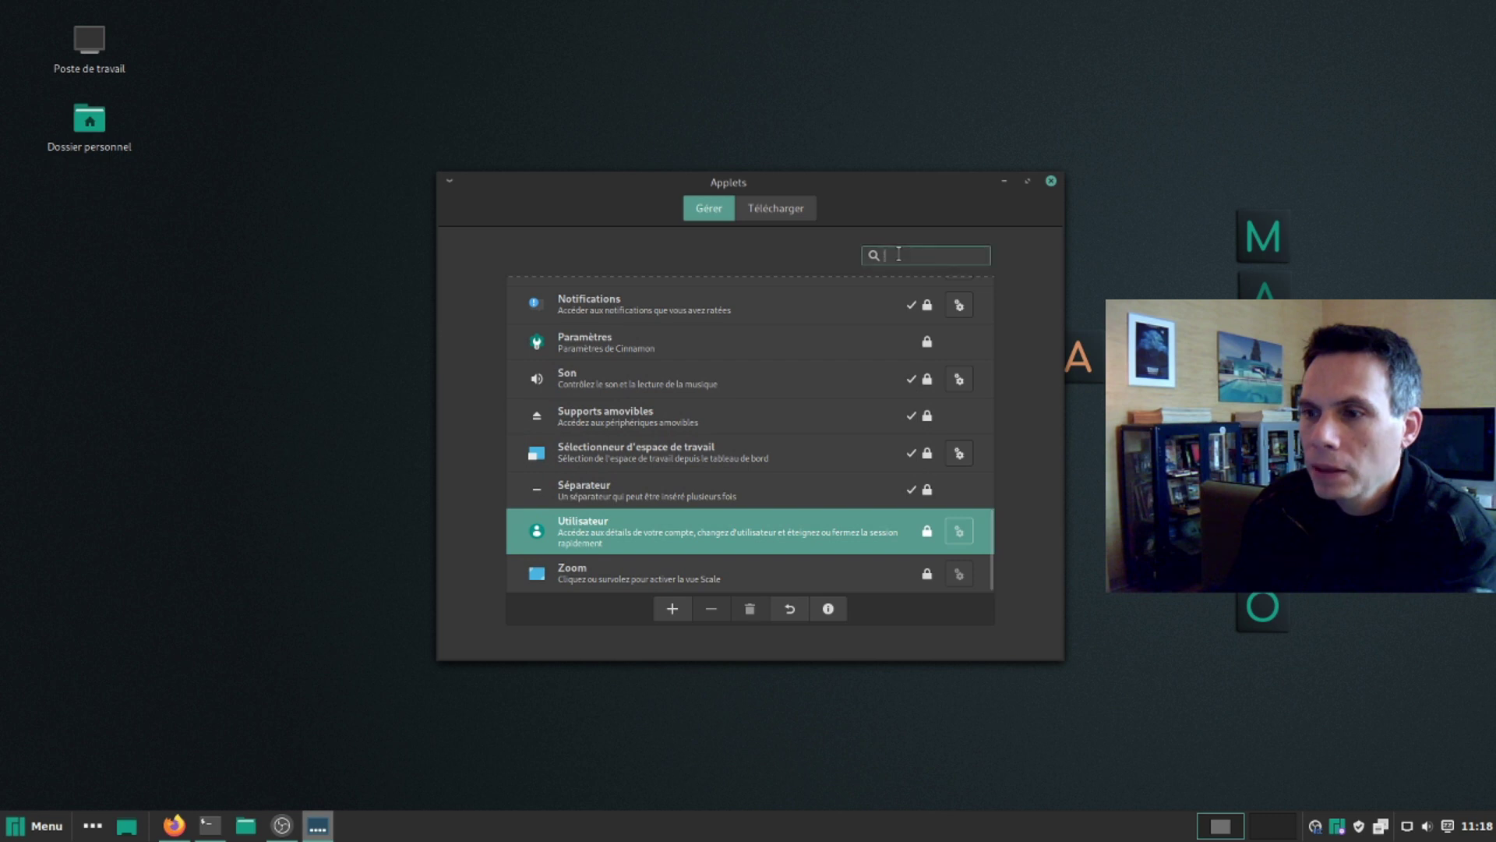
type("par")
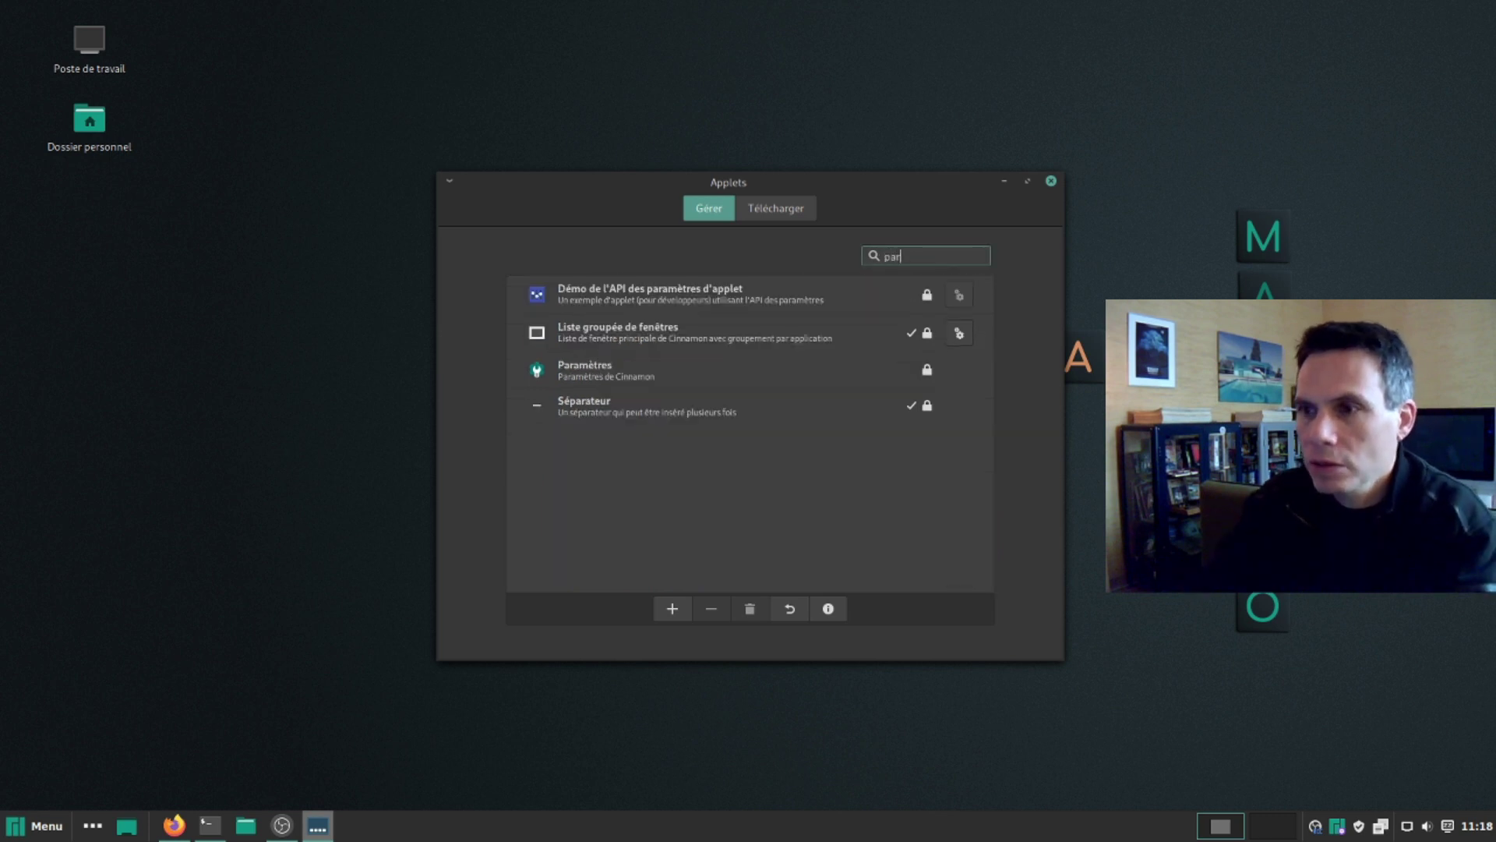
type("ce")
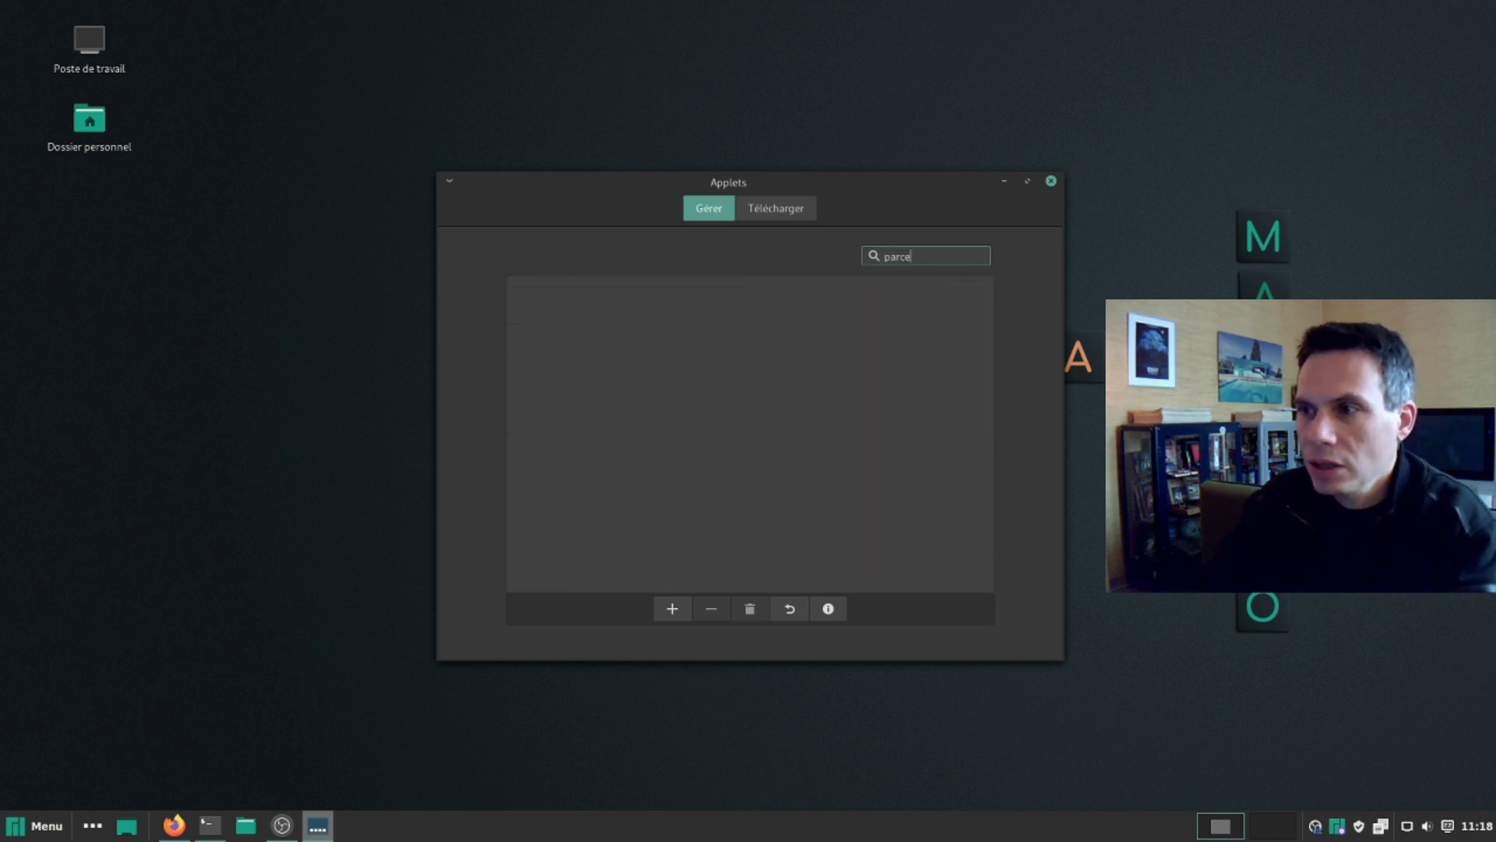
key("BackSpace")
key("BackSpace")
key("BackSpace")
key("BackSpace")
scroll(746, 499, "down", 10)
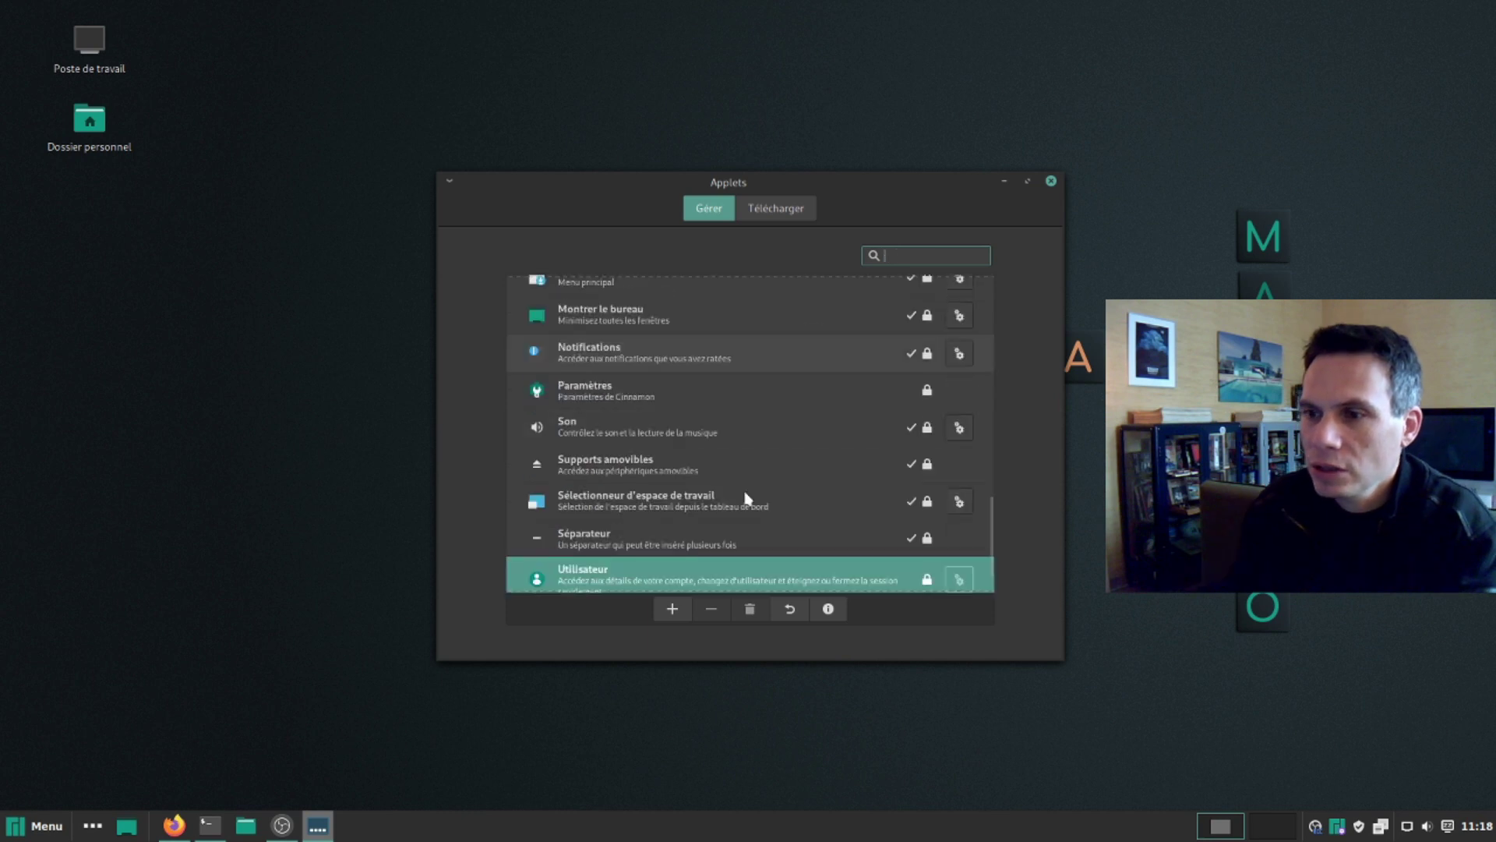
scroll(744, 499, "up", 10)
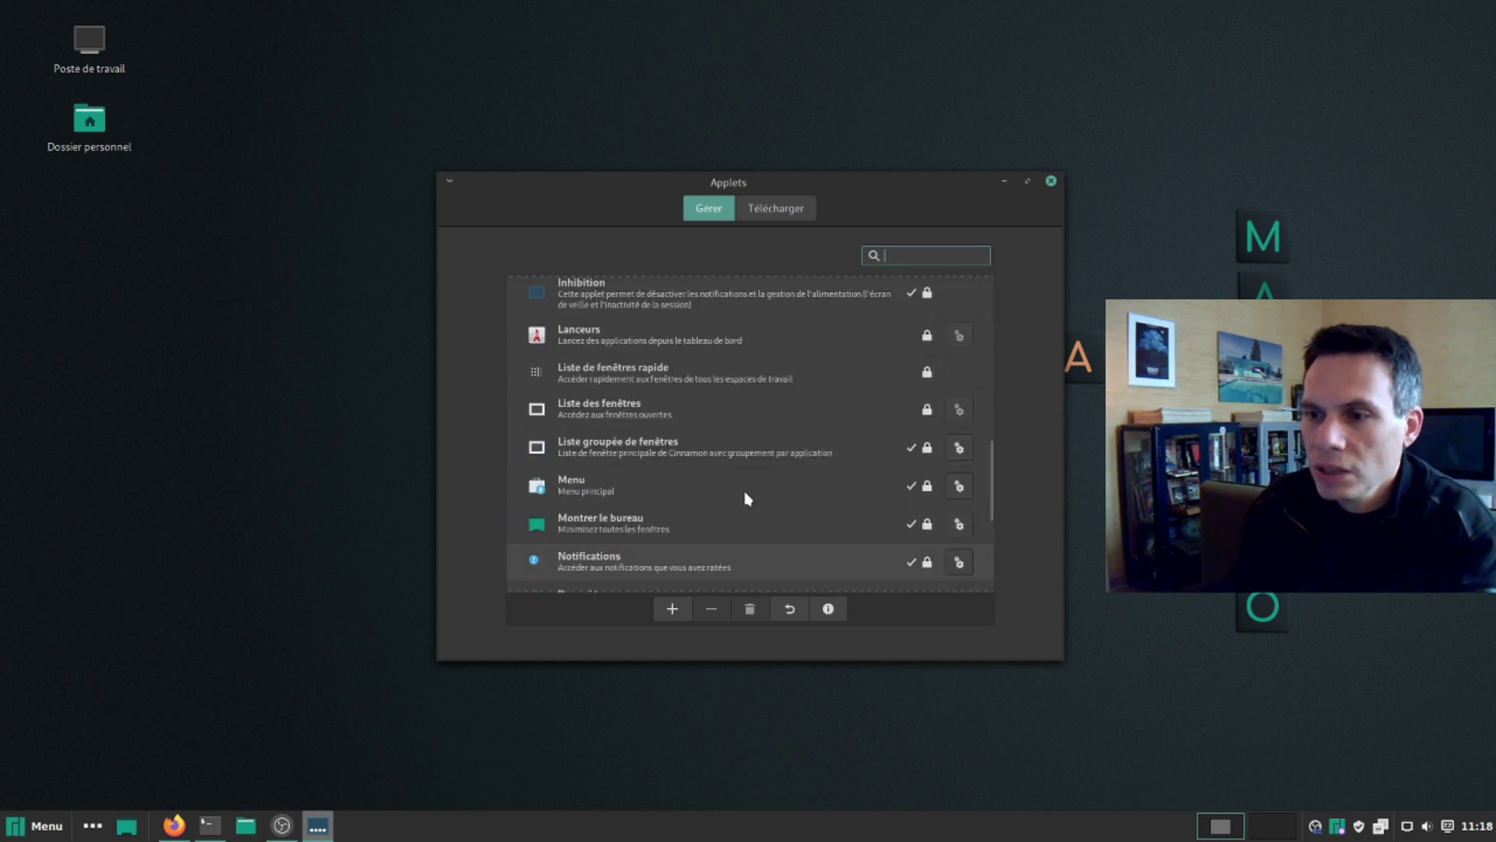
left_click(1051, 181)
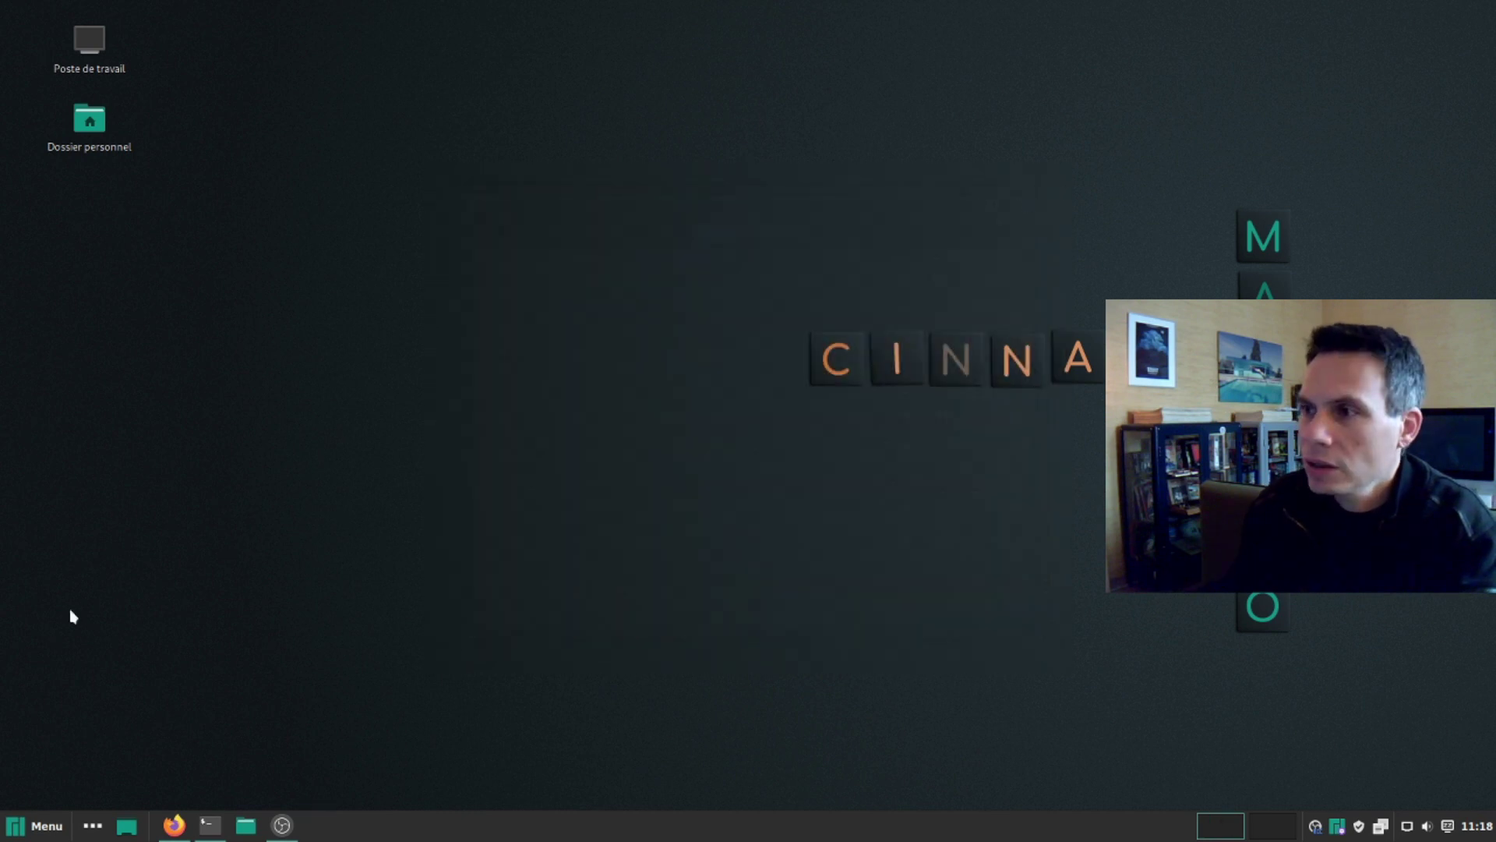
- Search the main menu for "démar", open Applications au démarrage and disable Parcellite at startup
left_click(22, 834)
type("d")
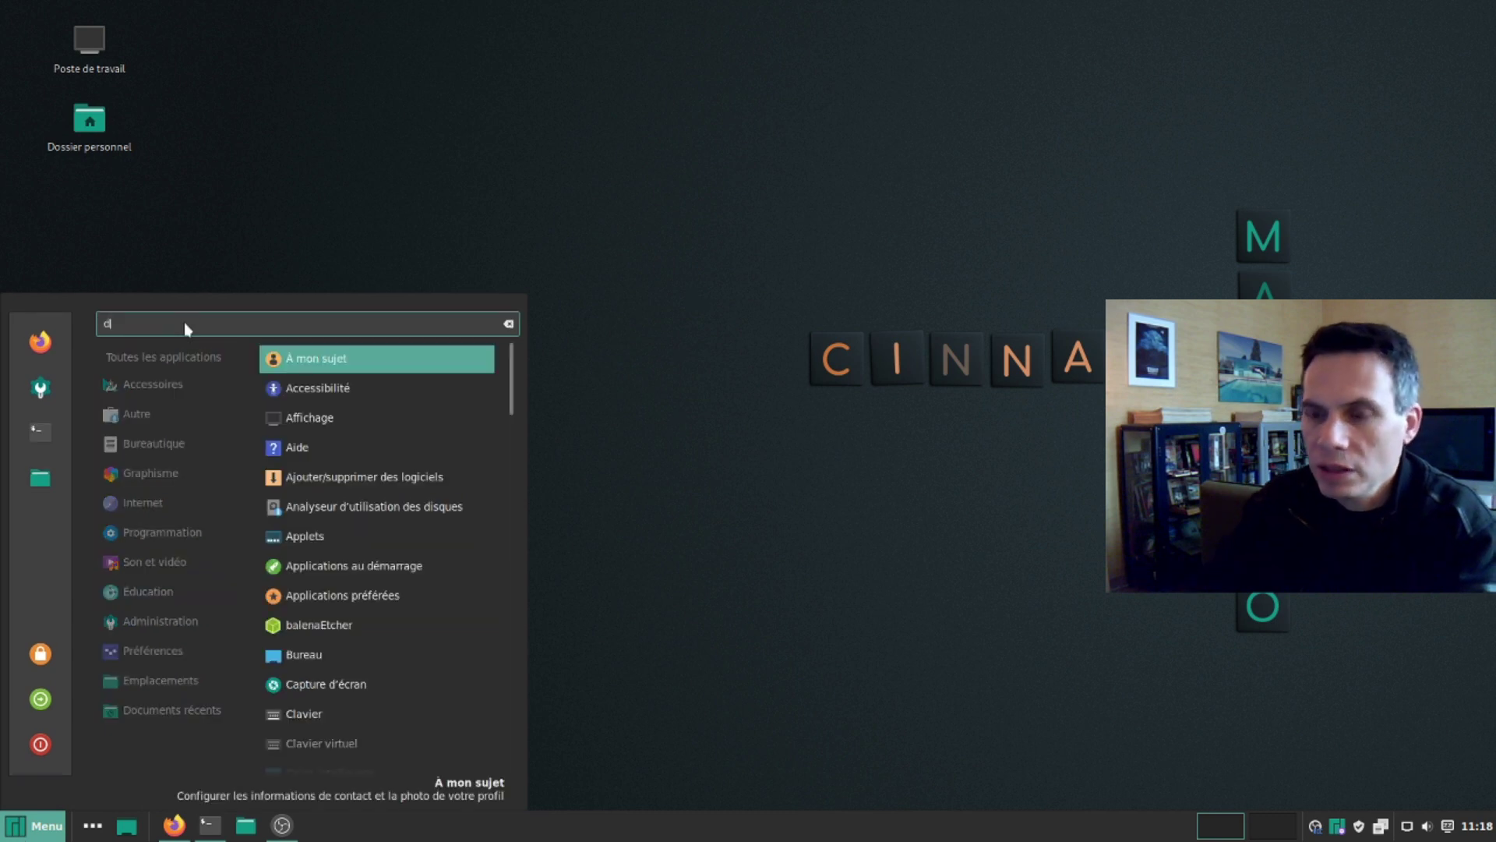
type("émar")
key("Return")
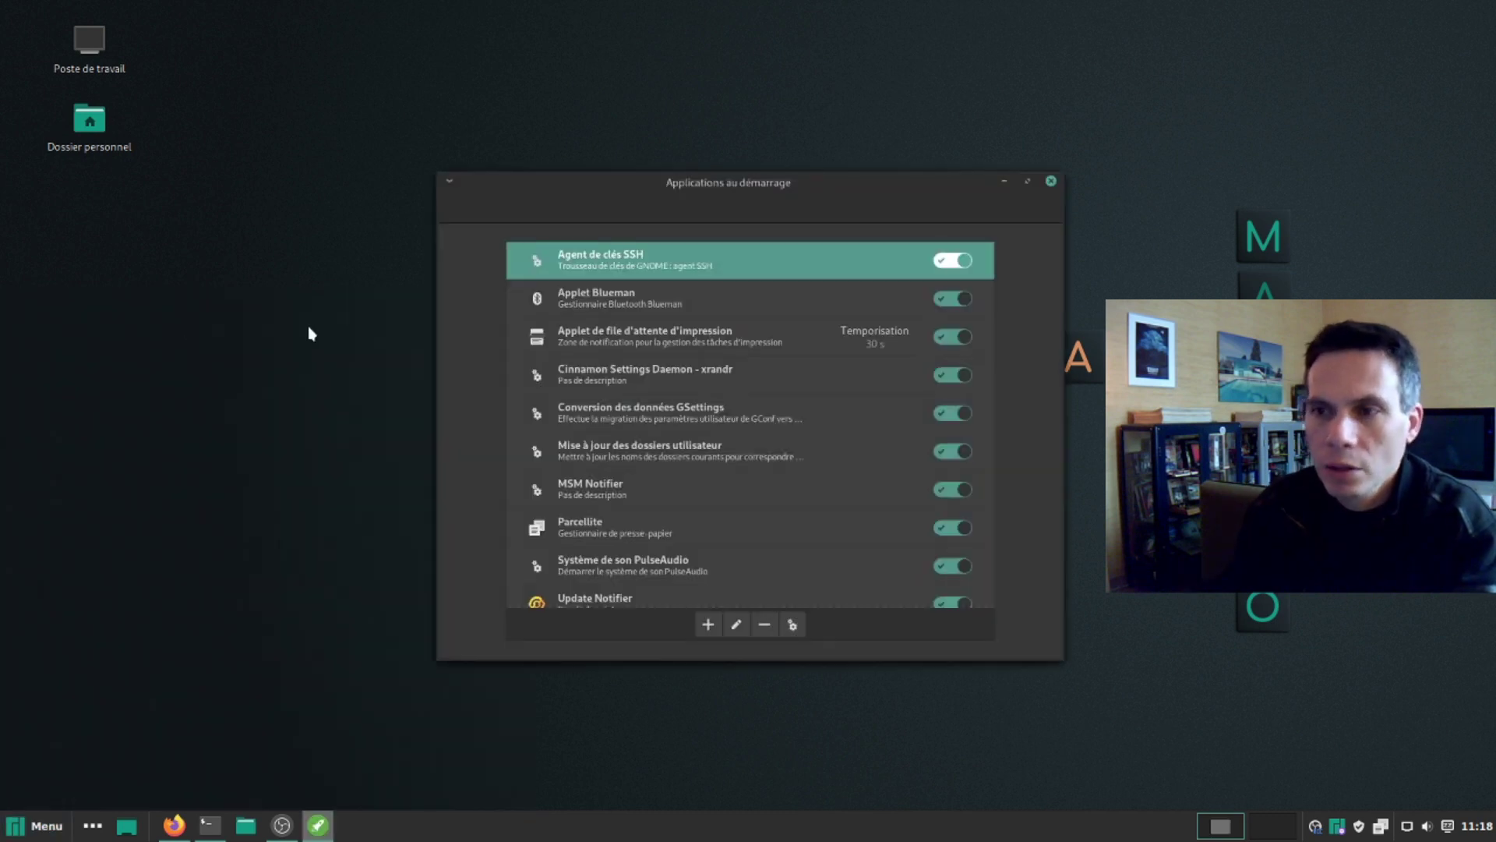
left_click(947, 528)
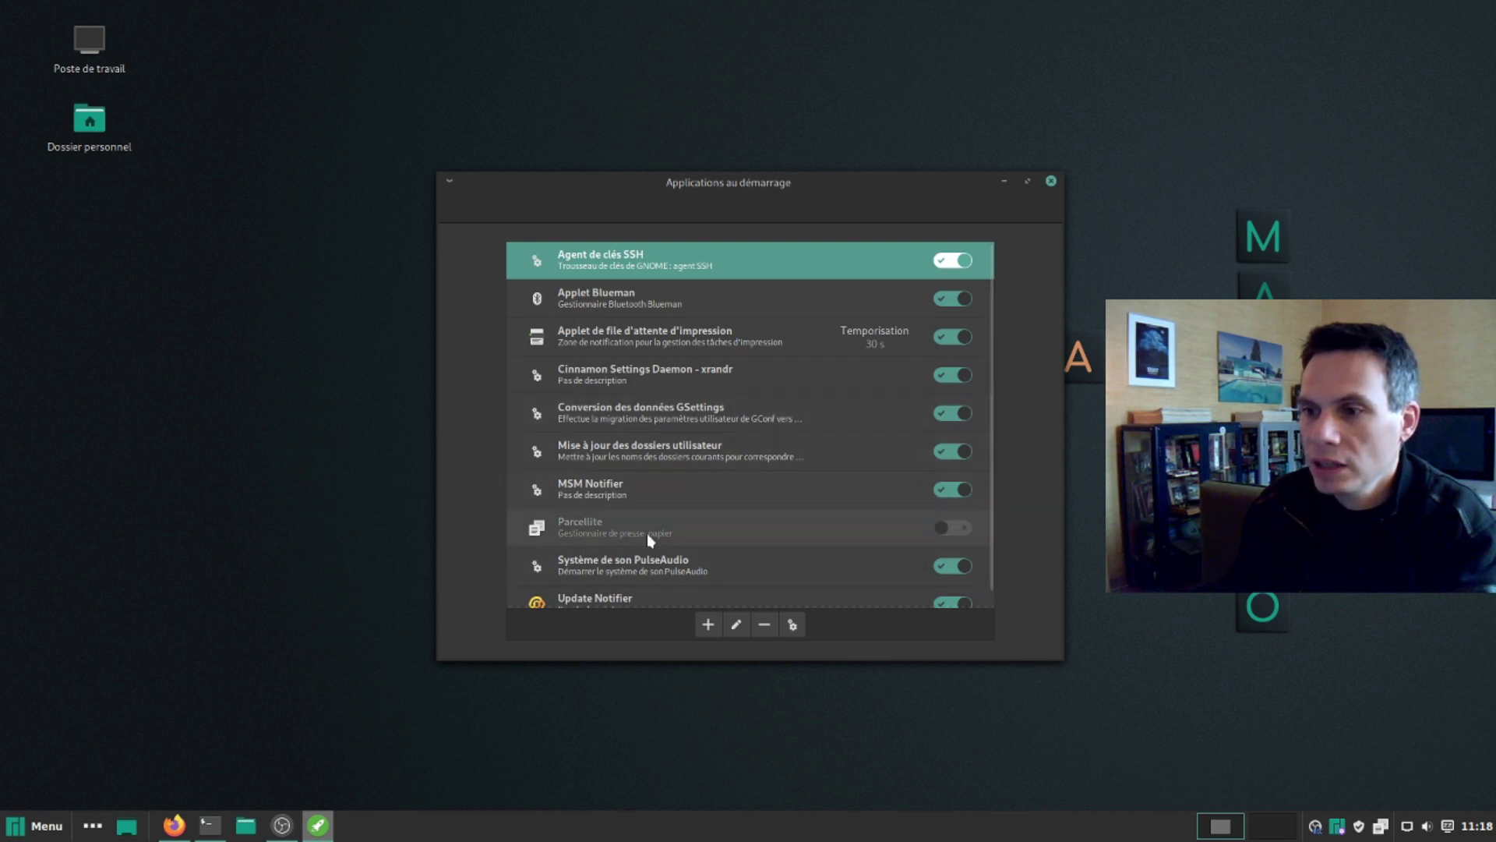
- Quit the running Parcellite clipboard manager and close the Applications au démarrage window
right_click(1380, 830)
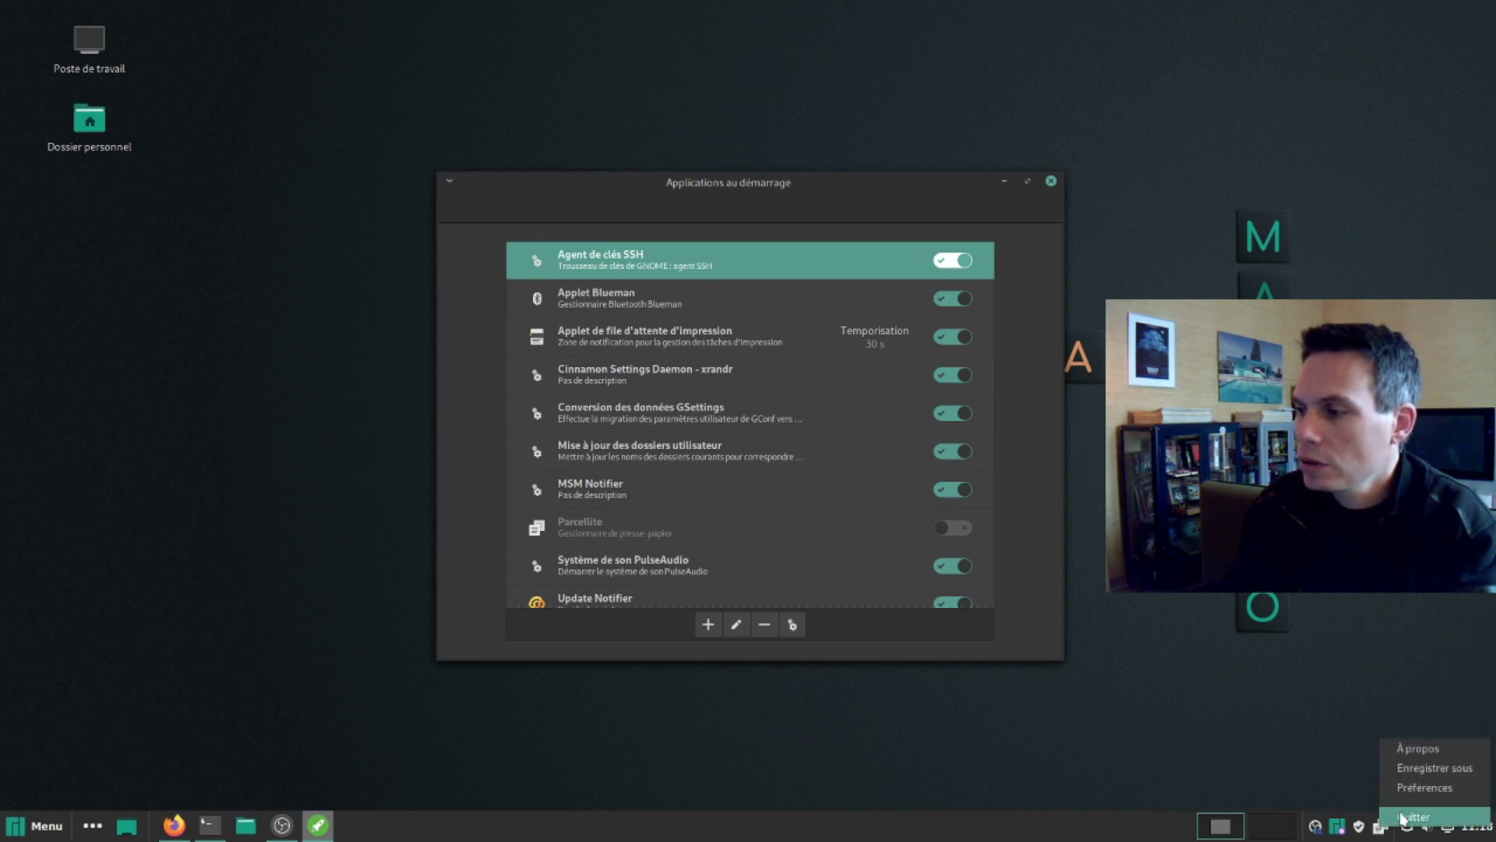
left_click(1396, 795)
left_click(1051, 181)
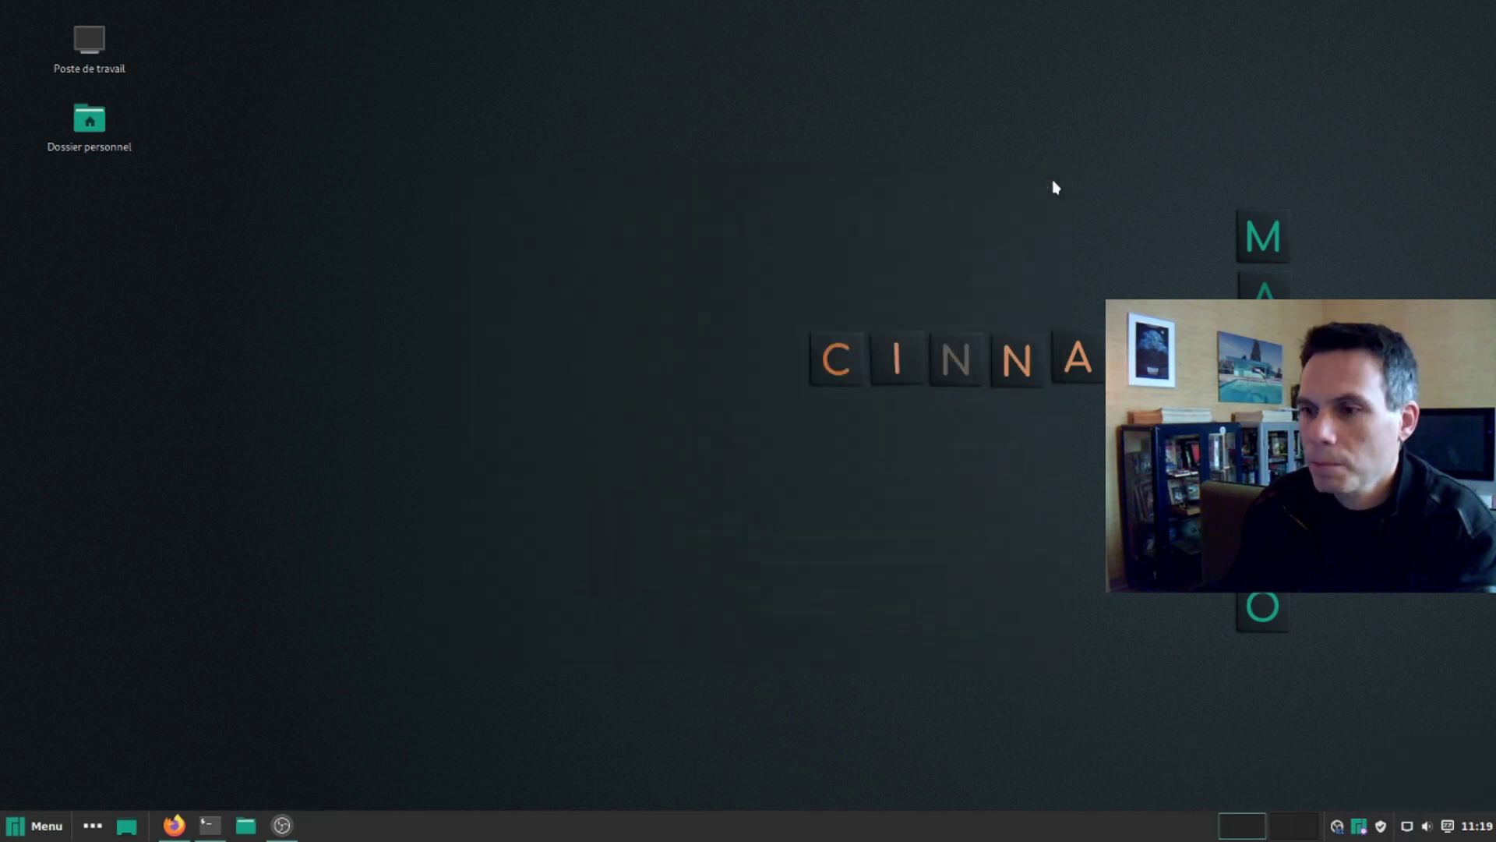
- Quit the Manjaro settings notifier, whose menu offers Noyaux and Paquets linguistiques, from the system tray
right_click(1360, 830)
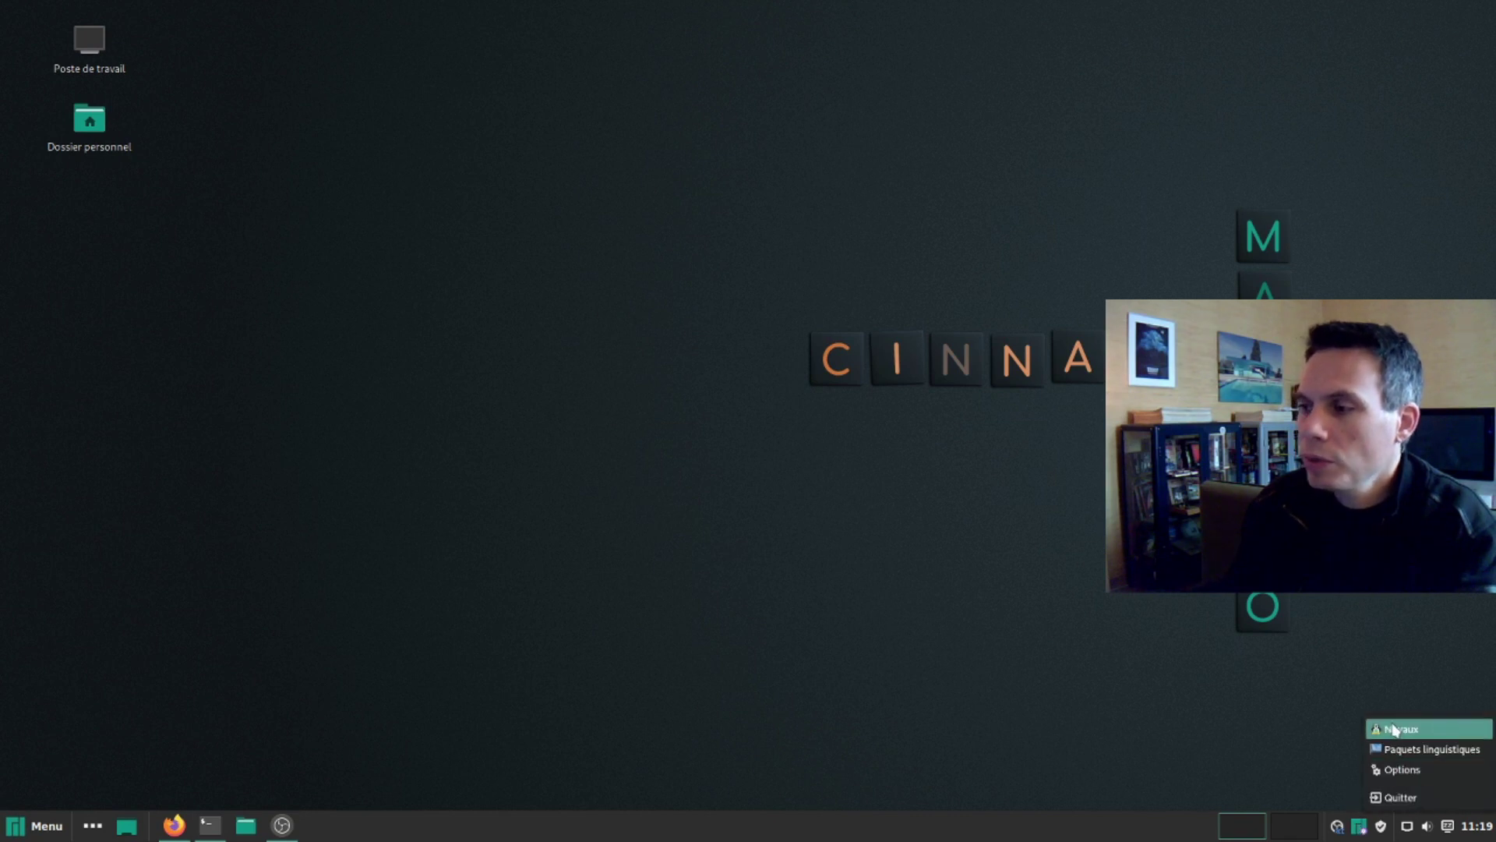
left_click(1382, 797)
right_click(1360, 826)
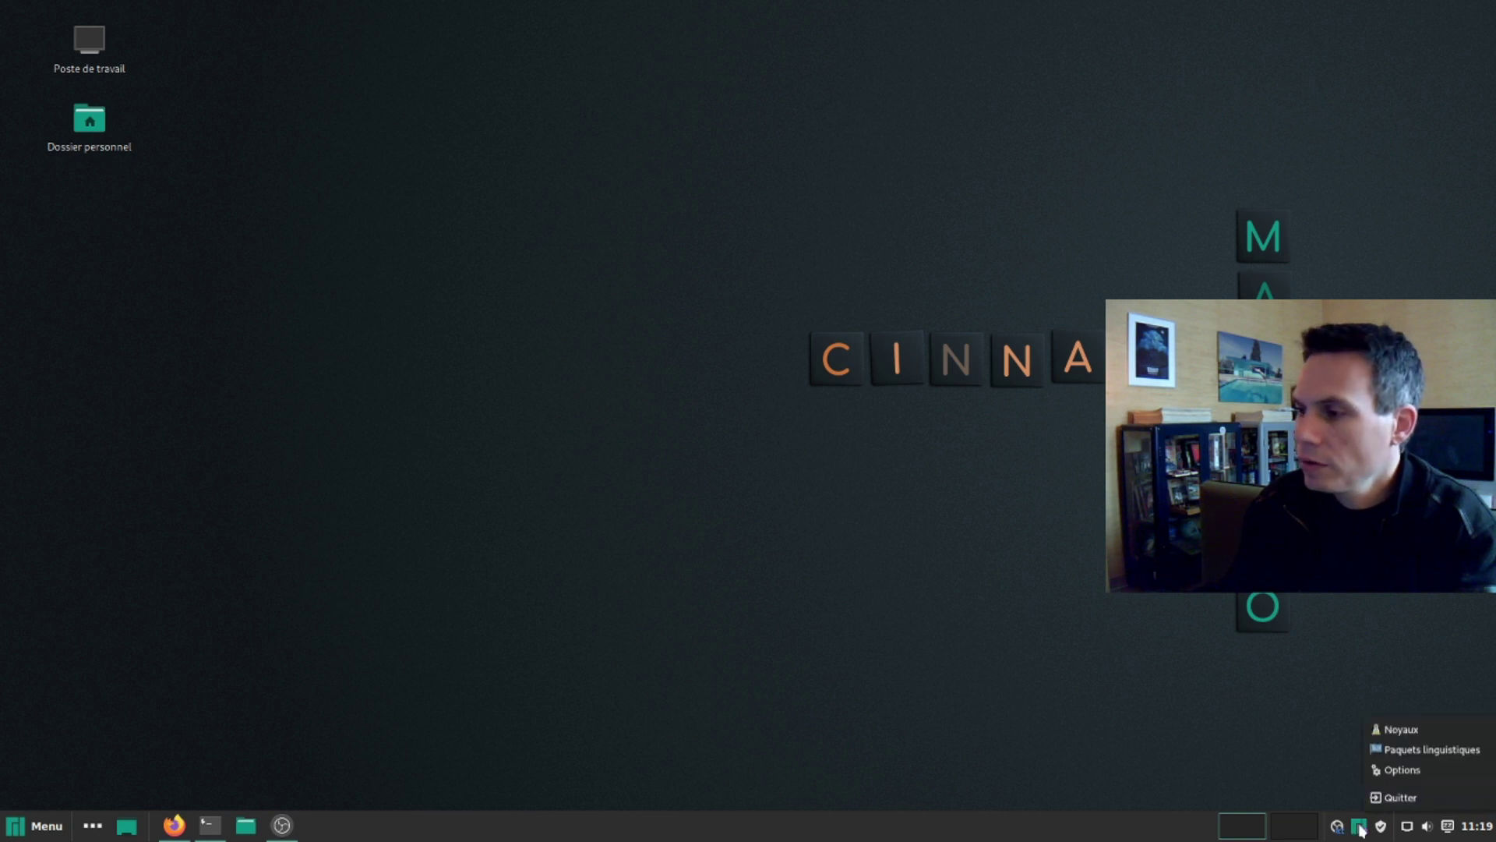
left_click(1399, 797)
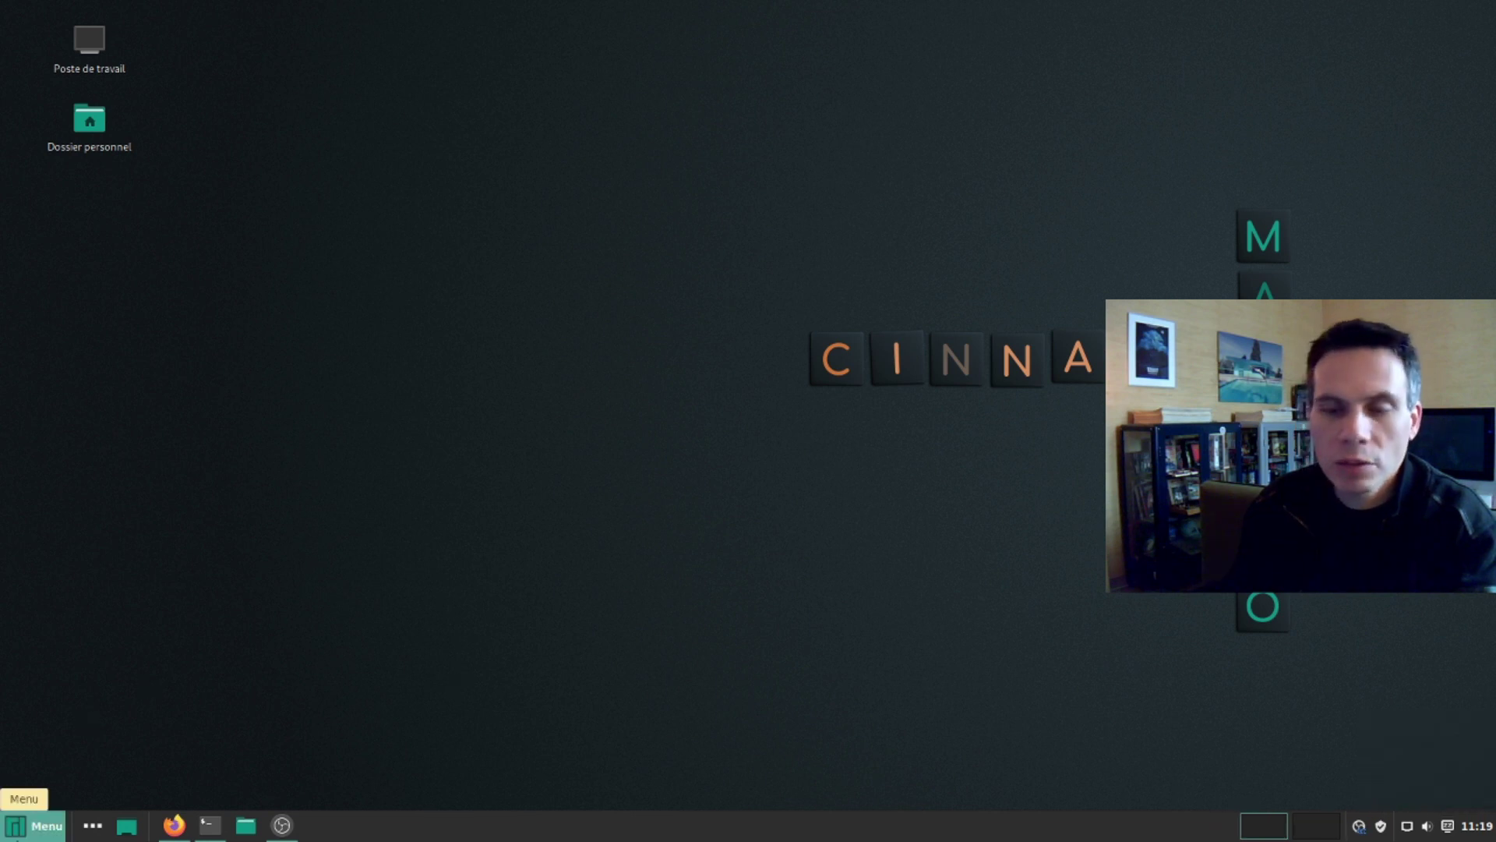
- Search the main menu for "manjaro" and open Manjaro Gestionnaire de paramètres
left_click(35, 825)
type("manjaro")
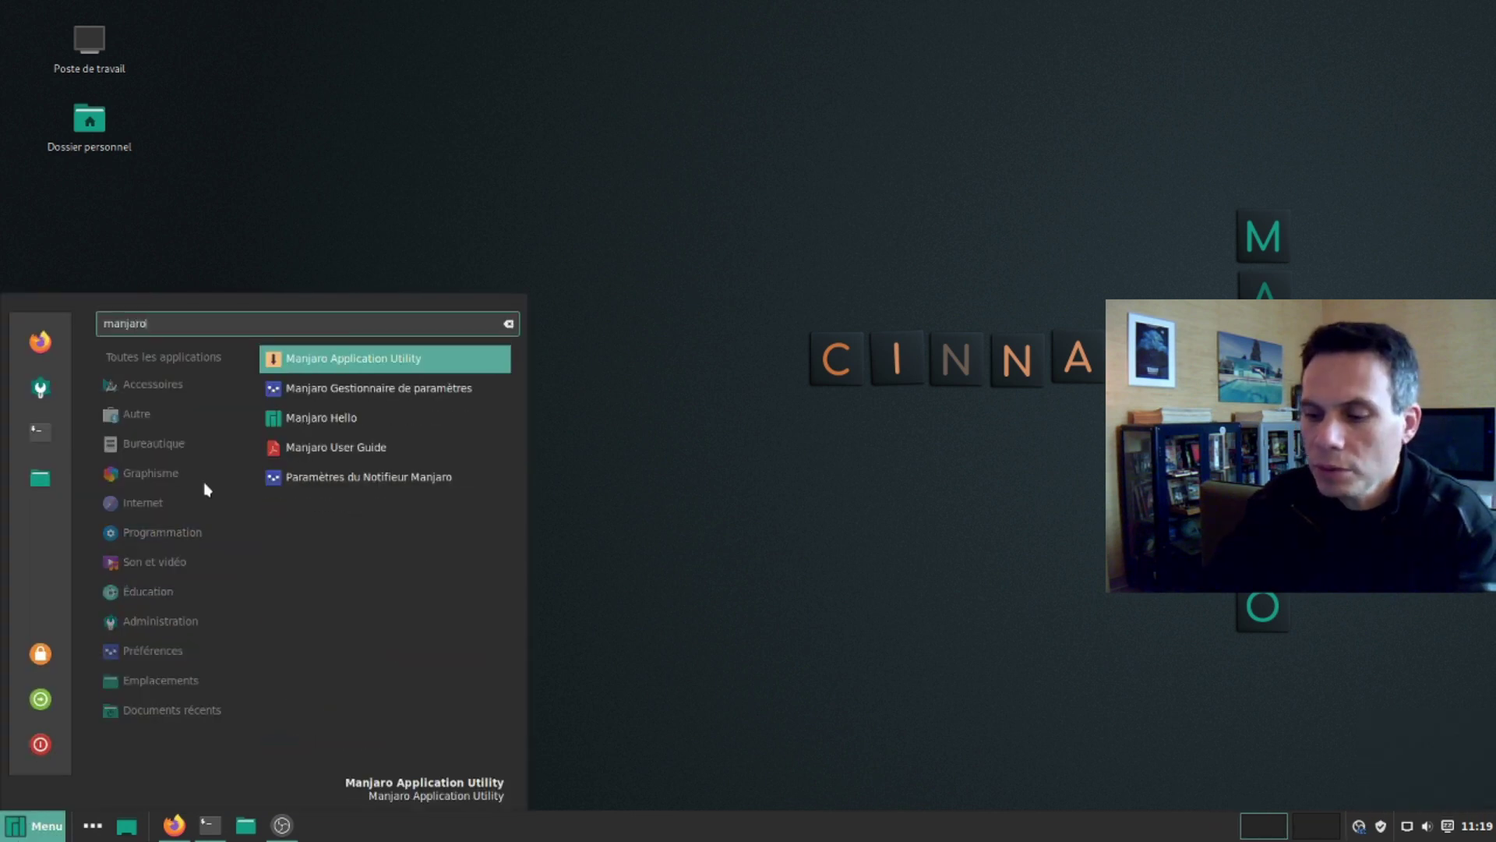
left_click(329, 390)
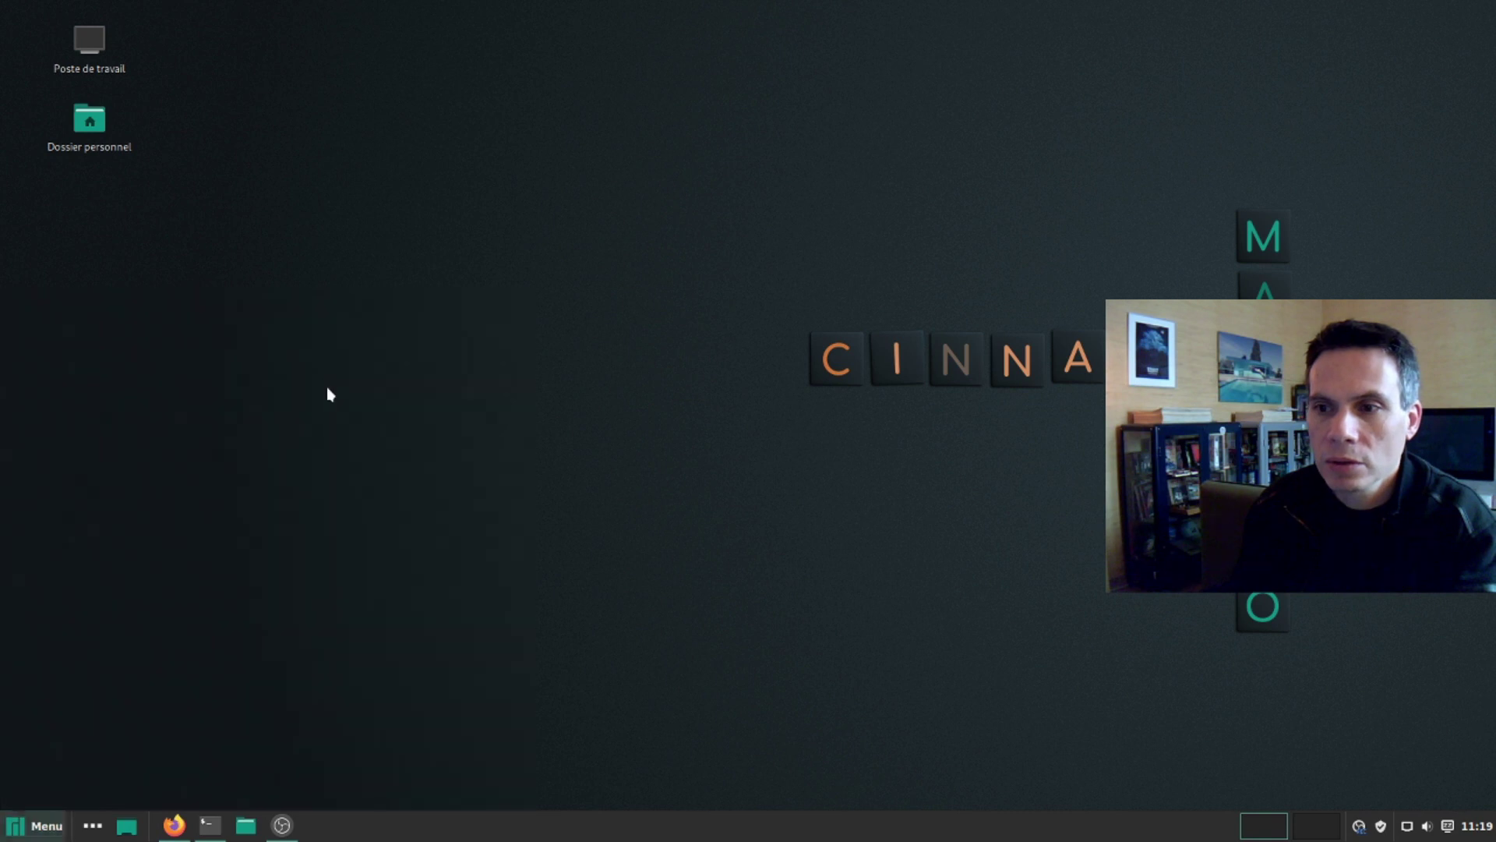
scroll(823, 480, "down", 2)
scroll(824, 481, "up", 2)
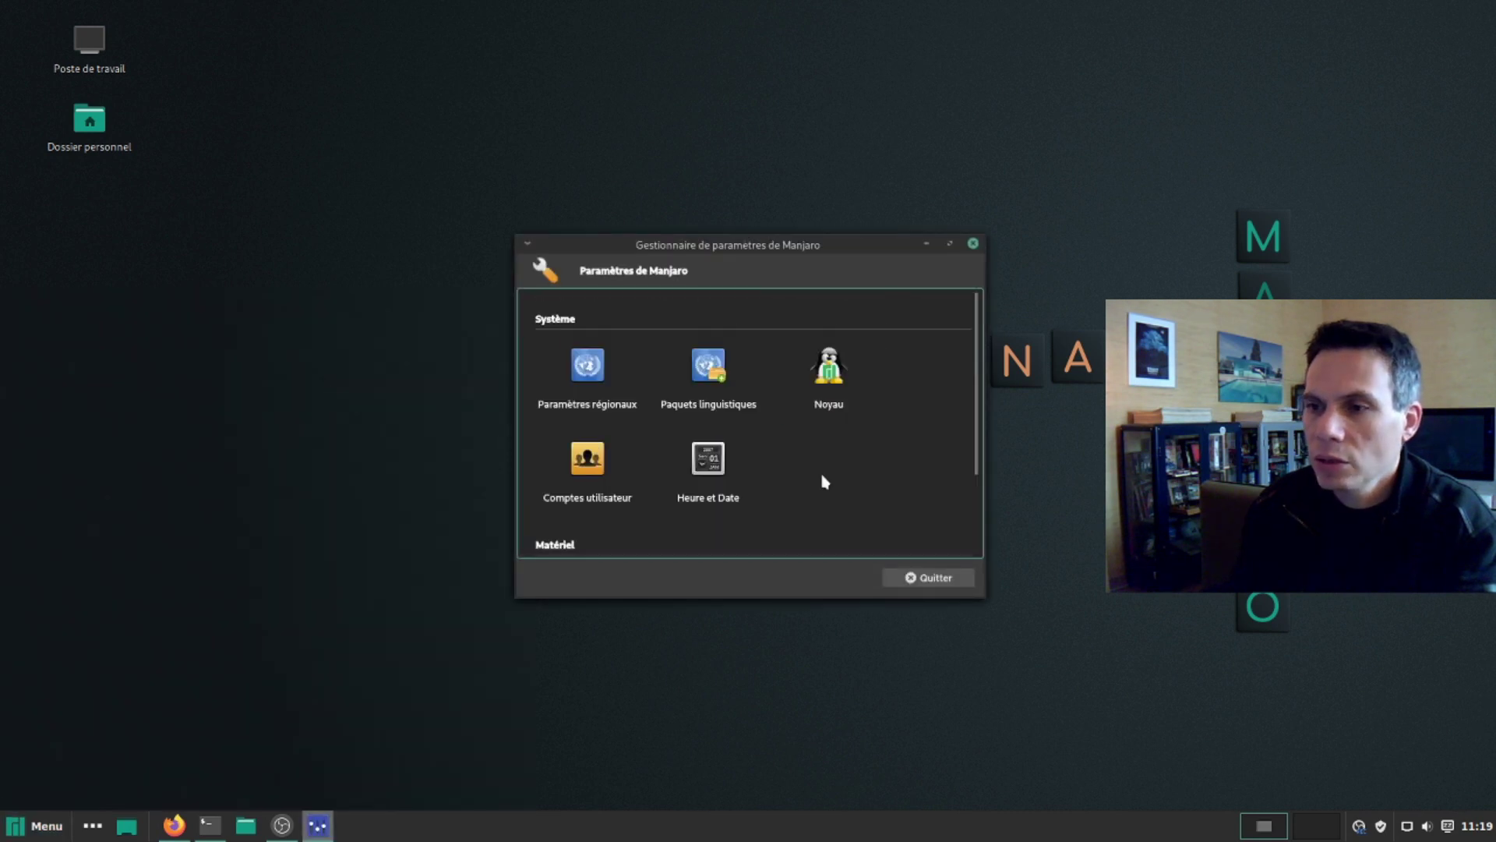
- Examine the Noyau page's list of Linux kernels, then return to all settings and look over the remaining categories
left_click(829, 382)
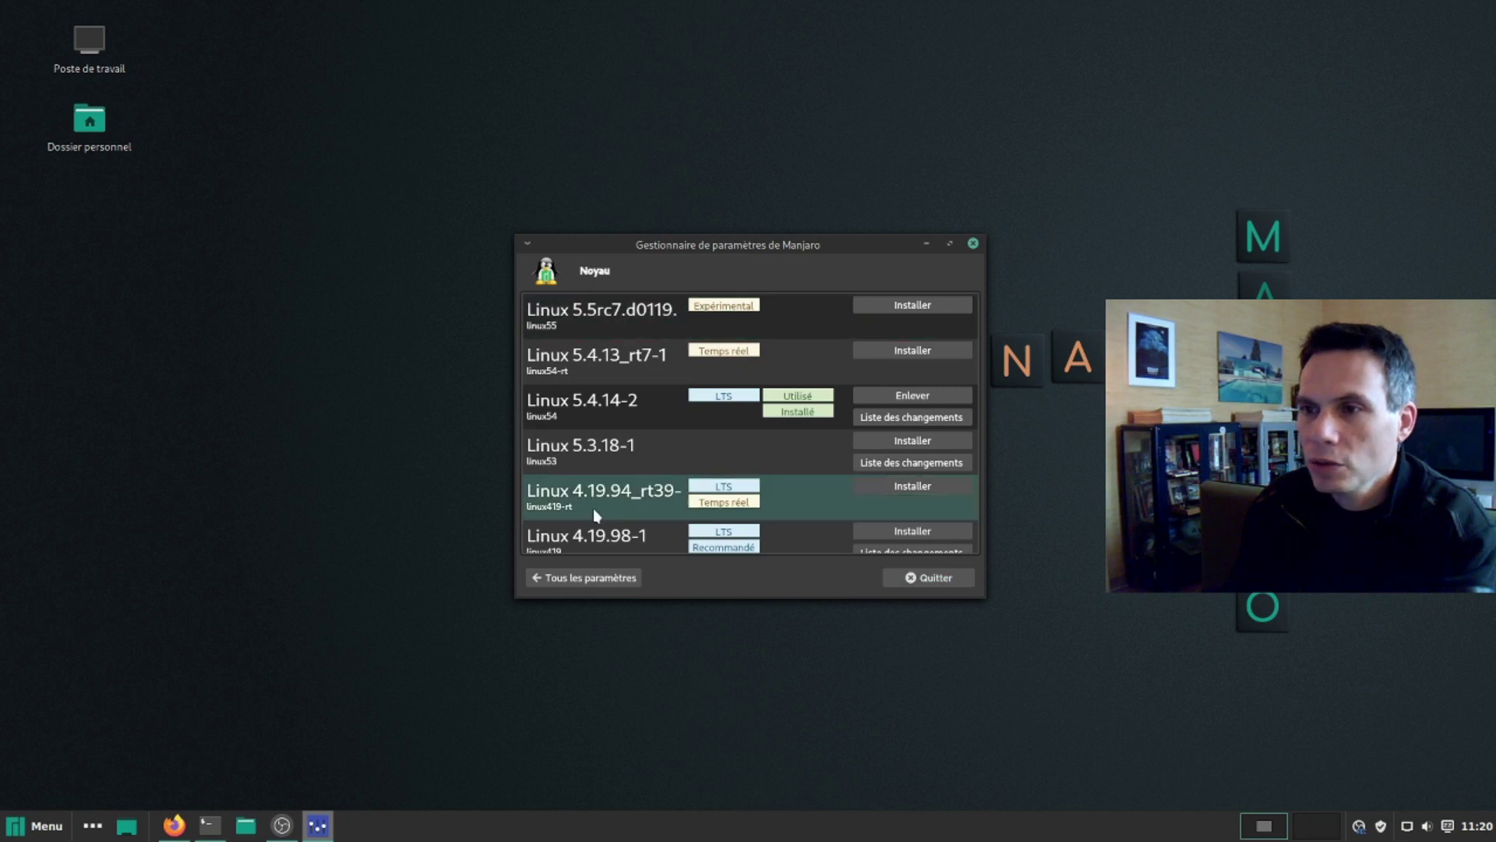
left_click(581, 579)
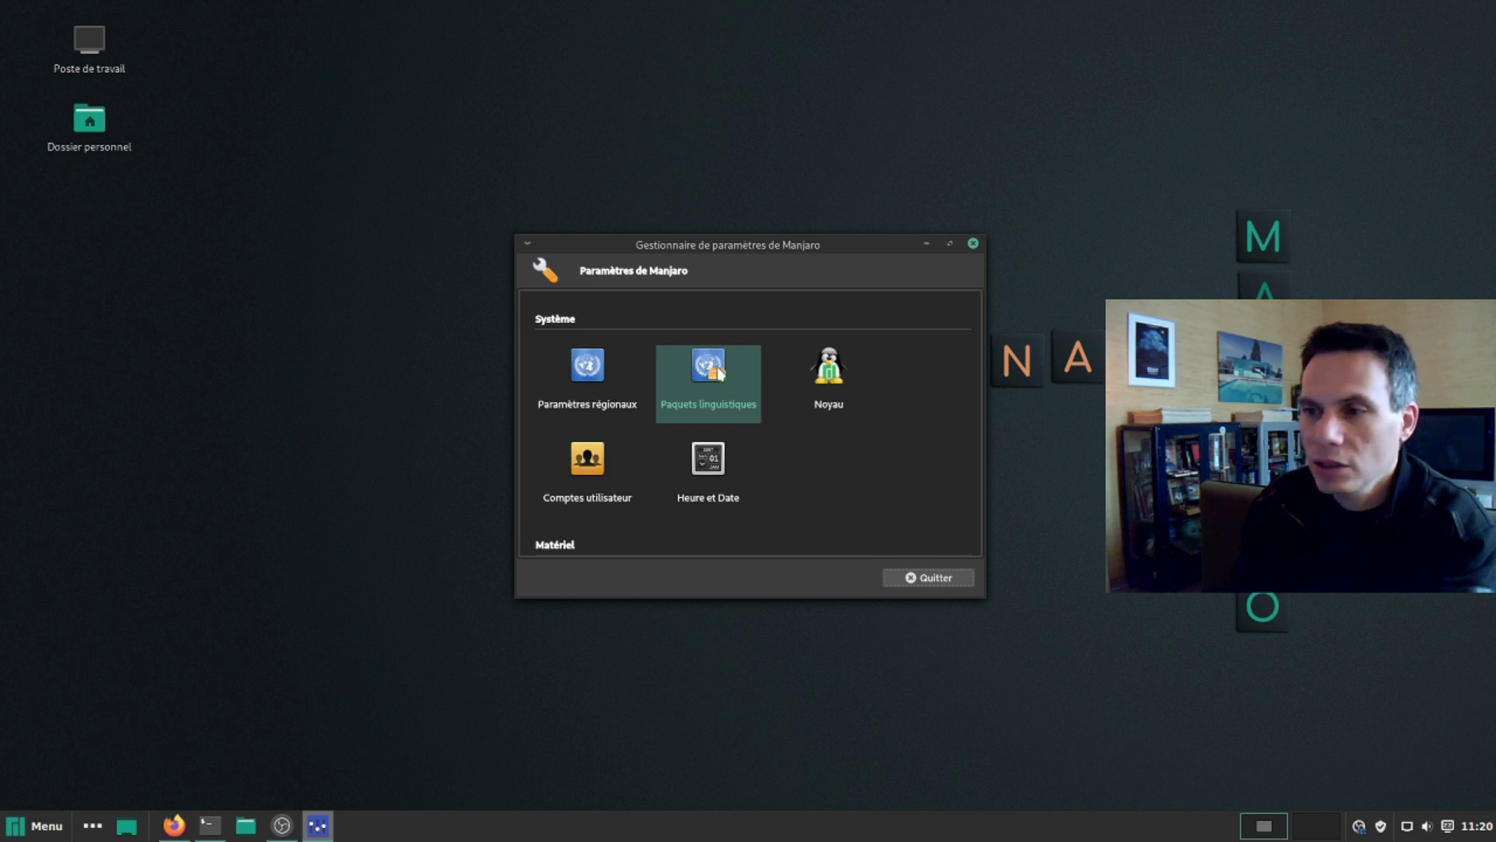
scroll(716, 375, "down", 3)
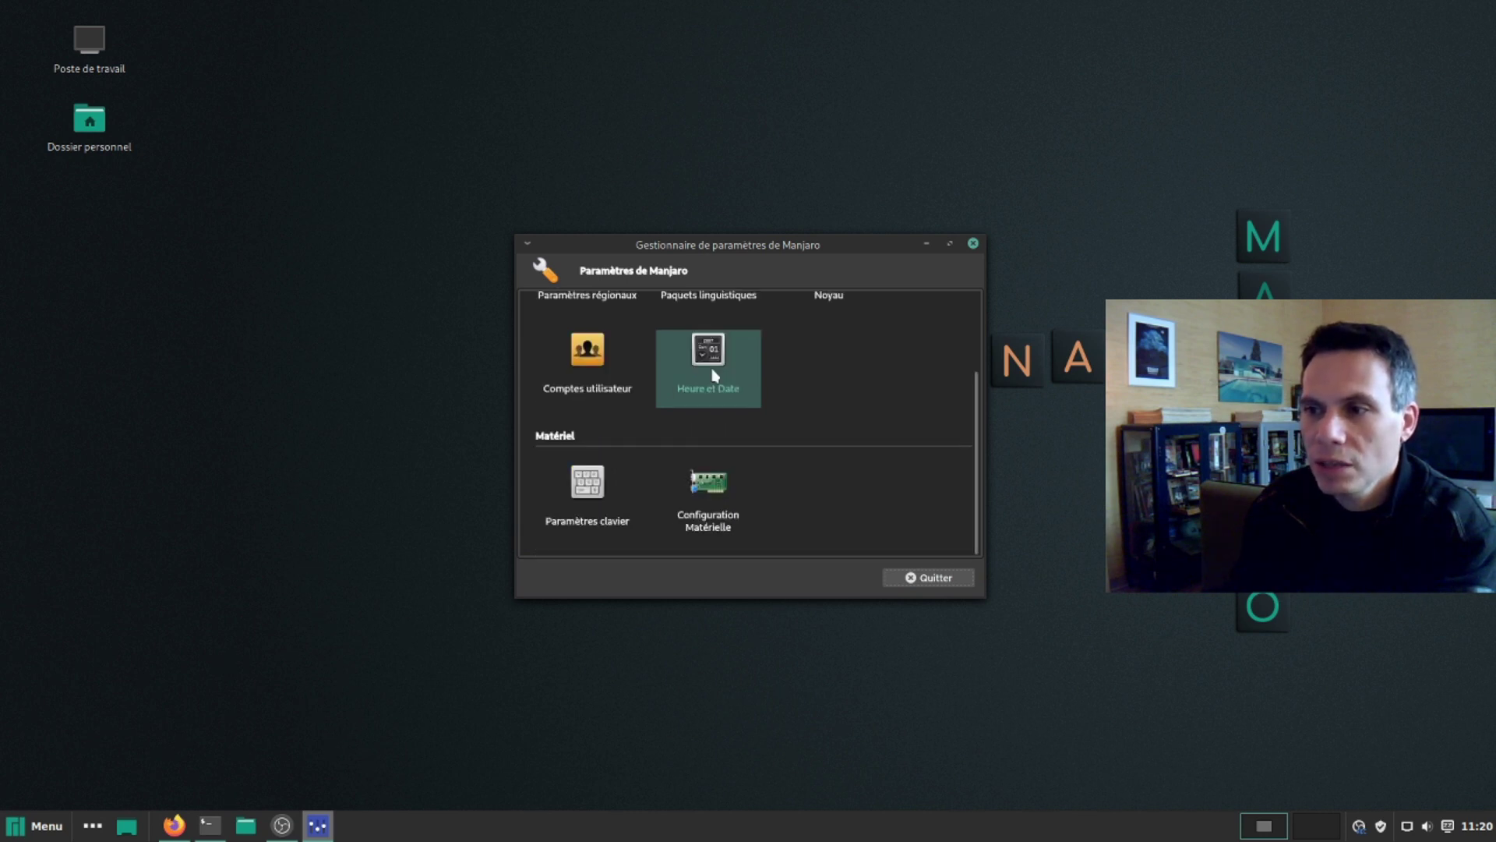
scroll(715, 374, "up", 3)
- Open Firefox, check the language of its application menu and close the browser
left_click(173, 826)
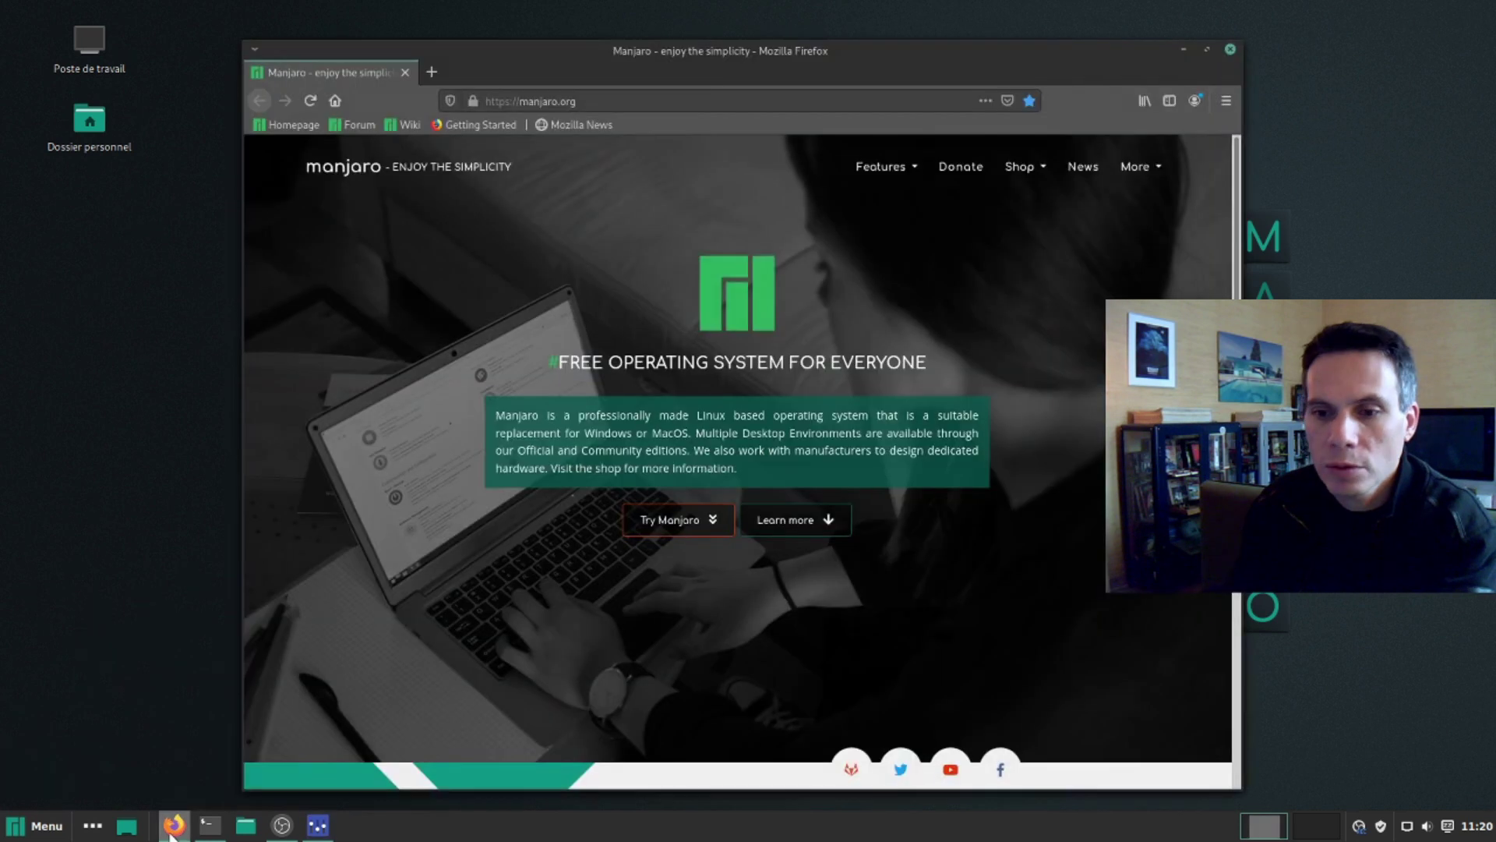
left_click(1226, 100)
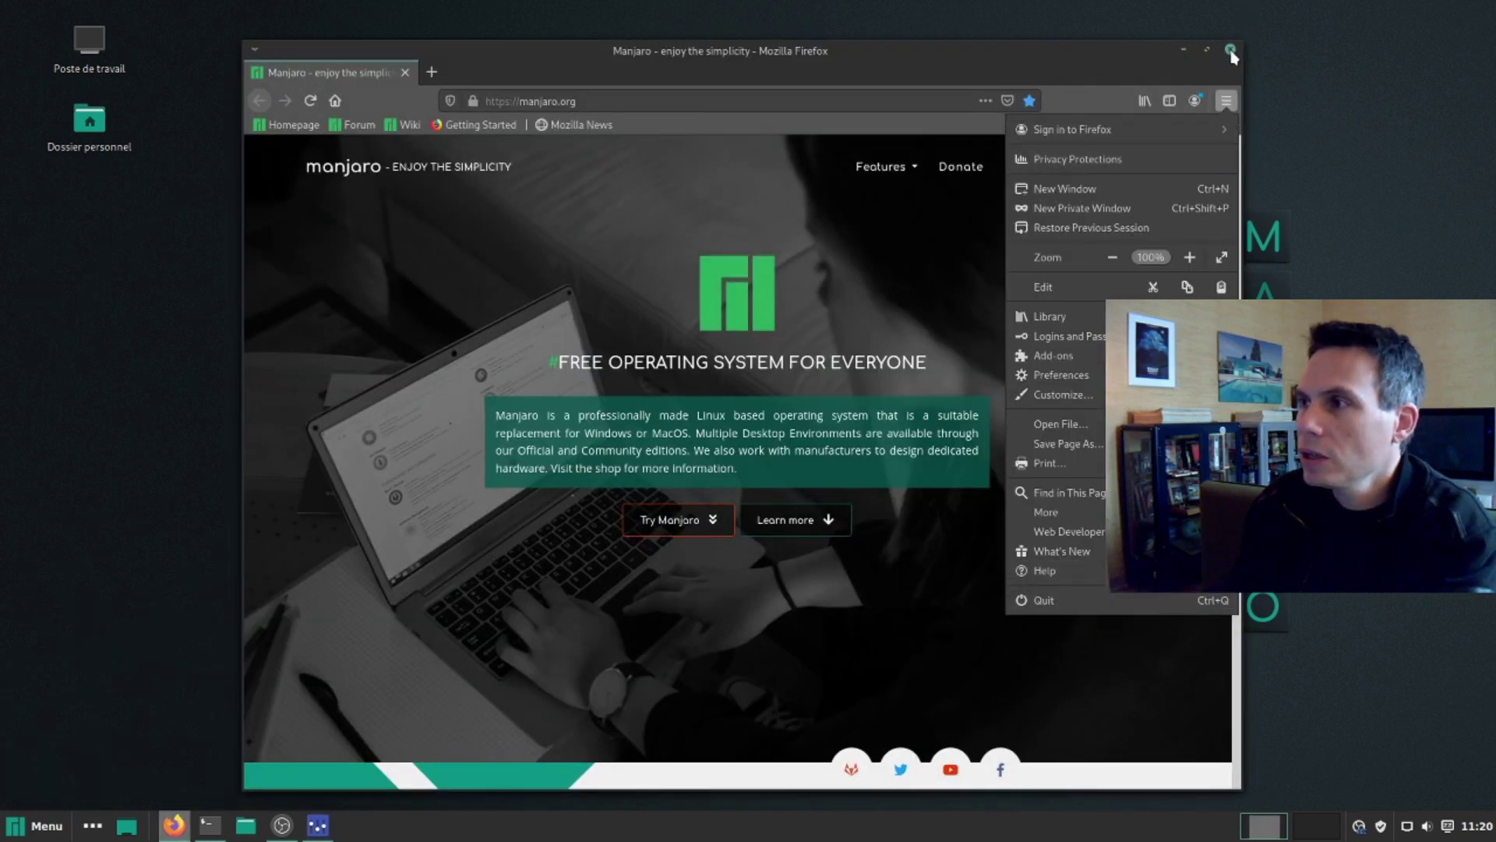
left_click(1233, 53)
left_click(1232, 53)
- Open LibreOffice Writer from the Bureautique category, check the language of its menus and close it
left_click(35, 826)
left_click(152, 473)
left_click(154, 443)
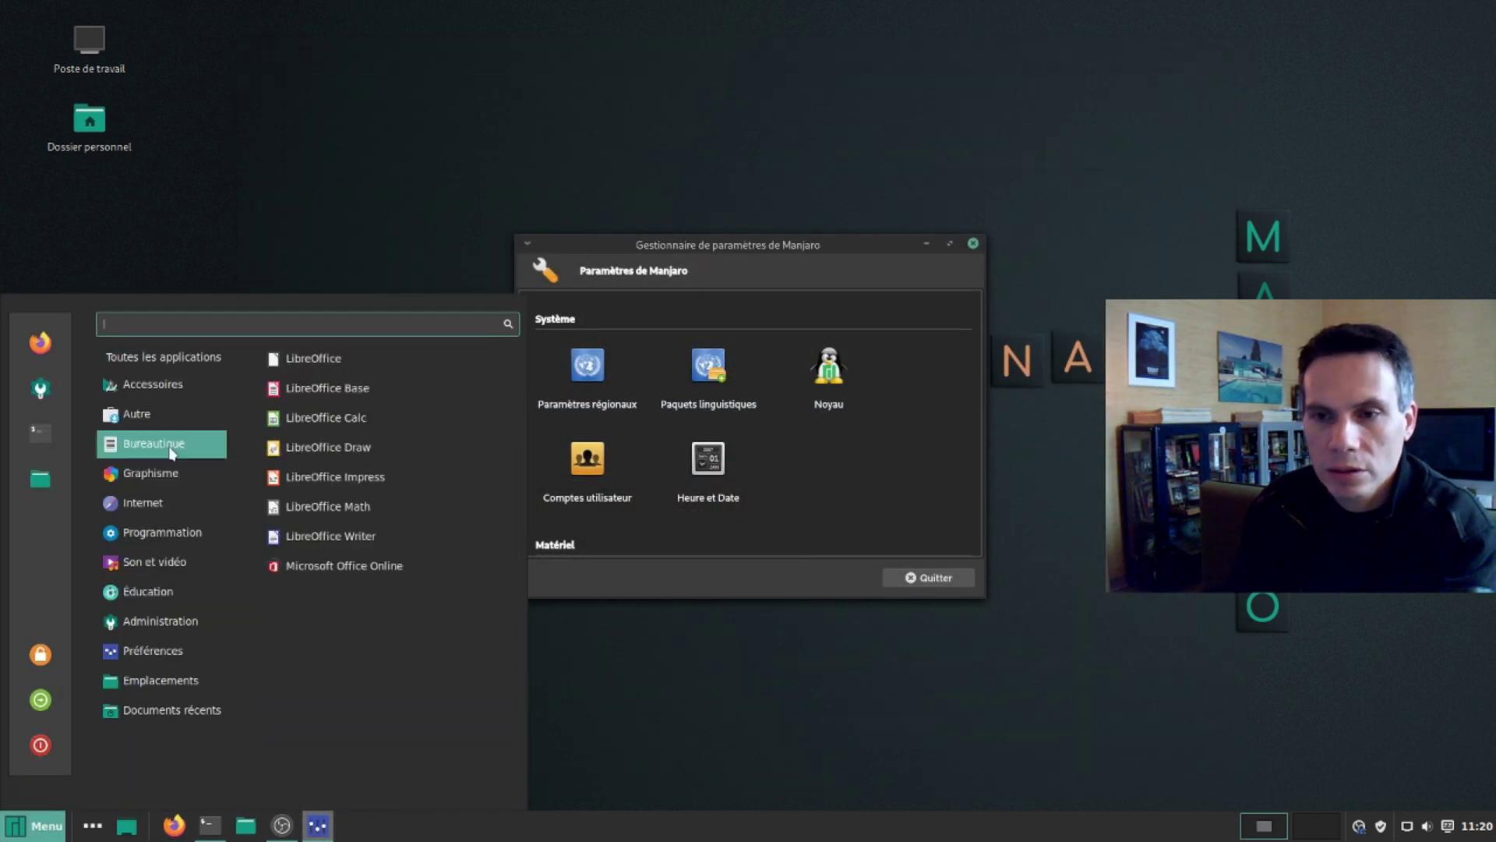
left_click(304, 536)
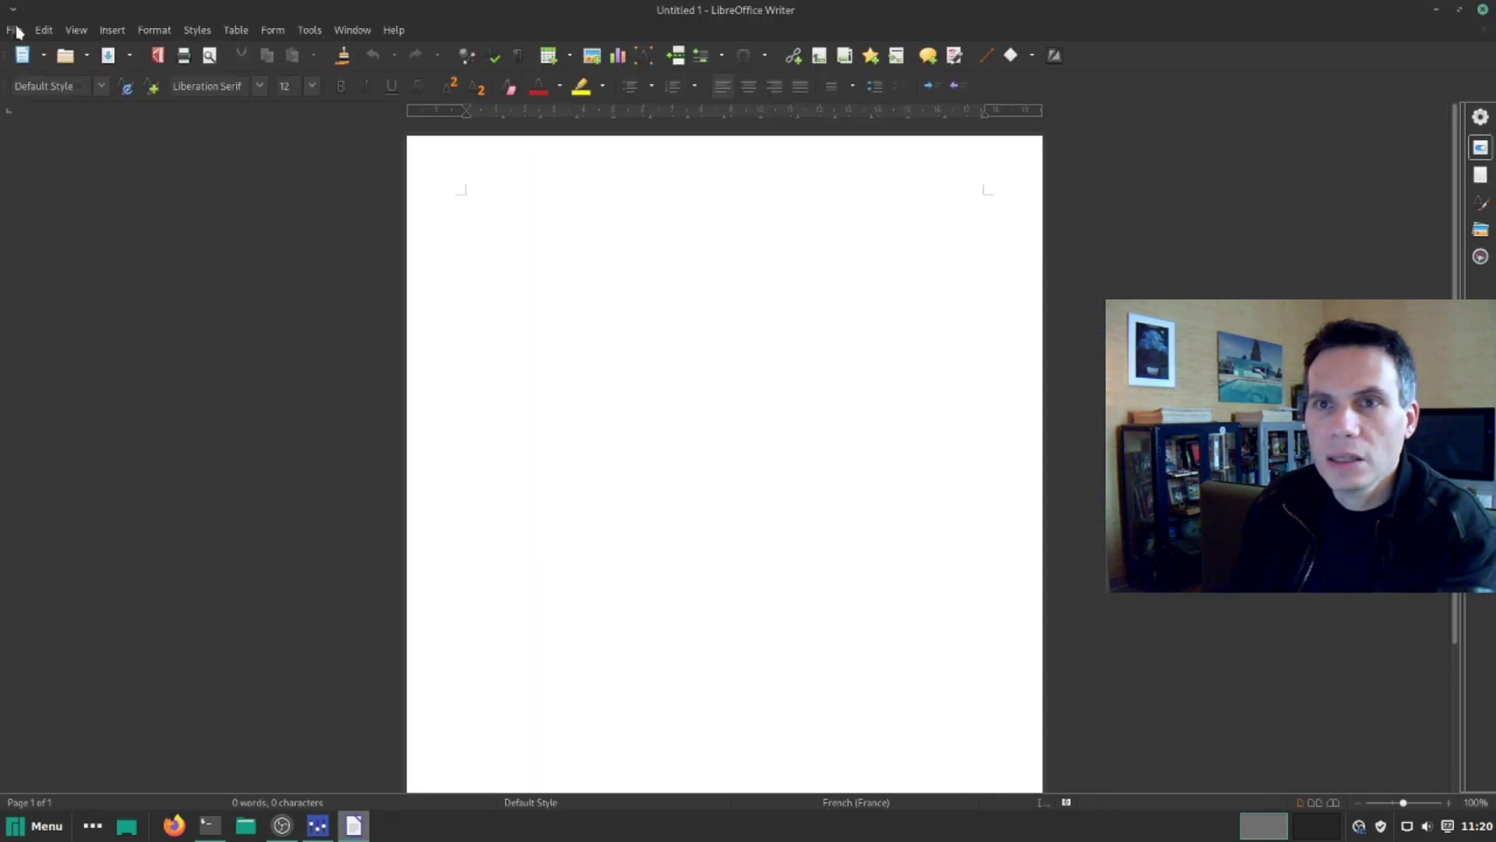
left_click(16, 30)
mouse_move(44, 30)
left_click(1485, 12)
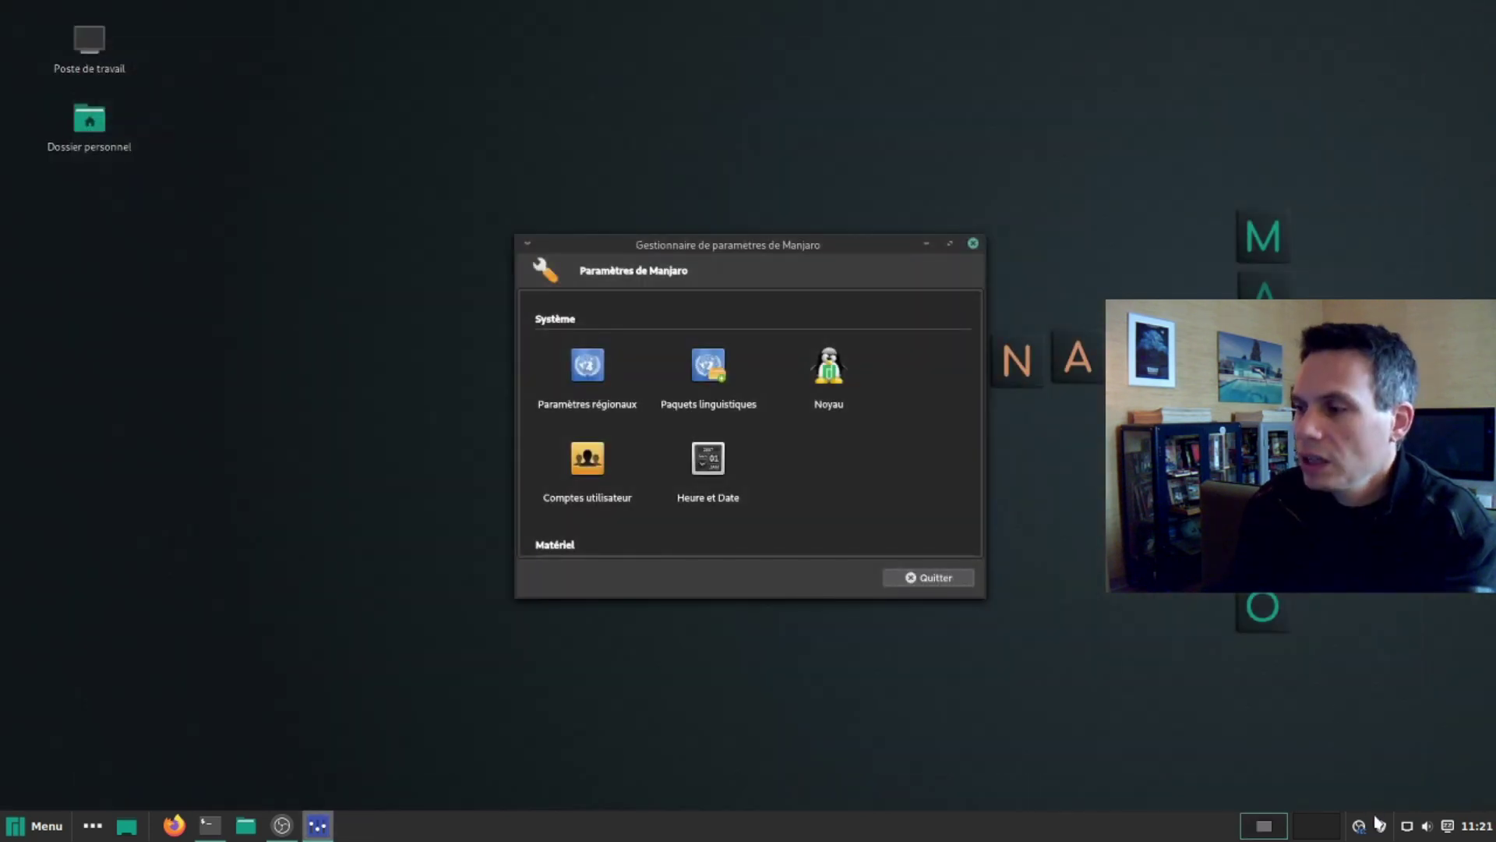
- Open the software manager, look over the recommended applications and close it
left_click(1382, 827)
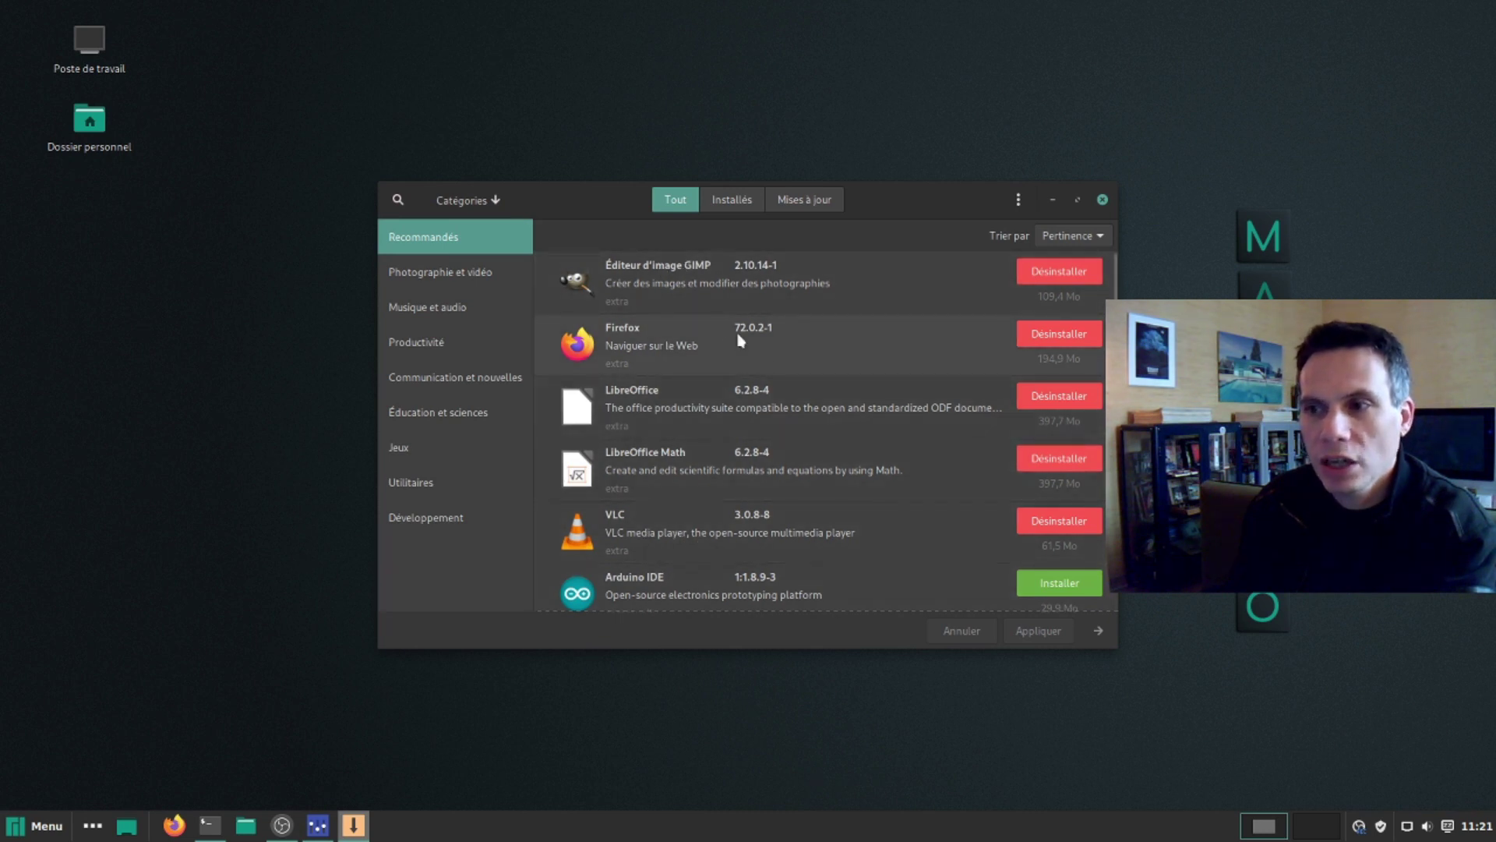
left_click(1102, 200)
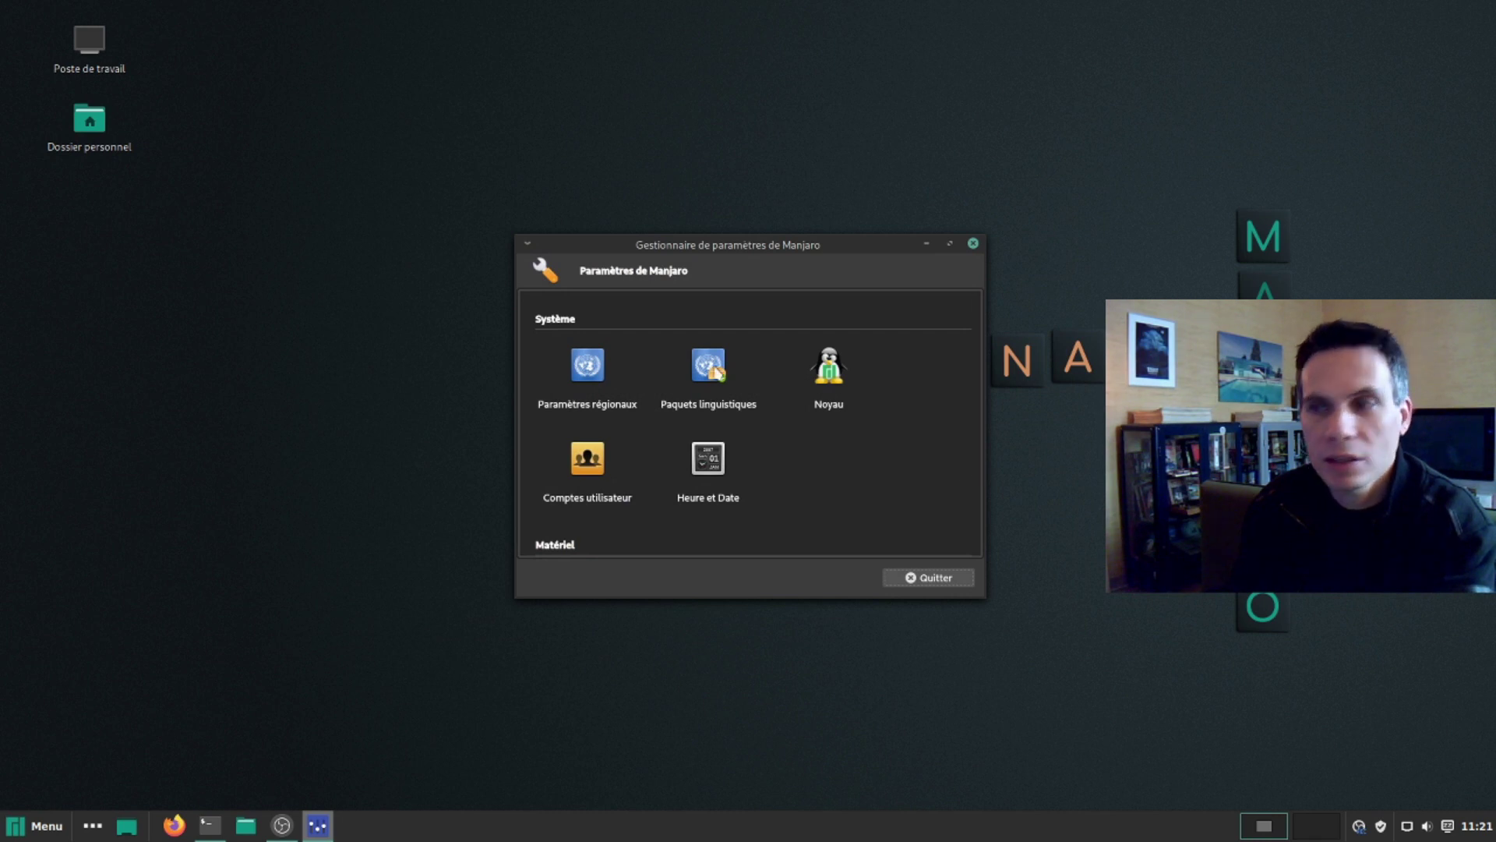
- Install the available global, en_US and fr_FR language packages, authenticating with the account password, and quit the settings manager
left_click(712, 378)
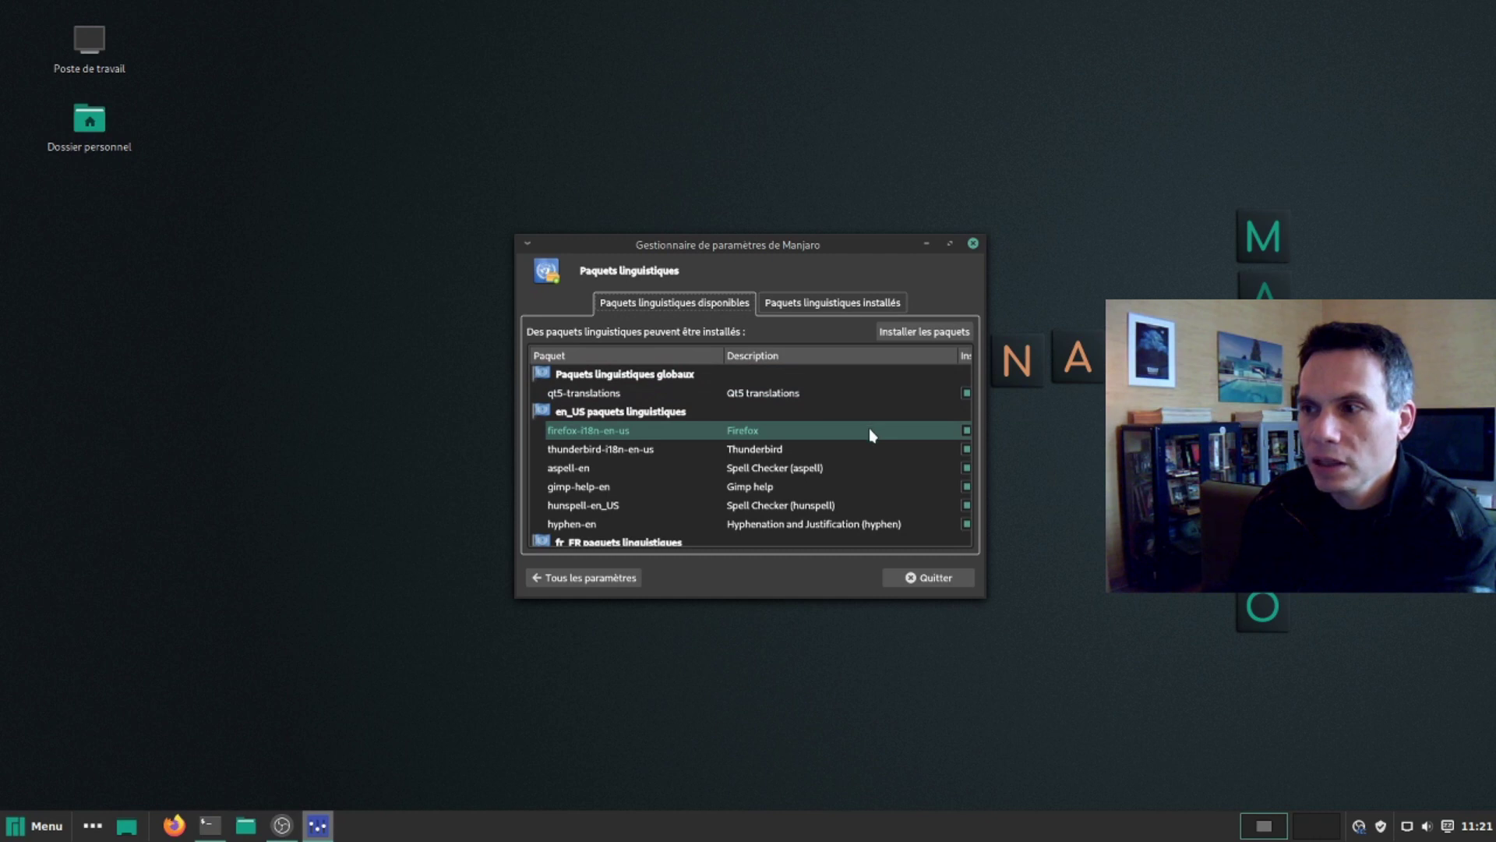
scroll(868, 428, "down", 2)
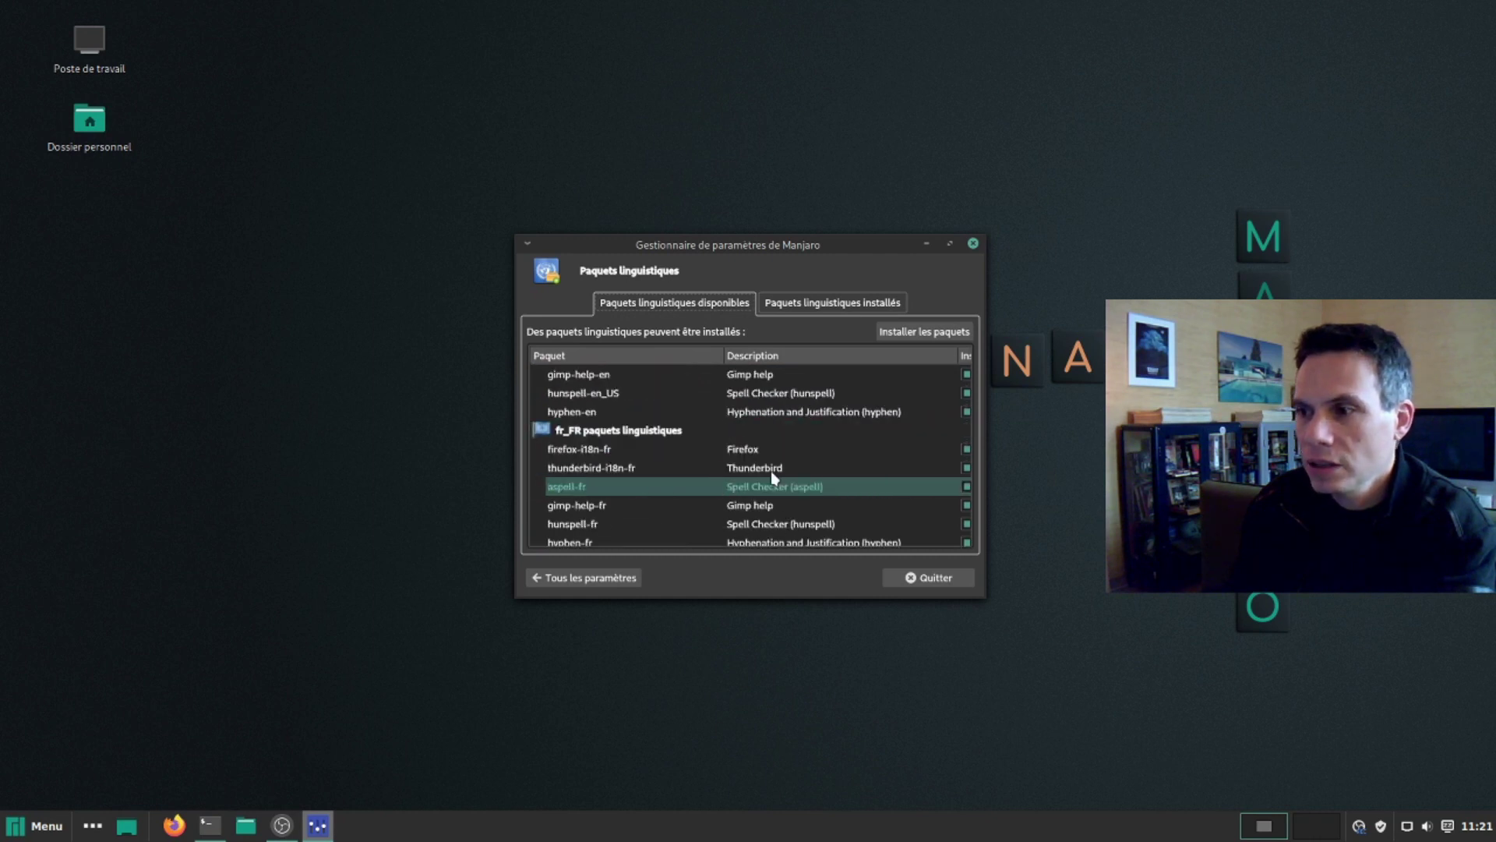
scroll(674, 459, "down", 1)
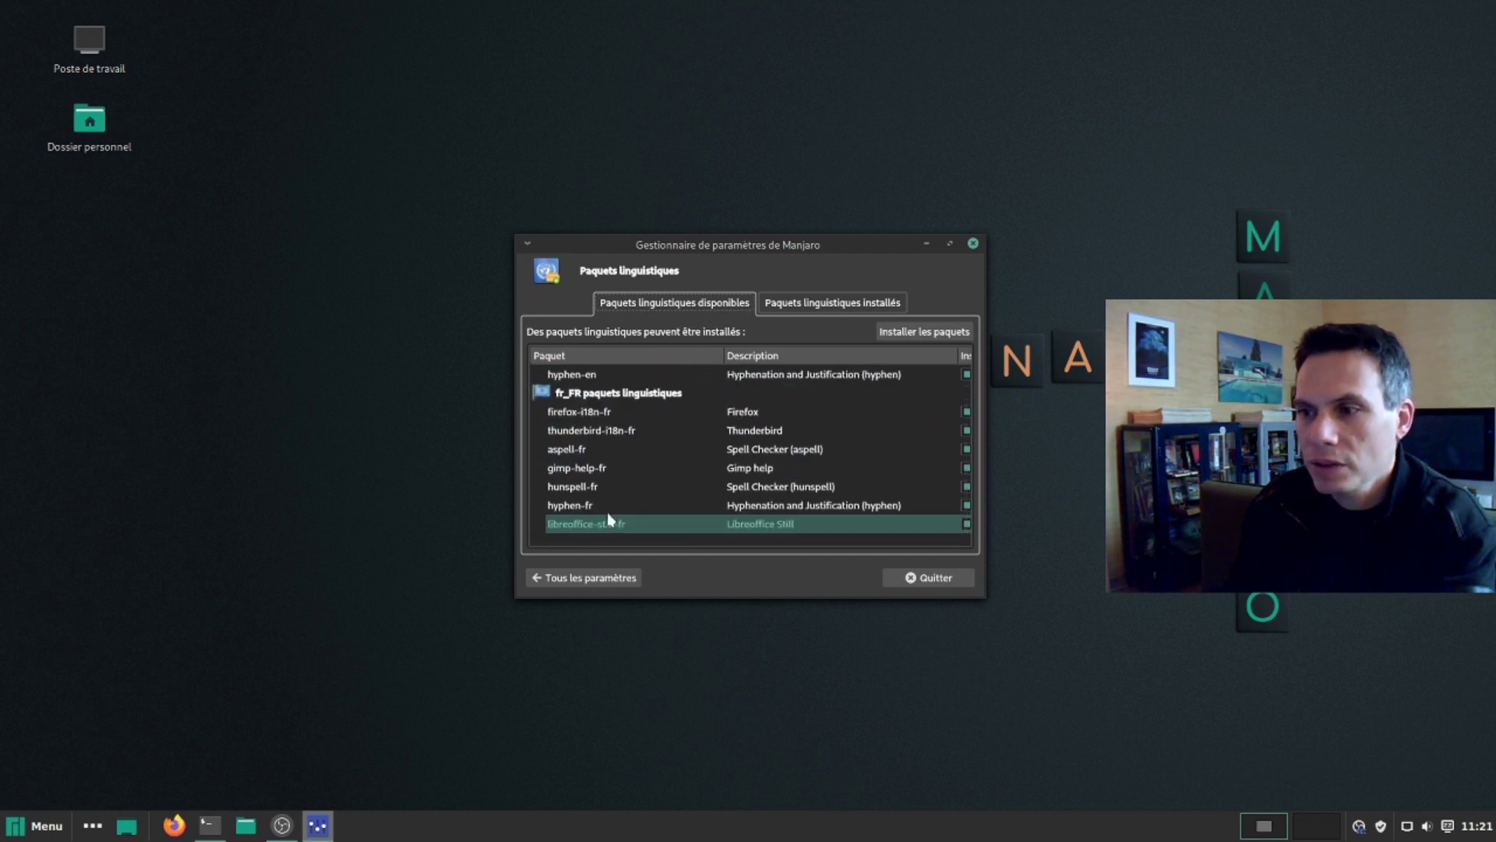
left_click(920, 333)
left_click(793, 433)
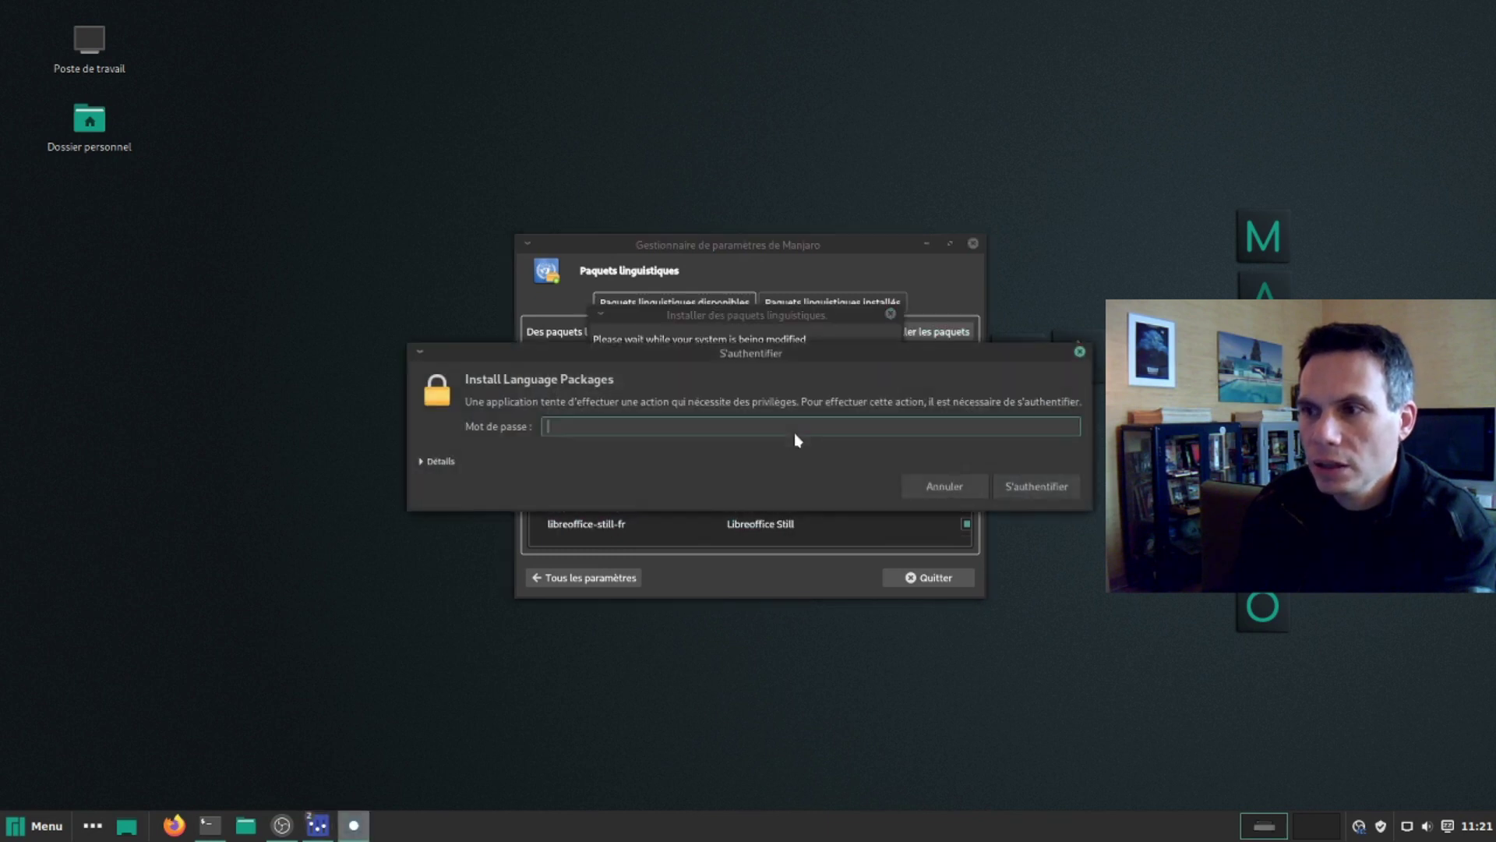
type("•••••••")
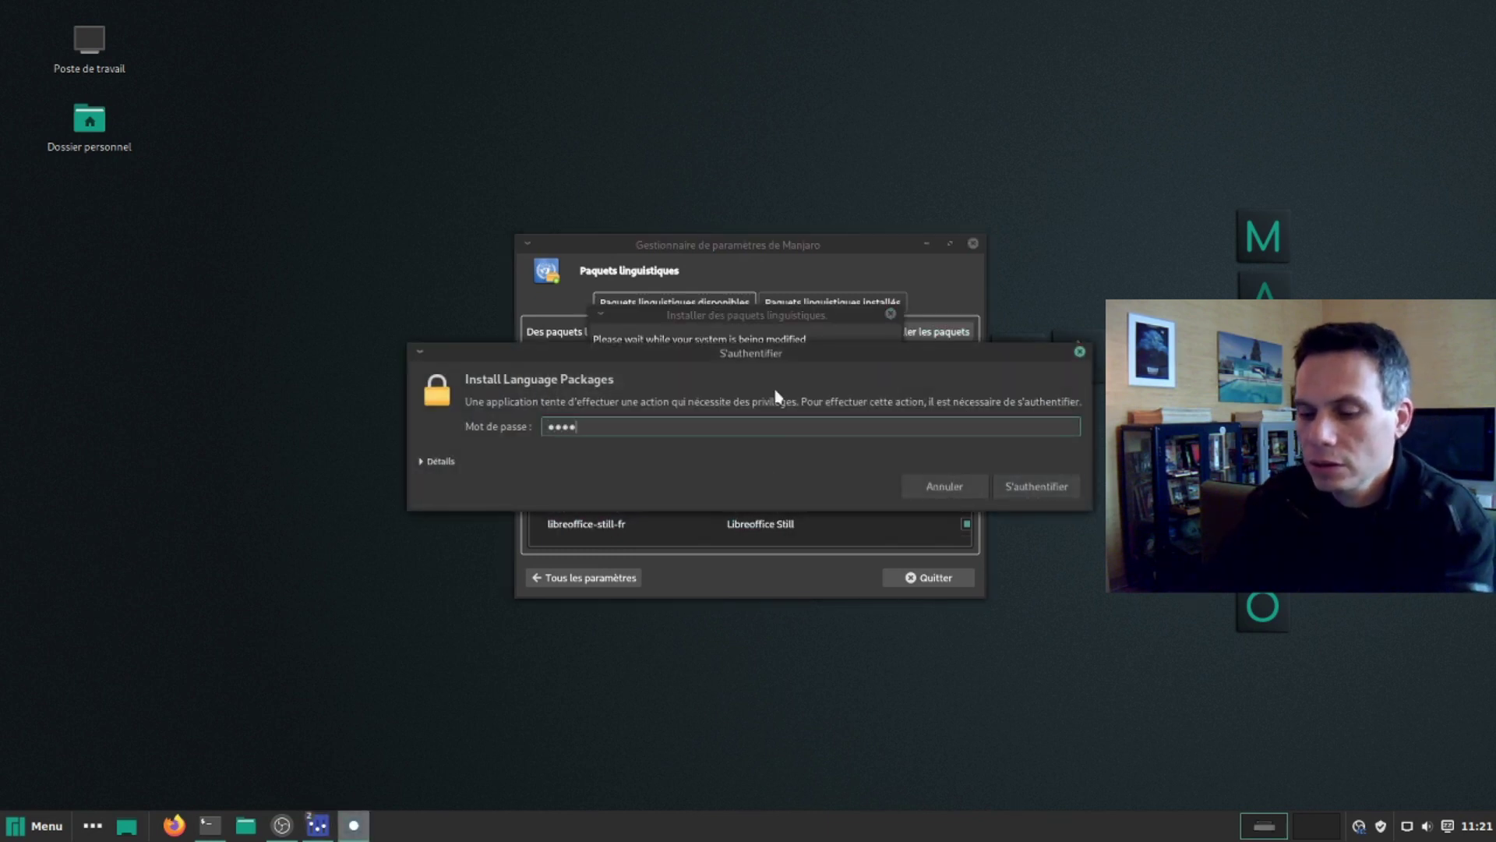
key("Return")
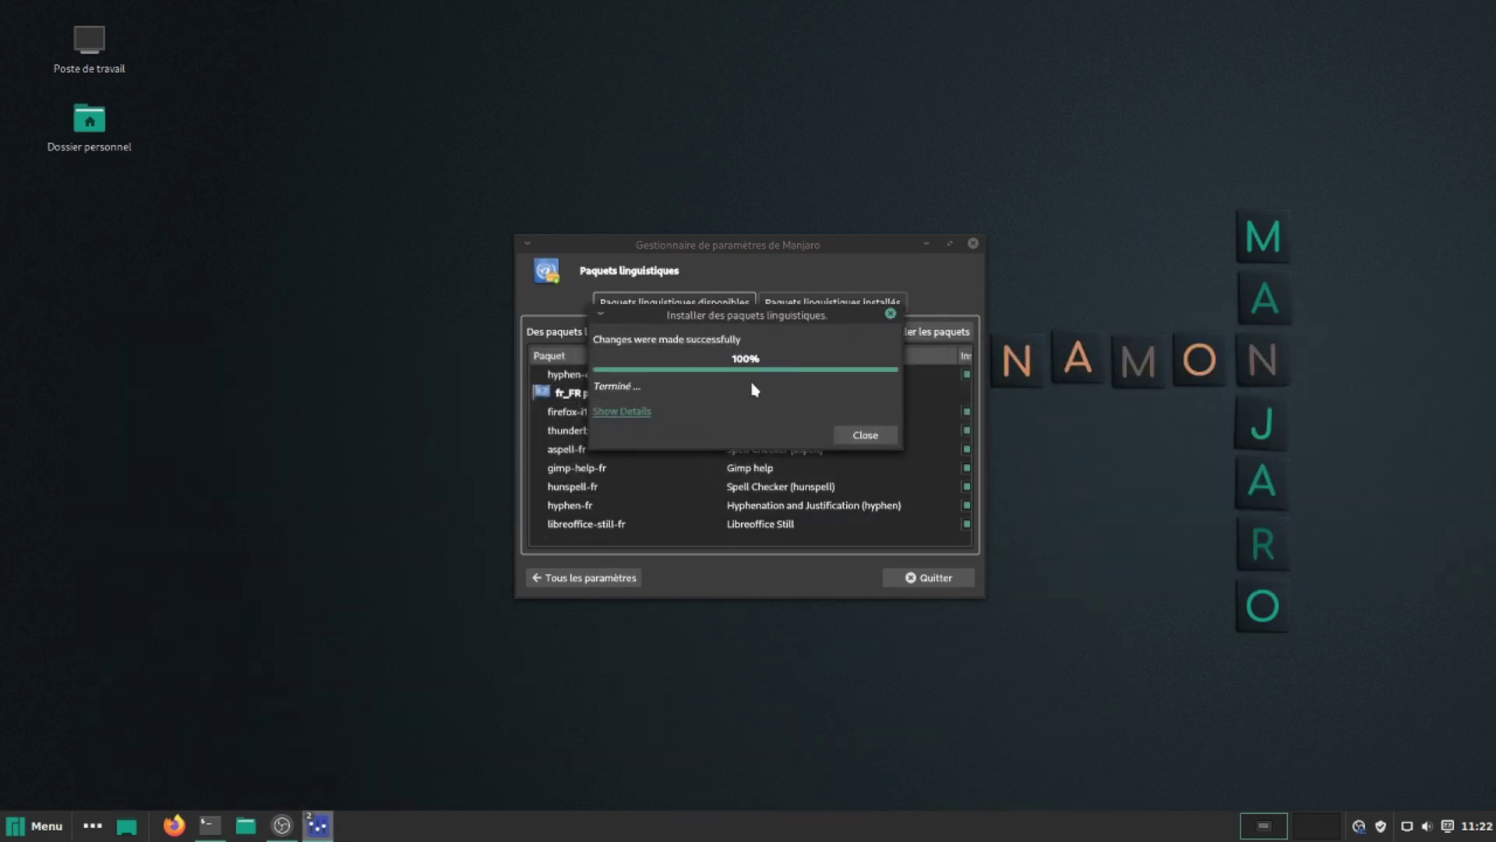
left_click(865, 435)
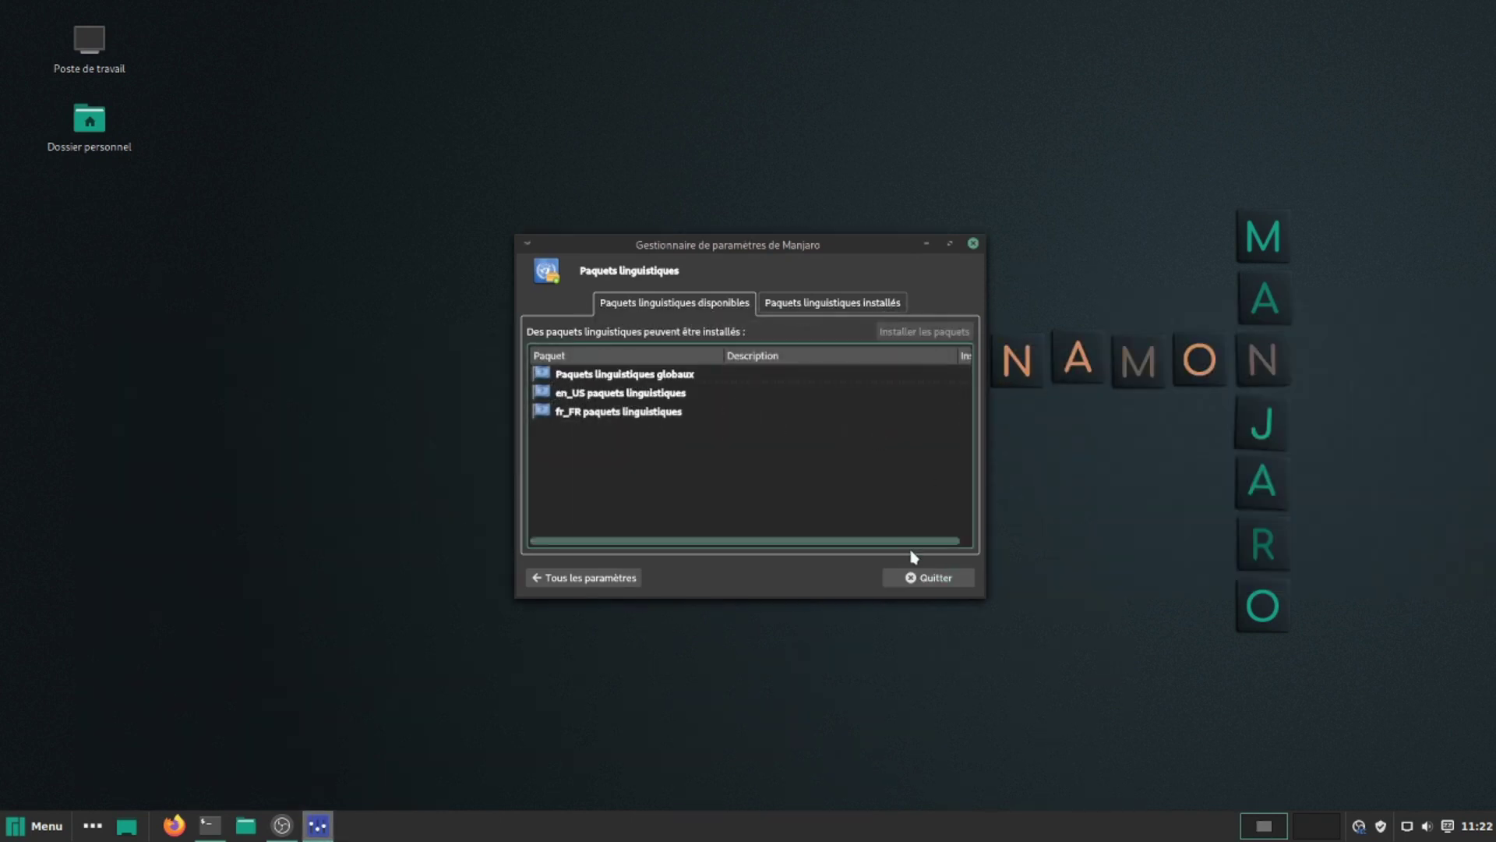
left_click(921, 577)
- Open LibreOffice Writer, check the language of its menus and close it
key("super")
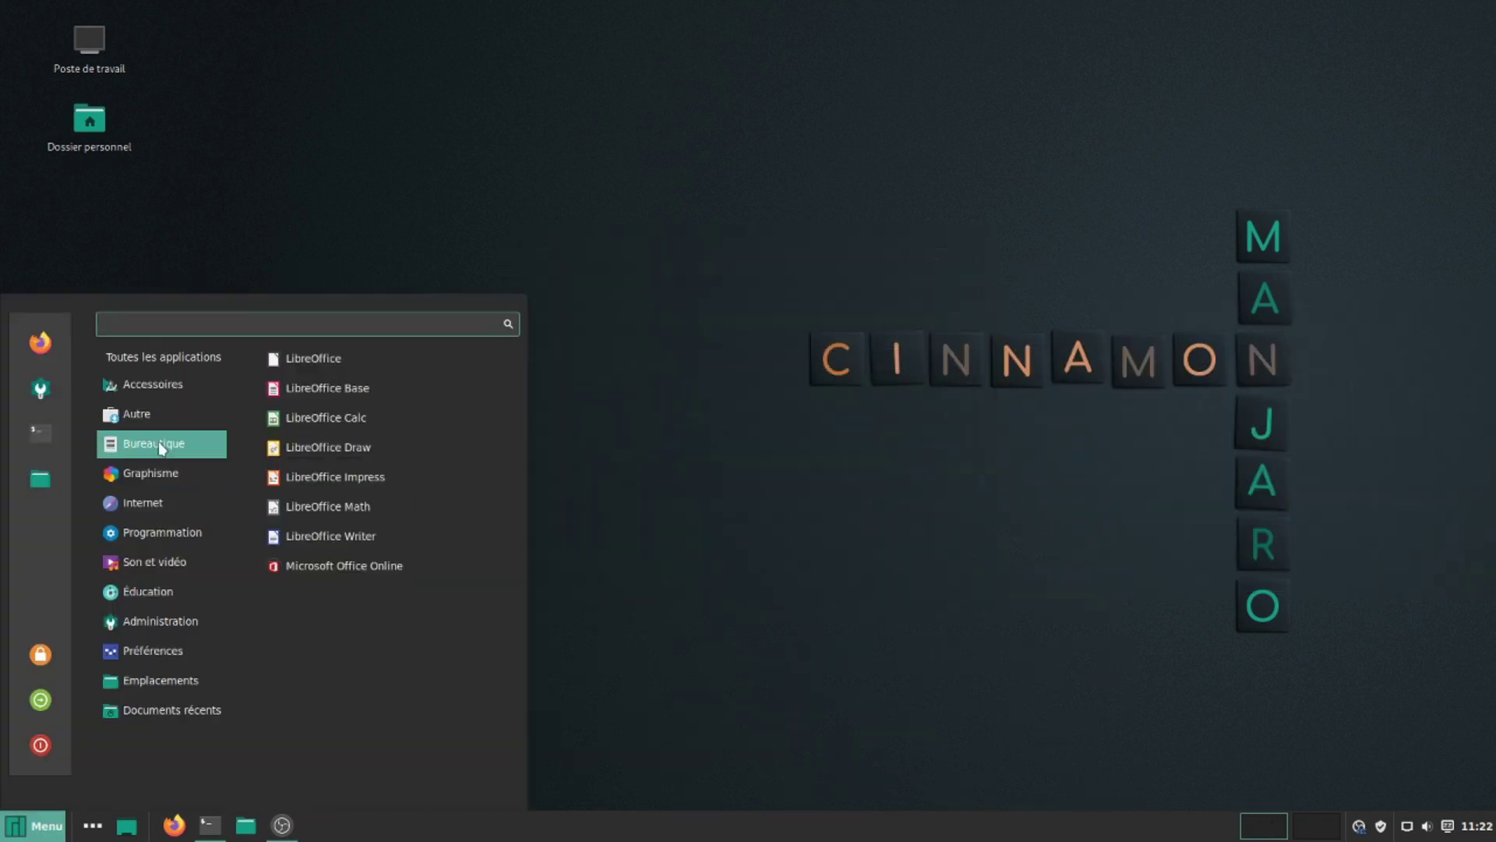
left_click(303, 535)
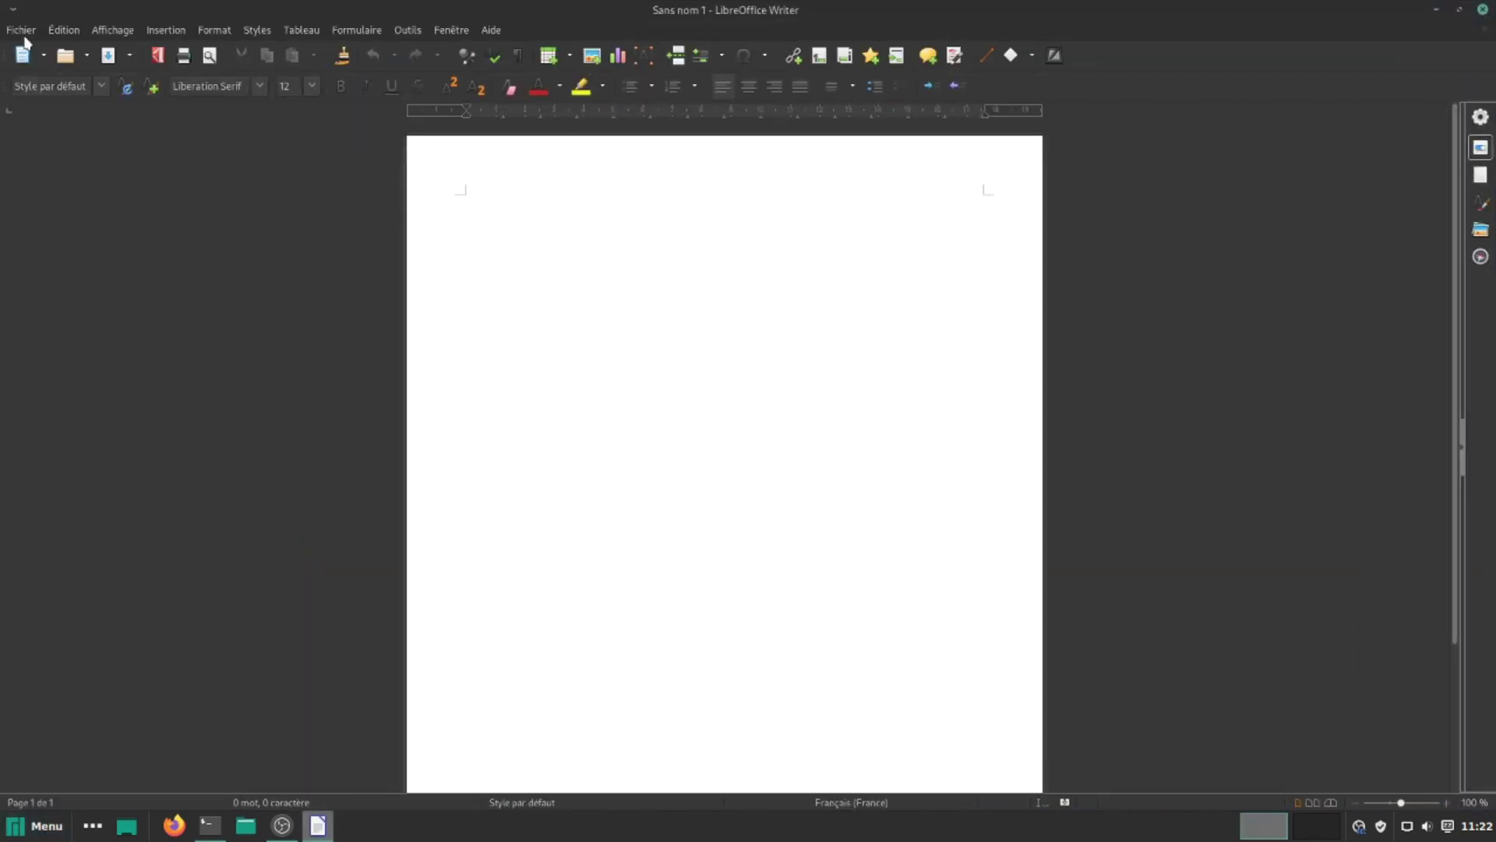
left_click(17, 31)
mouse_move(215, 31)
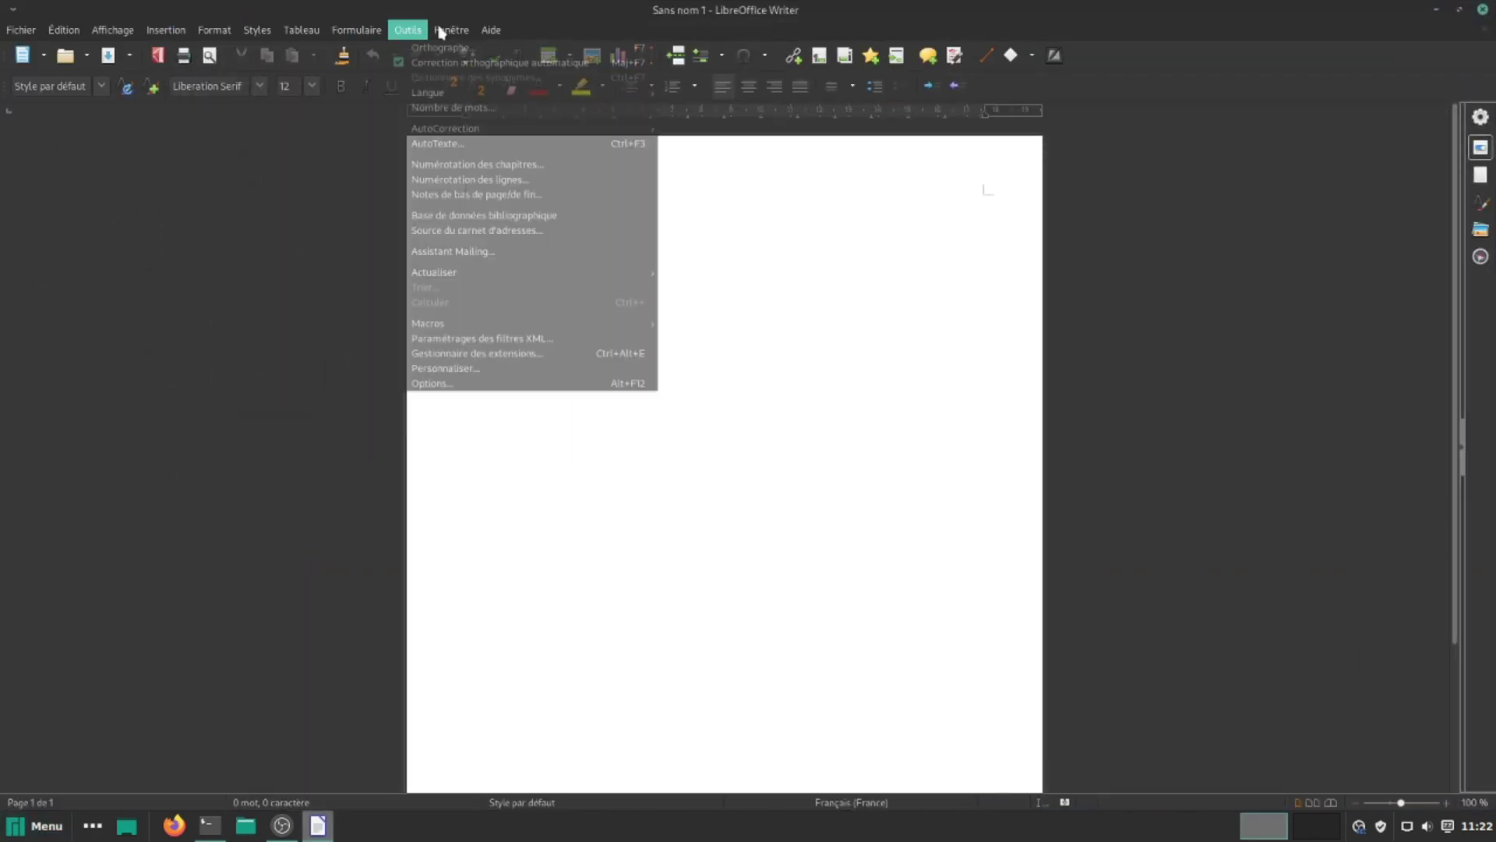
left_click(1487, 11)
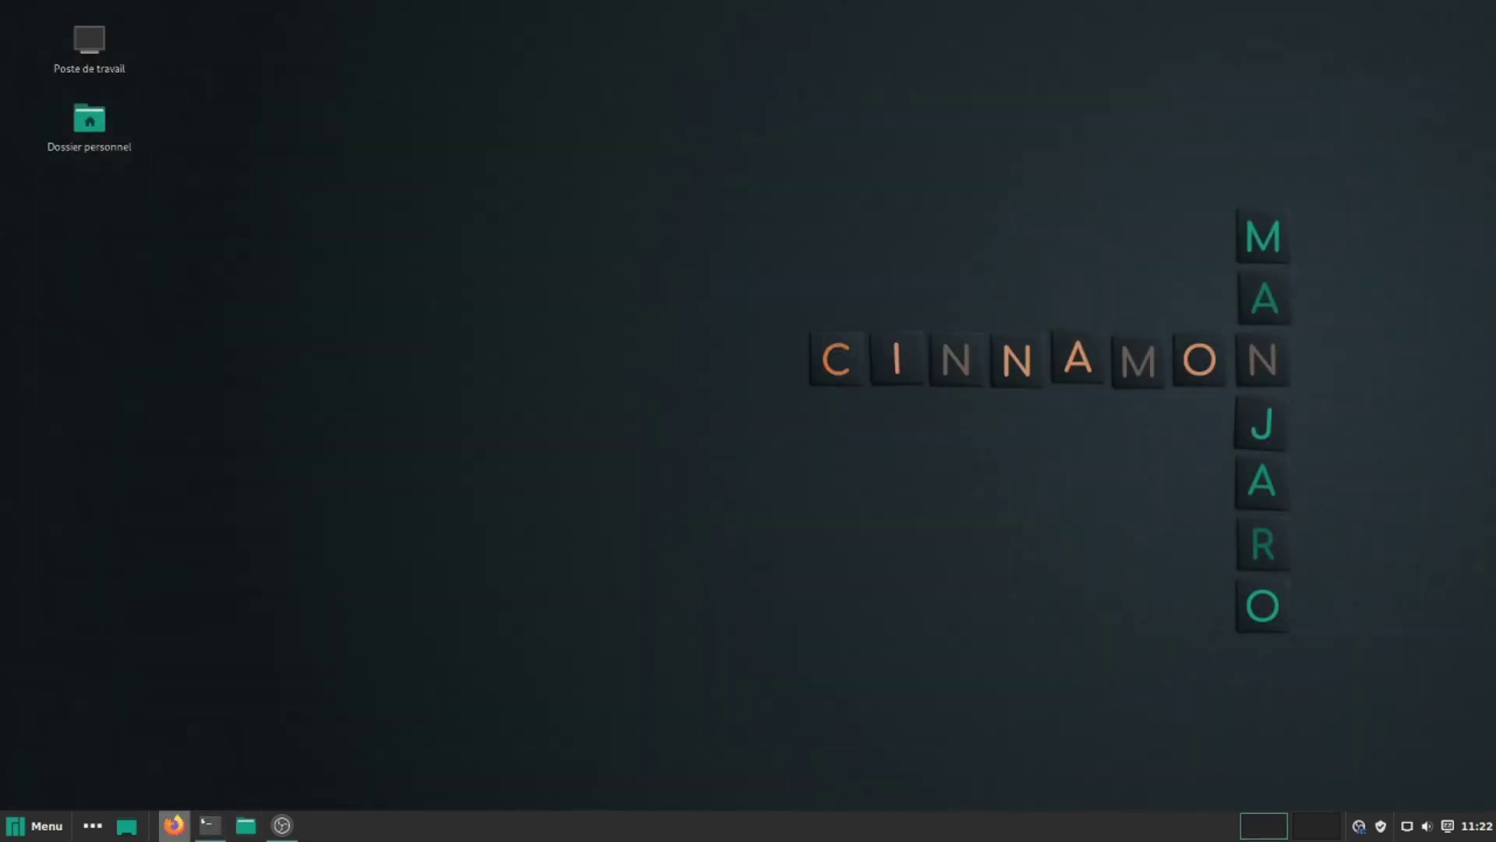
- Launch Firefox, check the language of its application menu and maximize the window
left_click(174, 824)
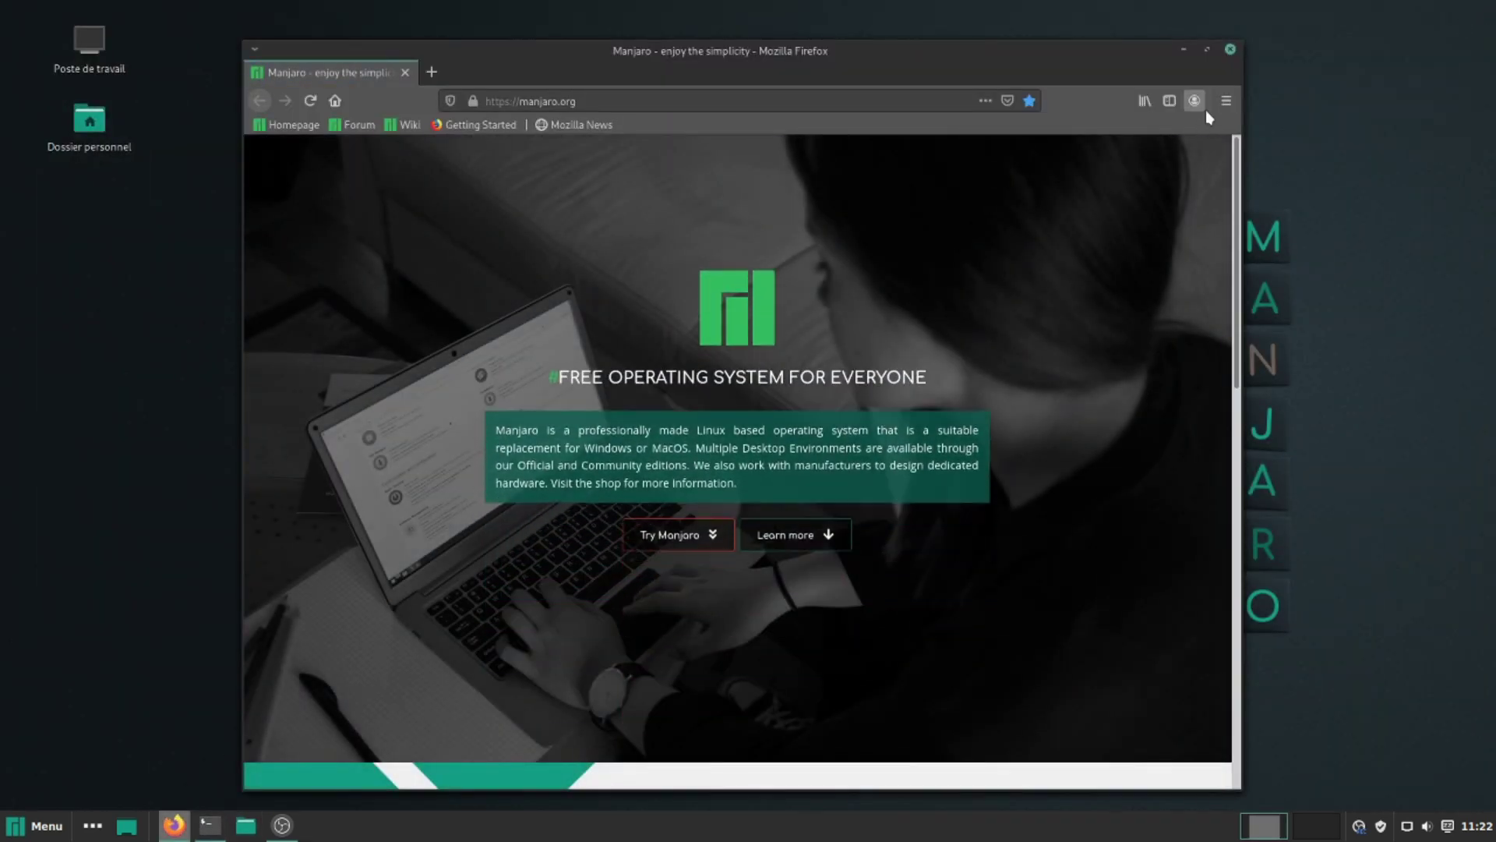
left_click(1225, 100)
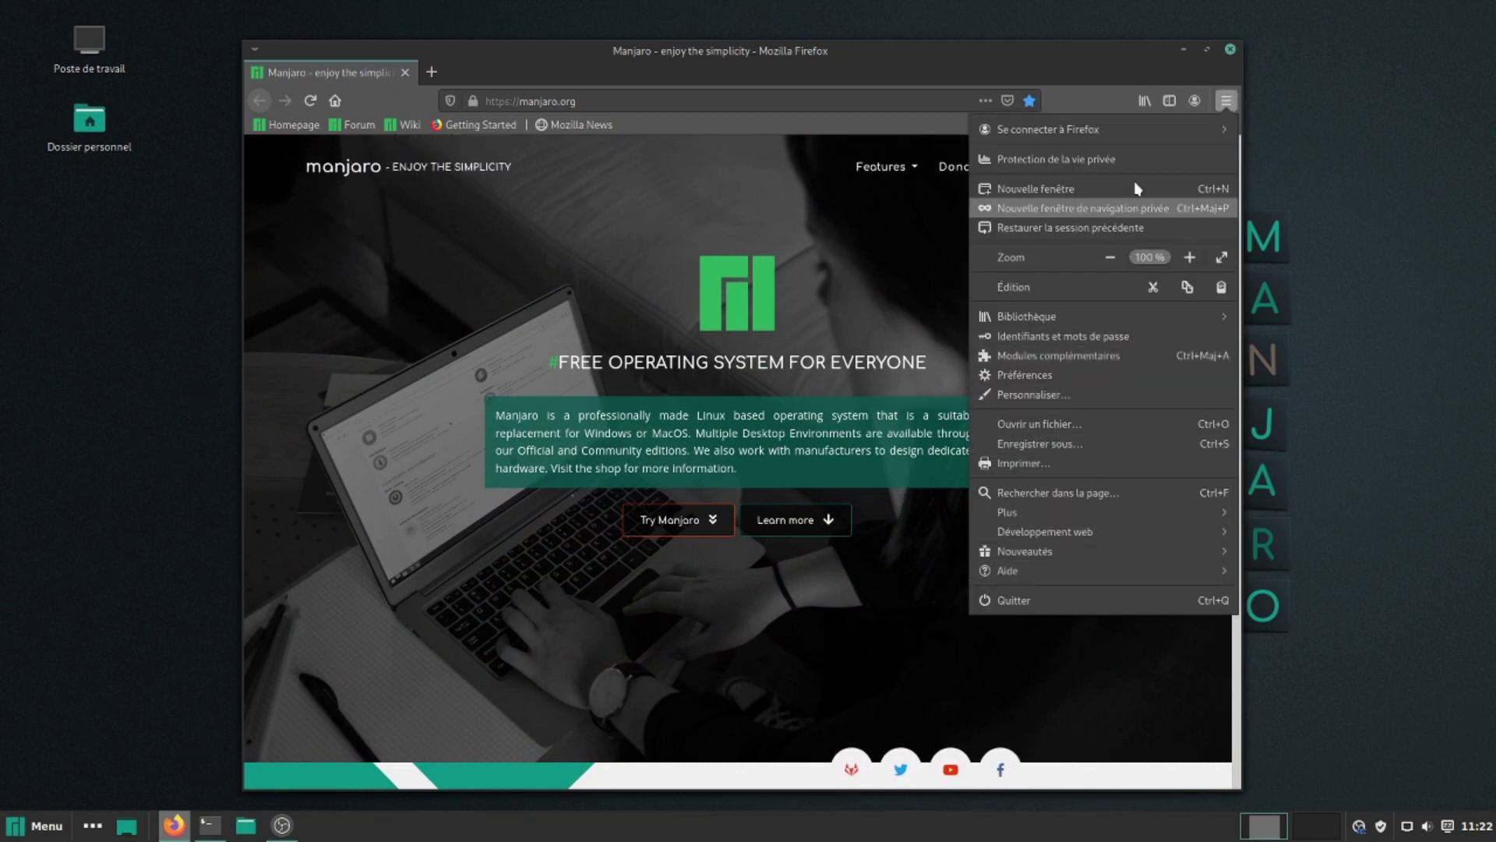
left_click(1207, 51)
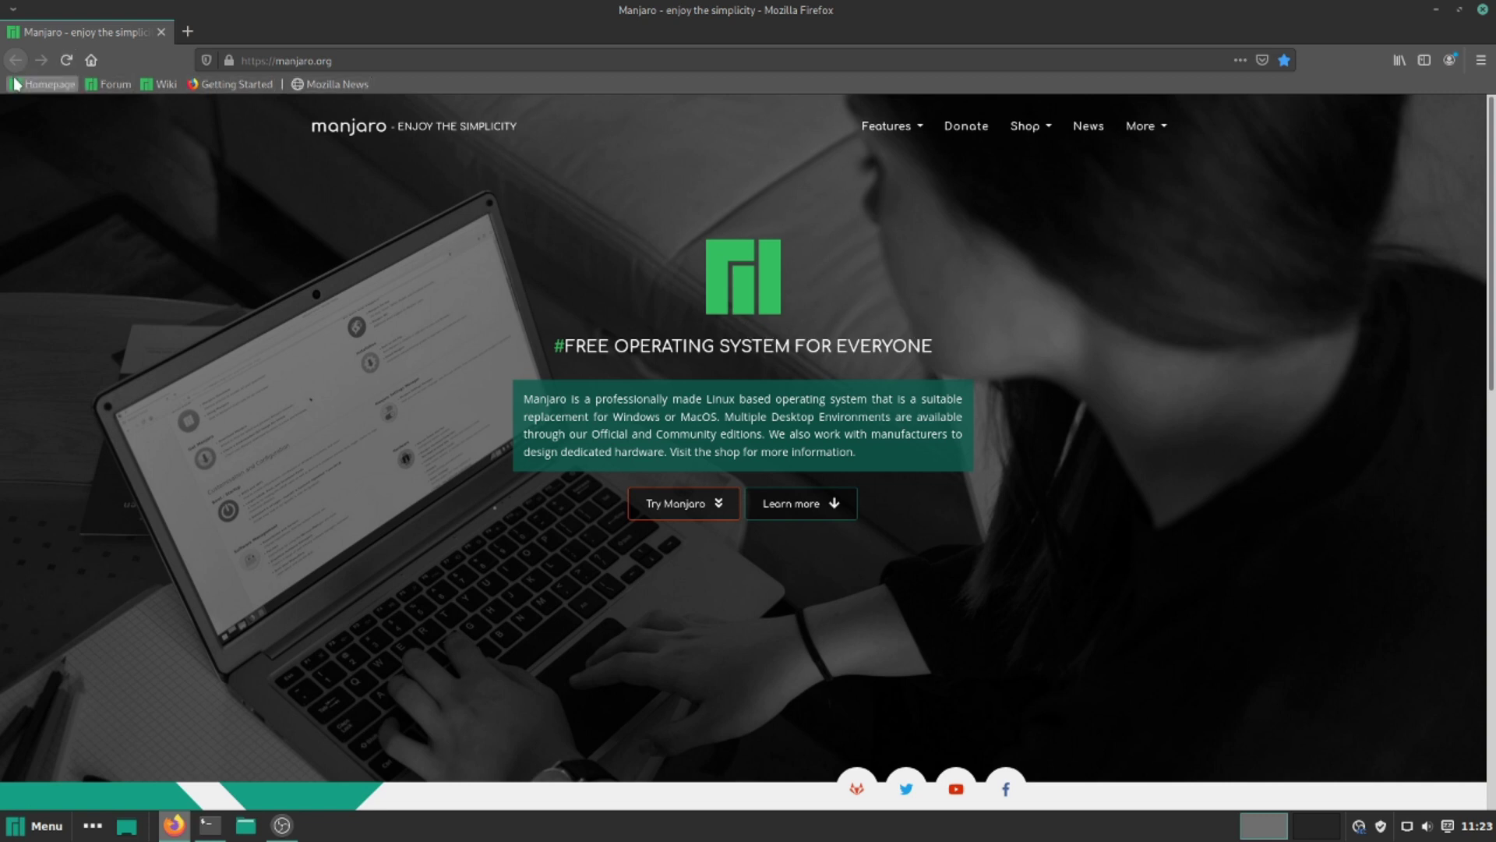
- In the Firefox preferences, set the home page and new windows to "Page d'accueil de Firefox (par défaut)"
left_click(1481, 62)
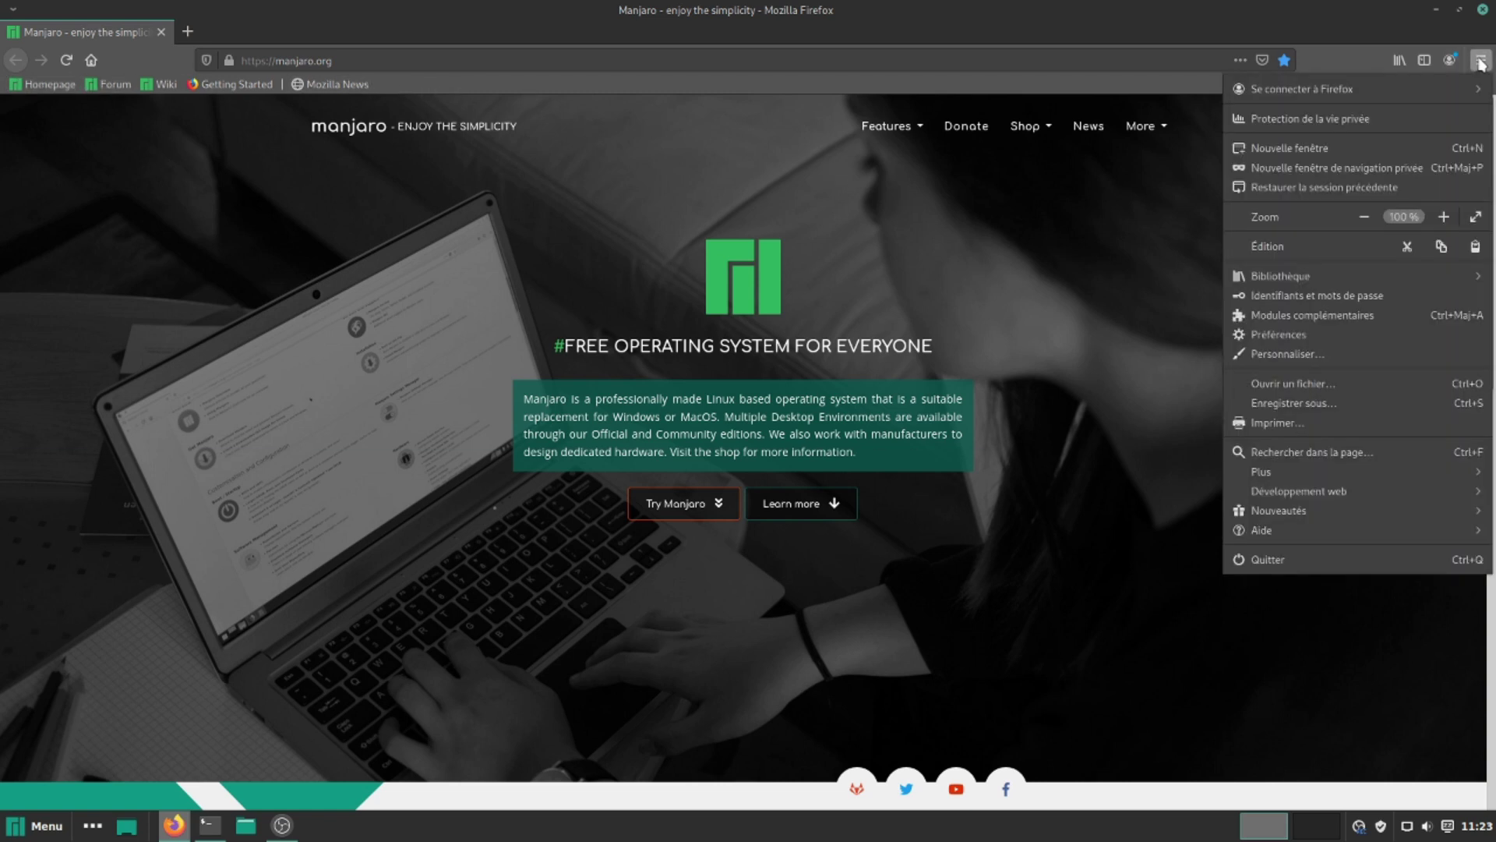
left_click(1289, 340)
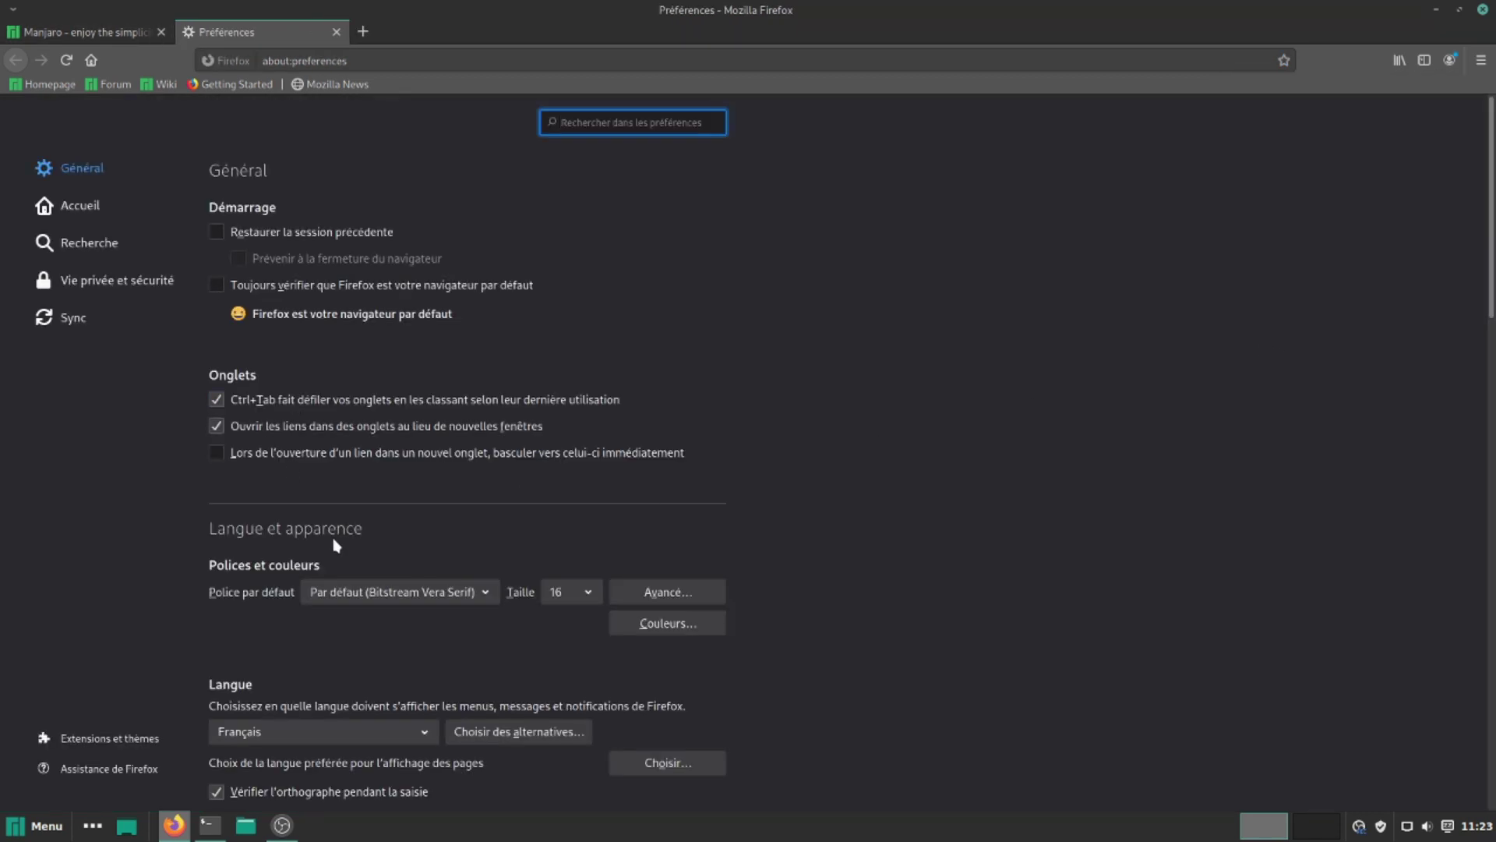
scroll(338, 533, "down", 1)
left_click(78, 205)
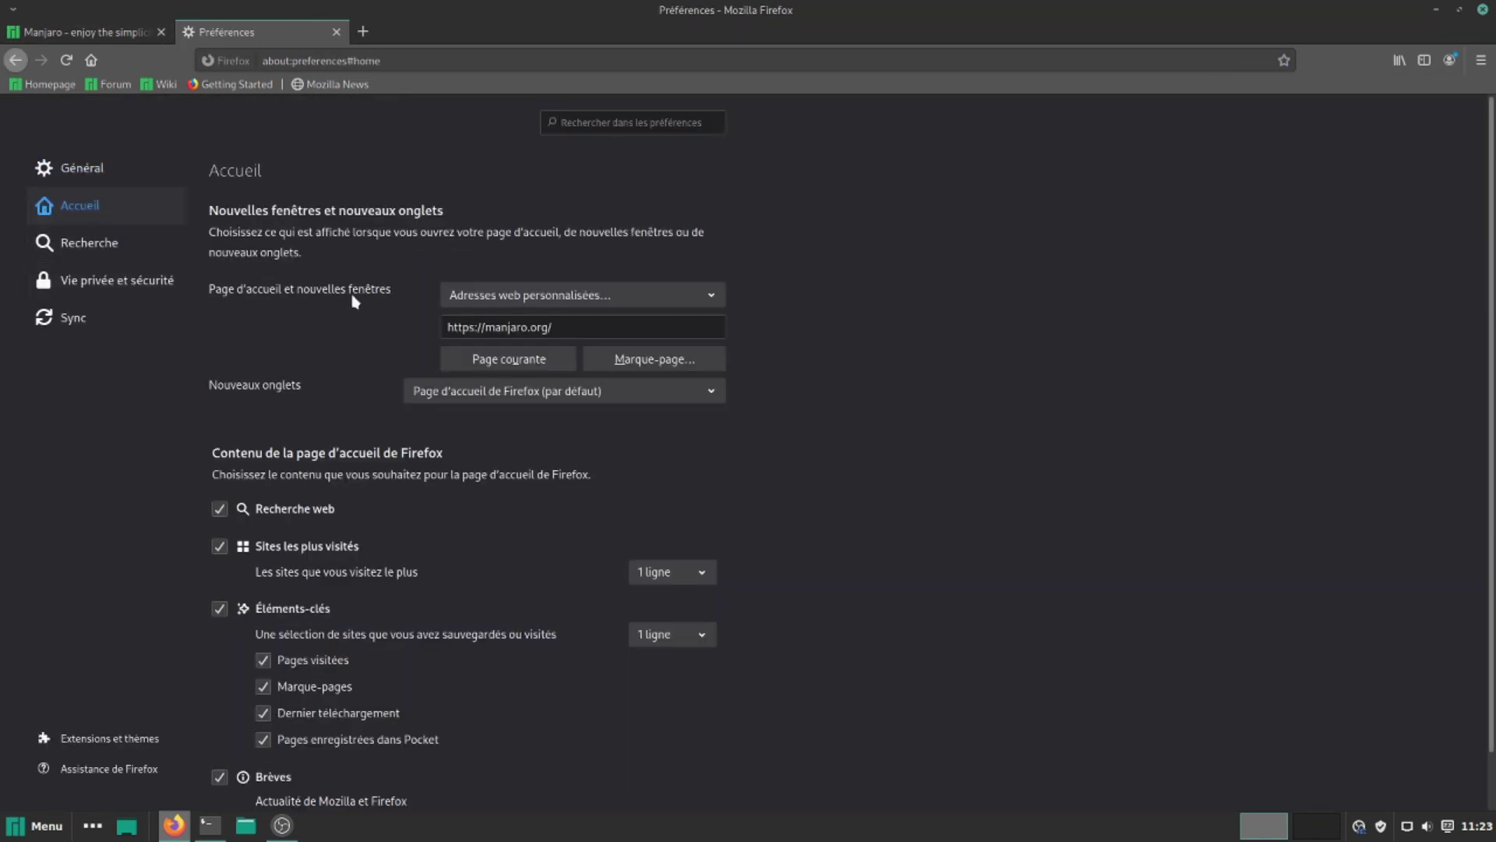
left_click(593, 297)
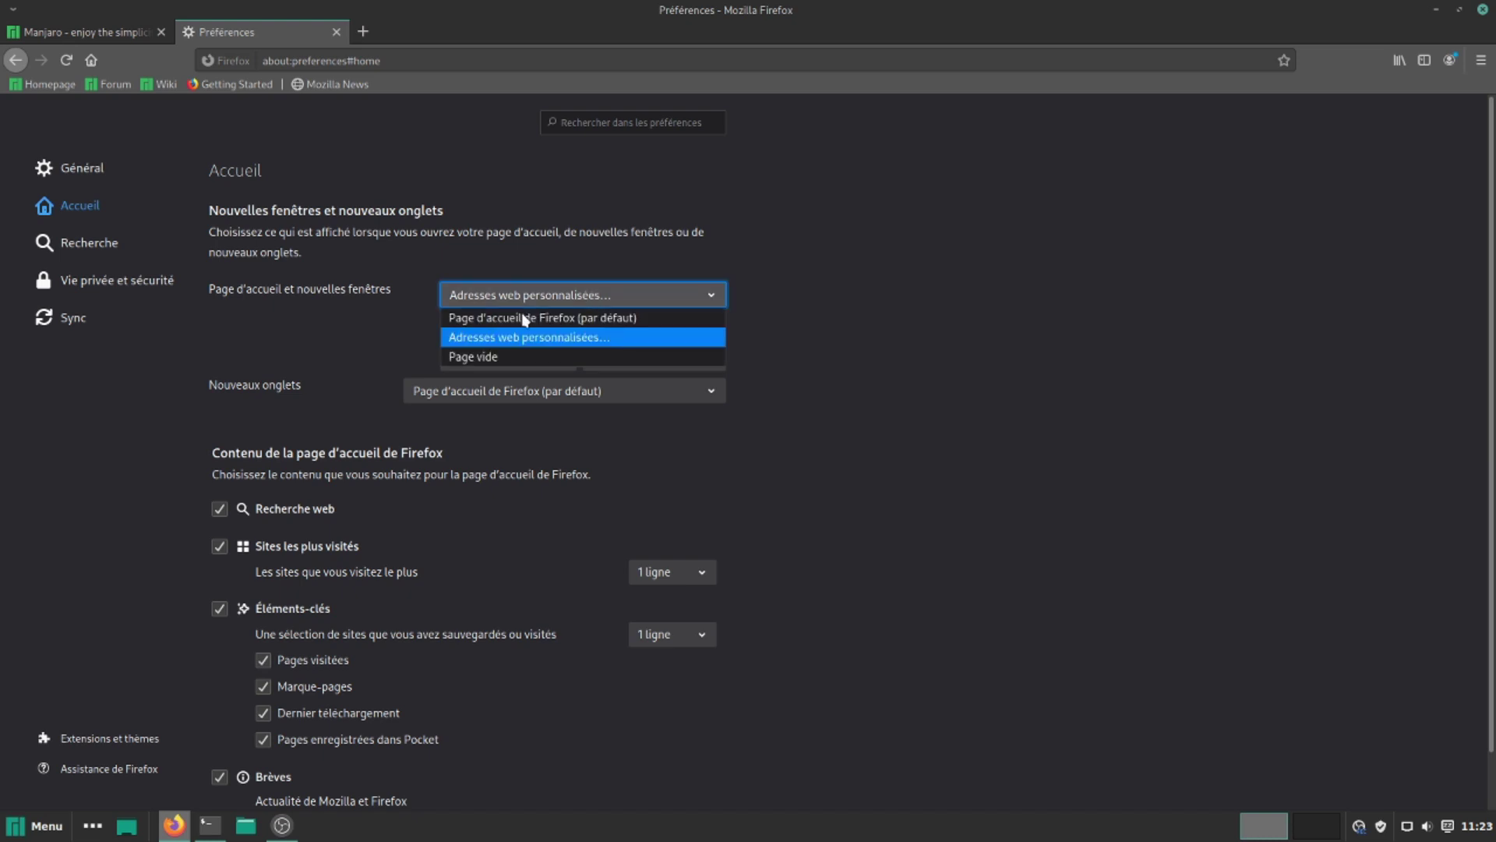
key("Escape")
key("Up")
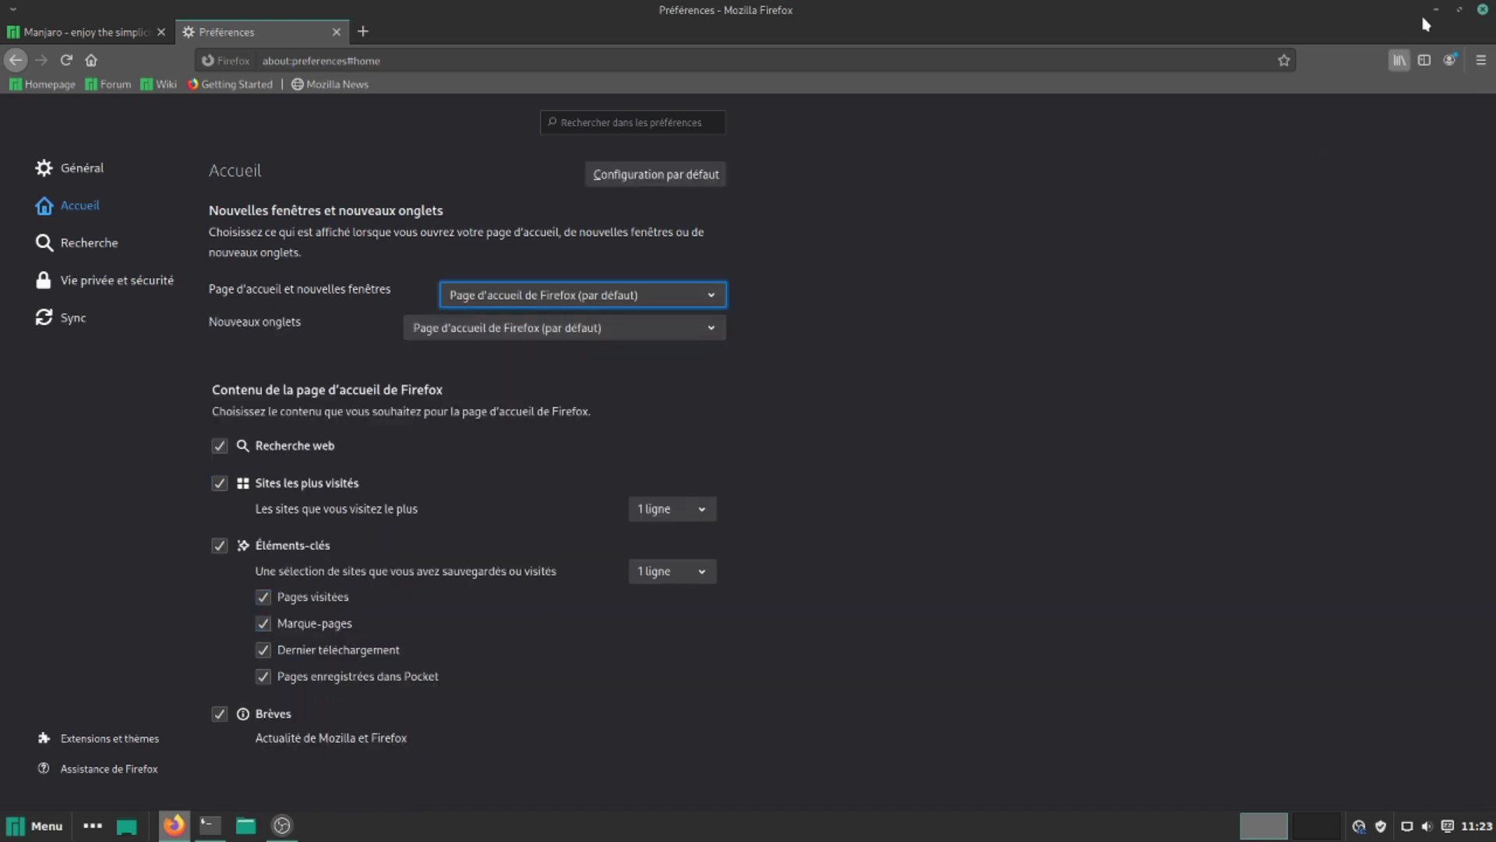
- Open a new tab, look over the default Firefox home page and dismiss its "Bienvenue dans Firefox" section
left_click(364, 31)
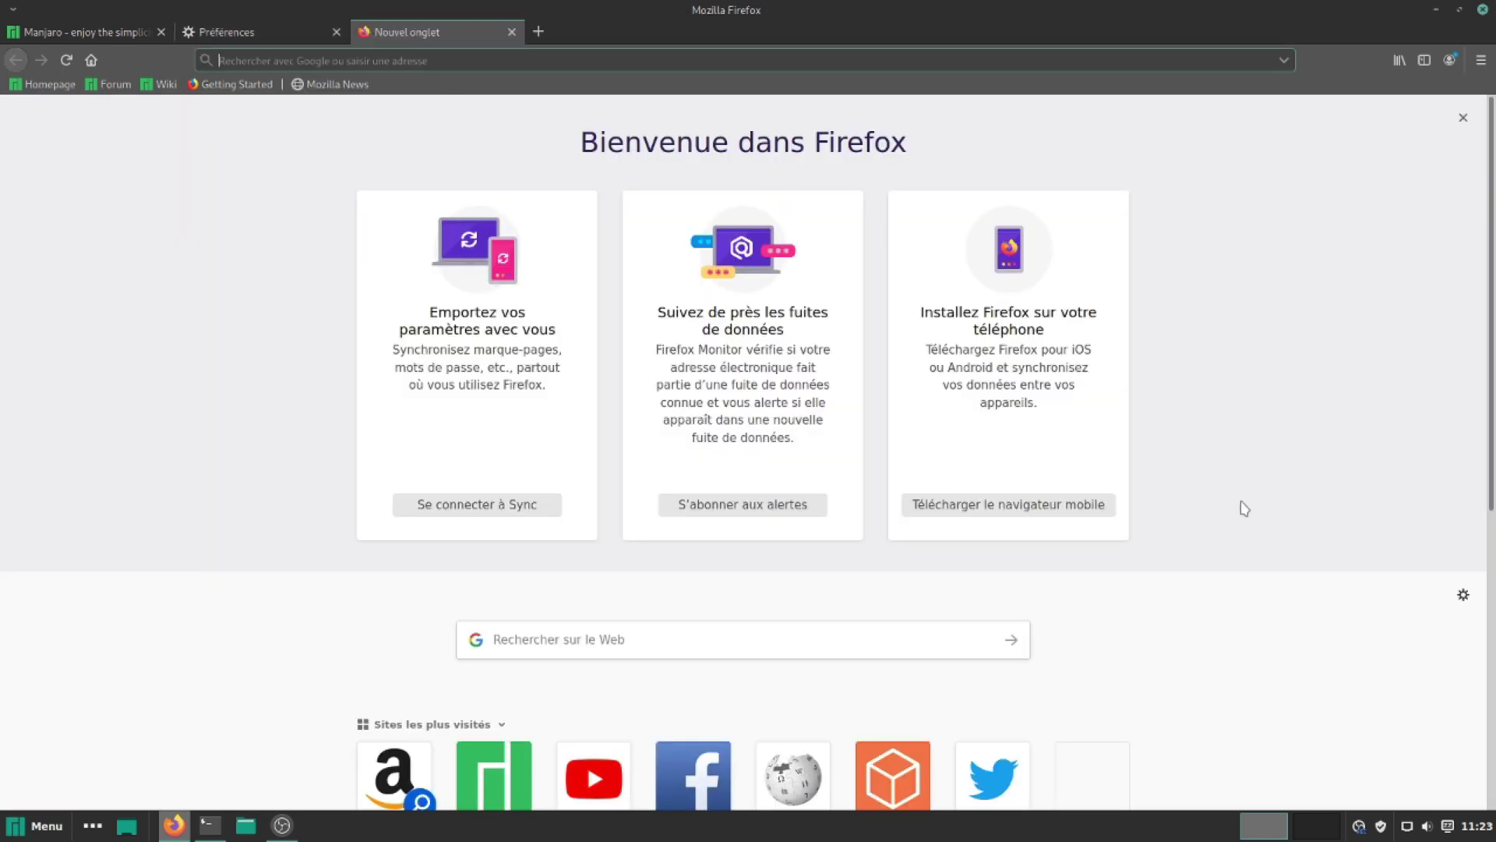
scroll(1245, 509, "down", 5)
scroll(1309, 624, "up", 2)
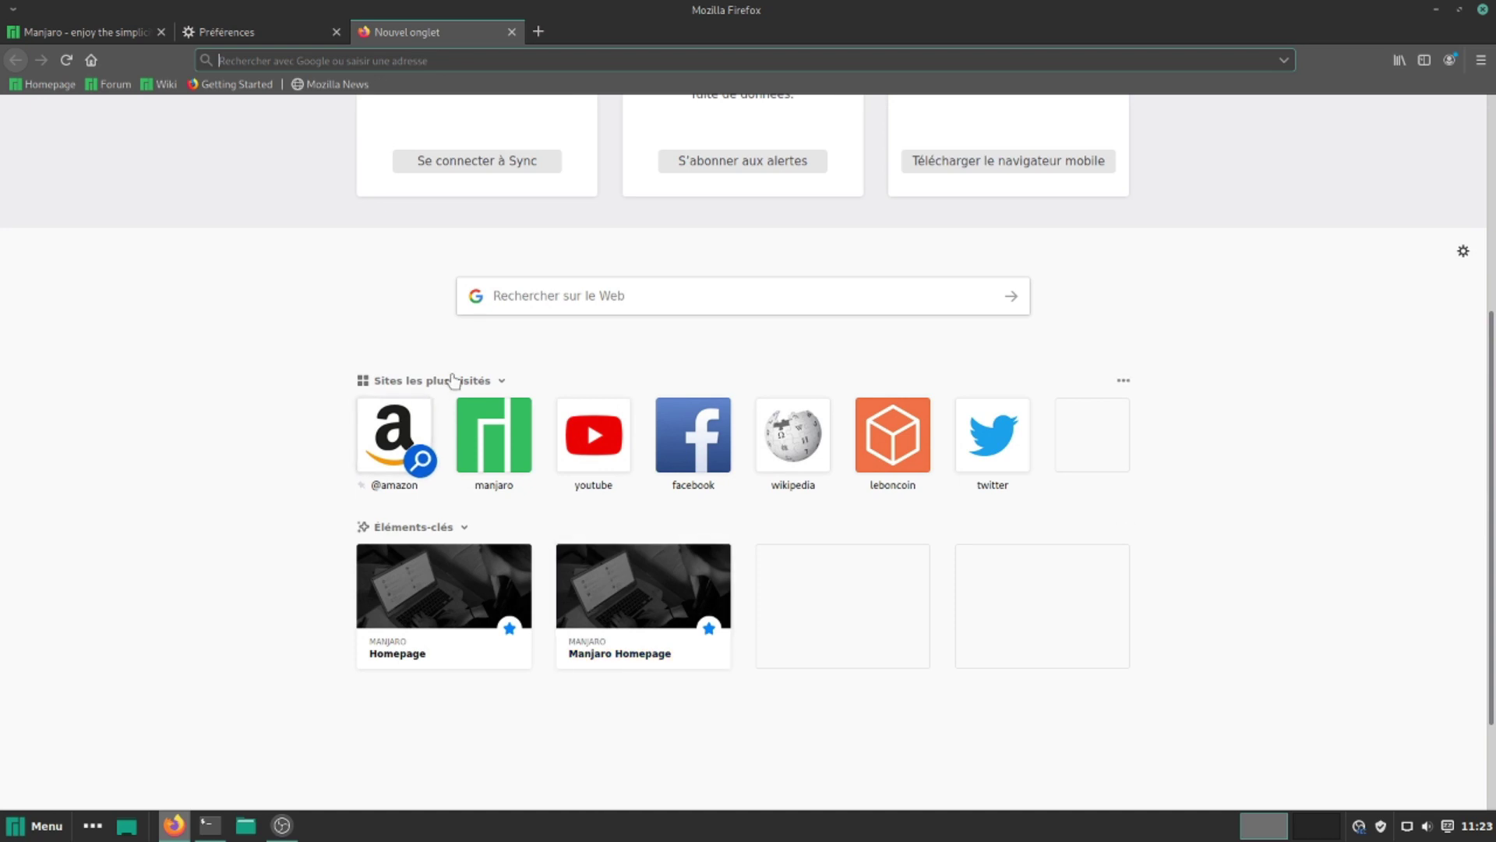
scroll(1171, 561, "up", 3)
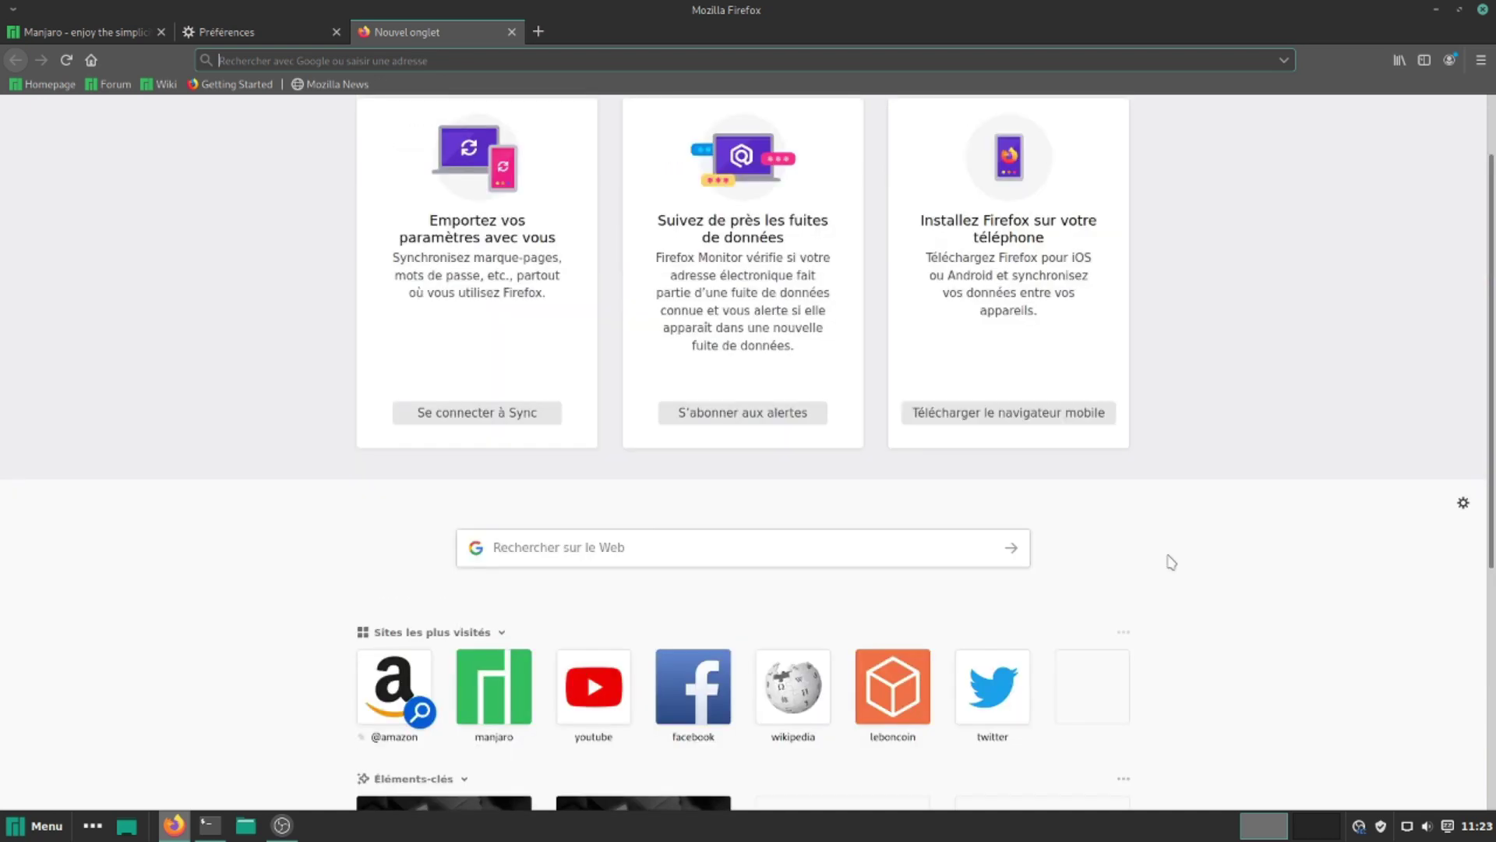
scroll(1171, 561, "up", 2)
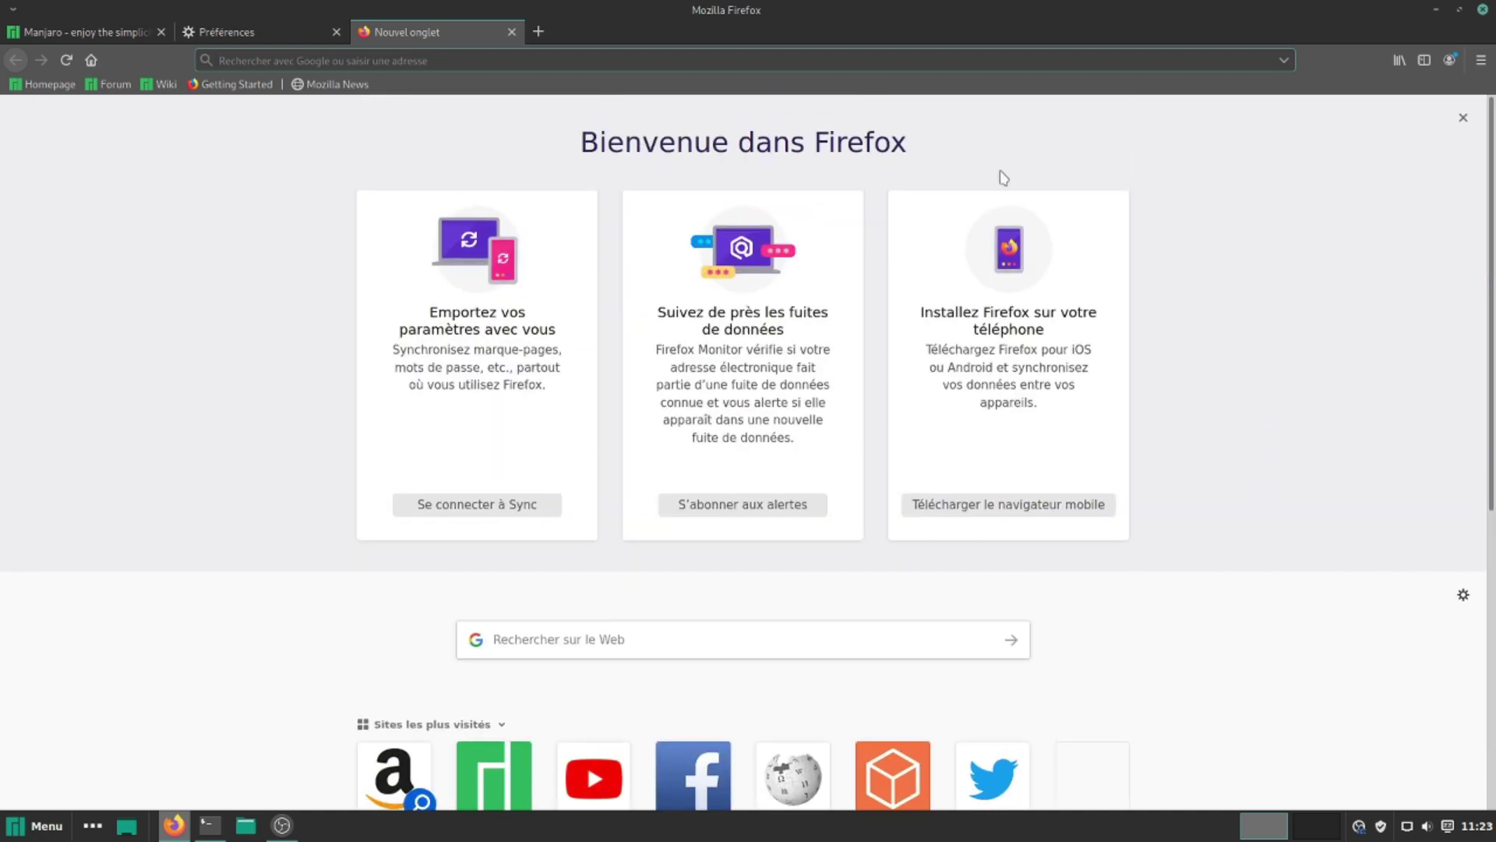
left_click(1463, 117)
- Disable Sites les plus visités, Éléments-clés and Brèves in the Firefox home page content, and close the browser with all its tabs
left_click(245, 33)
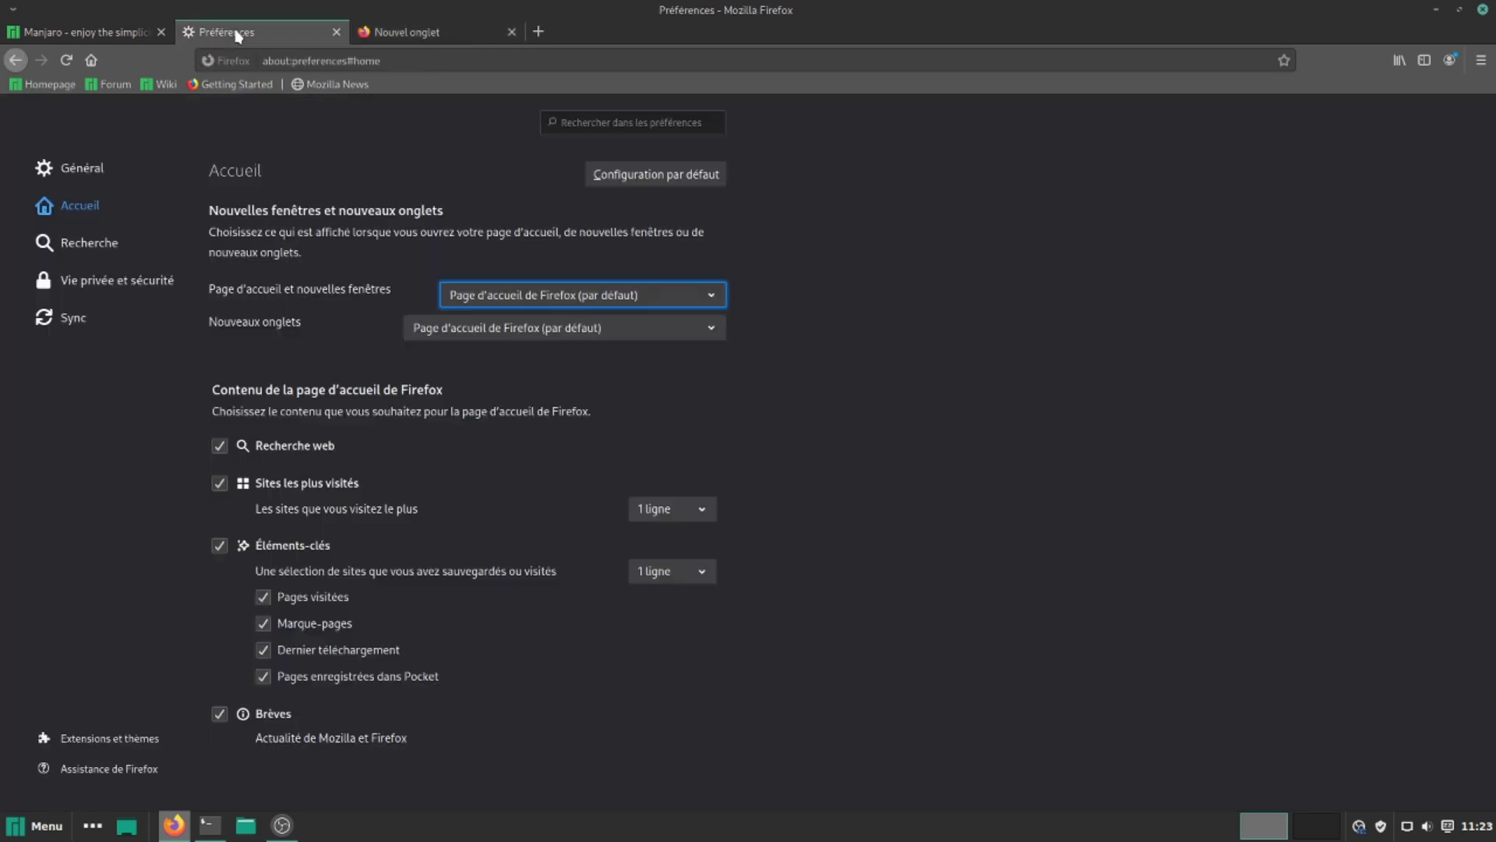
left_click(219, 484)
left_click(219, 547)
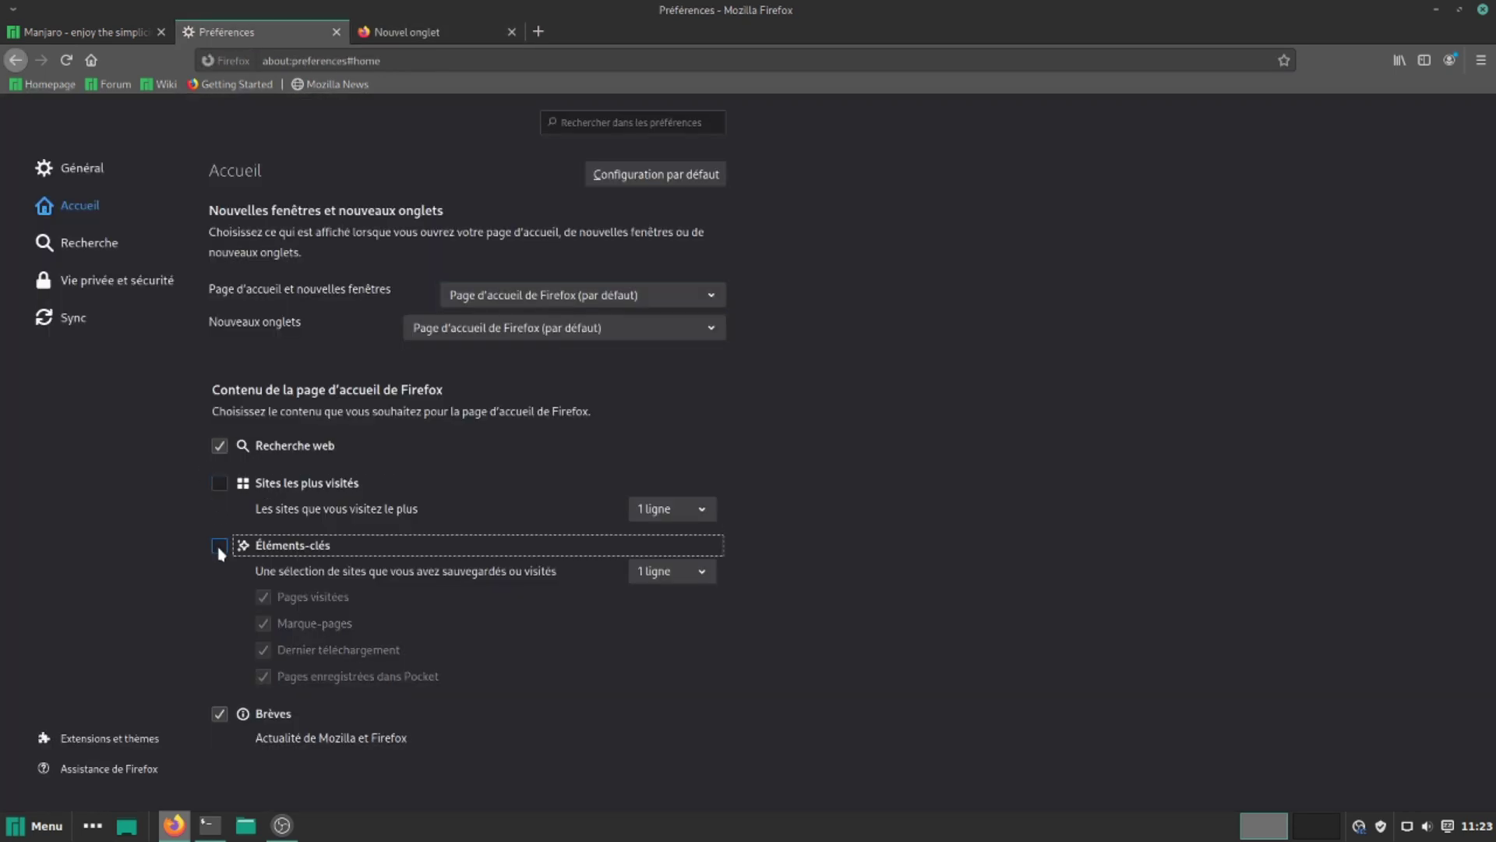
left_click(219, 715)
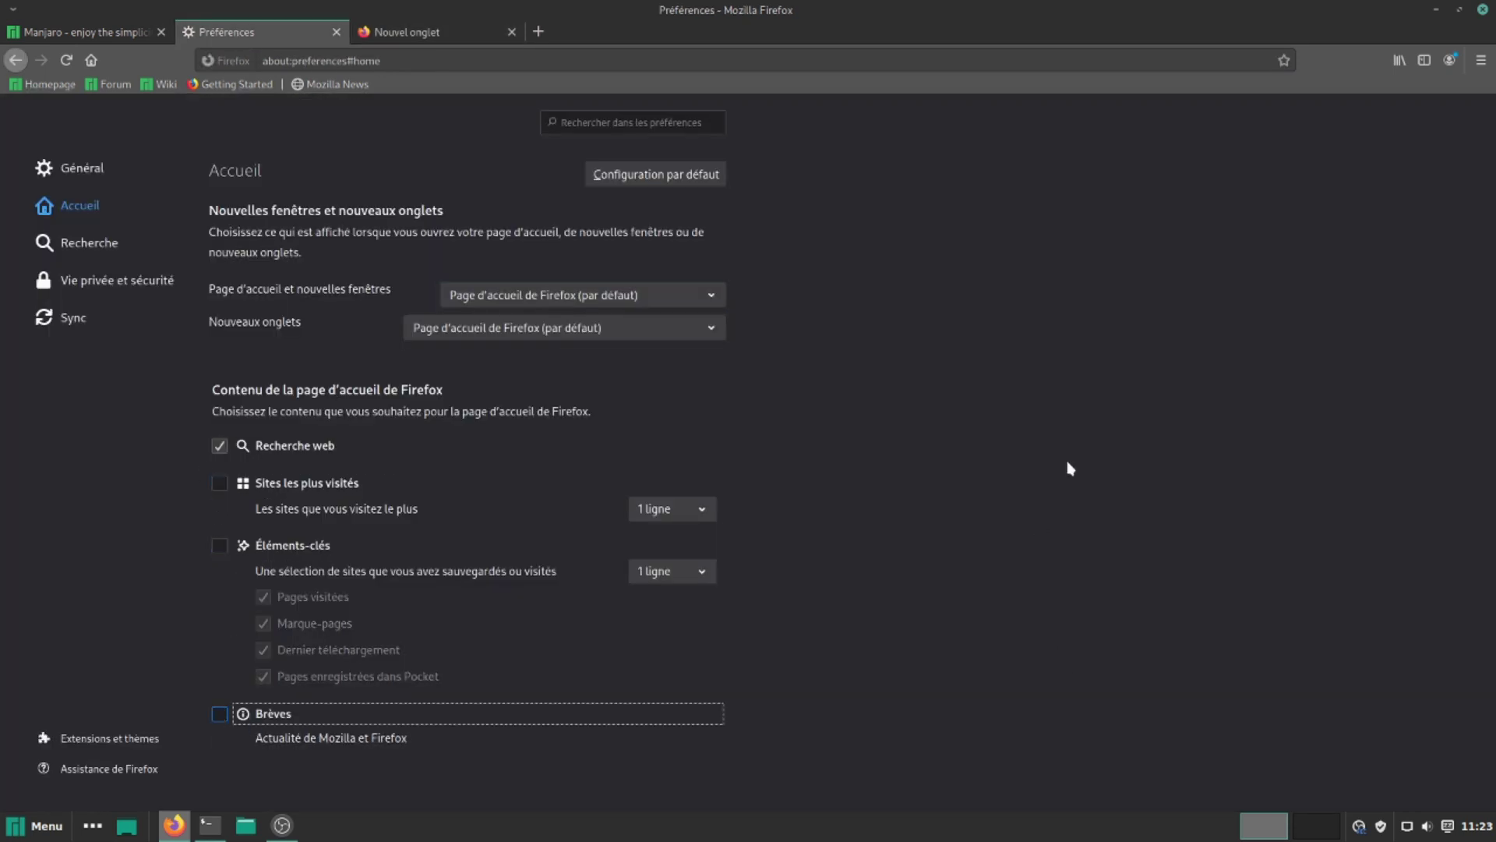
left_click(1485, 10)
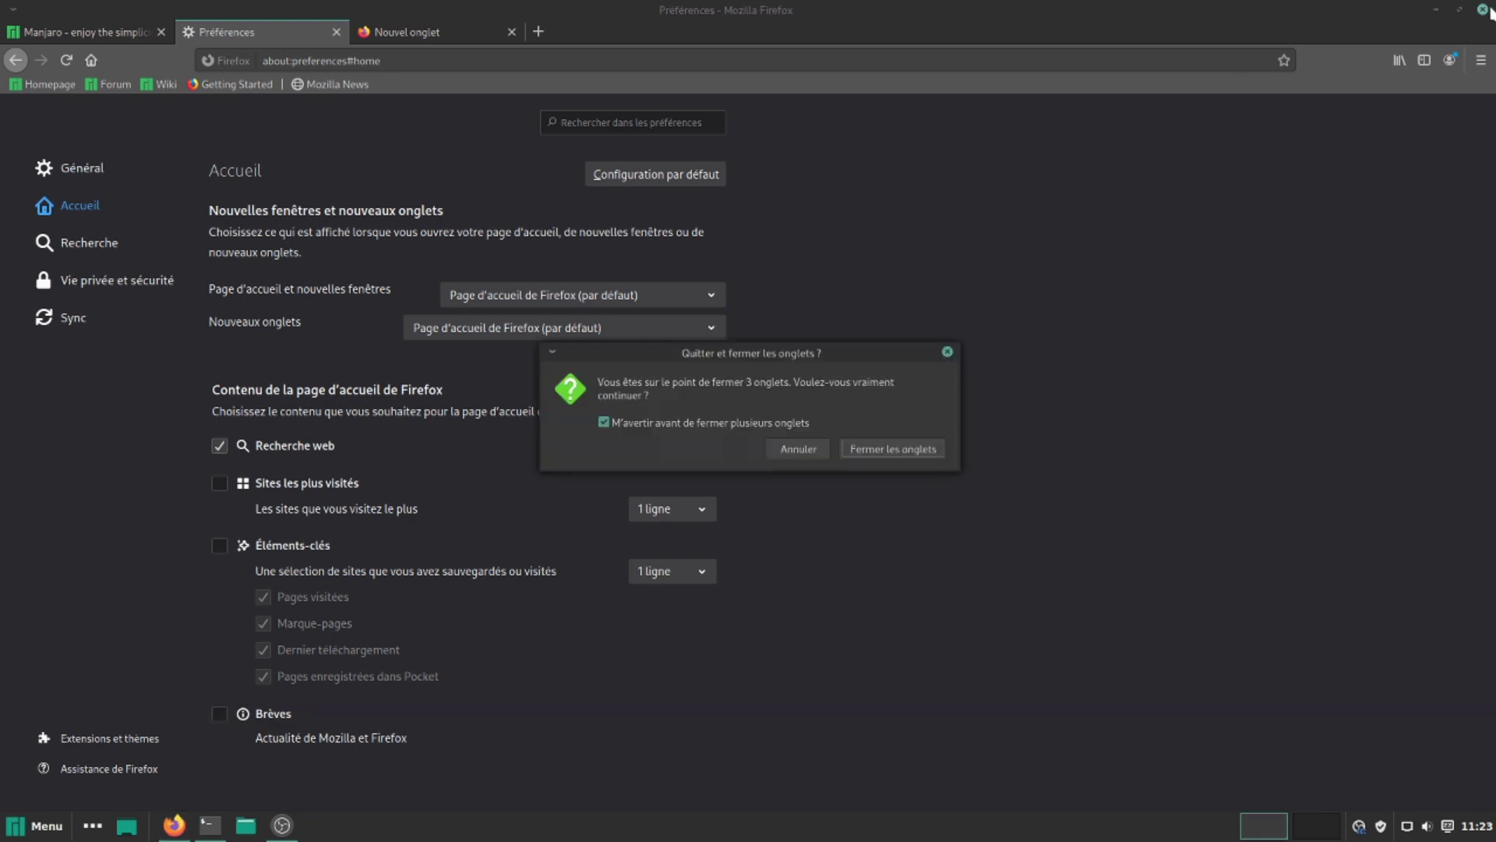
left_click(905, 450)
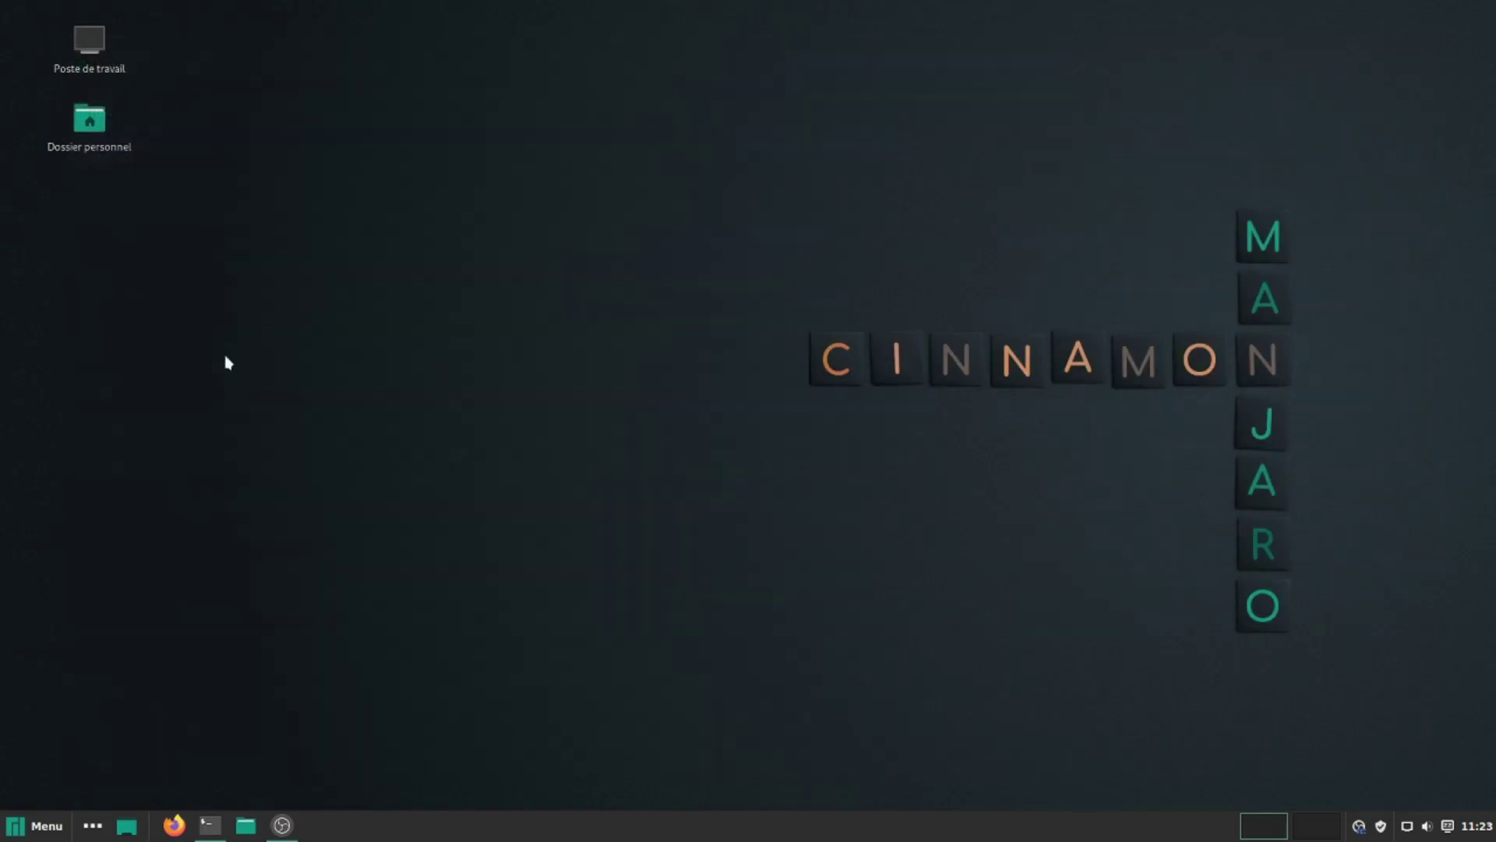
- Reopen Firefox and hide its personal bookmarks bar, restarting the browser to check the appearance before quitting
left_click(174, 824)
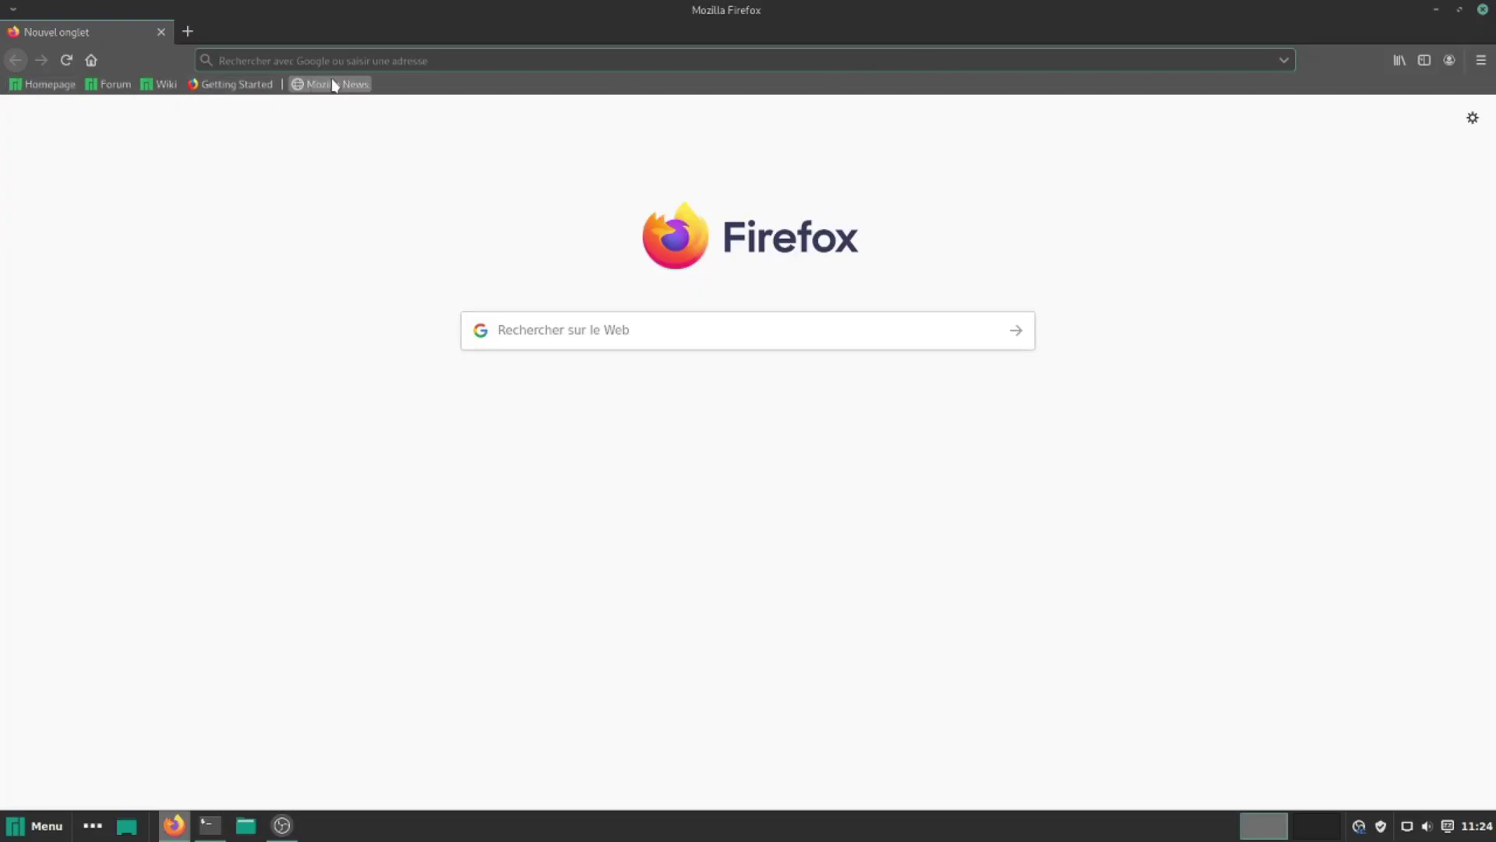
left_click(1400, 60)
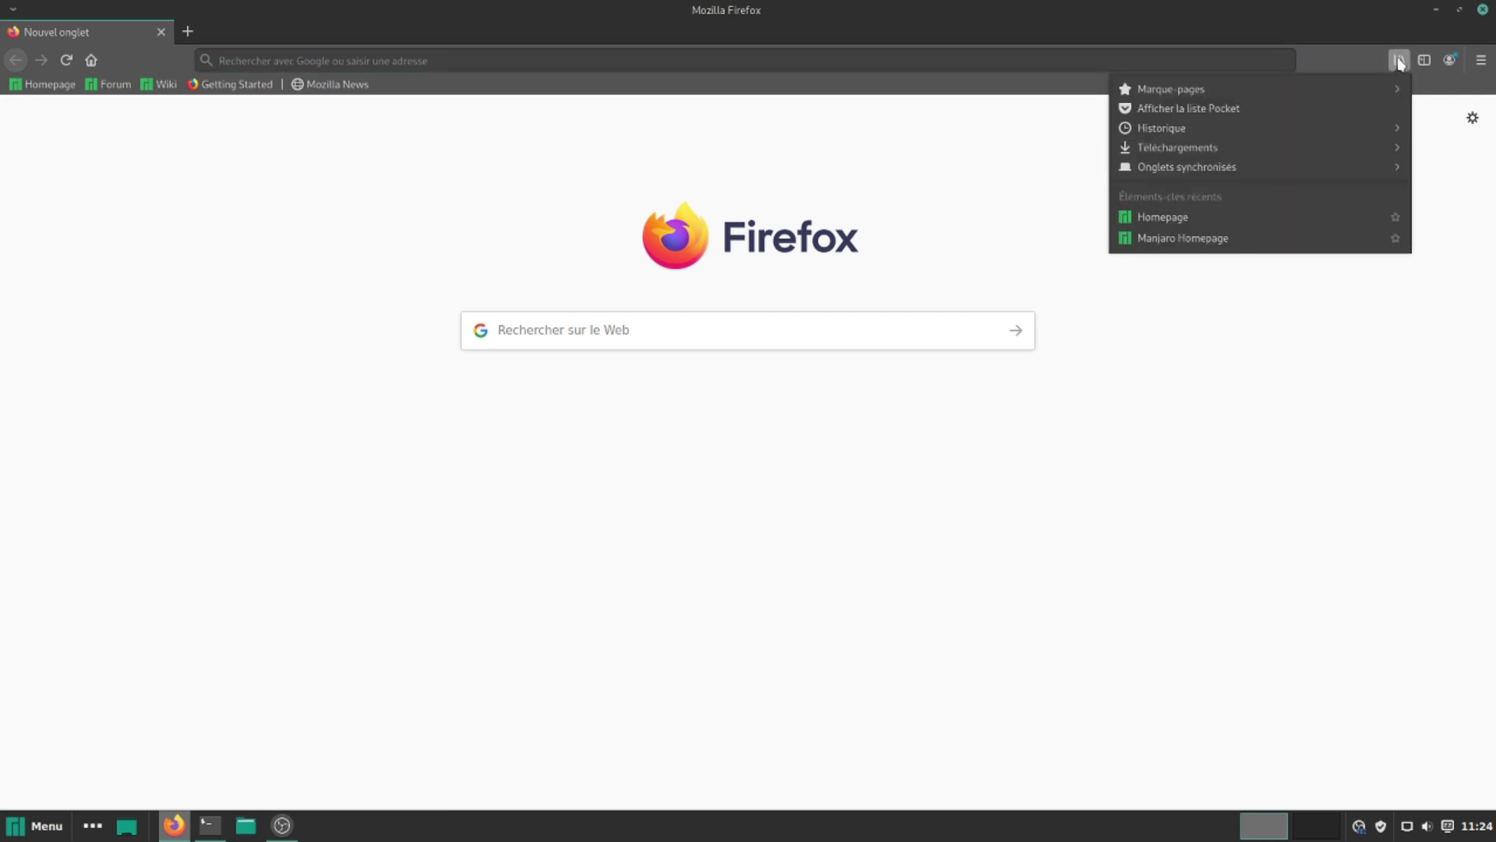
left_click(1171, 89)
left_click(1167, 143)
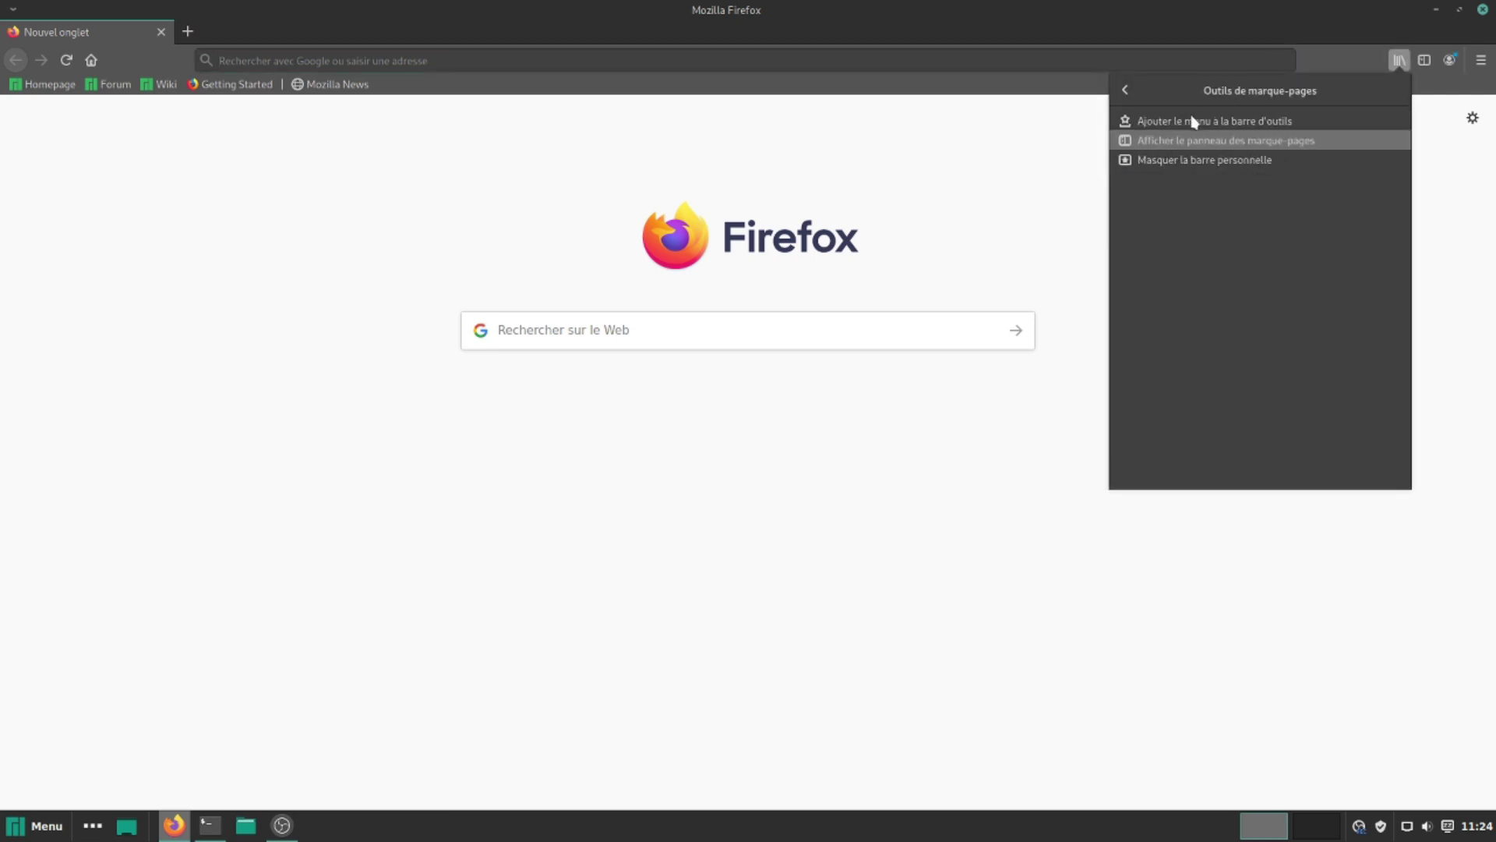
left_click(1169, 162)
left_click(1483, 10)
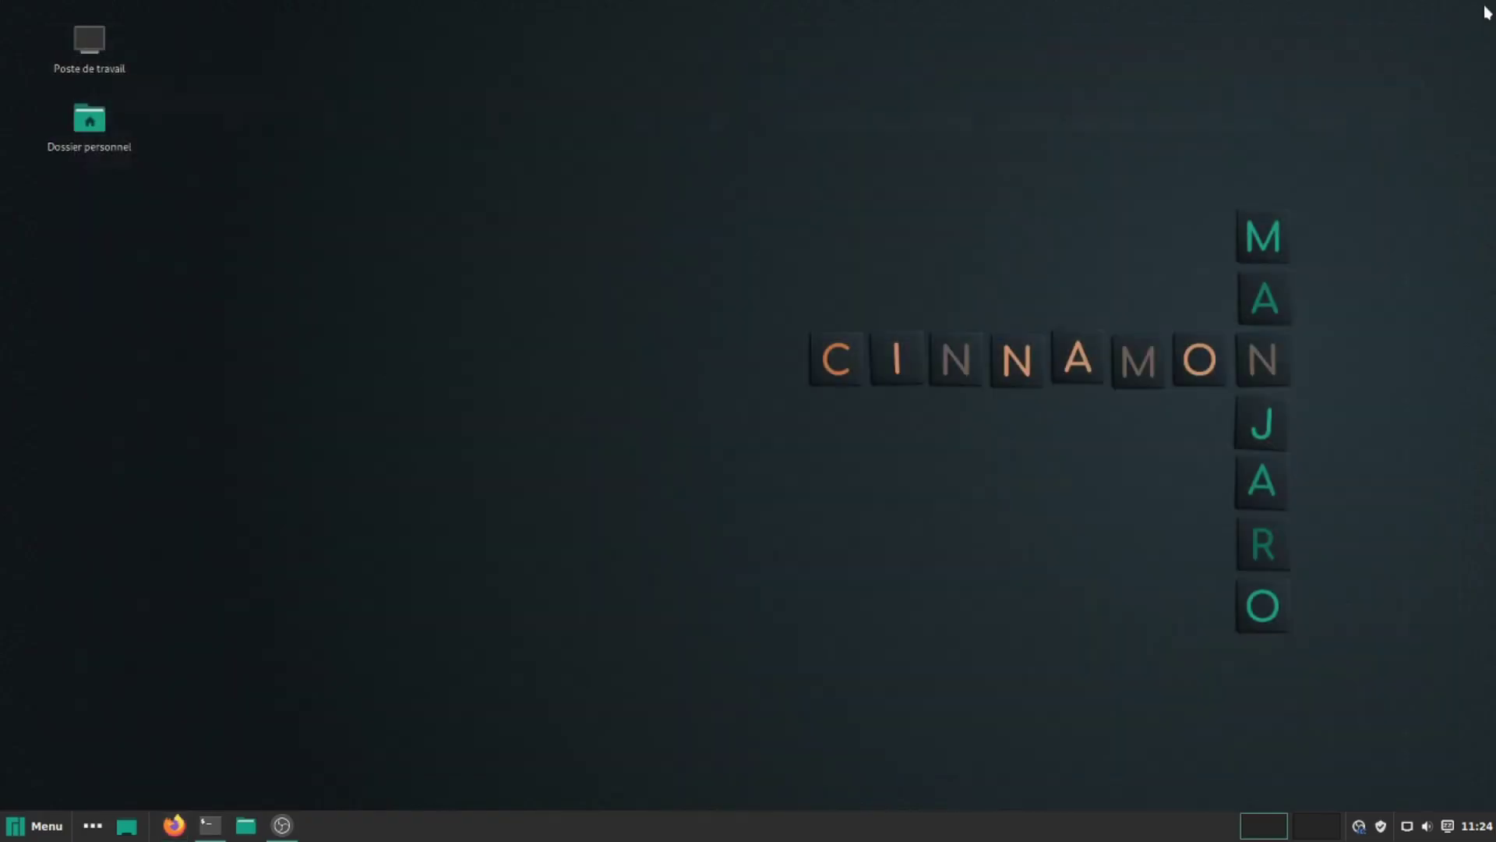
left_click(172, 826)
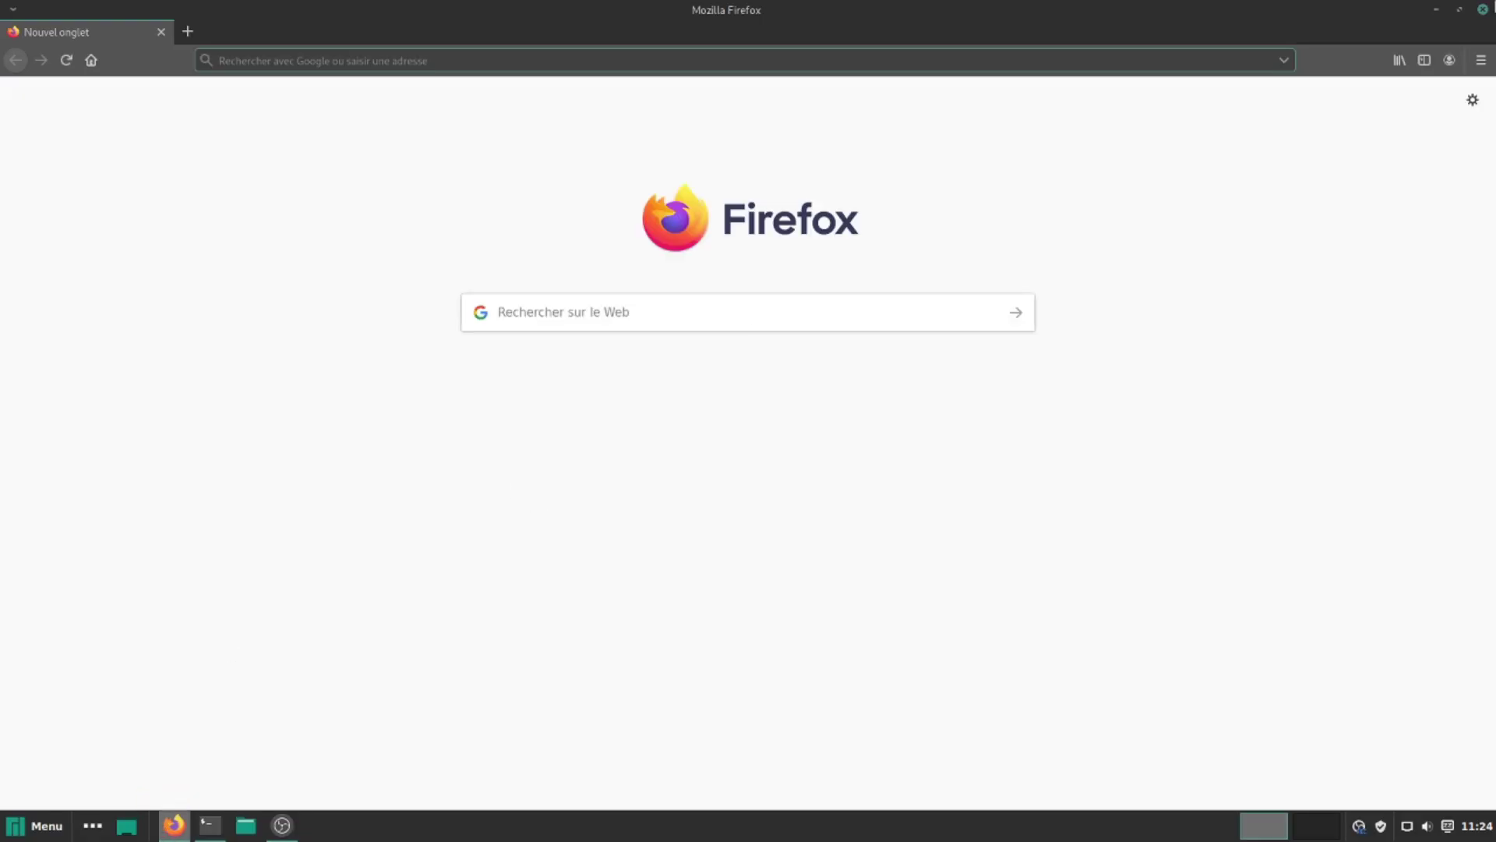
key("ctrl+q")
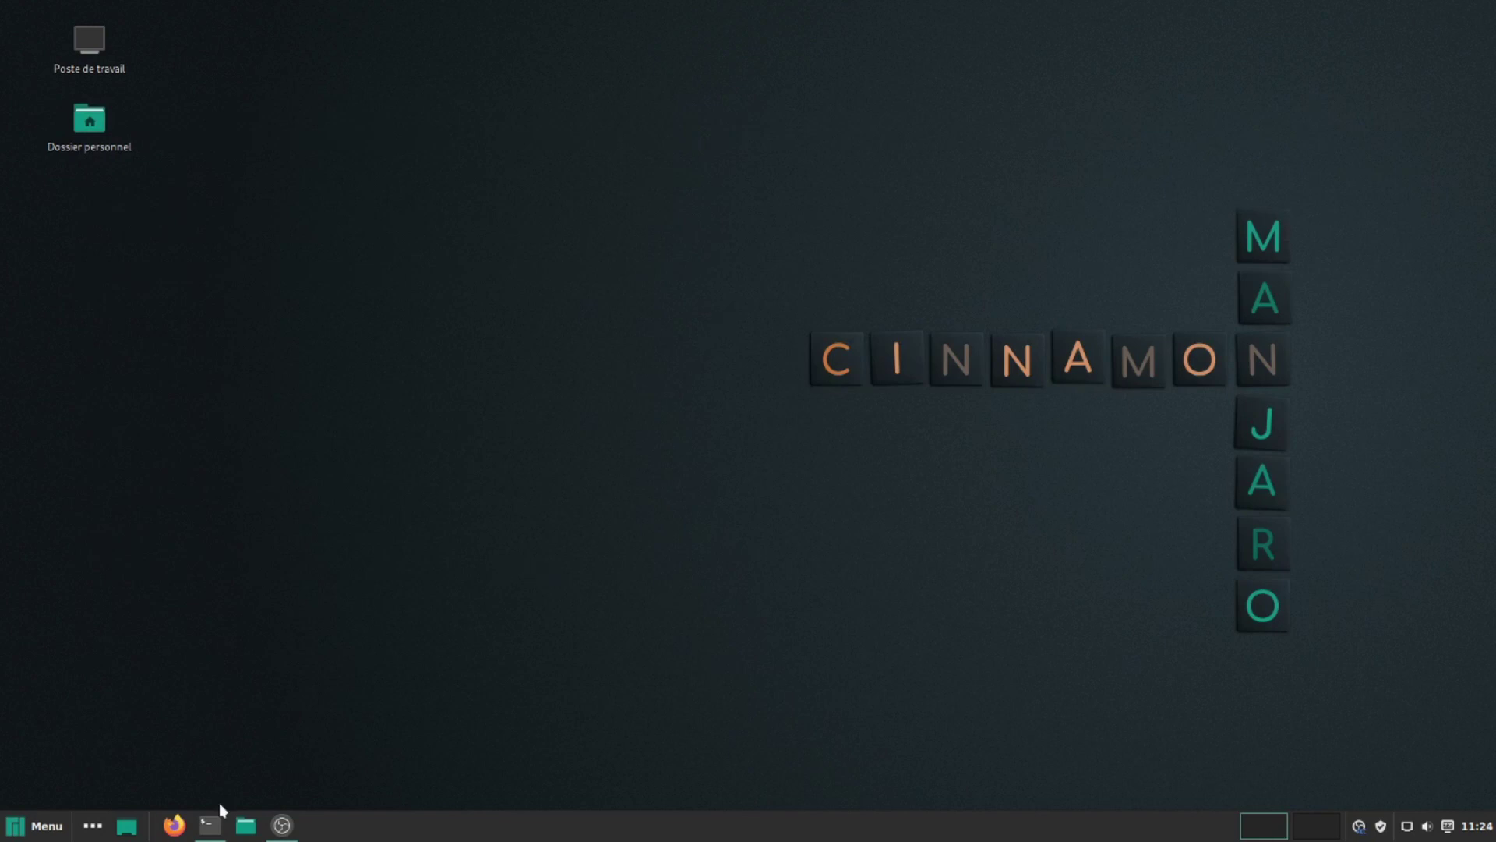
- Show the Expo overview of the workspaces, bring up the terminal window from it and close the terminal
right_click(91, 831)
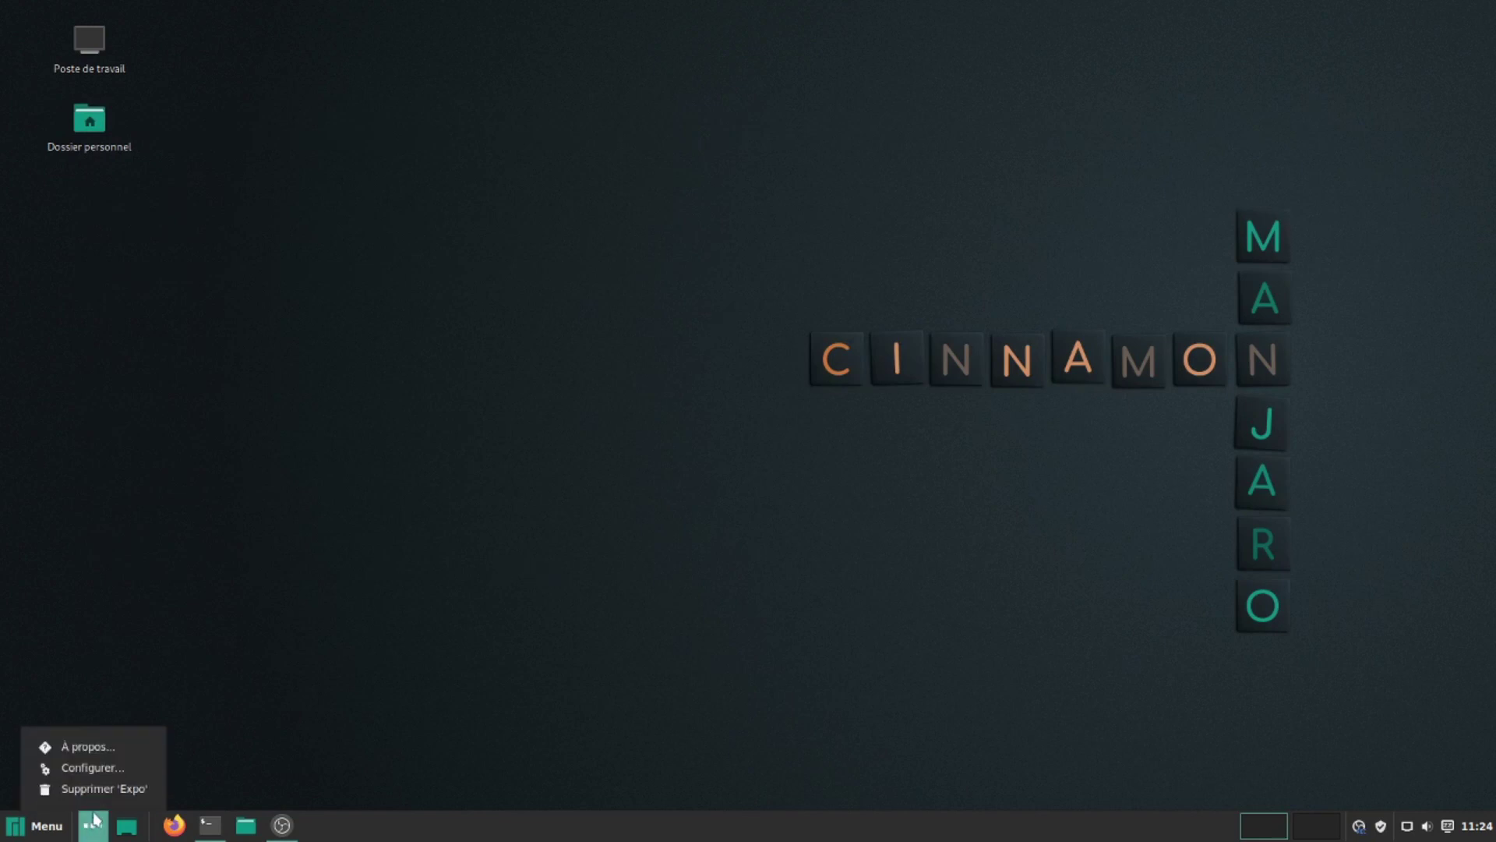
left_click(93, 826)
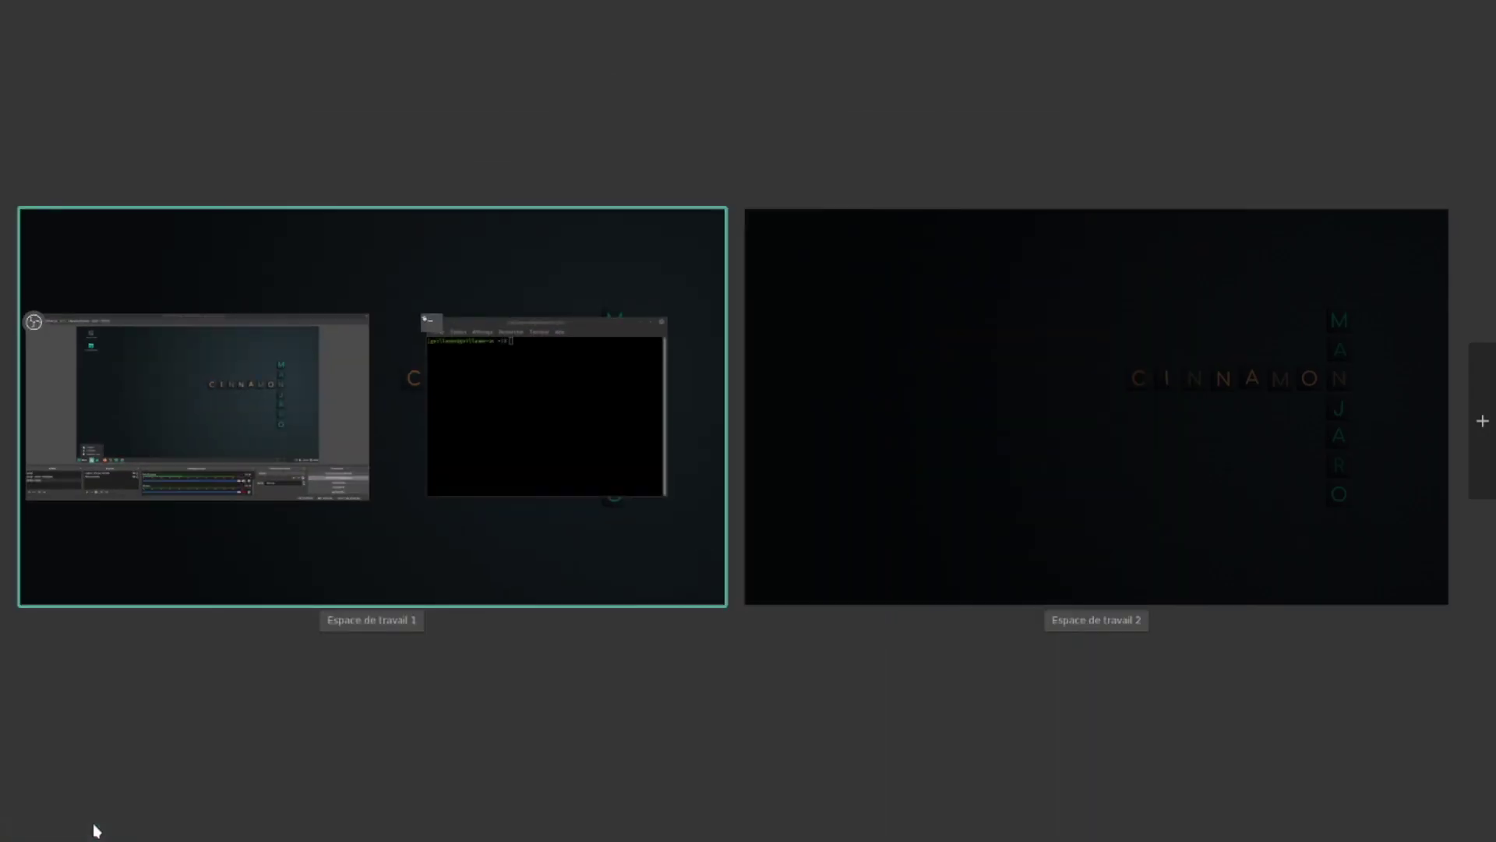
left_click(497, 430)
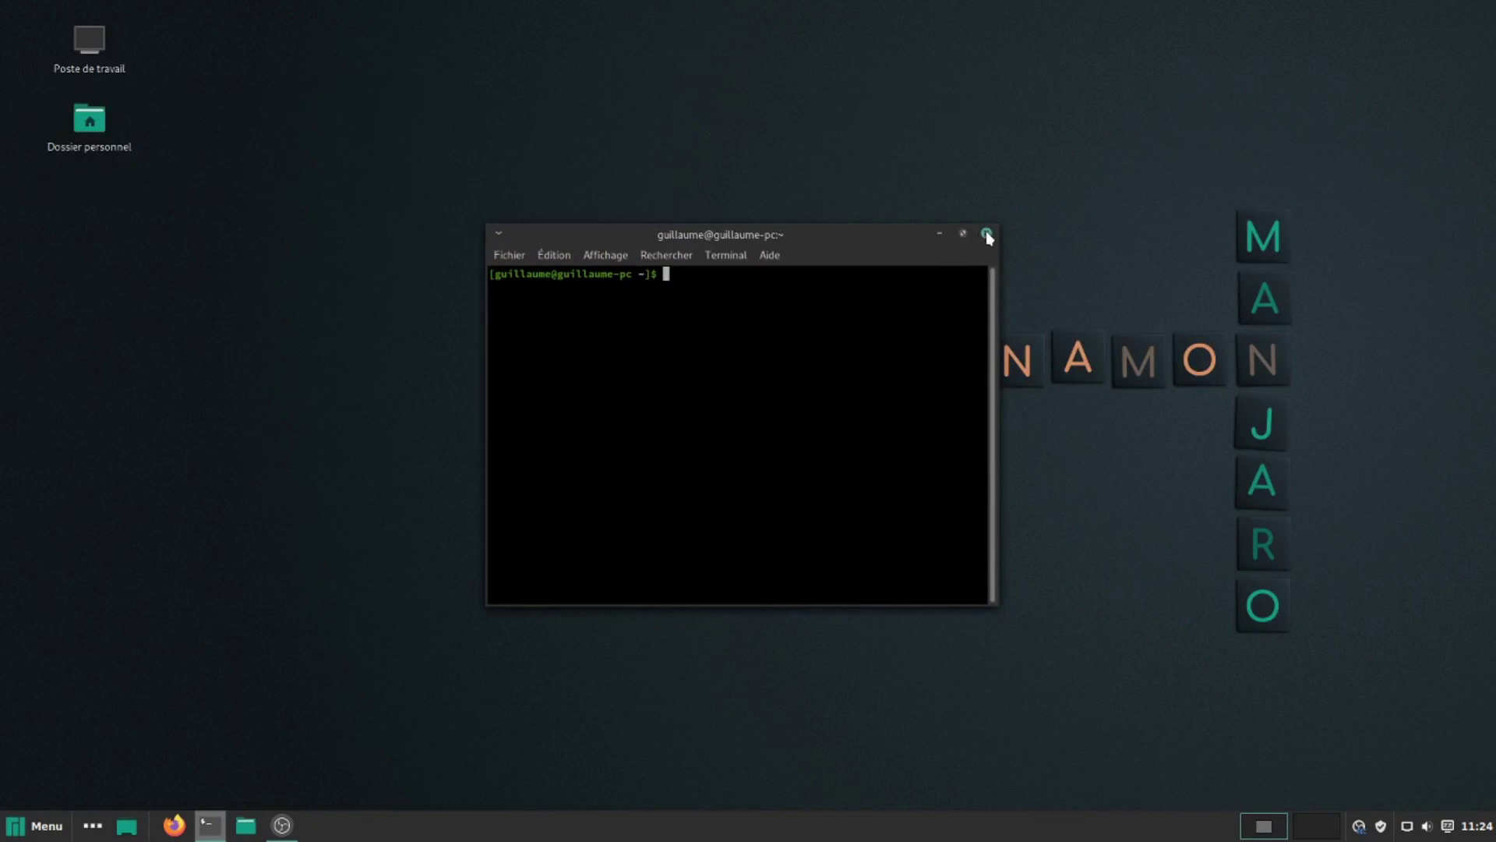
left_click(987, 235)
- Switch to workspace 2, launch Firefox there and return to workspace 1
left_click(1323, 828)
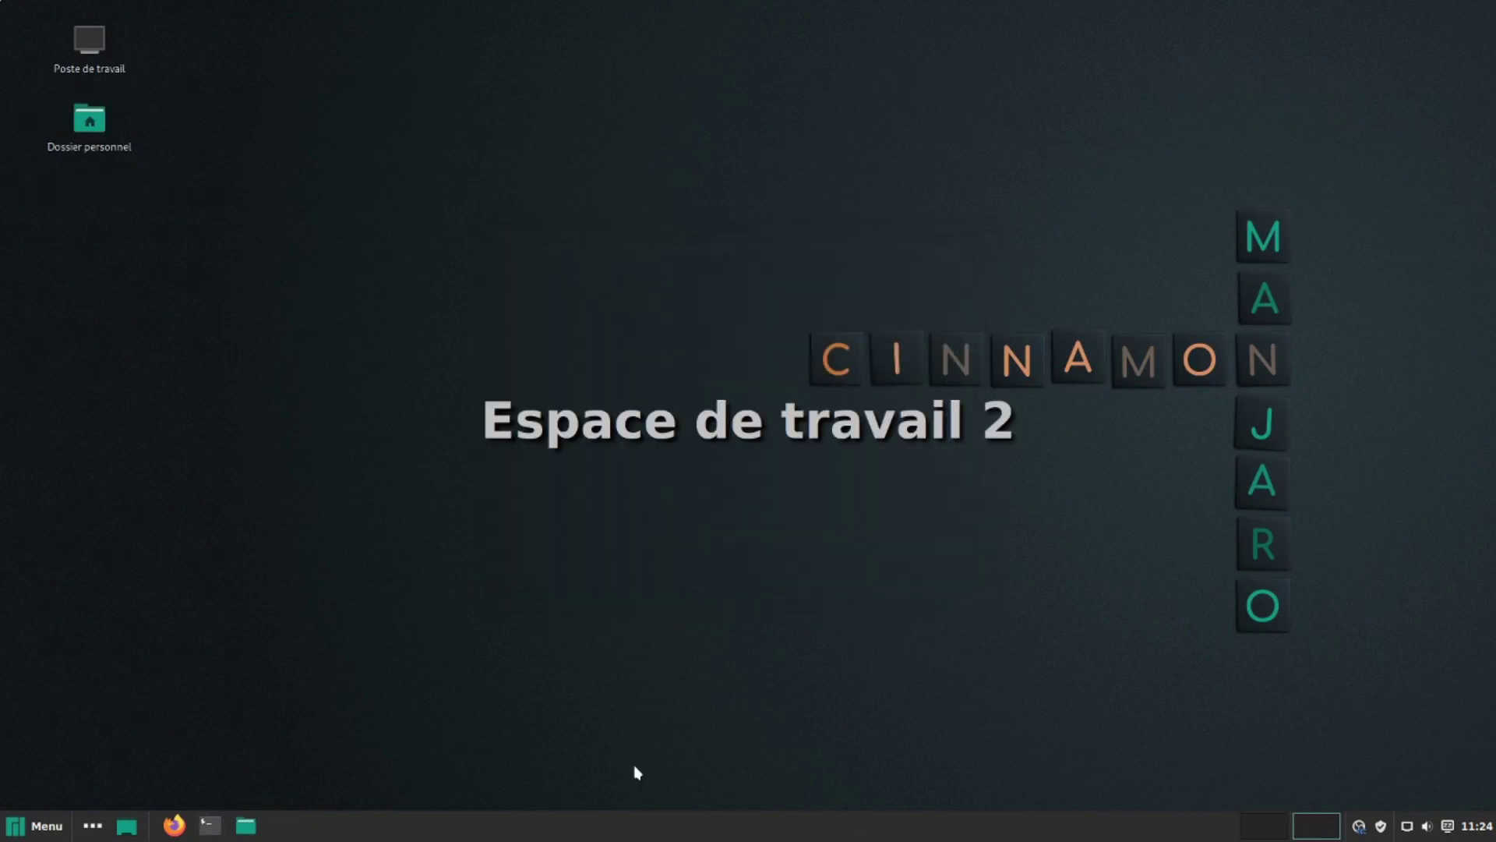
left_click(173, 826)
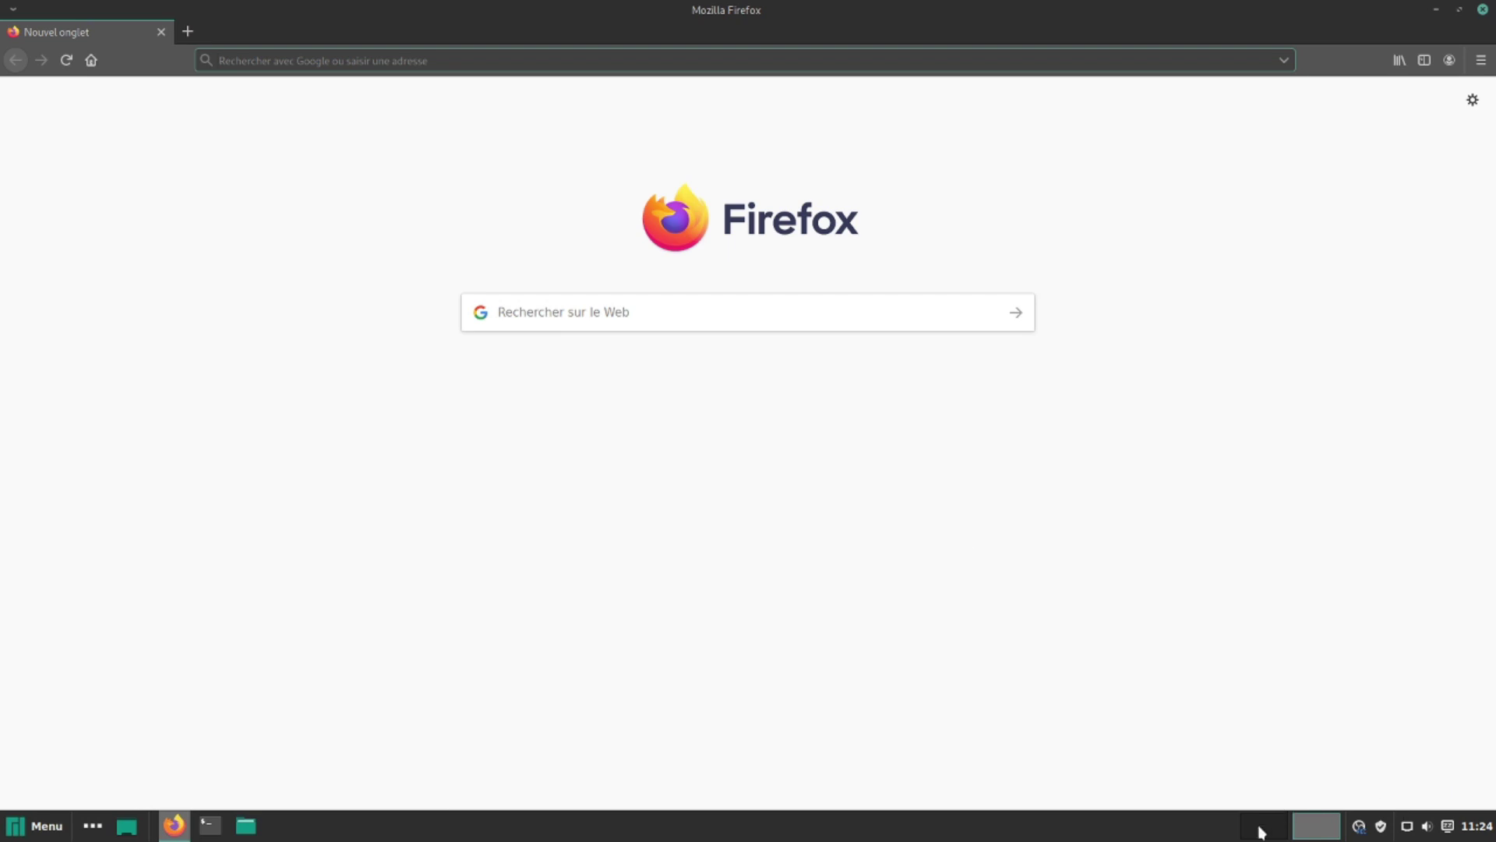
left_click(1263, 827)
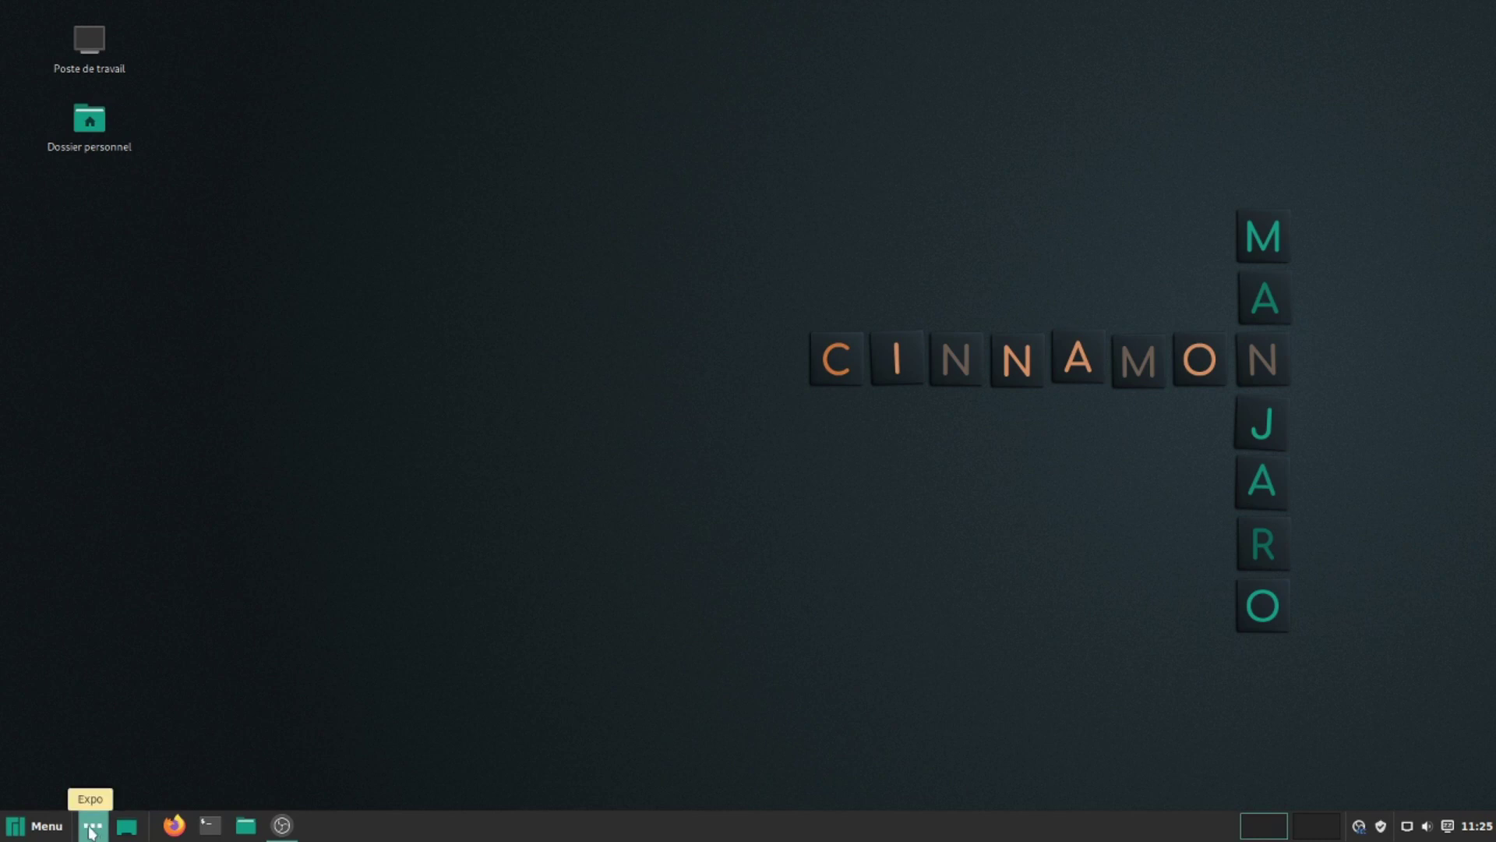
- Remove the Expo applet from the desktop panel and confirm the removal
right_click(92, 829)
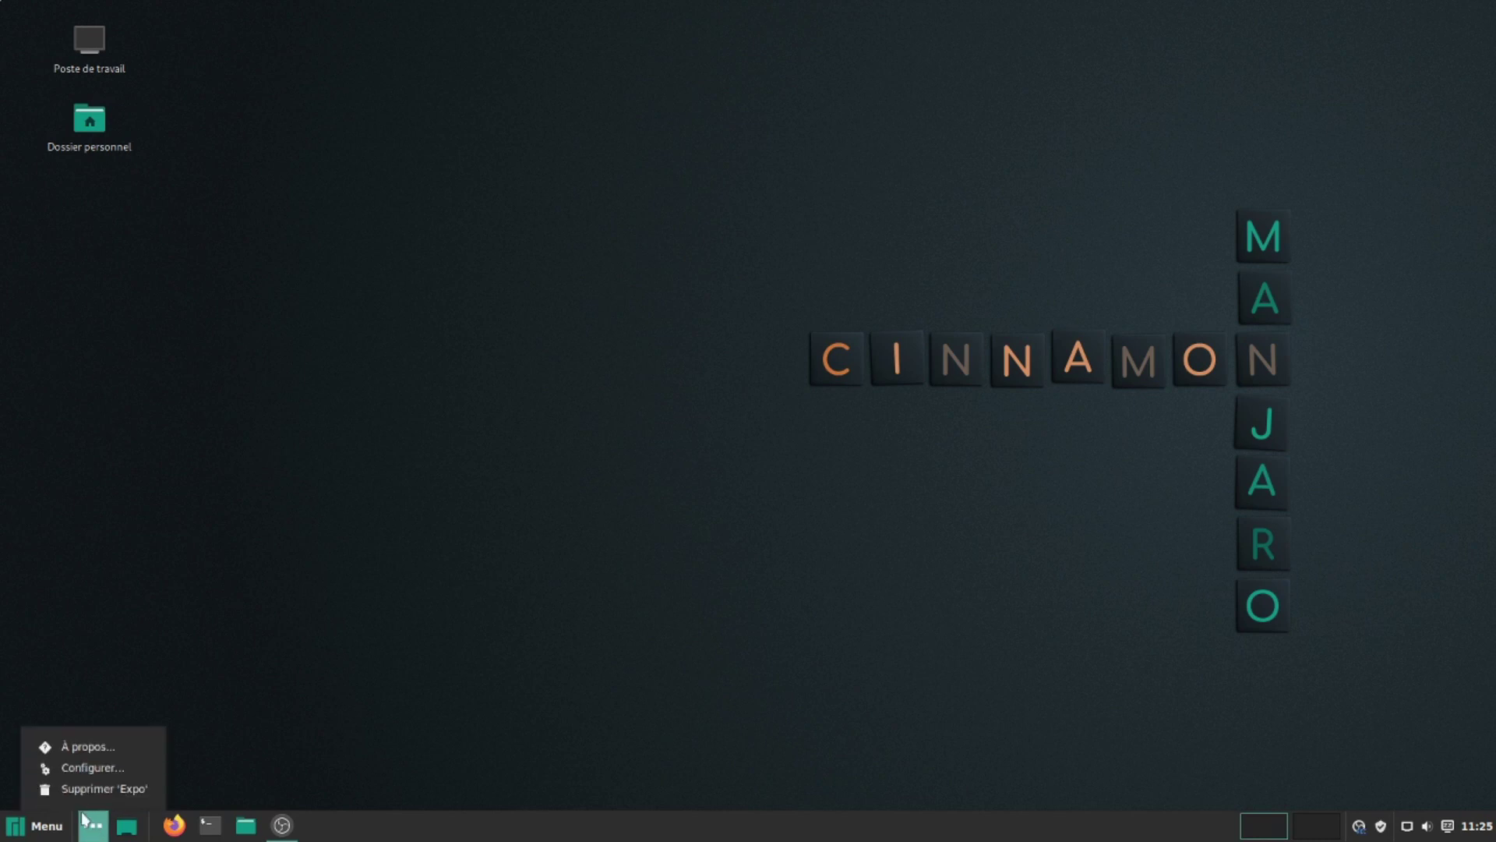
left_click(81, 789)
left_click(806, 435)
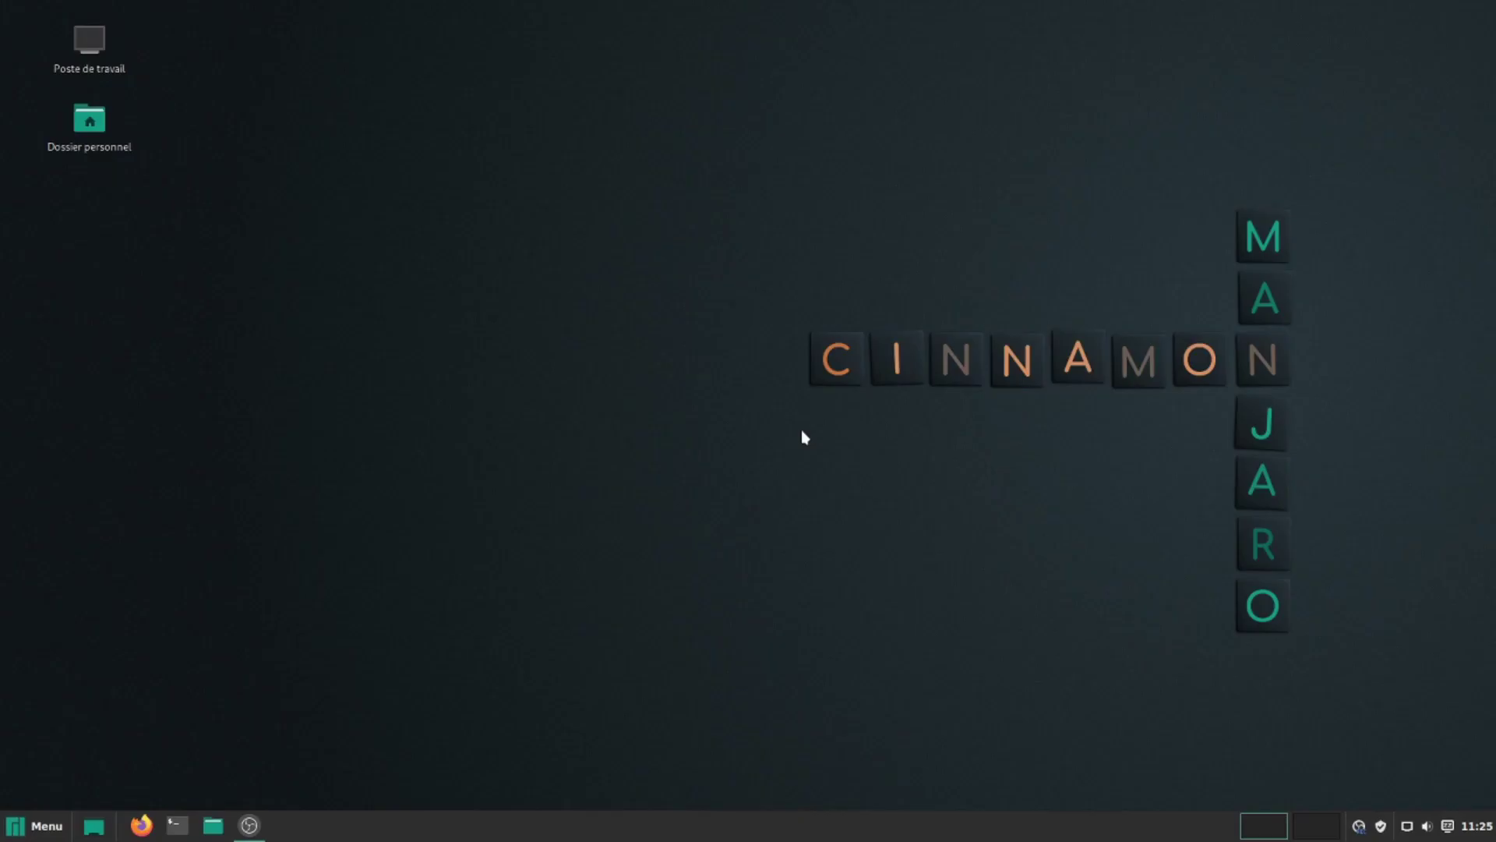
- Move the show-desktop applet to the end of the panel after the clock, using panel edit mode only for the move
left_click(99, 831)
right_click(623, 829)
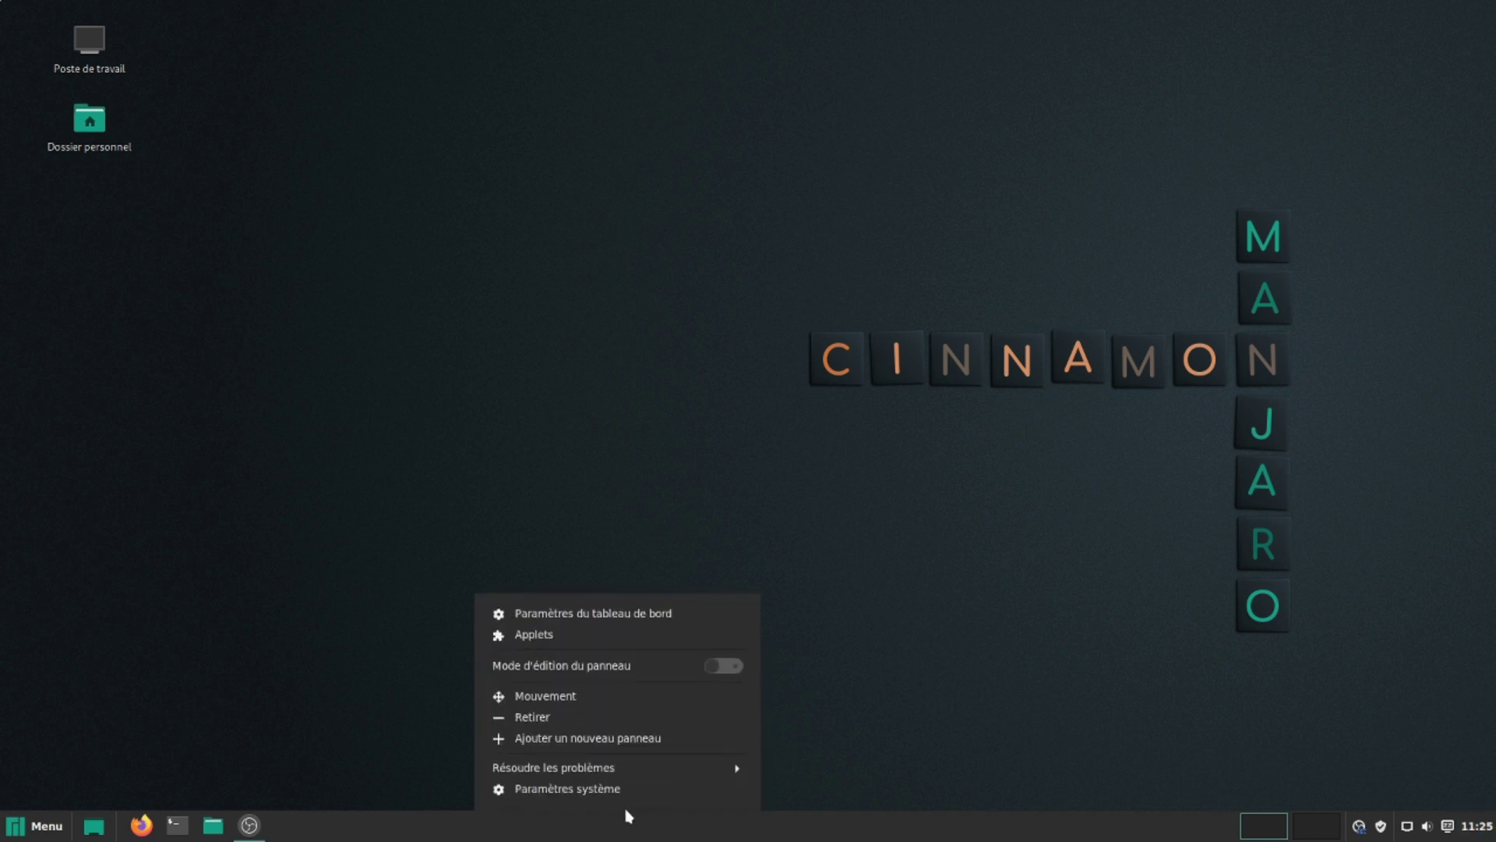
left_click(738, 673)
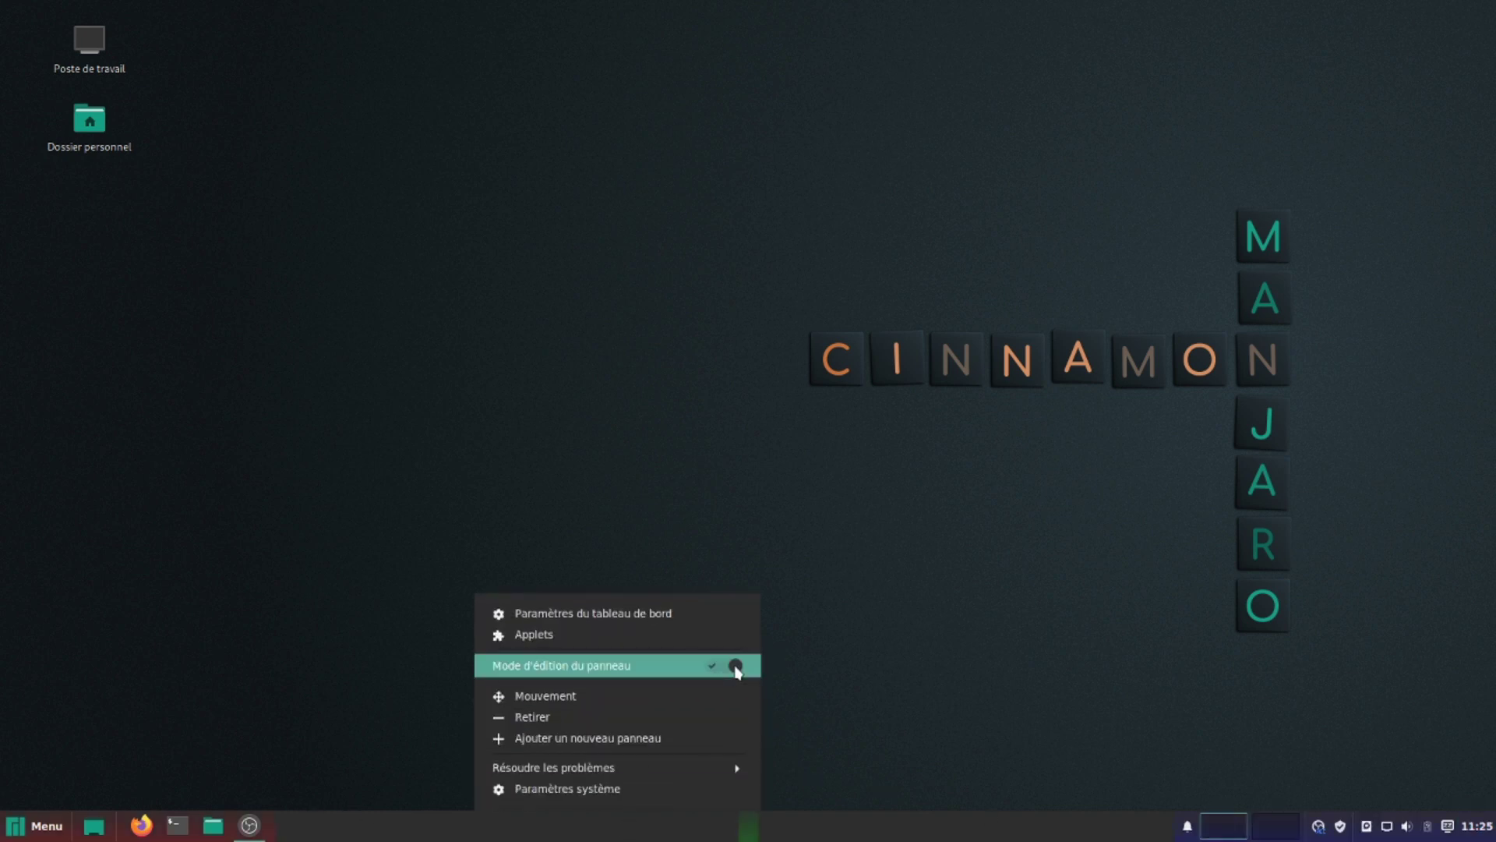
left_click_drag(95, 834, 1485, 824)
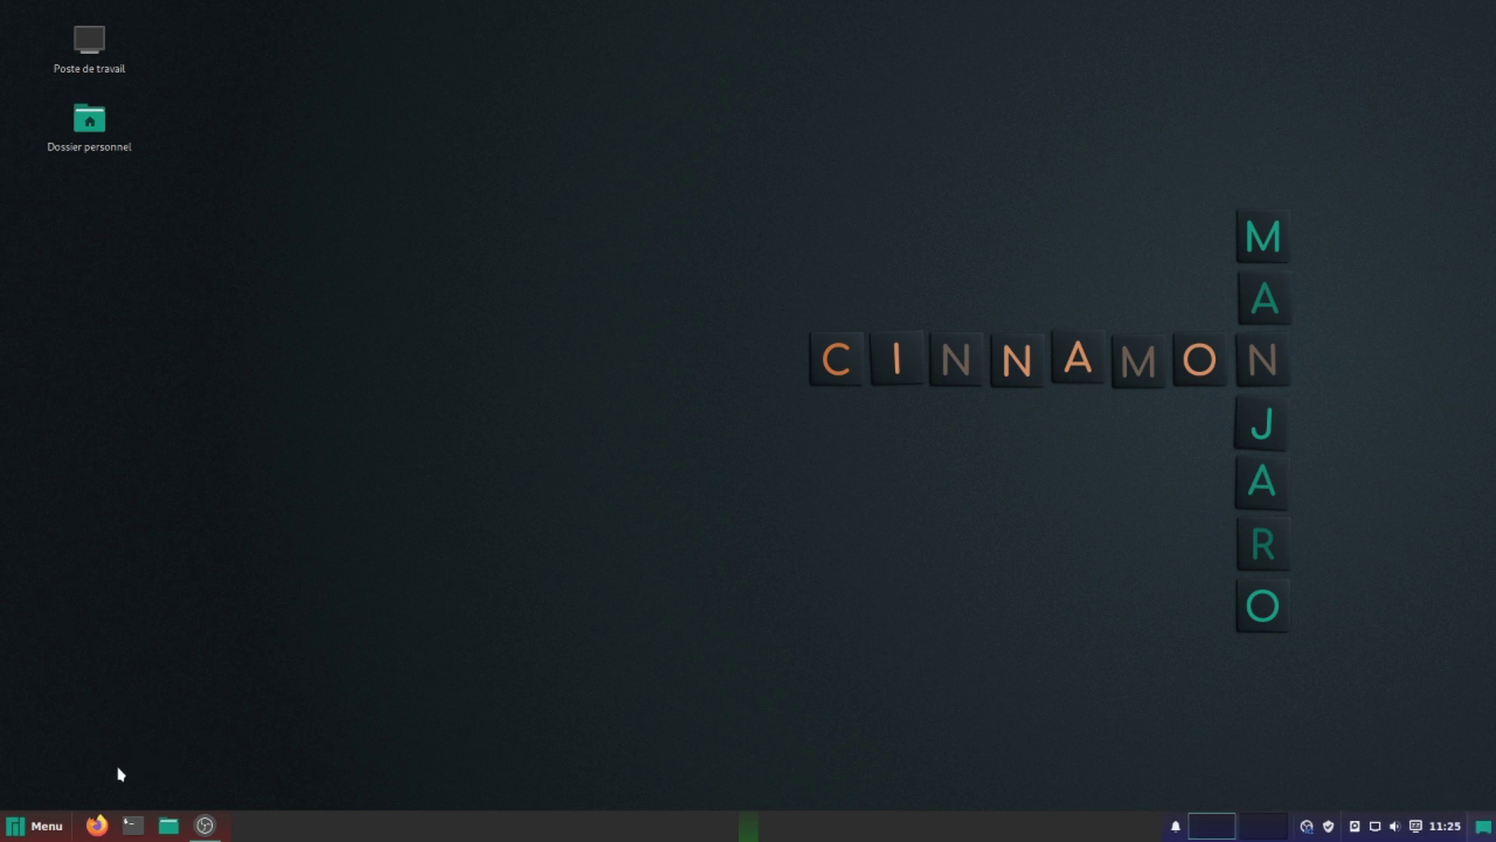
right_click(460, 836)
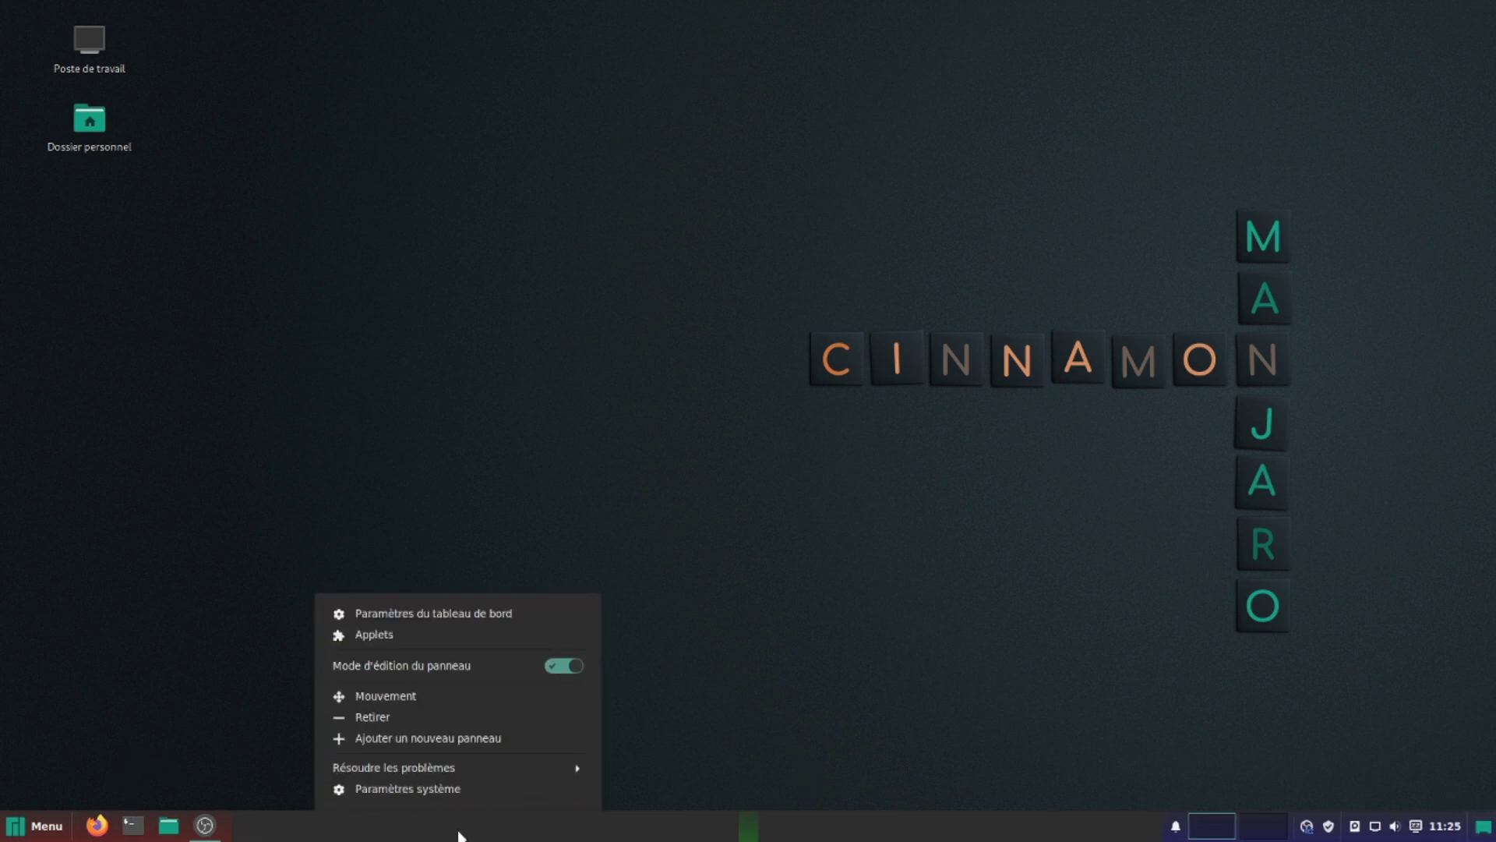
left_click(546, 667)
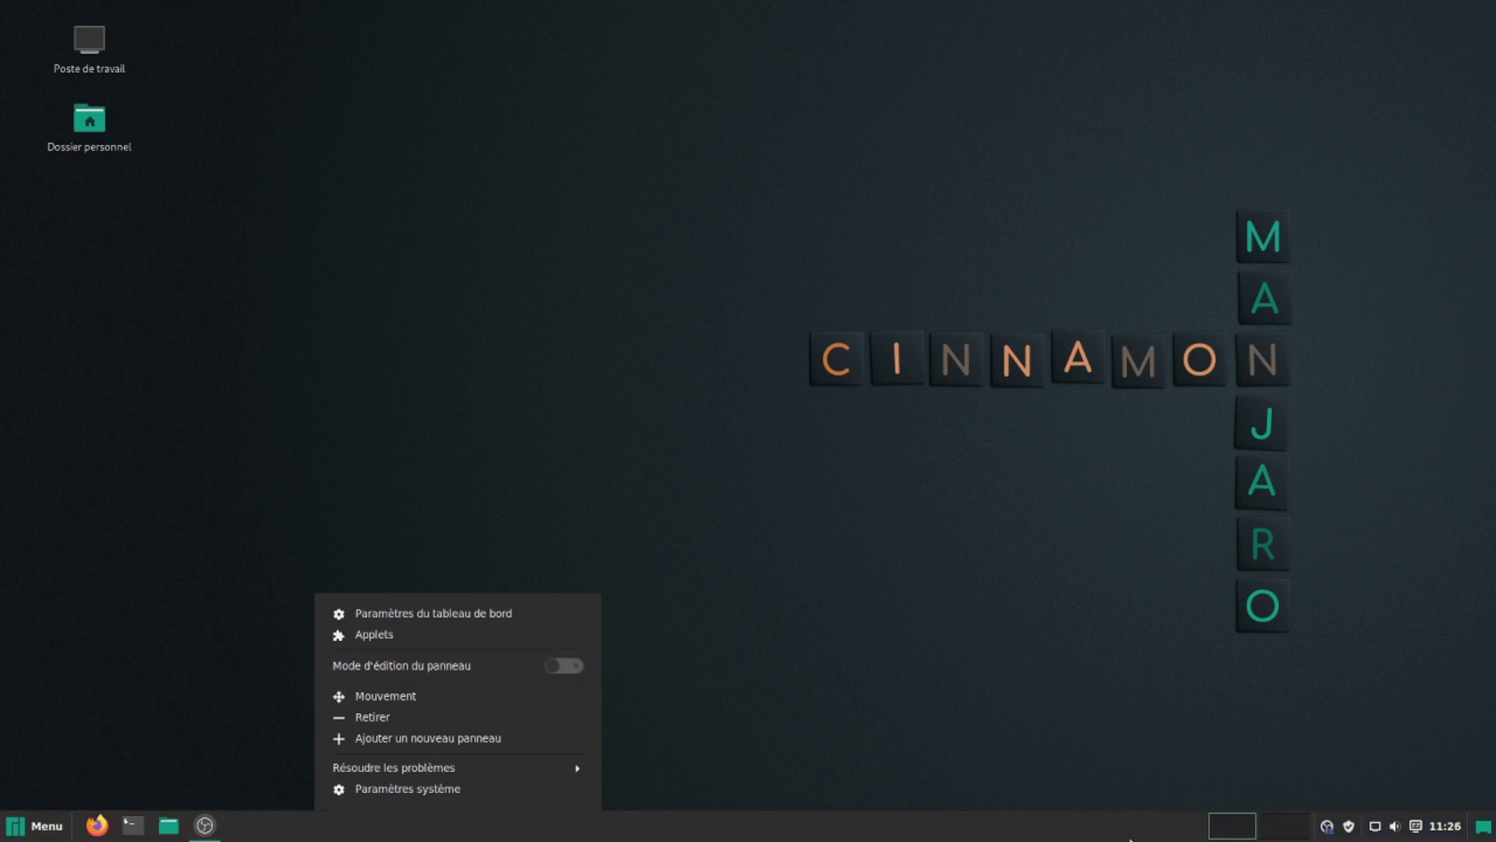
- Switch off power management (Gestion de l'alimentation) in the panel's inhibit applet
left_click(1416, 832)
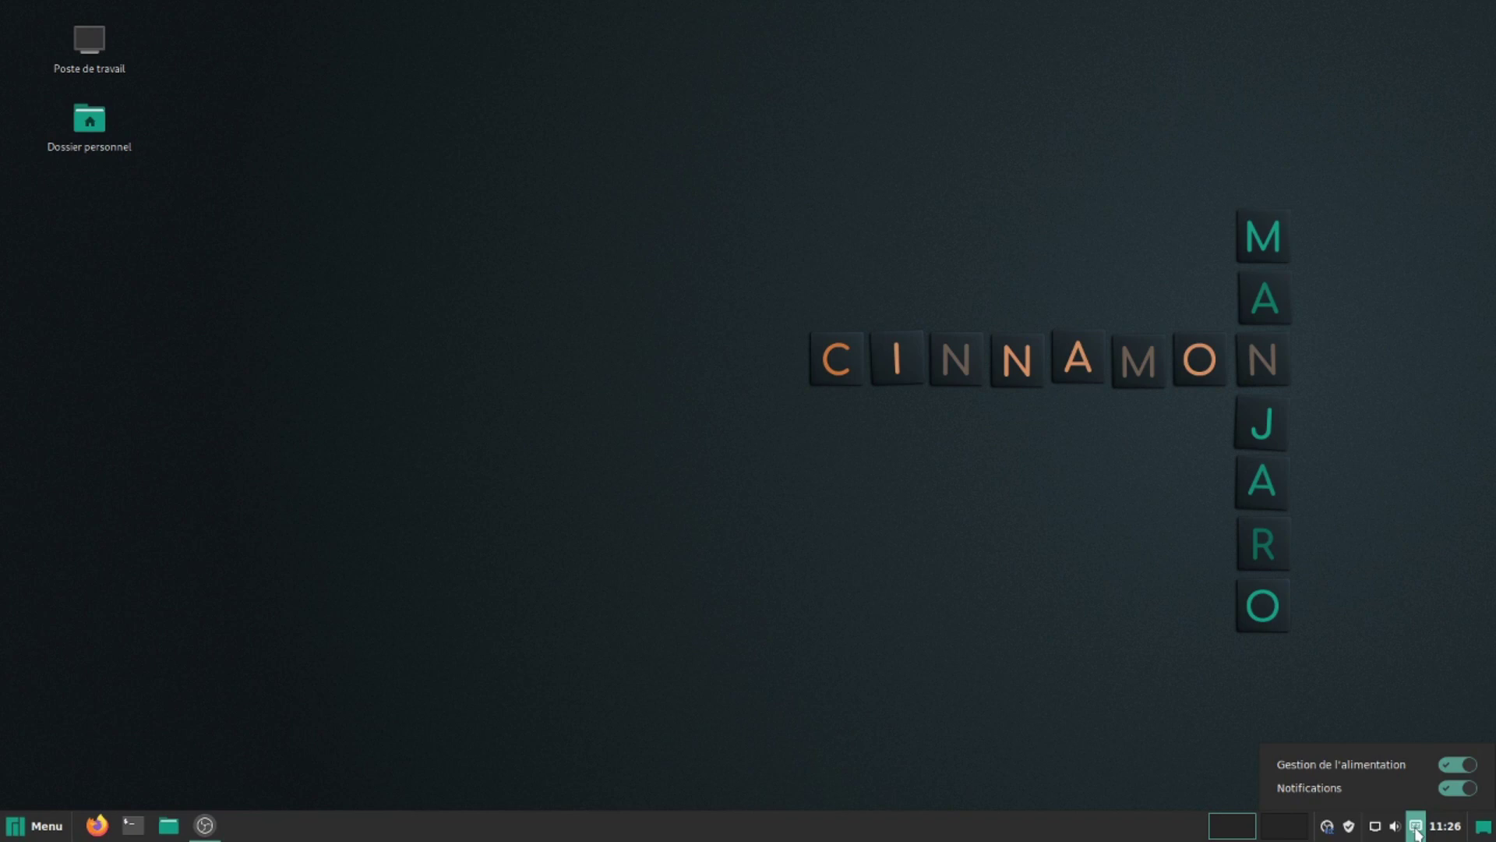
left_click(1448, 759)
left_click(1165, 762)
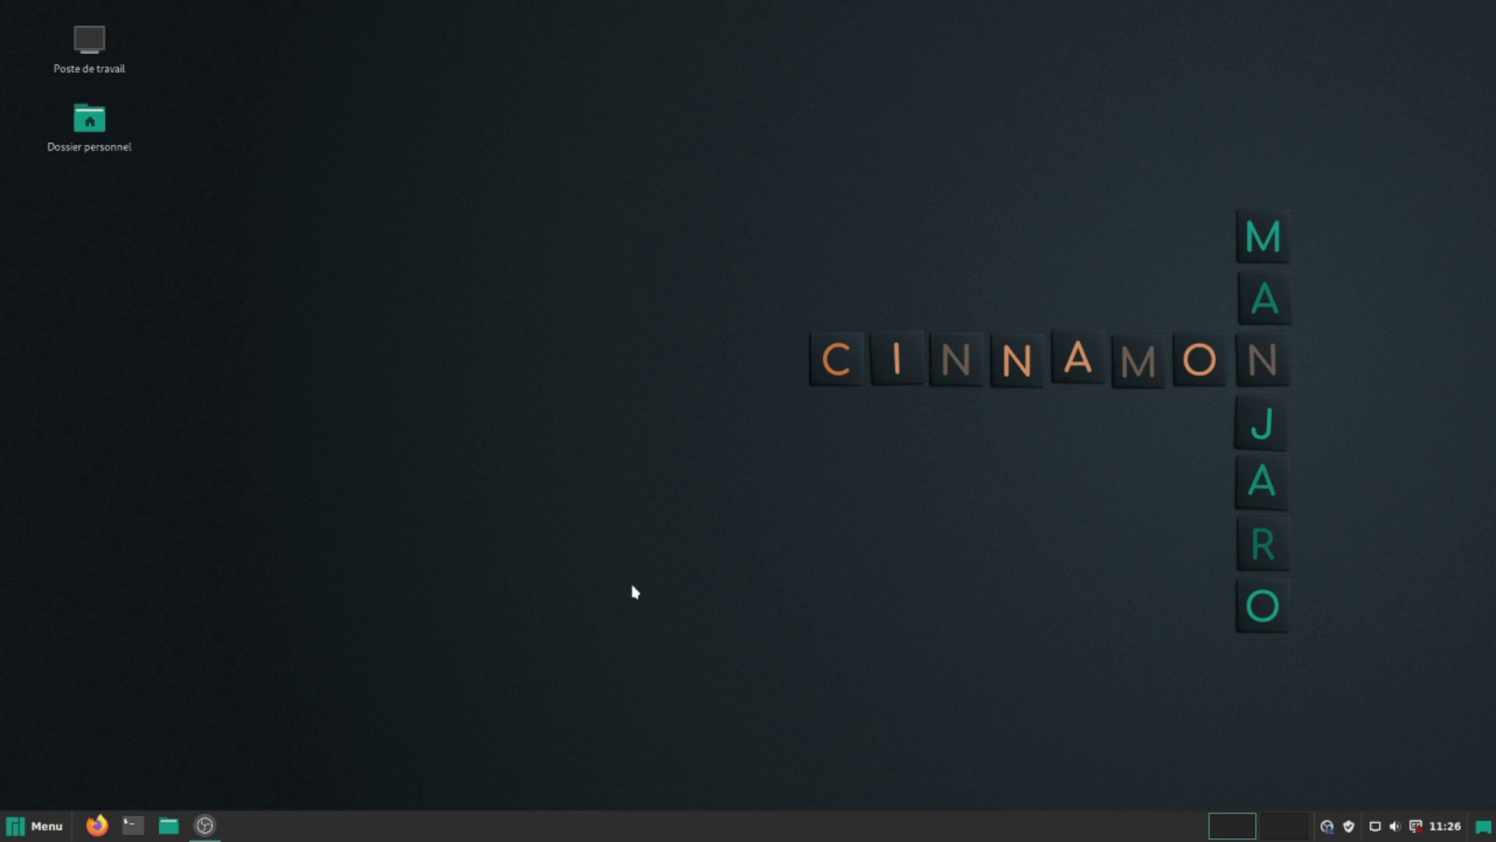
- Set the text scaling factor to 1,2 in the system font settings and close the settings window
right_click(642, 836)
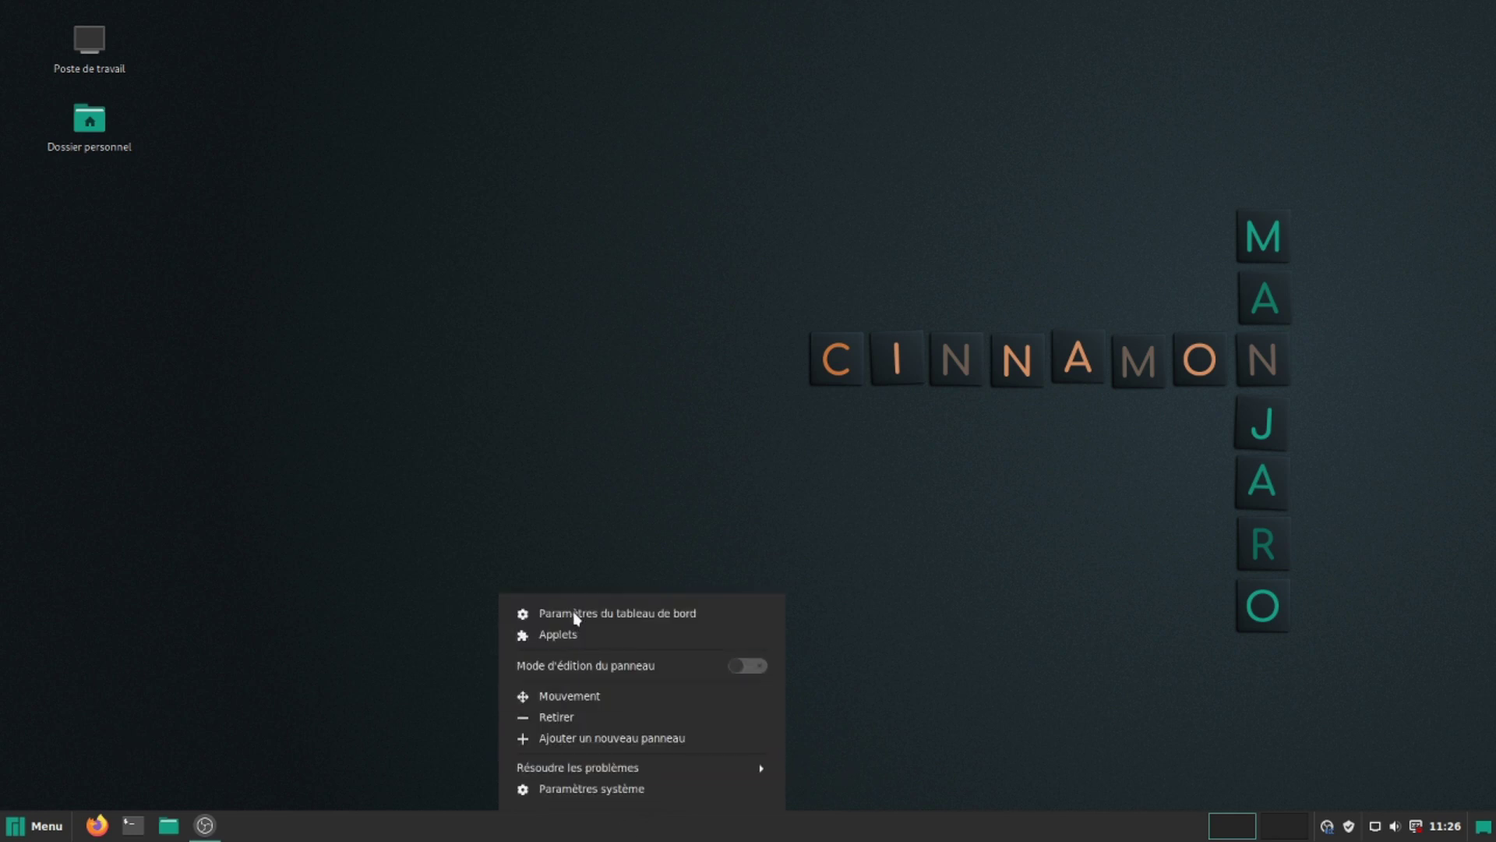
left_click(605, 790)
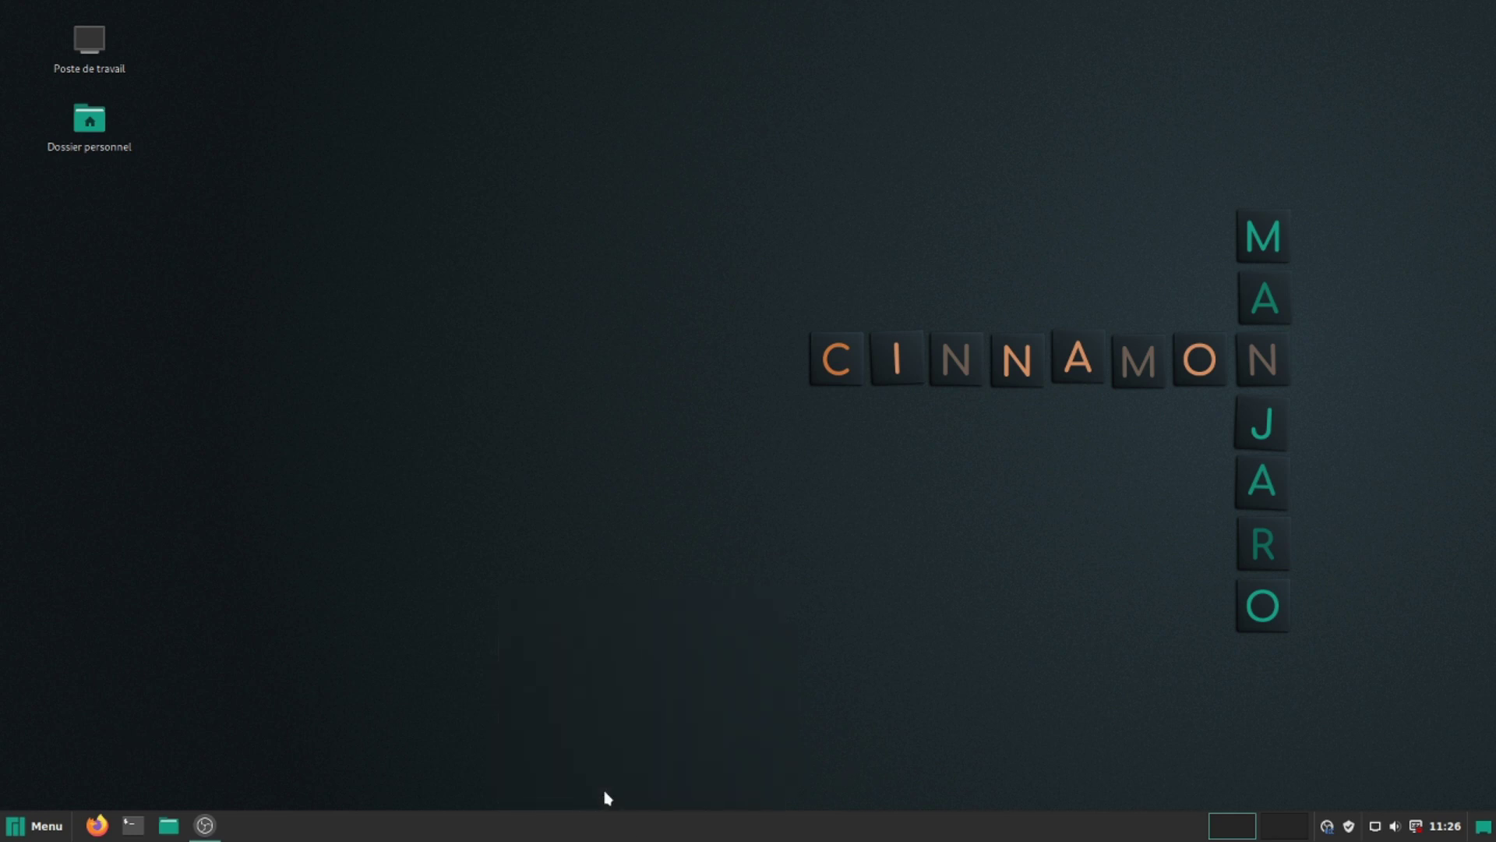
left_click(4, 833)
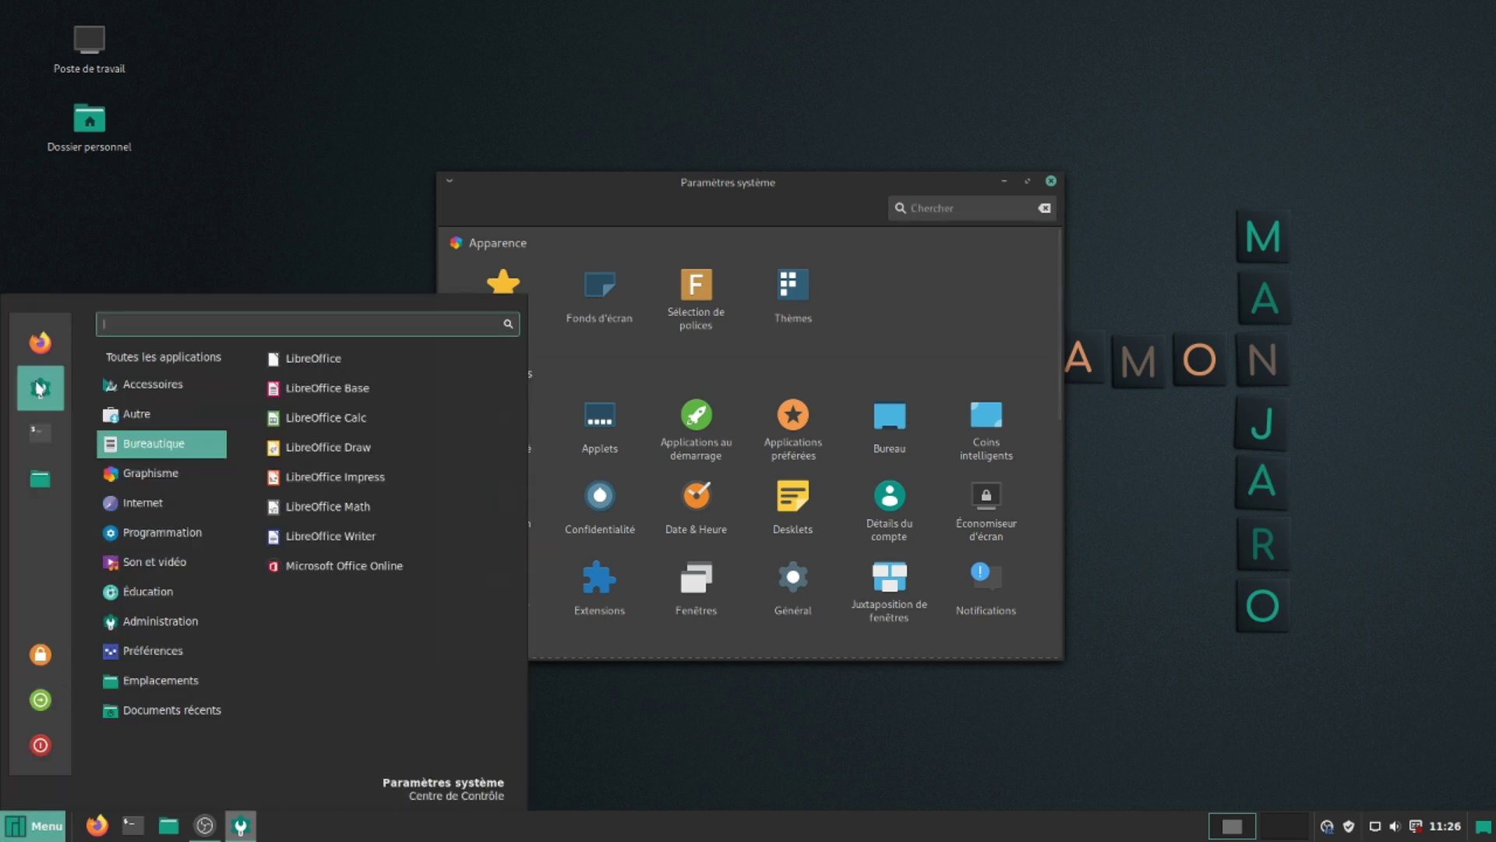
left_click(40, 387)
left_click(697, 293)
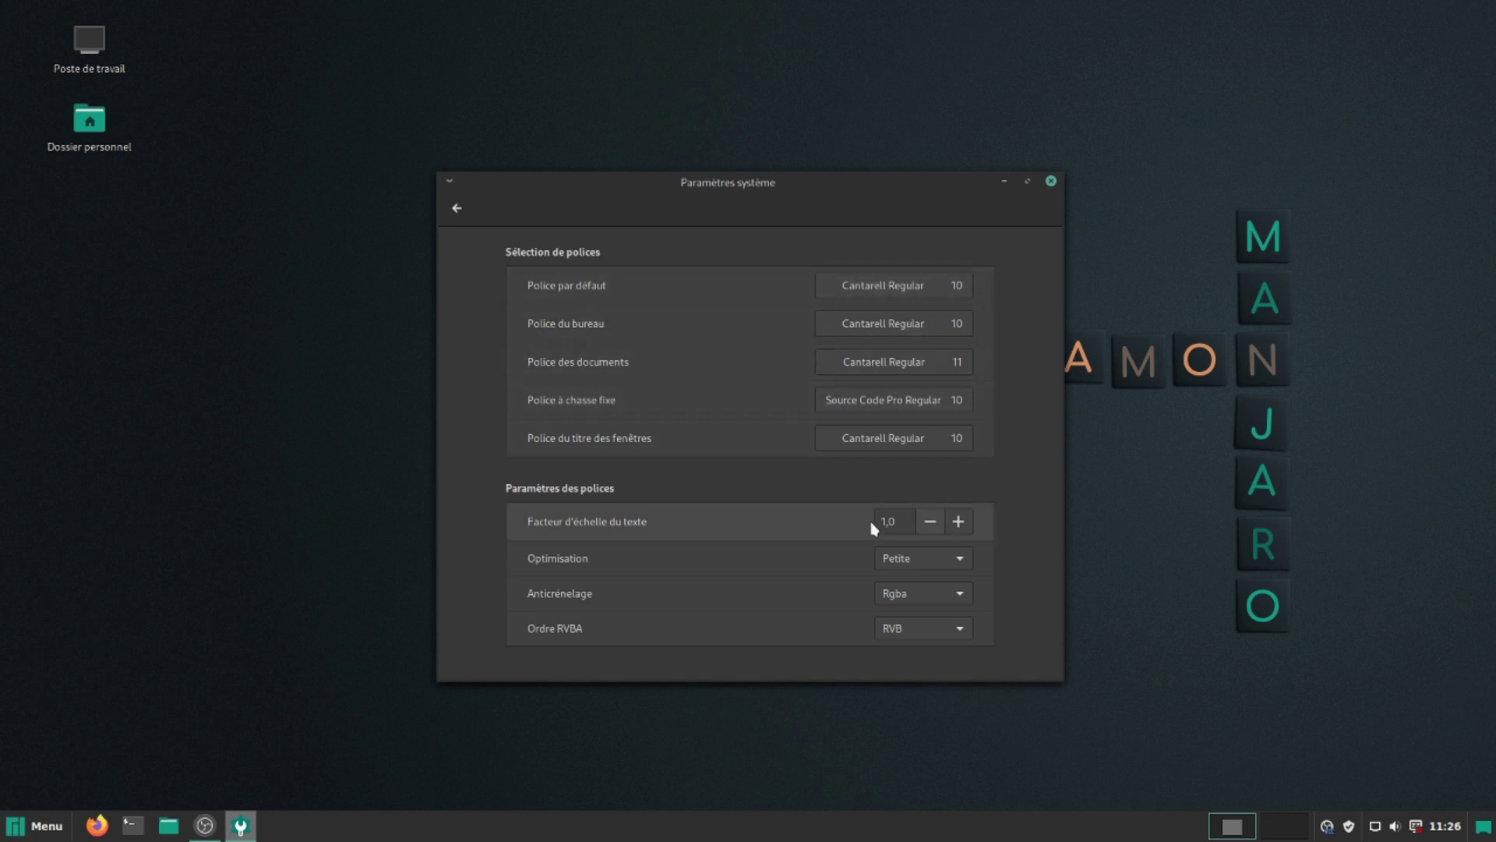
left_click(959, 519)
left_click(960, 519)
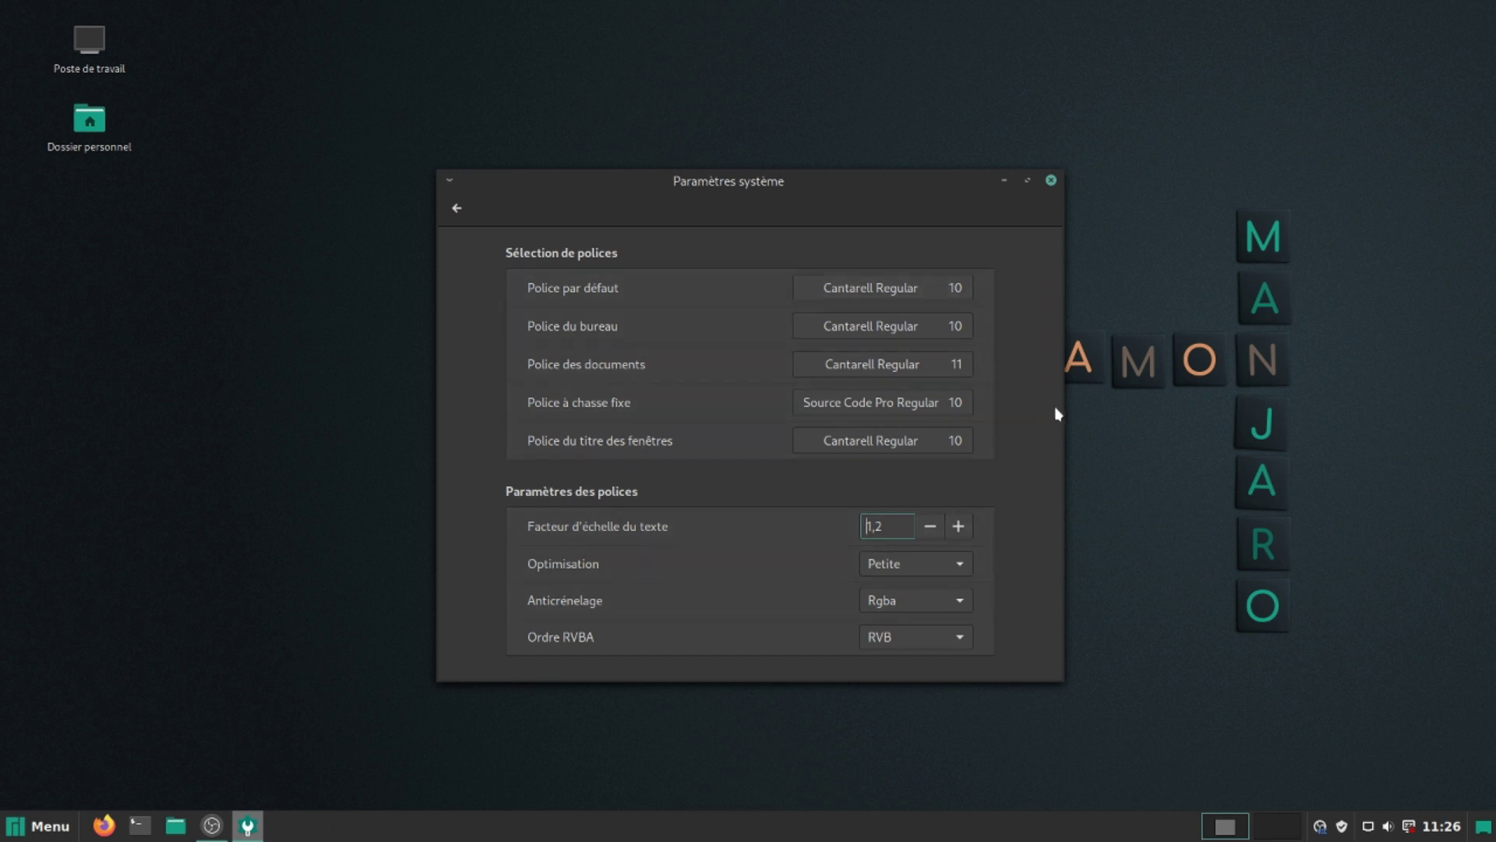
left_click(1052, 181)
- Launch Firefox, check the text size in its main menu and close the browser
left_click(102, 826)
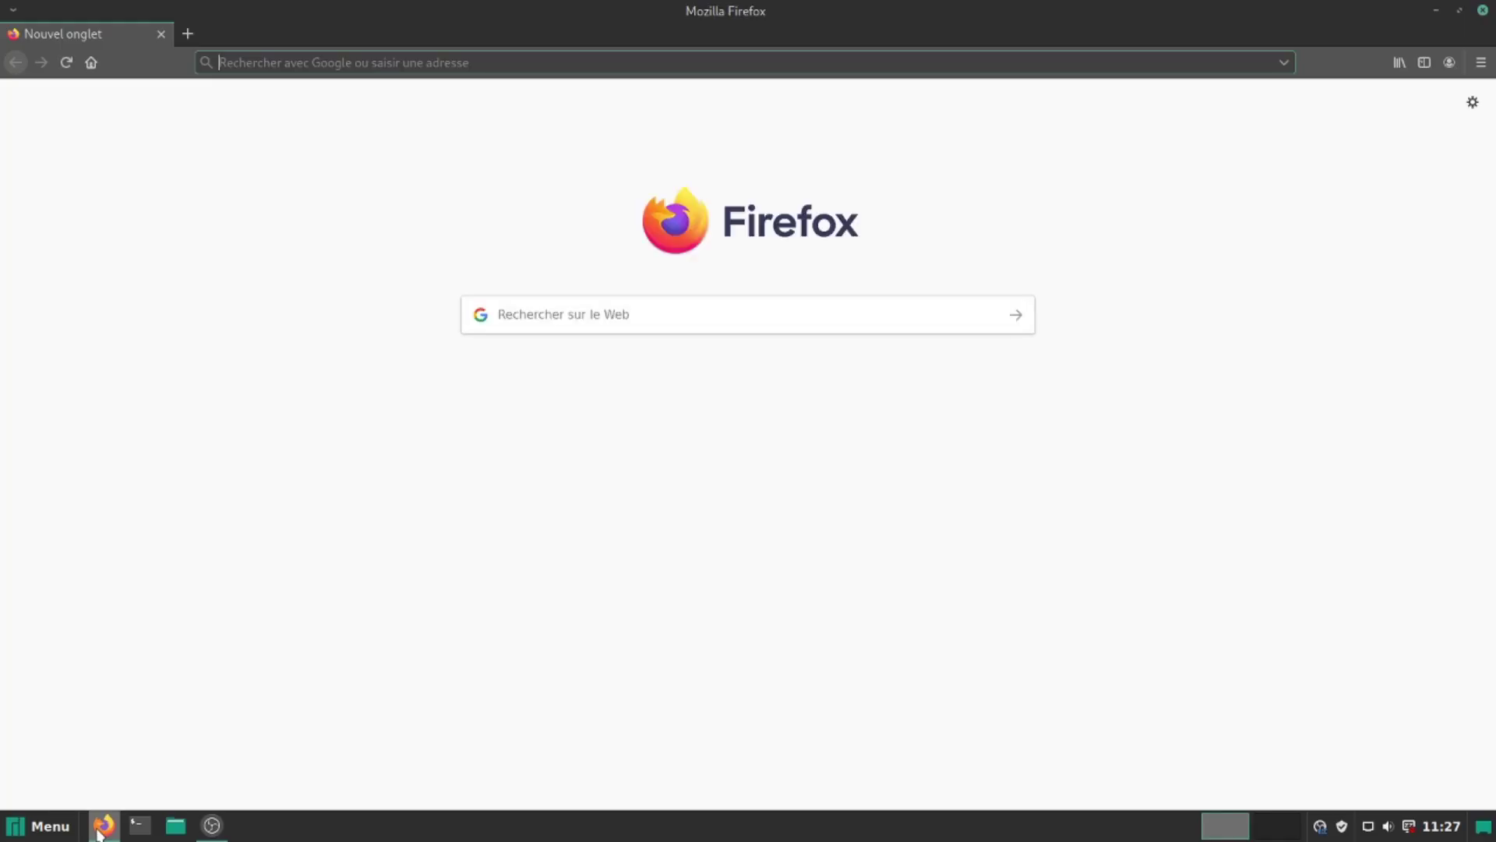
left_click(1481, 62)
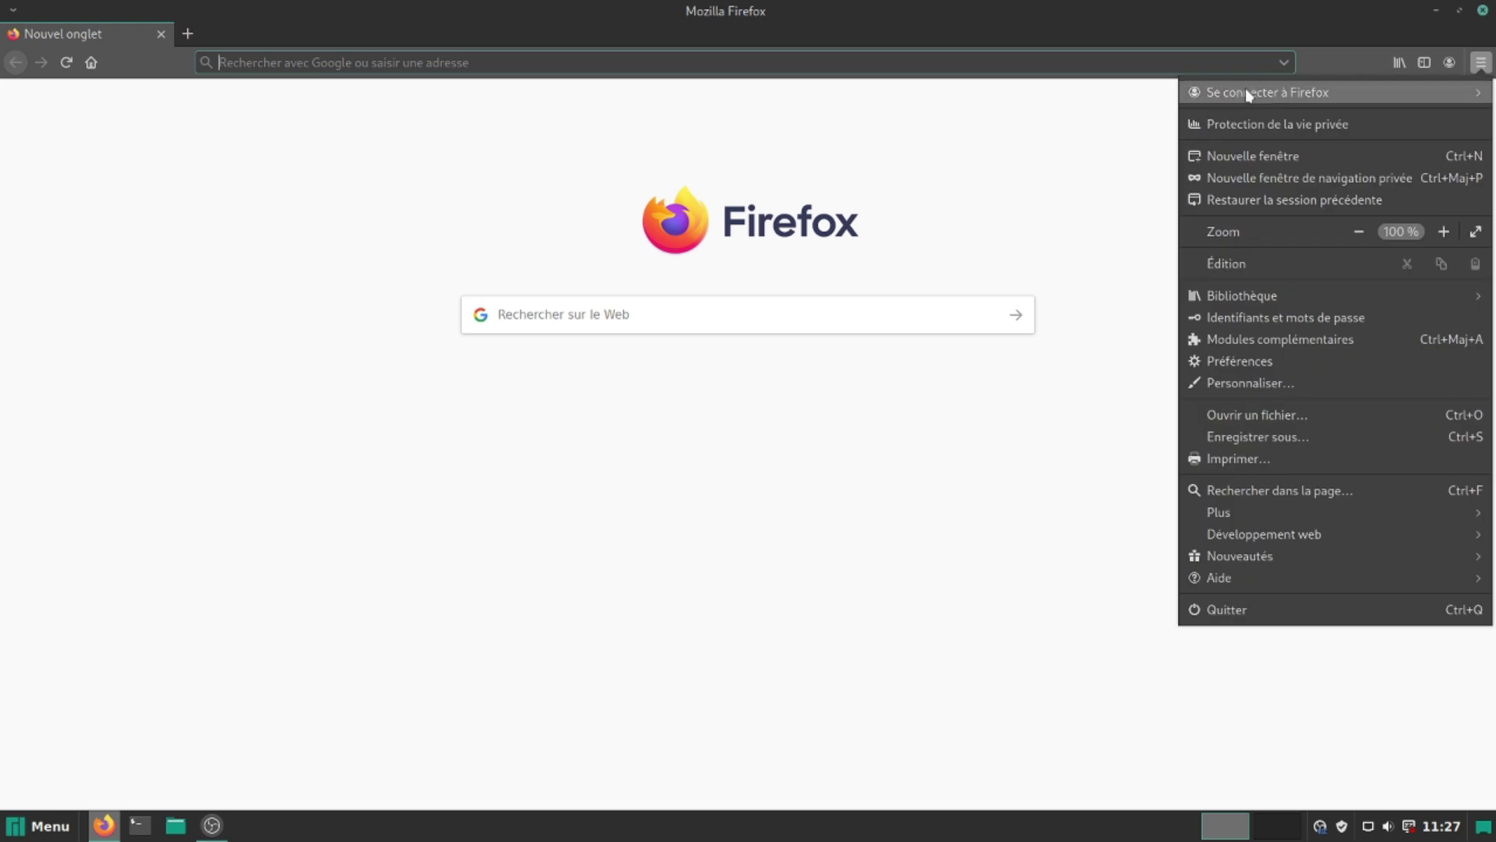
left_click(1485, 11)
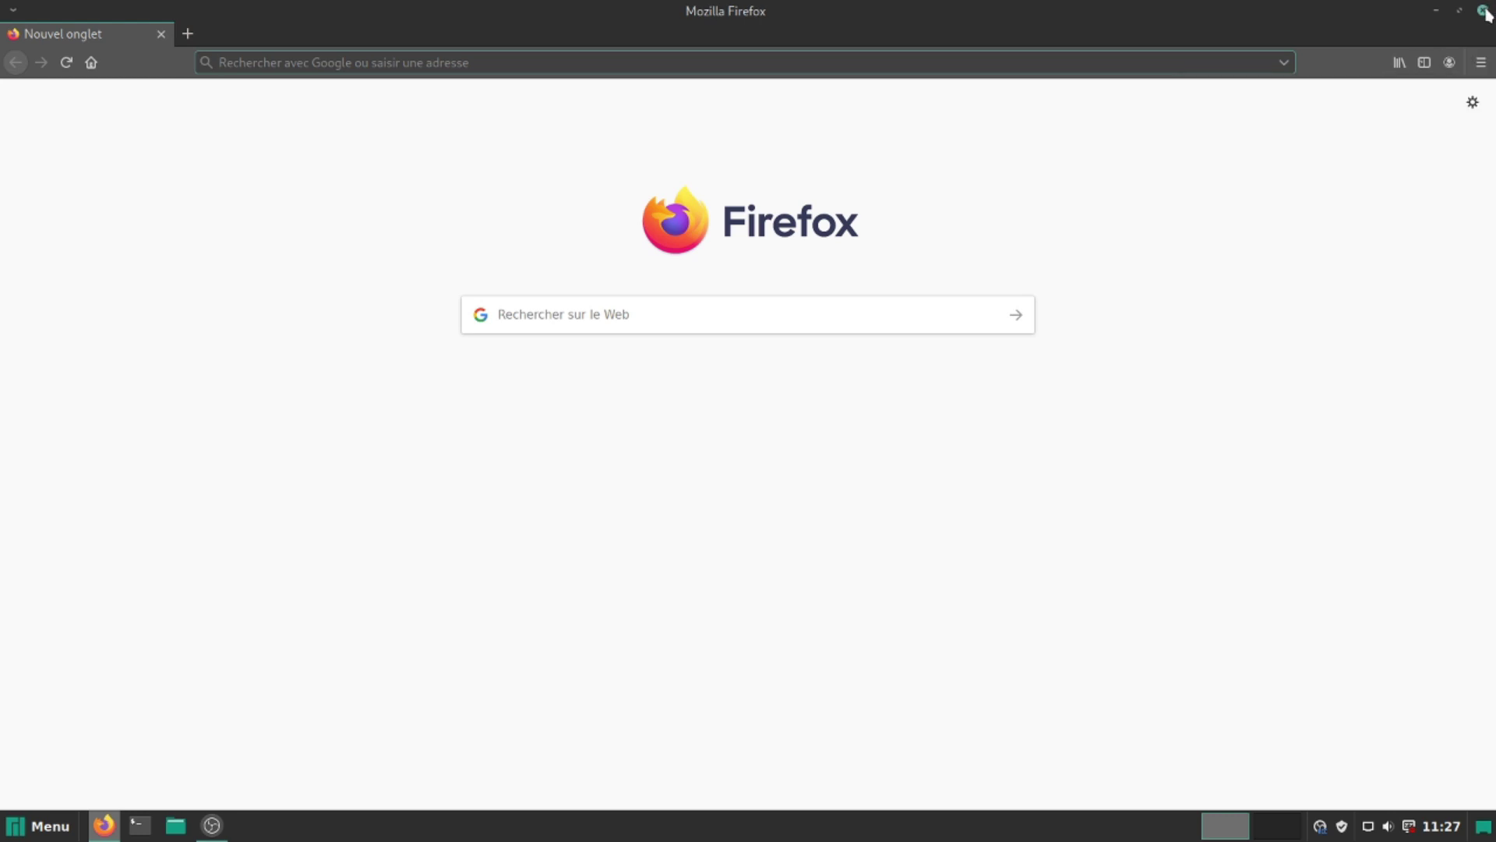
left_click(1485, 11)
- Widen the file manager's sidebar until its labels fit, reposition and enlarge the home folder window, and close it
left_click(175, 826)
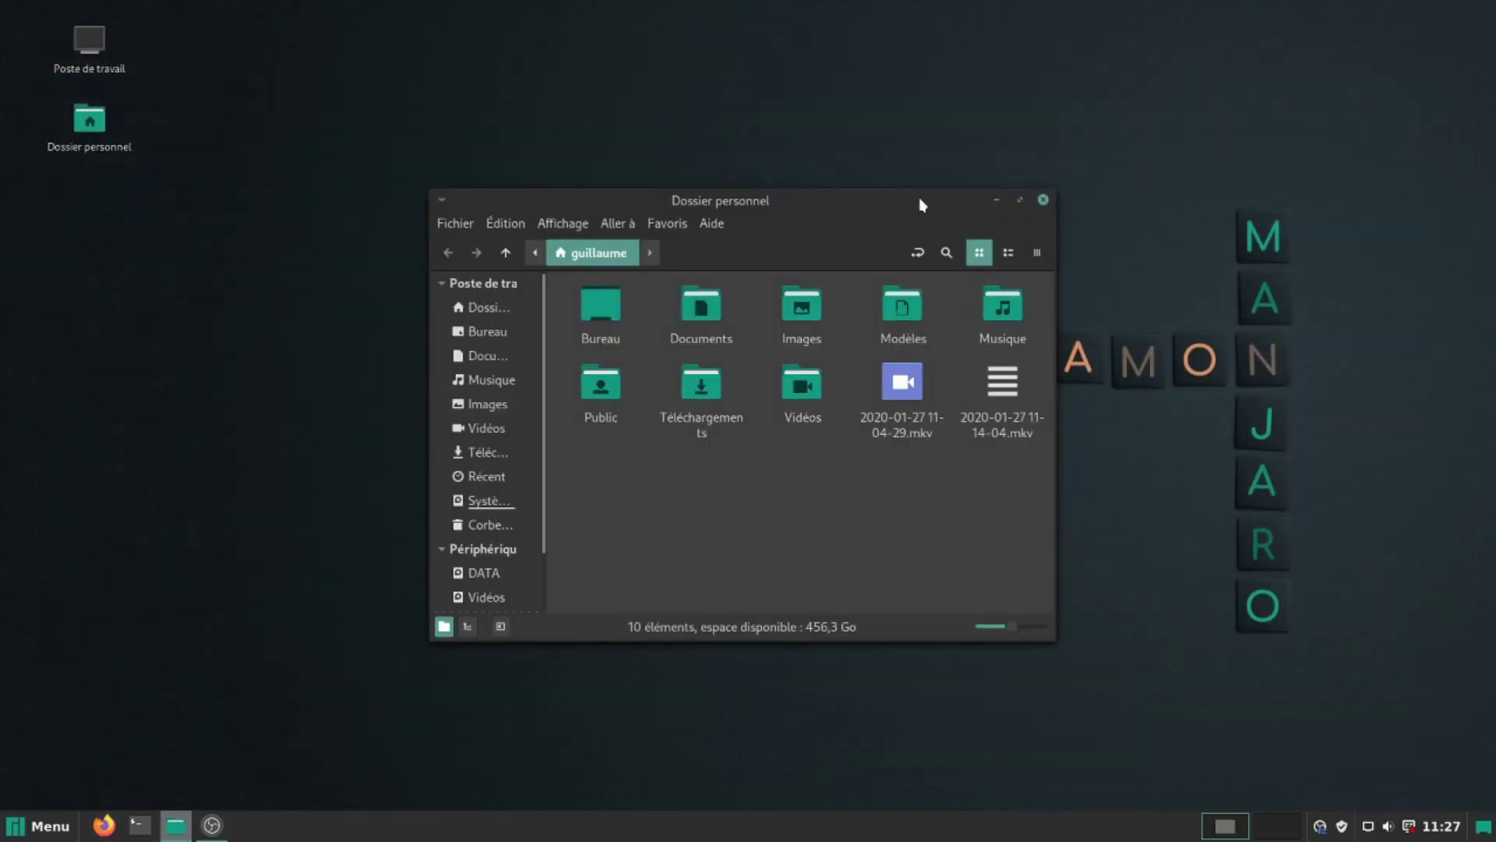
left_click_drag(545, 499, 605, 470)
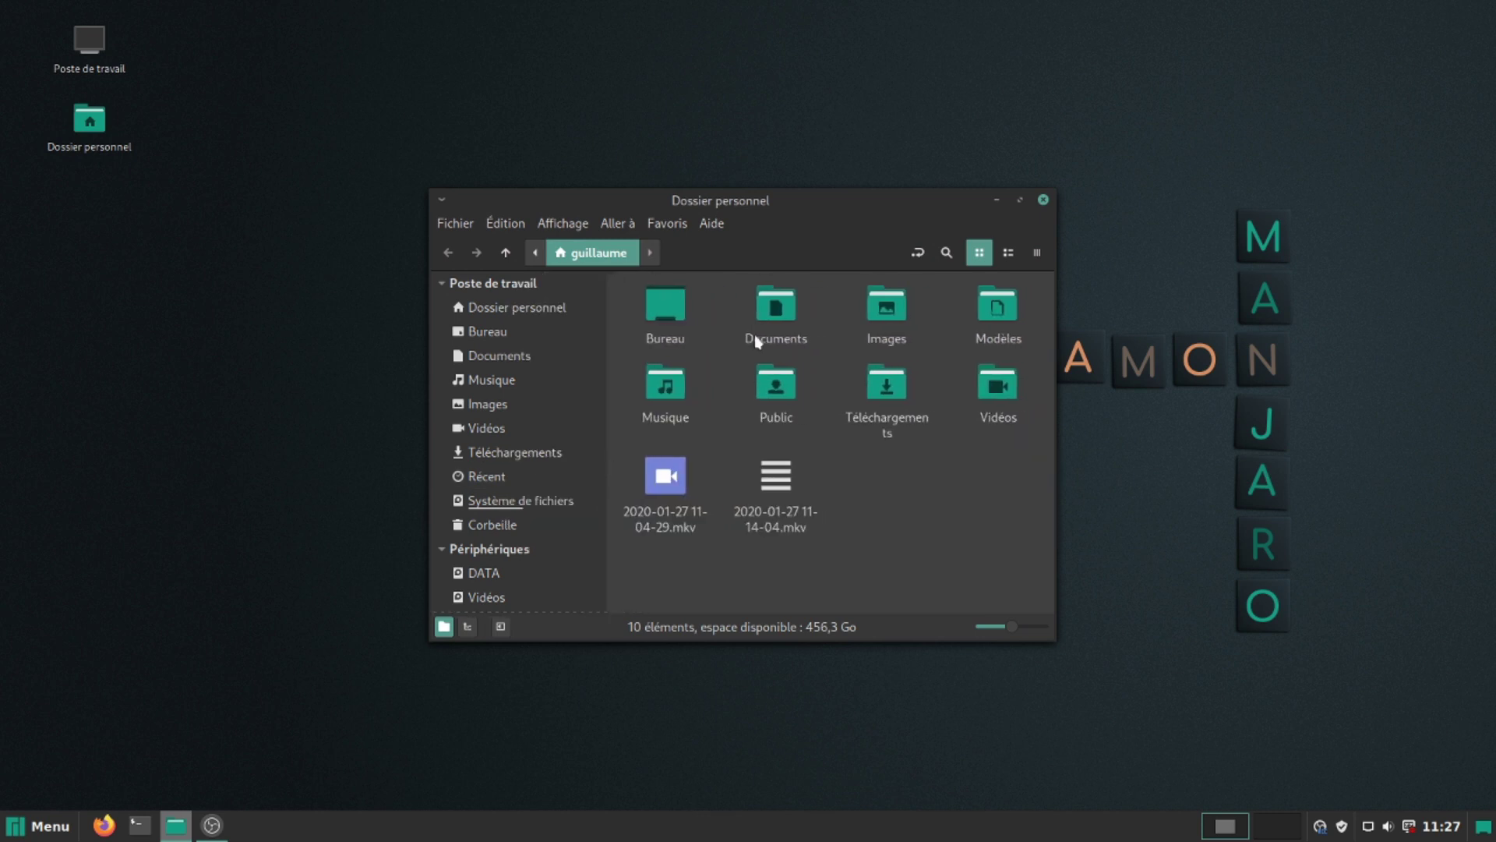
left_click_drag(832, 212, 685, 119)
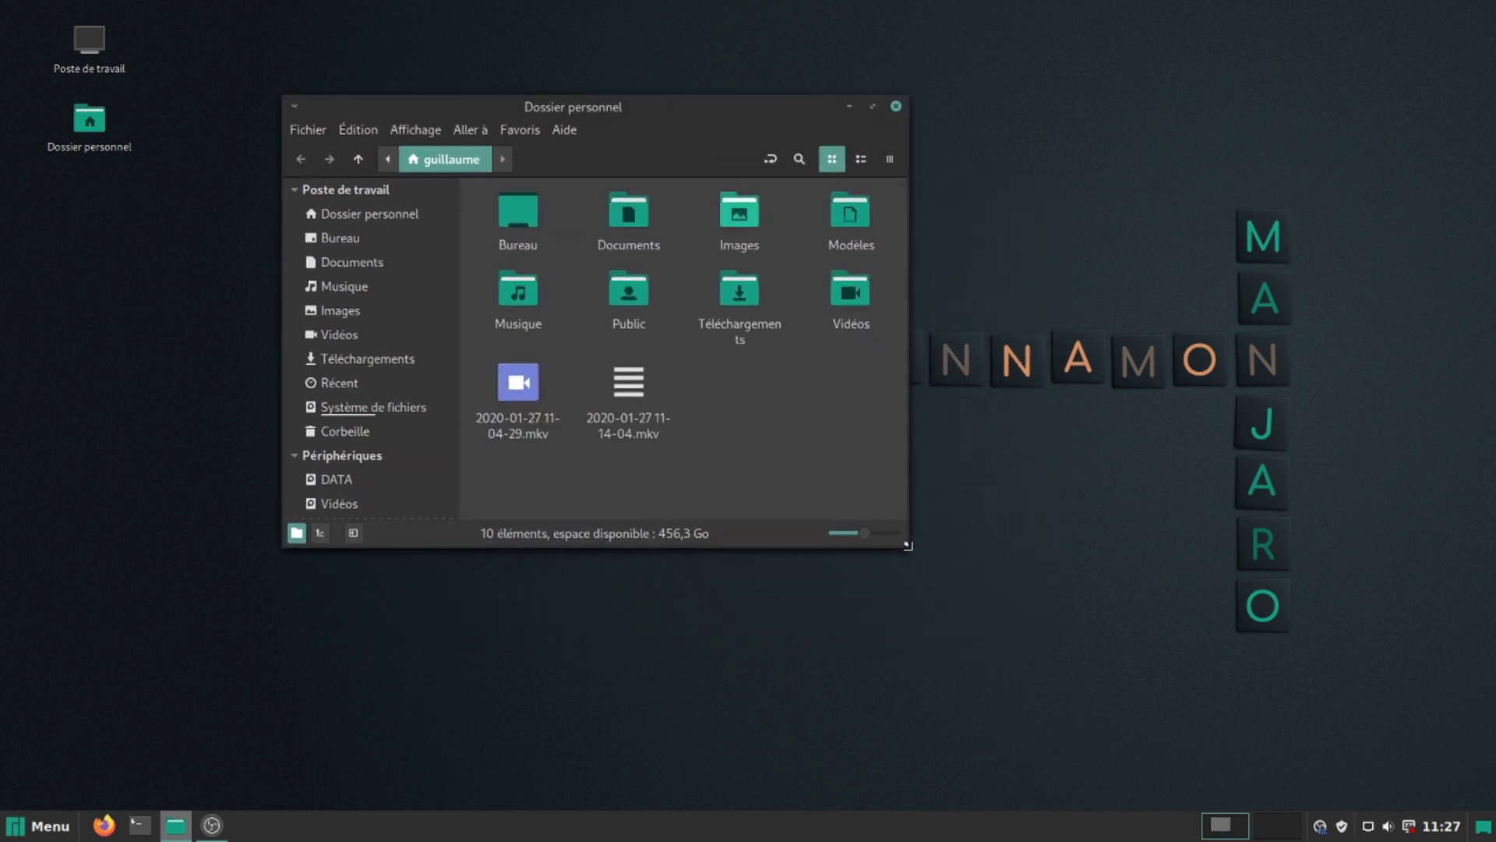
left_click_drag(908, 545, 996, 617)
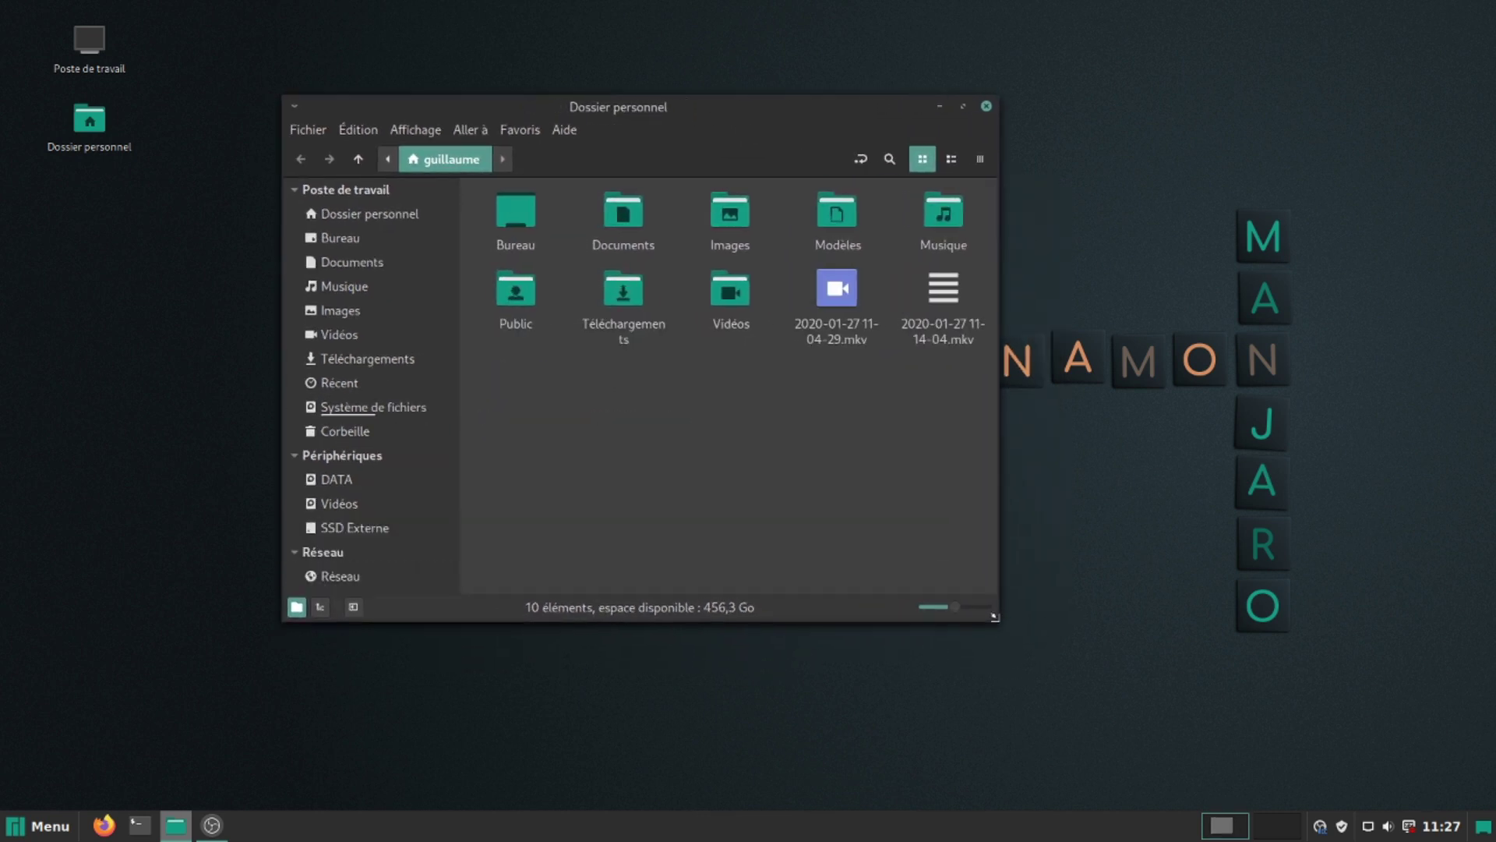
left_click(987, 106)
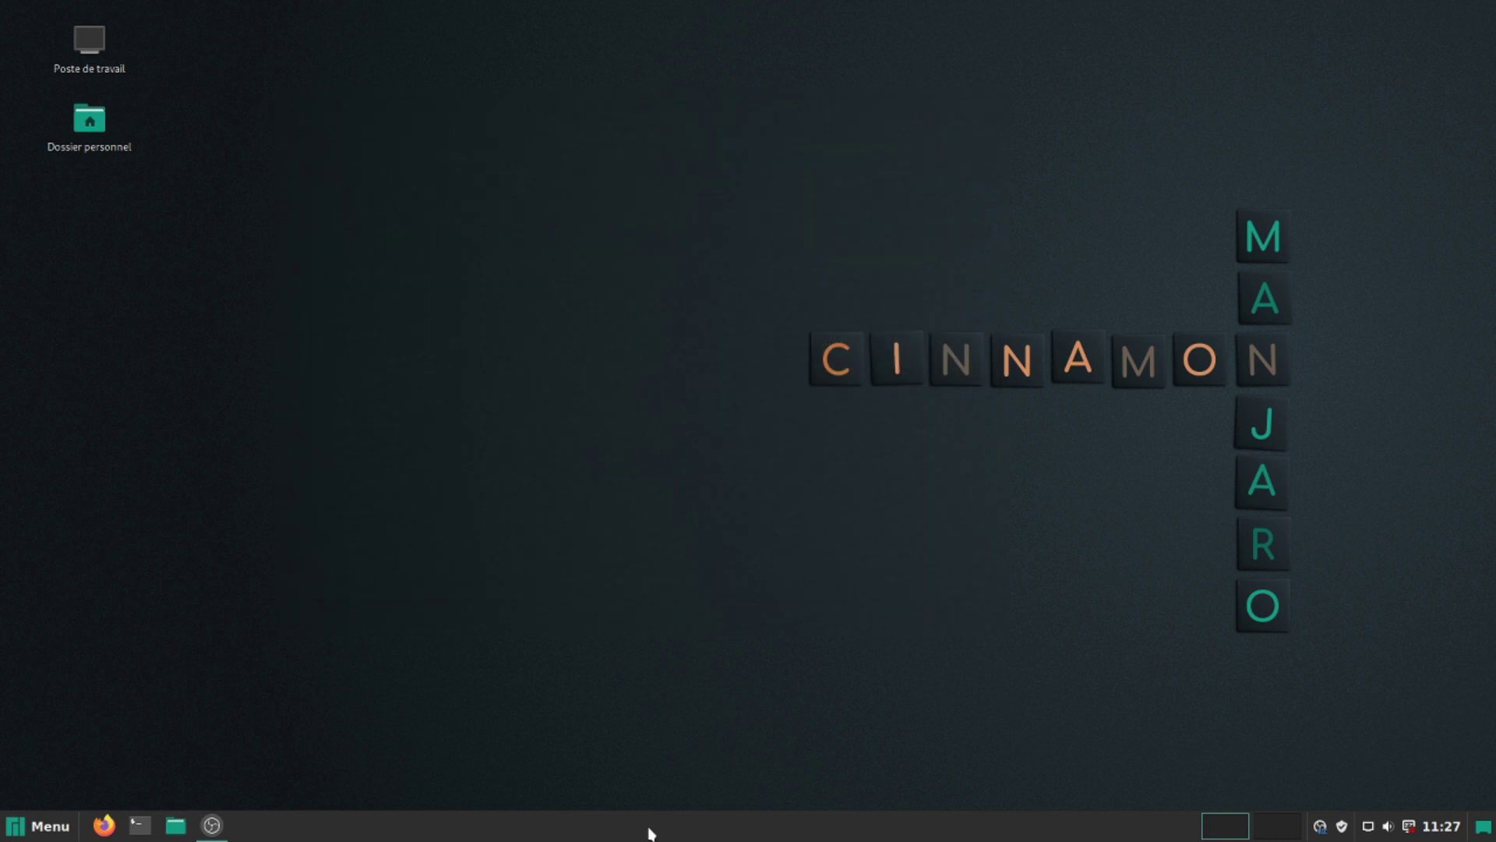
- Set the window borders theme to Adapta-Nokto-Eta-Maia in the system's theme settings
left_click(38, 828)
left_click(44, 374)
left_click(835, 290)
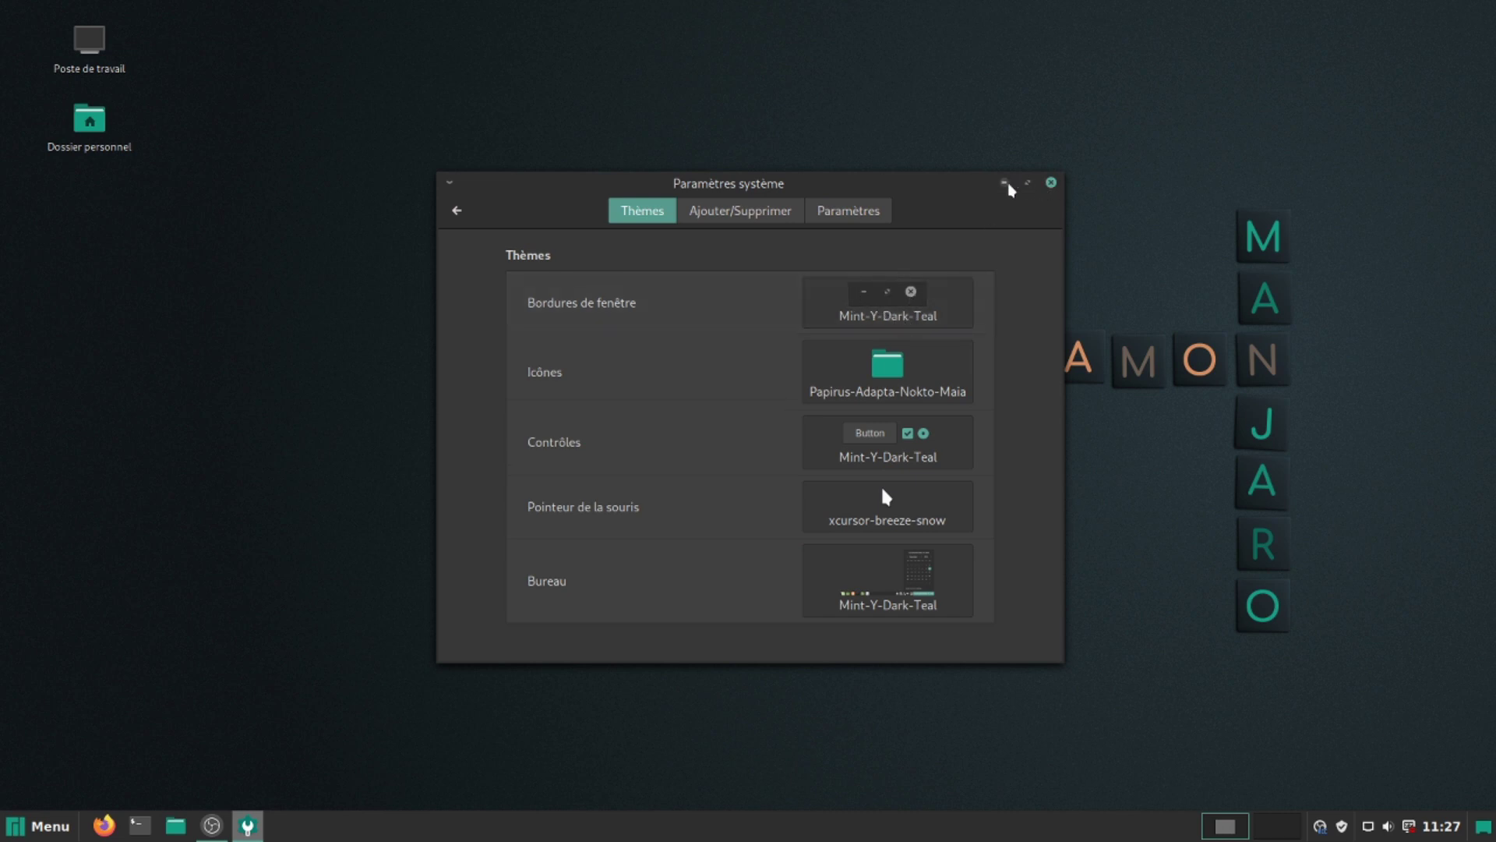
left_click(881, 301)
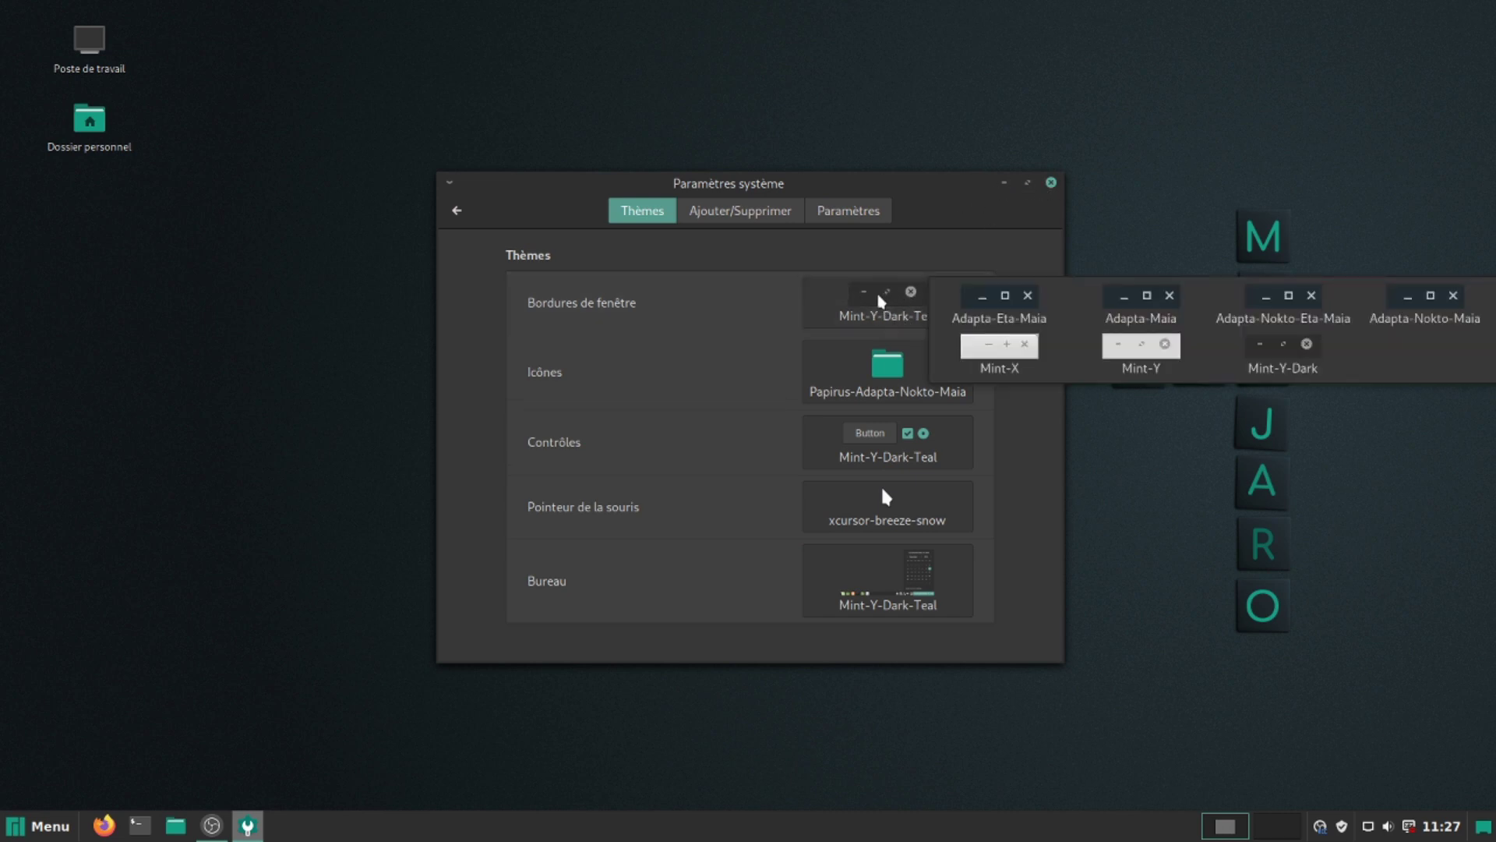
left_click(1285, 303)
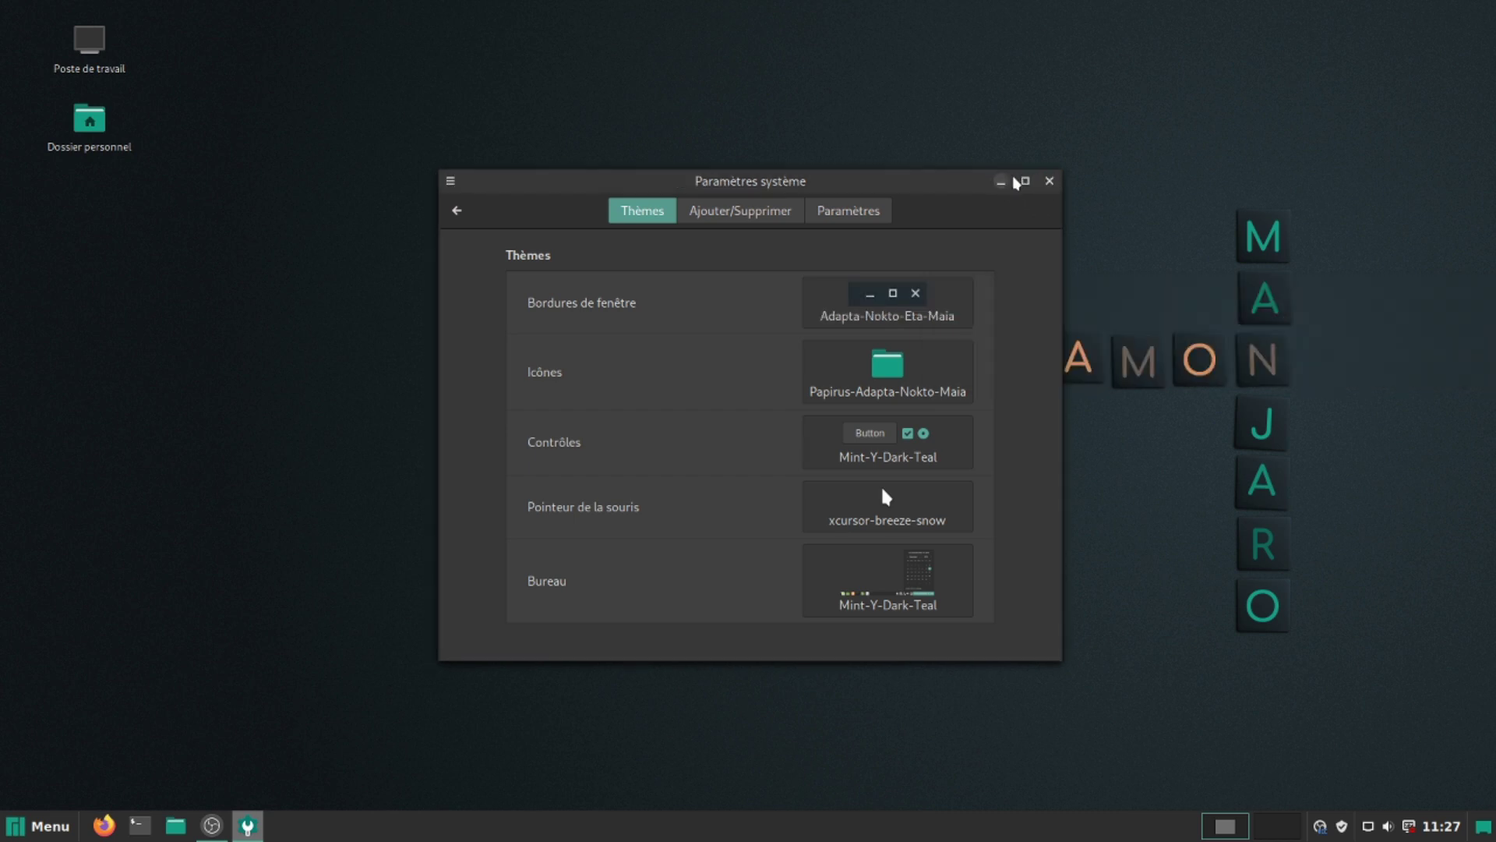
- Check the new window borders in Firefox and in the home folder window, closing each one
left_click(103, 826)
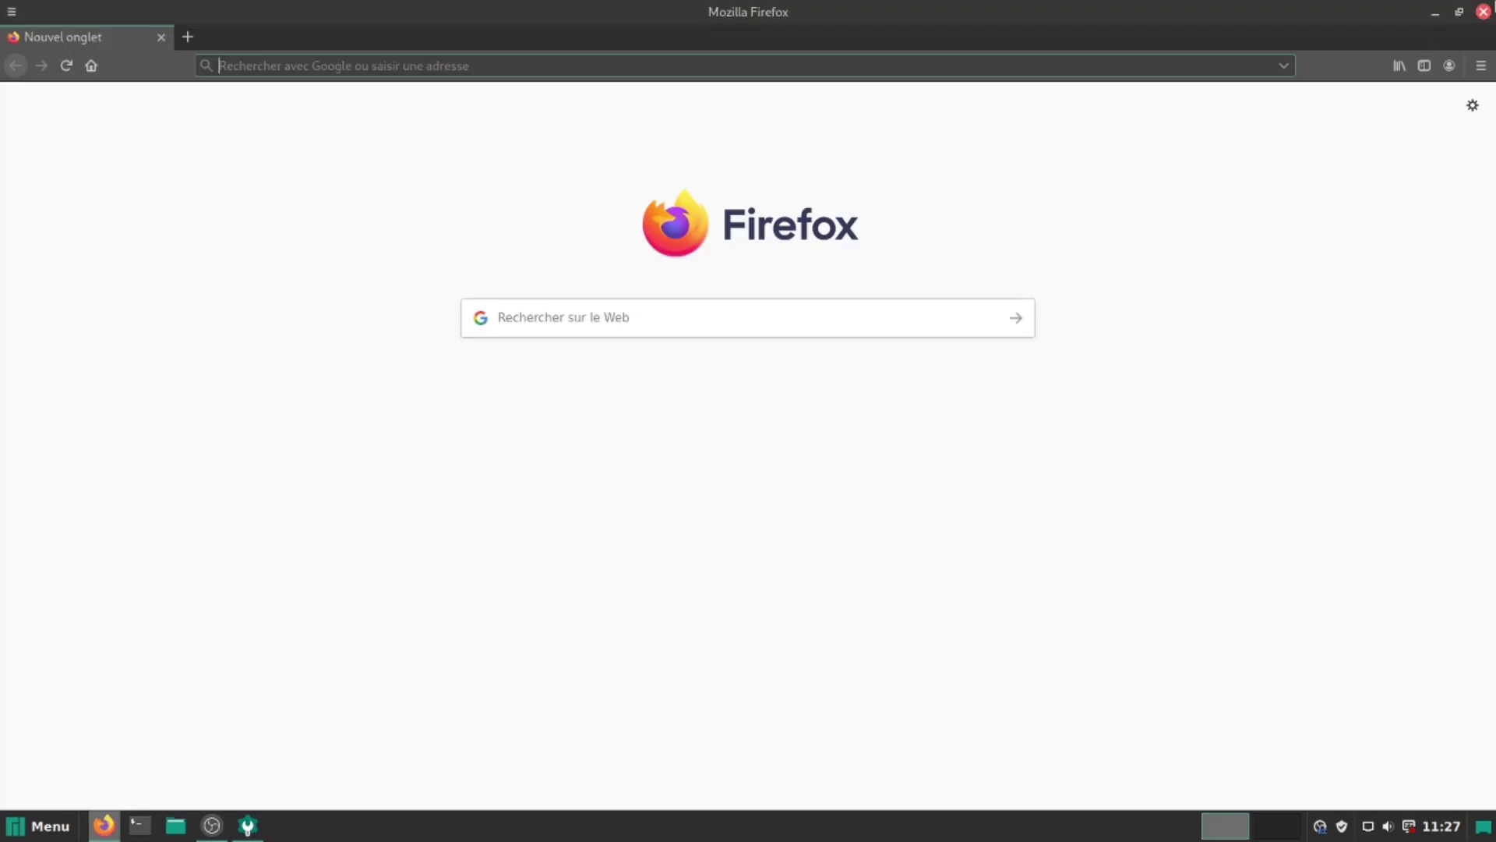
left_click(1484, 12)
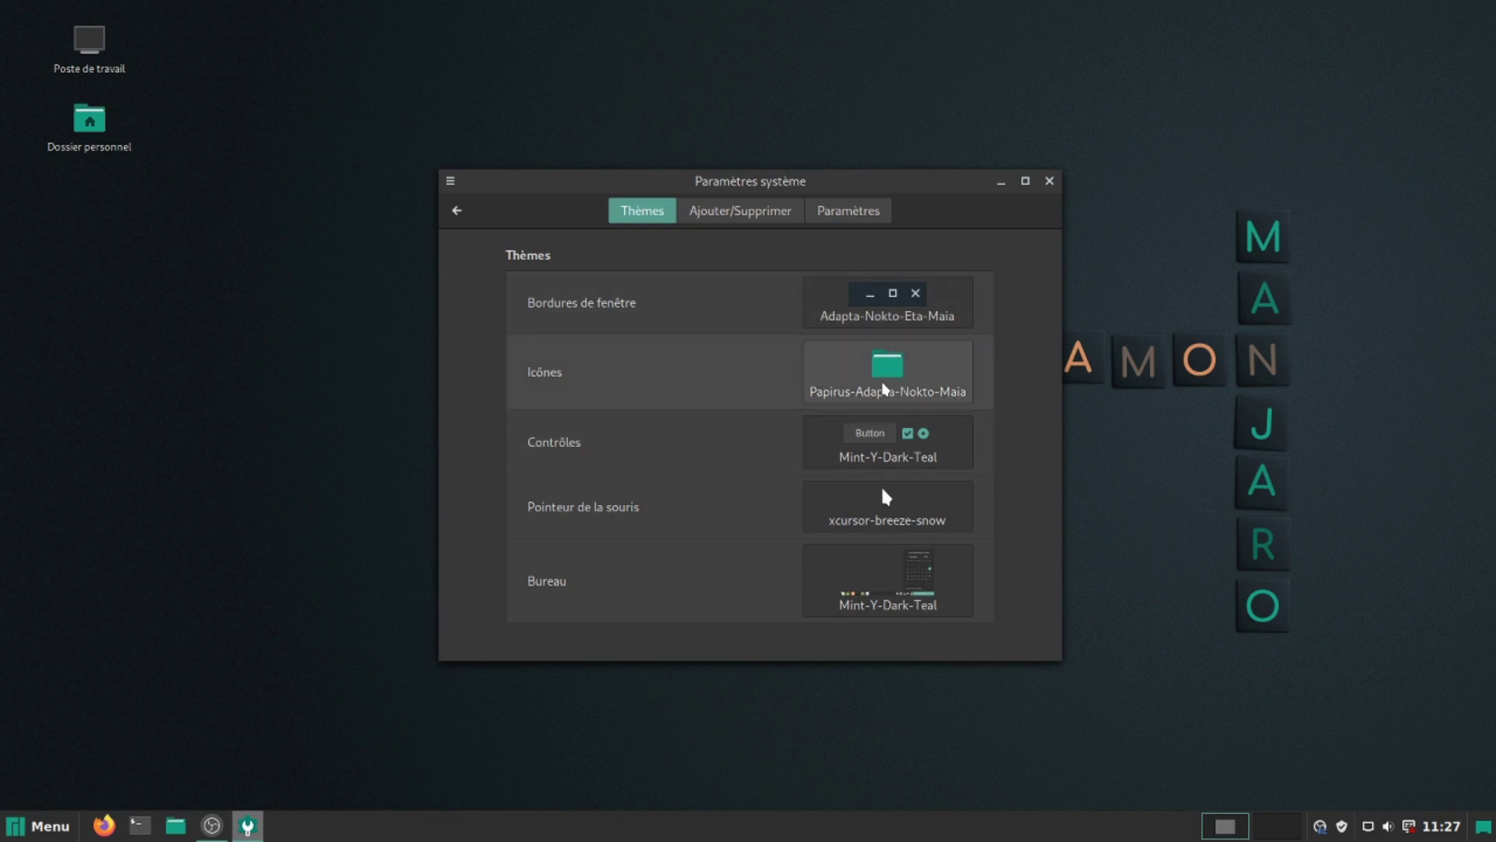
double_click(79, 148)
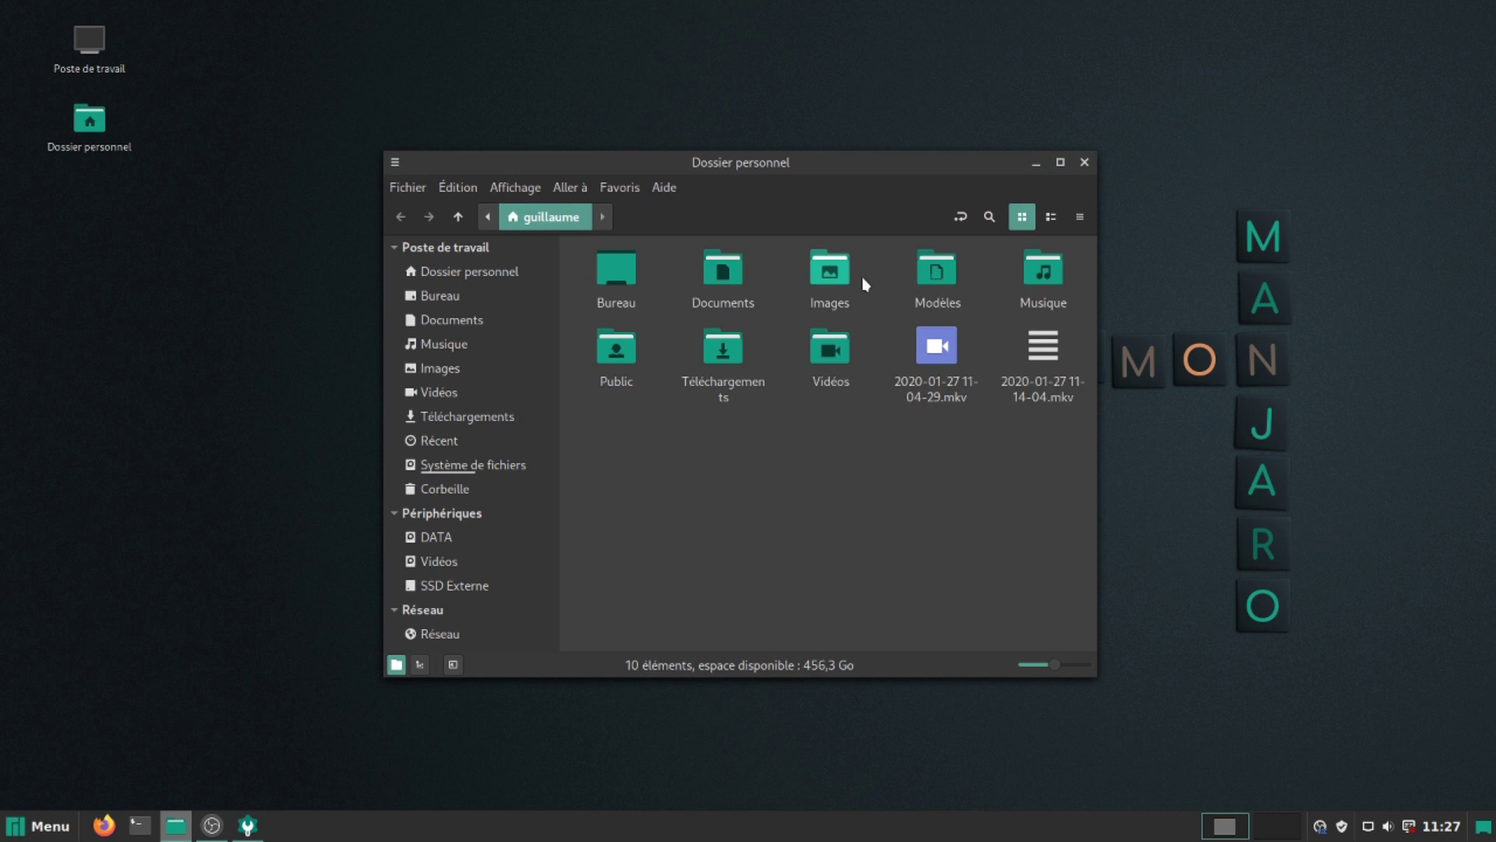
left_click(1084, 162)
- Set the icon theme to ePapirus and check the folder icons in the home folder window before closing it
left_click(888, 372)
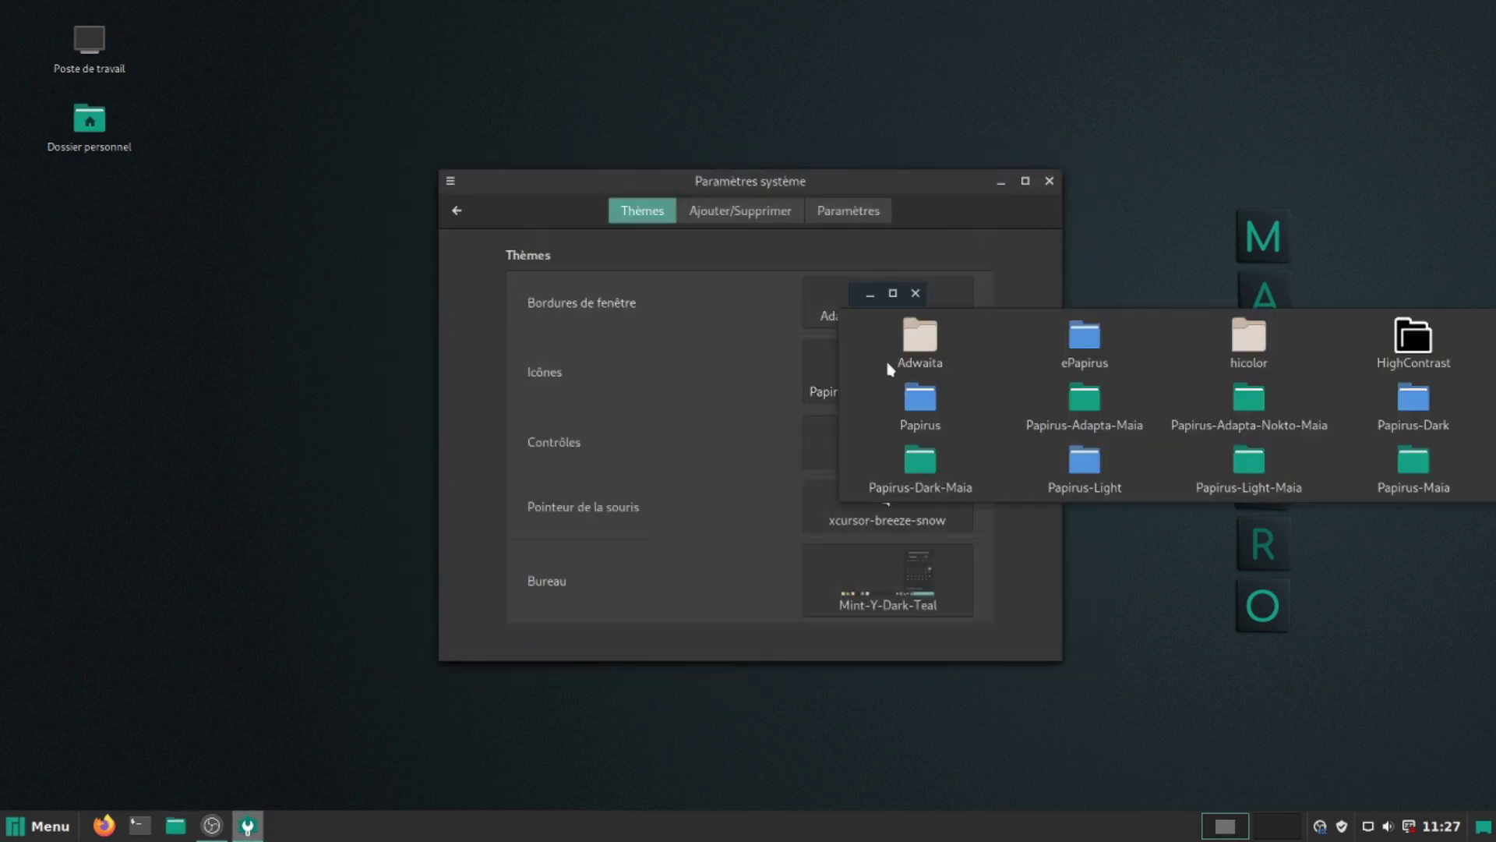
left_click(1088, 341)
double_click(78, 134)
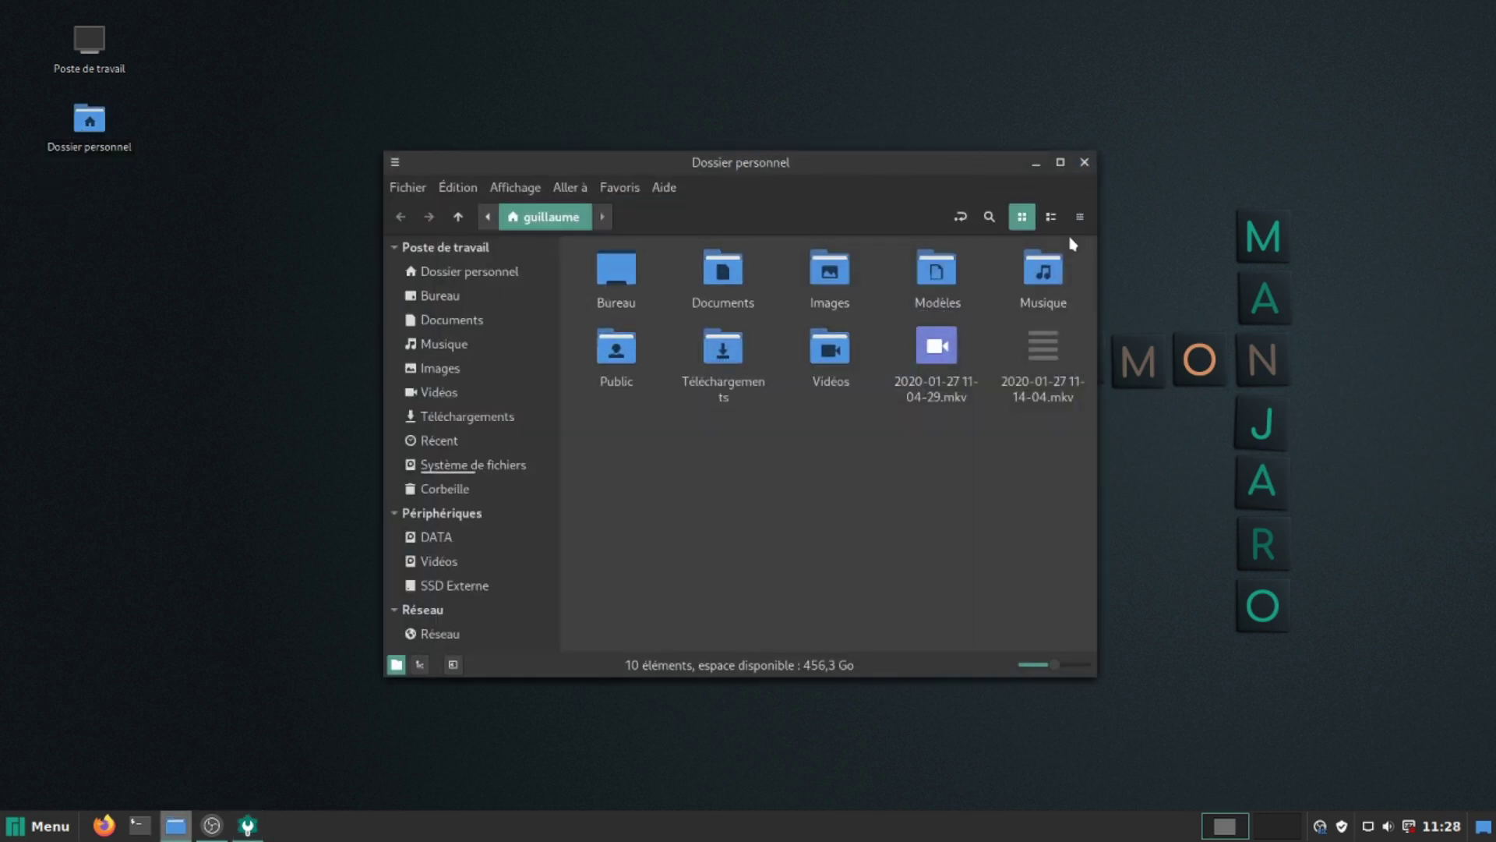
left_click(1085, 163)
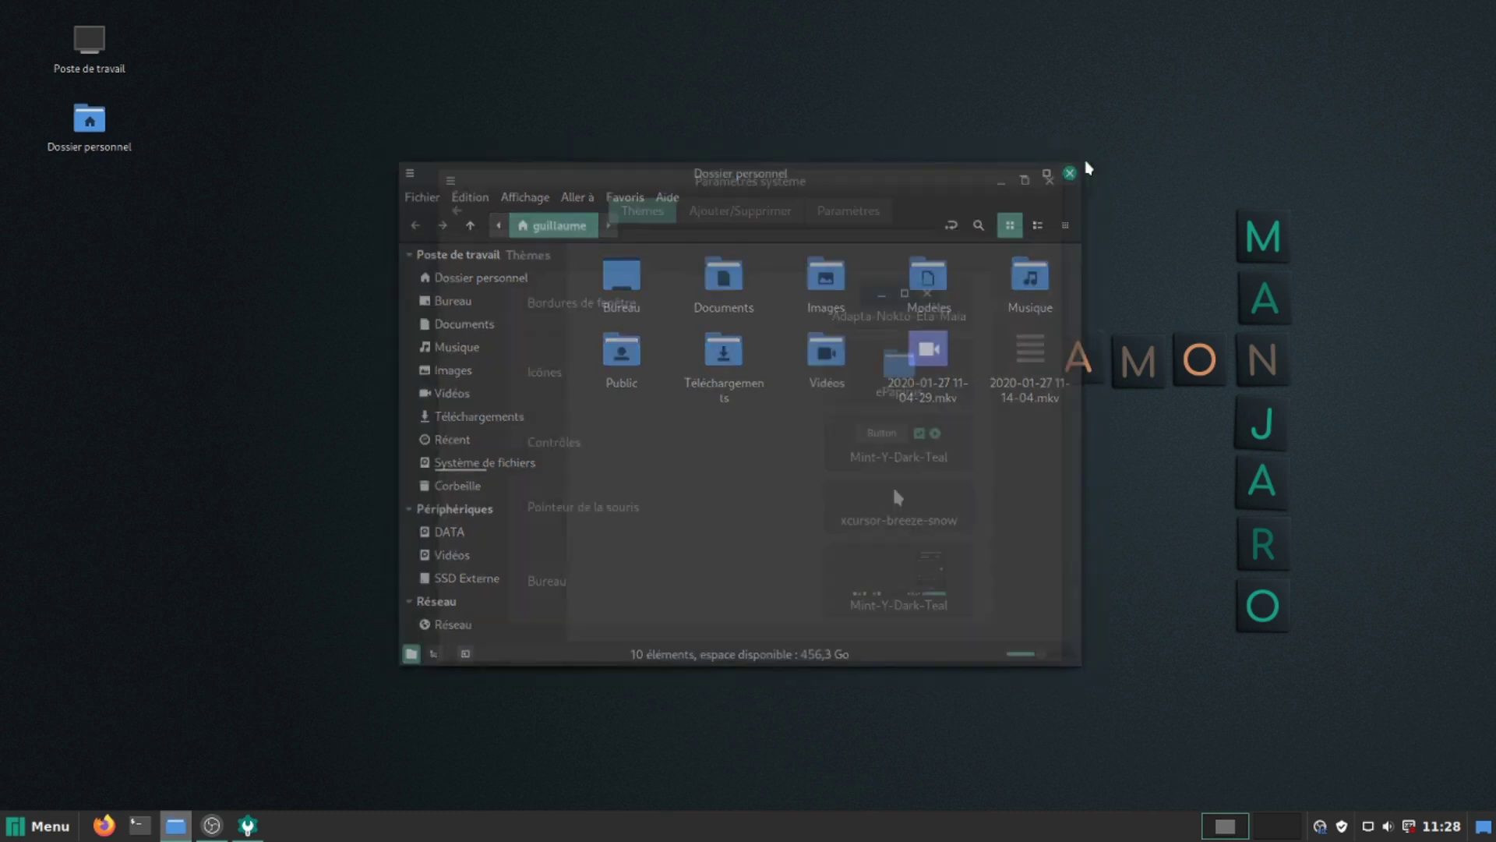
double_click(78, 134)
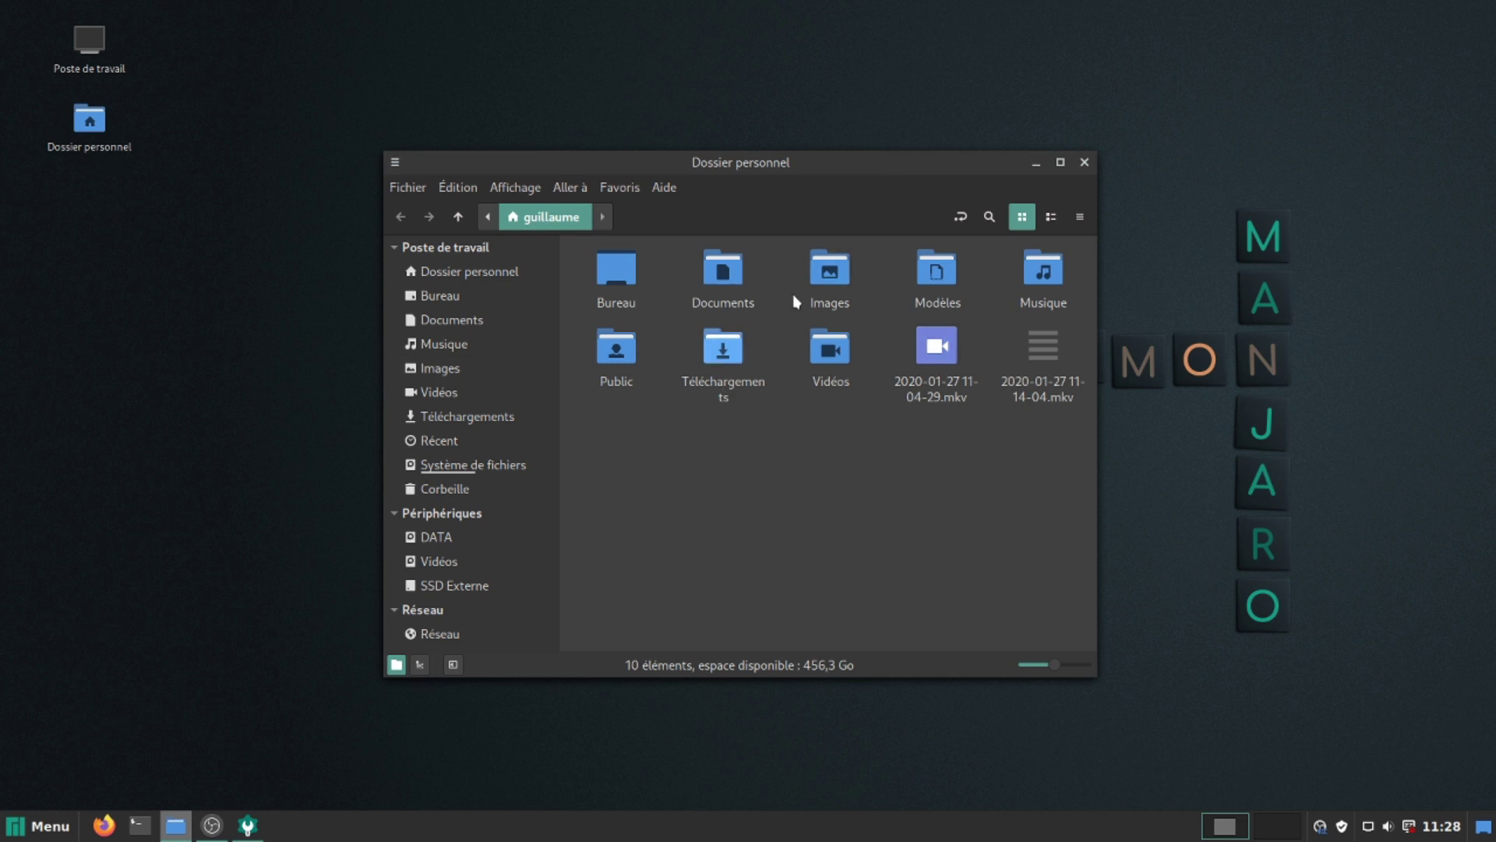
left_click(1085, 162)
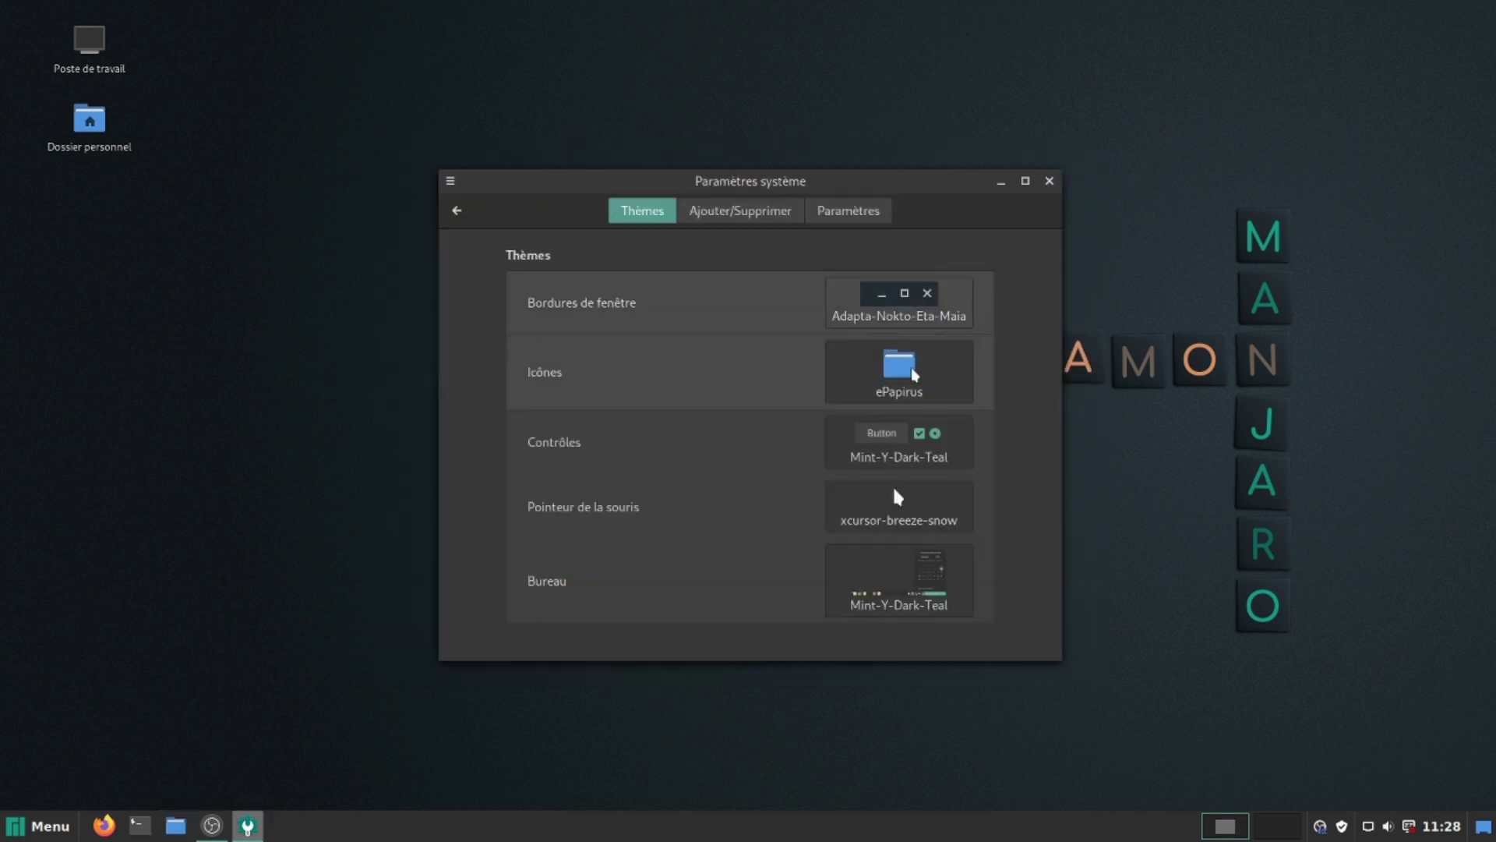
- Set the controls theme to Adapta-Eta-Maia, close the settings and open the home folder to check the appearance
left_click(894, 438)
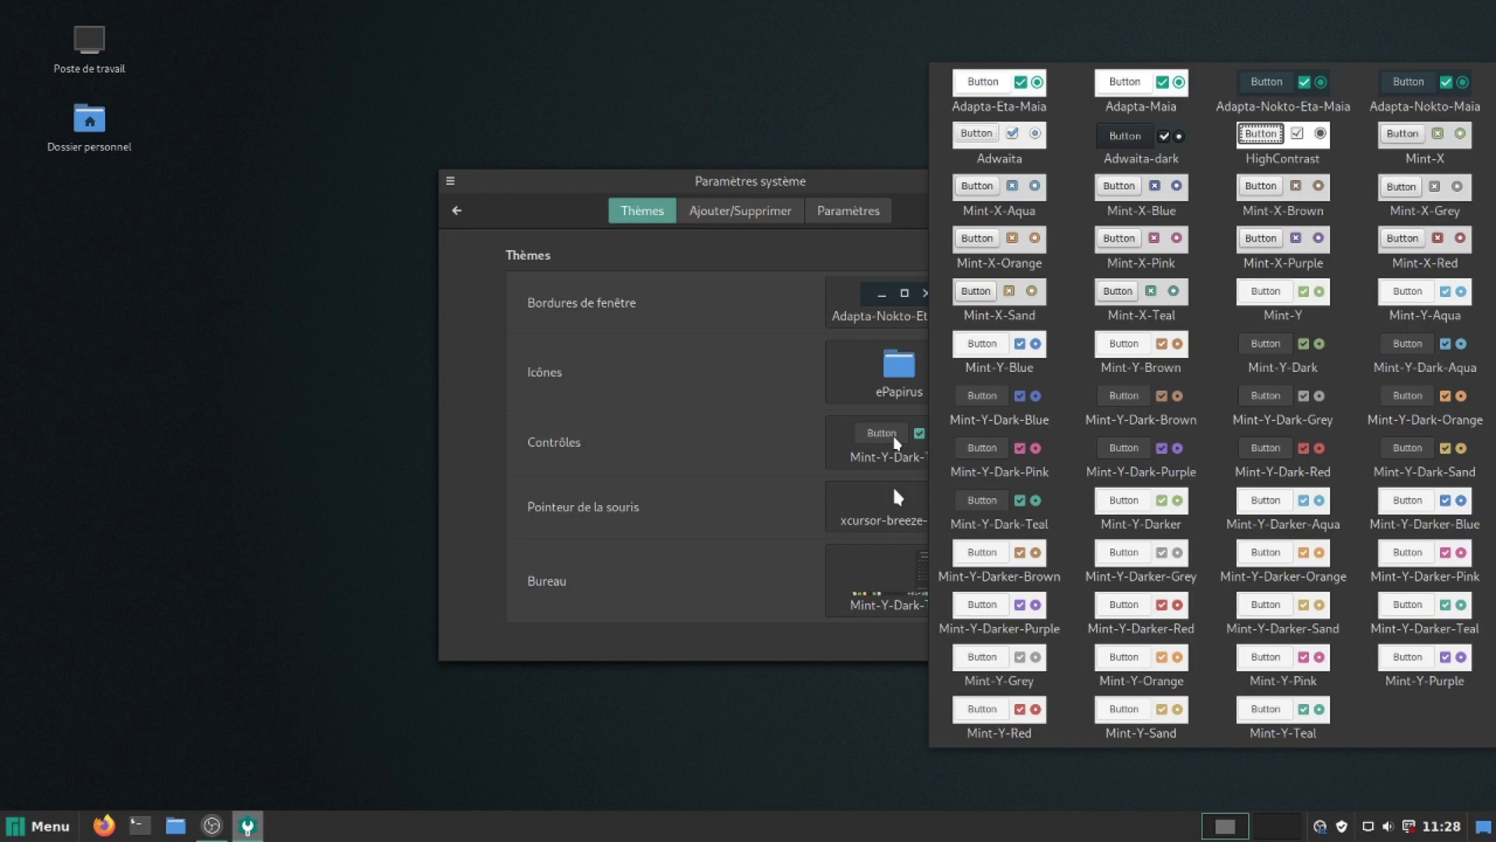
left_click(1001, 91)
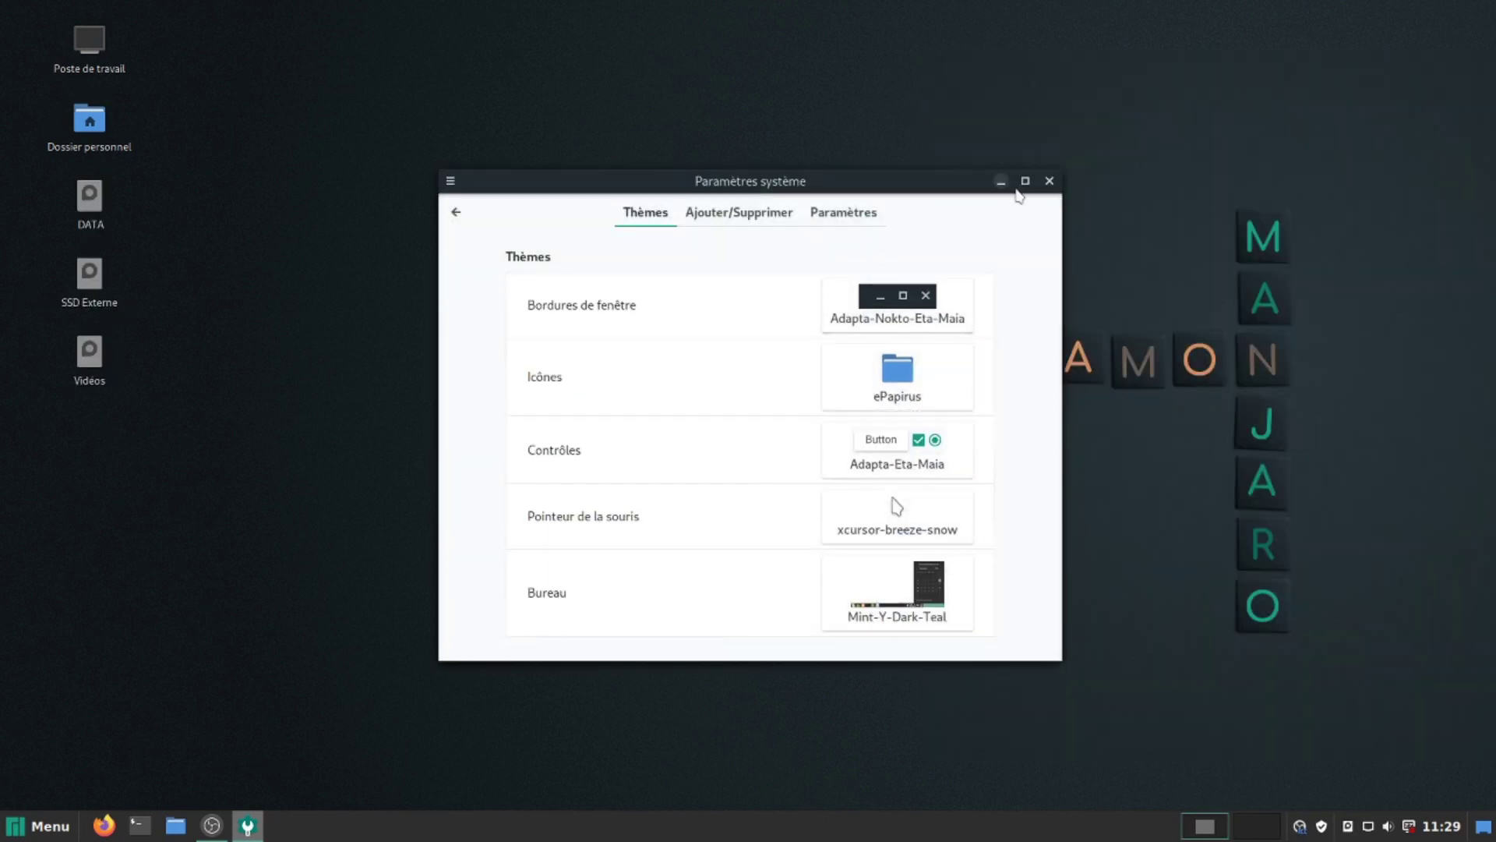
left_click(1049, 182)
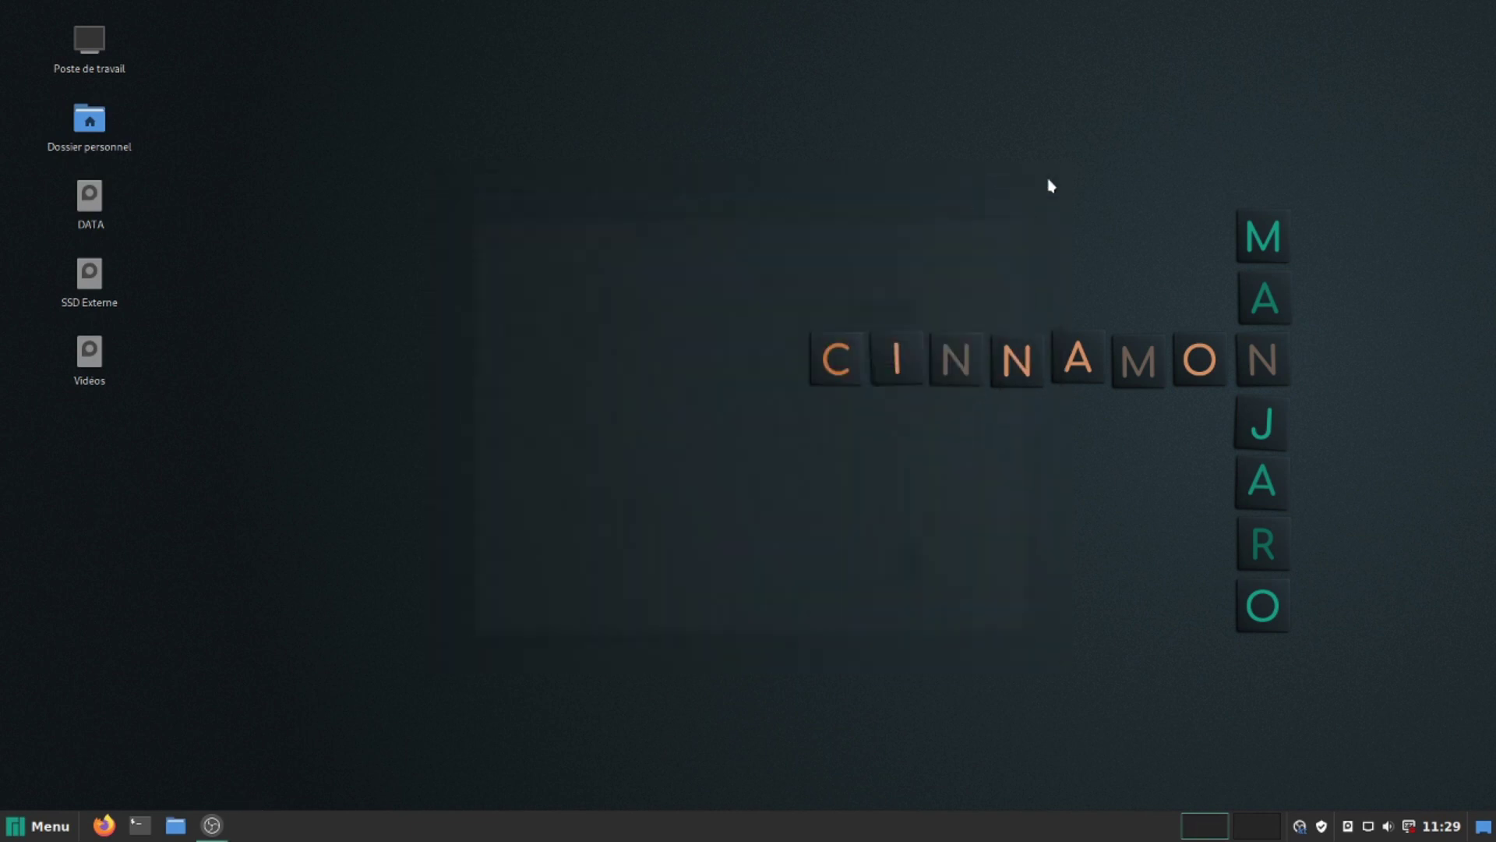
left_click(176, 826)
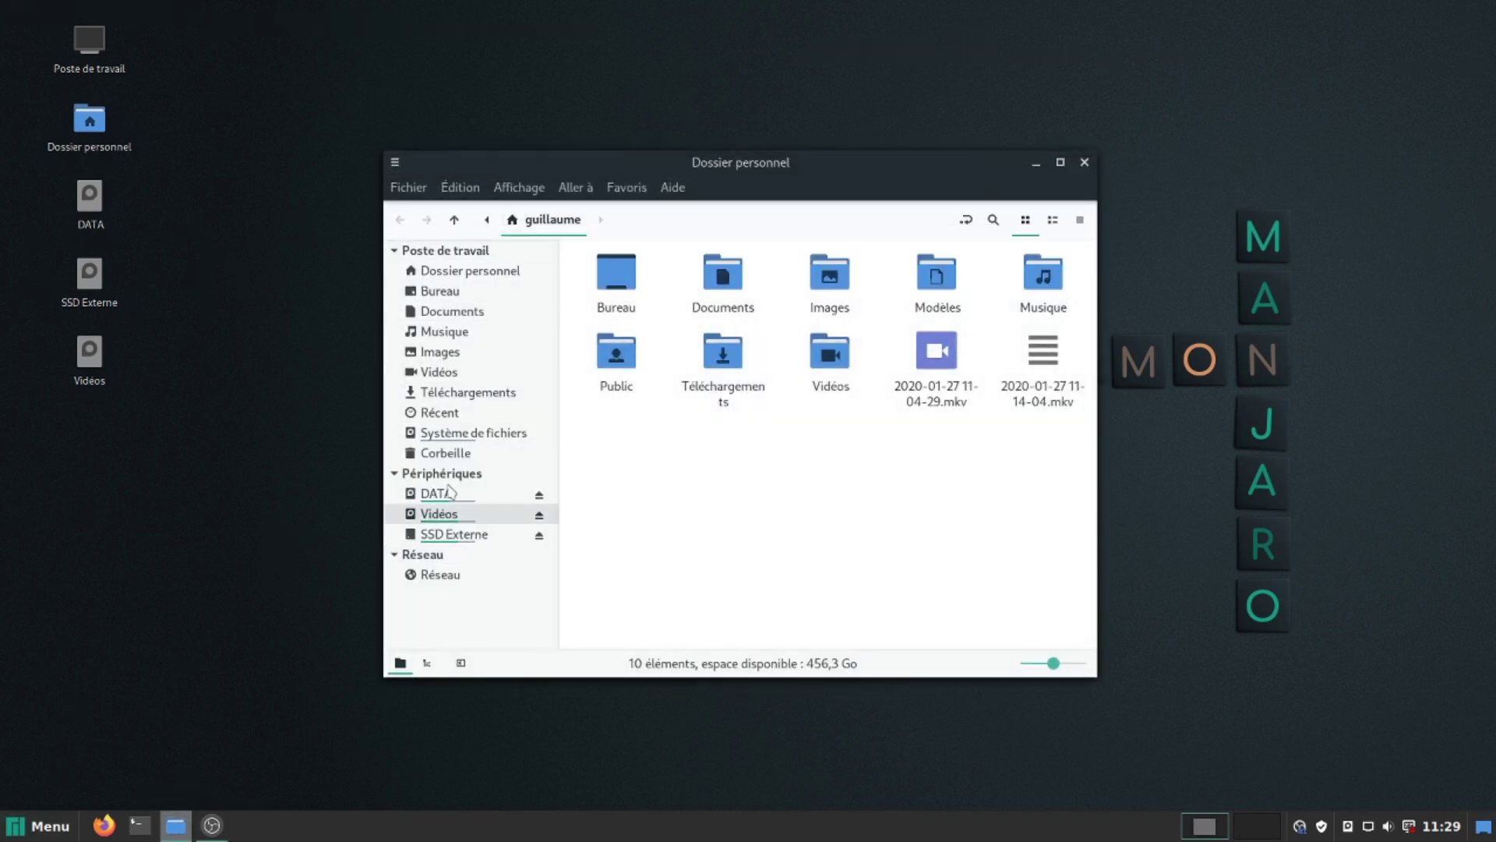
- Close and recheck the home folder window, then look through the Internet applications in the main menu
left_click(1088, 163)
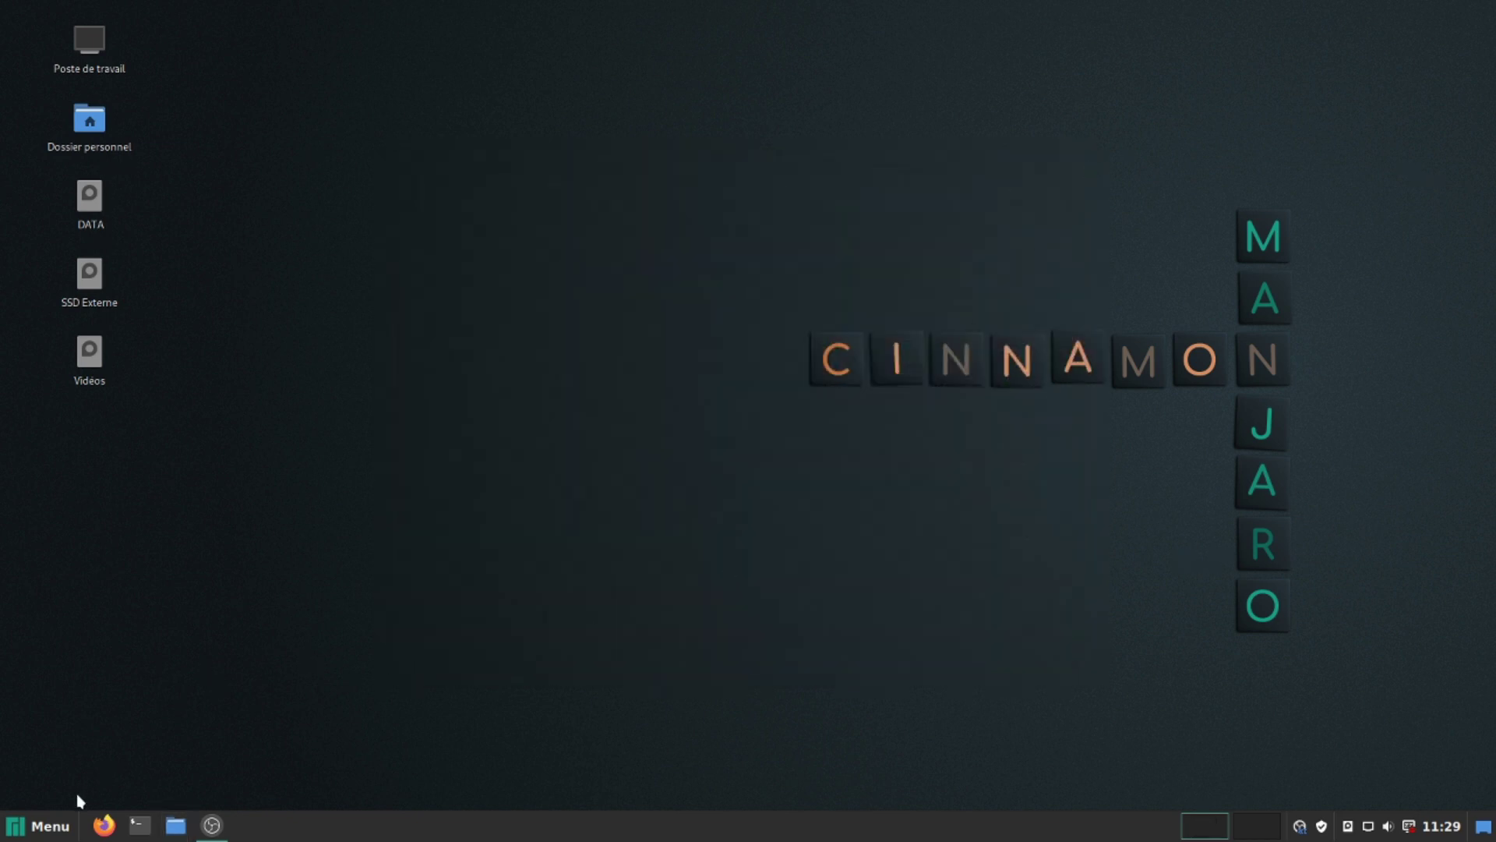
left_click(175, 826)
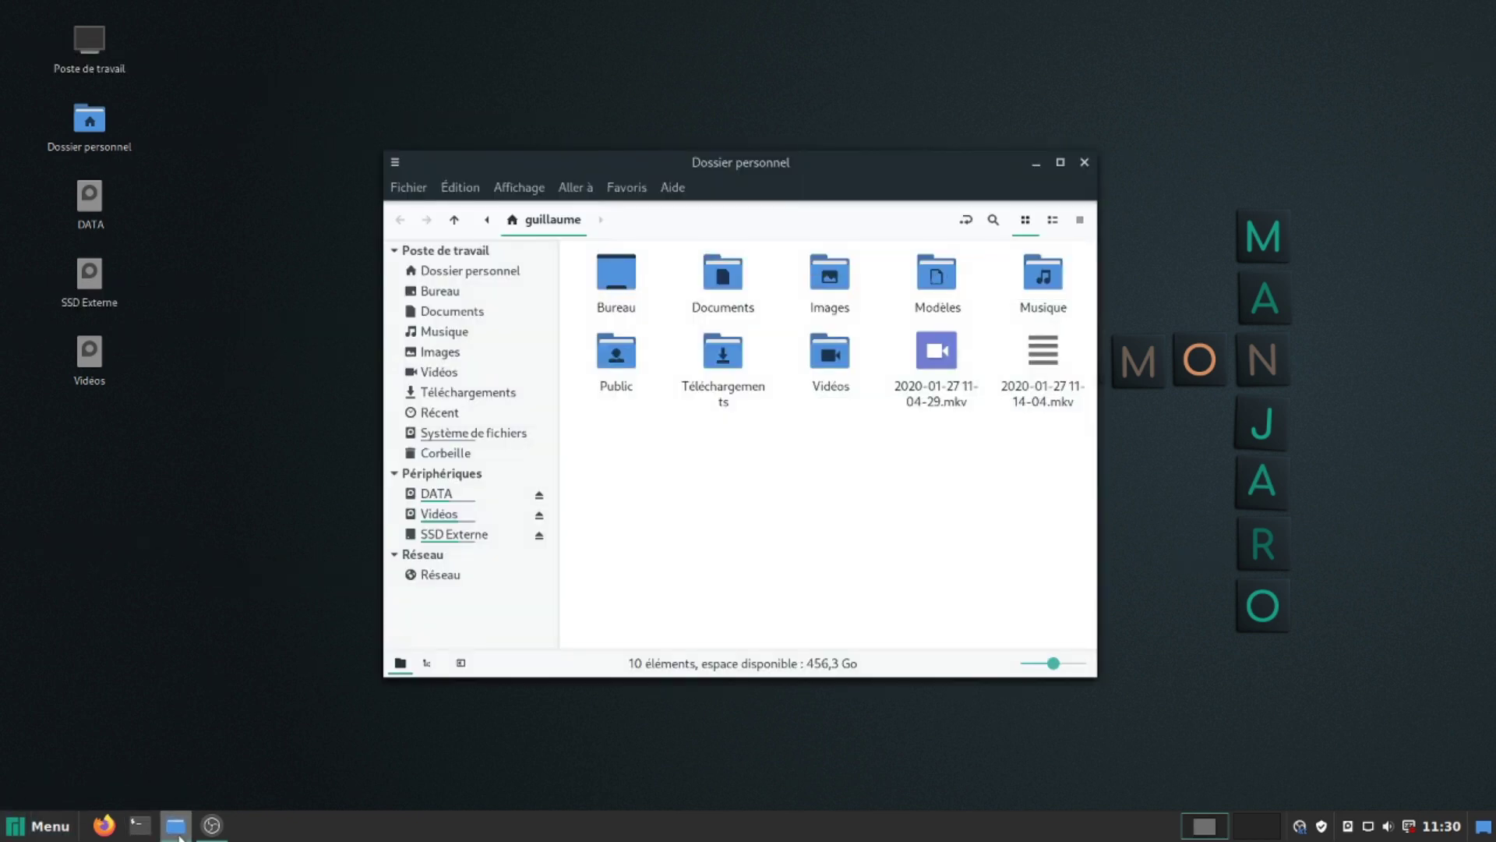
key("alt+F4")
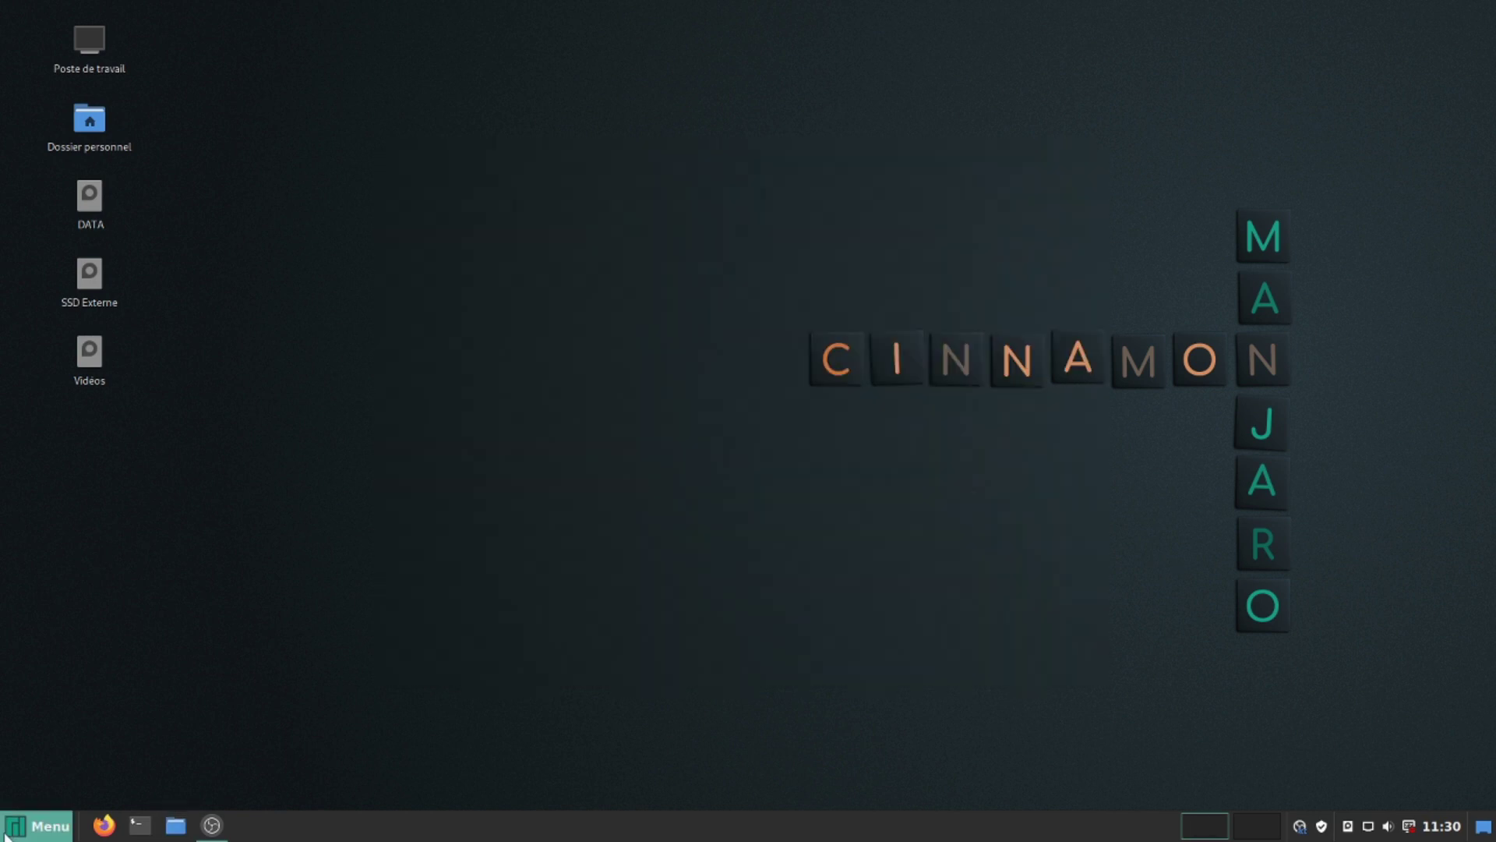
left_click(32, 825)
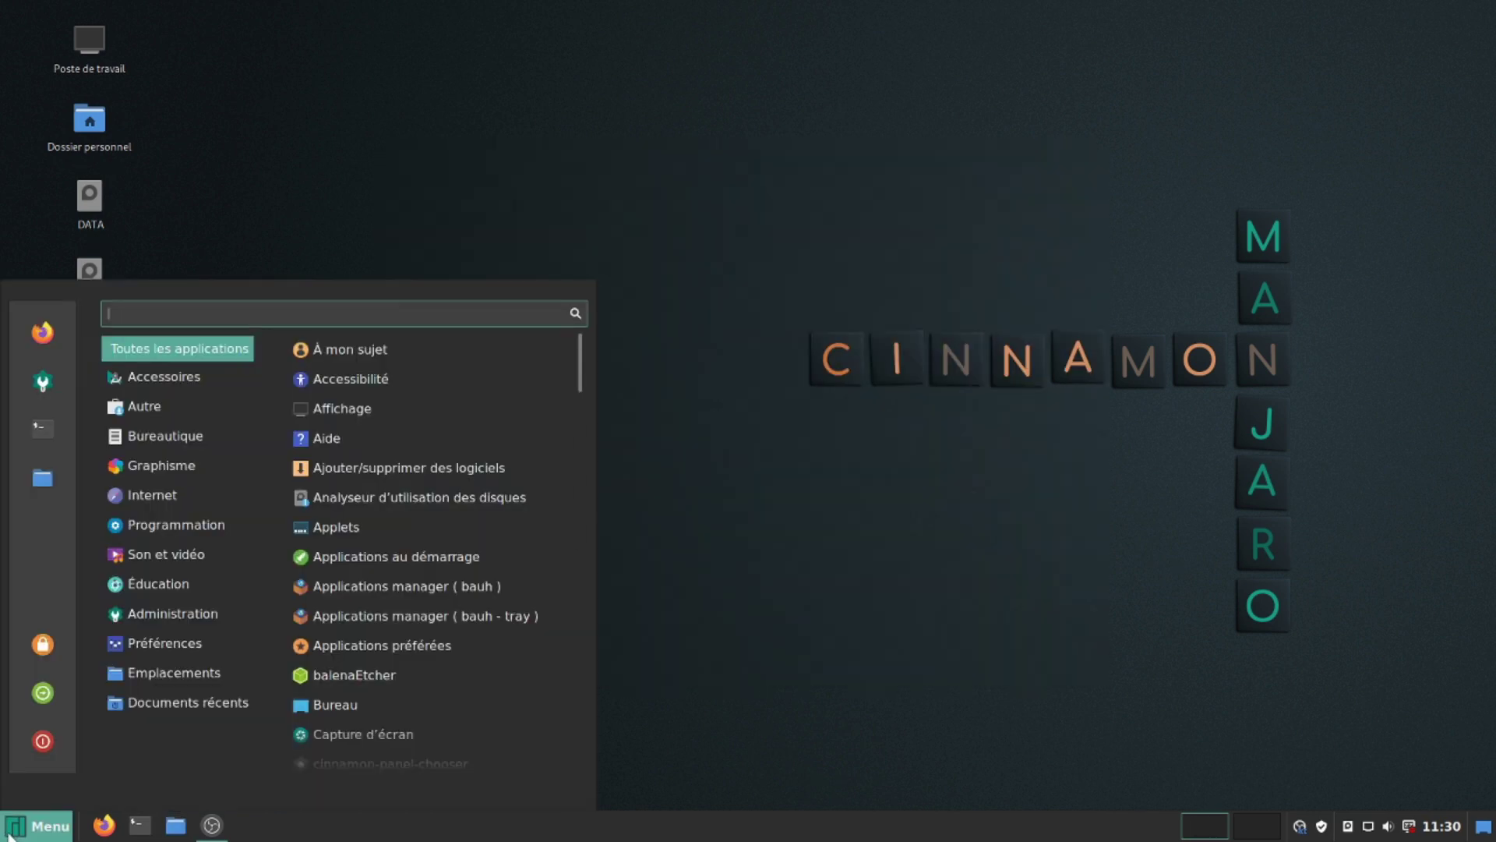
mouse_move(209, 481)
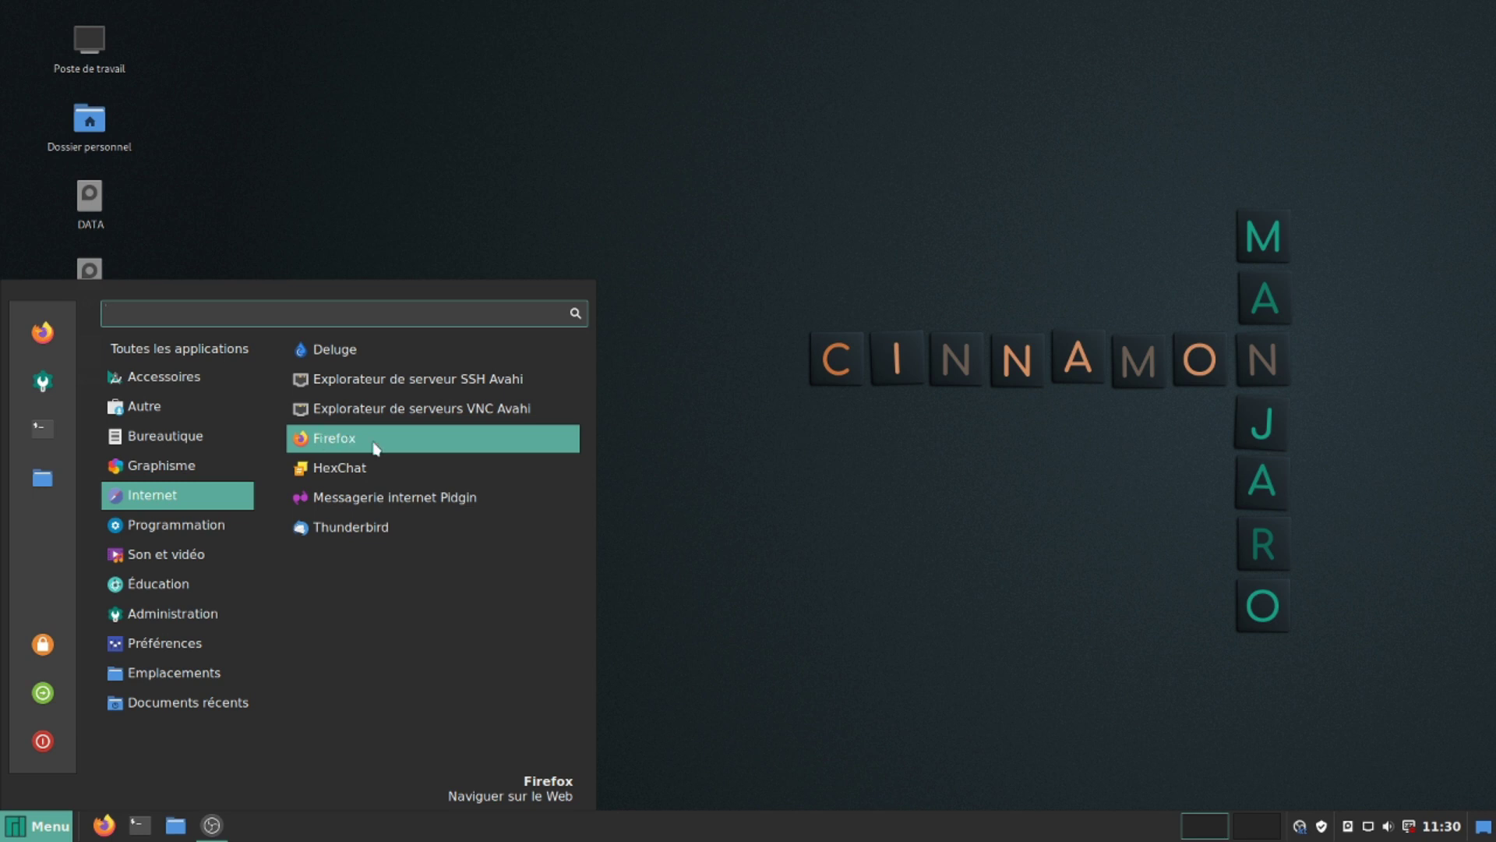
left_click(979, 685)
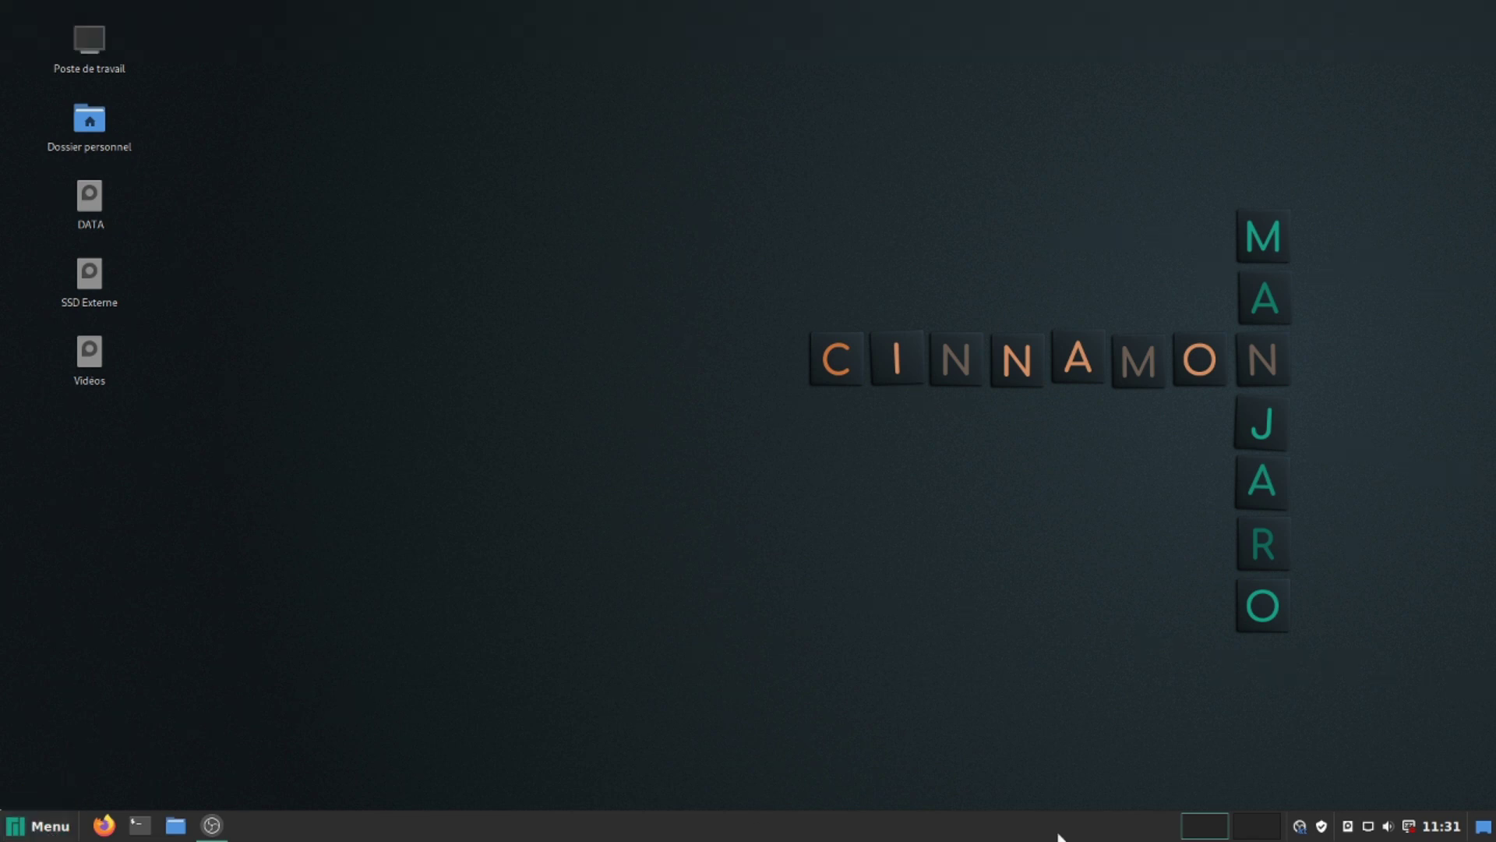
- Search the software manager for "opera", mark the Opera browser for installation and apply the operation
left_click(1322, 824)
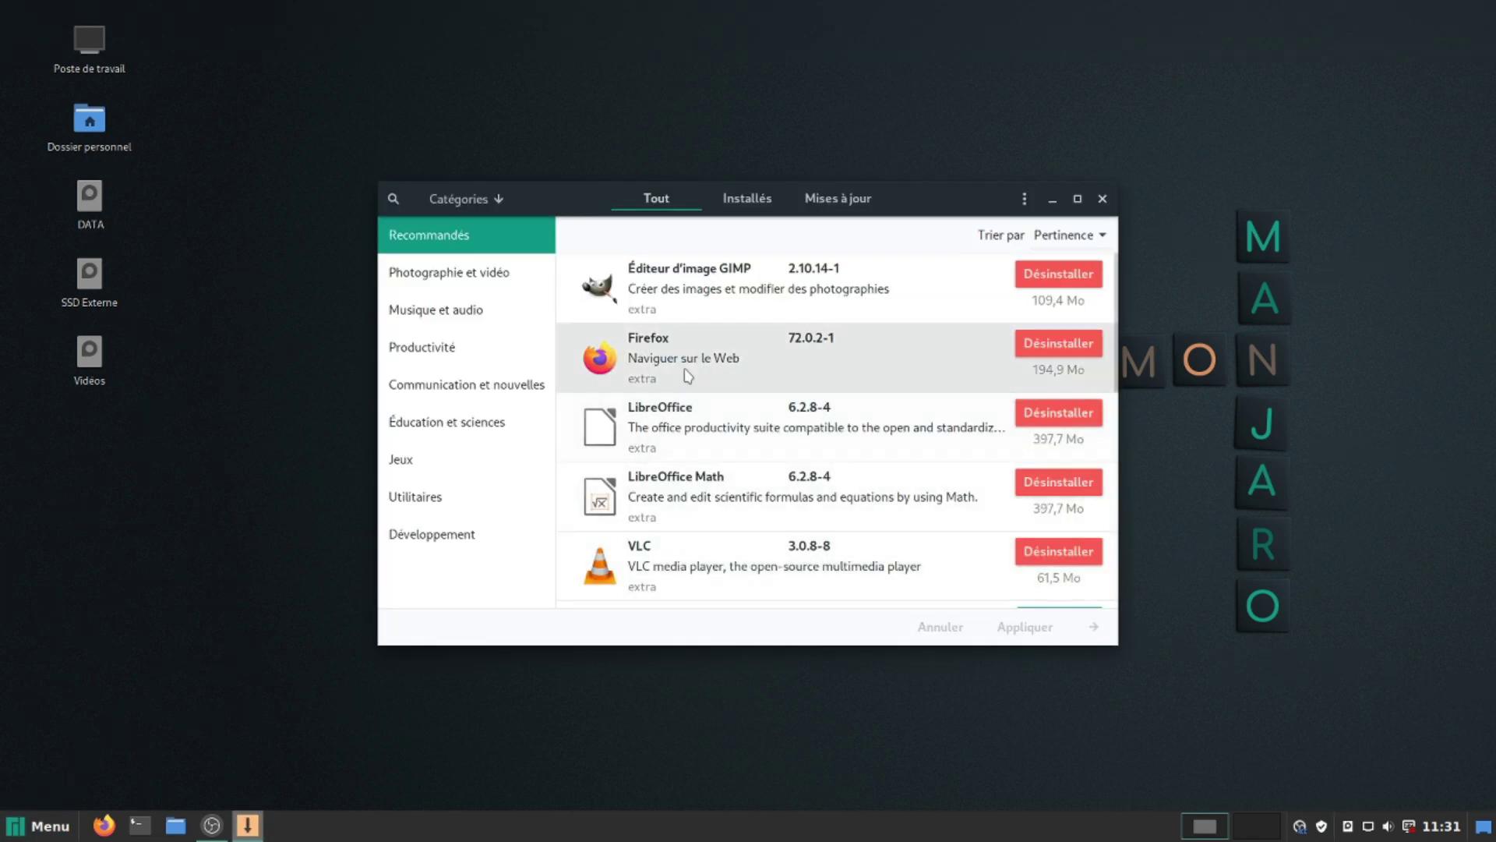
left_click(394, 199)
type("opera")
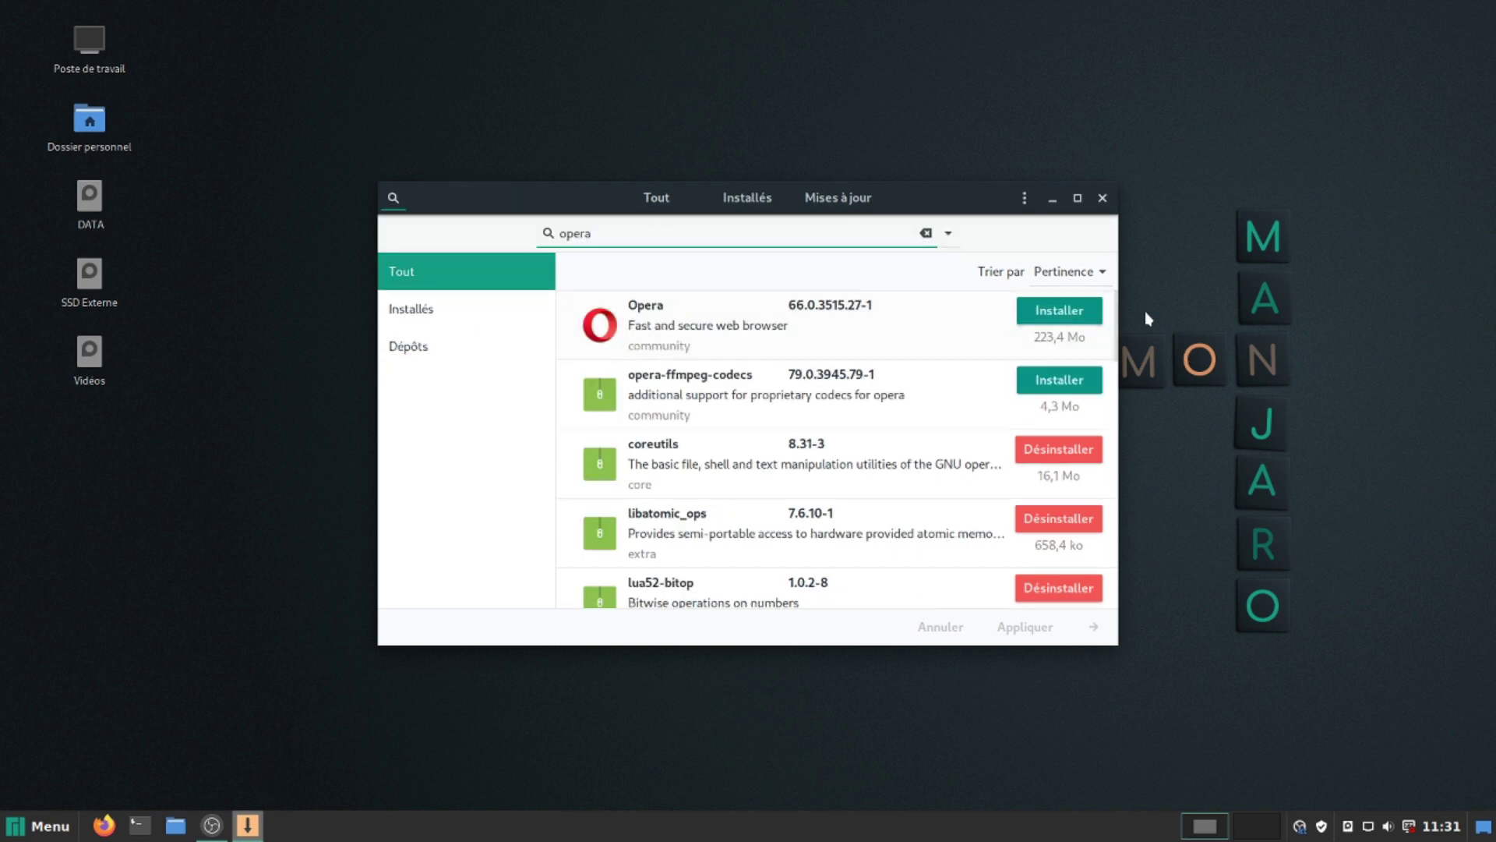
left_click(1060, 312)
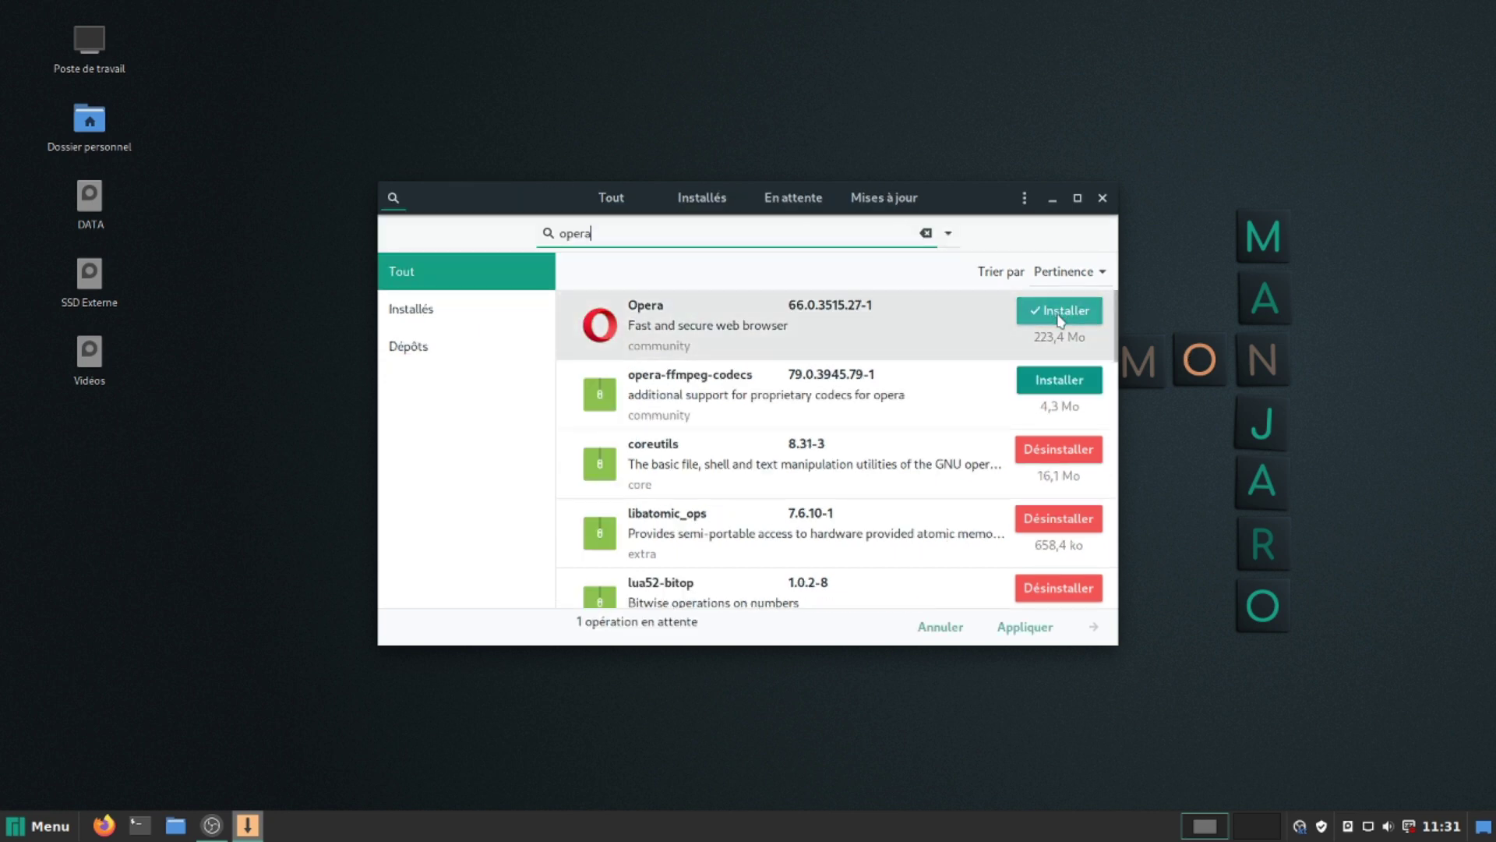
left_click(1024, 627)
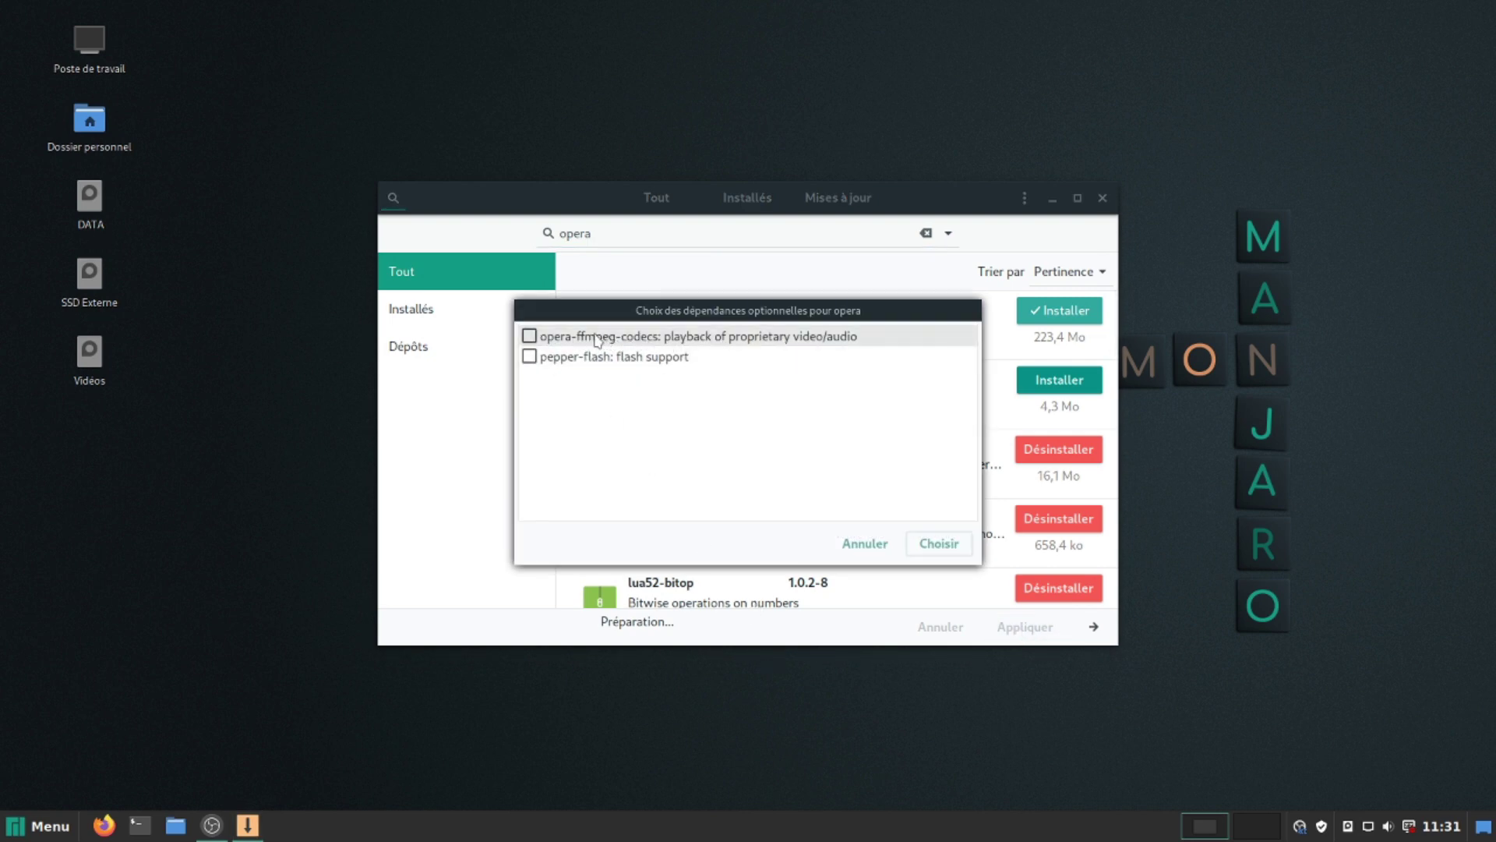
- Include the optional dependencies opera-ffmpeg-codecs and pepper-flash, and enter the account password to authorise Opera's installation
left_click(529, 336)
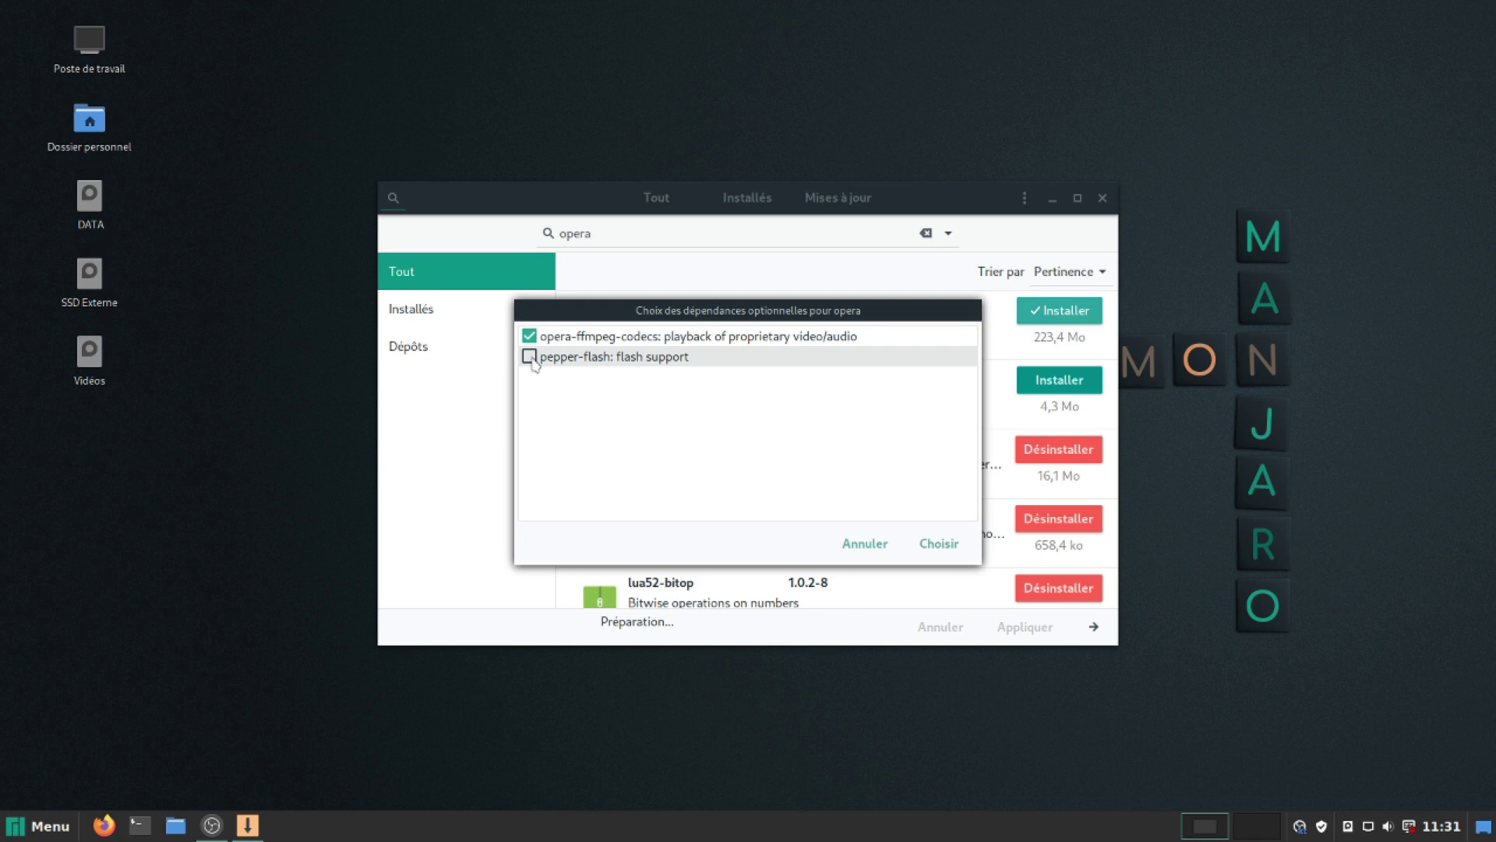
left_click(531, 359)
left_click(949, 545)
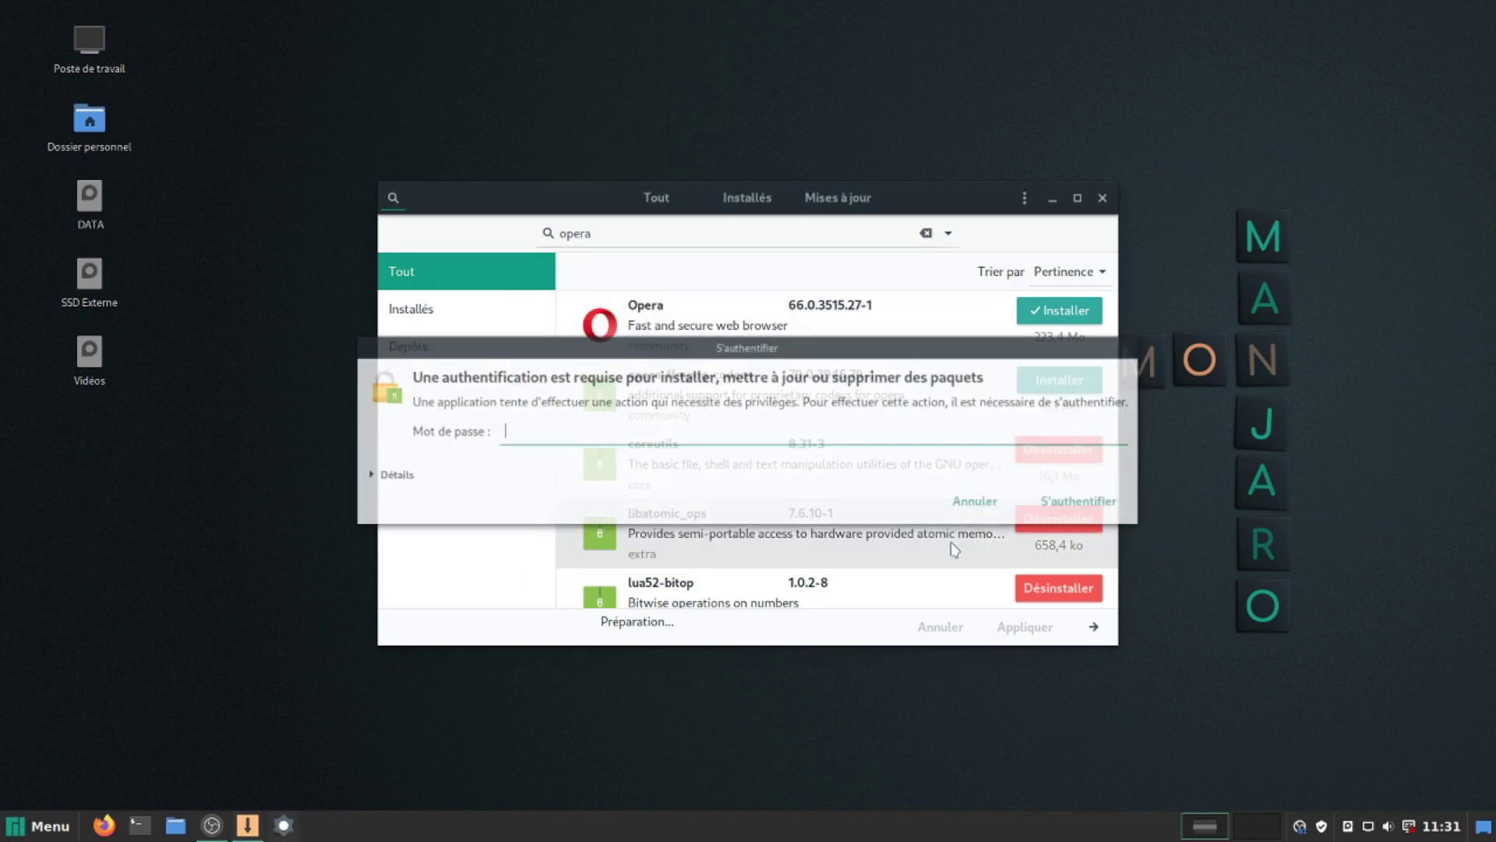
type("****")
key("Return")
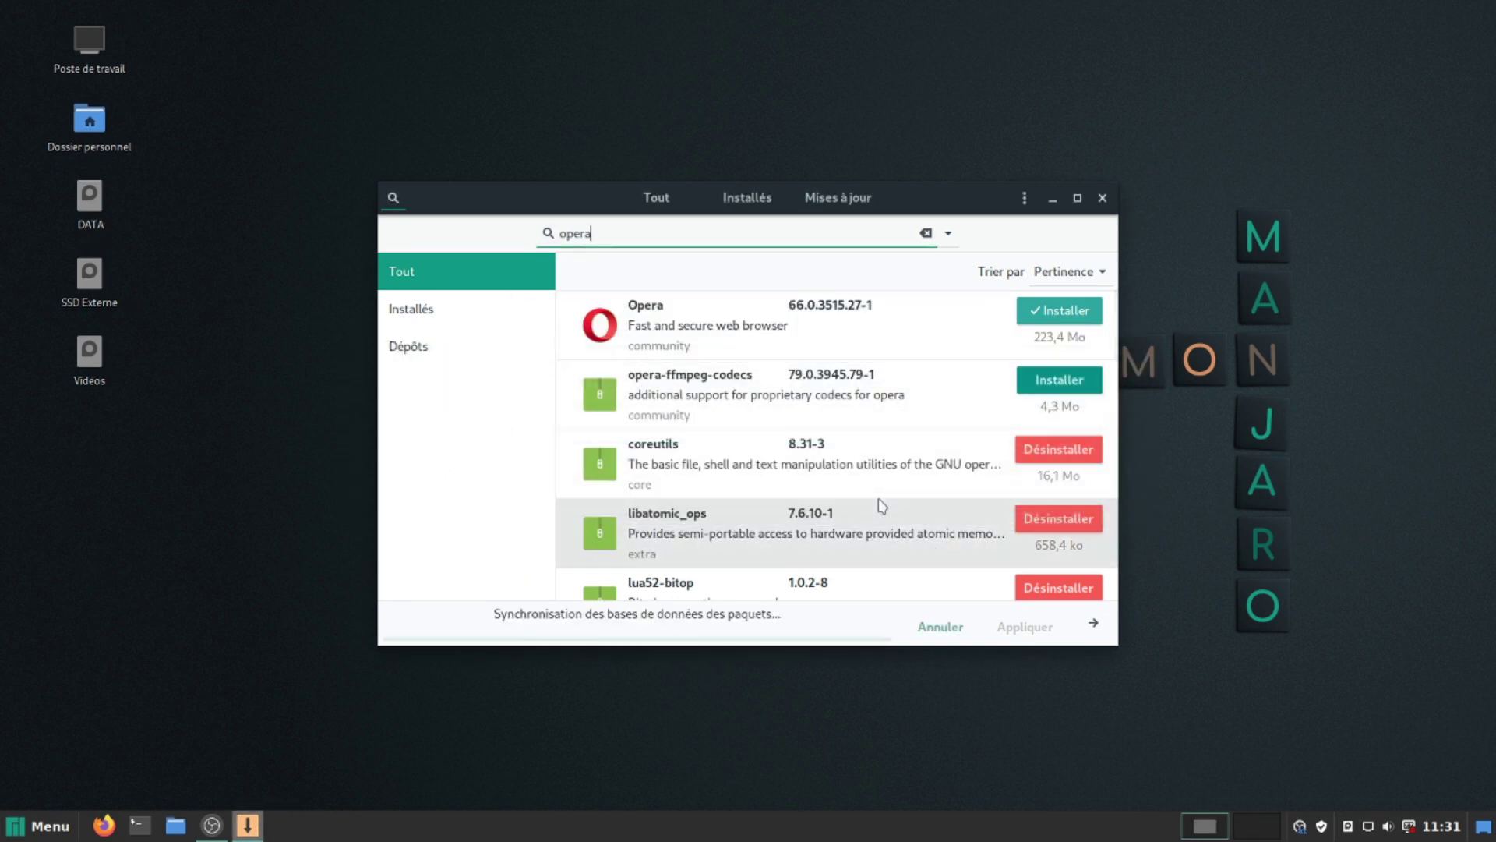
left_click(1021, 554)
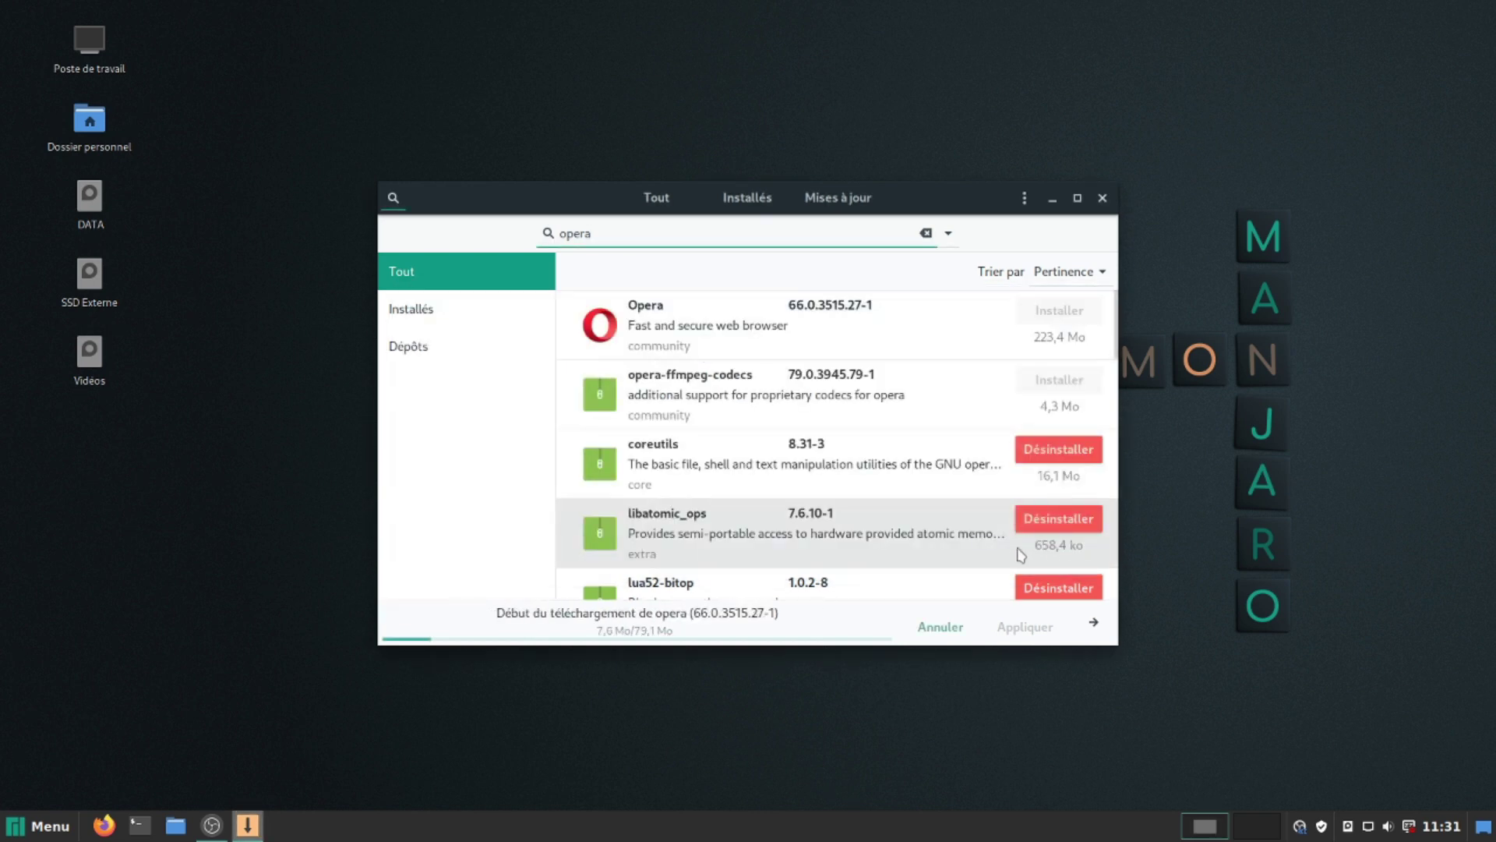
- Close the software manager, launch Opera from the Internet applications and view it maximized before closing it
left_click(1103, 198)
key("super")
mouse_move(183, 494)
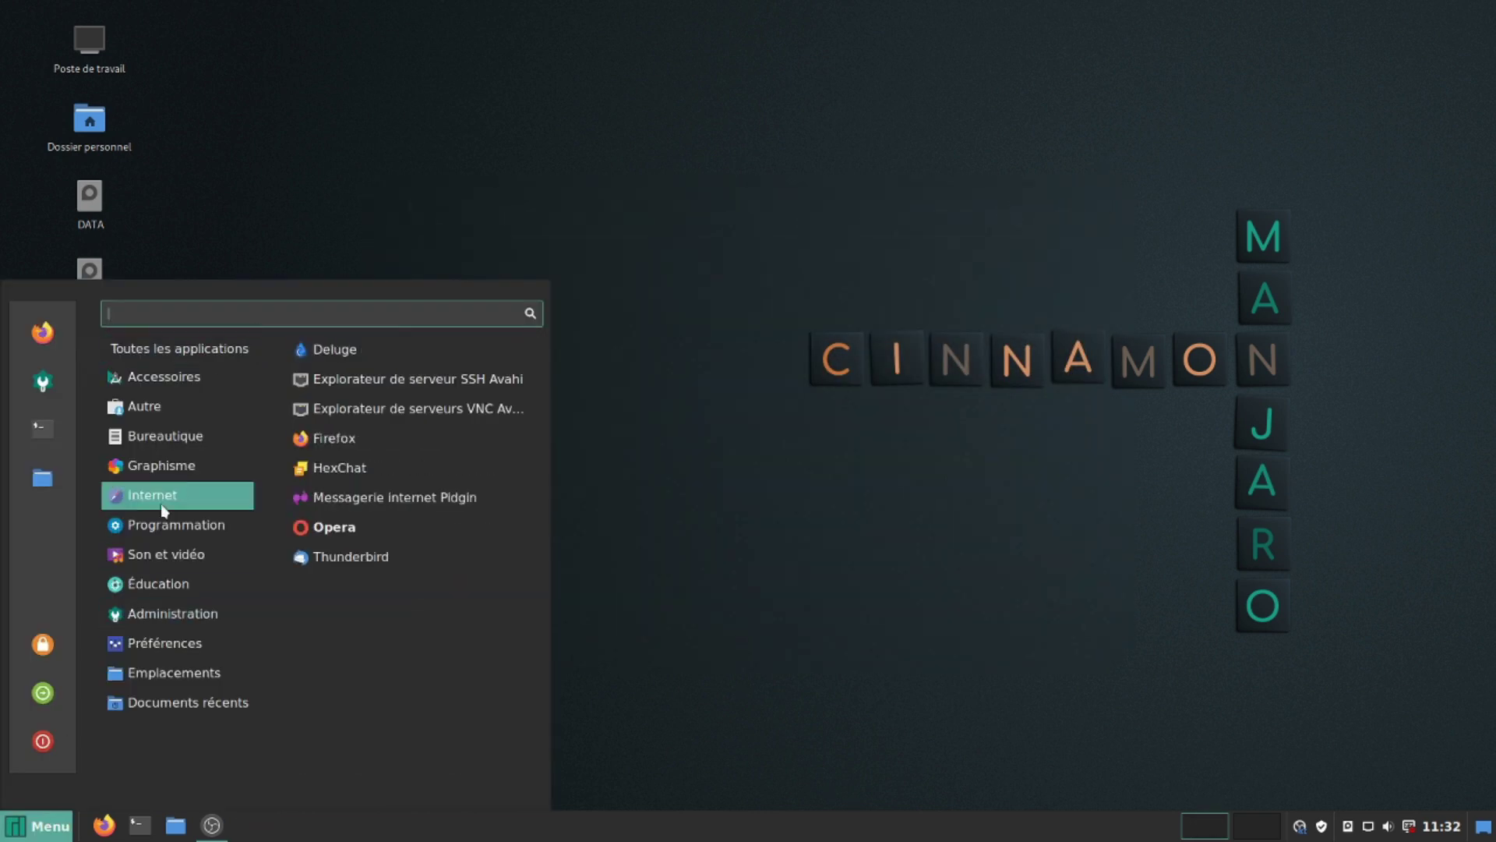
left_click(349, 533)
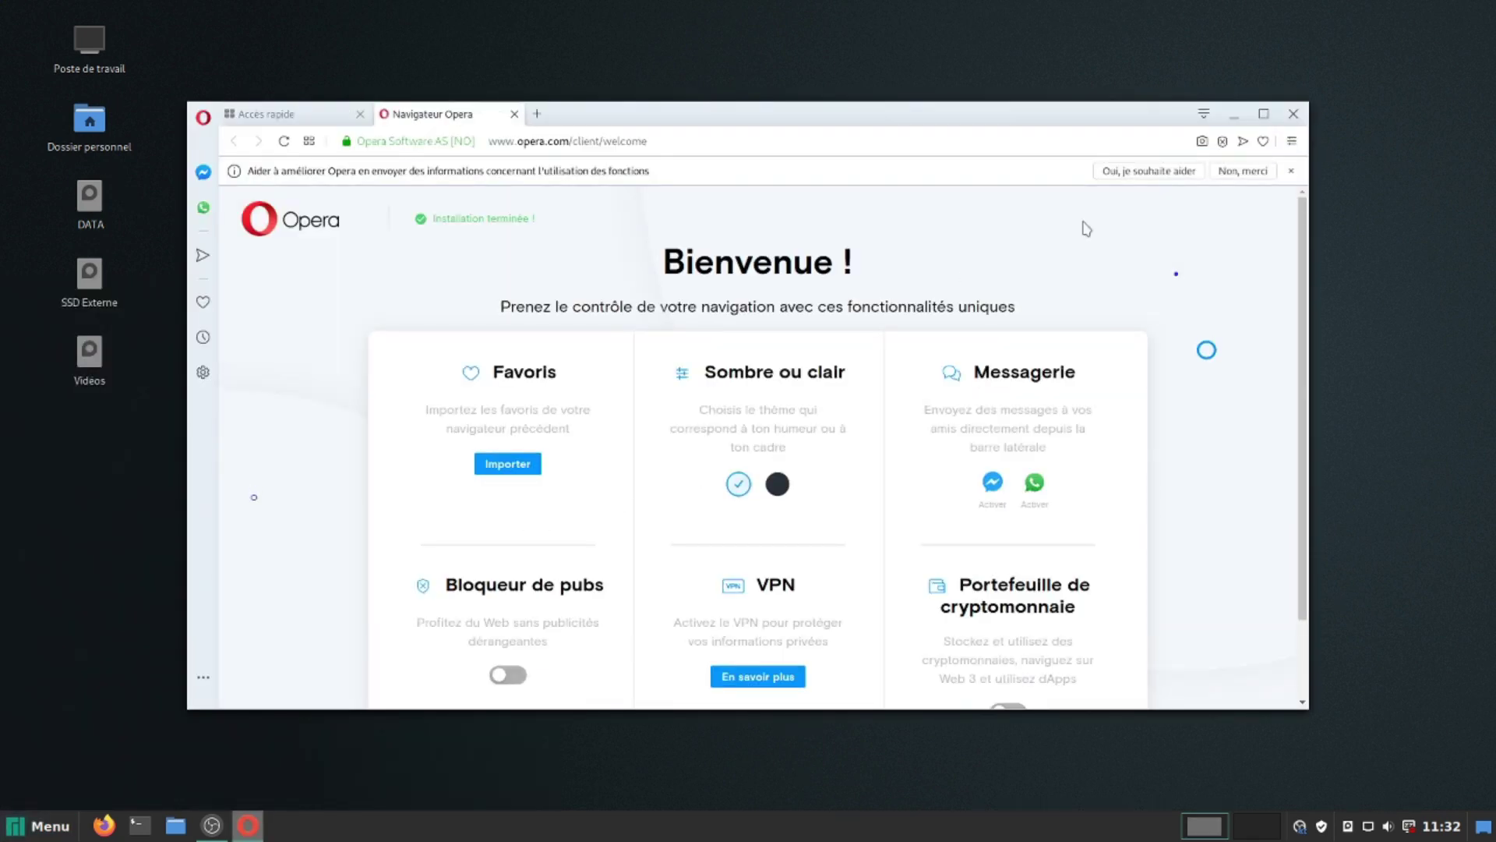
left_click(1263, 114)
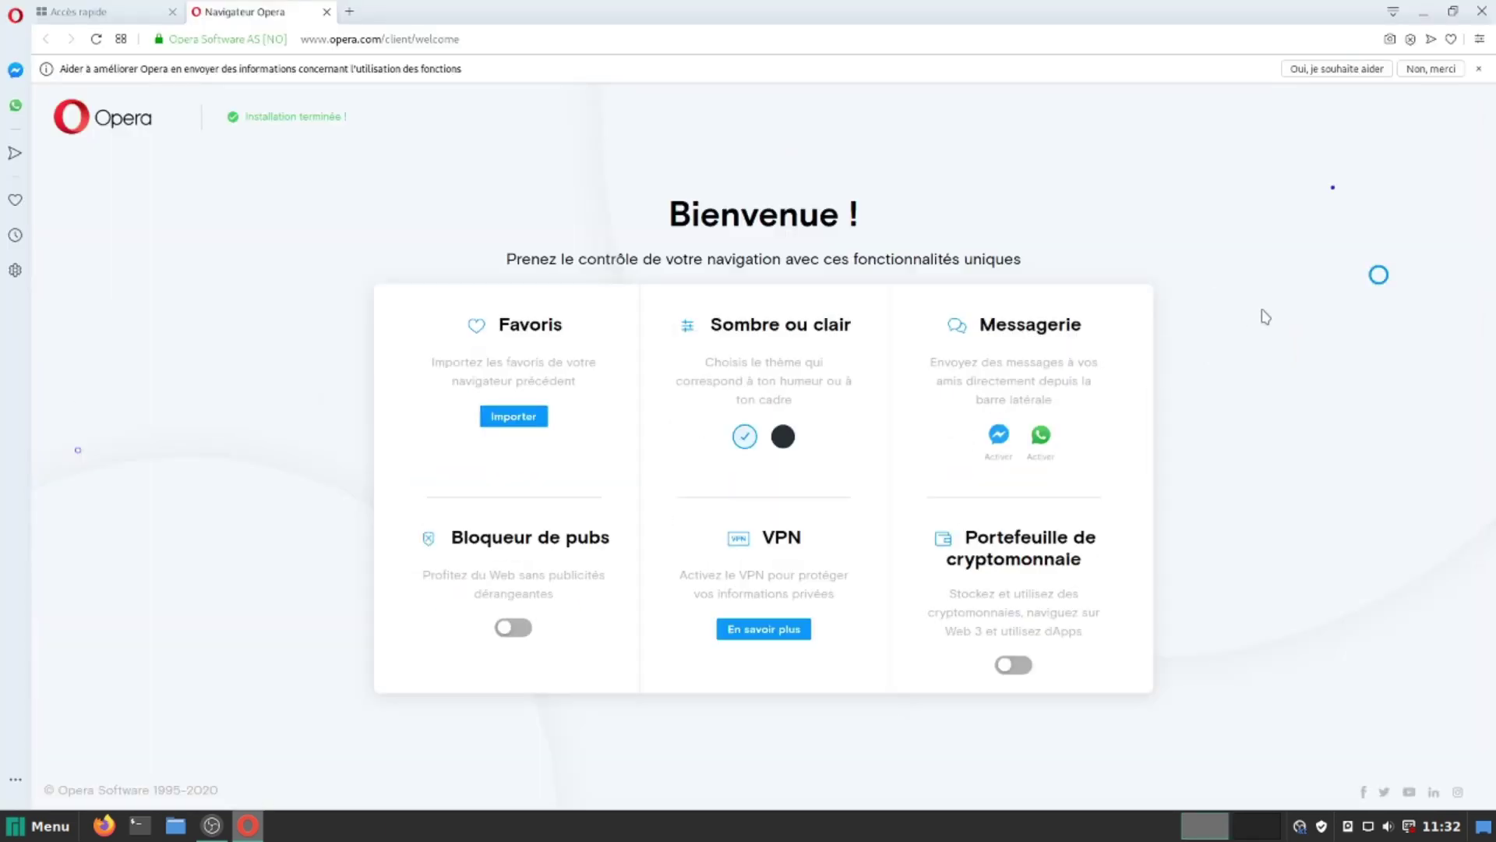
key("alt+F4")
- Reopen Opera, pin it to the panel, place the Firefox launcher beside it and close the browser
left_click(34, 831)
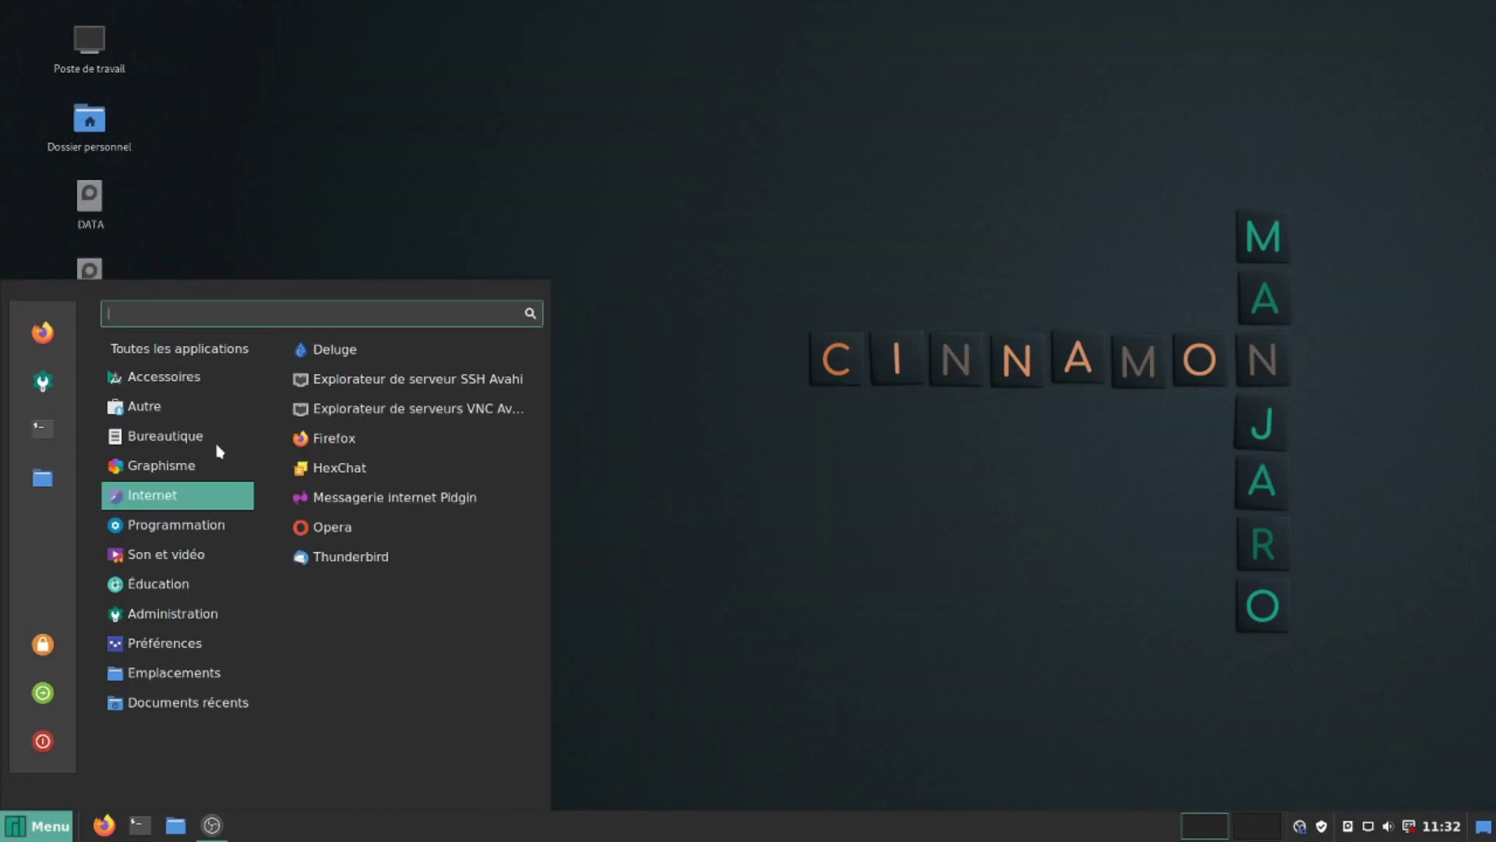
mouse_move(212, 447)
key("Escape")
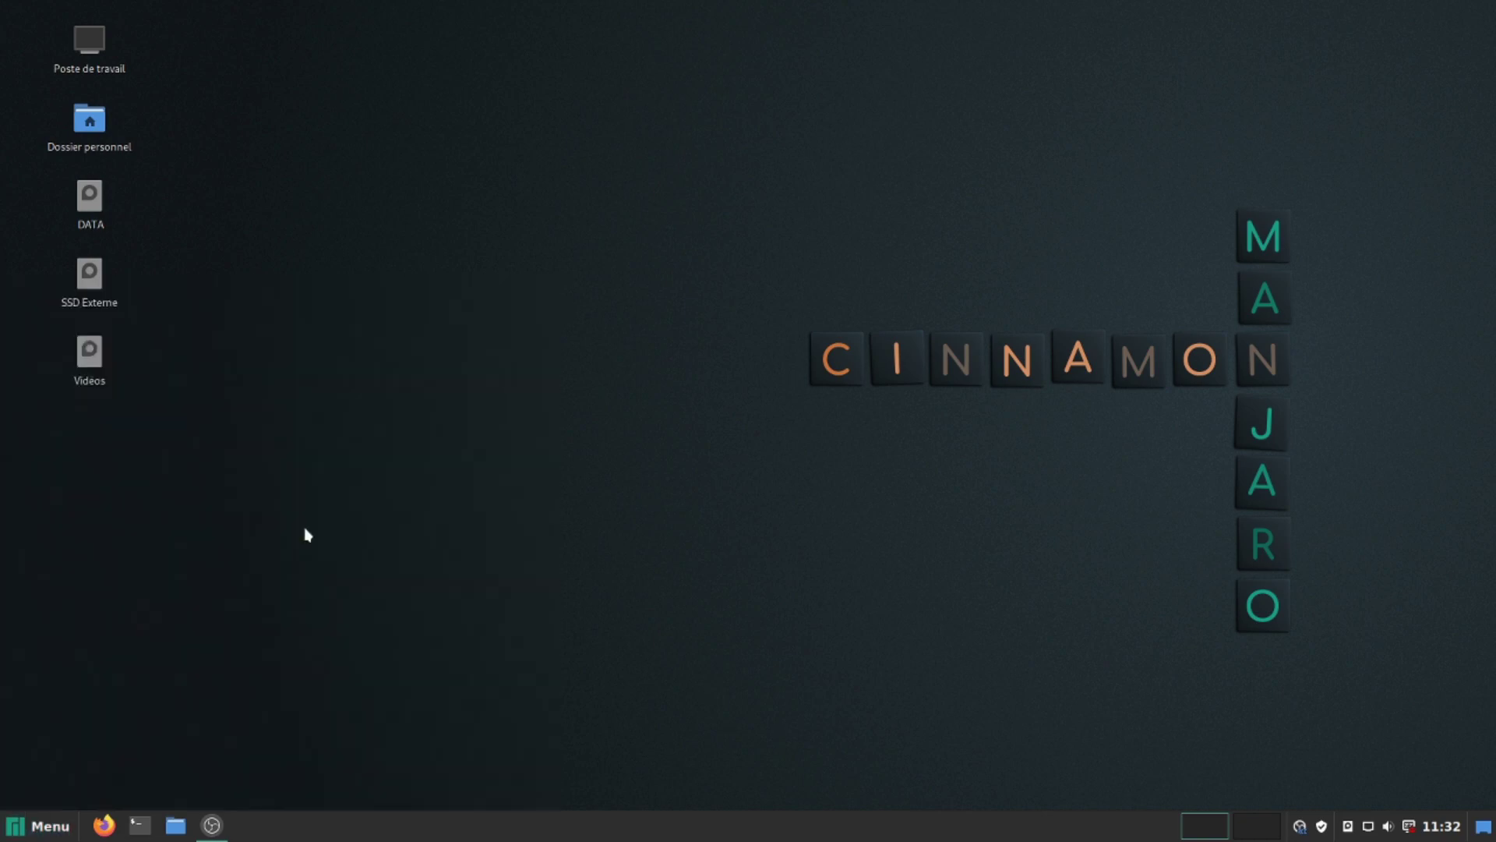
right_click(246, 833)
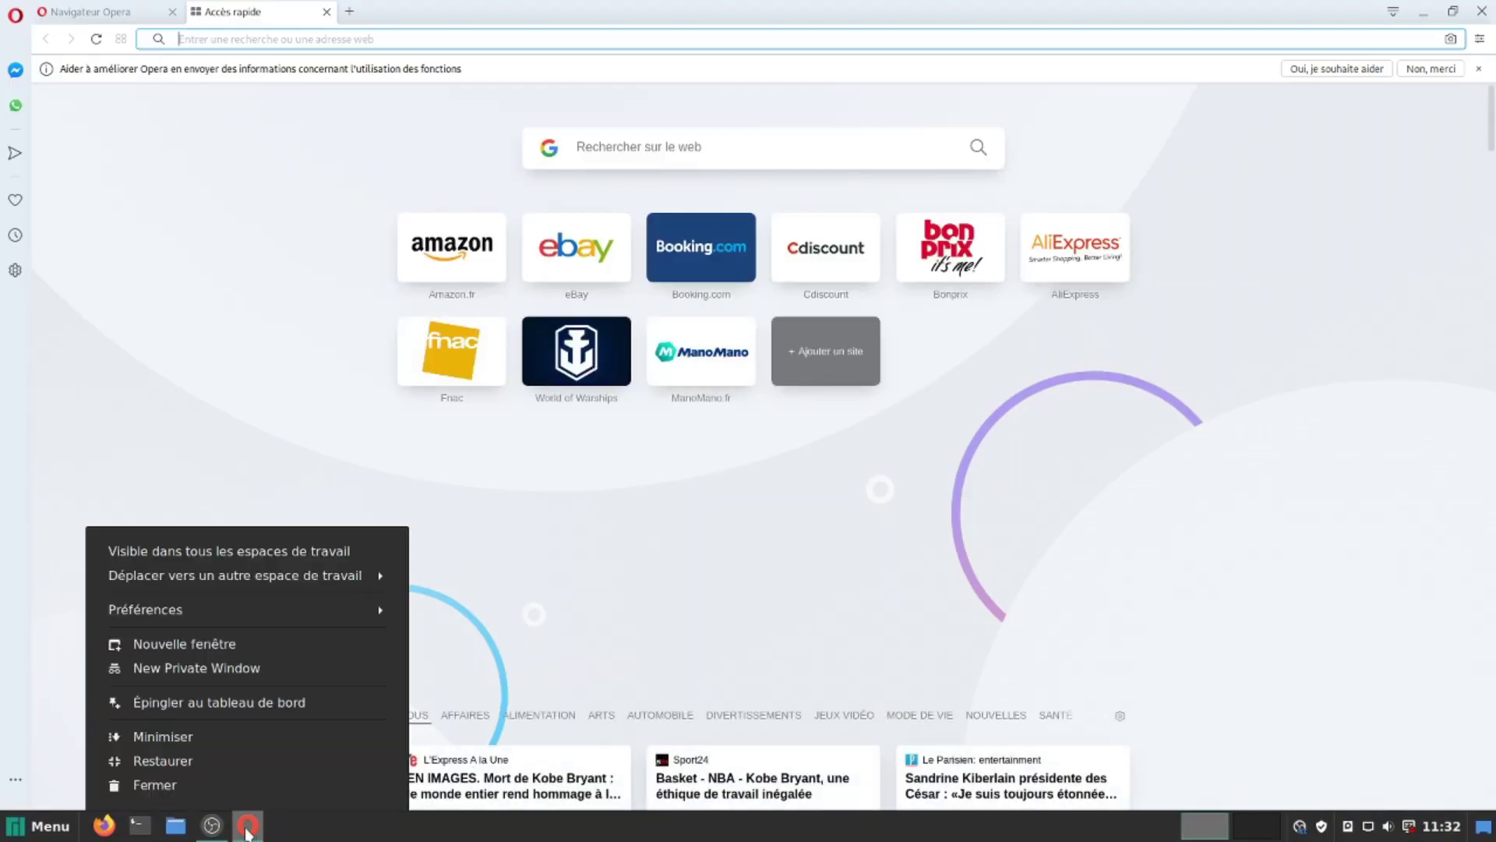
left_click(194, 704)
mouse_move(200, 826)
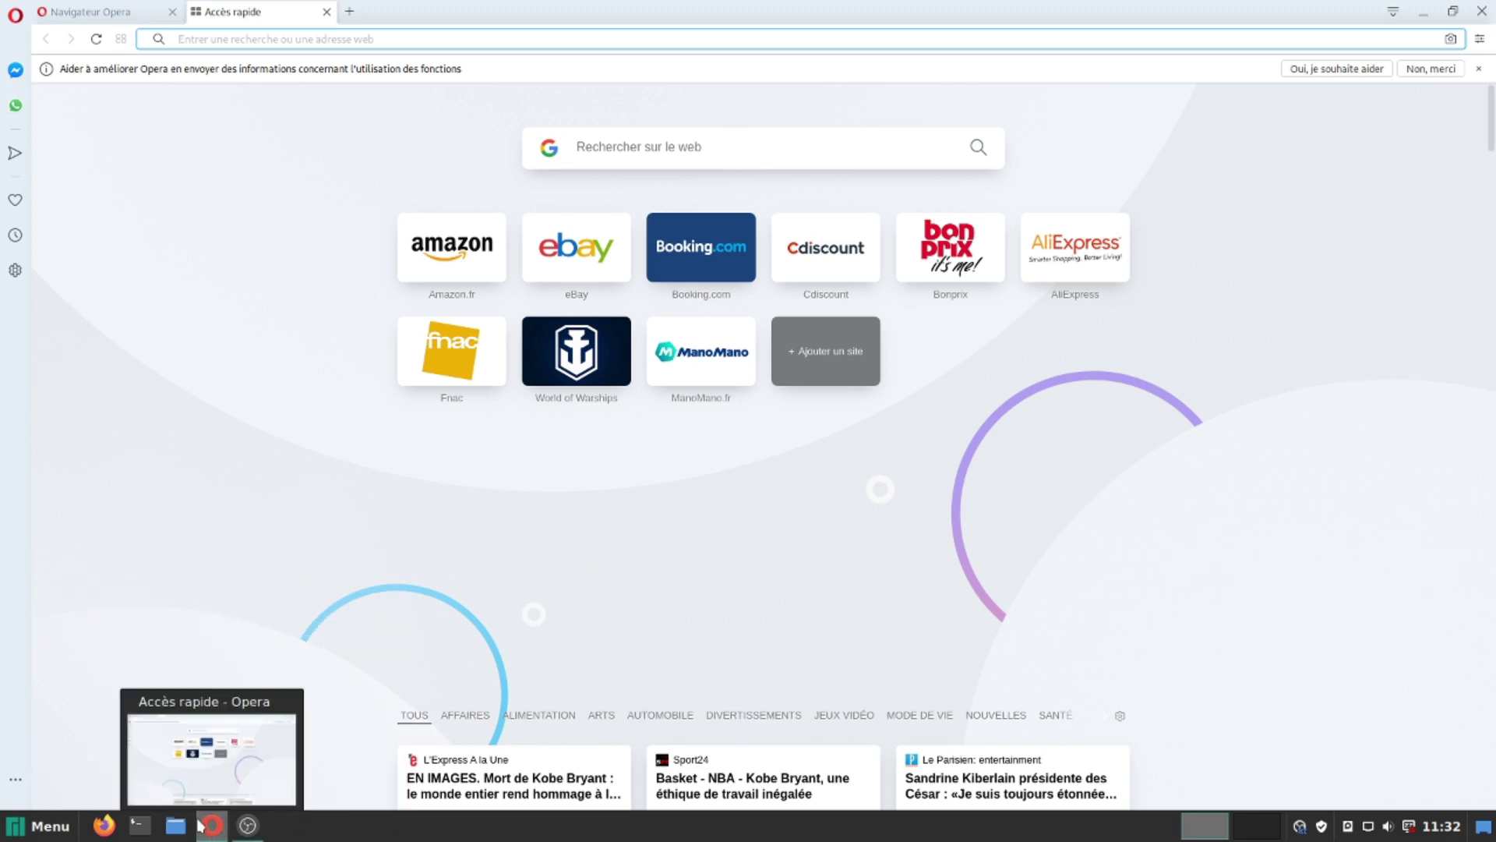
left_click(104, 824)
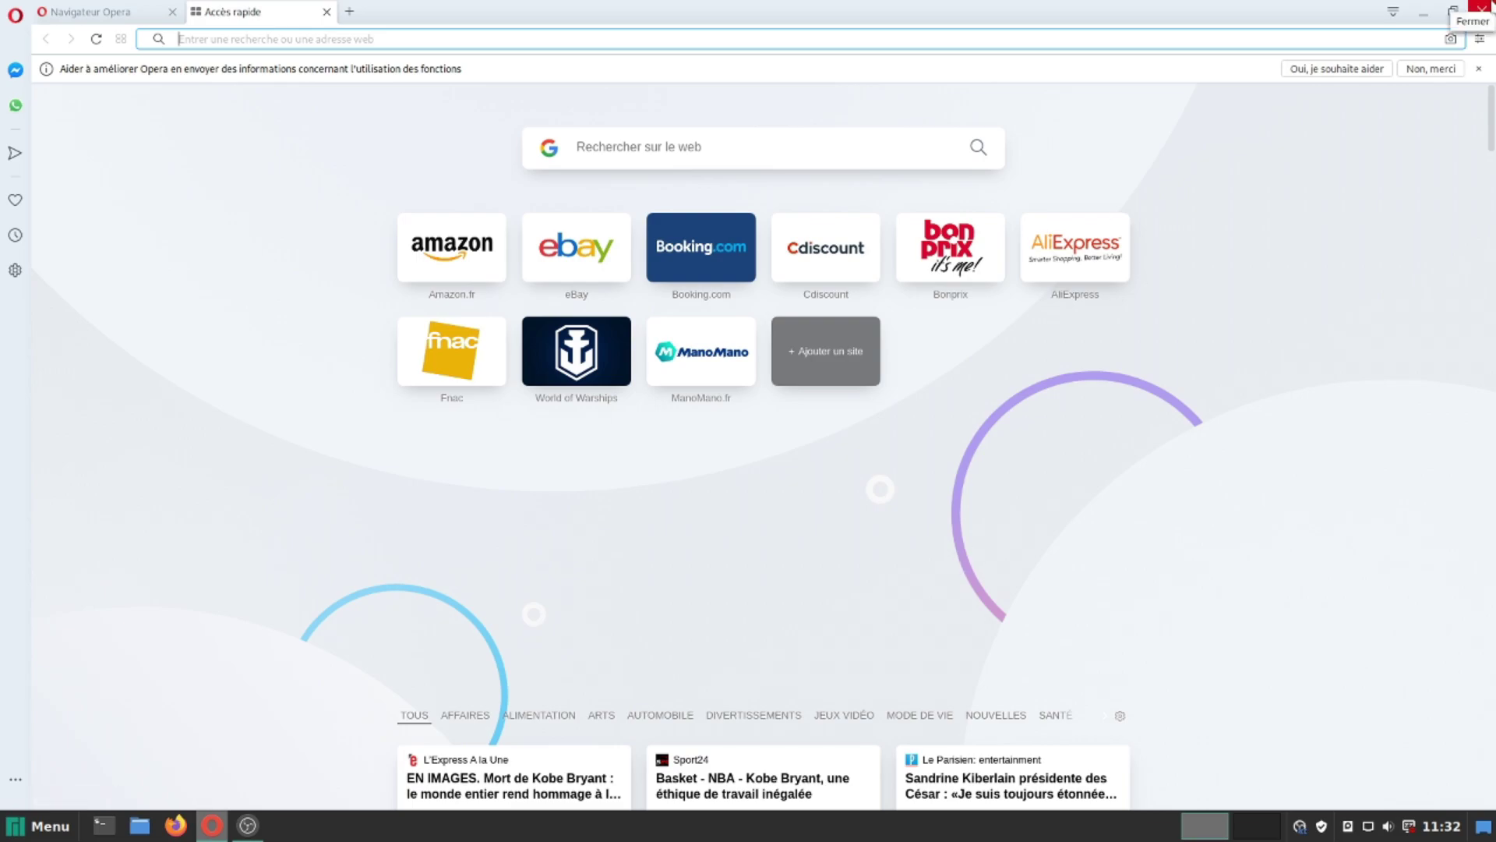
left_click(1481, 11)
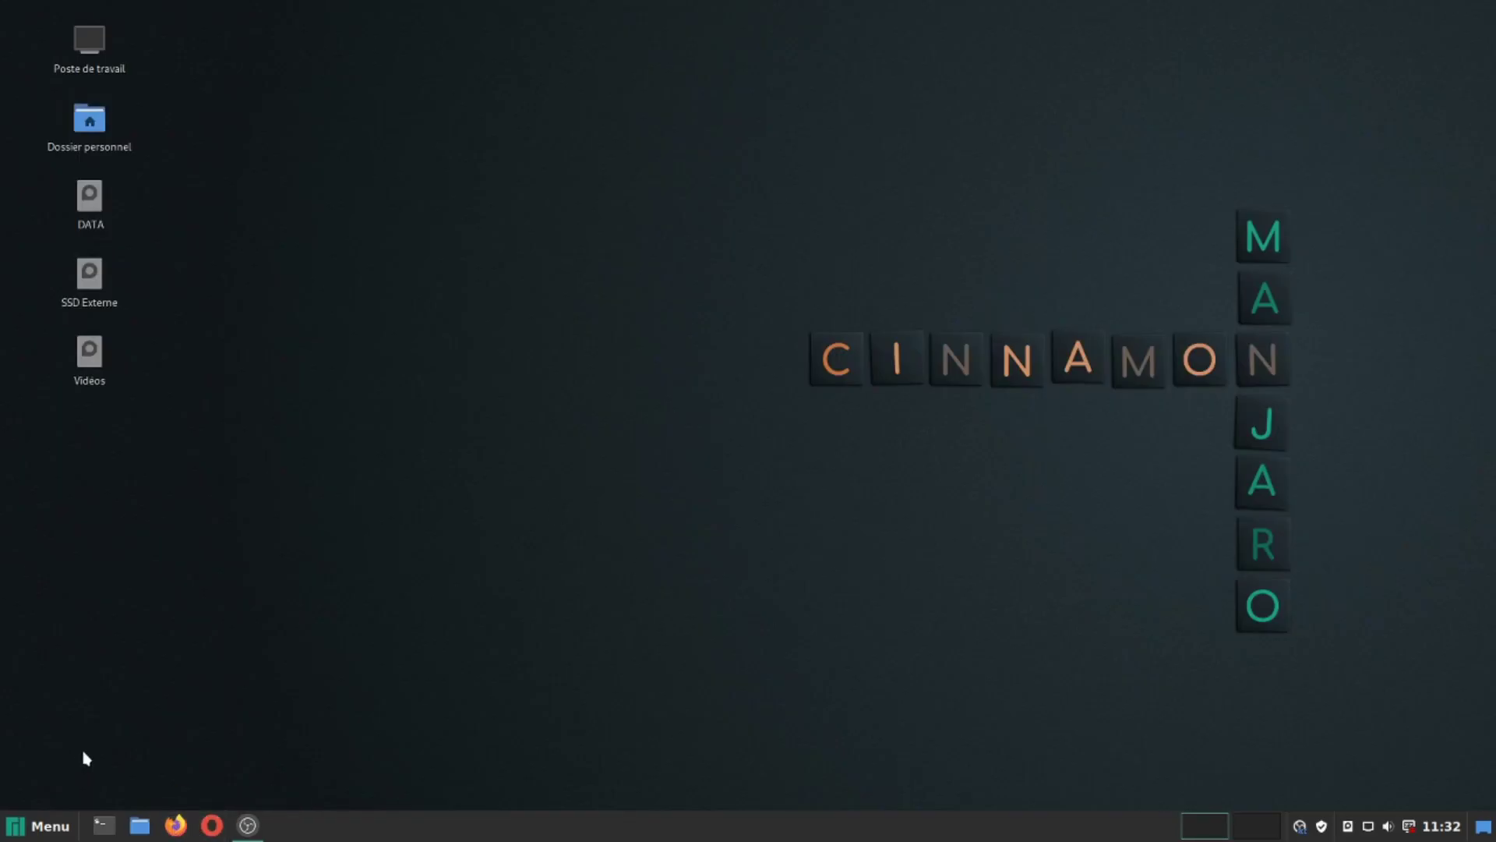
- Reopen the software manager and search it for "teamviewer"
left_click(21, 832)
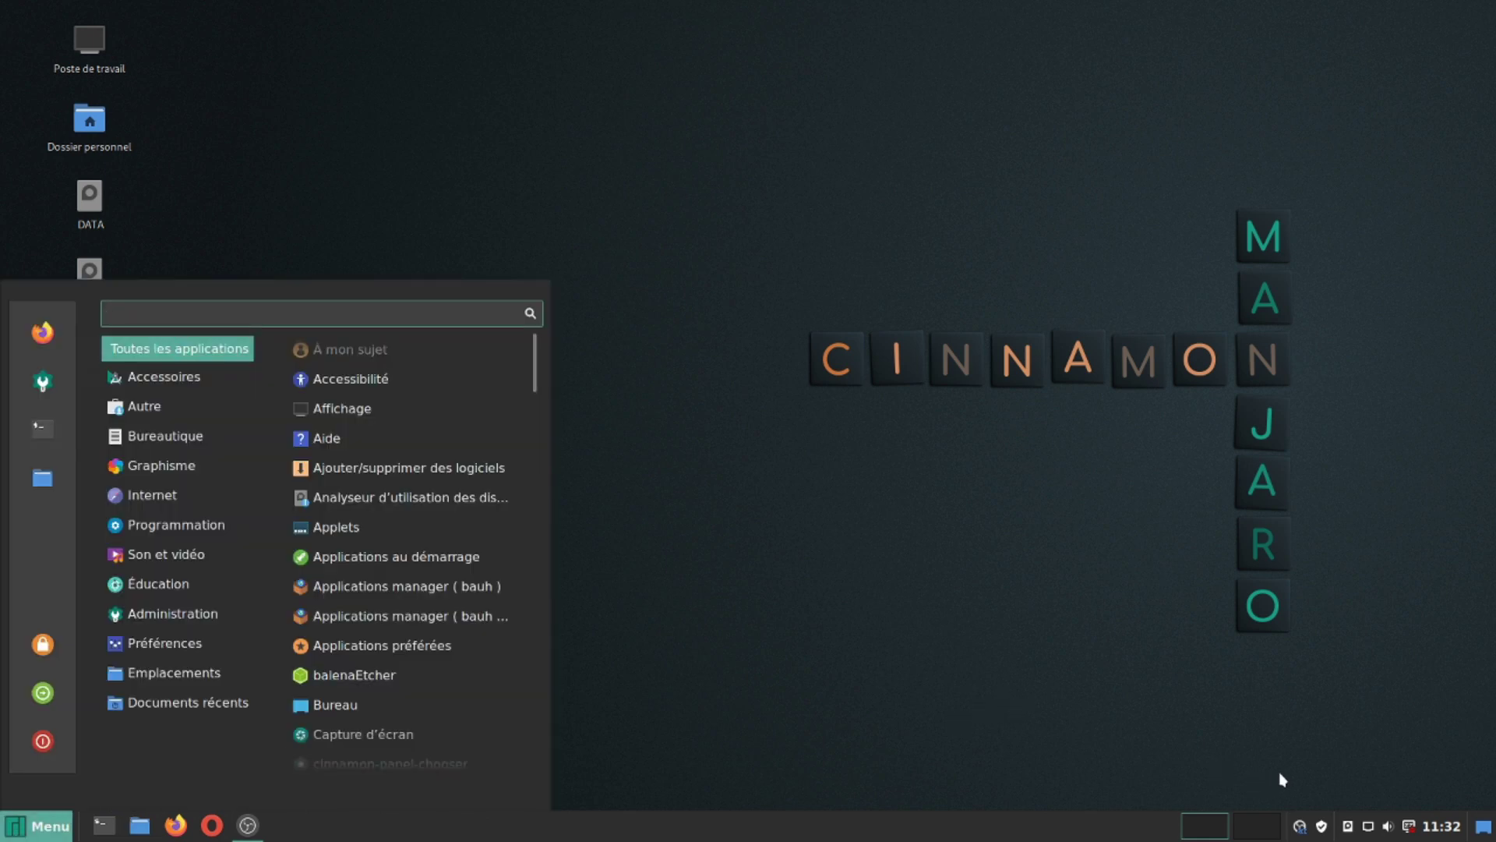
left_click(1323, 826)
left_click(393, 198)
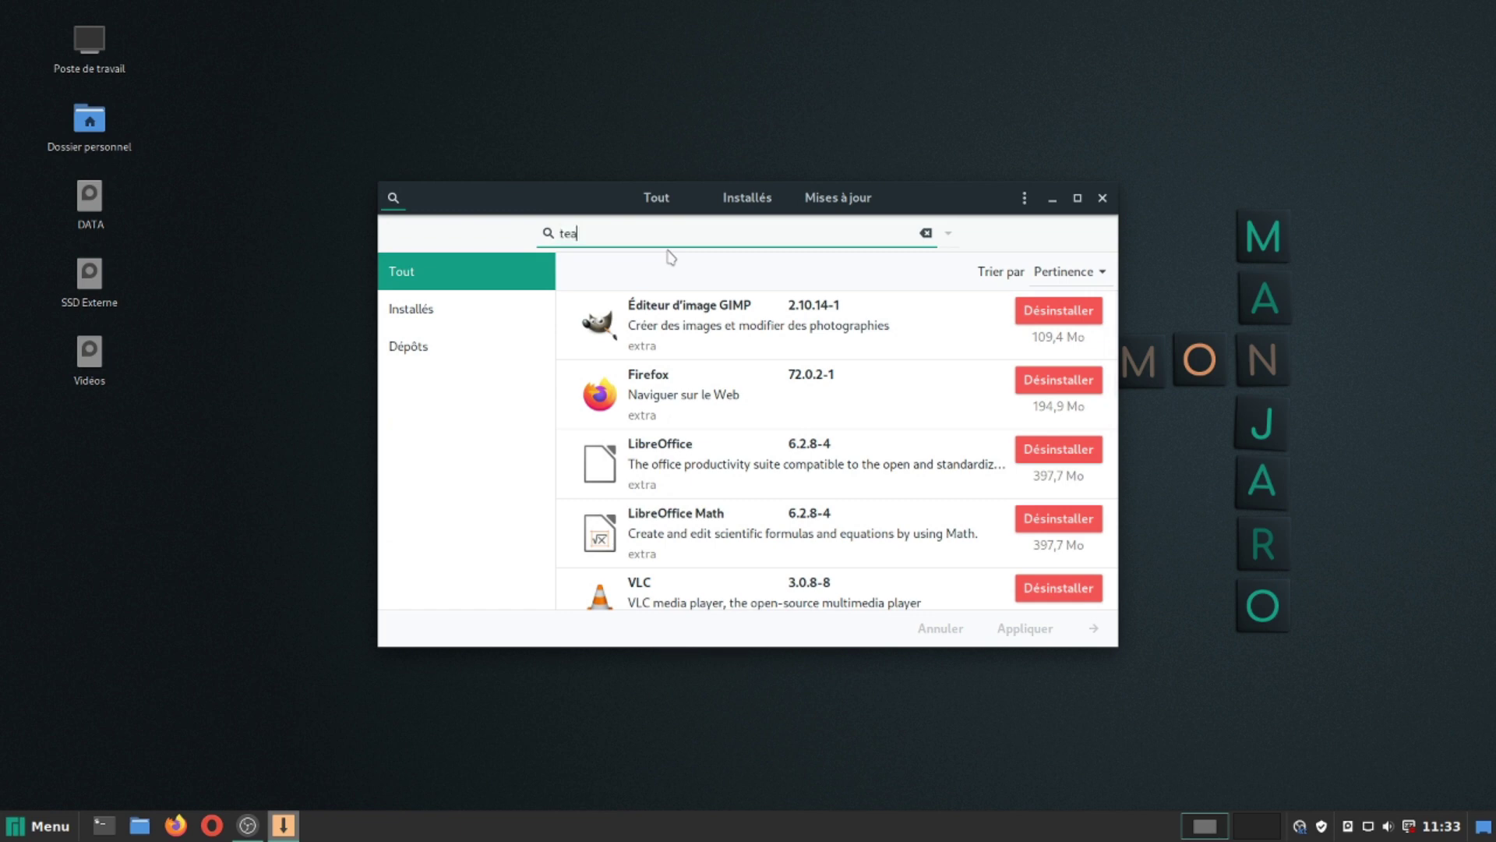
type("teamviewer")
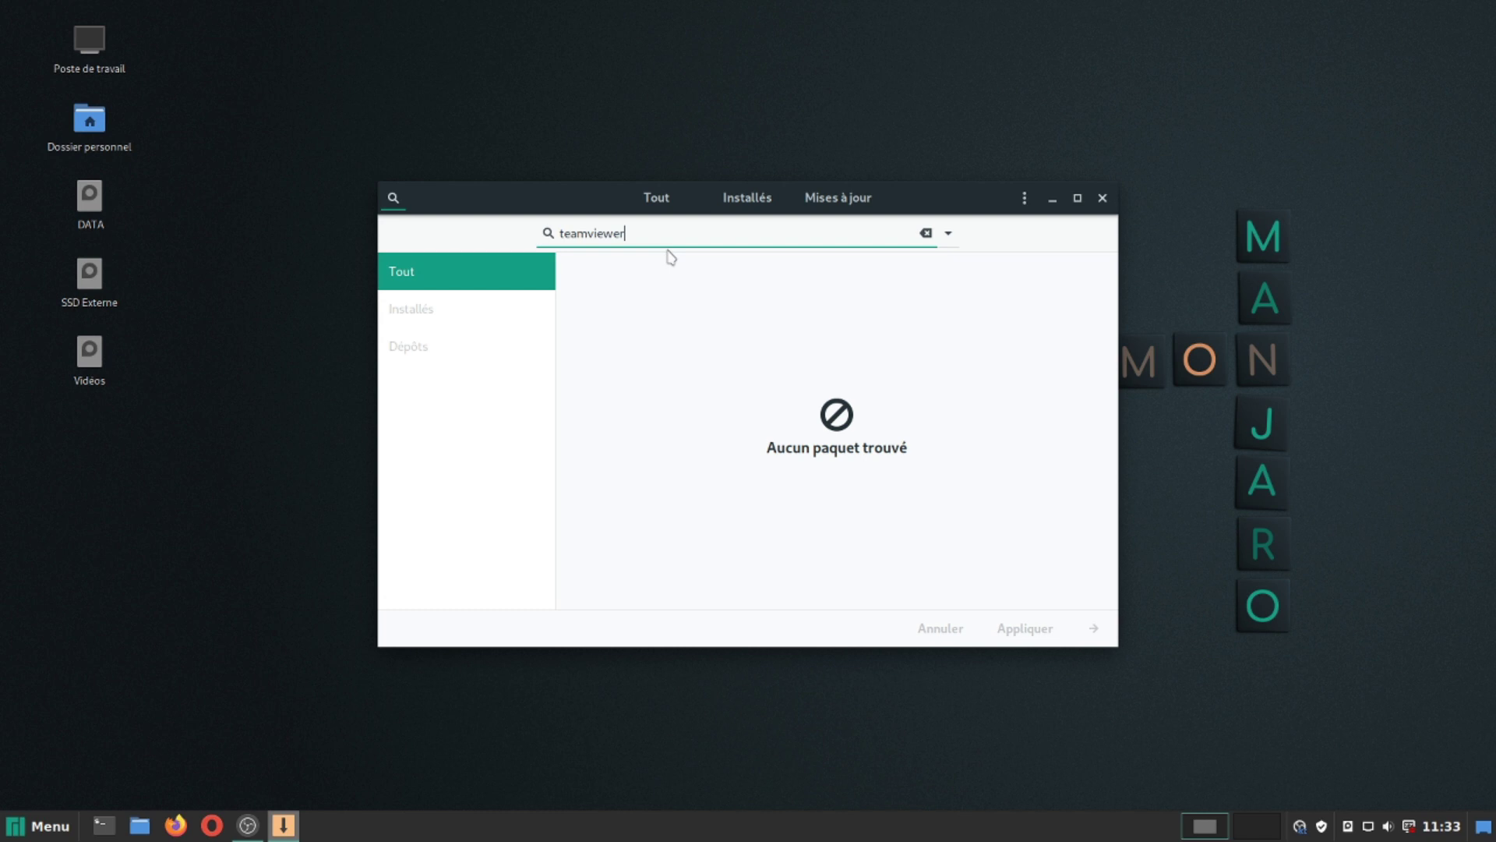
- Open TeamViewer's Linux download page in Opera, accept the cookies, examine the available packages and quit the browser
left_click(212, 825)
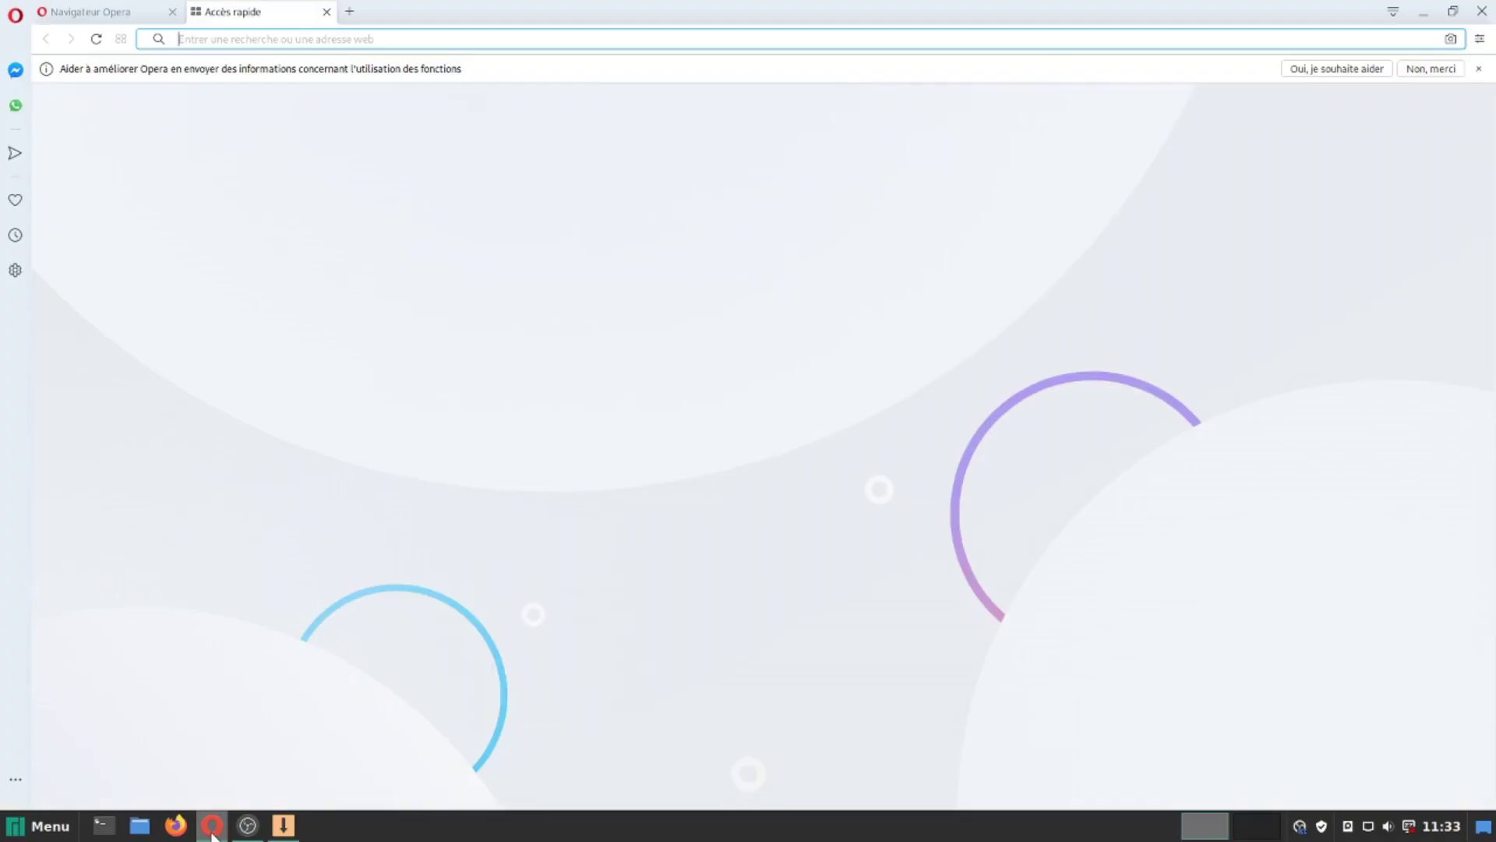
left_click(244, 396)
left_click(653, 107)
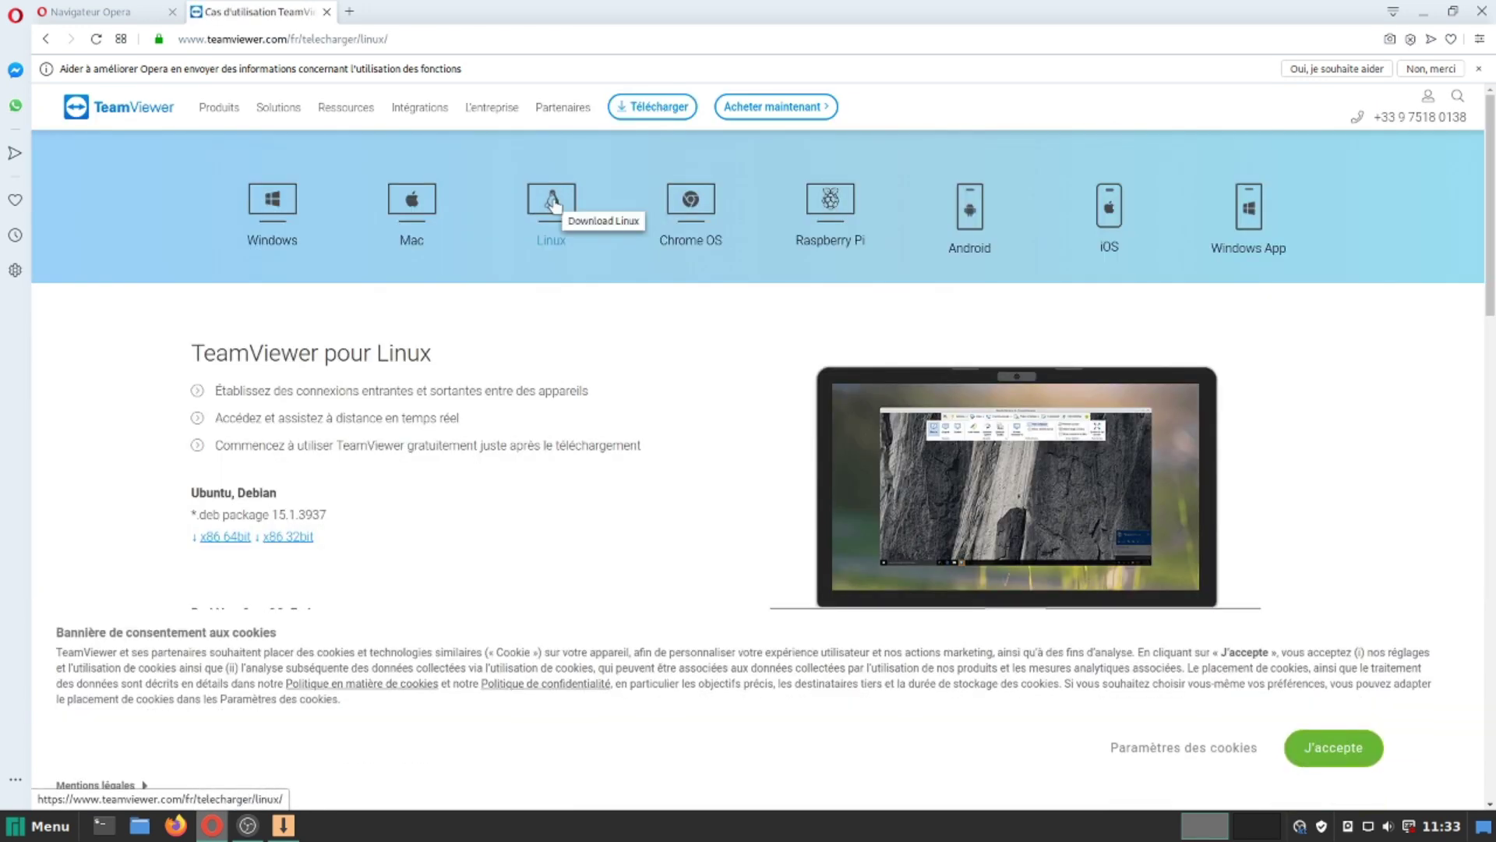
left_click(1334, 748)
scroll(194, 290, "down", 3)
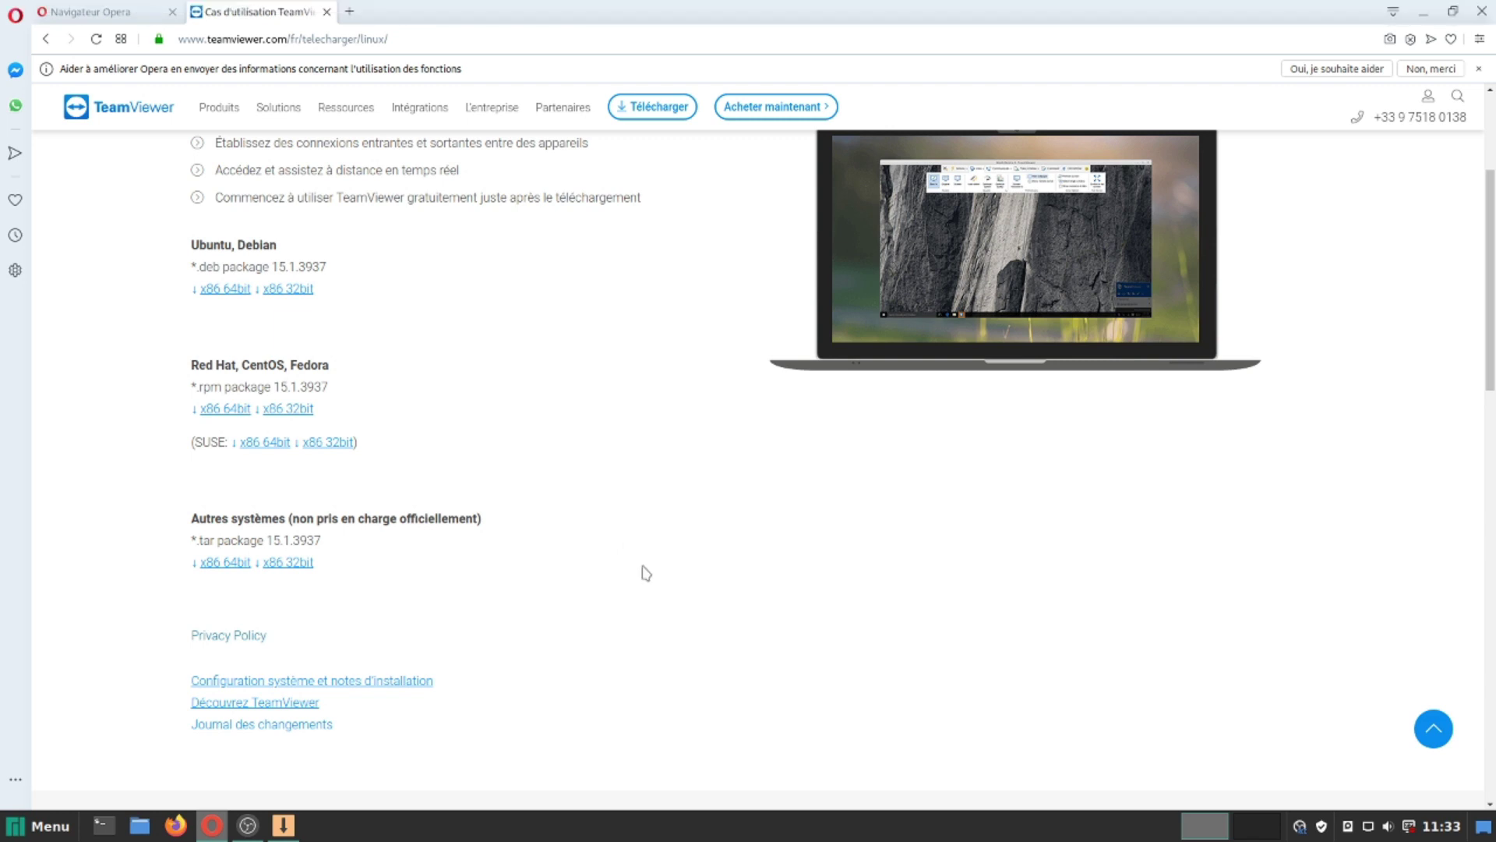
scroll(310, 287, "up", 2)
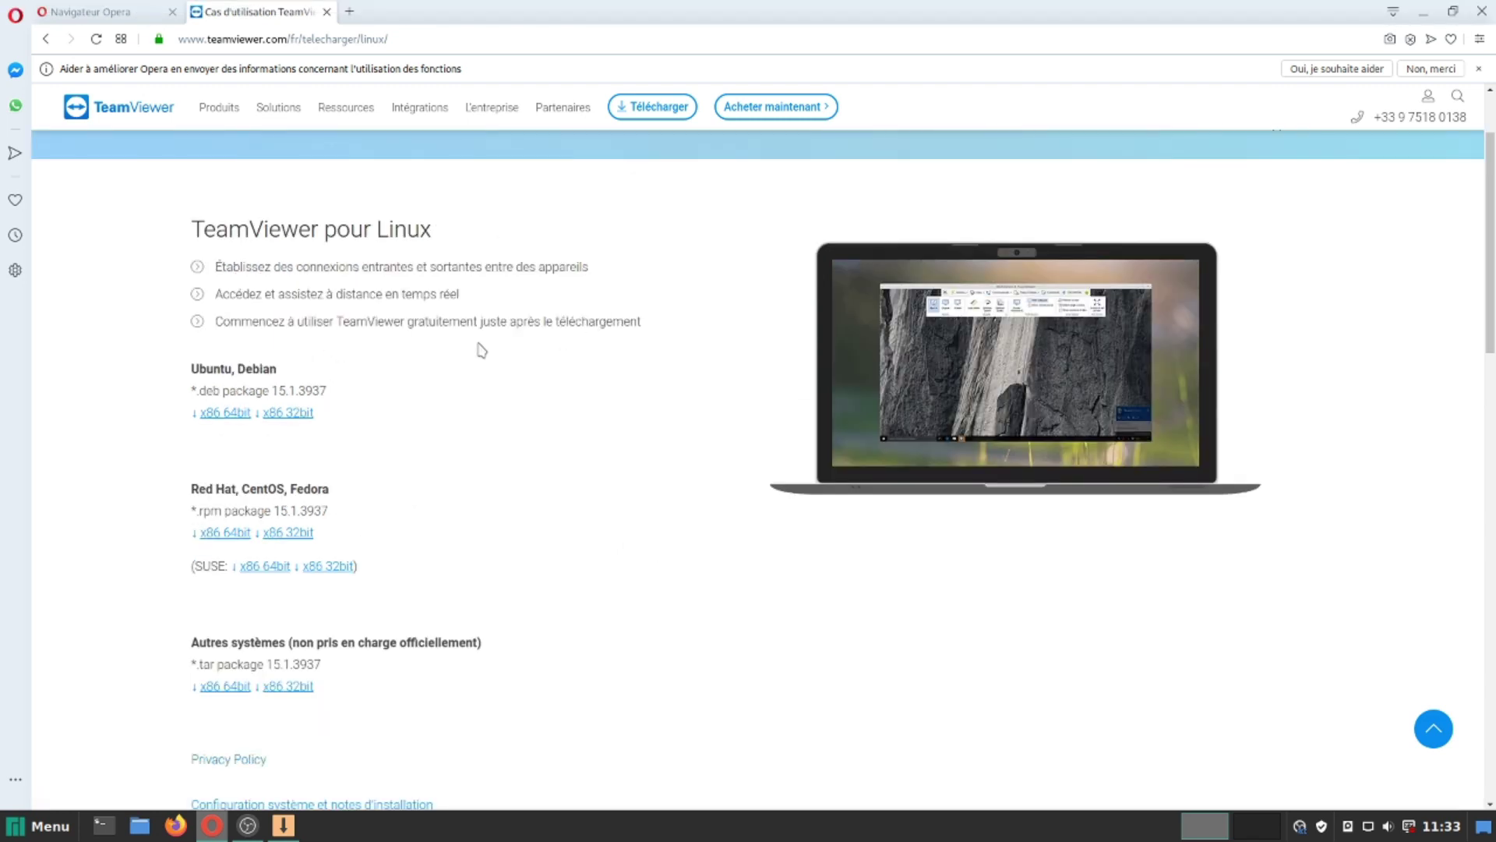
left_click(1485, 8)
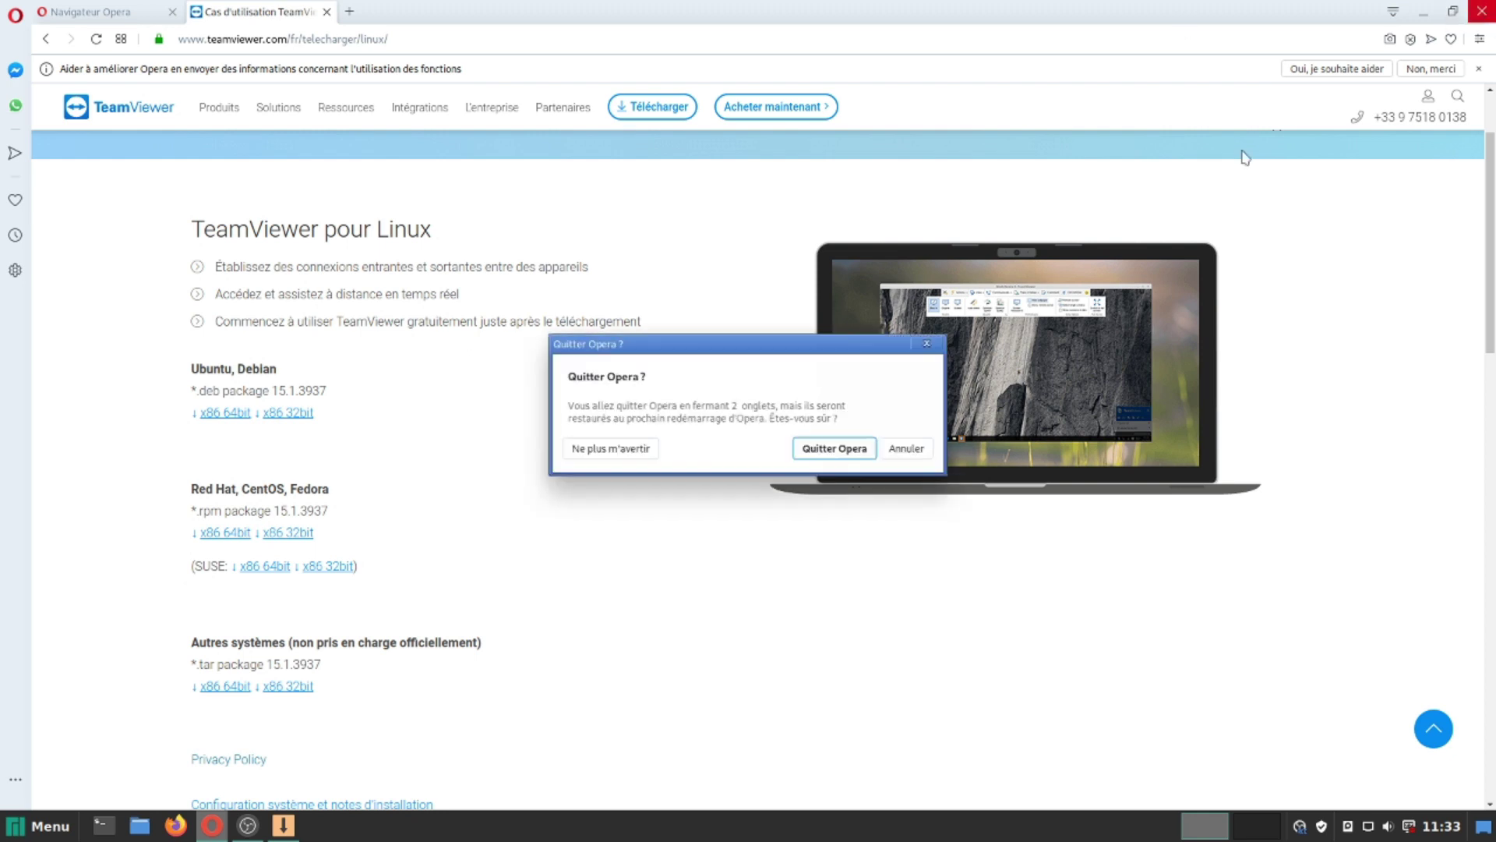
left_click(791, 450)
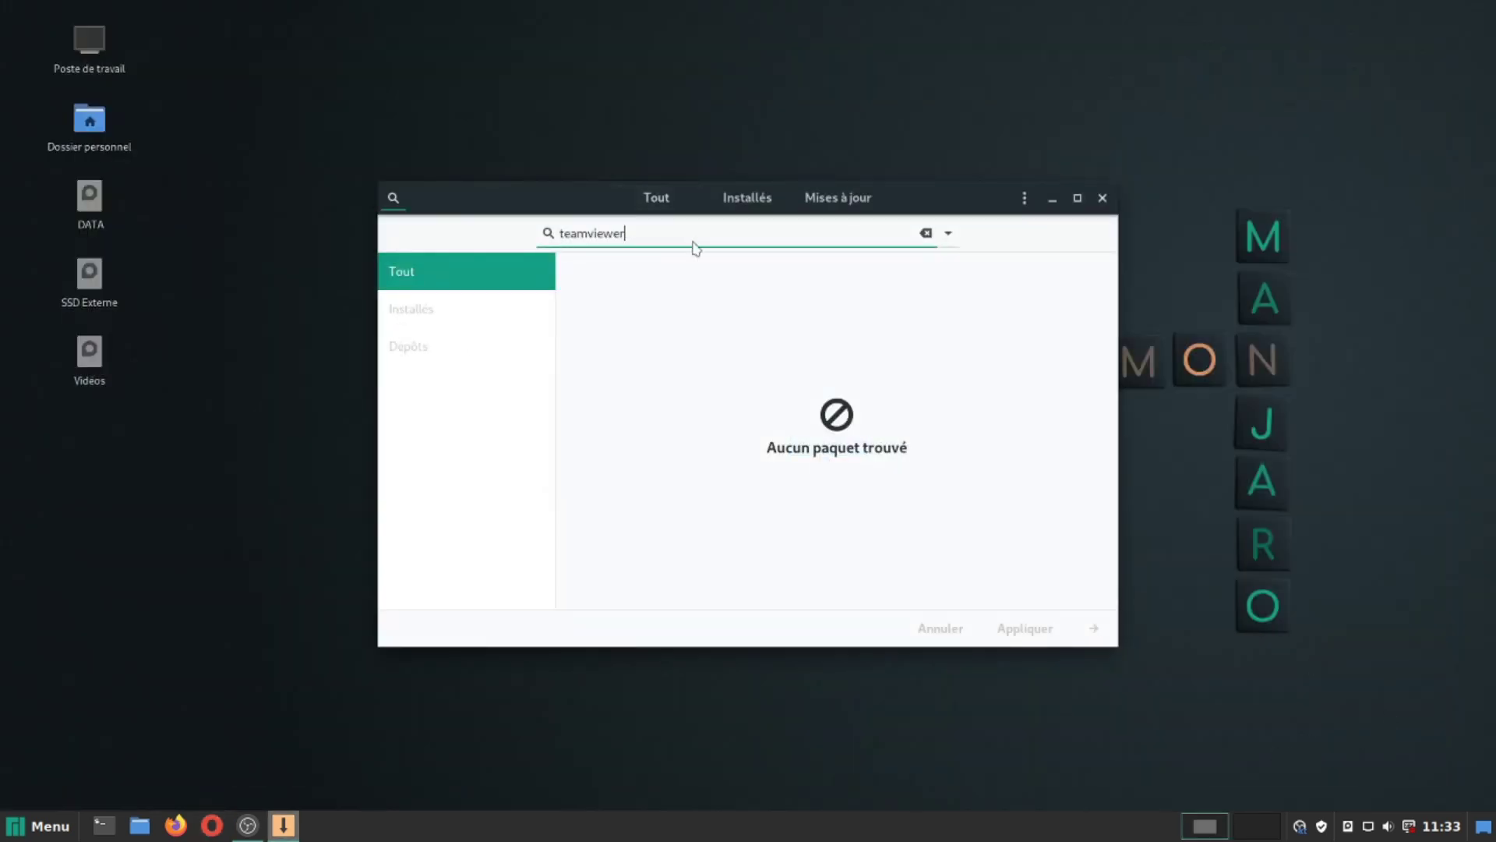
left_click(1024, 198)
left_click(959, 360)
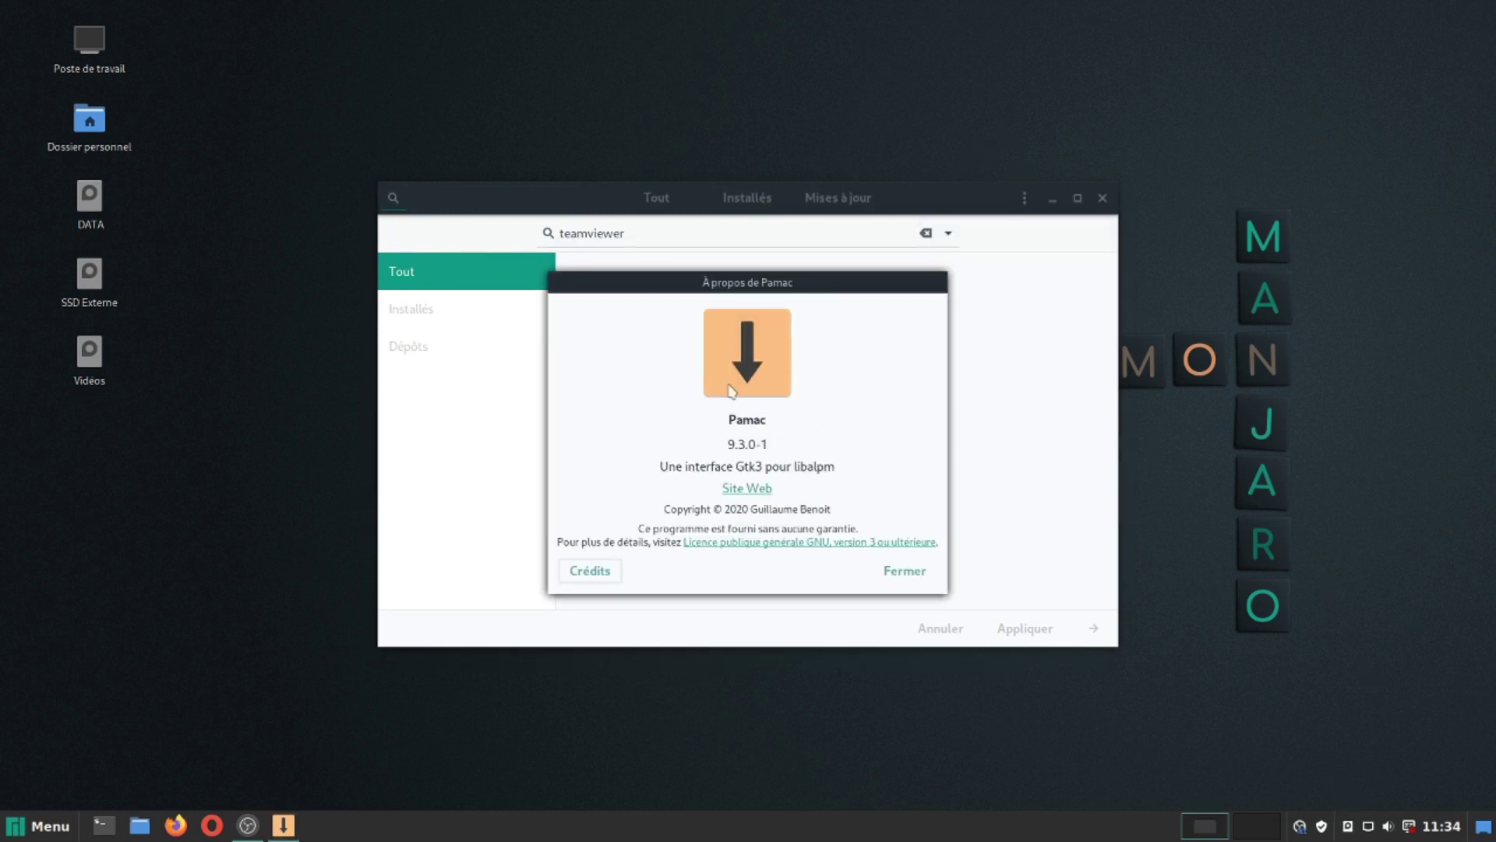
left_click(905, 572)
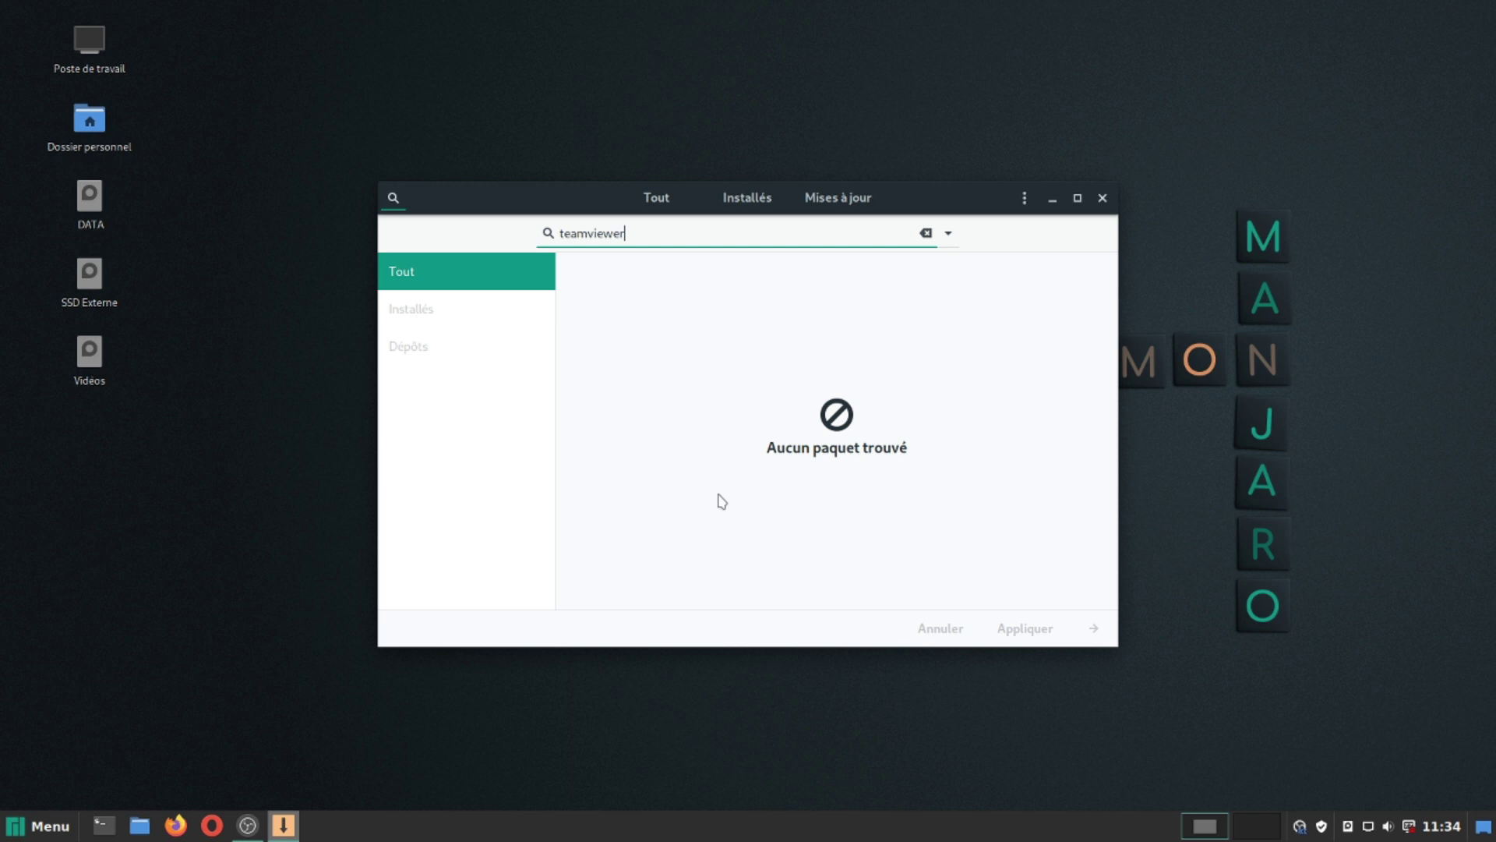
- Enable AUR support in the software manager's preferences and close them
left_click(1024, 197)
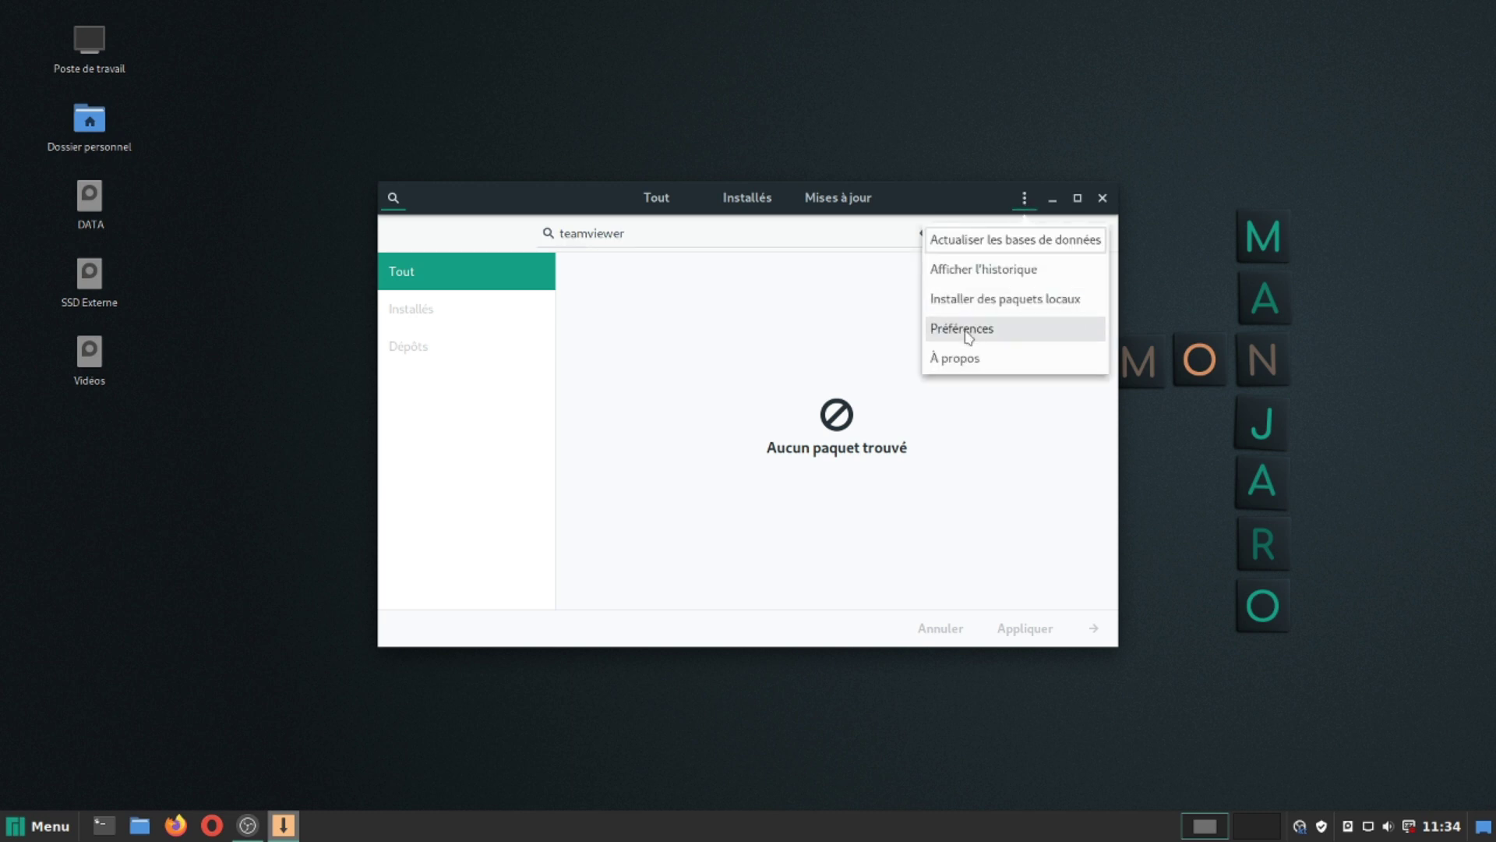
left_click(1001, 327)
key("Return")
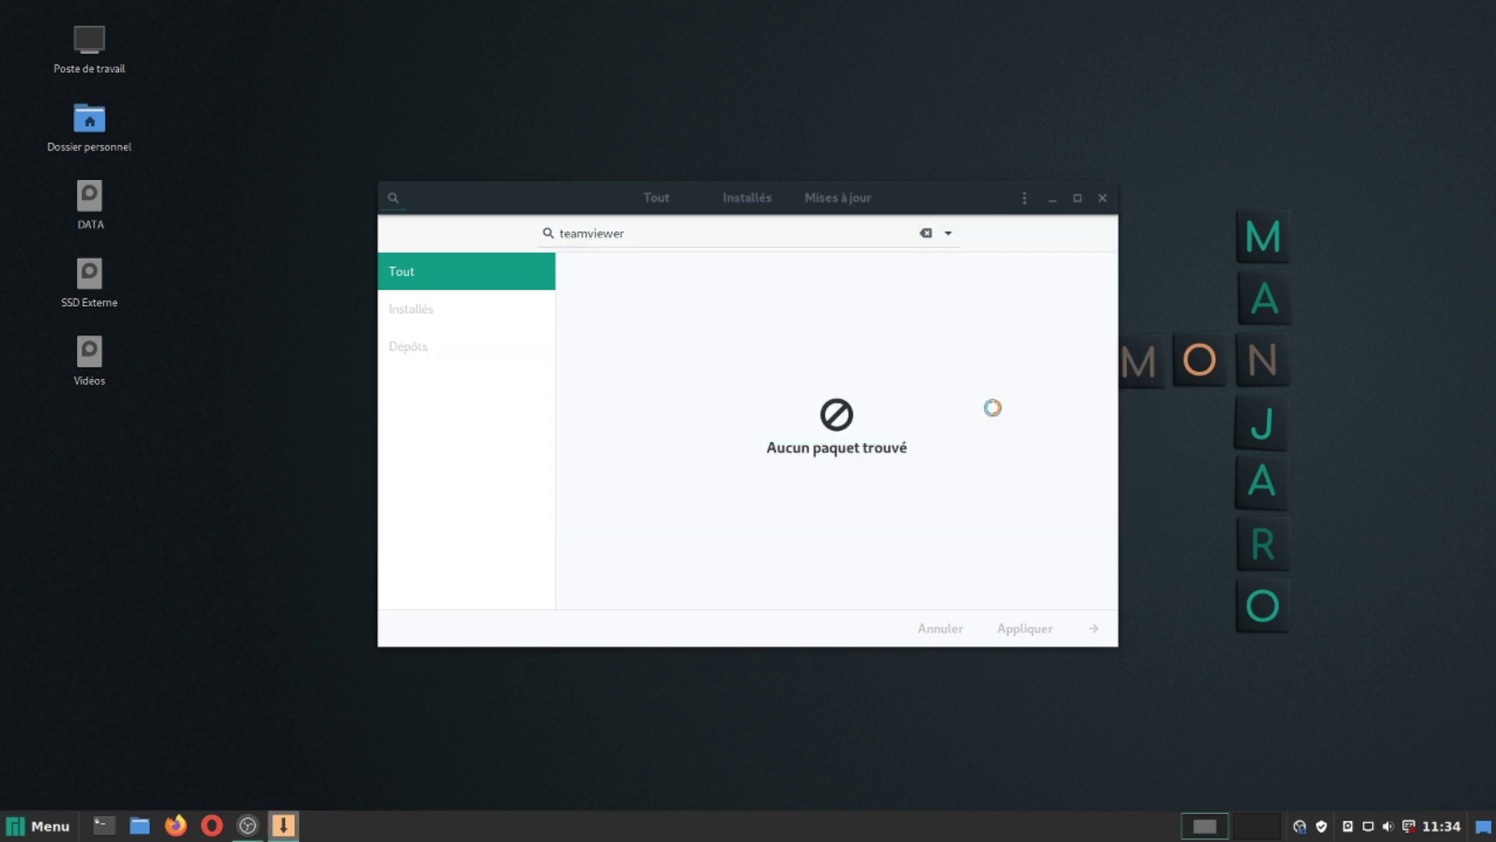
left_click(730, 271)
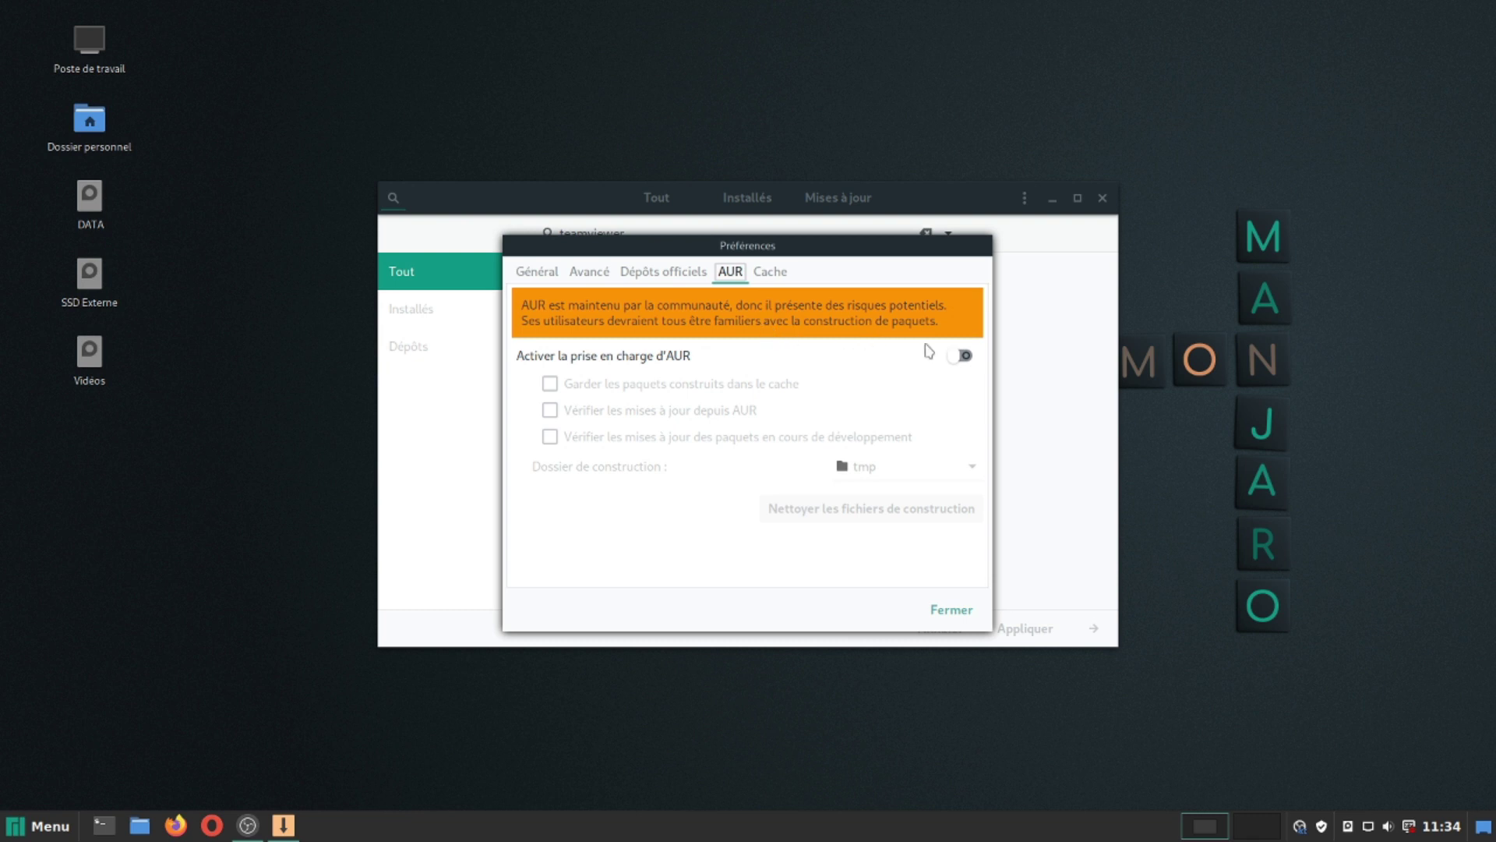
left_click(967, 360)
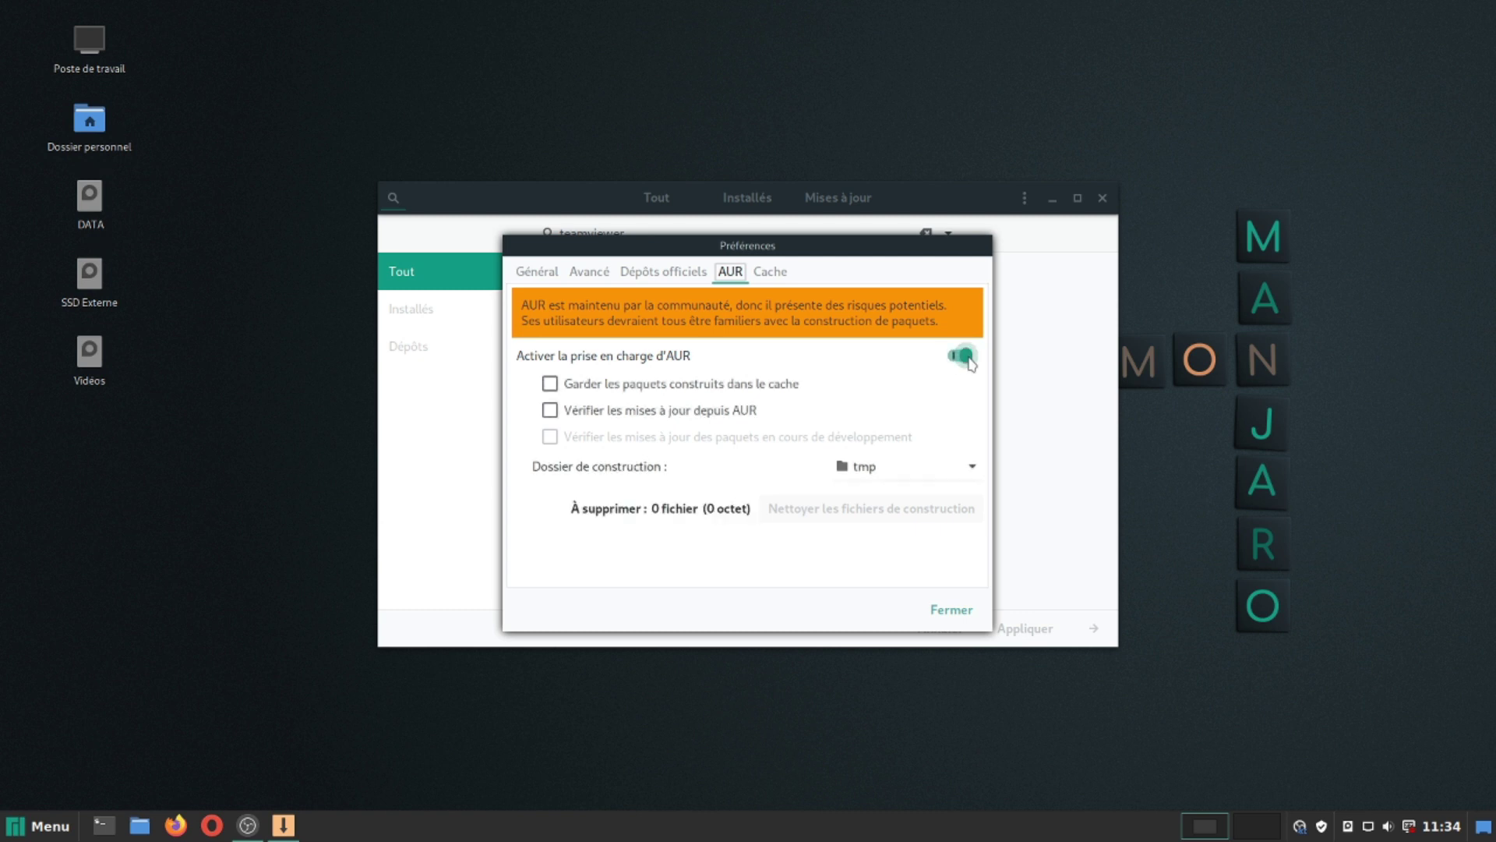
left_click(950, 609)
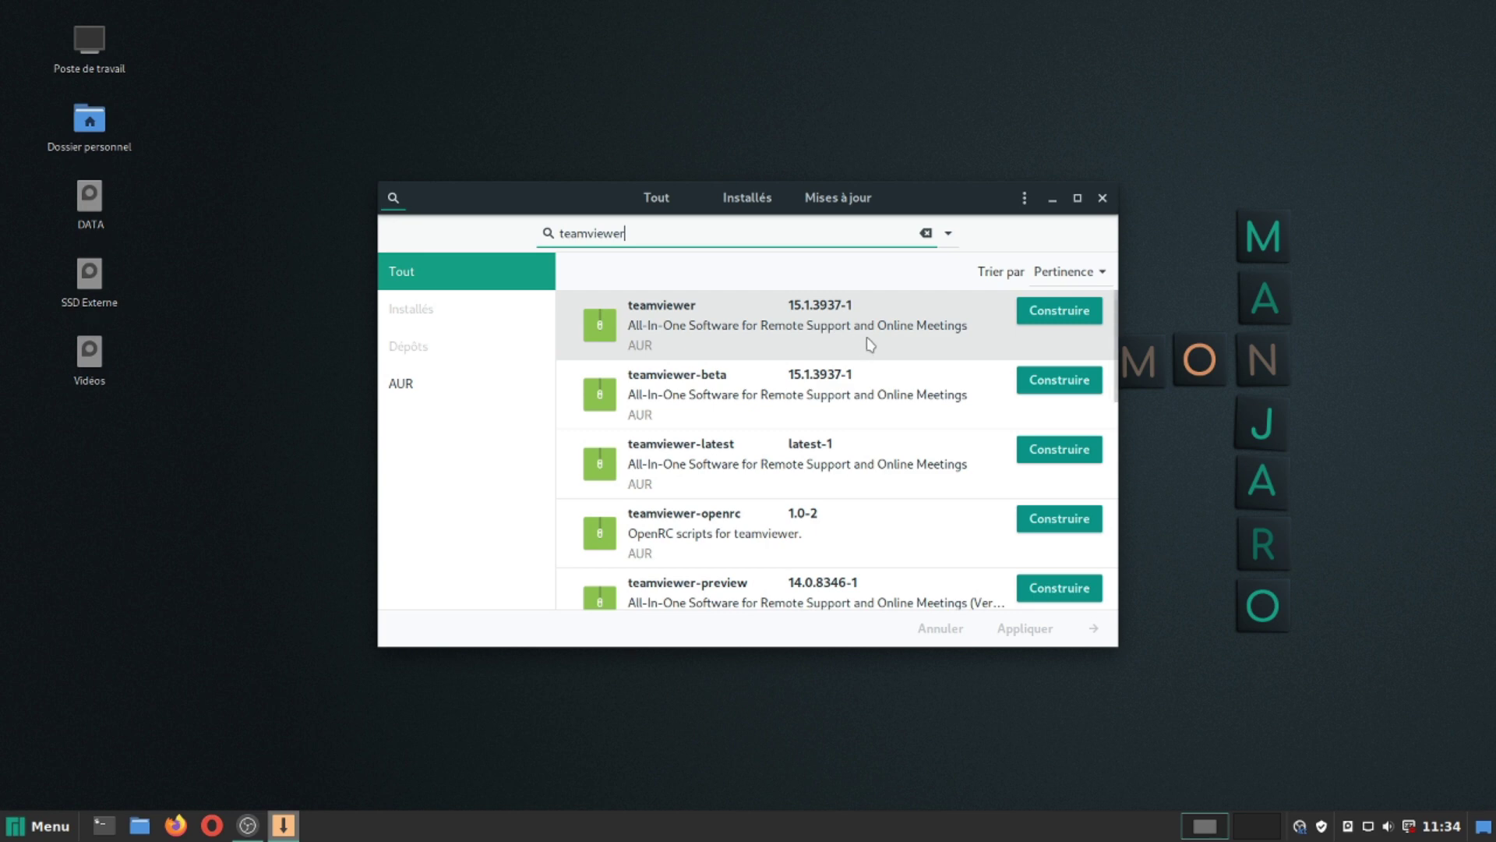
- Examine the details of the teamviewer, teamviewer-latest and teamviewer-beta packages, returning to the search list after each
left_click(753, 329)
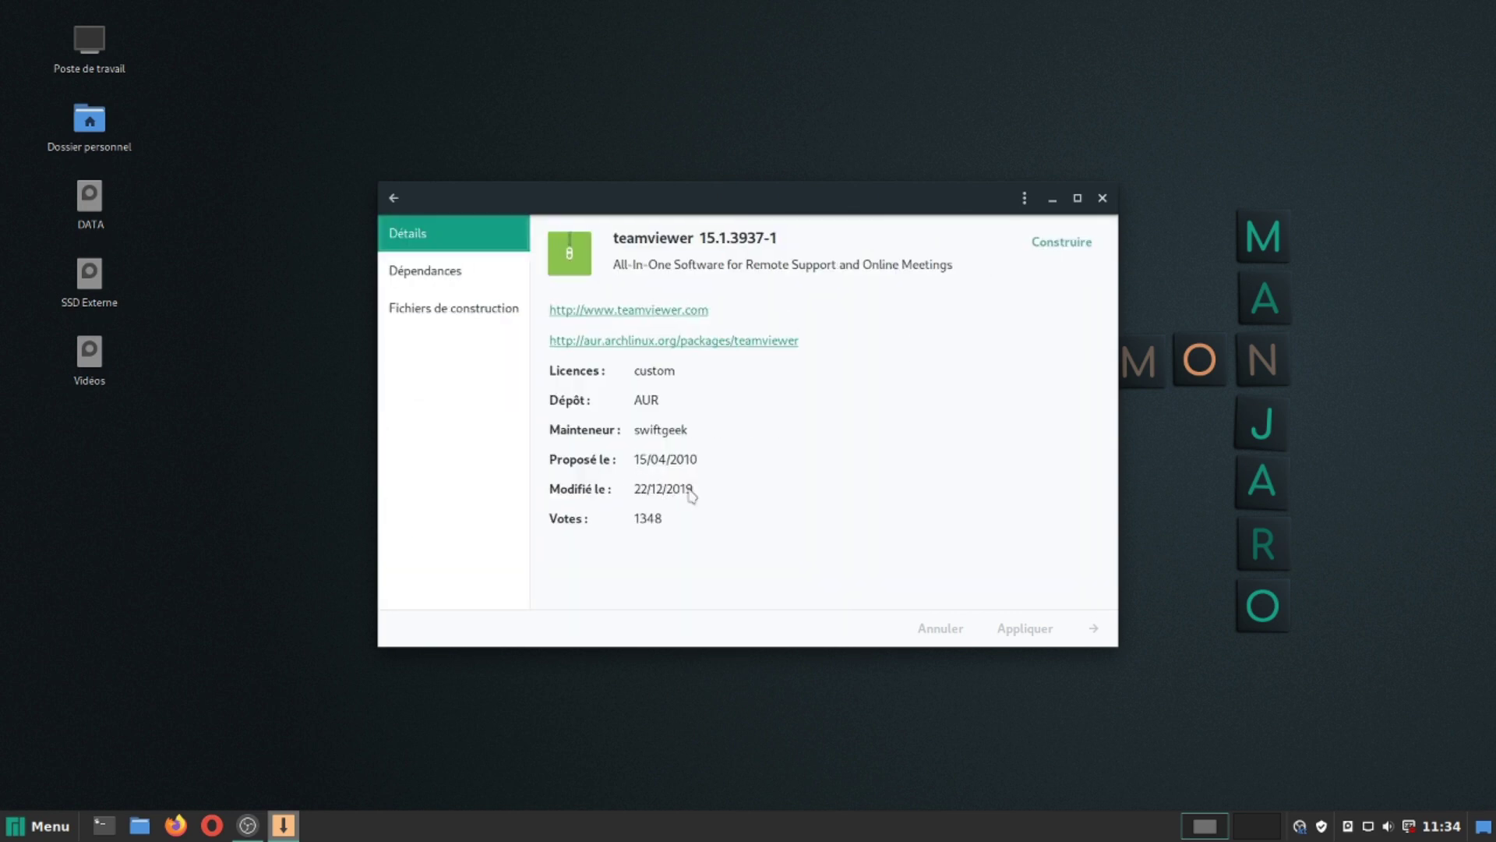
left_click(394, 200)
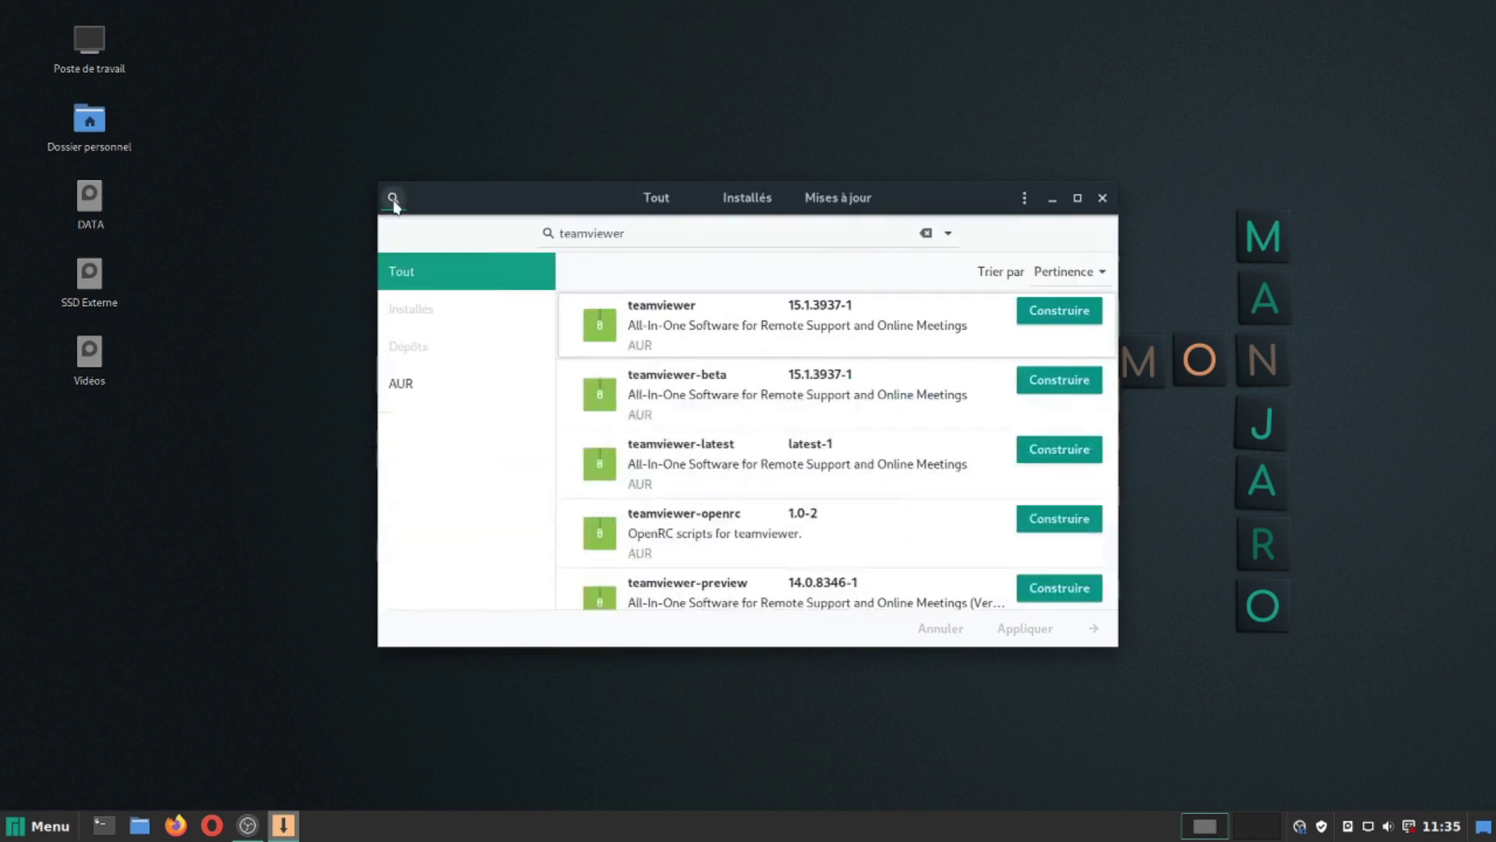
left_click(696, 460)
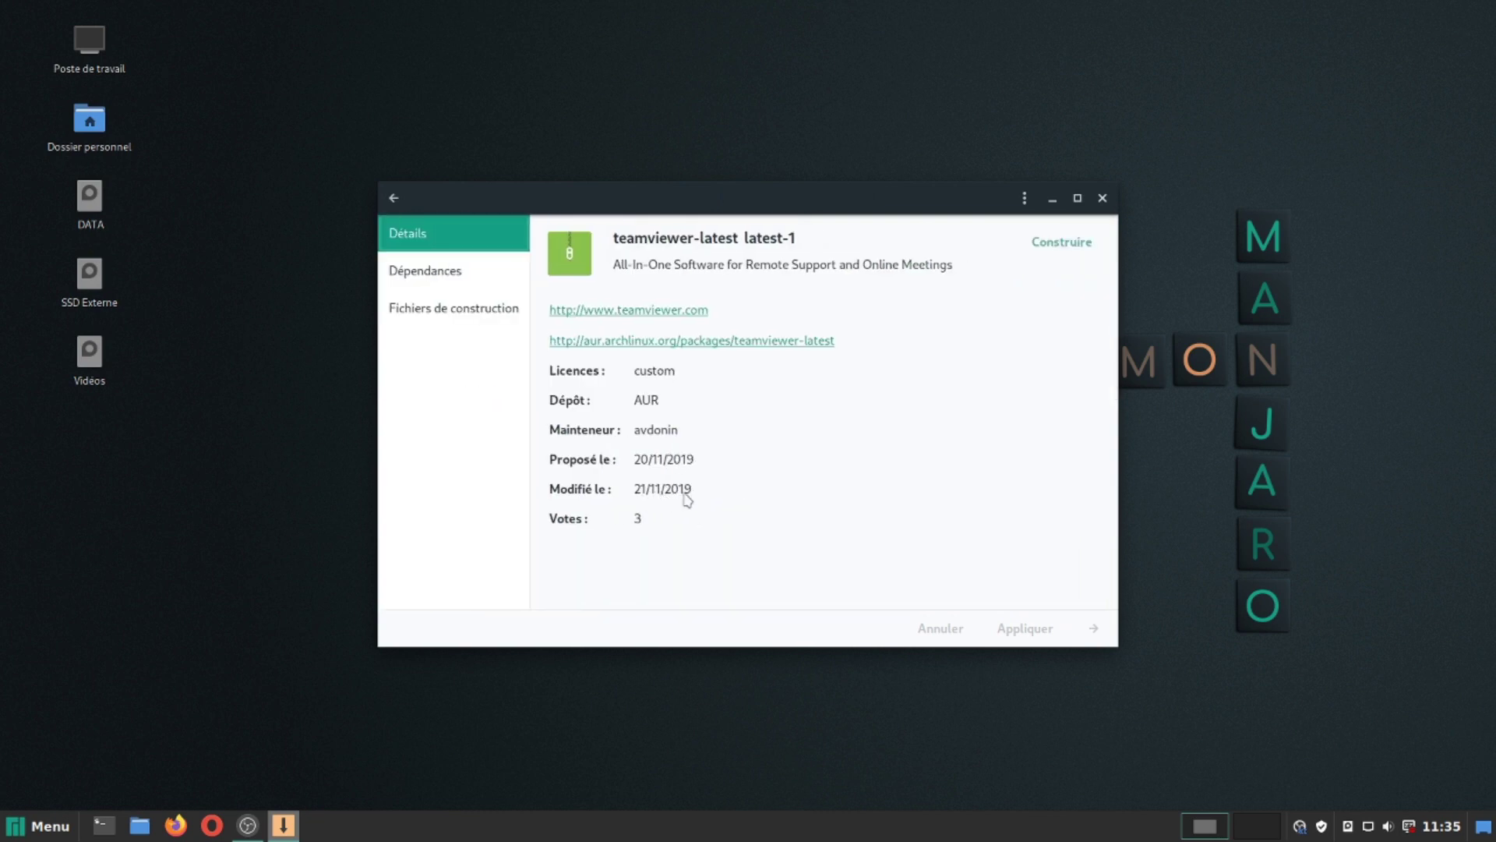
left_click(394, 199)
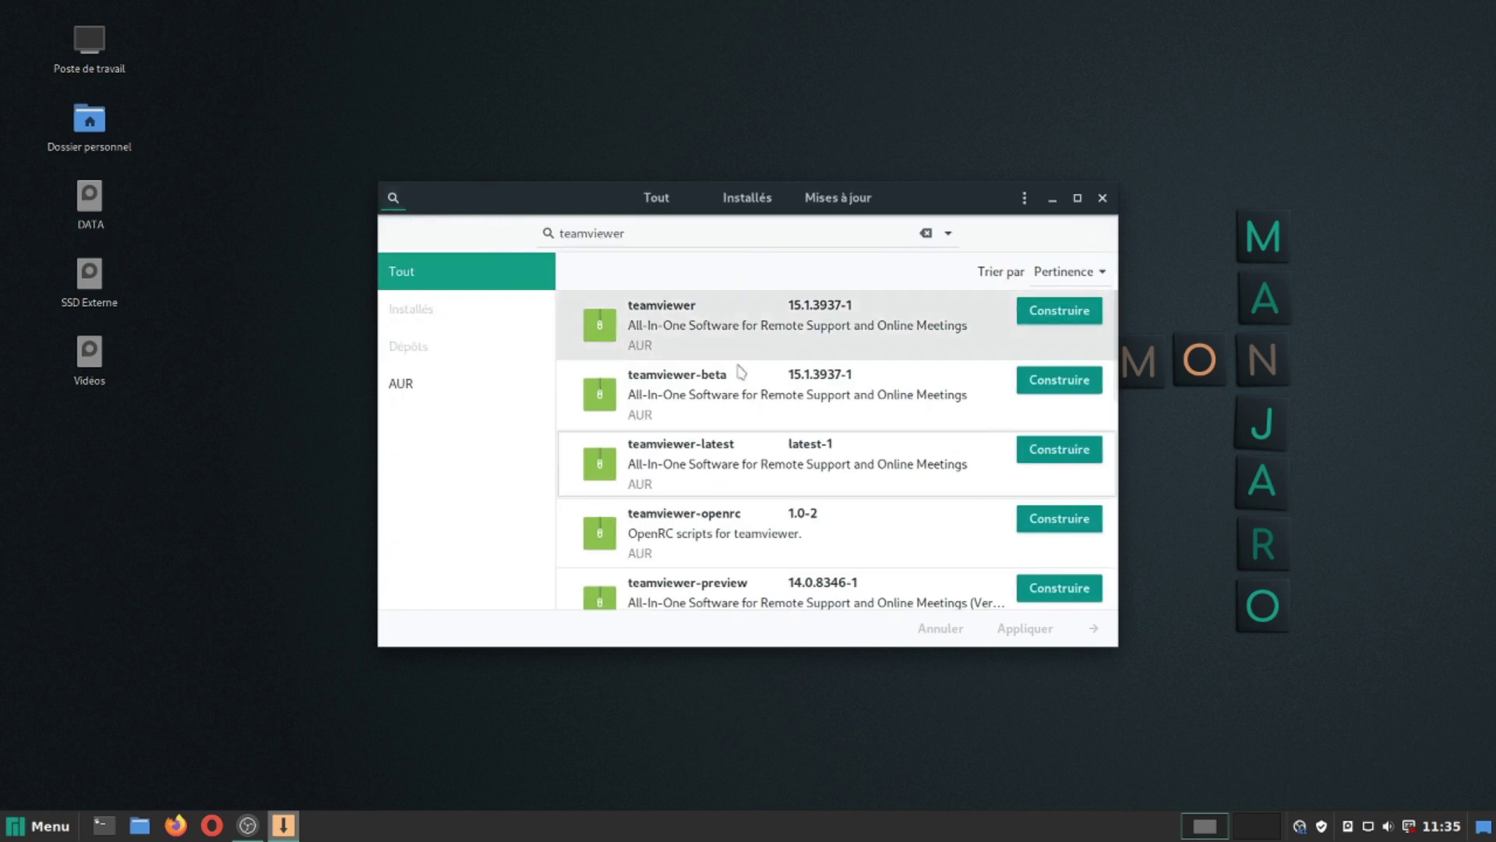
left_click(712, 395)
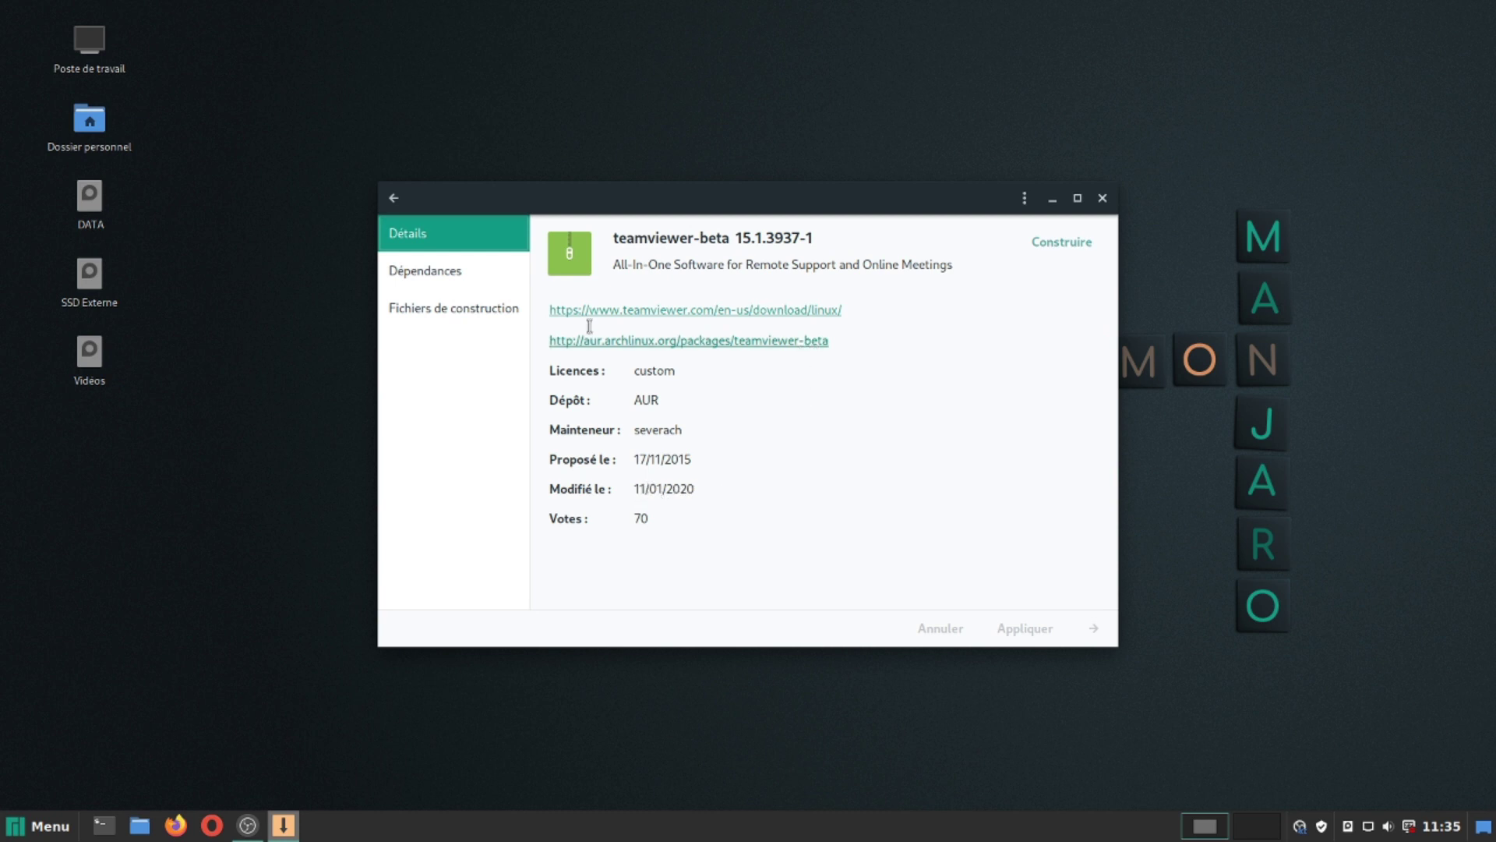
left_click(393, 198)
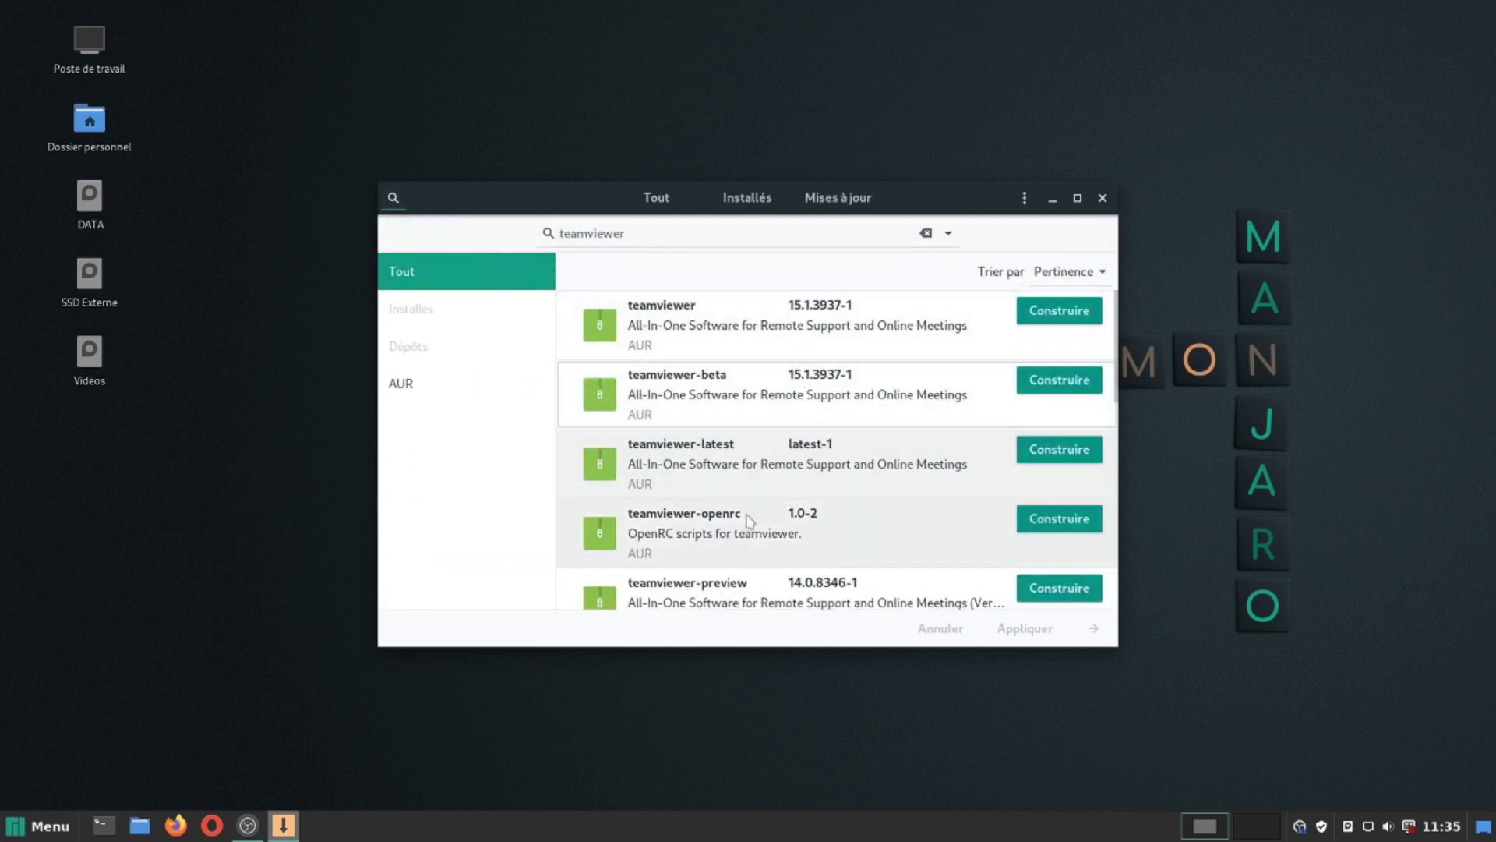
- Build and install the teamviewer 15.1.3937-1 package from AUR, approve the transaction and close the software manager
left_click(1068, 313)
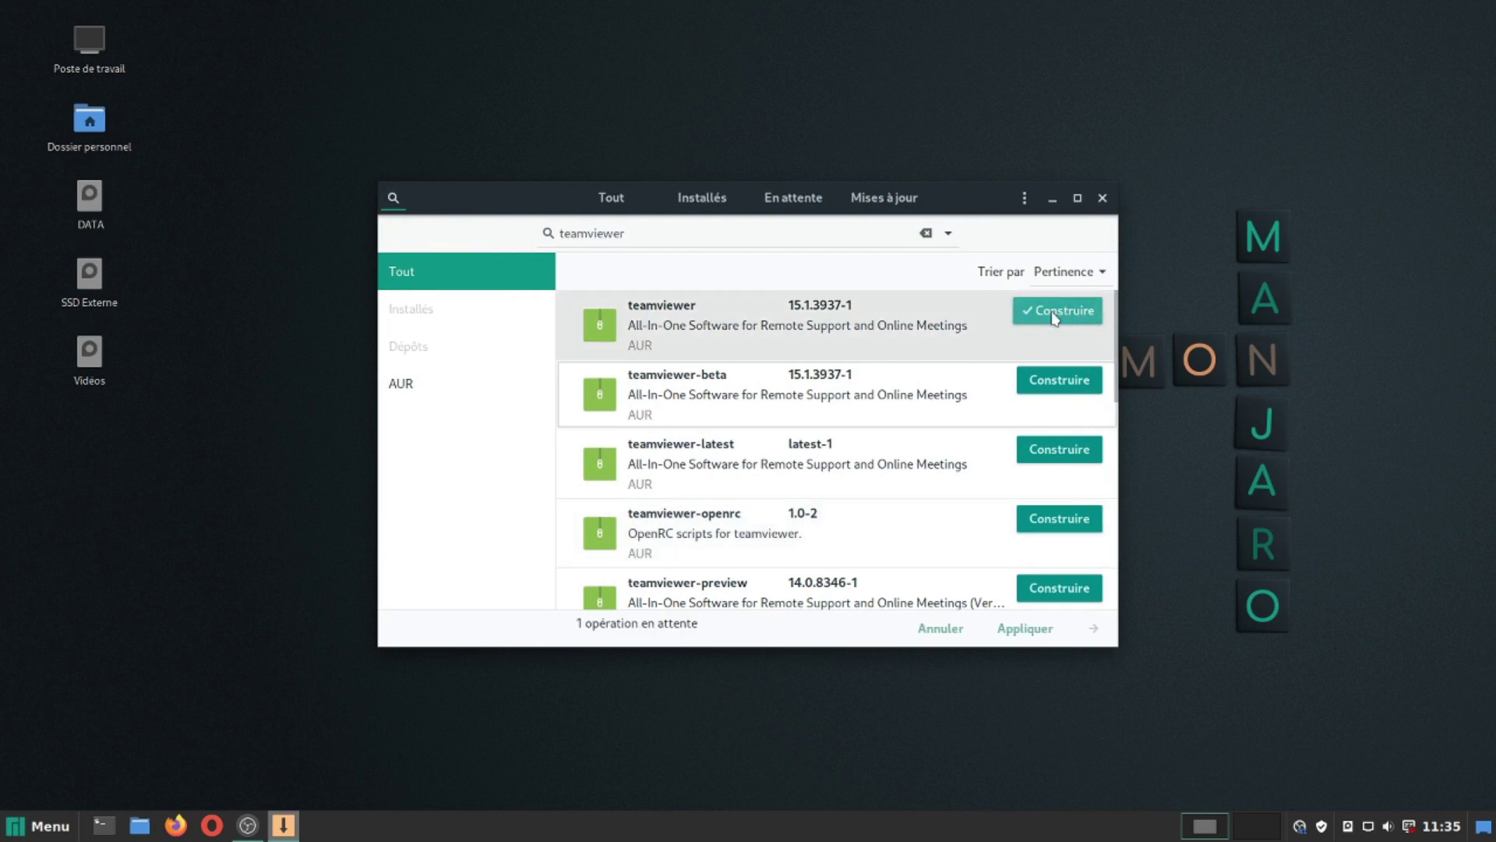
left_click(1026, 630)
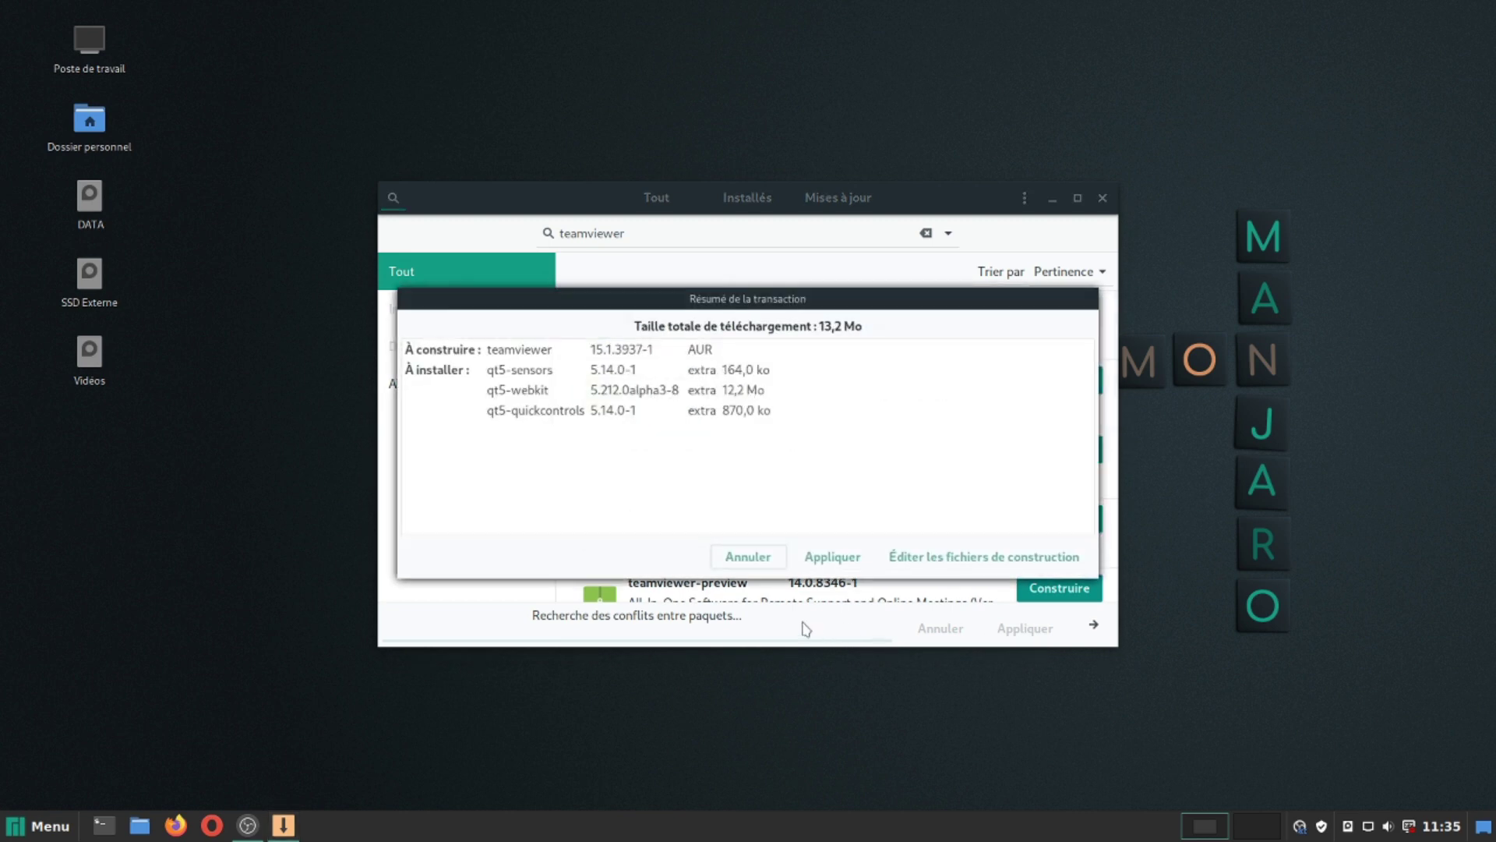
left_click(832, 556)
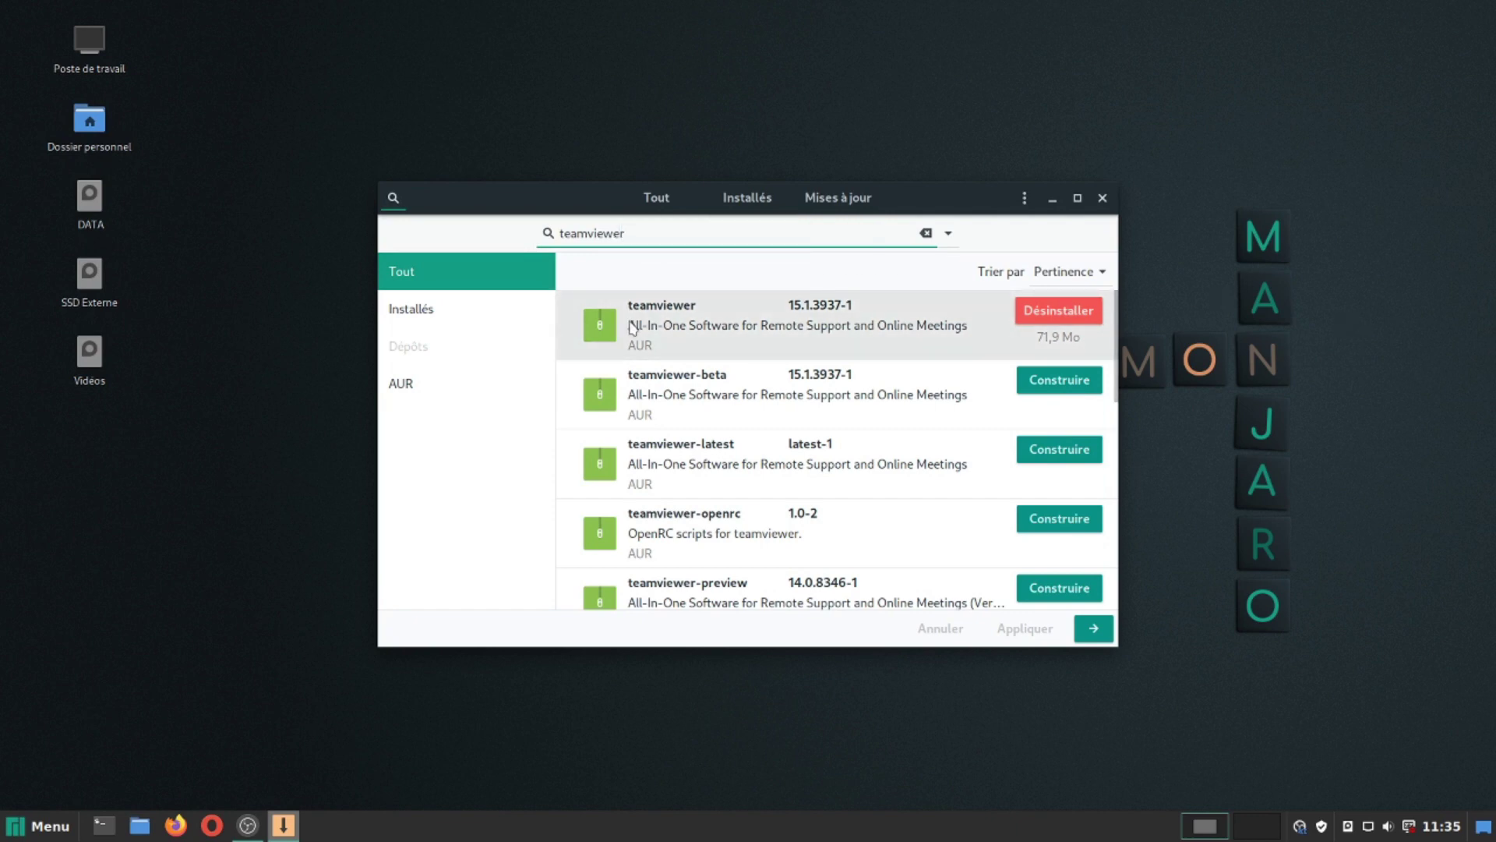
left_click(1102, 198)
- Launch TeamViewer from the Internet applications, accept its licence agreement and shift its window slightly aside
key("super")
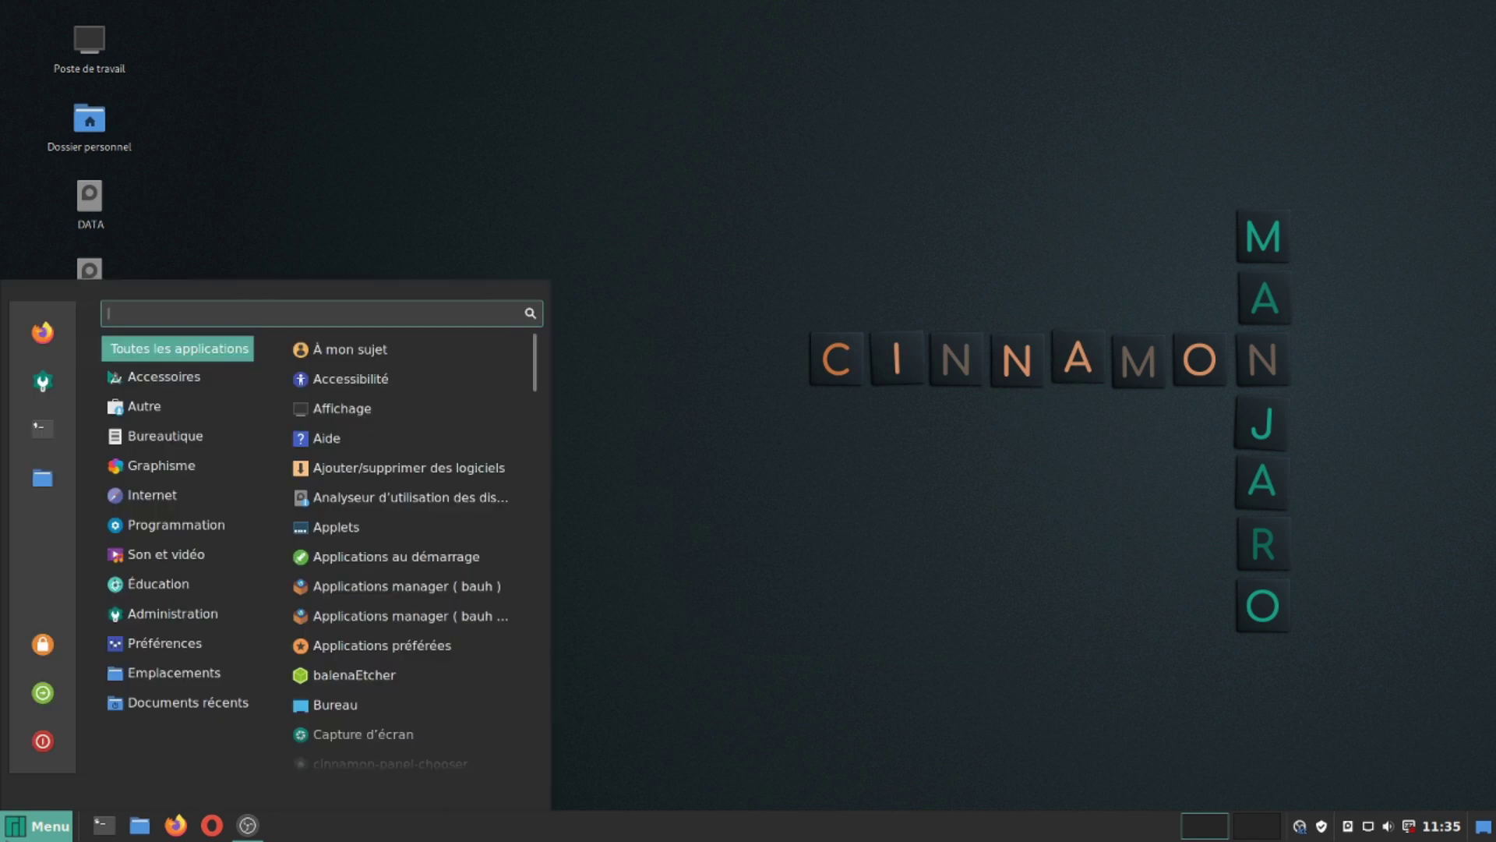
mouse_move(156, 499)
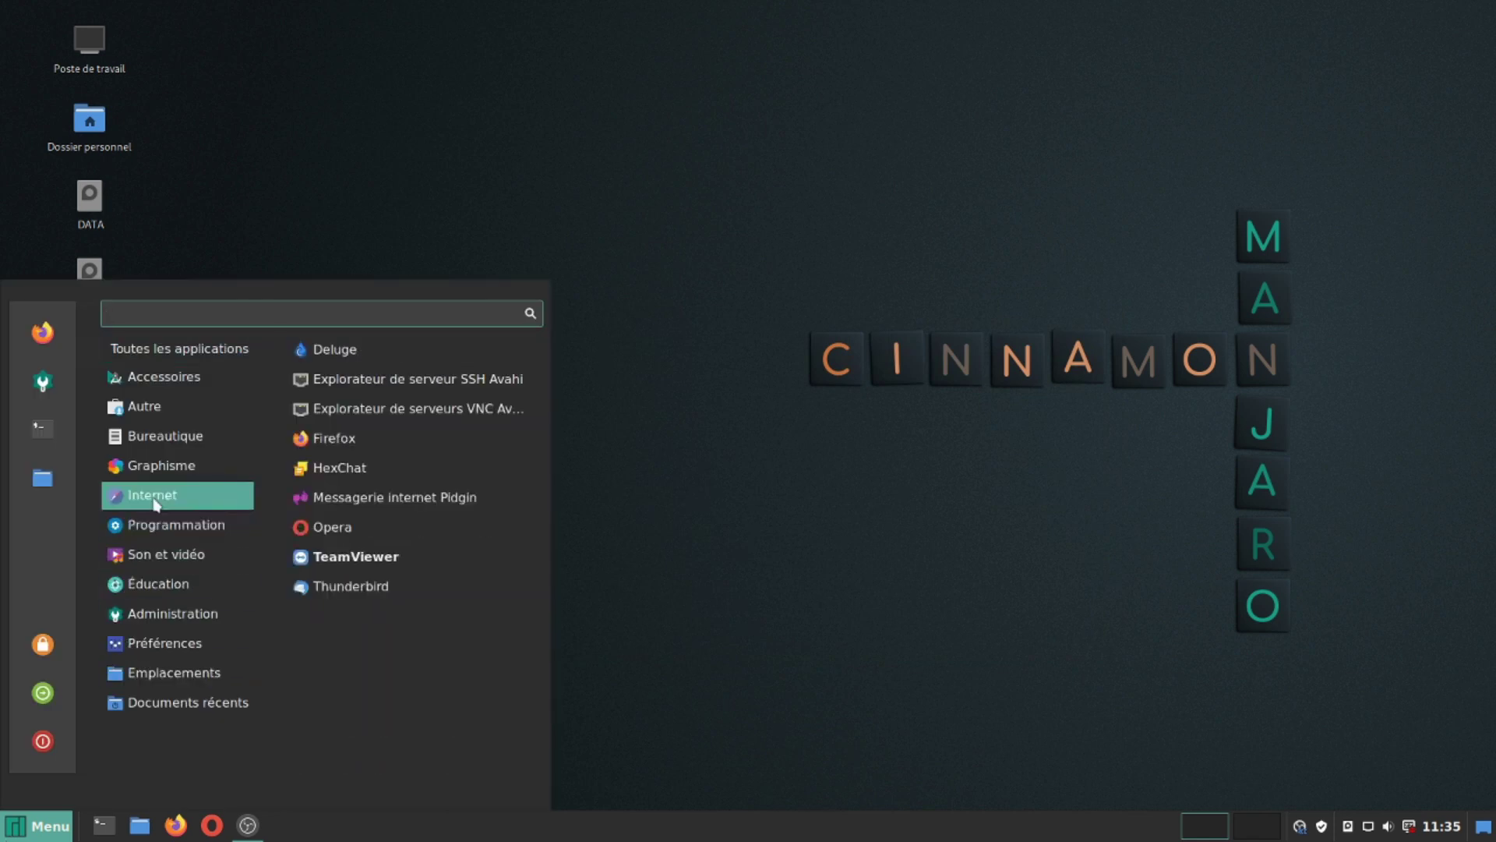
left_click(344, 557)
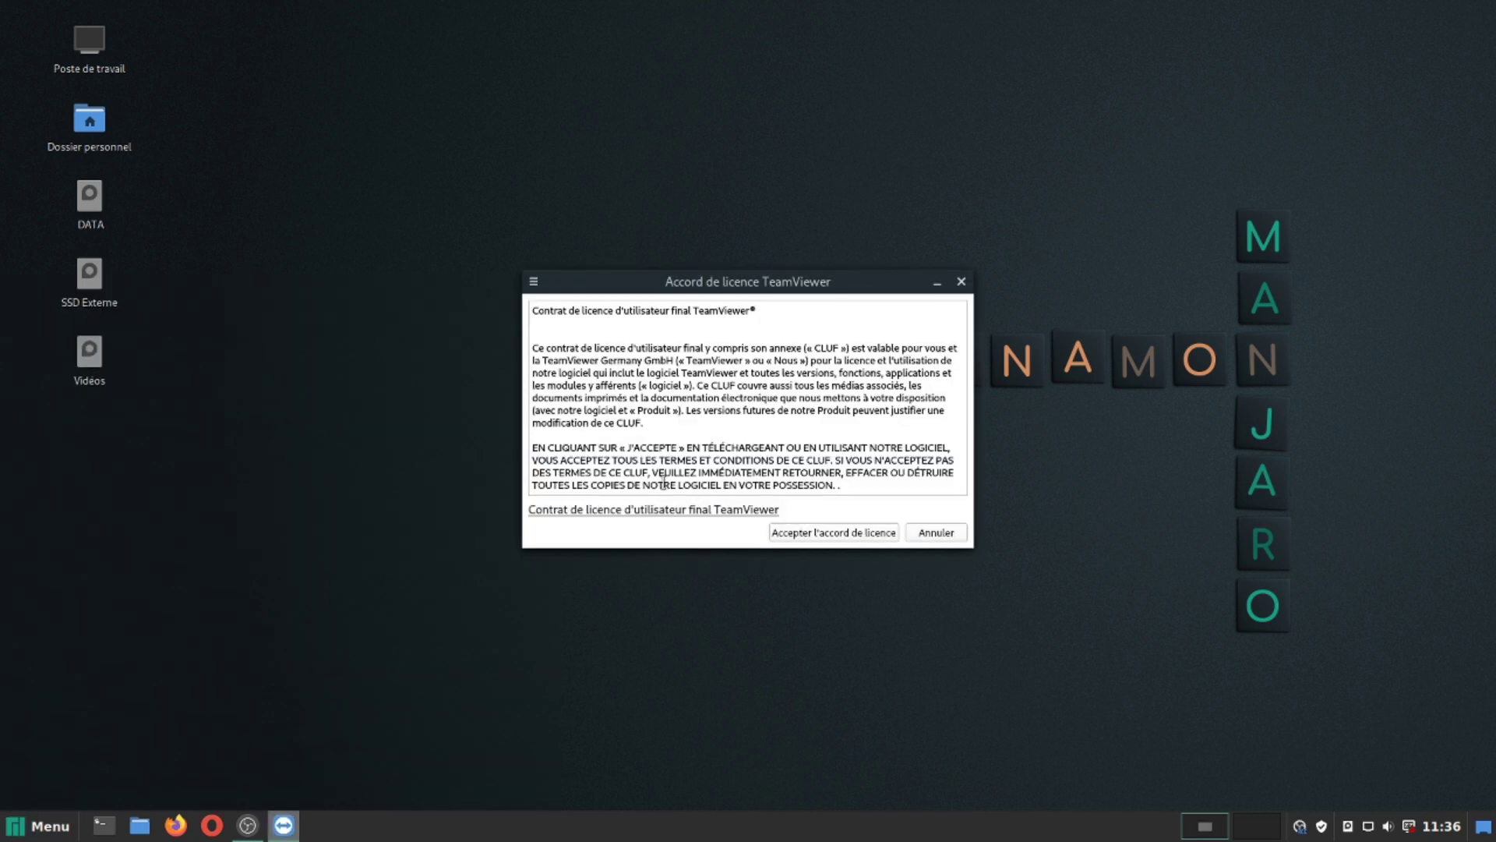
left_click(808, 533)
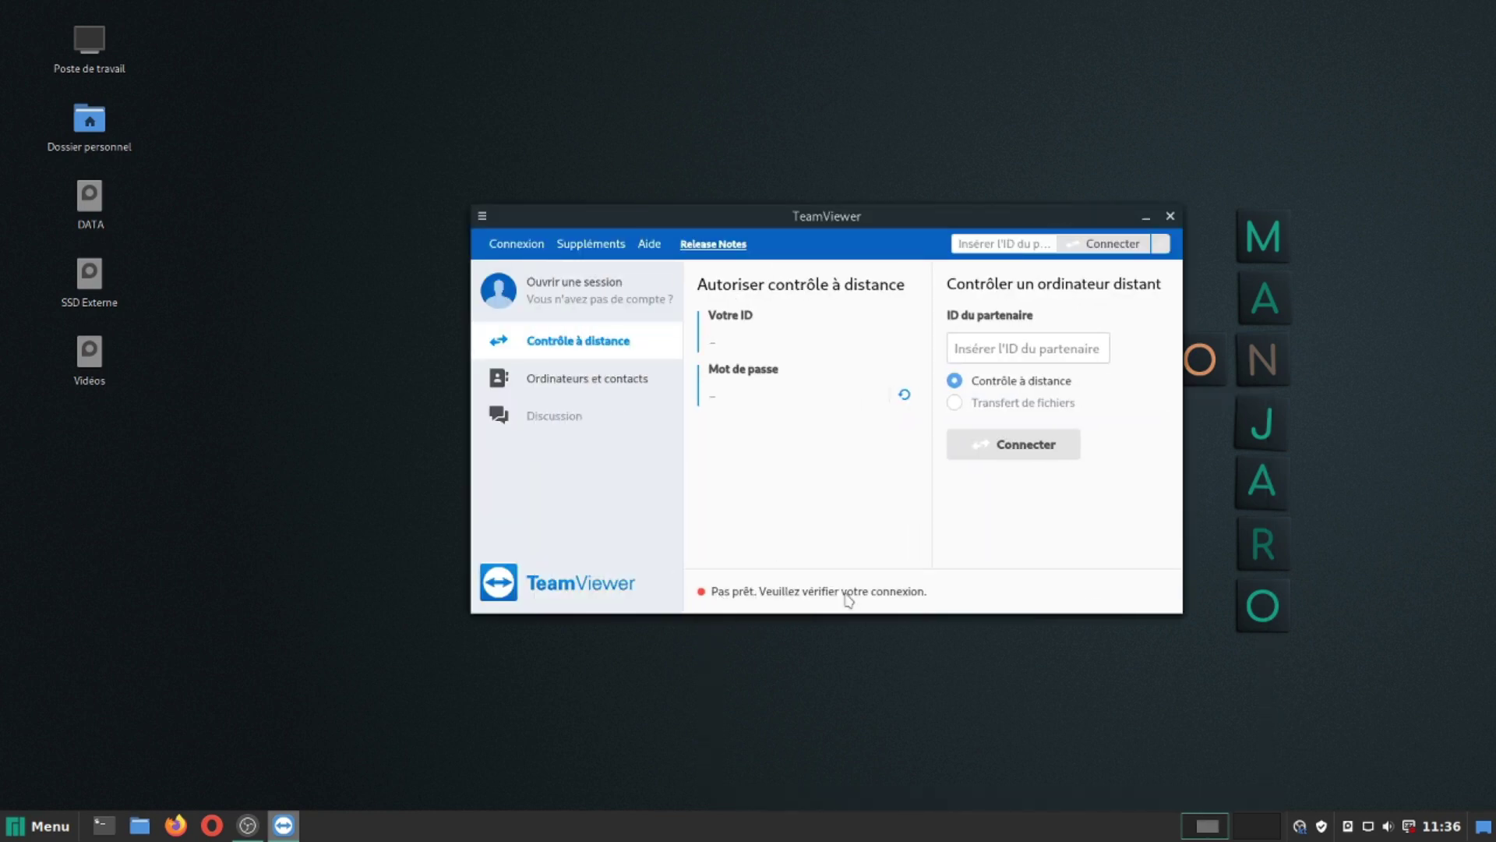
left_click_drag(792, 217, 689, 224)
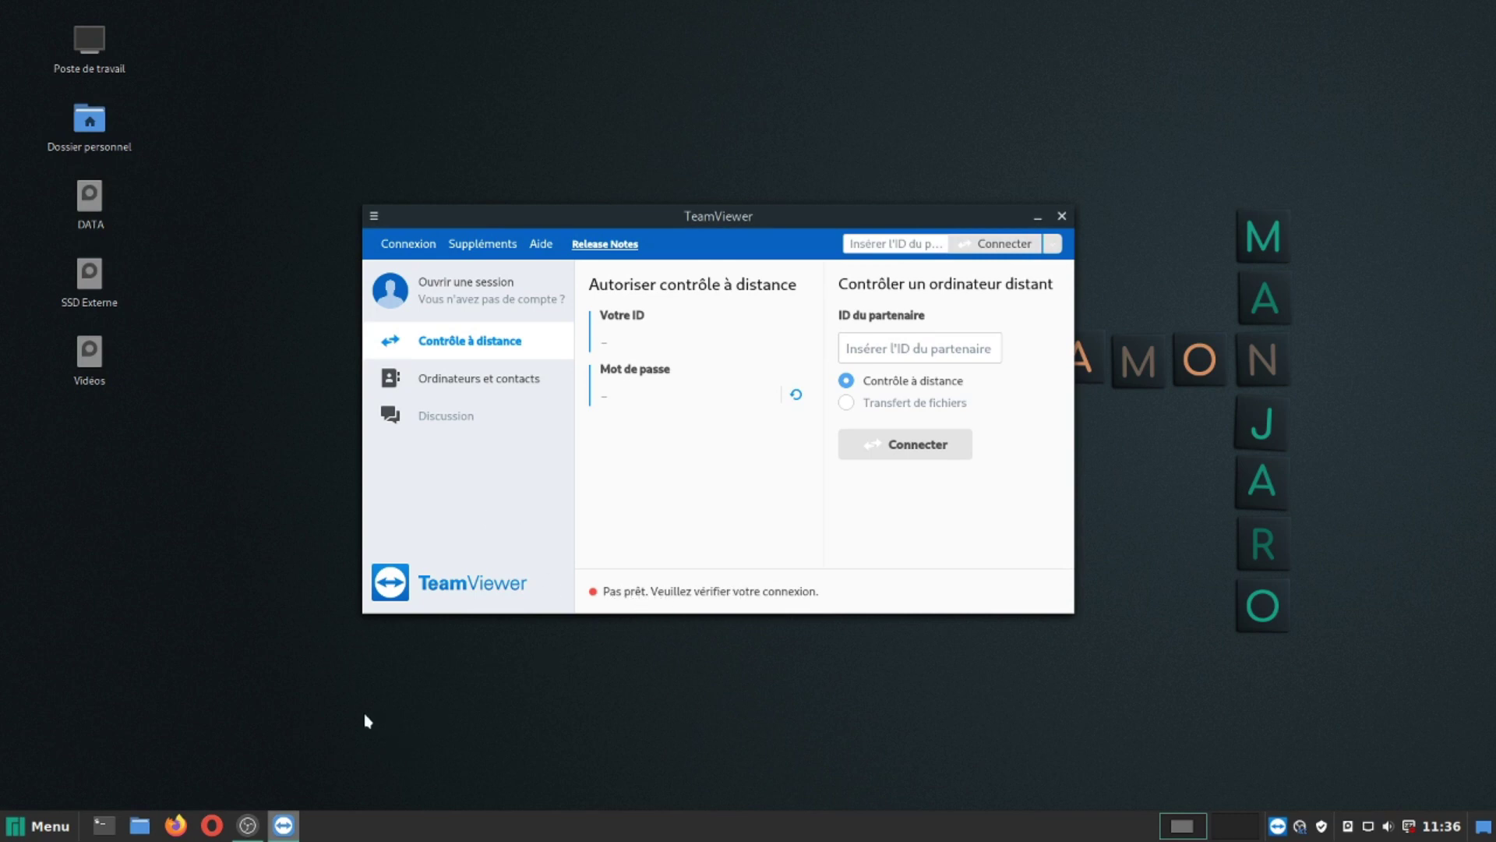
- Search Google in Firefox for "teamviewer pas pret manjaro" and open the Manjaro.fr topic on the TeamViewer connection problem
left_click(175, 825)
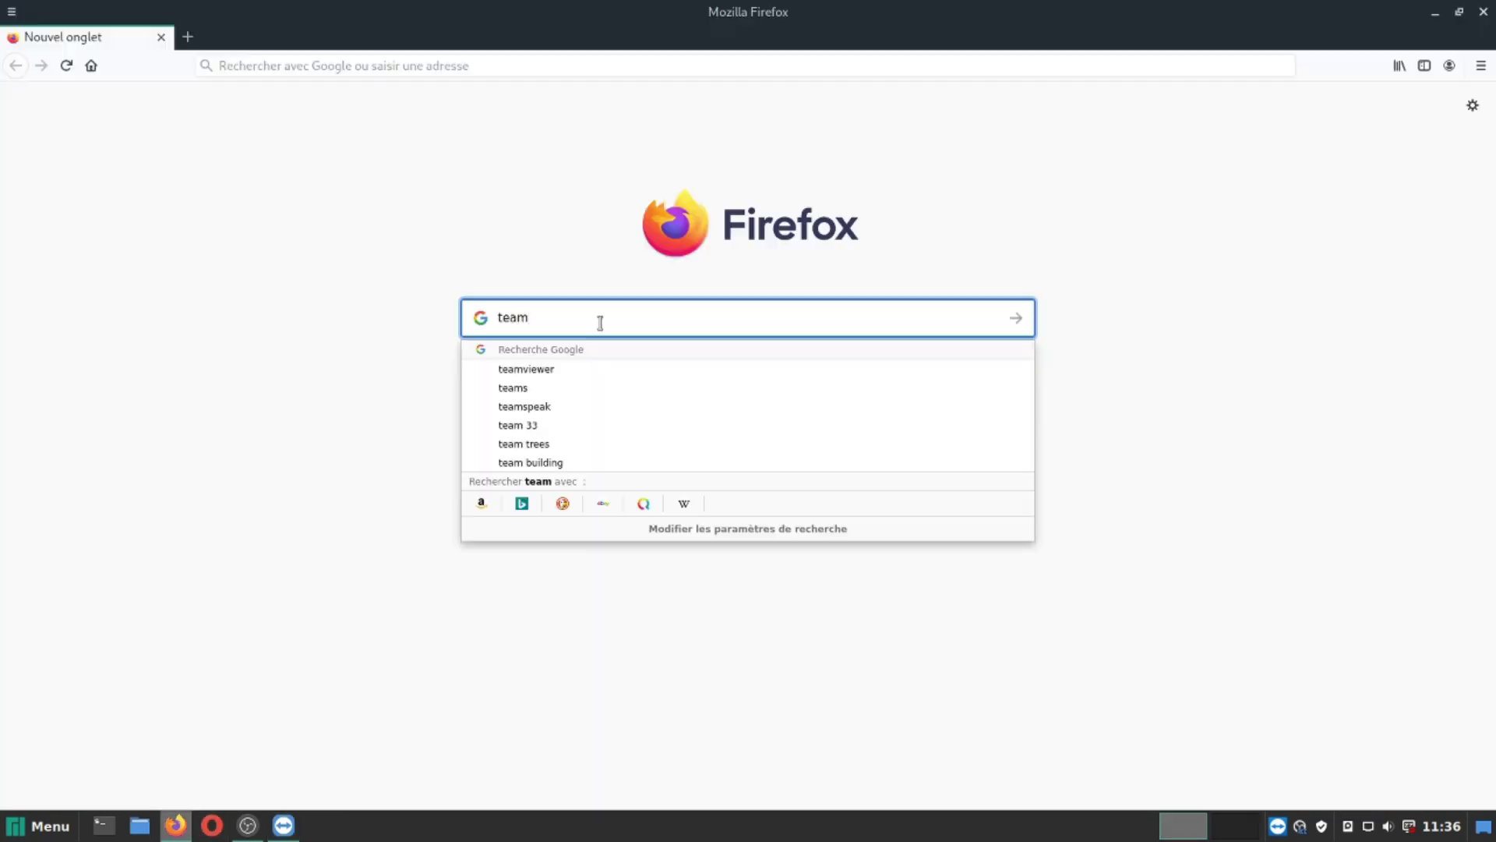
type("viewer pas")
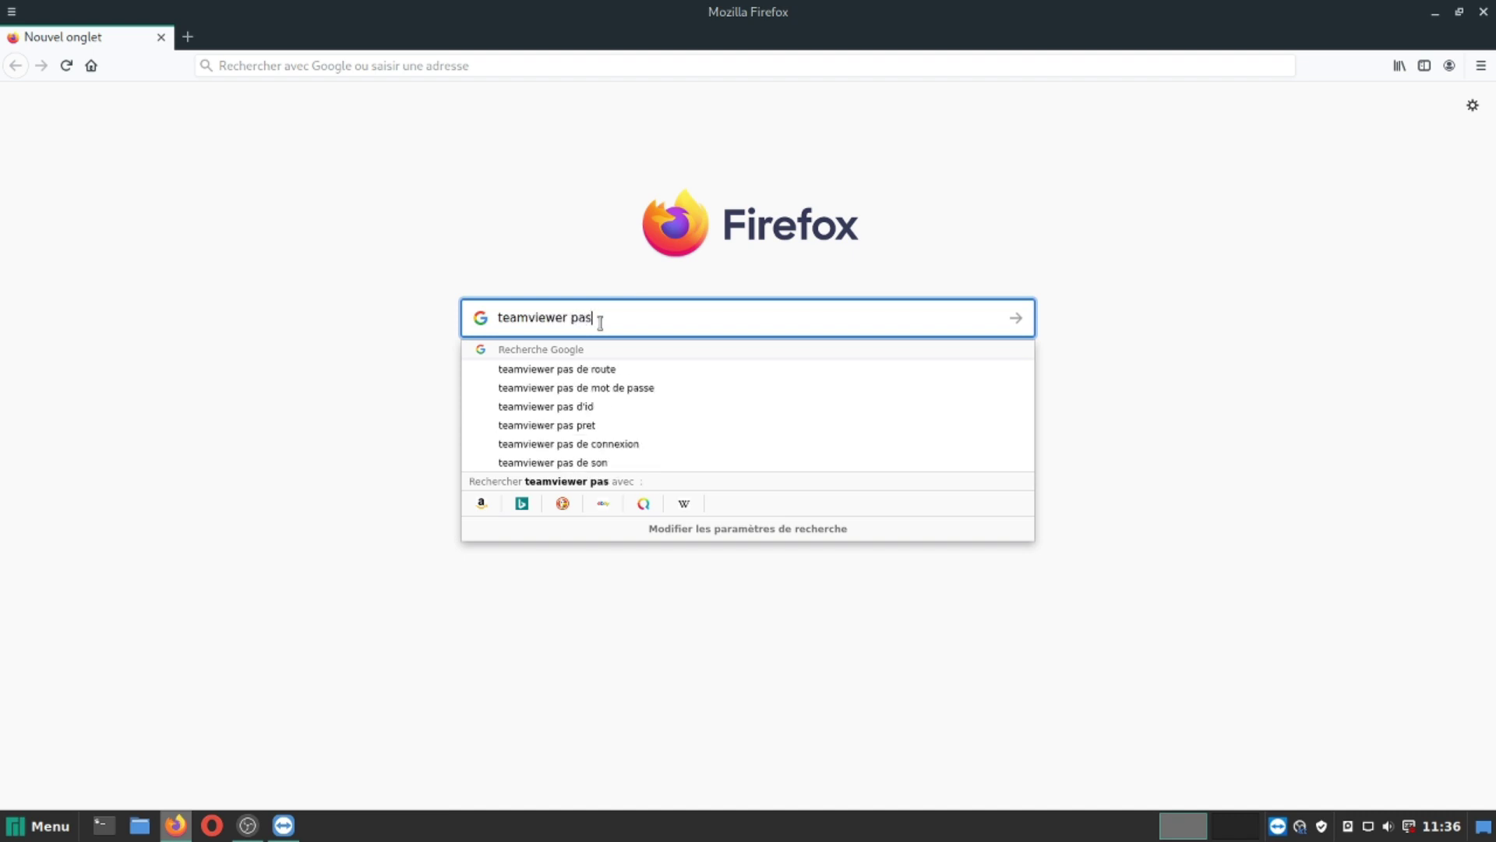
type(" pret manjaro")
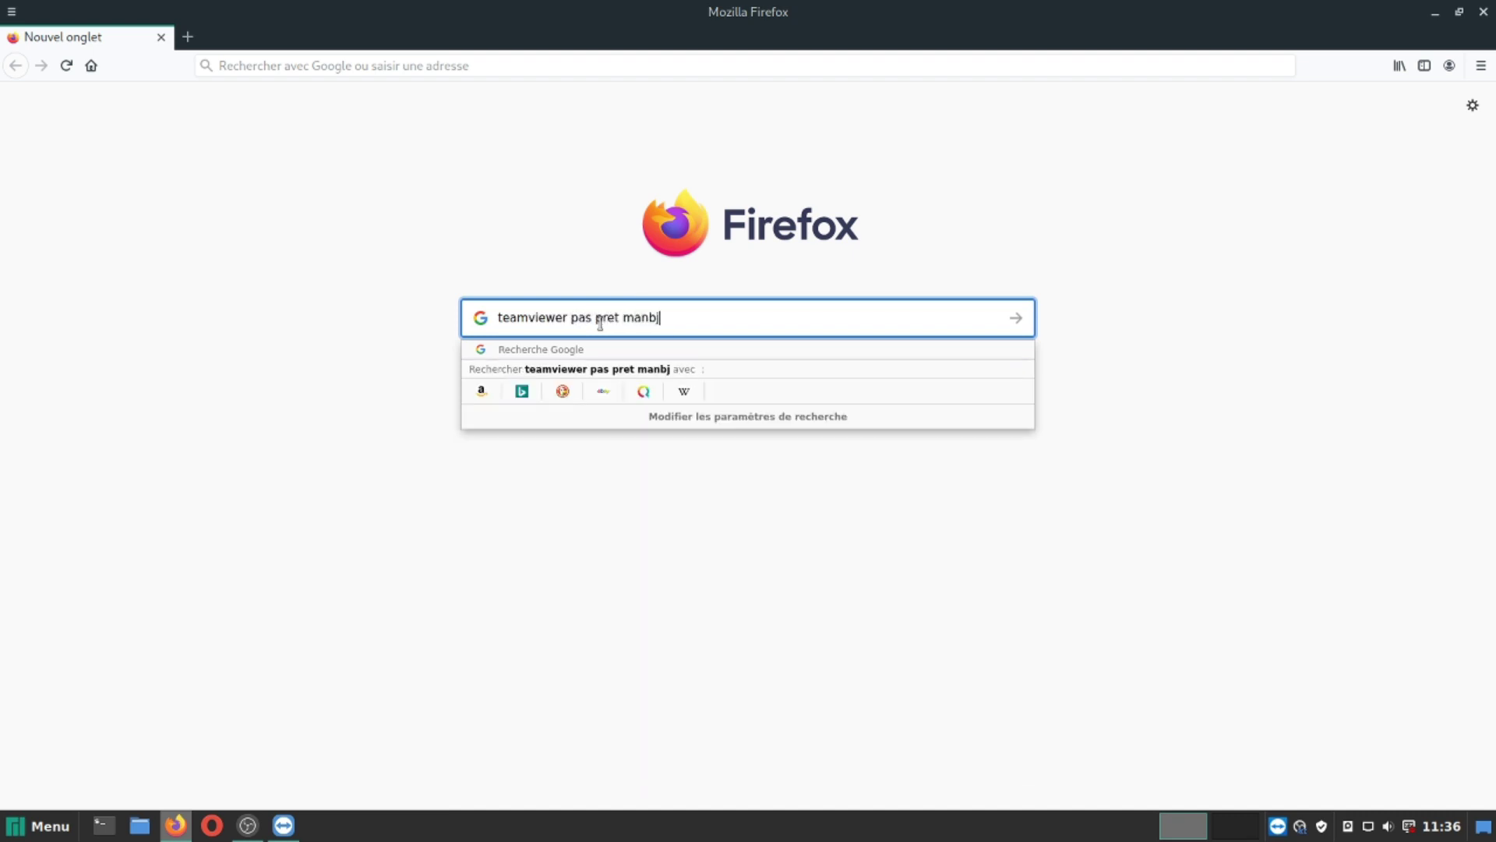
key("Return")
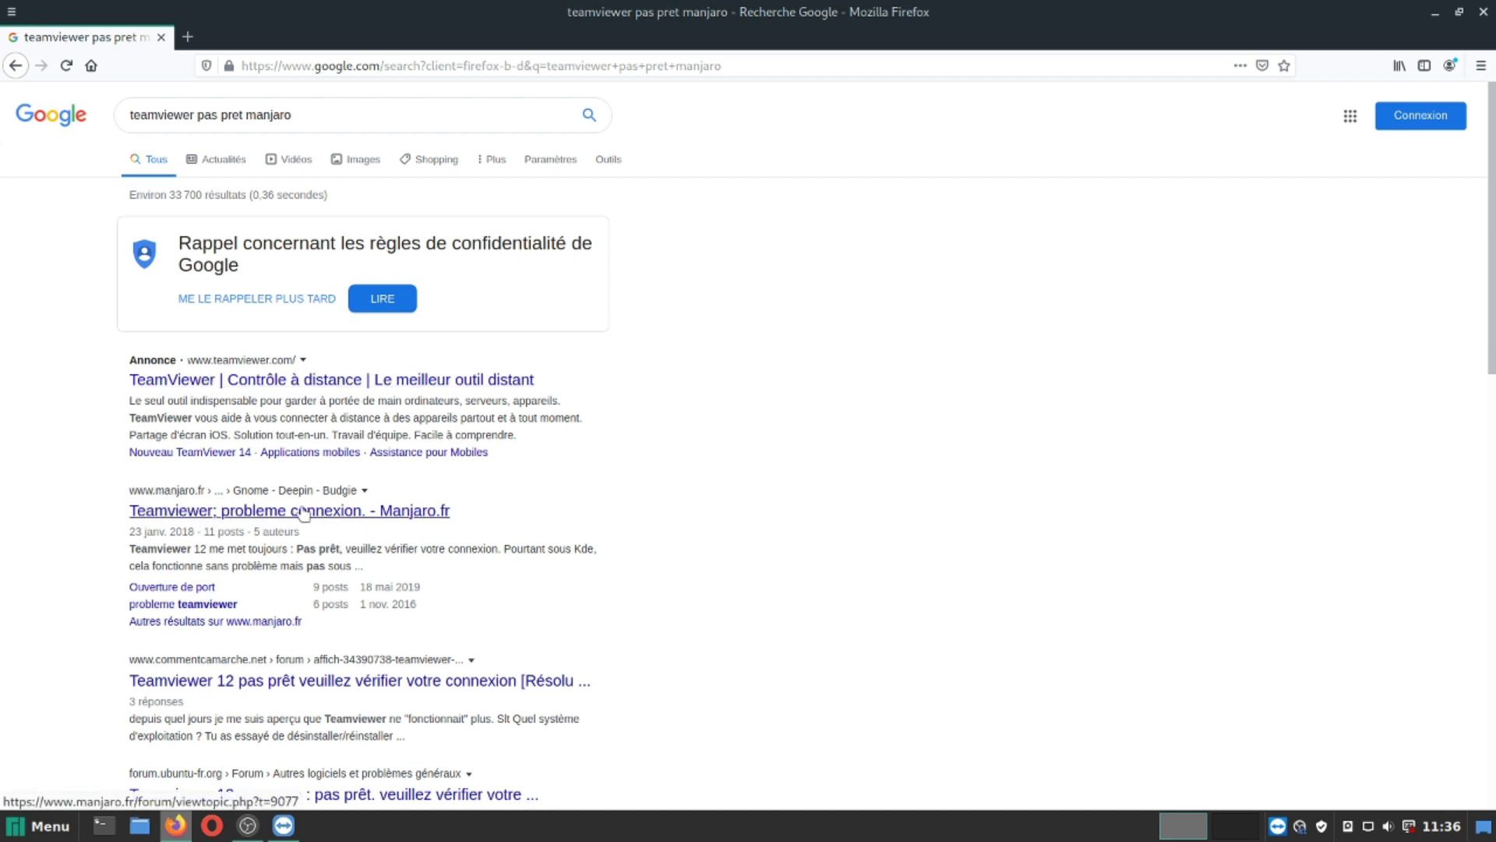
left_click(303, 512)
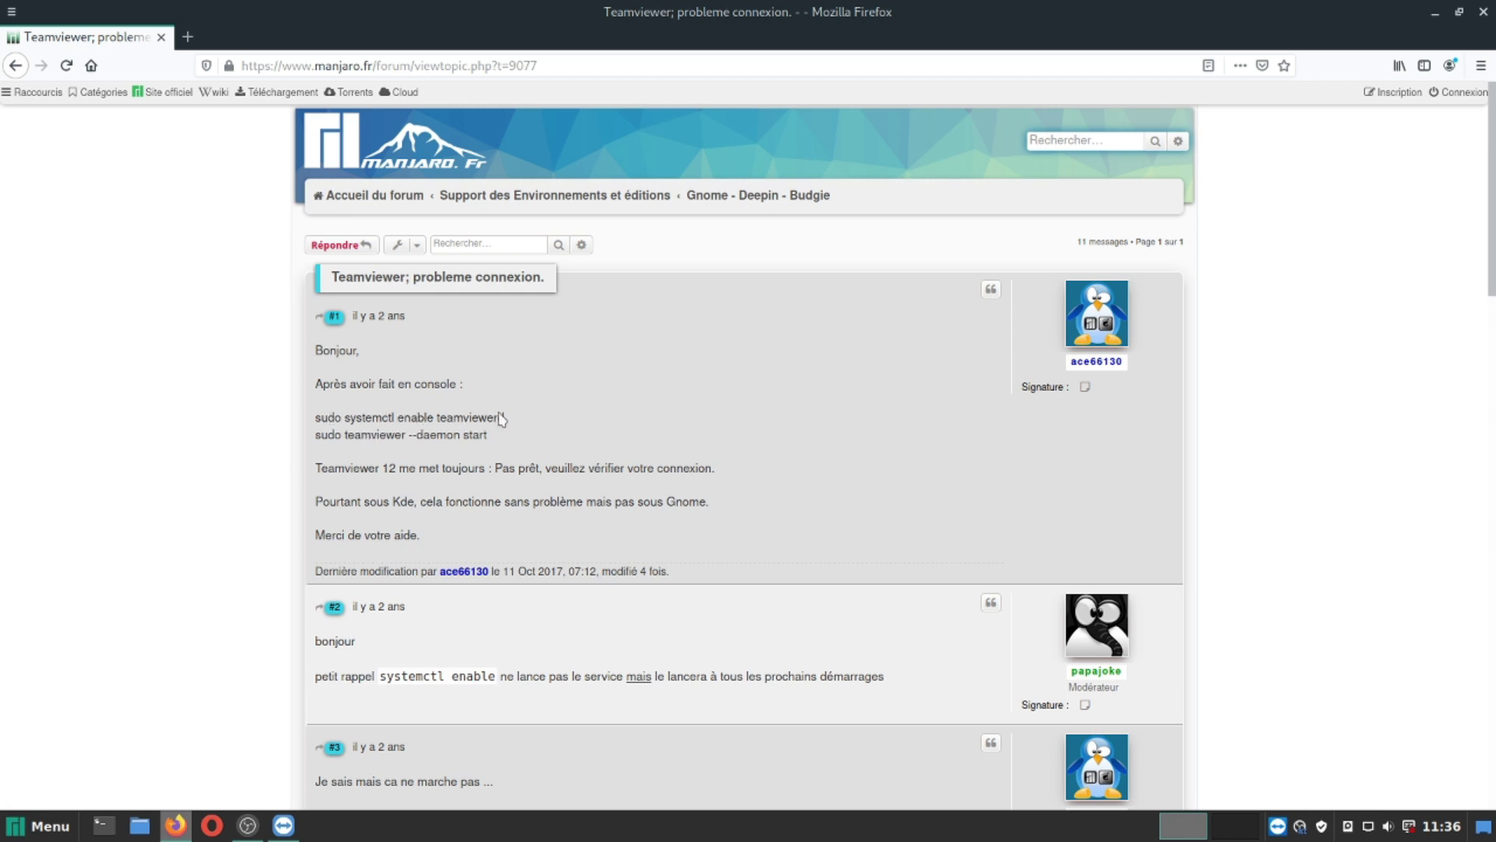
- Copy "sudo systemctl enable teamviewerd" from the forum post and run it in a terminal, authenticating with the account password
left_click_drag(316, 417, 505, 419)
right_click(437, 422)
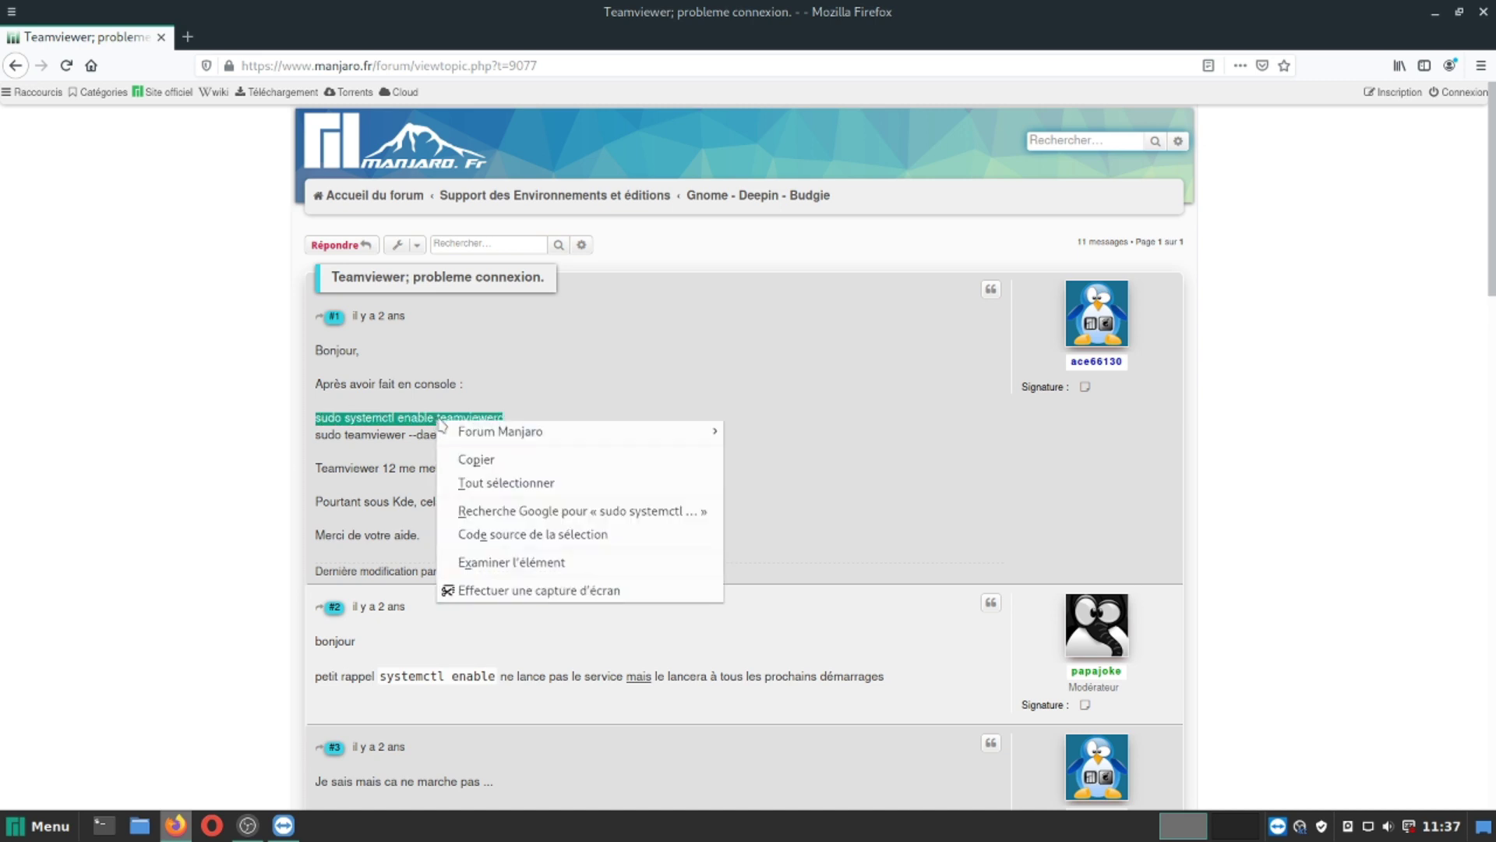
left_click(477, 460)
left_click(104, 826)
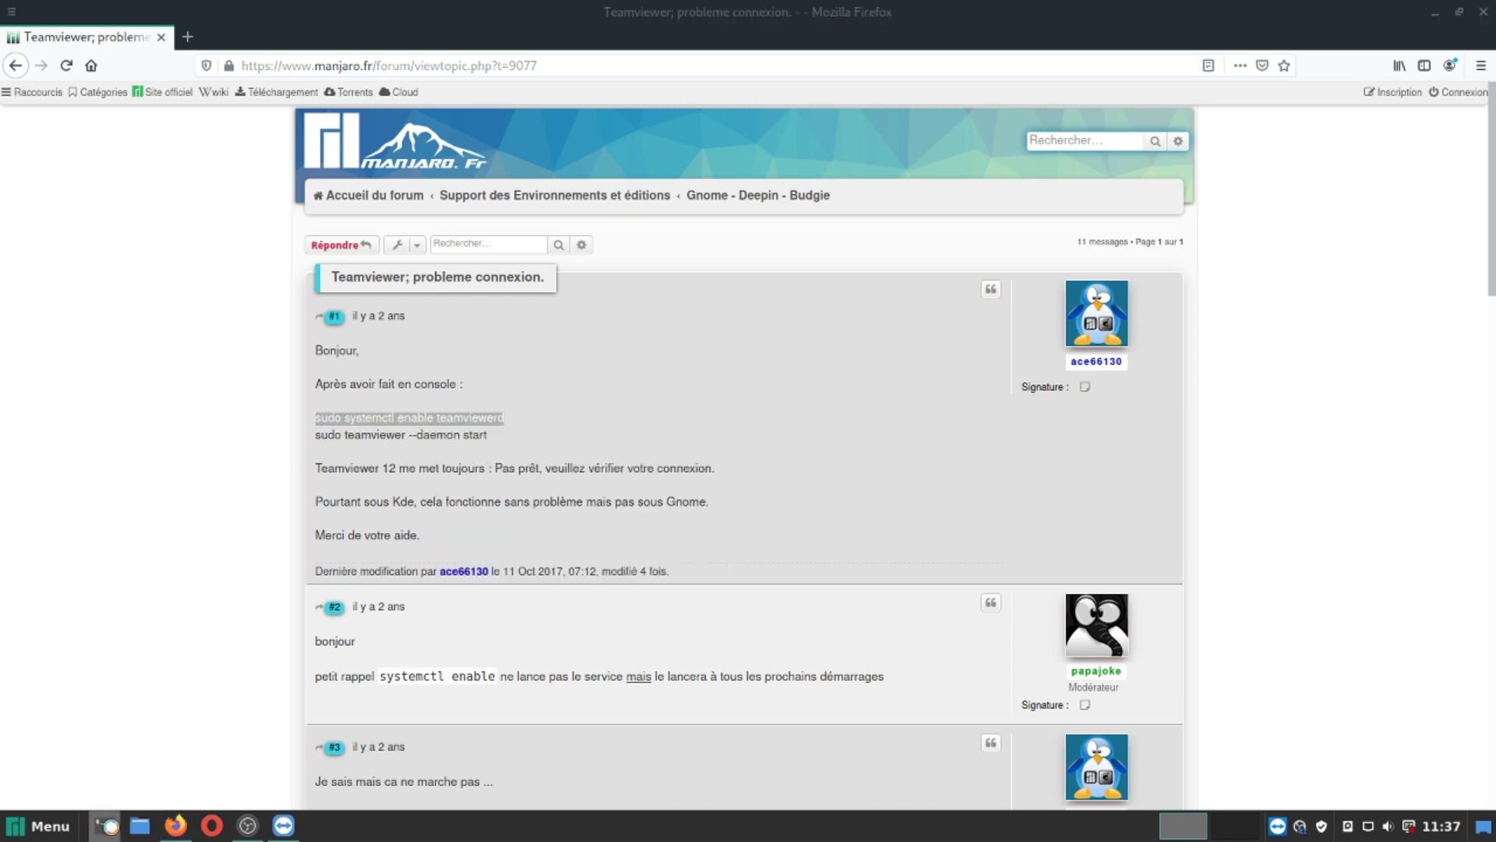
right_click(666, 258)
left_click(725, 321)
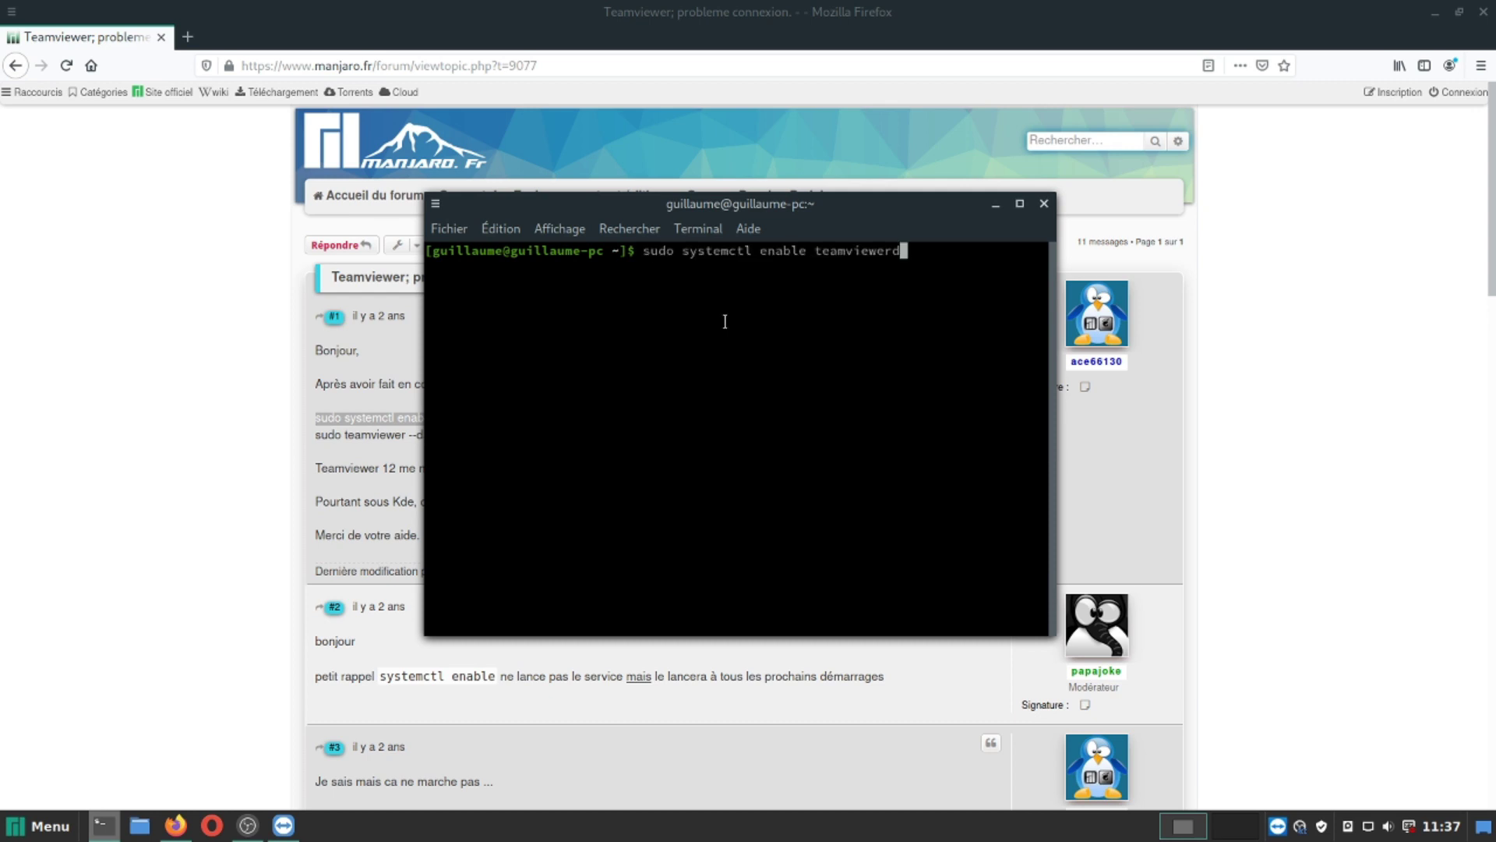
key("Return")
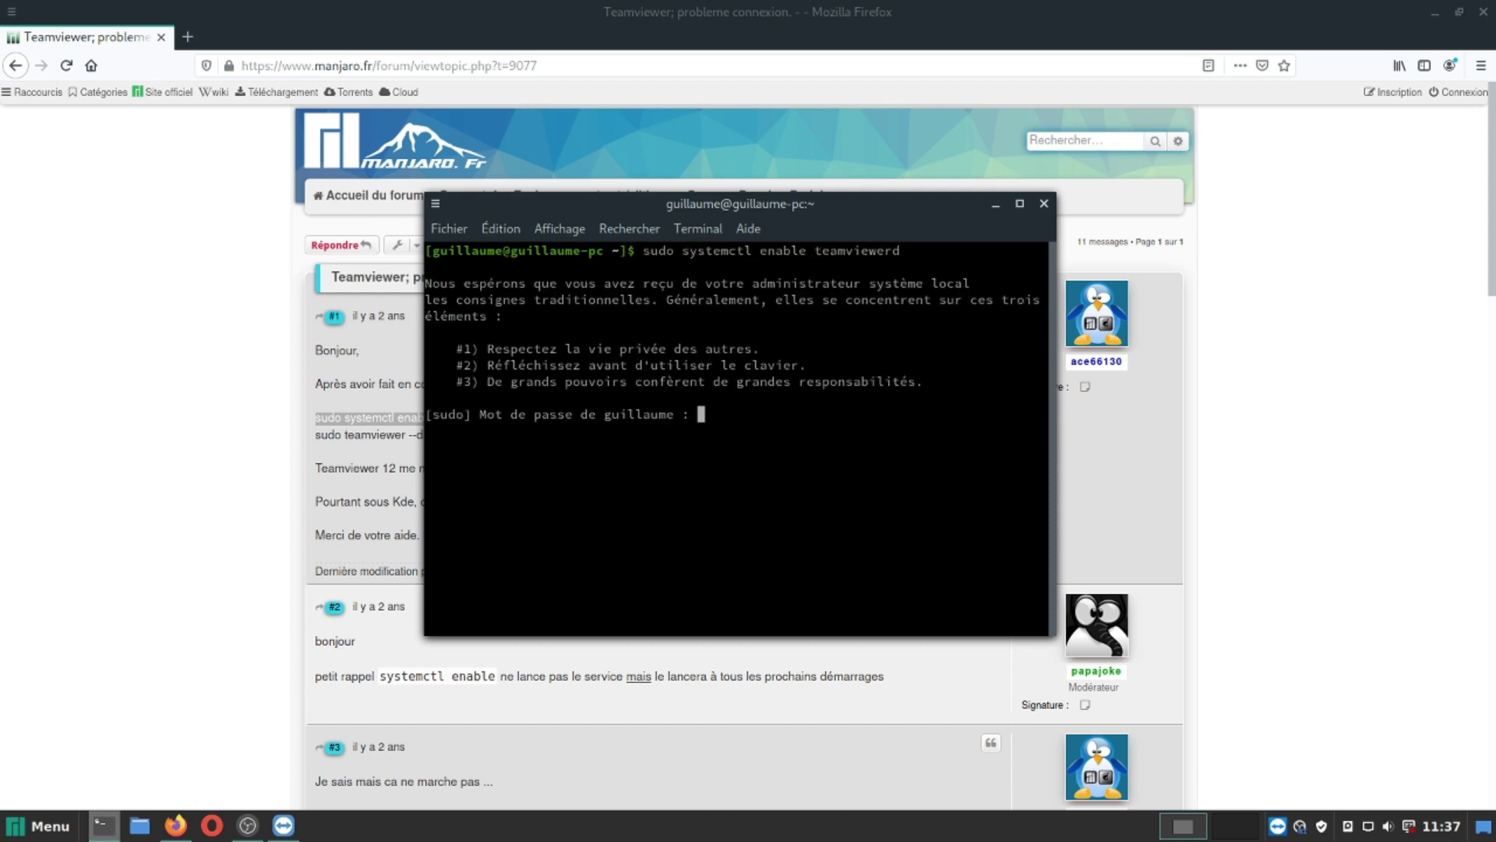
key("Return")
- Move the terminal aside, copy "sudo teamviewer --daemon start" from the forum post and run it in the terminal
left_click_drag(556, 198, 839, 207)
left_click_drag(489, 435, 315, 435)
right_click(315, 435)
left_click(374, 483)
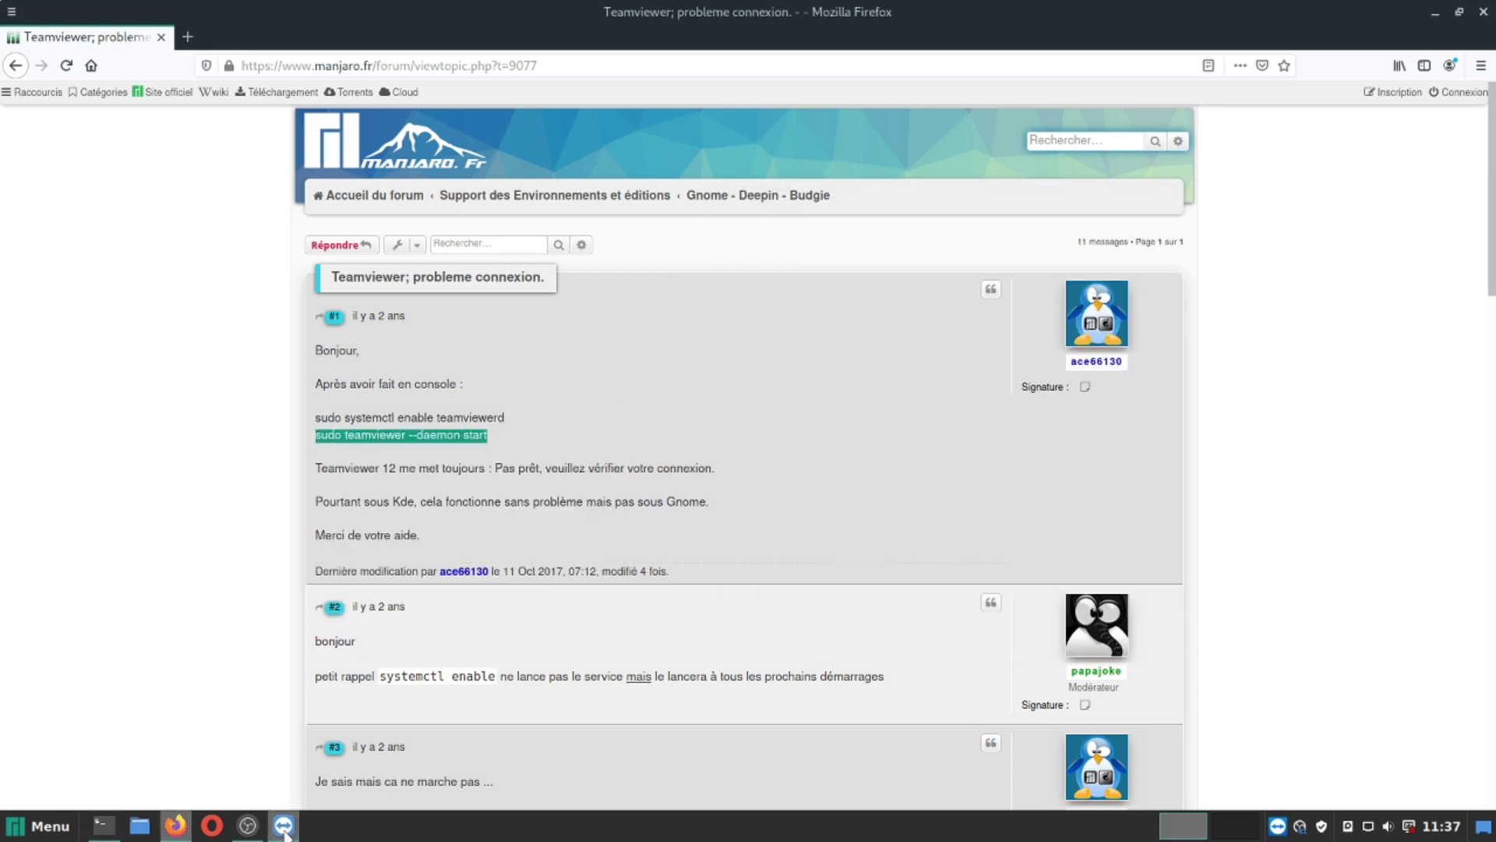
left_click(104, 826)
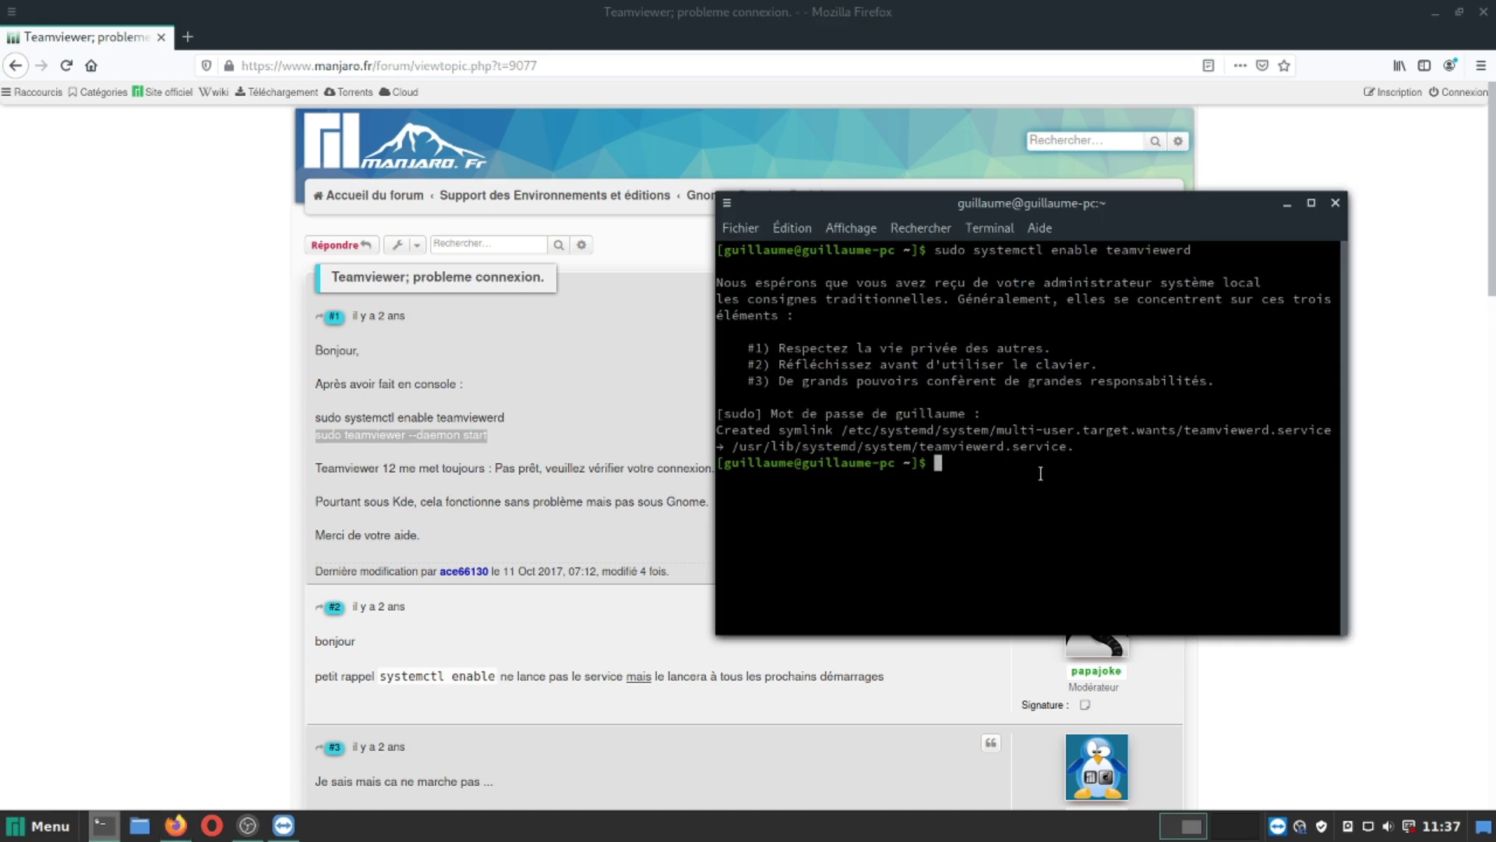
right_click(1009, 466)
left_click(1028, 518)
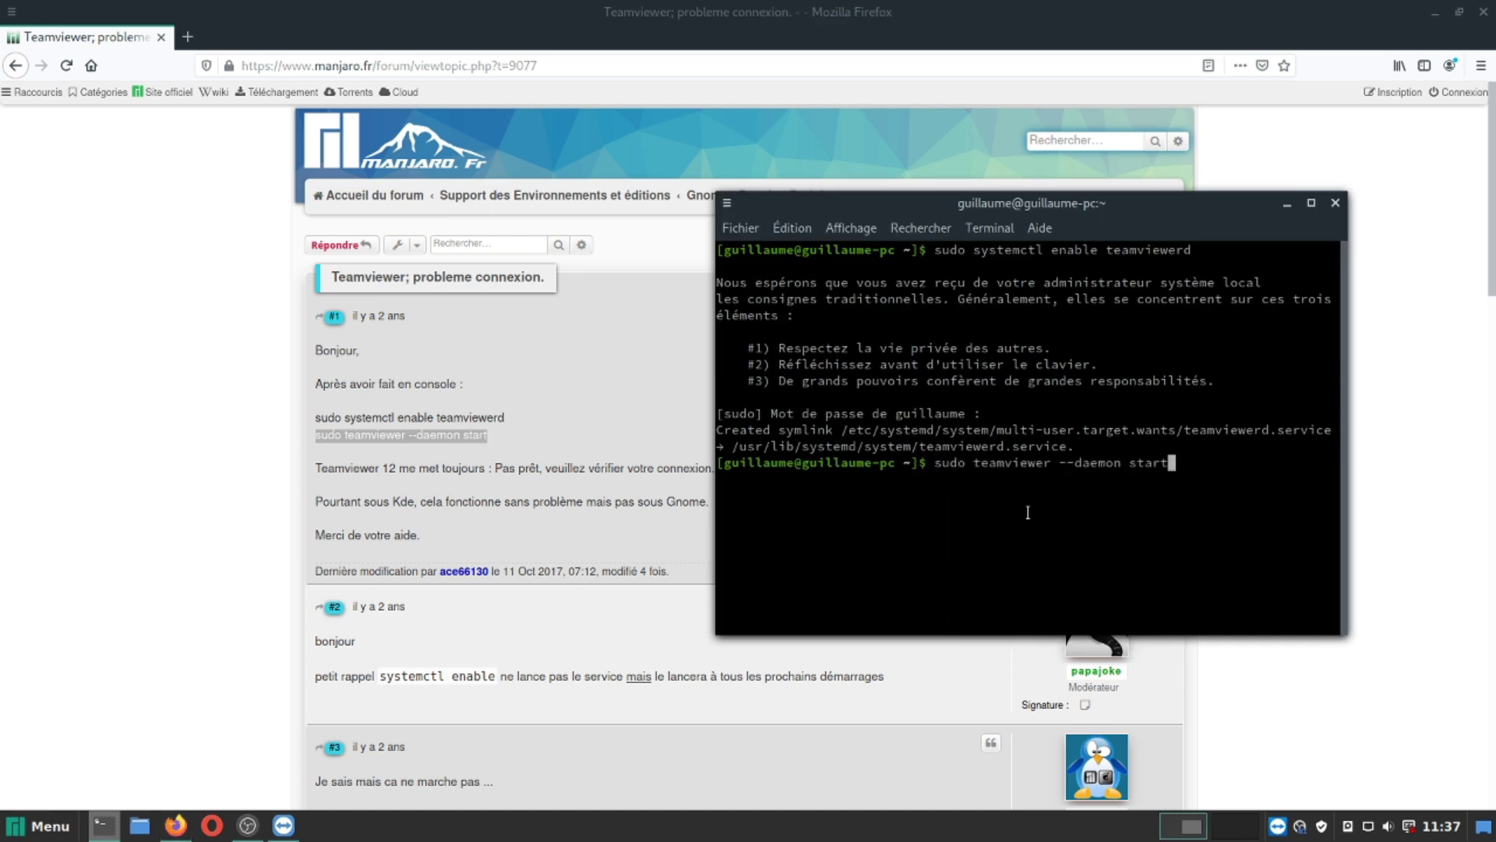
key("Return")
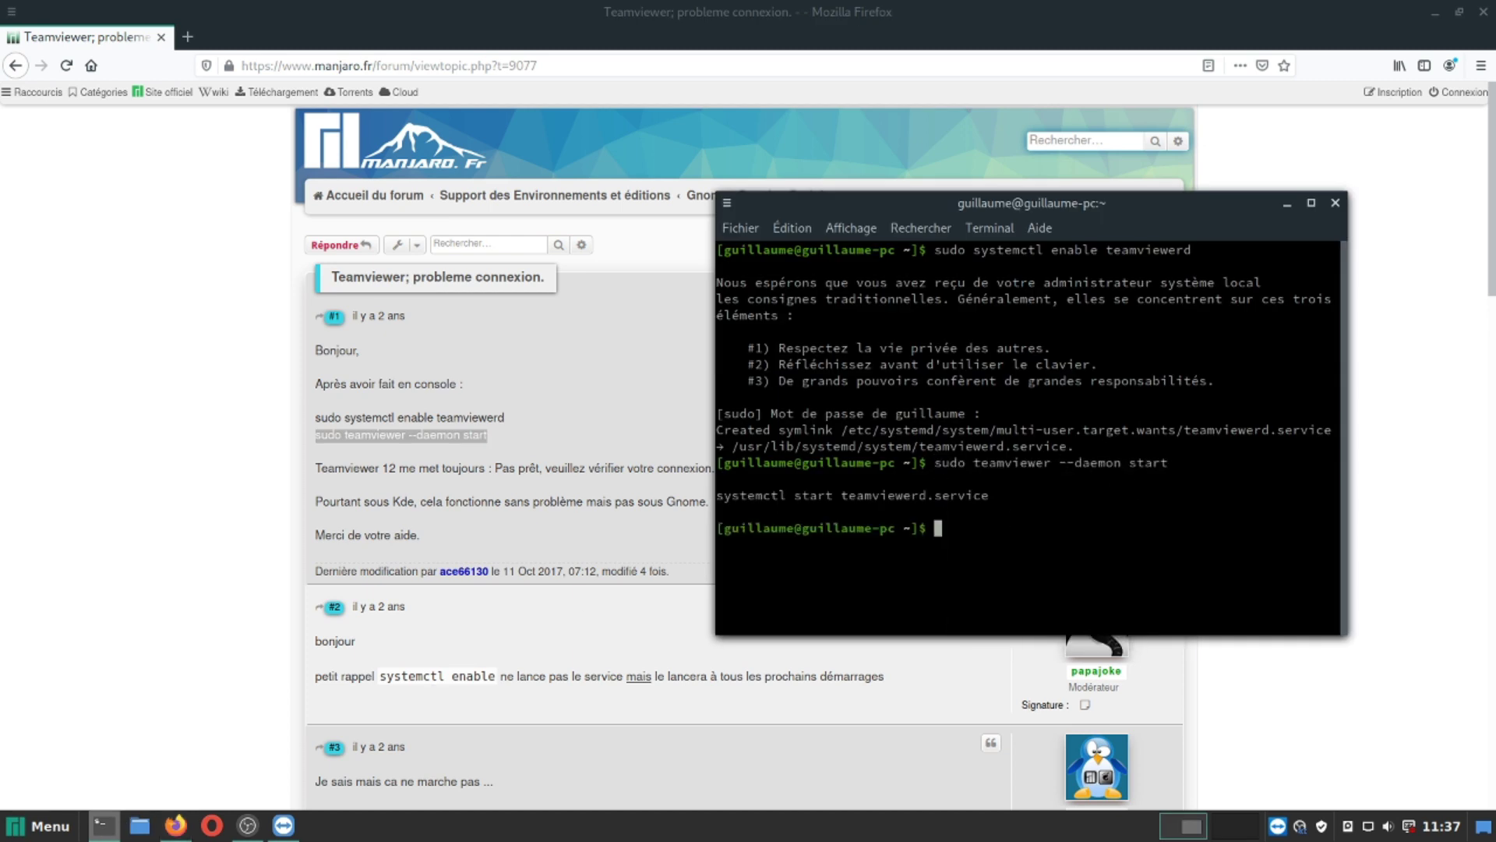
- Check TeamViewer's connection status, quit the program completely and relaunch it from the applications
left_click(1278, 828)
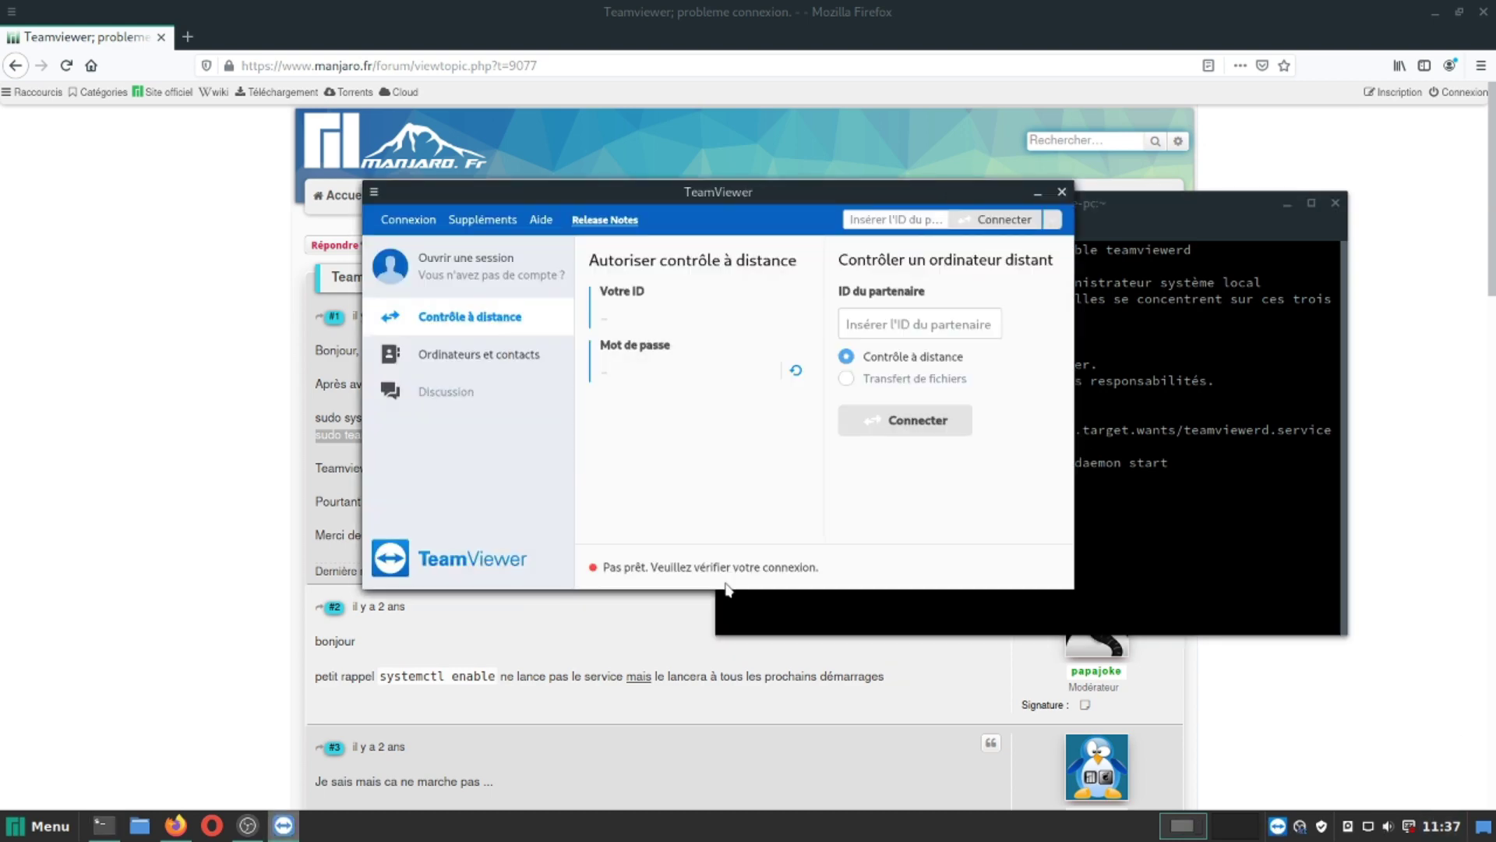
left_click(1061, 191)
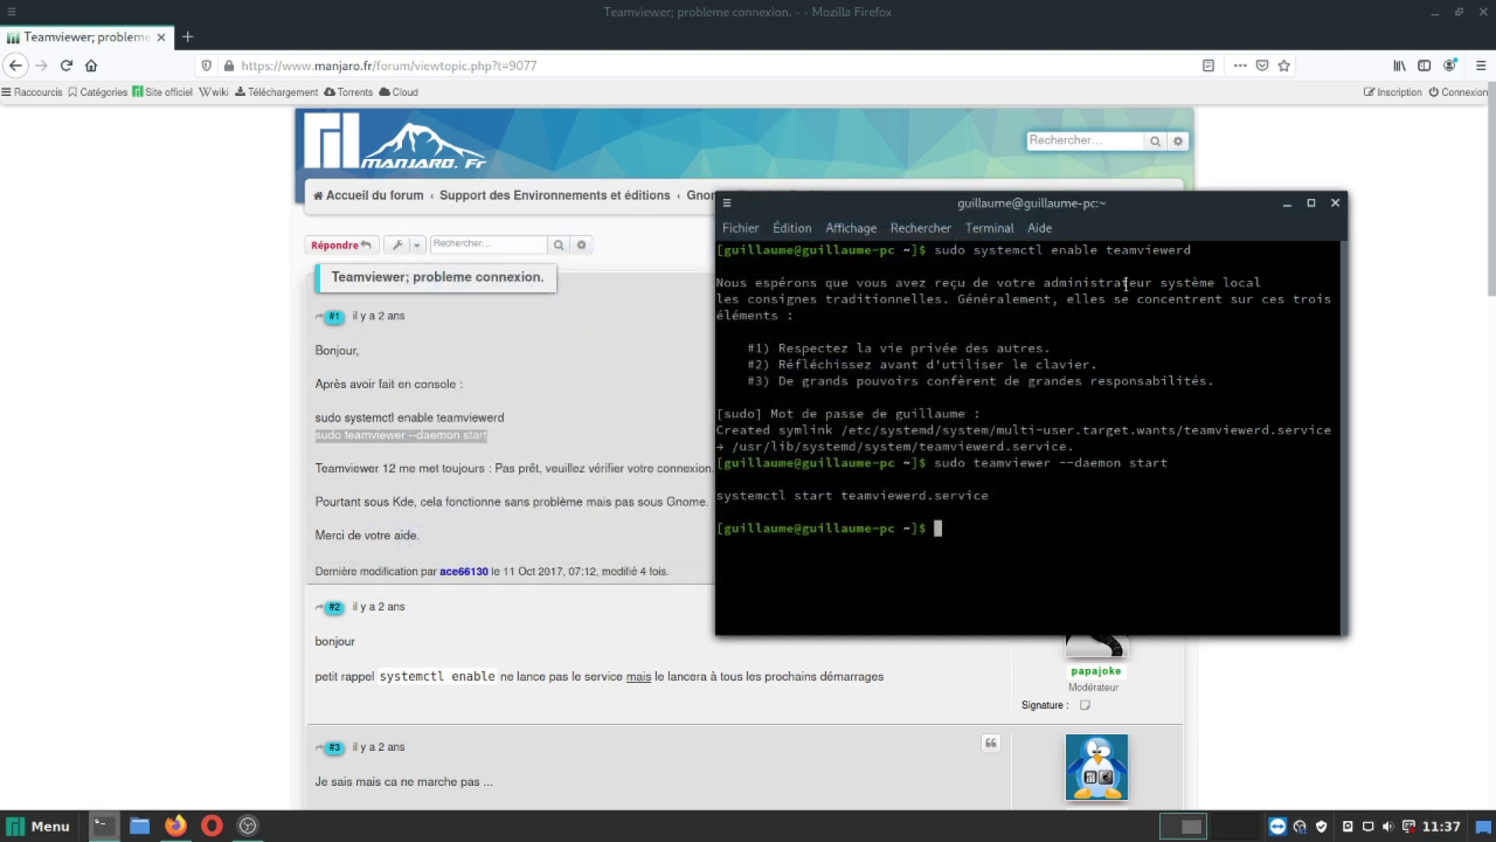
right_click(1278, 827)
left_click(1360, 797)
left_click(849, 568)
left_click(39, 826)
left_click(341, 558)
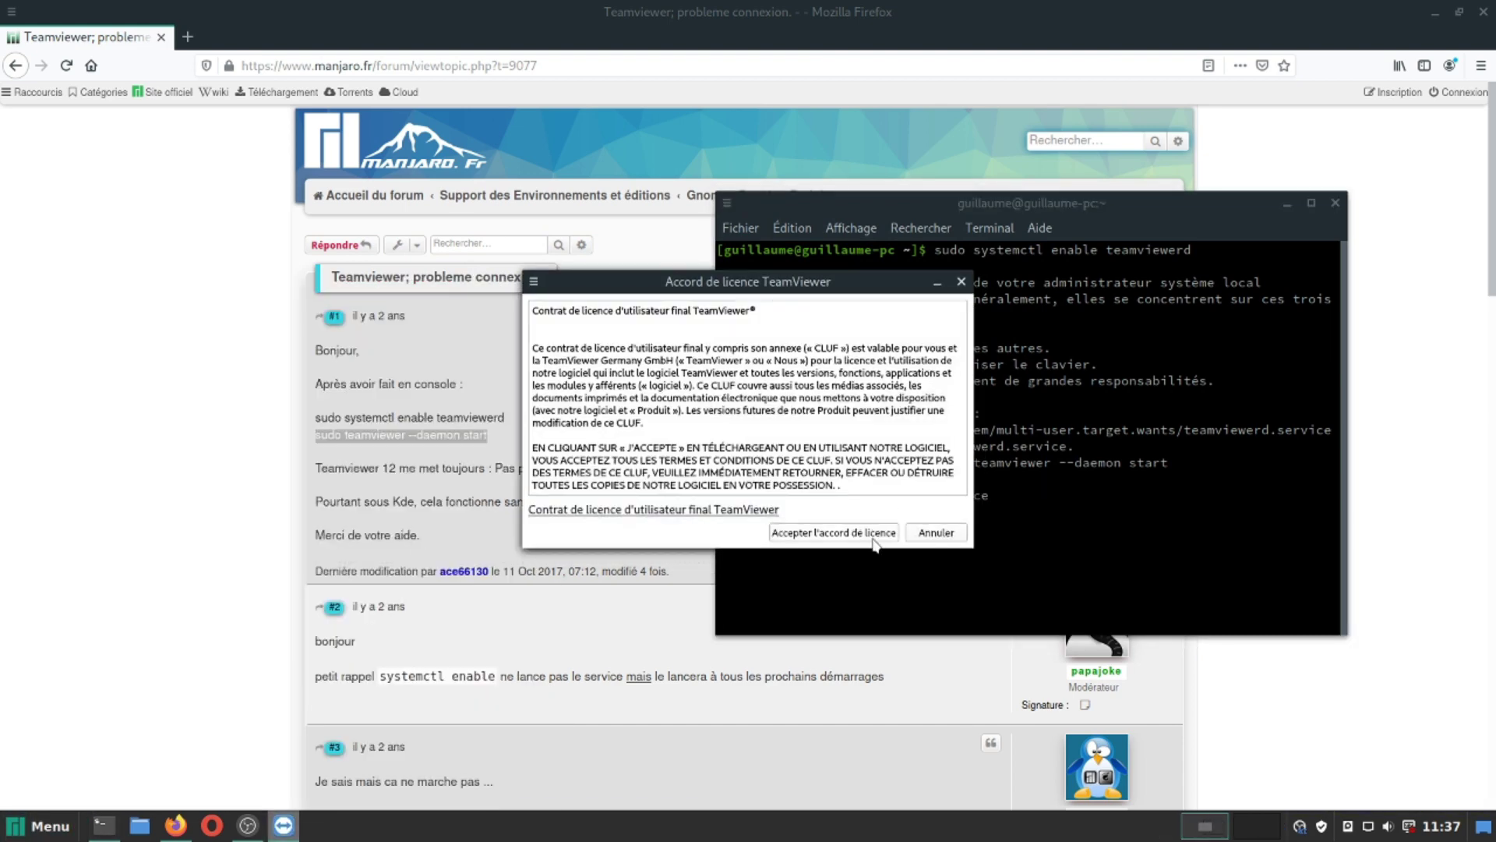
- Accept the TeamViewer licence agreement and close the TeamViewer, terminal and Firefox windows
left_click(827, 532)
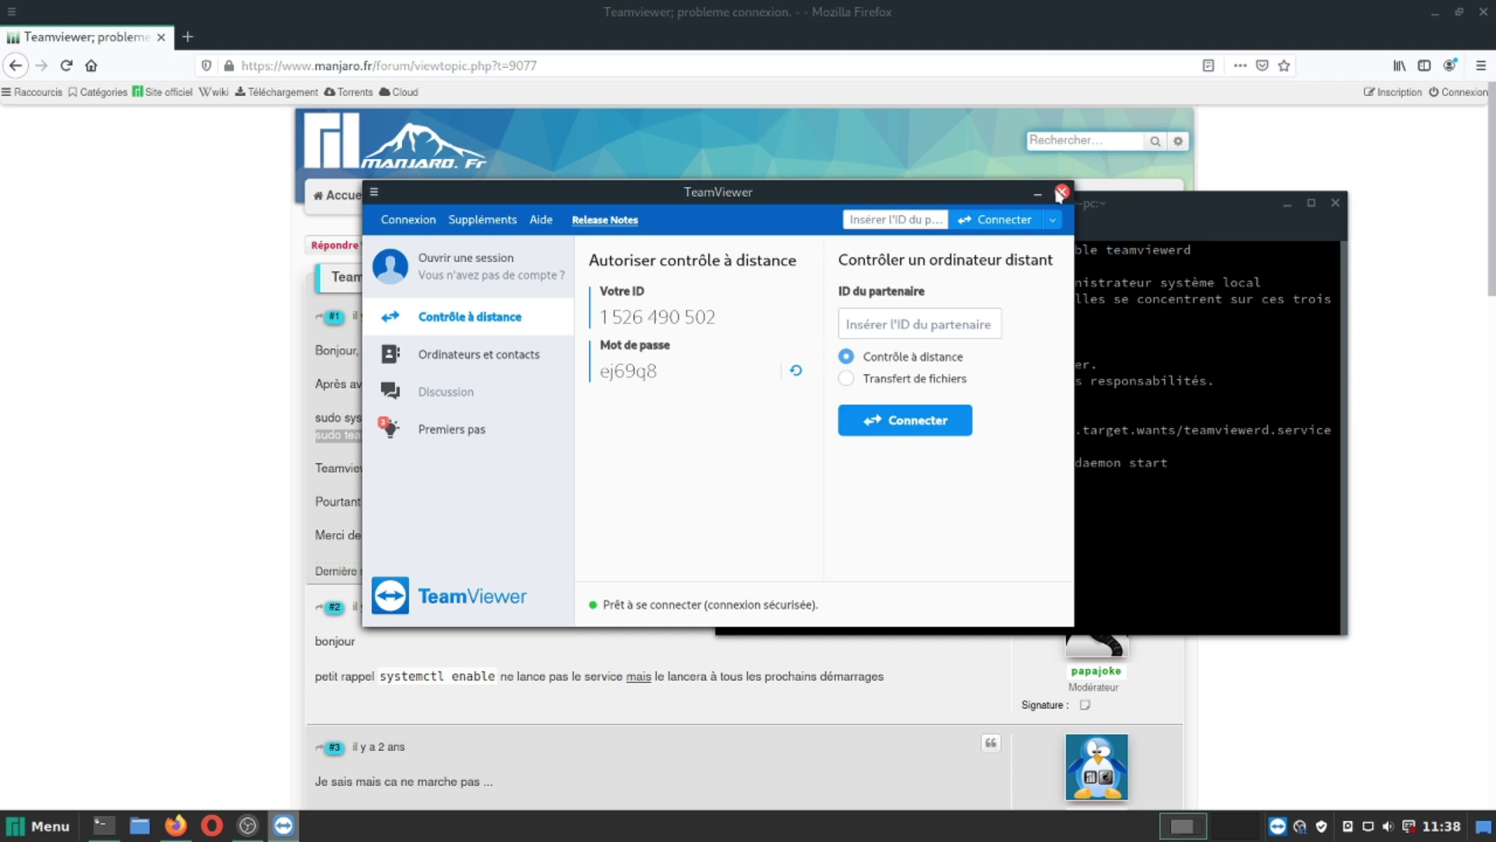
left_click(1060, 192)
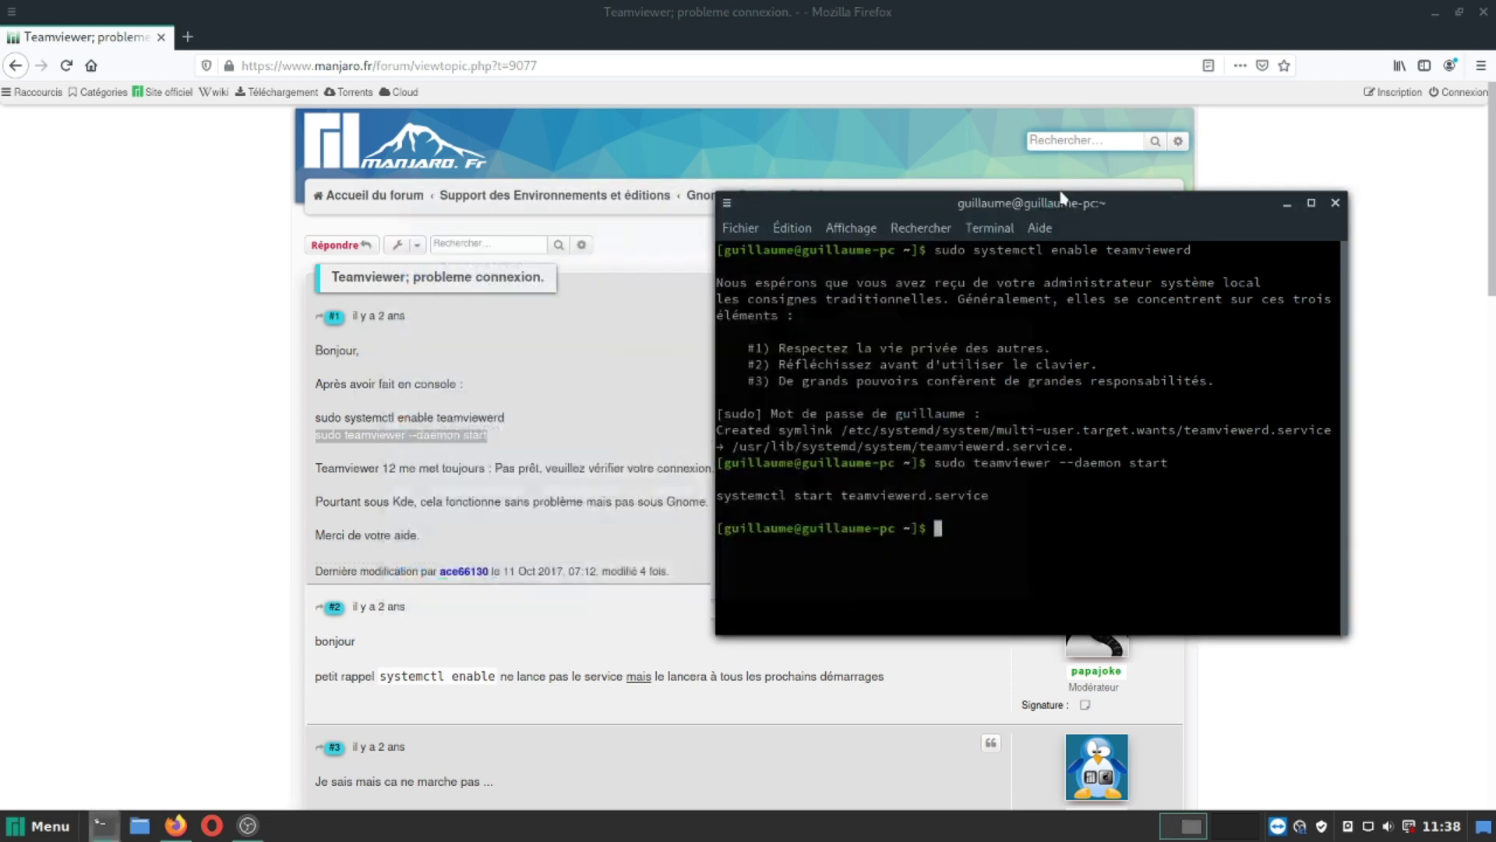
left_click(1335, 203)
left_click(1484, 12)
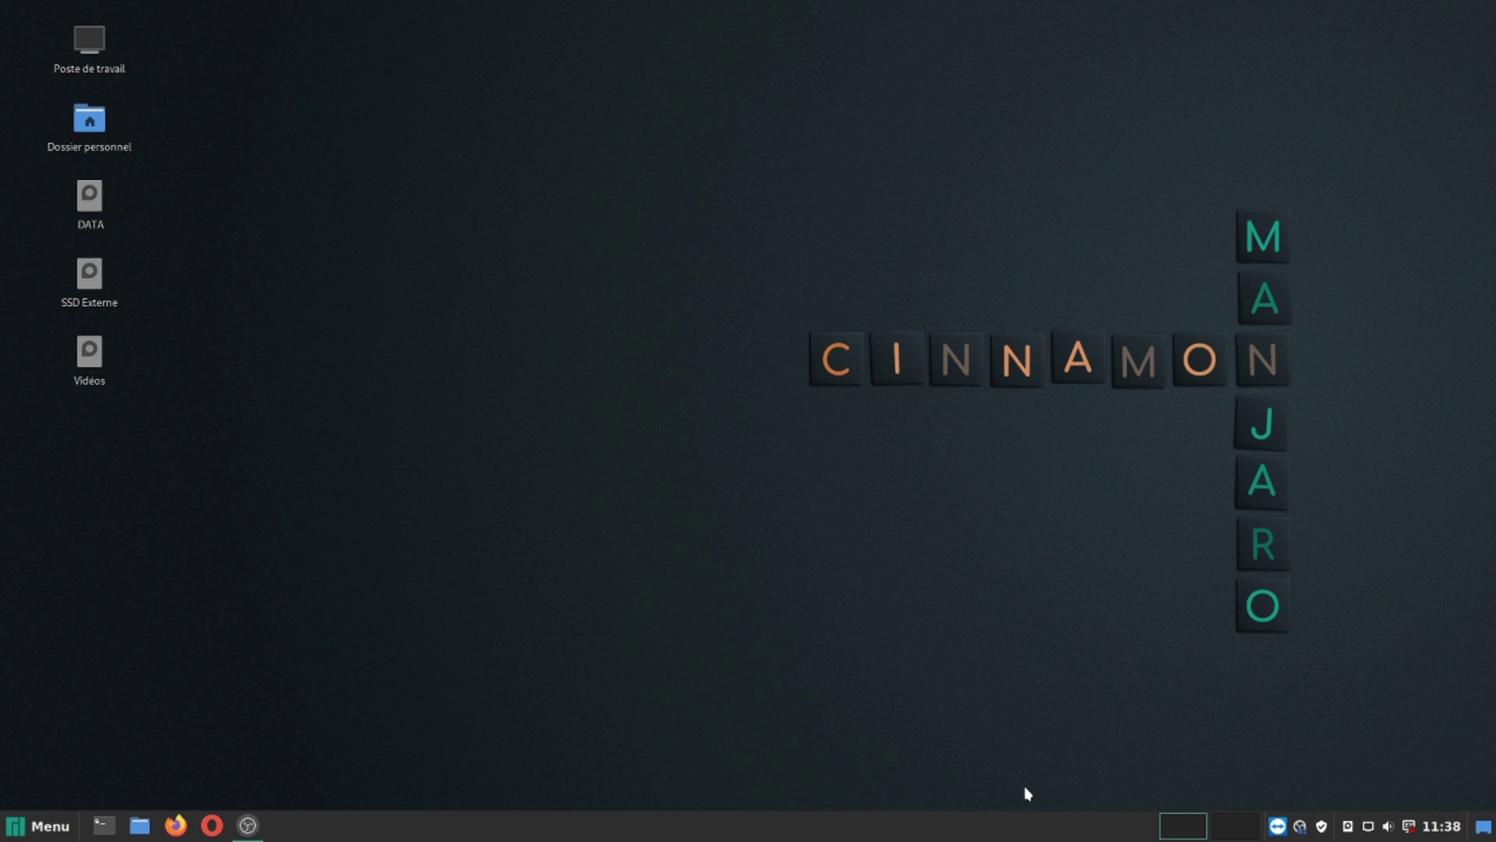
- Quit the TeamViewer instance still running in the background
right_click(1277, 827)
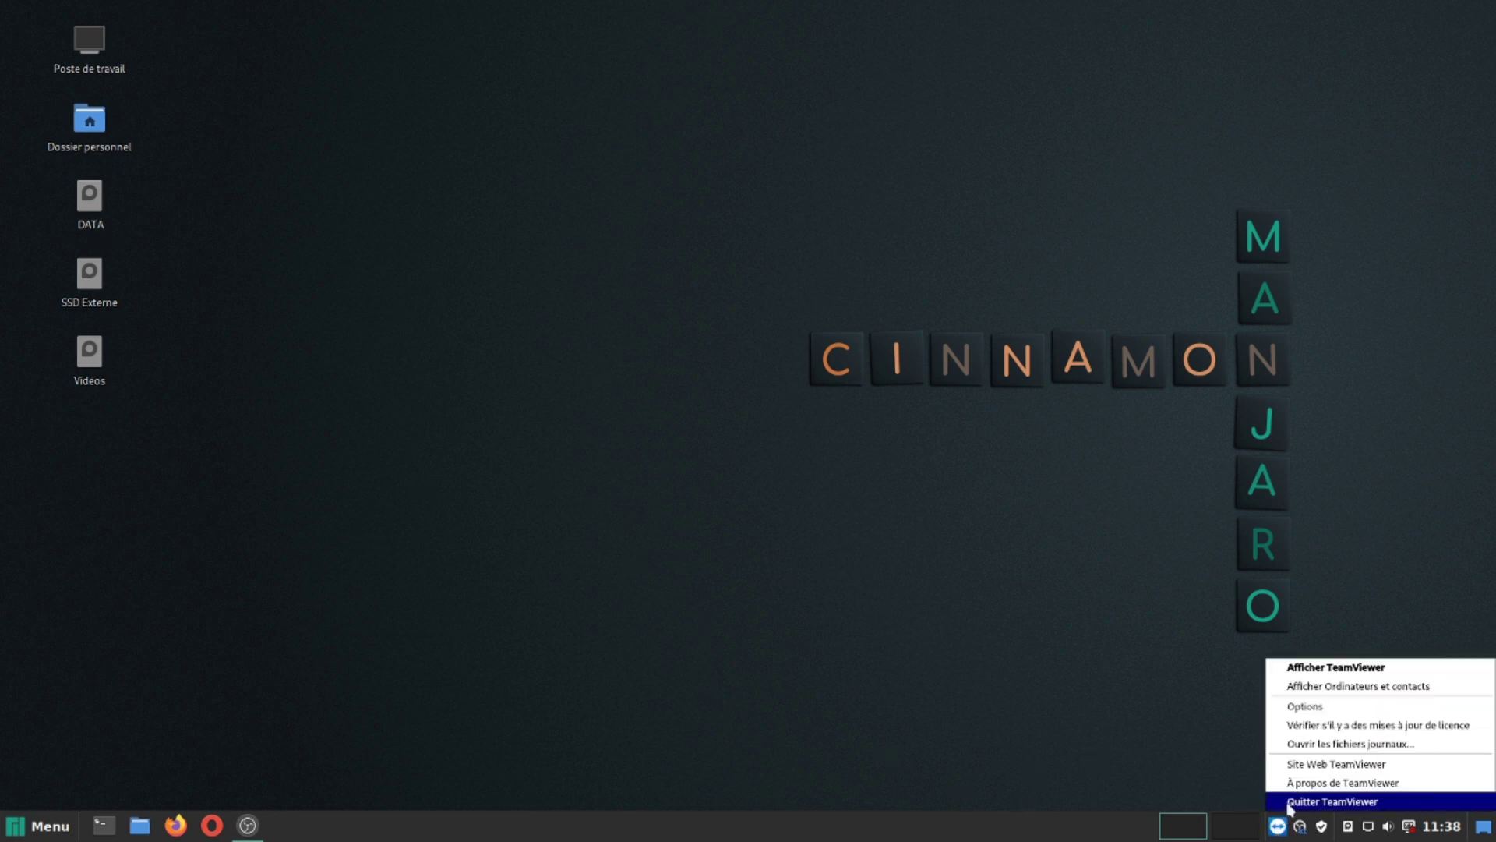
left_click(1289, 801)
left_click(865, 474)
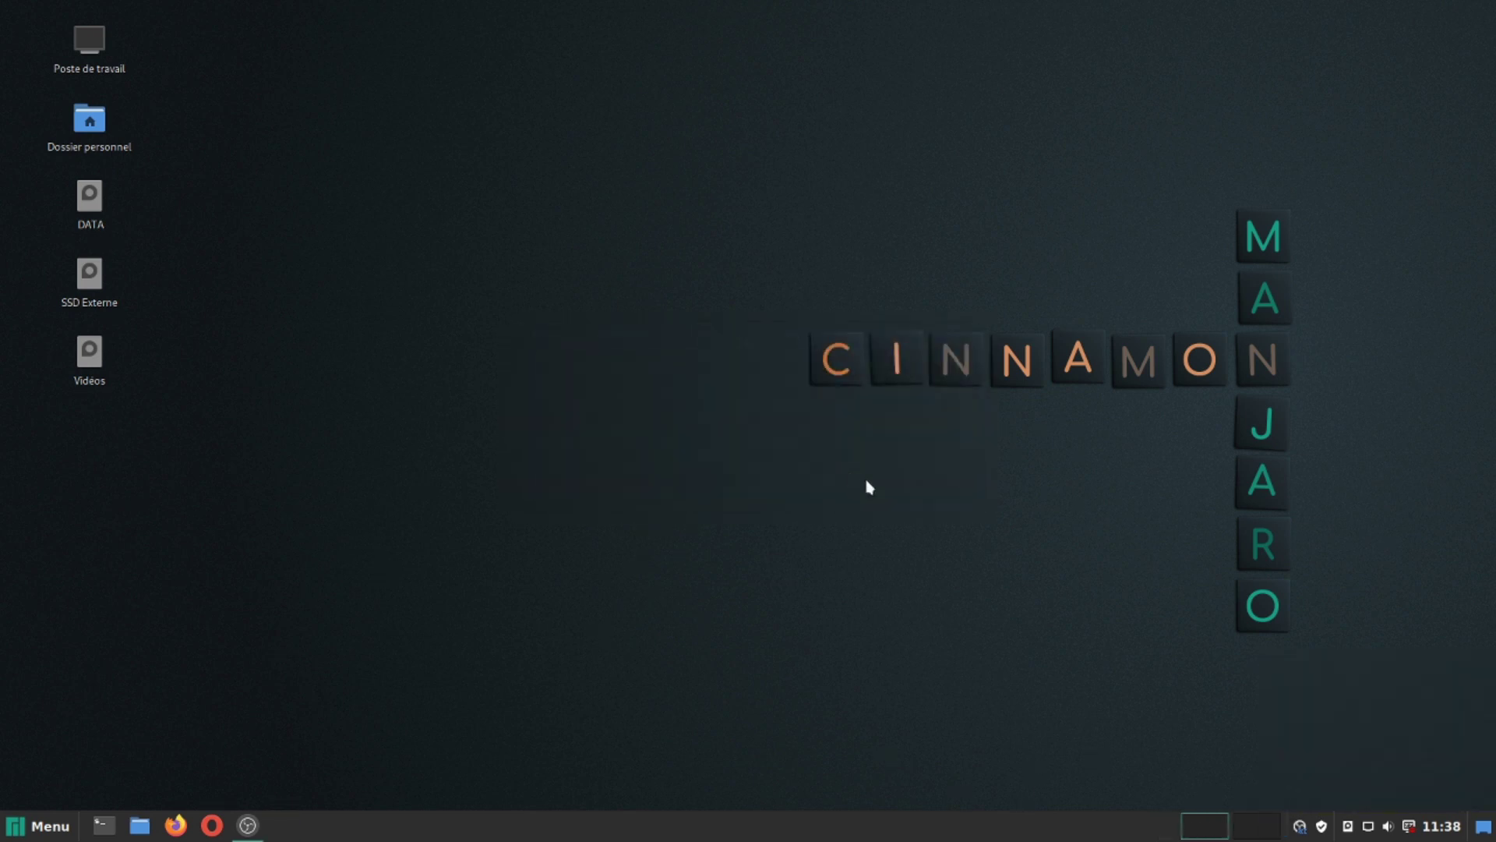
- Review the list of applications launched at startup and close it unchanged
left_click(4, 822)
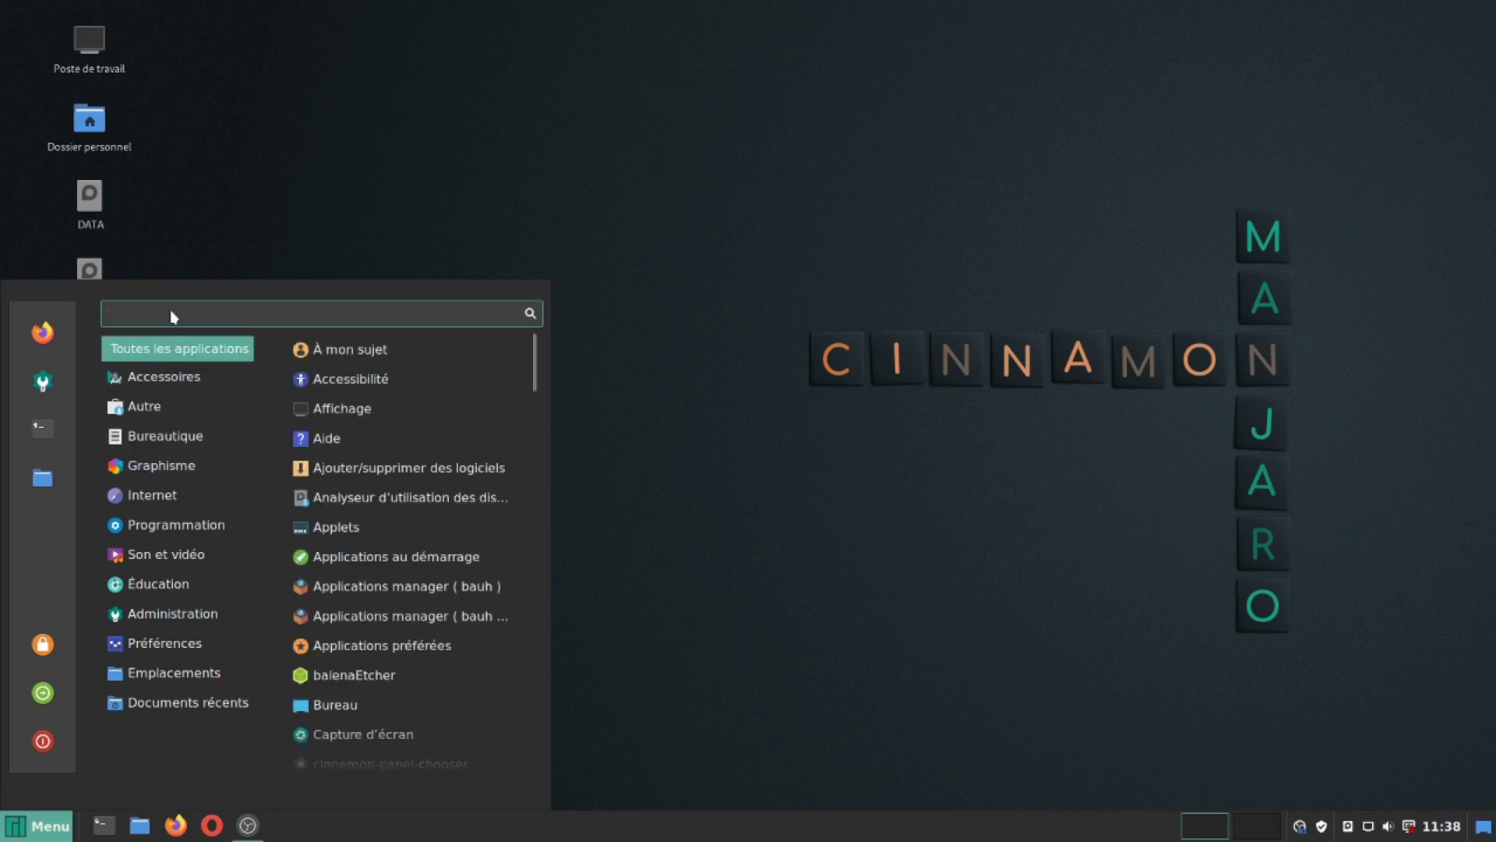
left_click(518, 561)
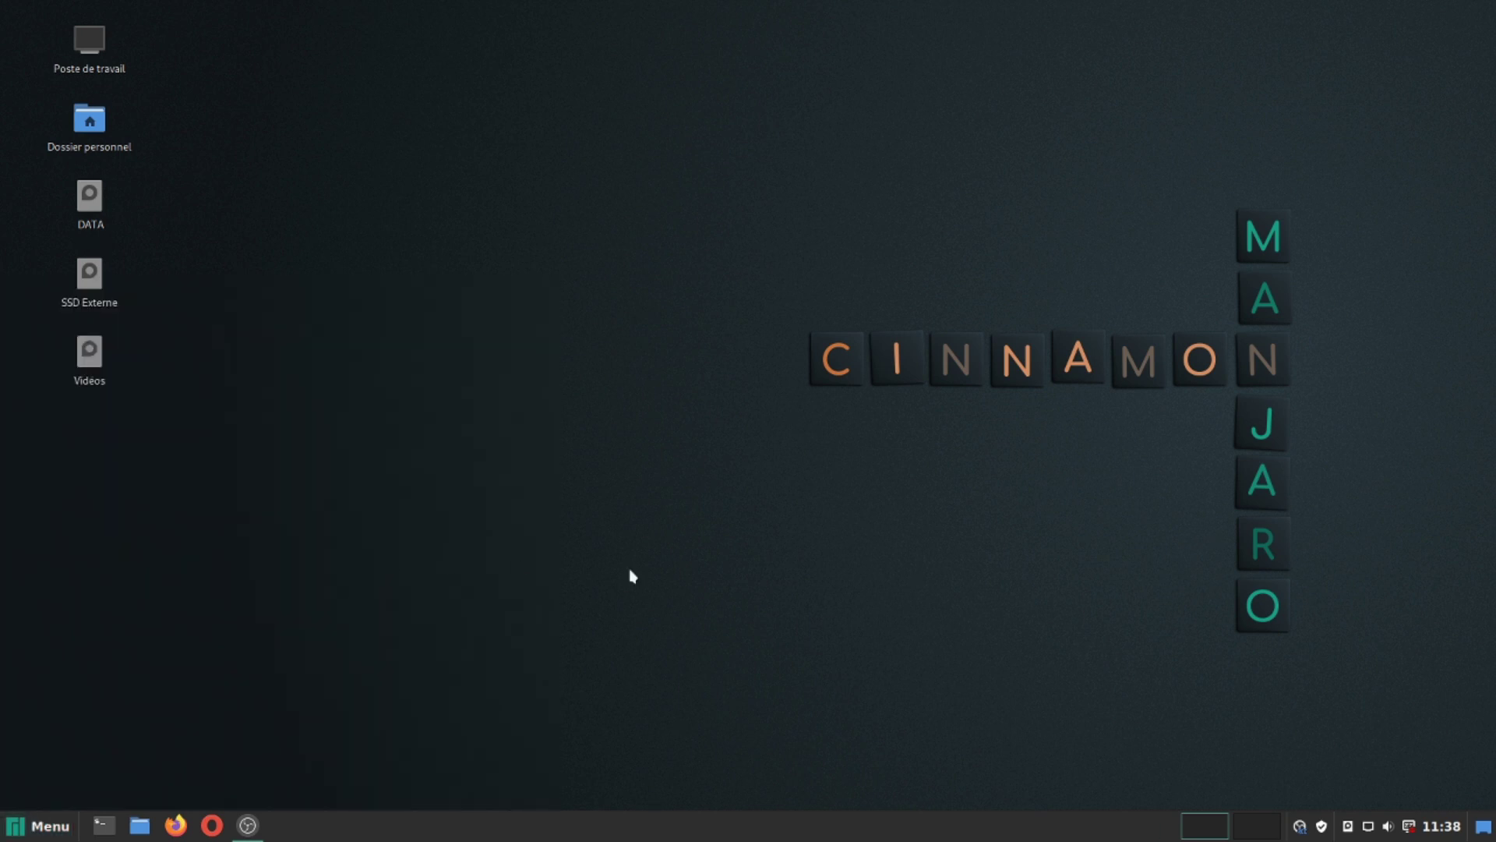
scroll(792, 477, "down", 2)
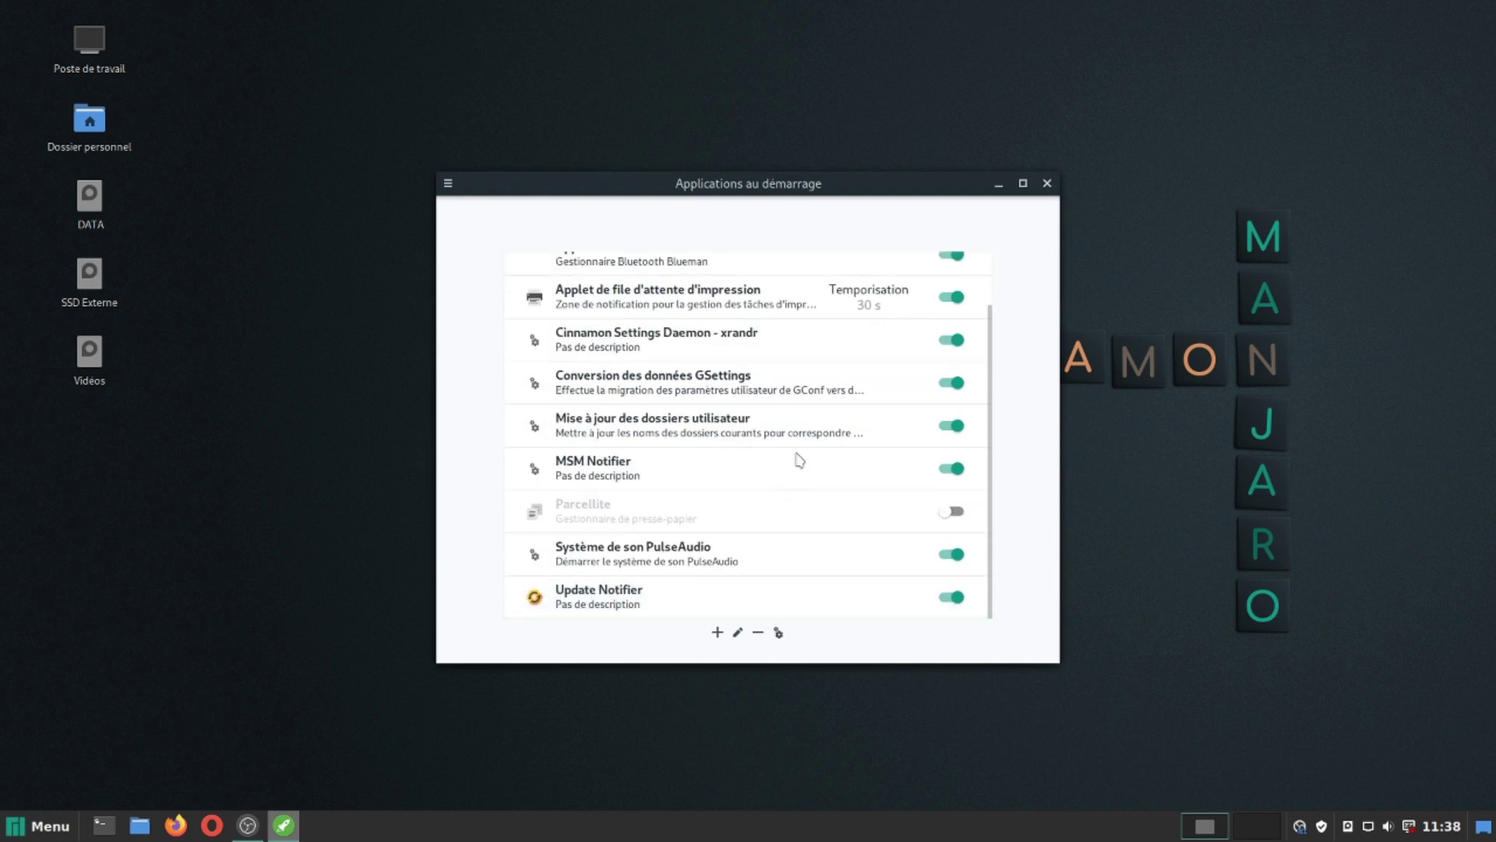
left_click(1046, 184)
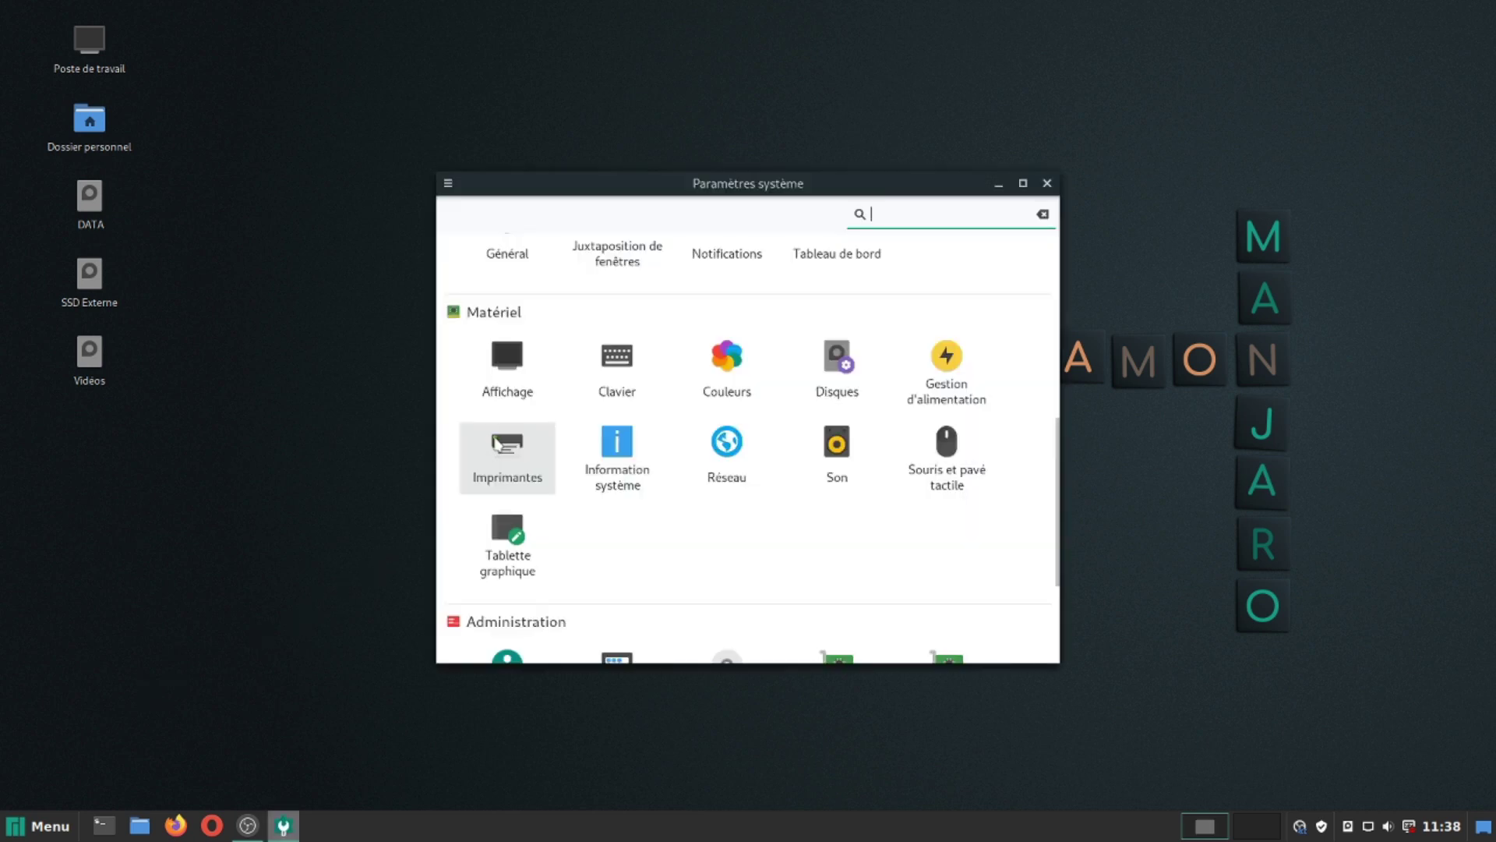
- Check the M2070-Series printer's properties and unlock the printer settings by entering the account password
left_click(496, 442)
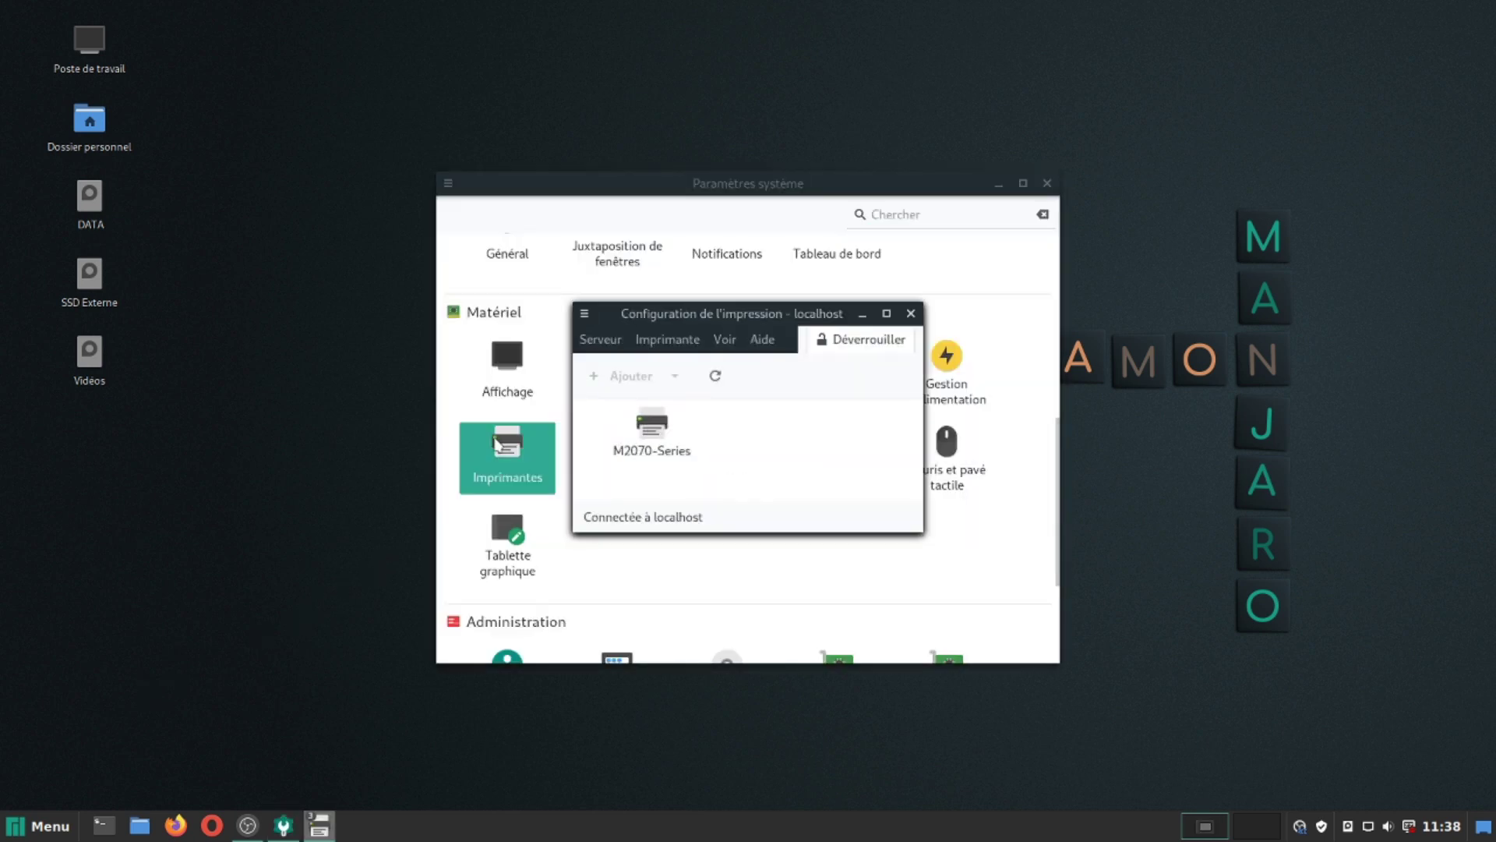
left_click(650, 435)
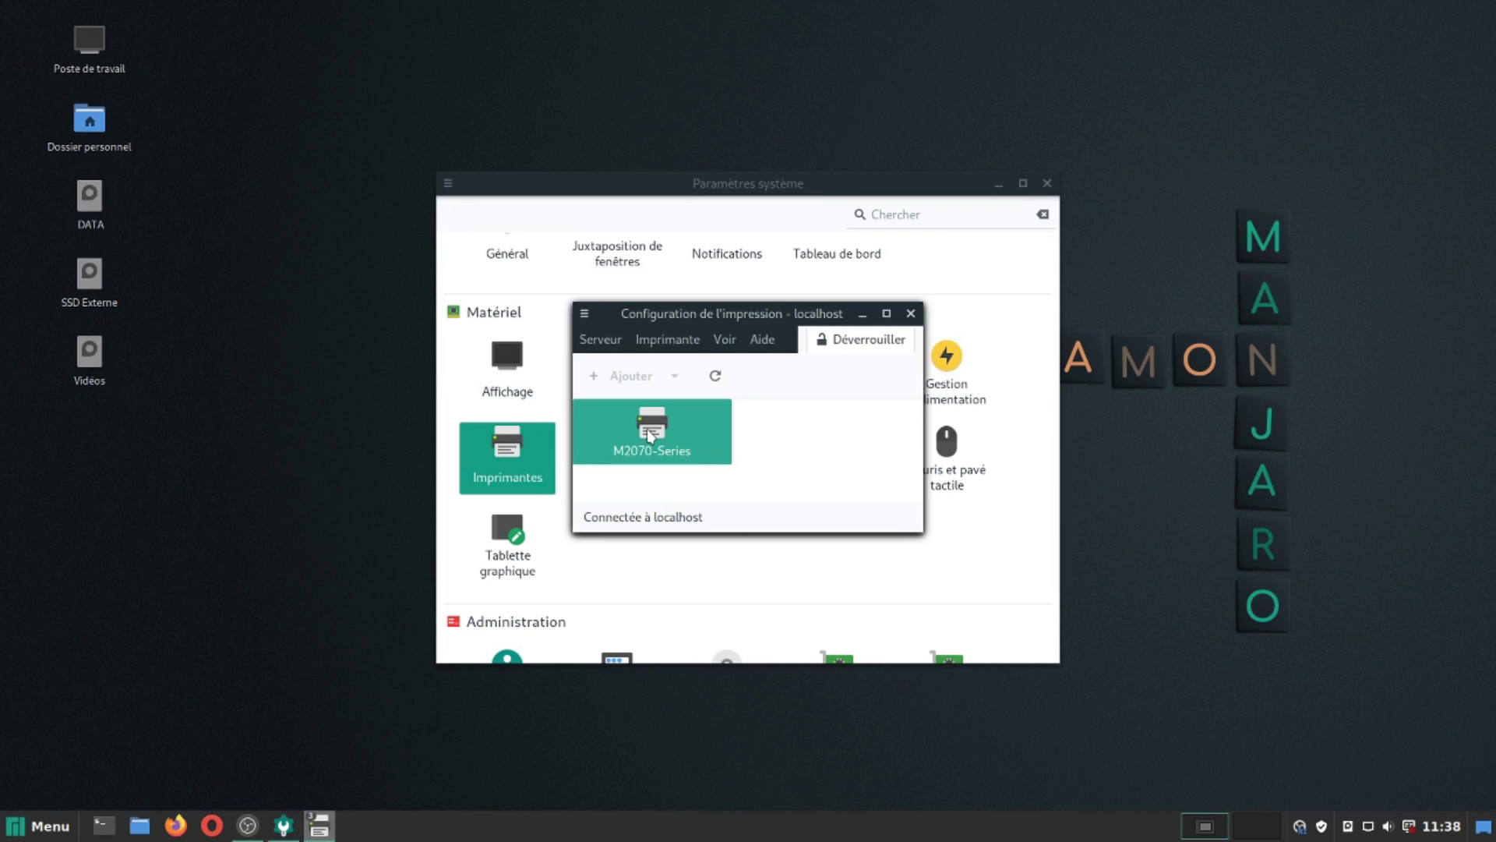
double_click(662, 438)
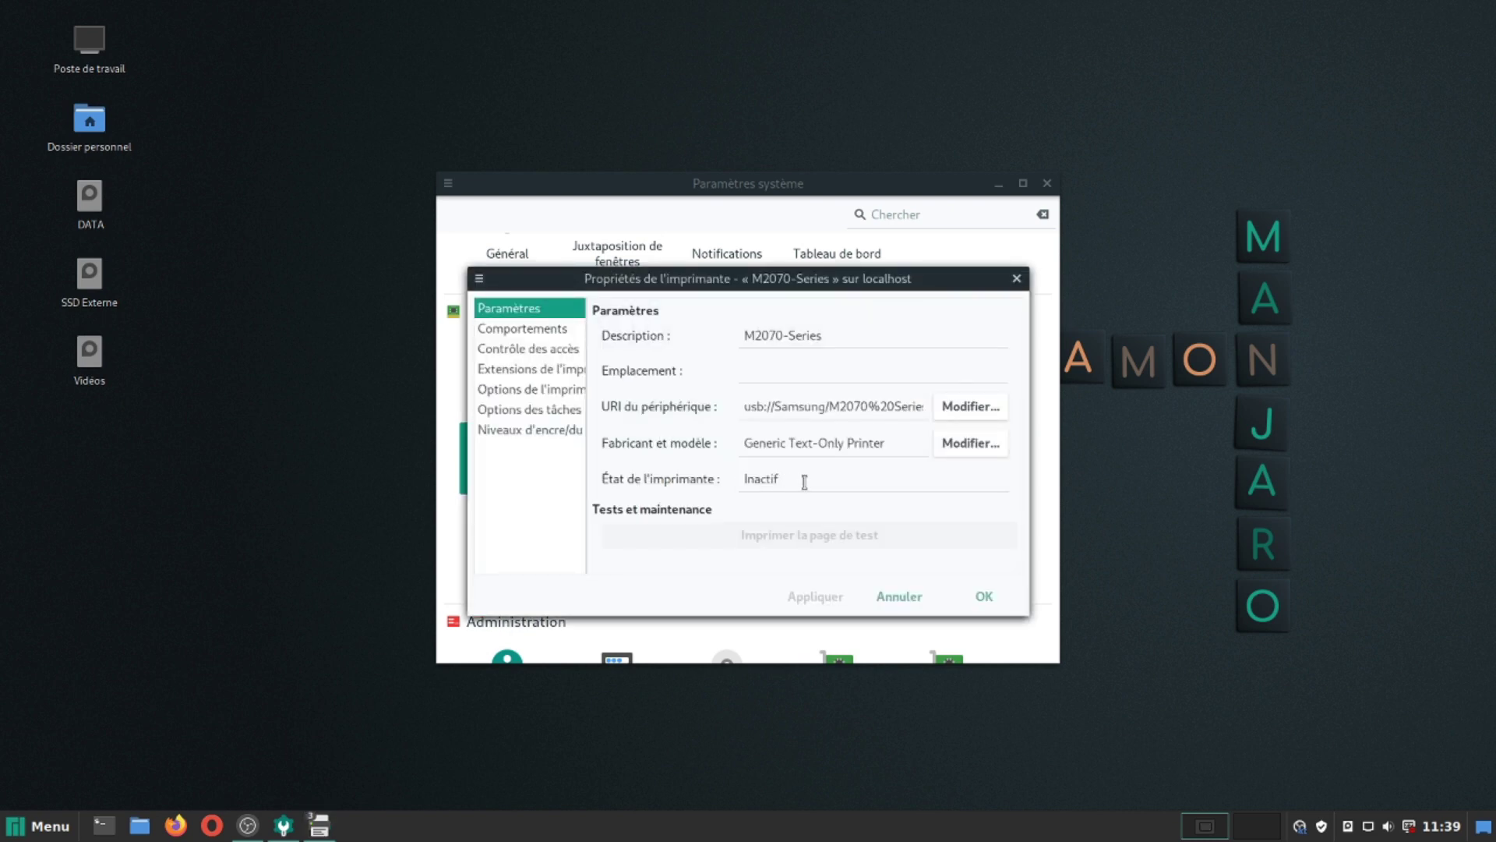
left_click(899, 597)
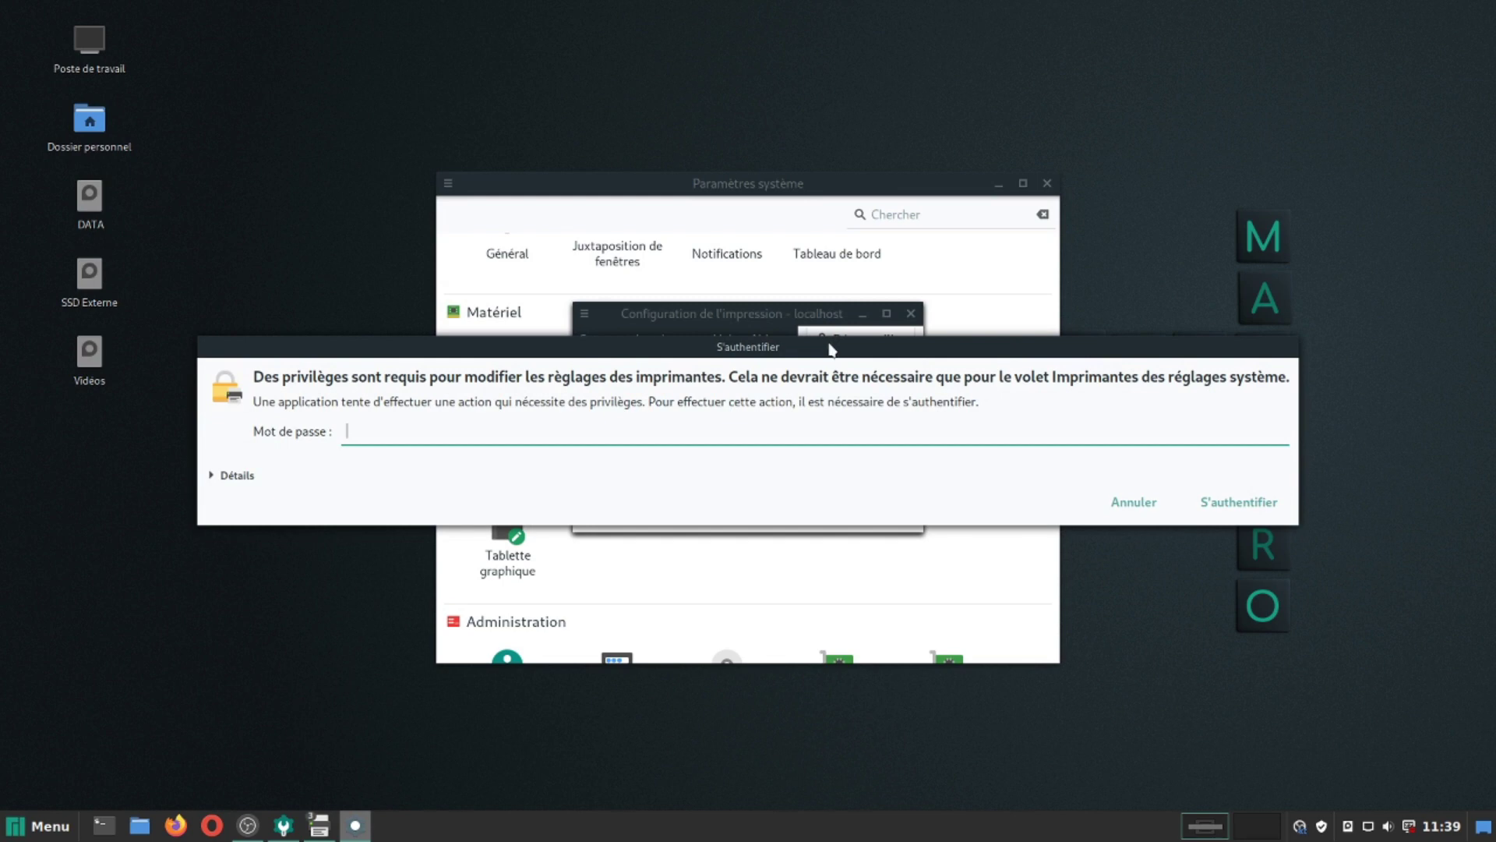
type("•••••")
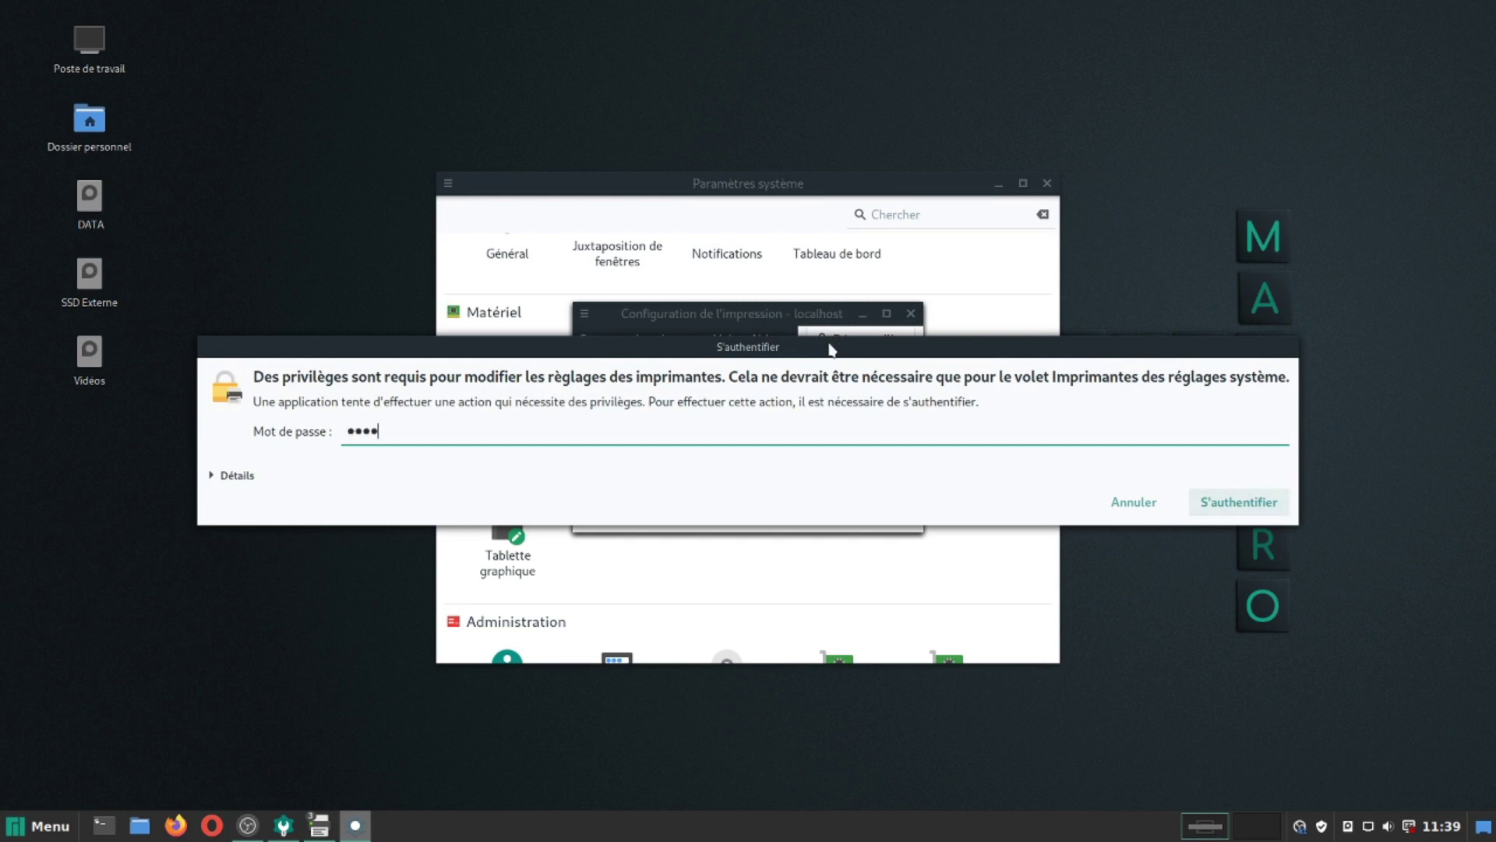
key("Return")
- Write "coucou" in a new LibreOffice Writer document and try to print it on the M2070-Series printer
left_click(23, 831)
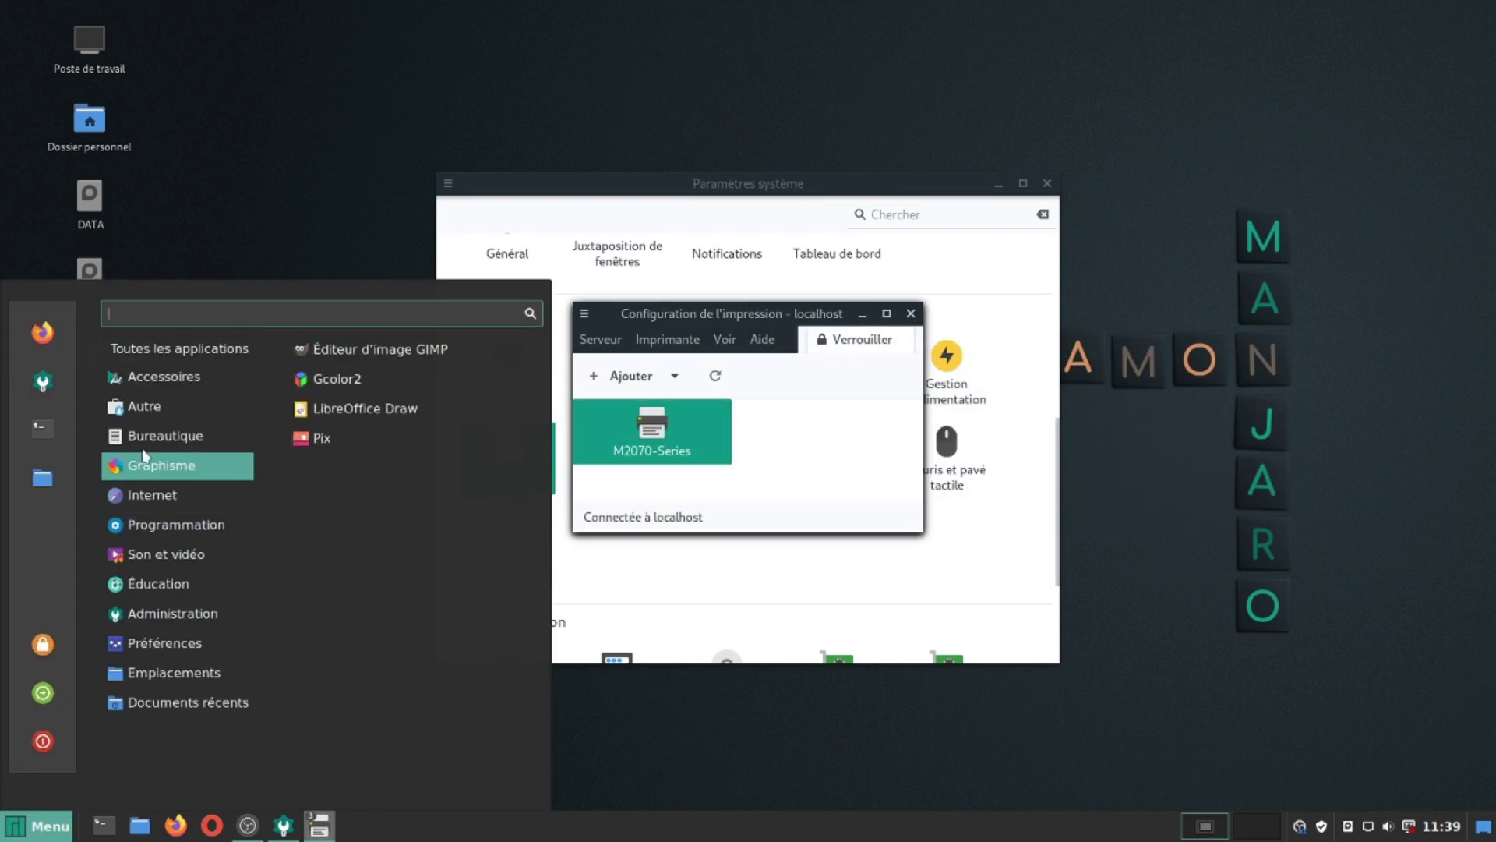
left_click(354, 518)
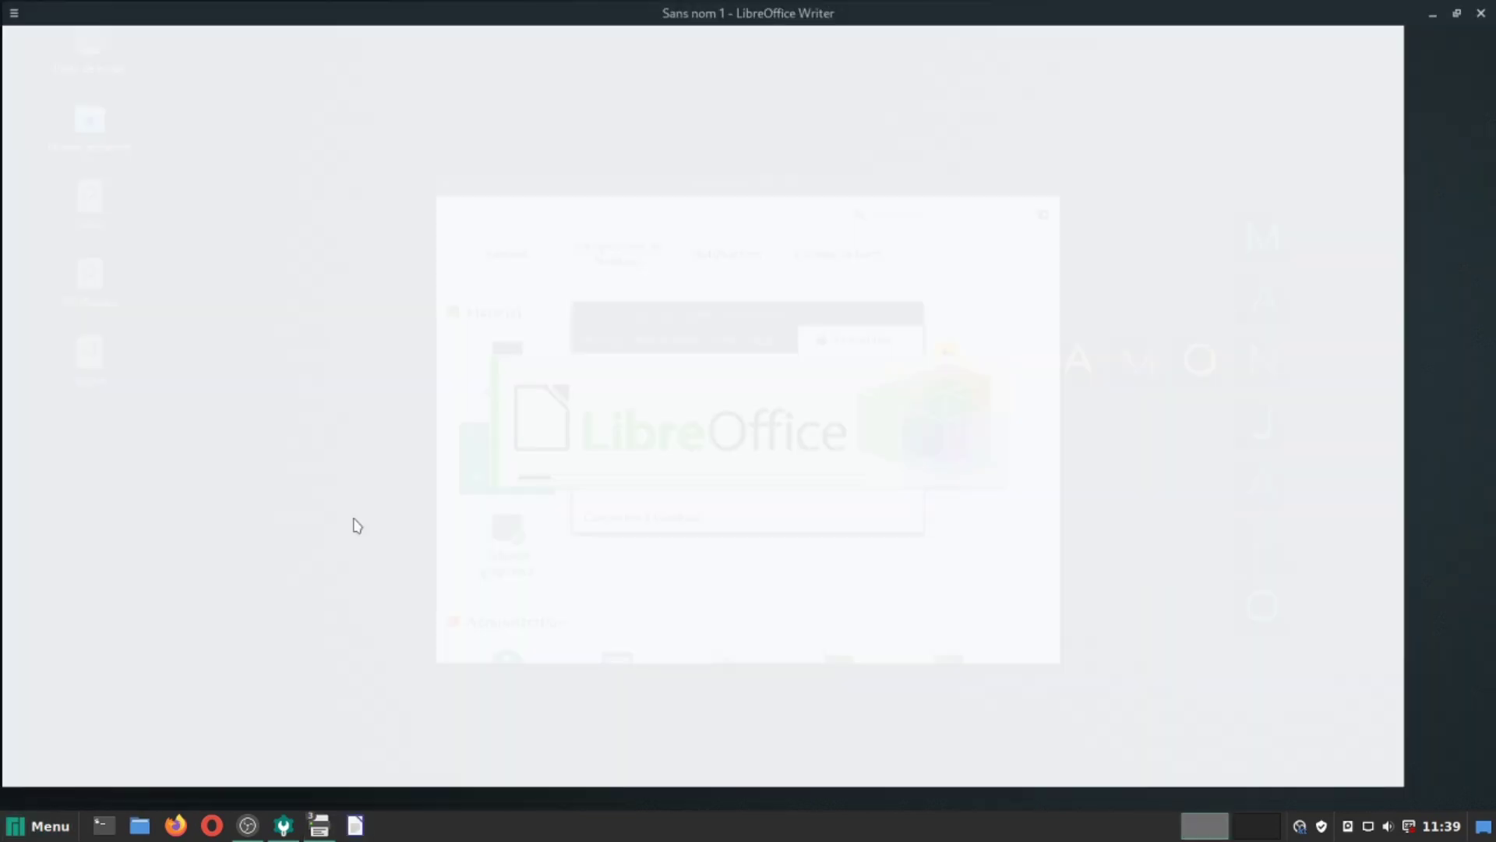
type("coucou")
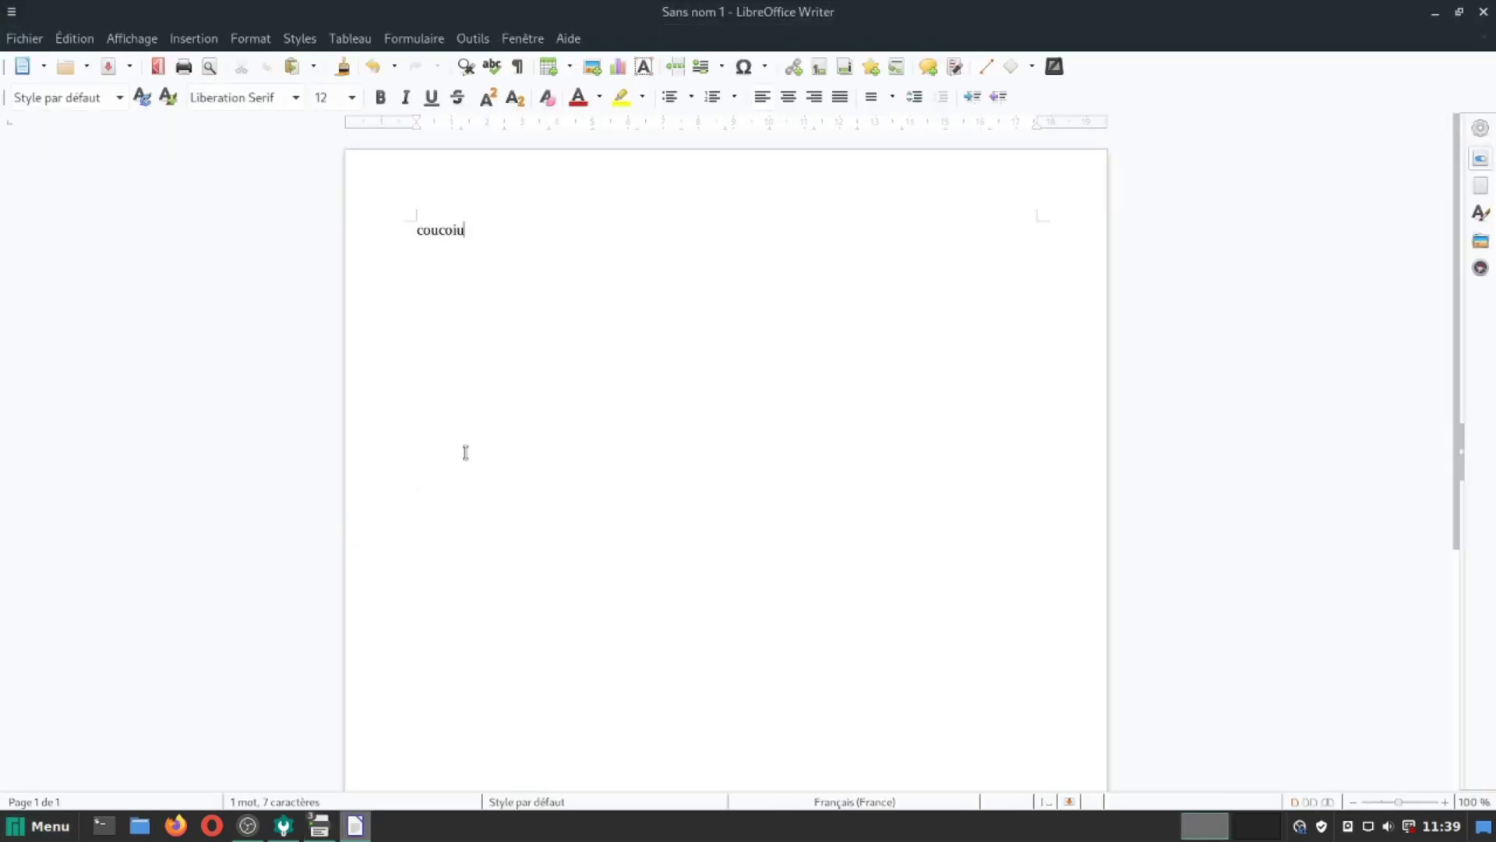
left_click(184, 67)
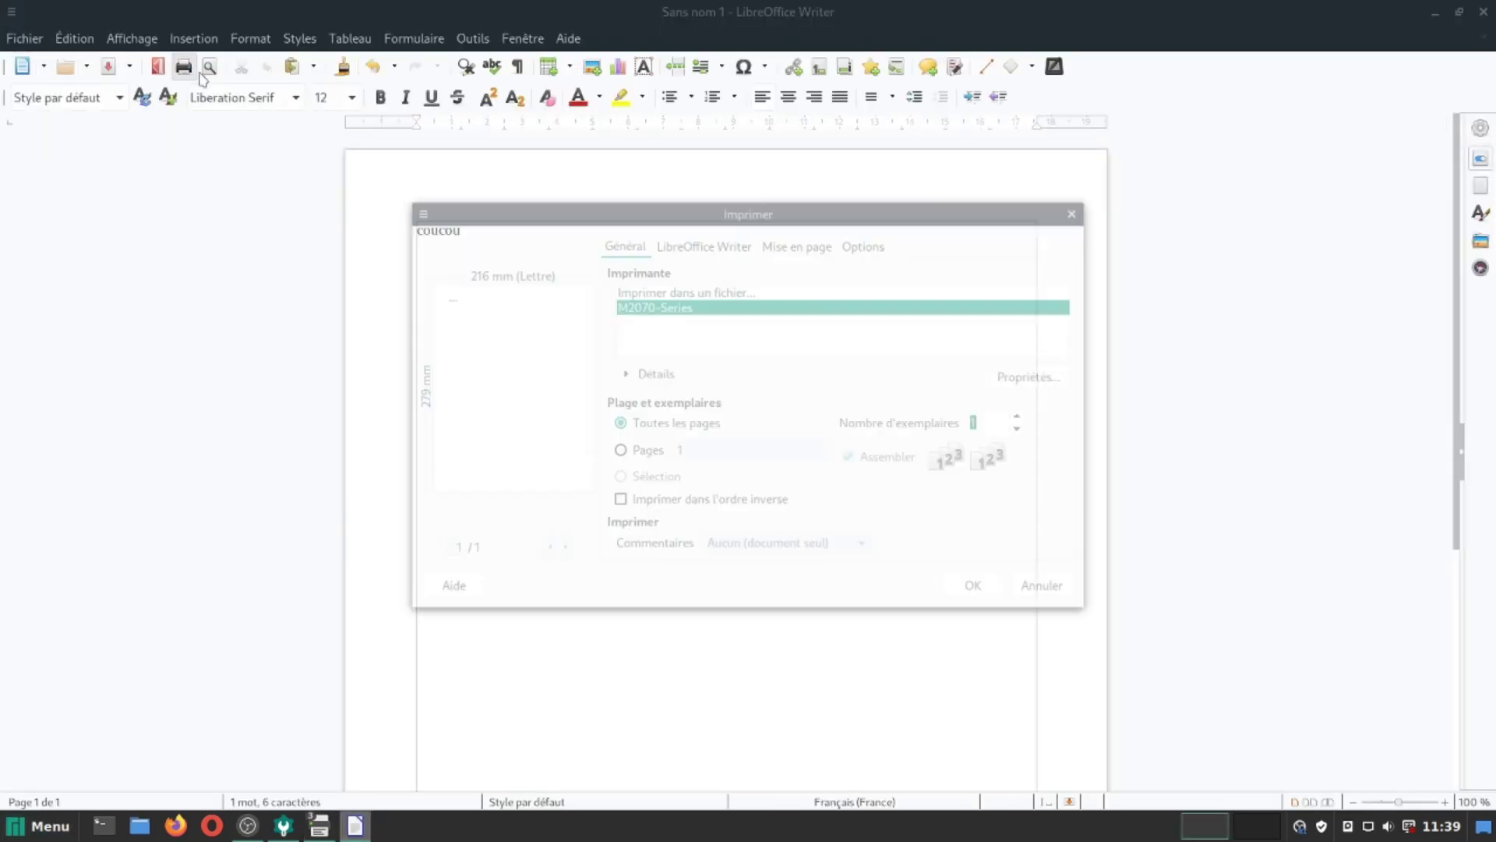
left_click(1004, 586)
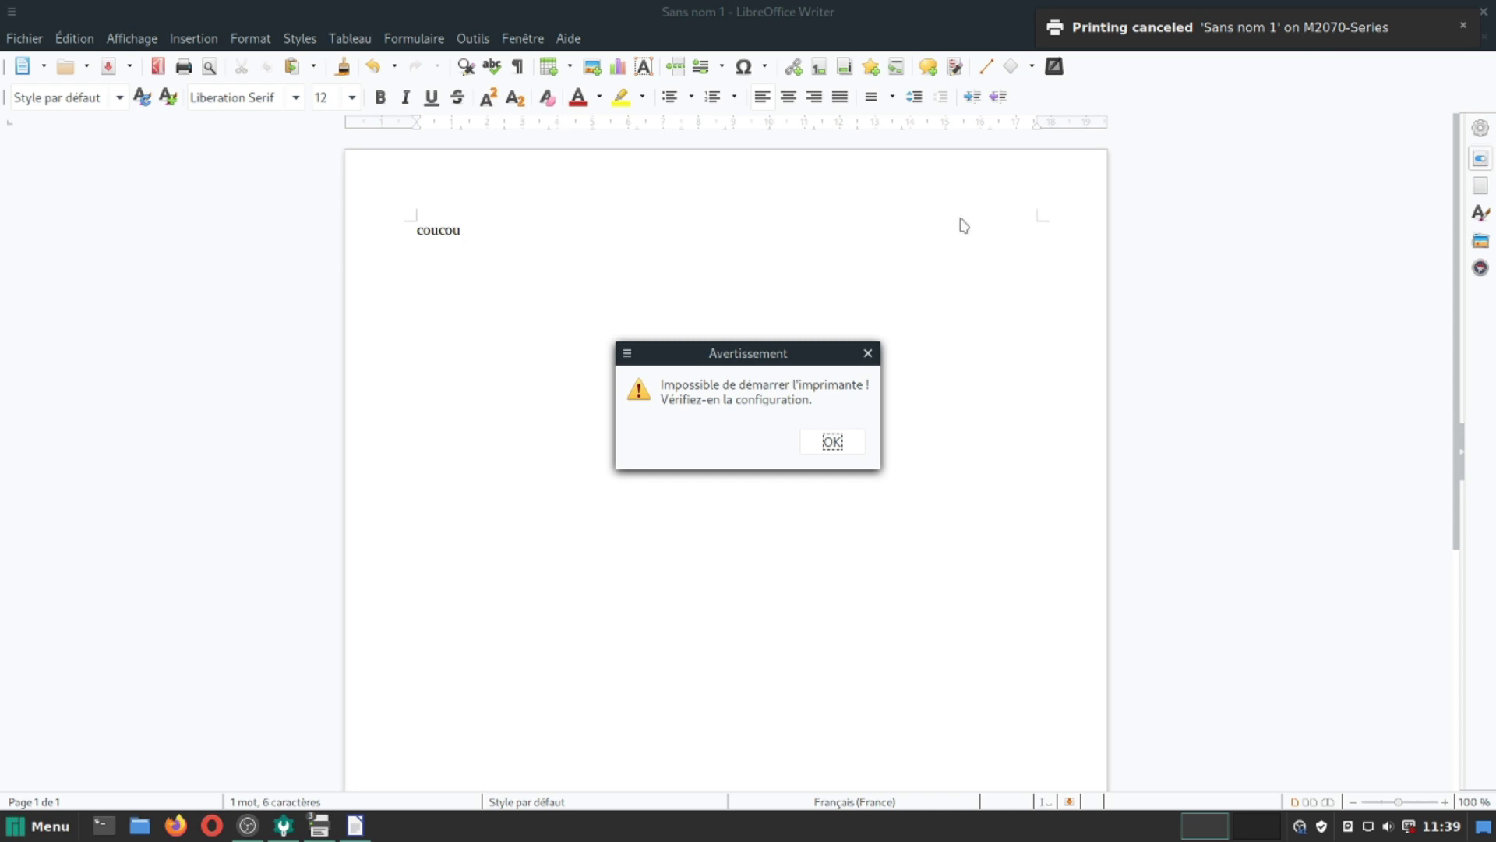
- Dismiss the printer warning and close the Writer document without saving it
left_click(843, 439)
left_click(1484, 12)
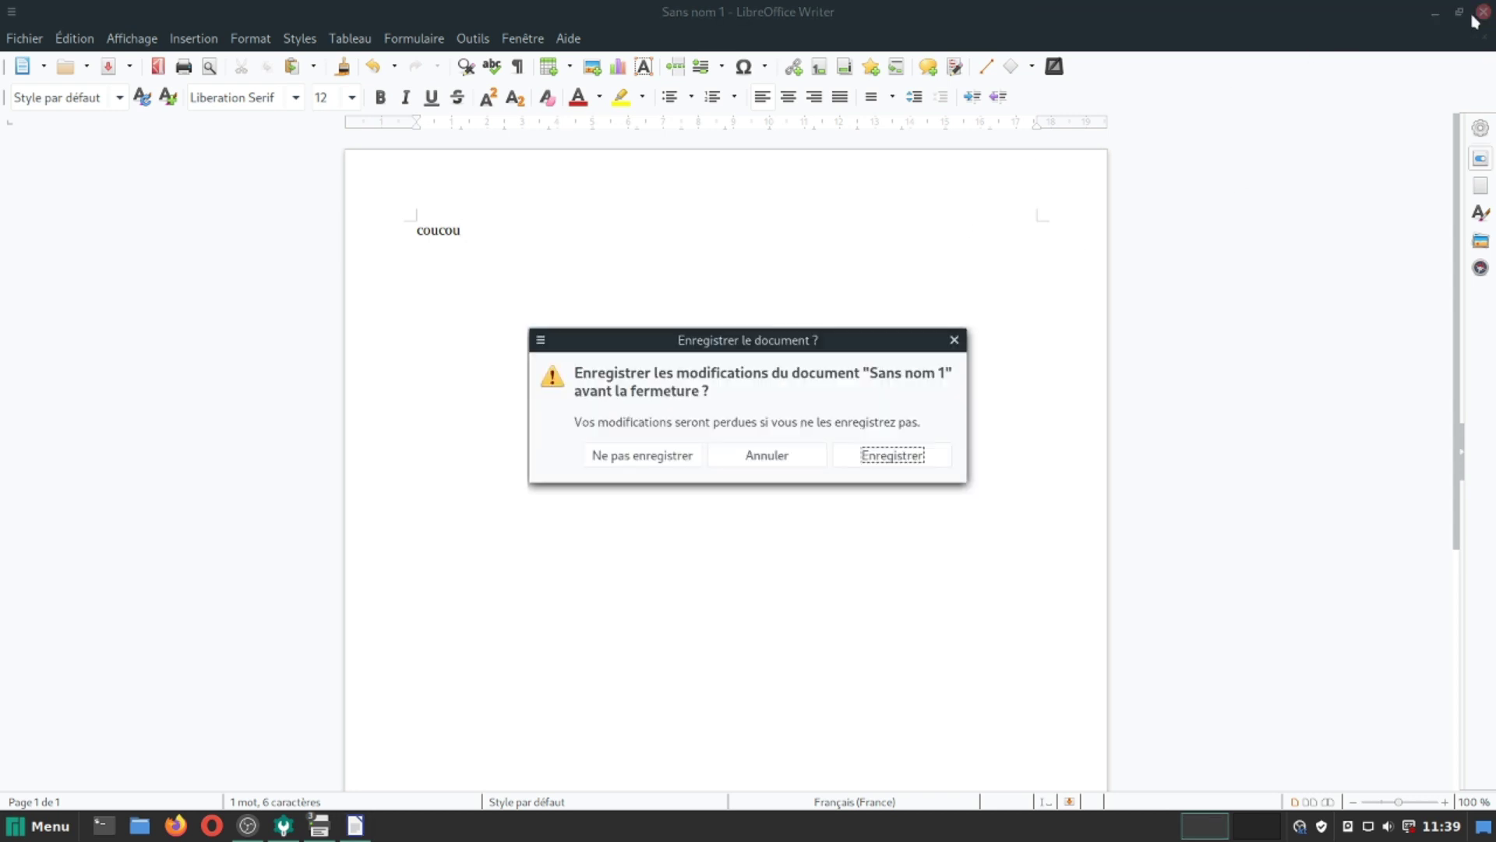
left_click(645, 458)
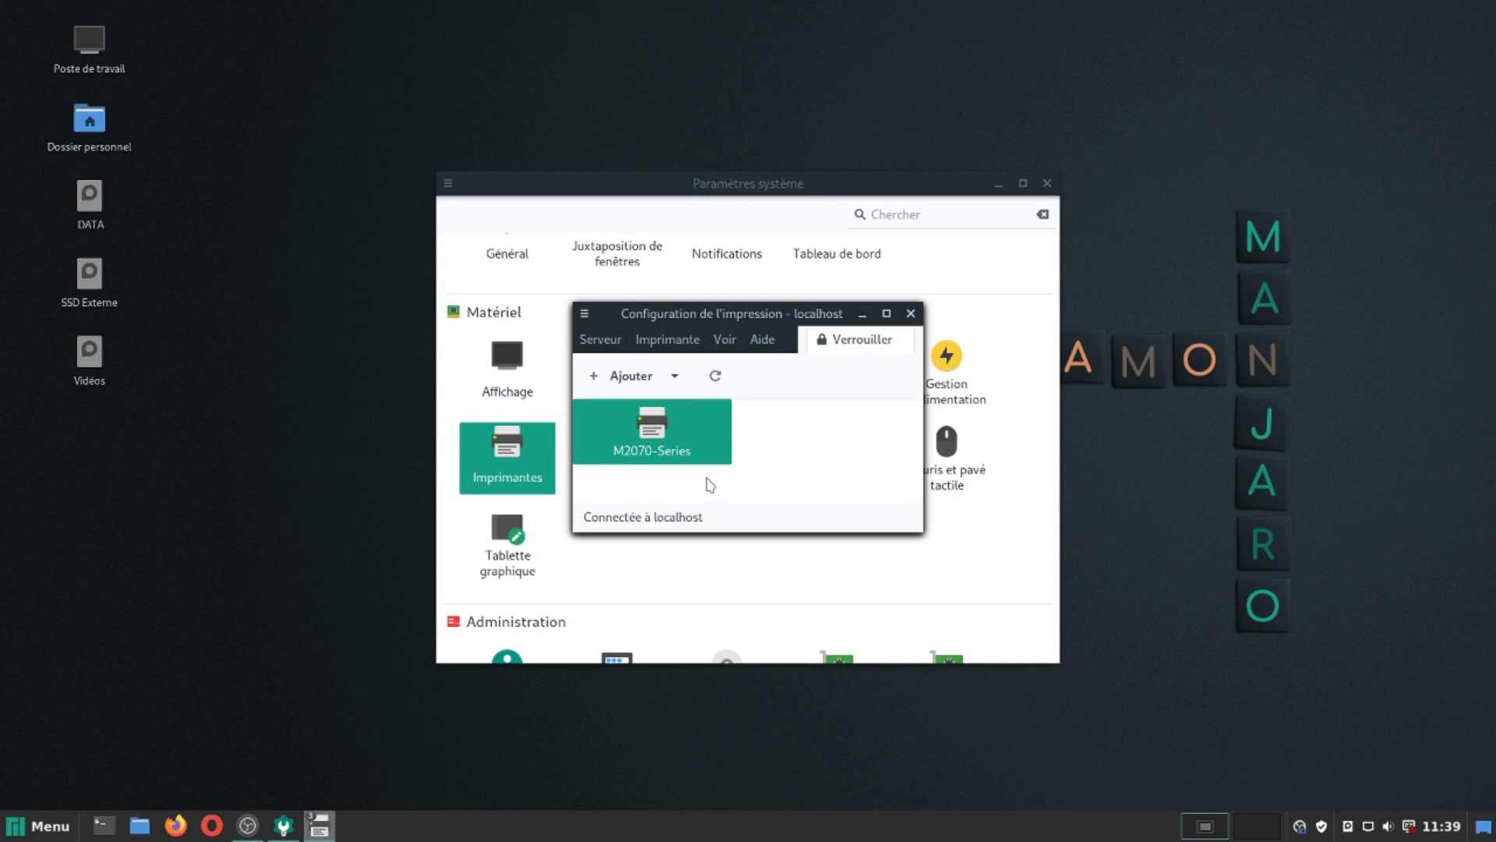
- Try to add the Samsung M2070 USB printer, check the Samsung models in the driver database, and cancel the setup
left_click(620, 377)
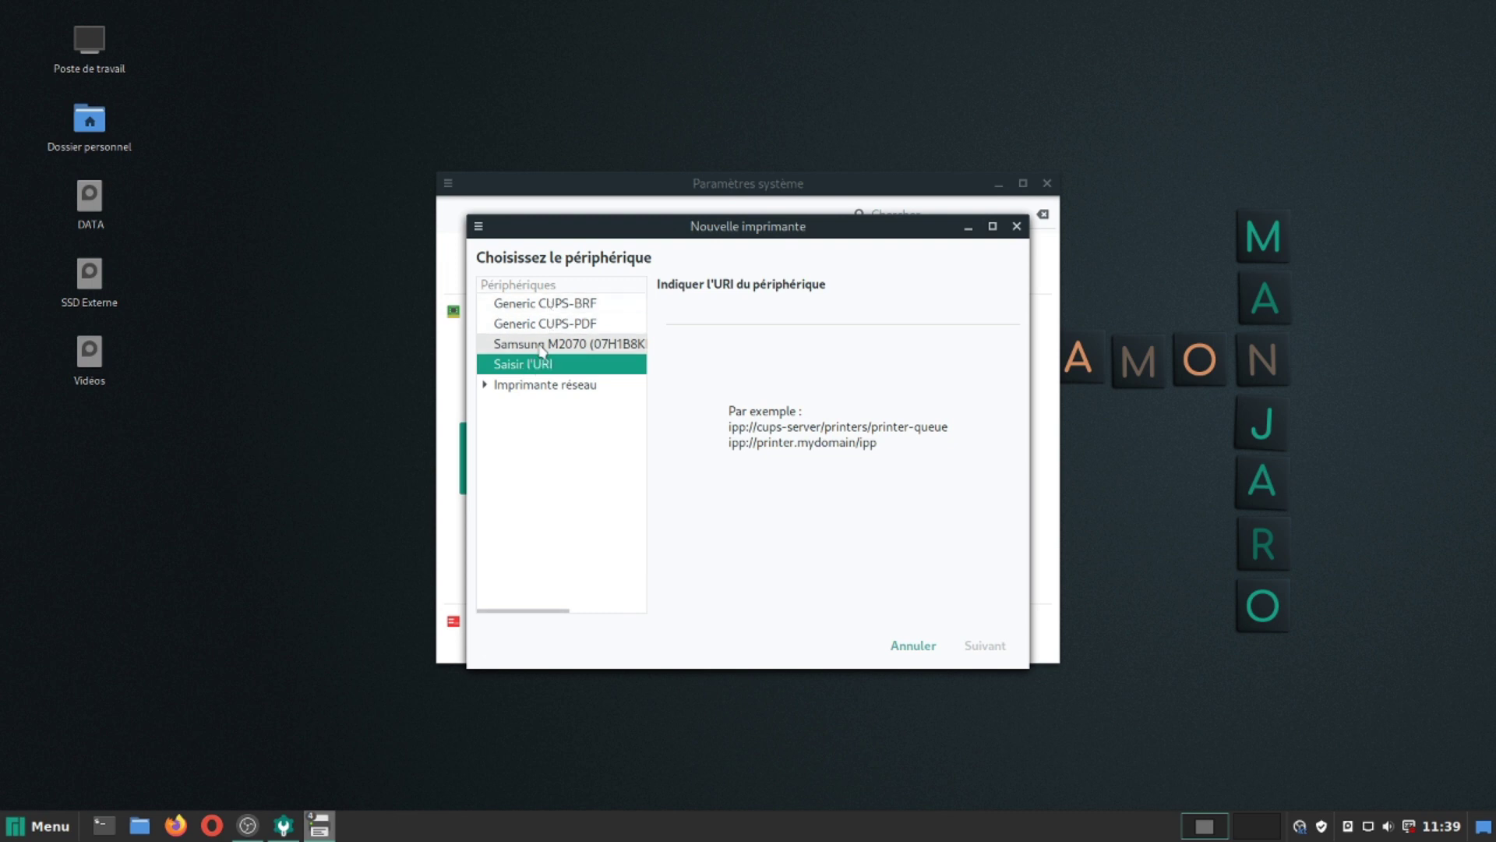
left_click(542, 348)
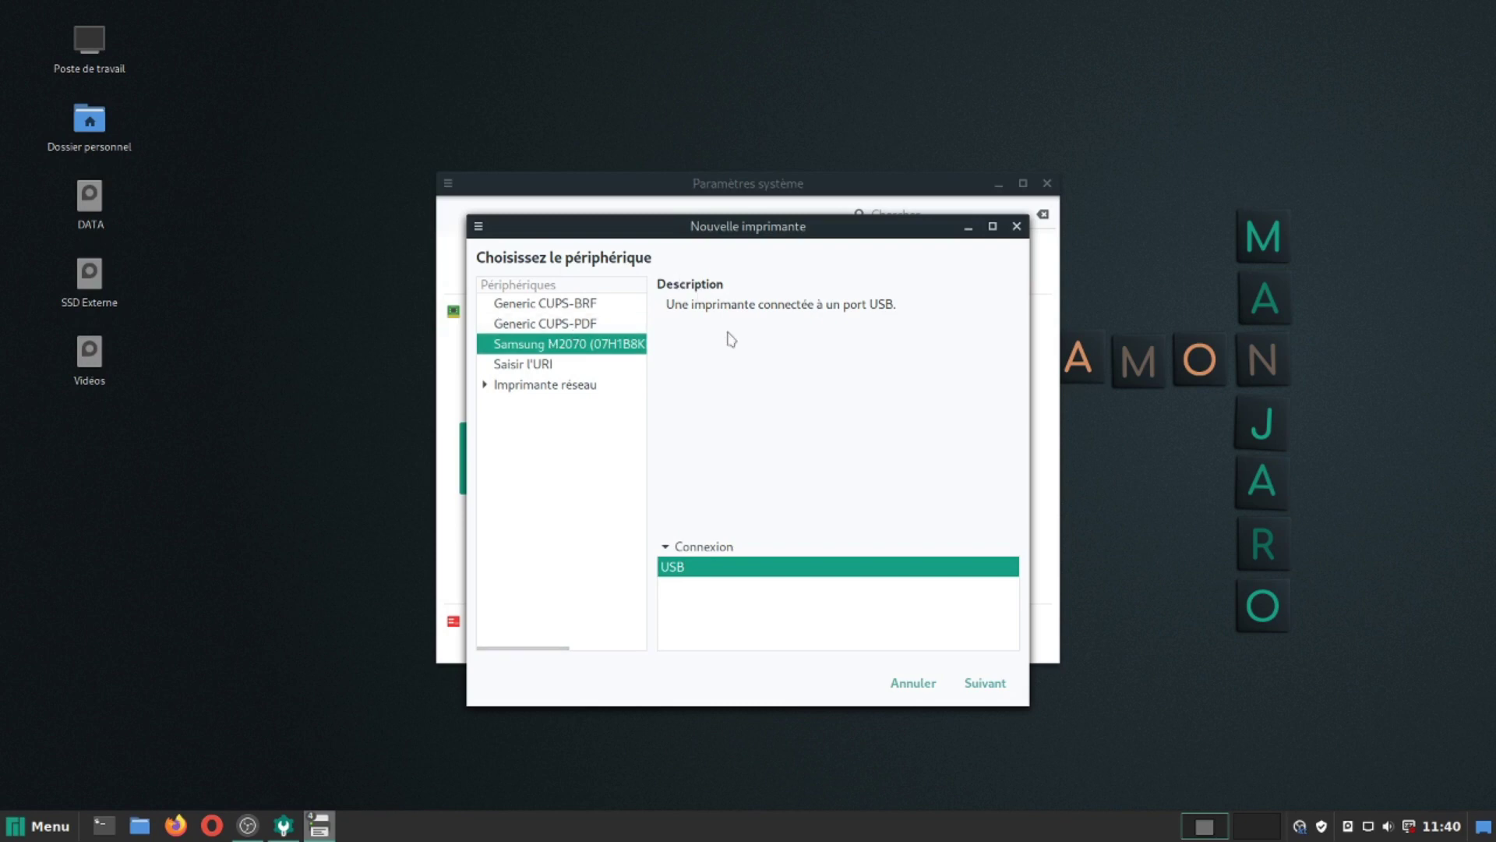
left_click(986, 683)
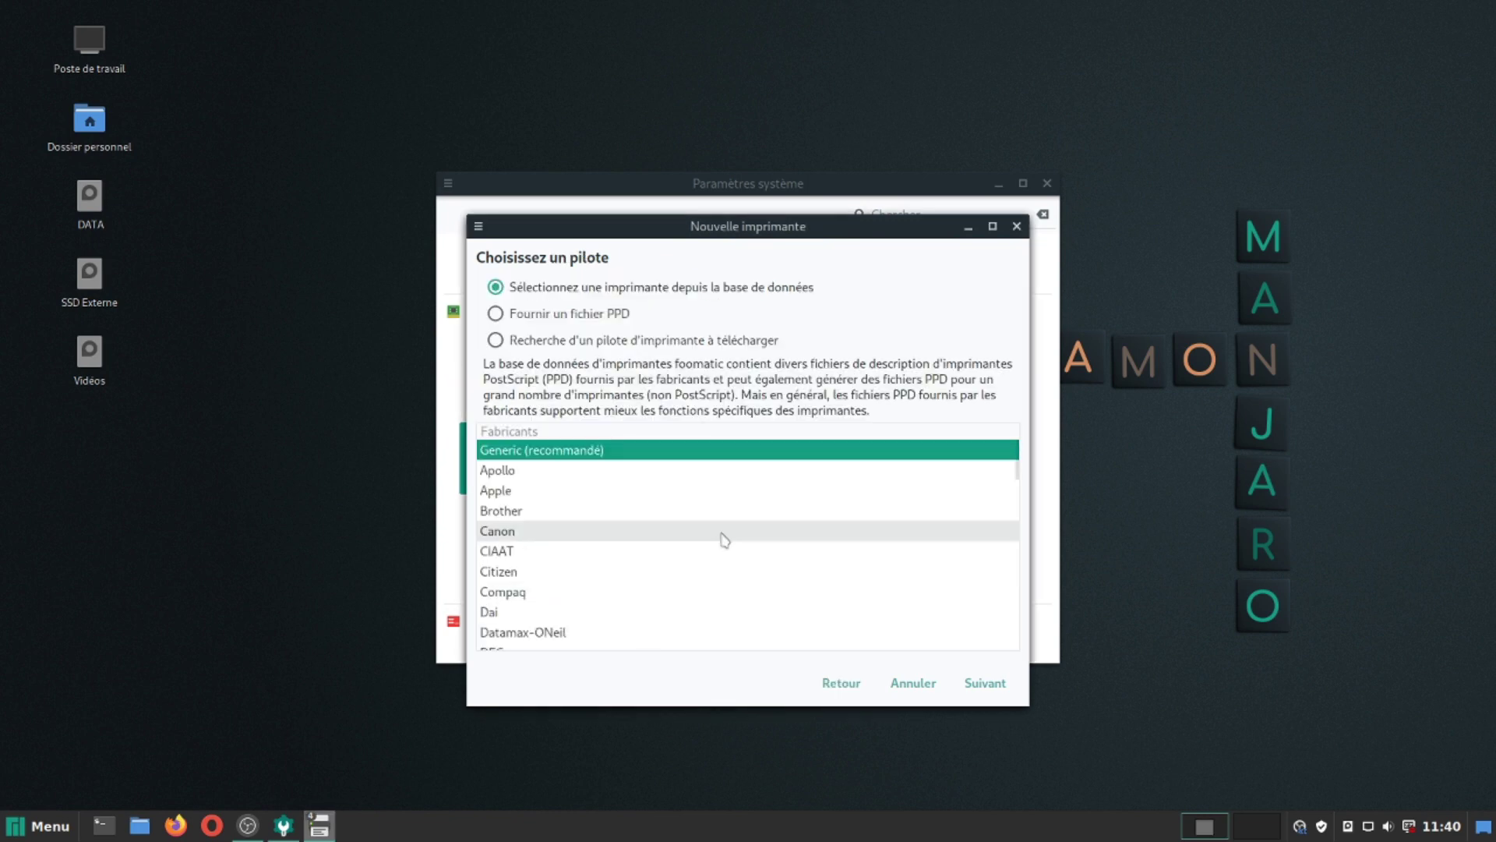
scroll(545, 541, "down", 10)
scroll(537, 540, "down", 1)
double_click(528, 531)
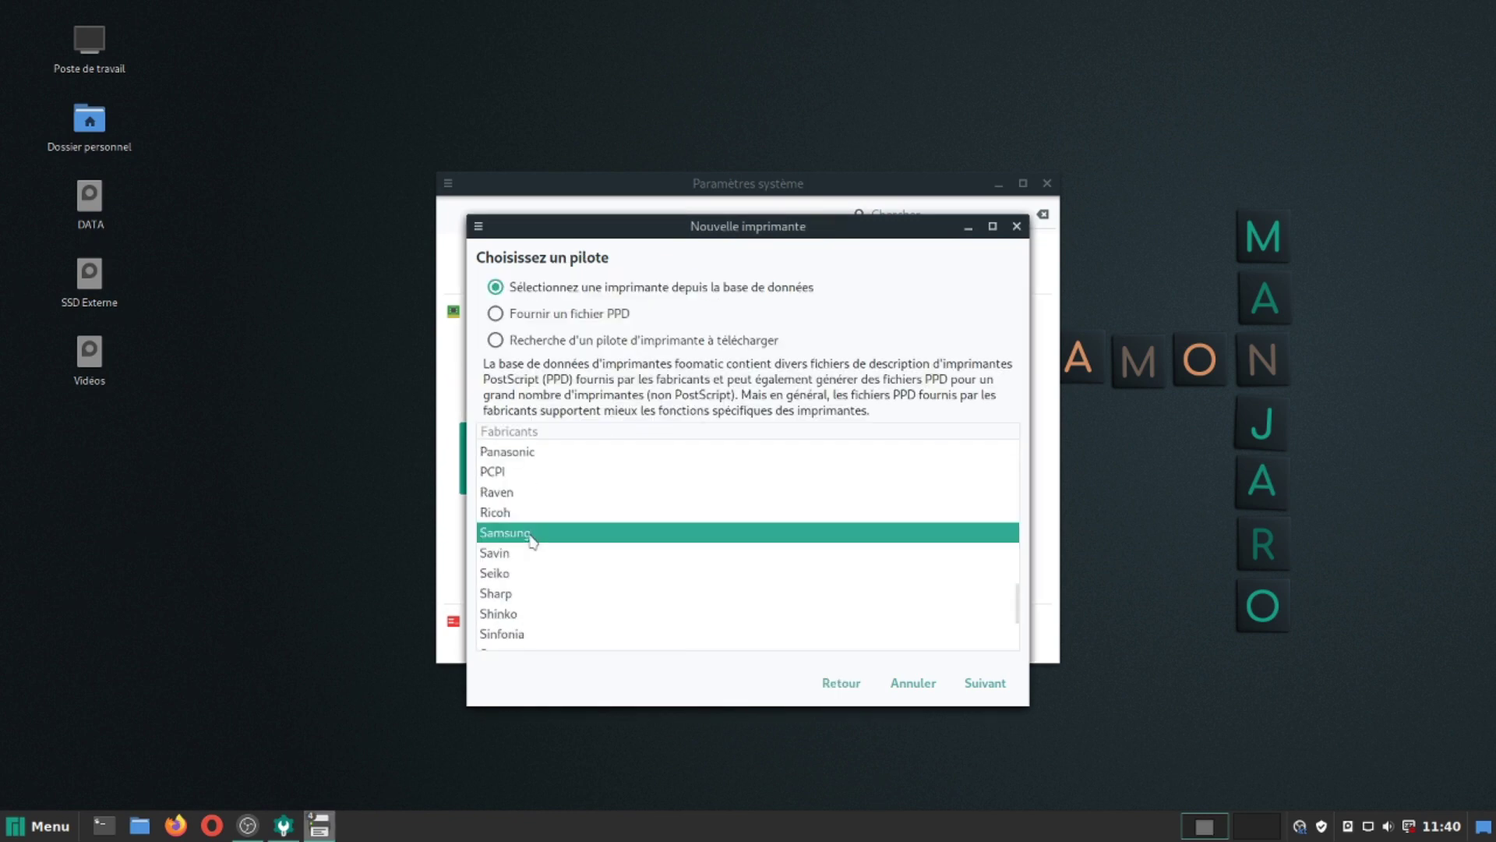
scroll(530, 533, "down", 1)
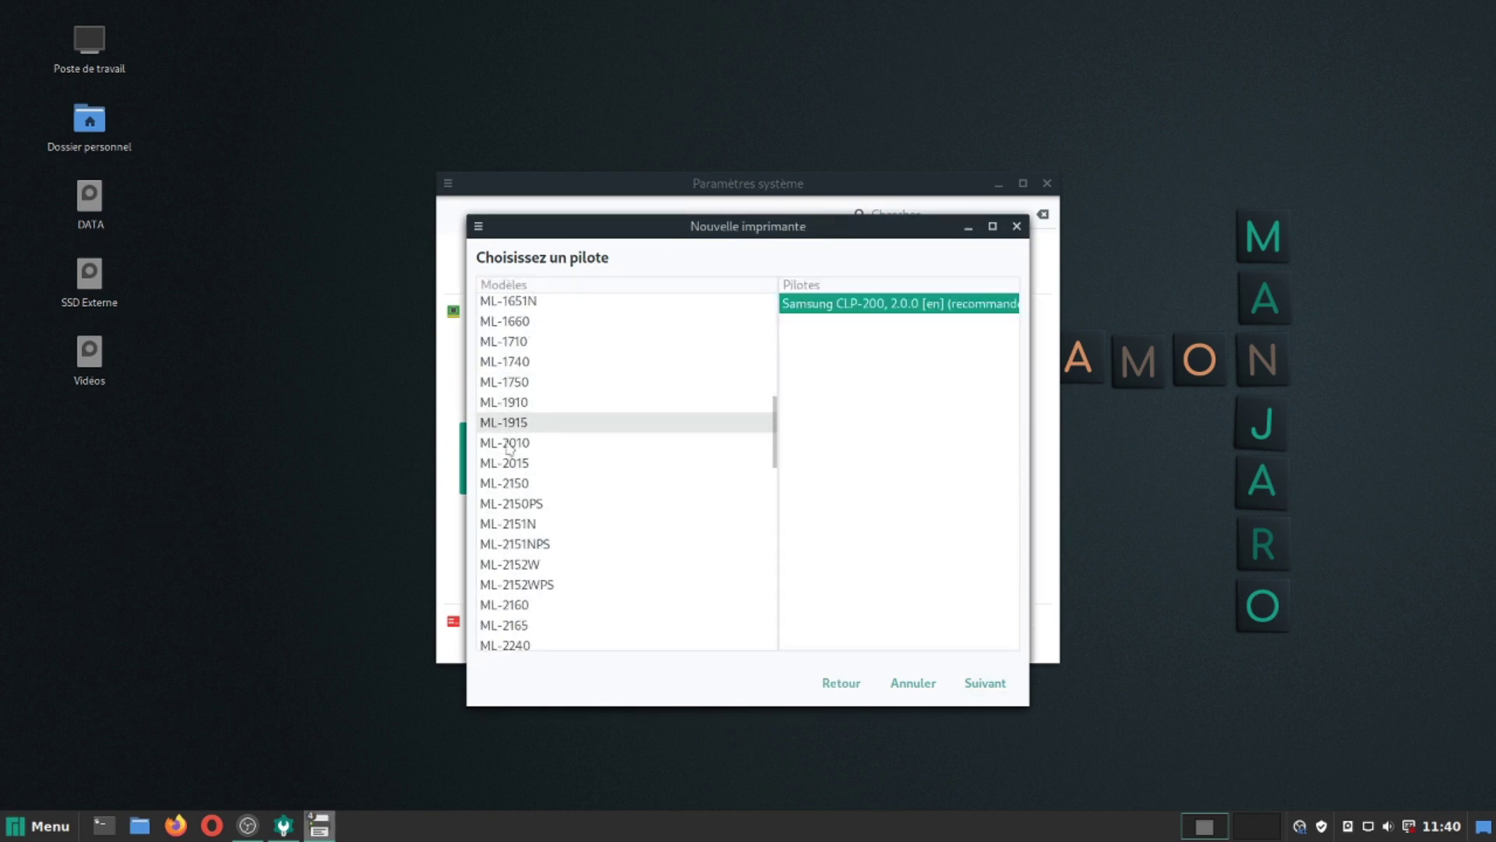
left_click(914, 682)
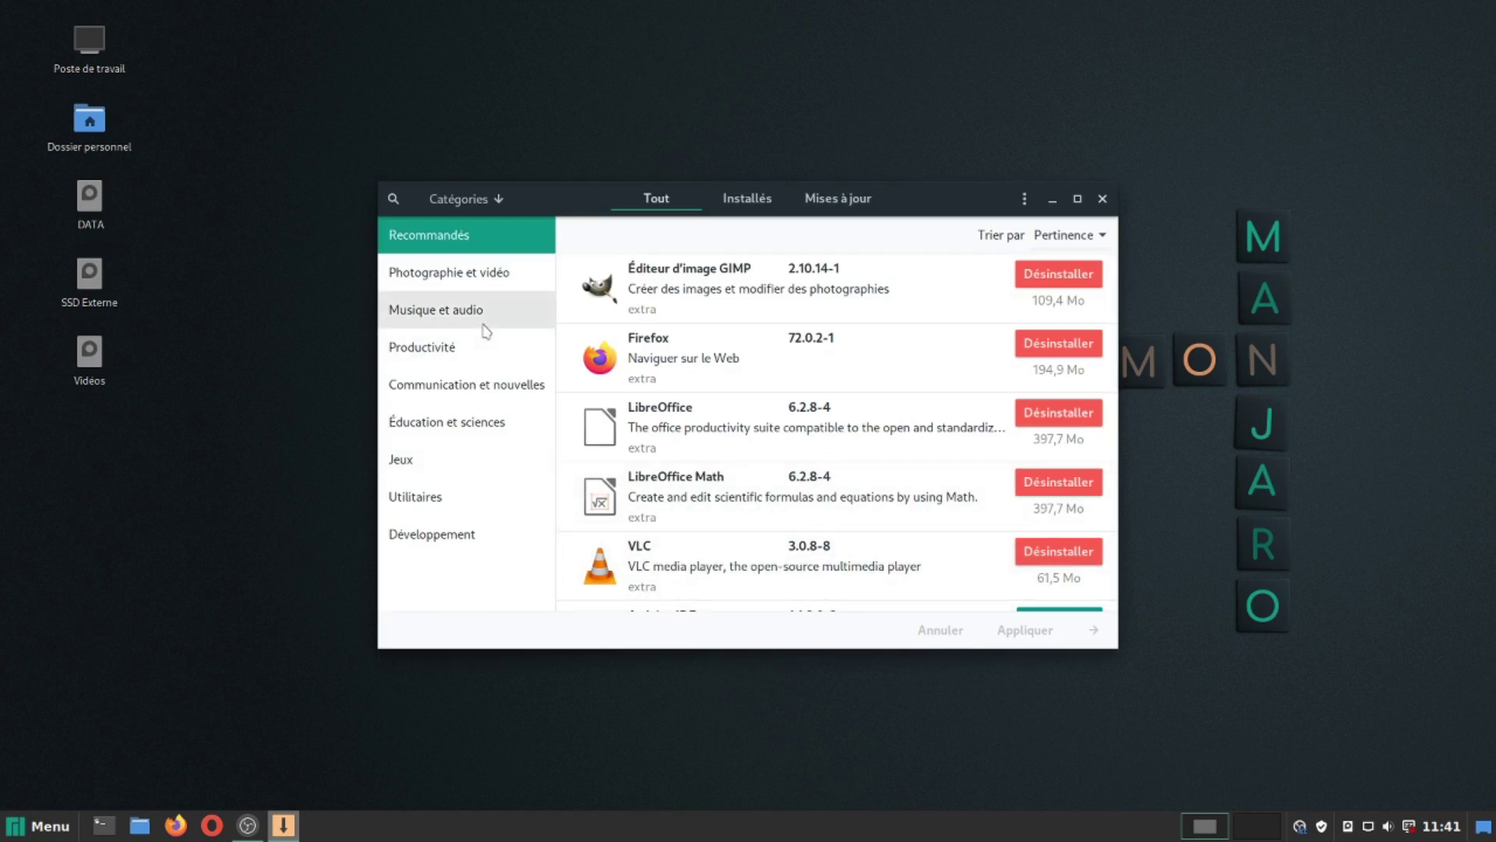
- Search for "samsung" in the software manager and look through the results for a printer driver
left_click(394, 200)
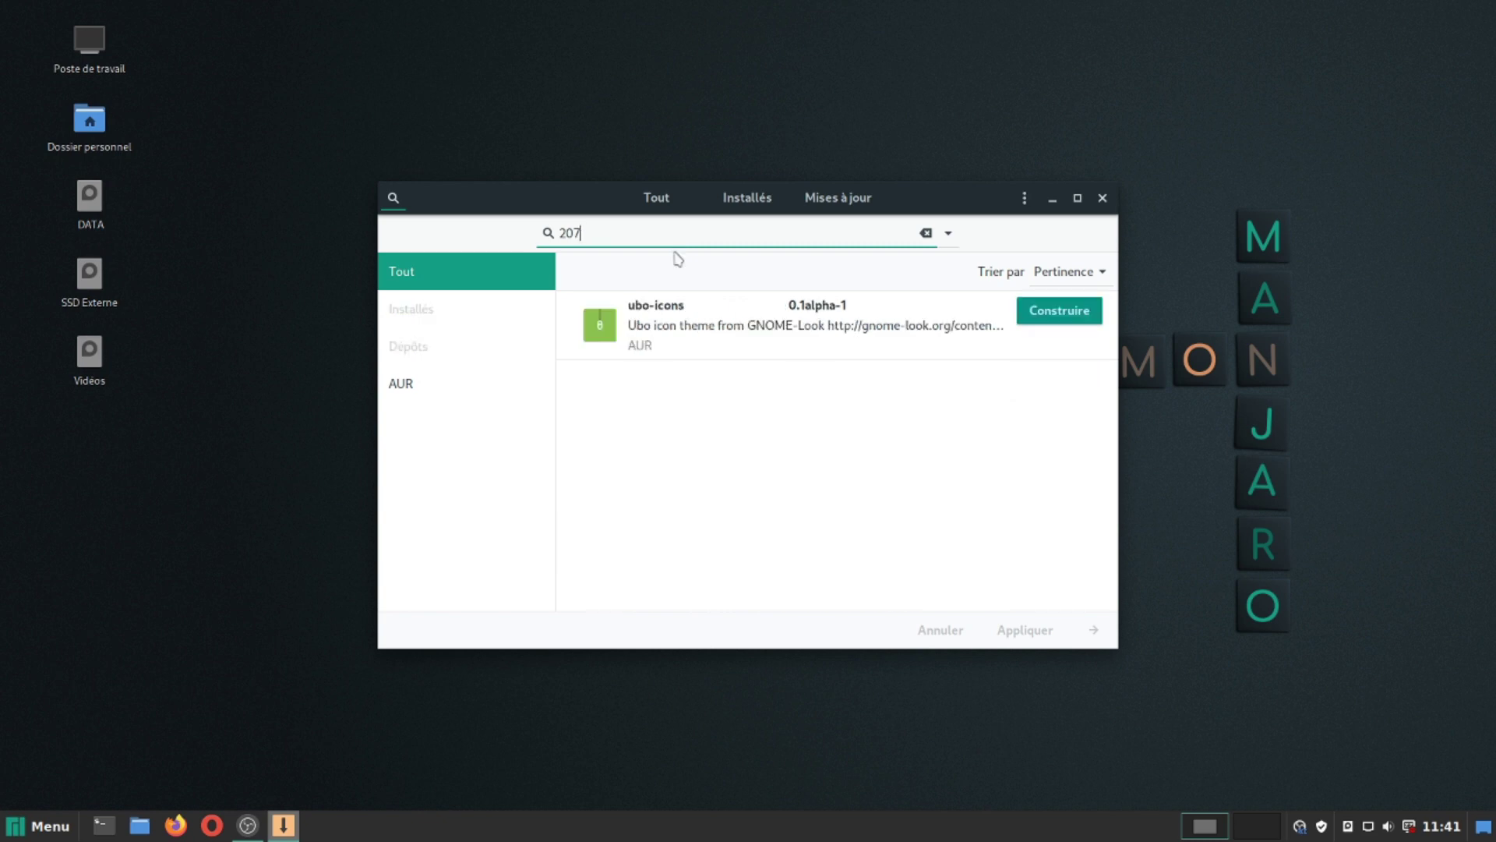
type("samls")
key("BackSpace")
key("BackSpace")
type("sung")
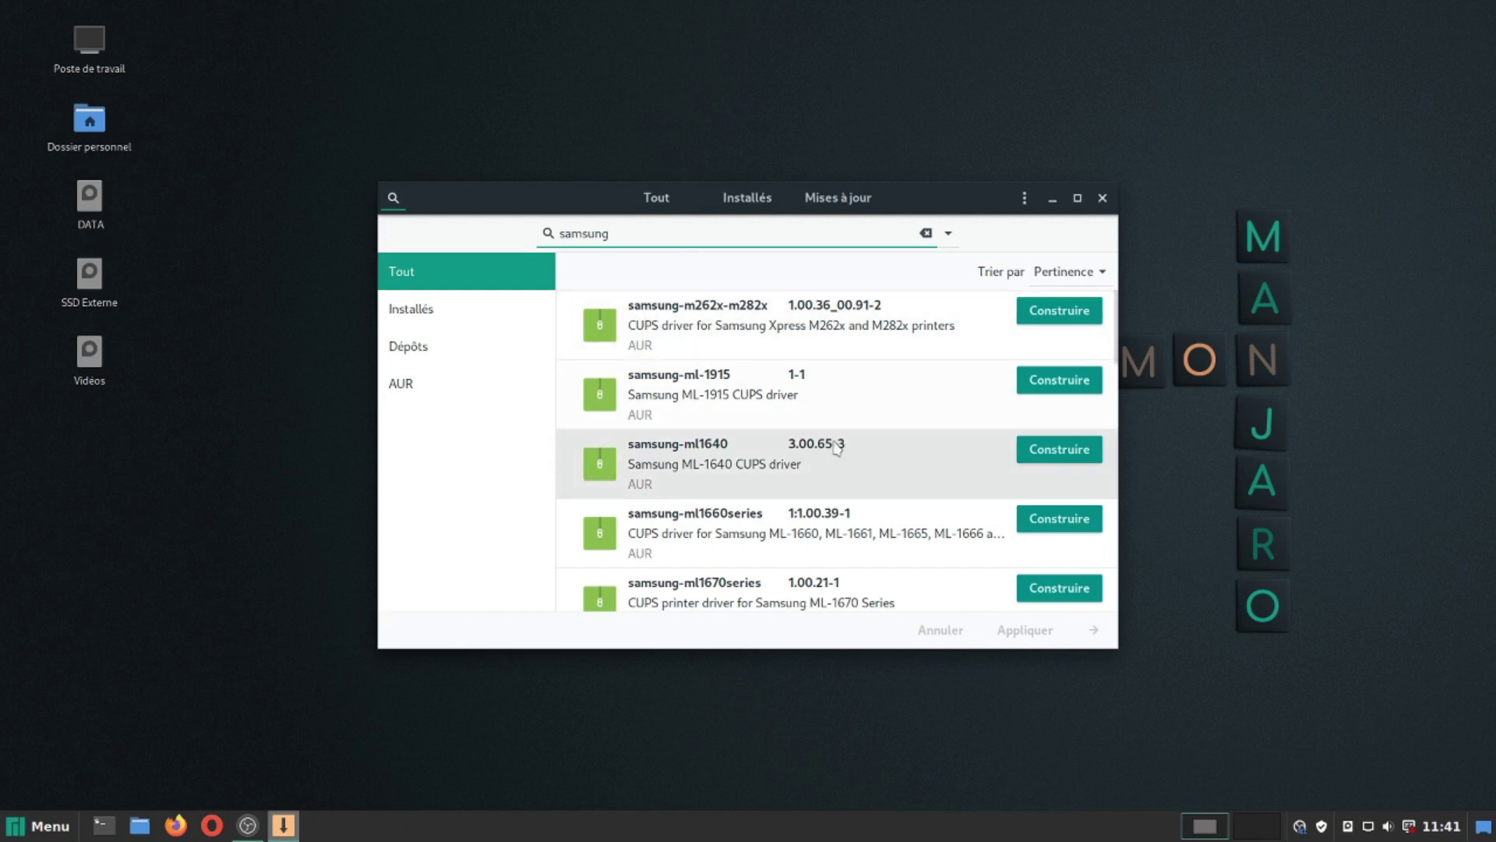
scroll(779, 468, "down", 10)
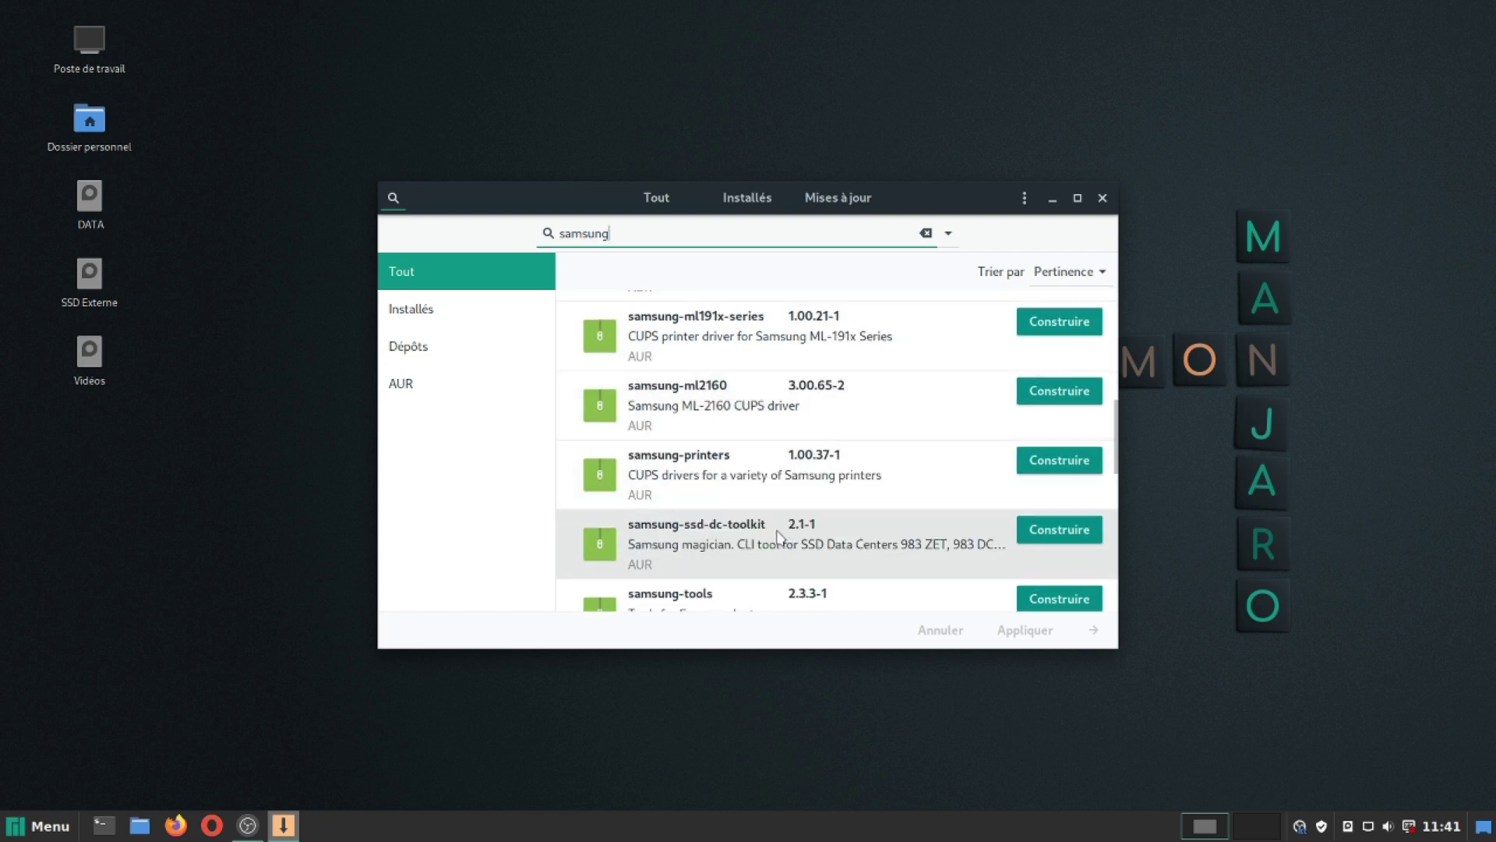
scroll(778, 536, "down", 3)
scroll(780, 535, "up", 8)
scroll(781, 533, "up", 4)
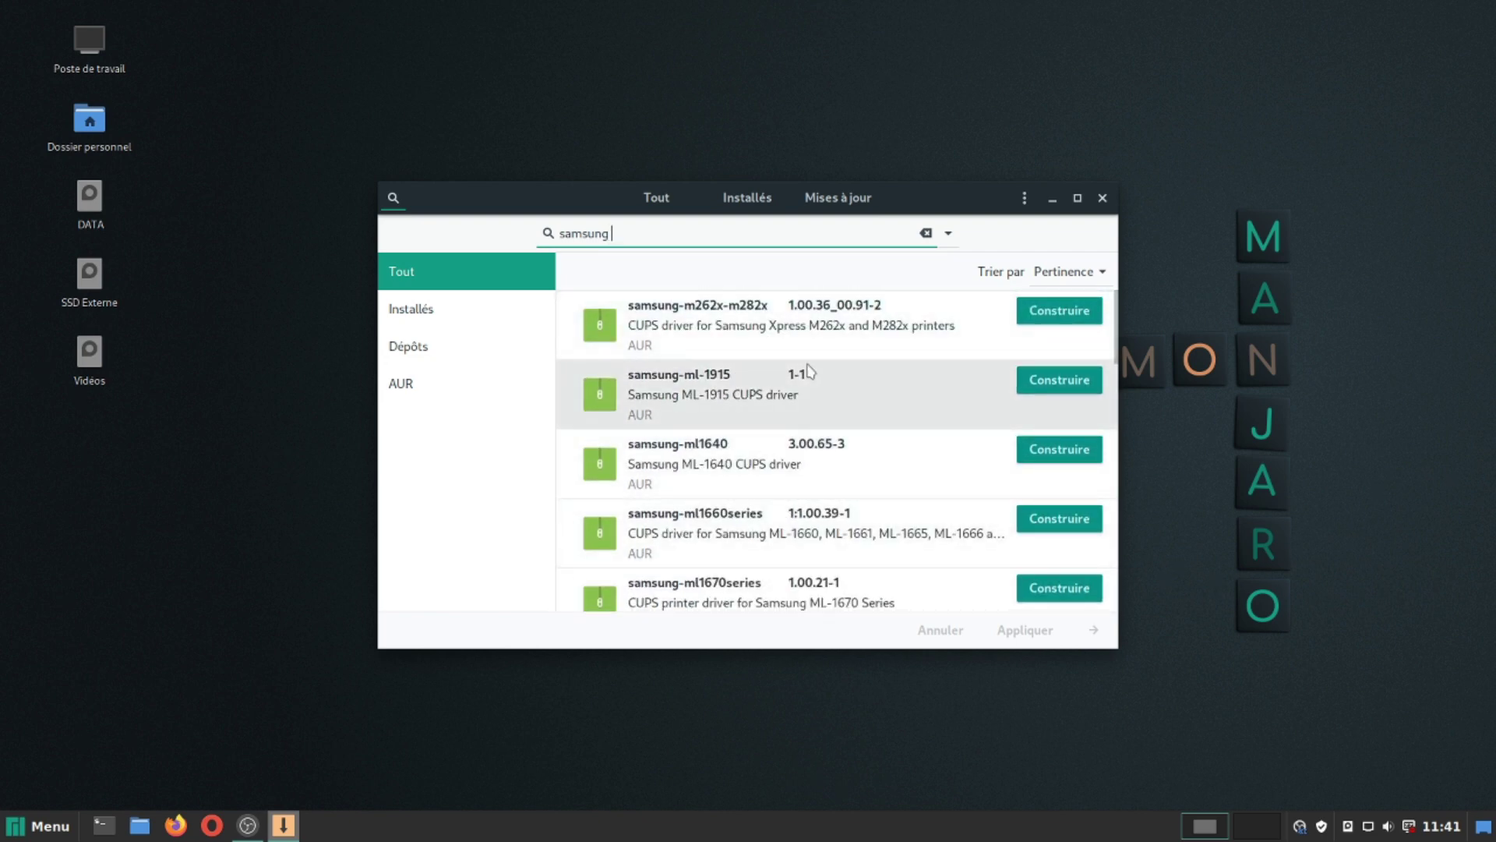
- Narrow the package search to "samsung ml" and look through the listed printer drivers
scroll(779, 501, "down", 6)
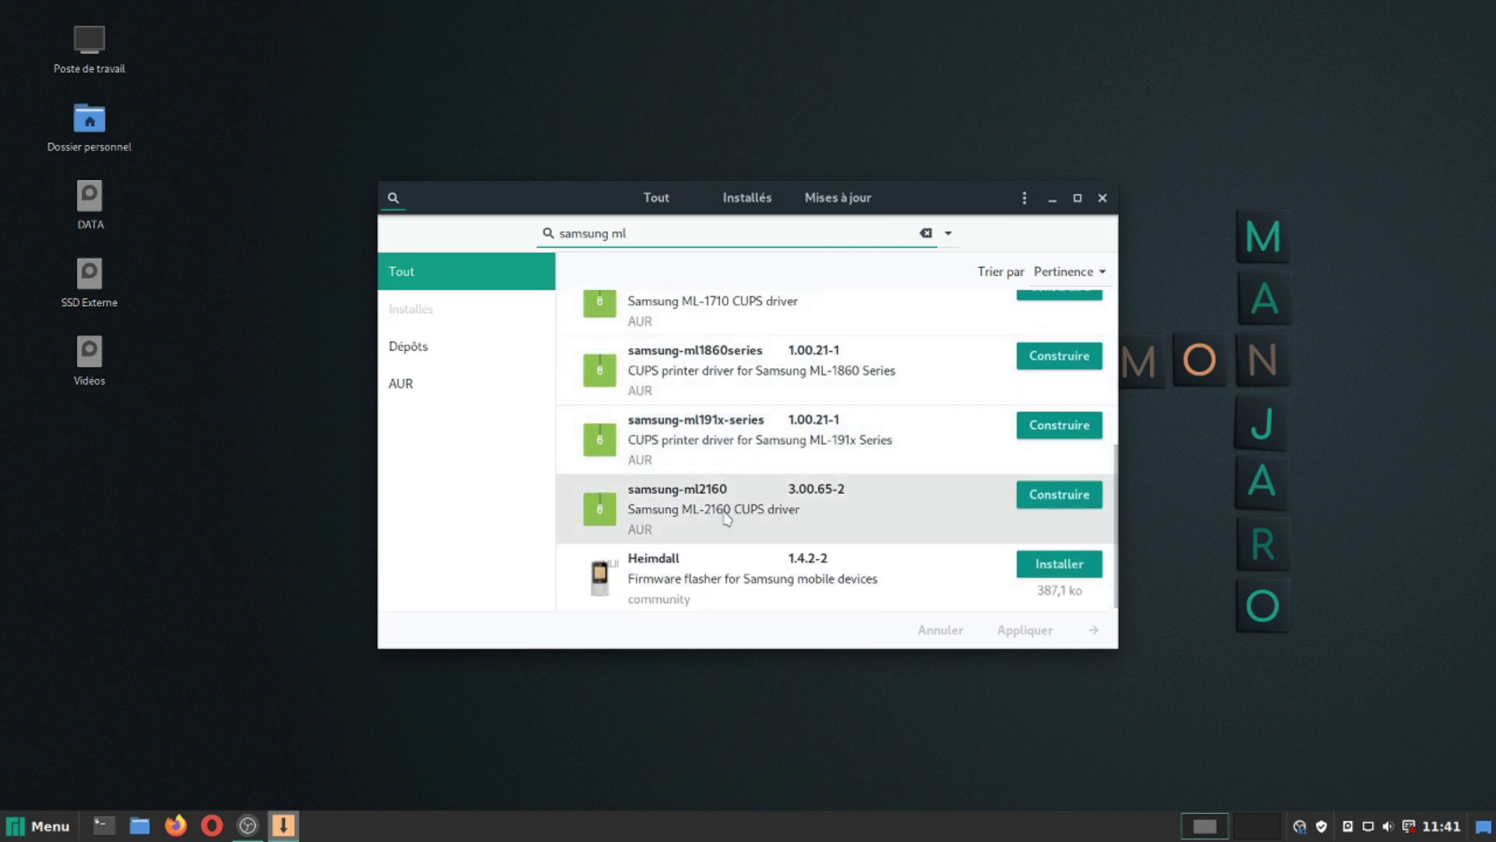
scroll(767, 556, "up", 3)
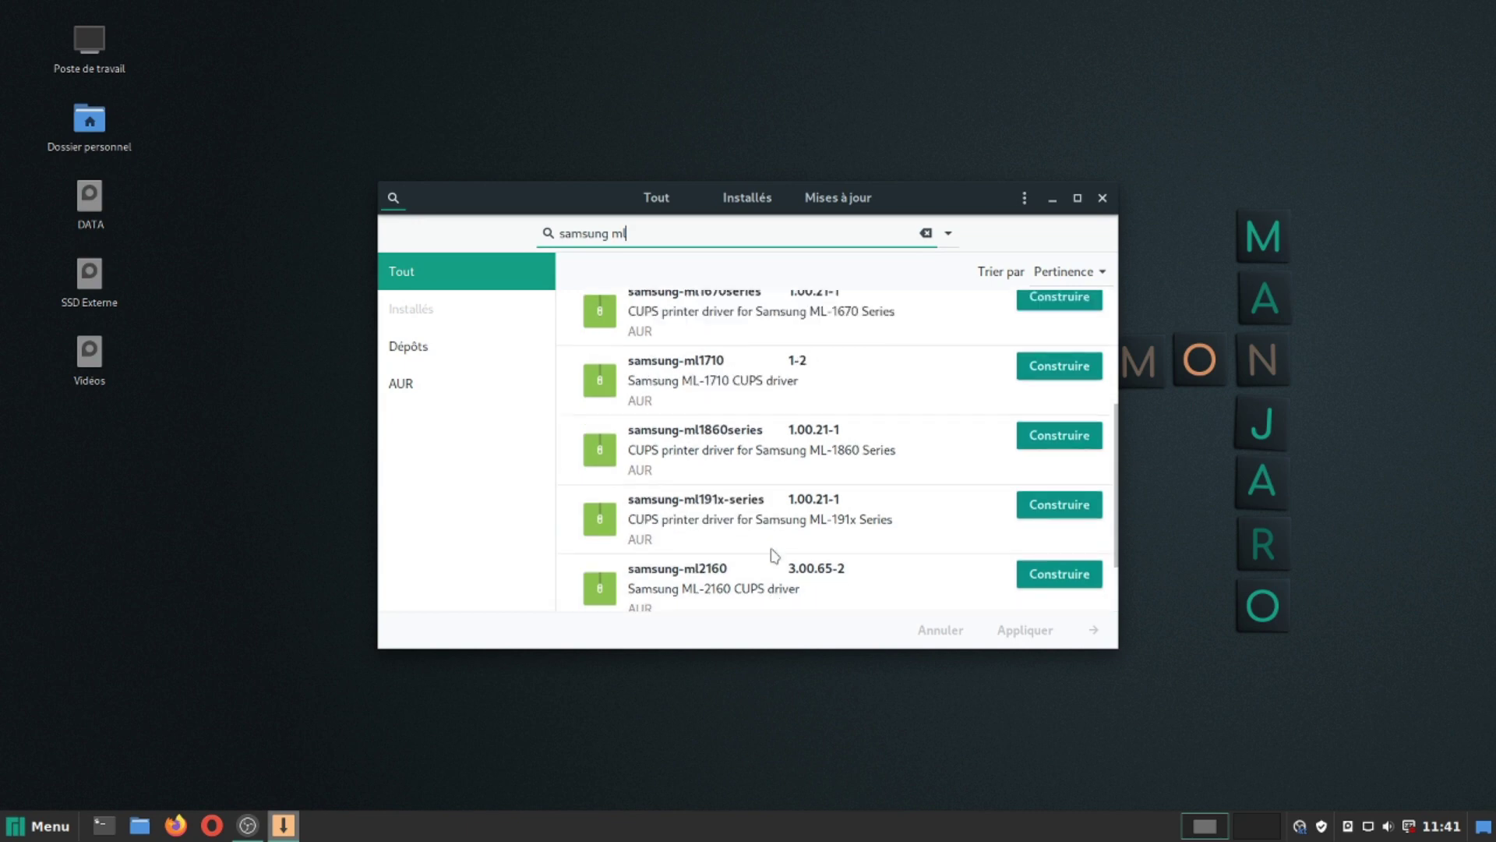
scroll(768, 555, "up", 2)
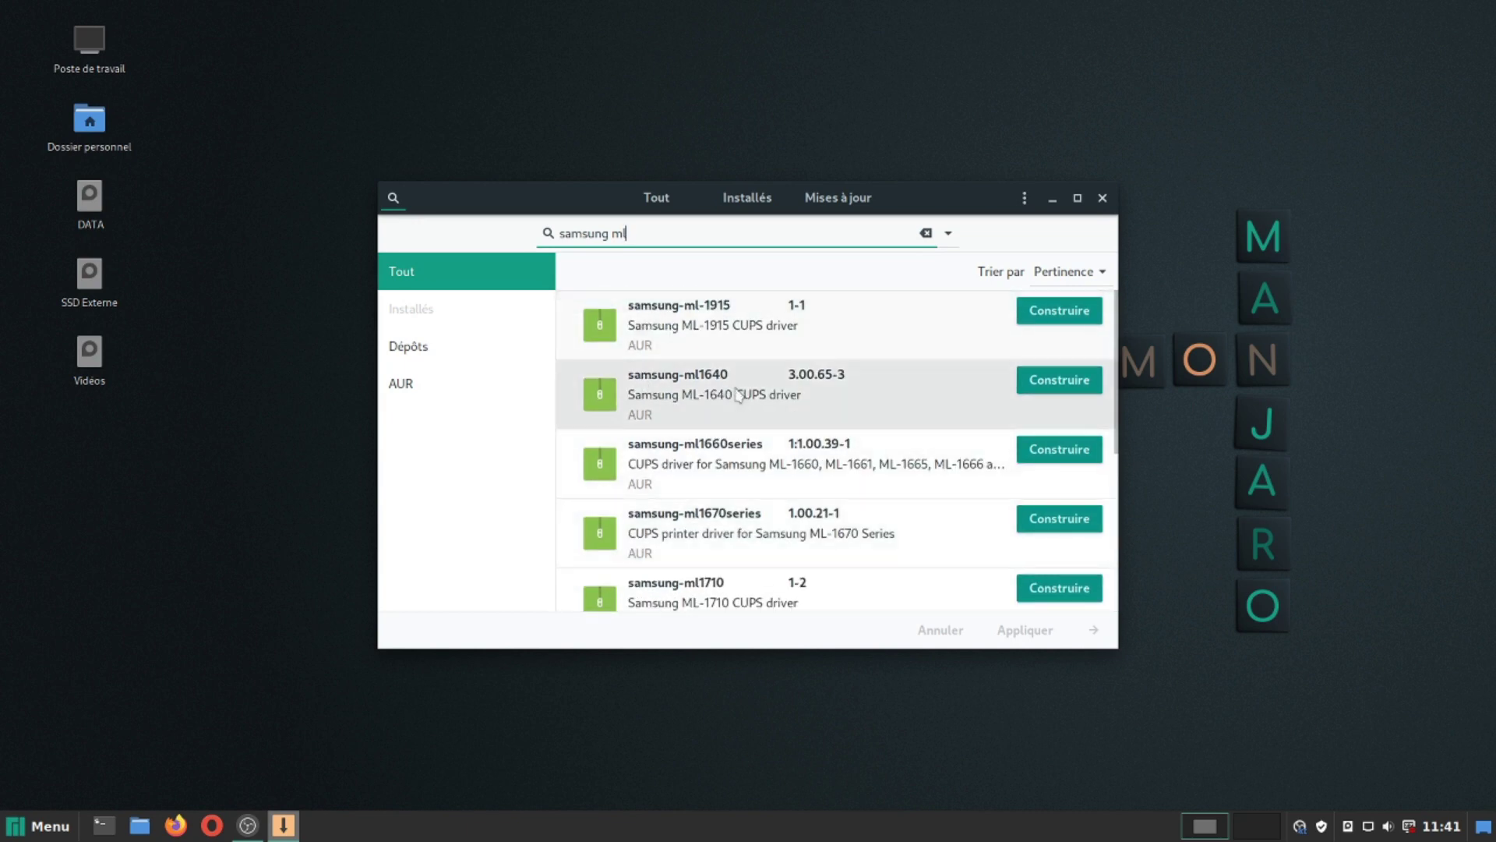
- Search the packages for "samsung printer" and look through the results for the Samsung unified driver packages
left_click_drag(612, 234, 678, 236)
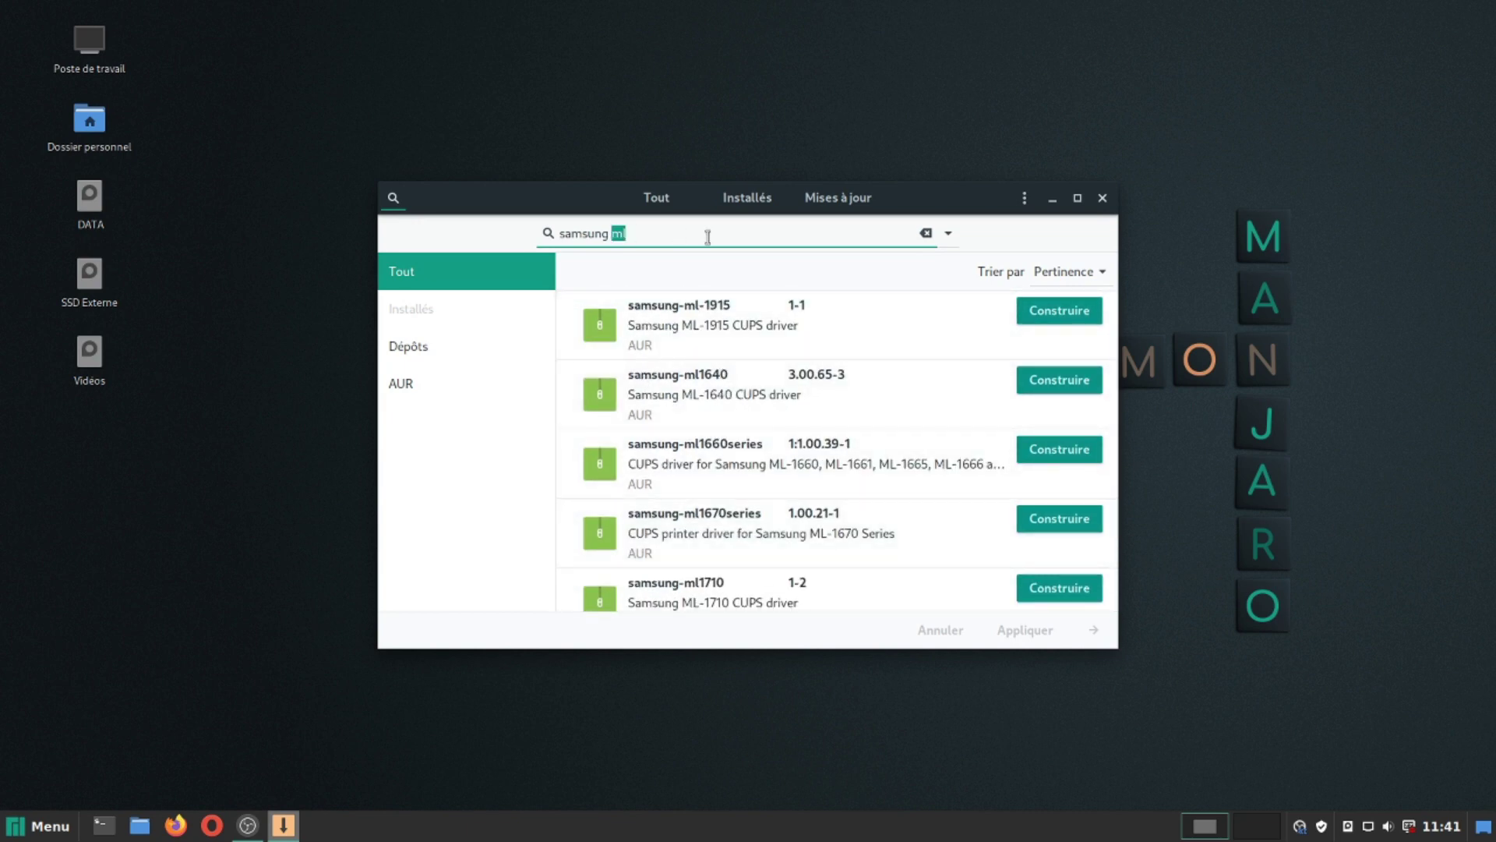
type("printer")
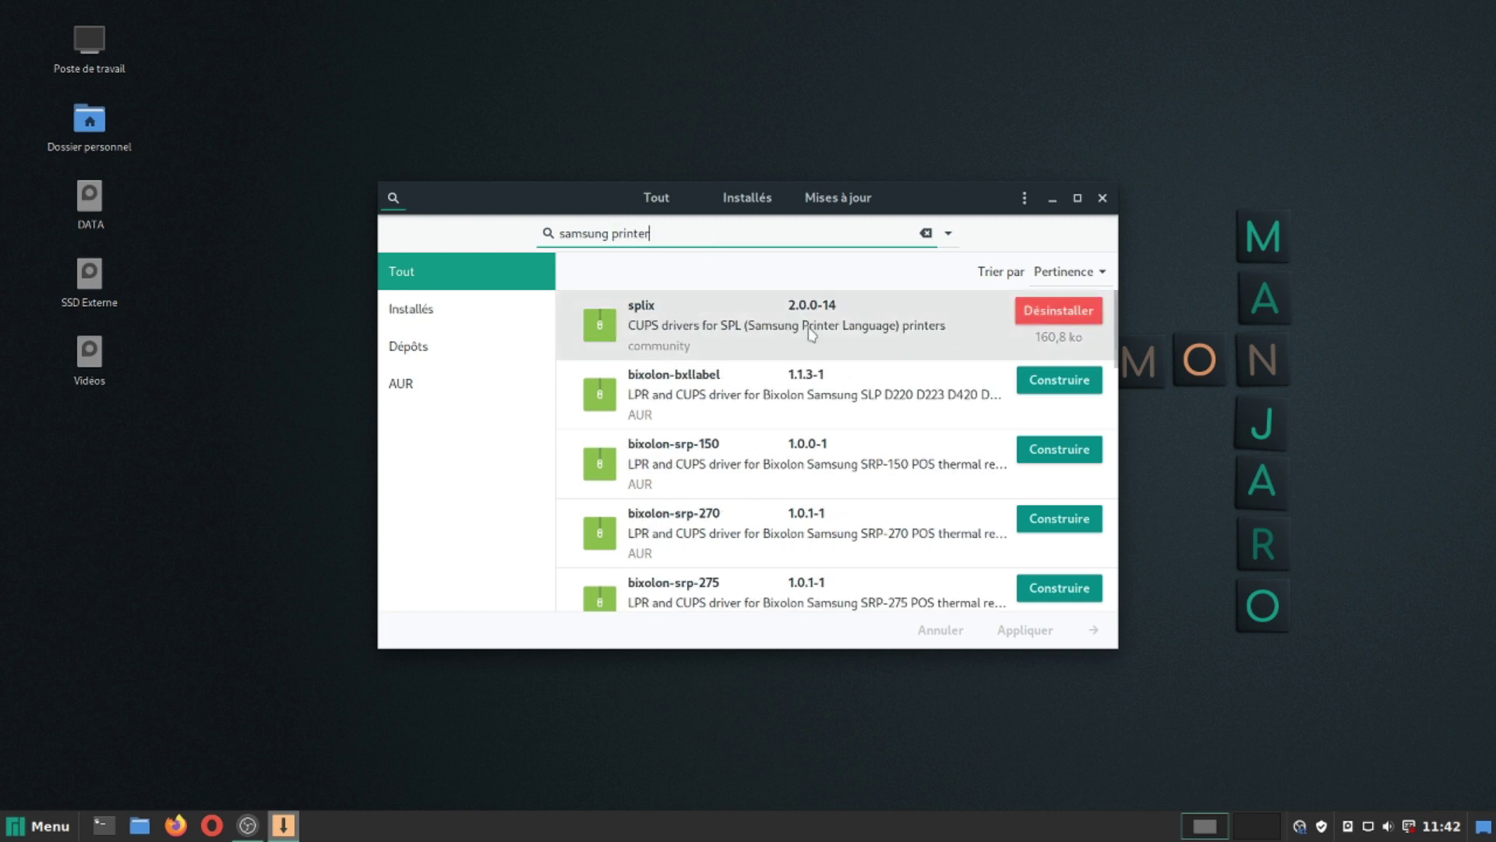
scroll(881, 526, "down", 5)
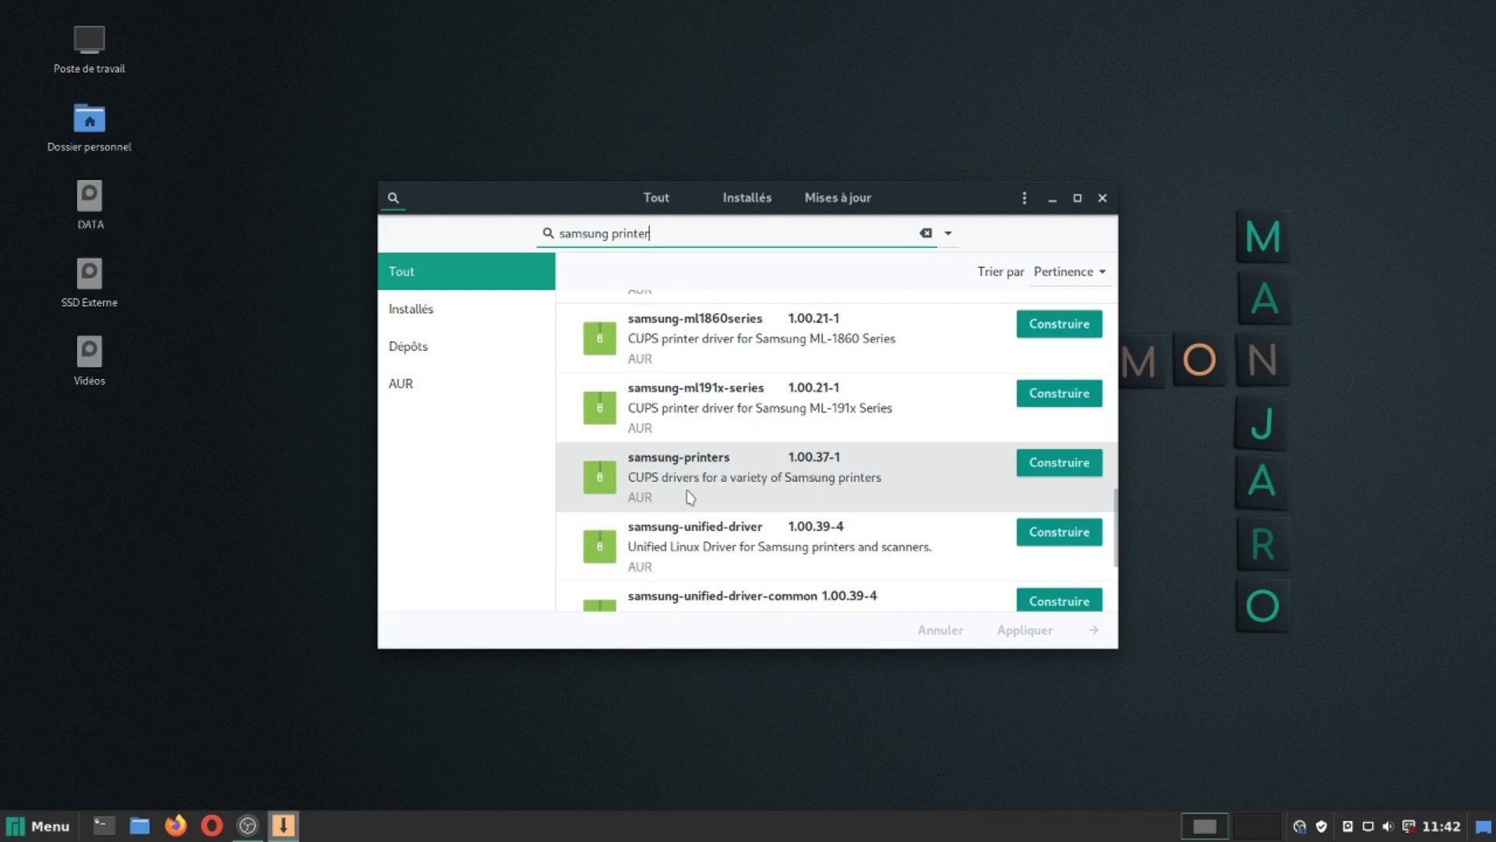
scroll(698, 491, "down", 1)
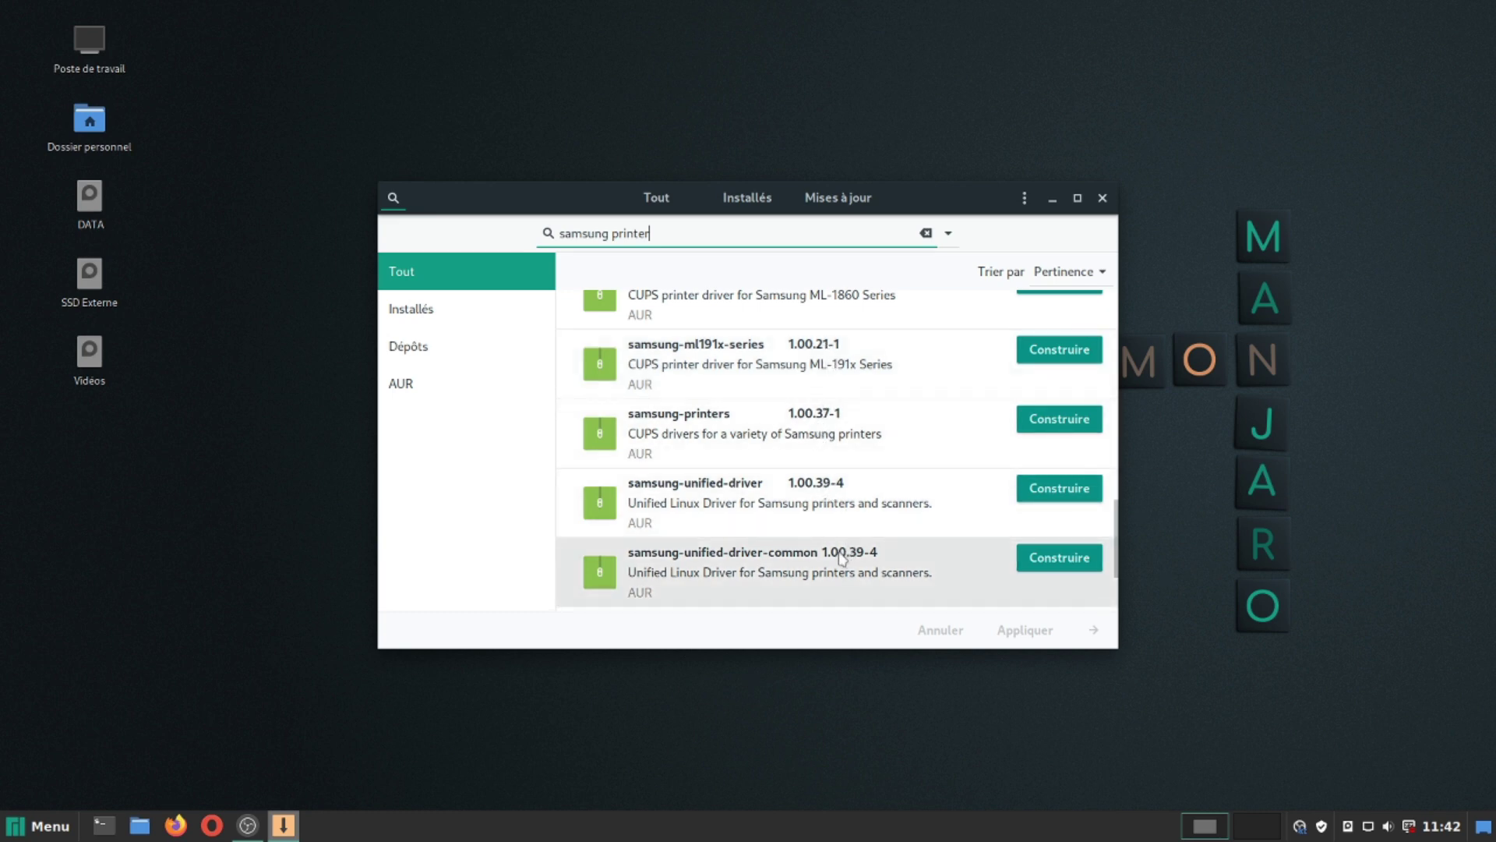
scroll(694, 502, "down", 2)
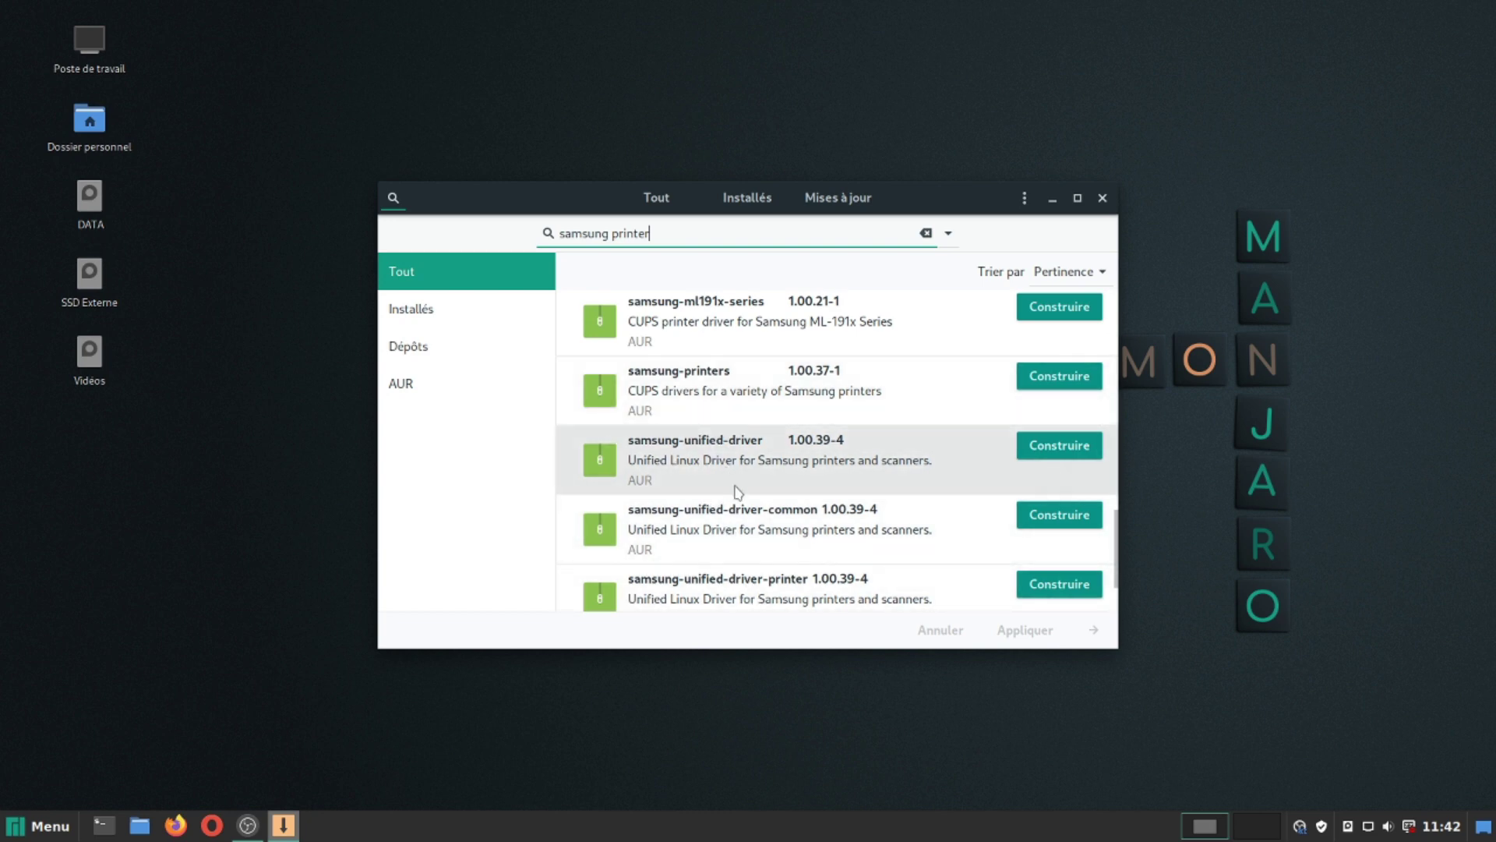
scroll(709, 419, "down", 1)
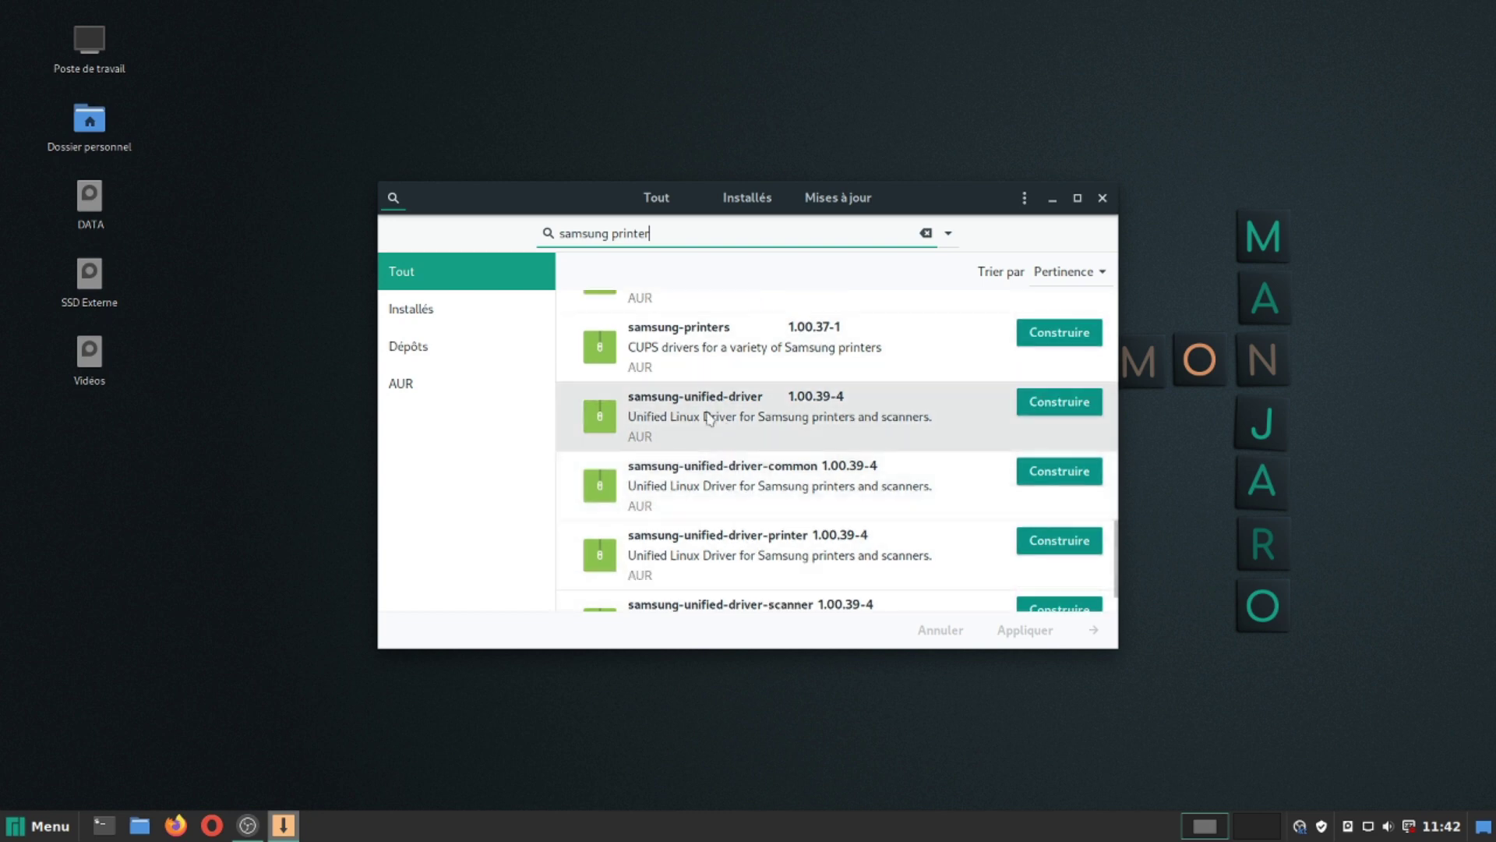
- Review the details of the samsung-unified-driver and samsung-unified-driver-printer packages, returning to the results list
left_click(845, 410)
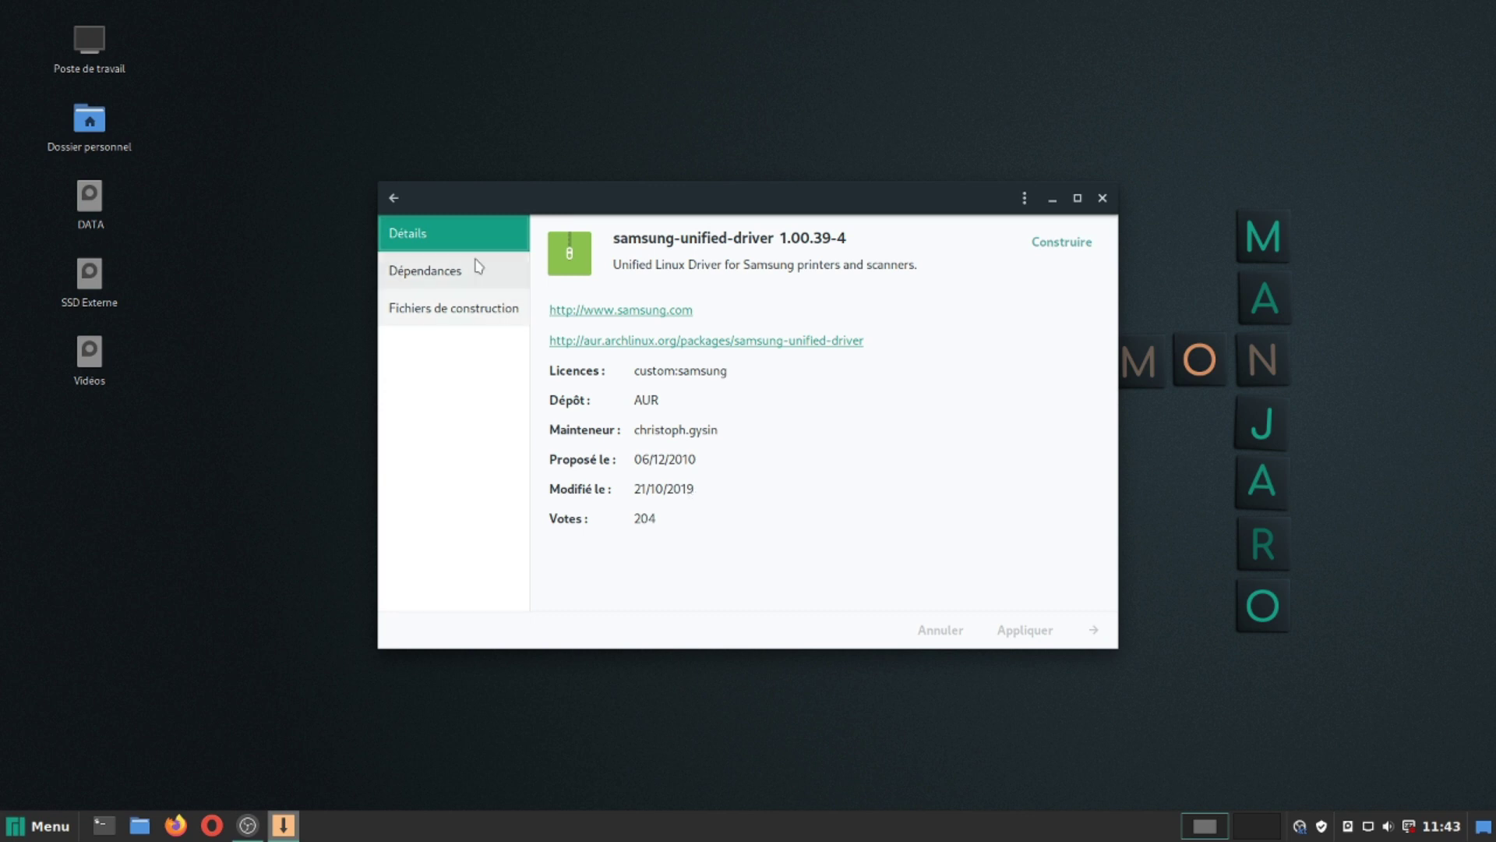
left_click(393, 198)
left_click(782, 554)
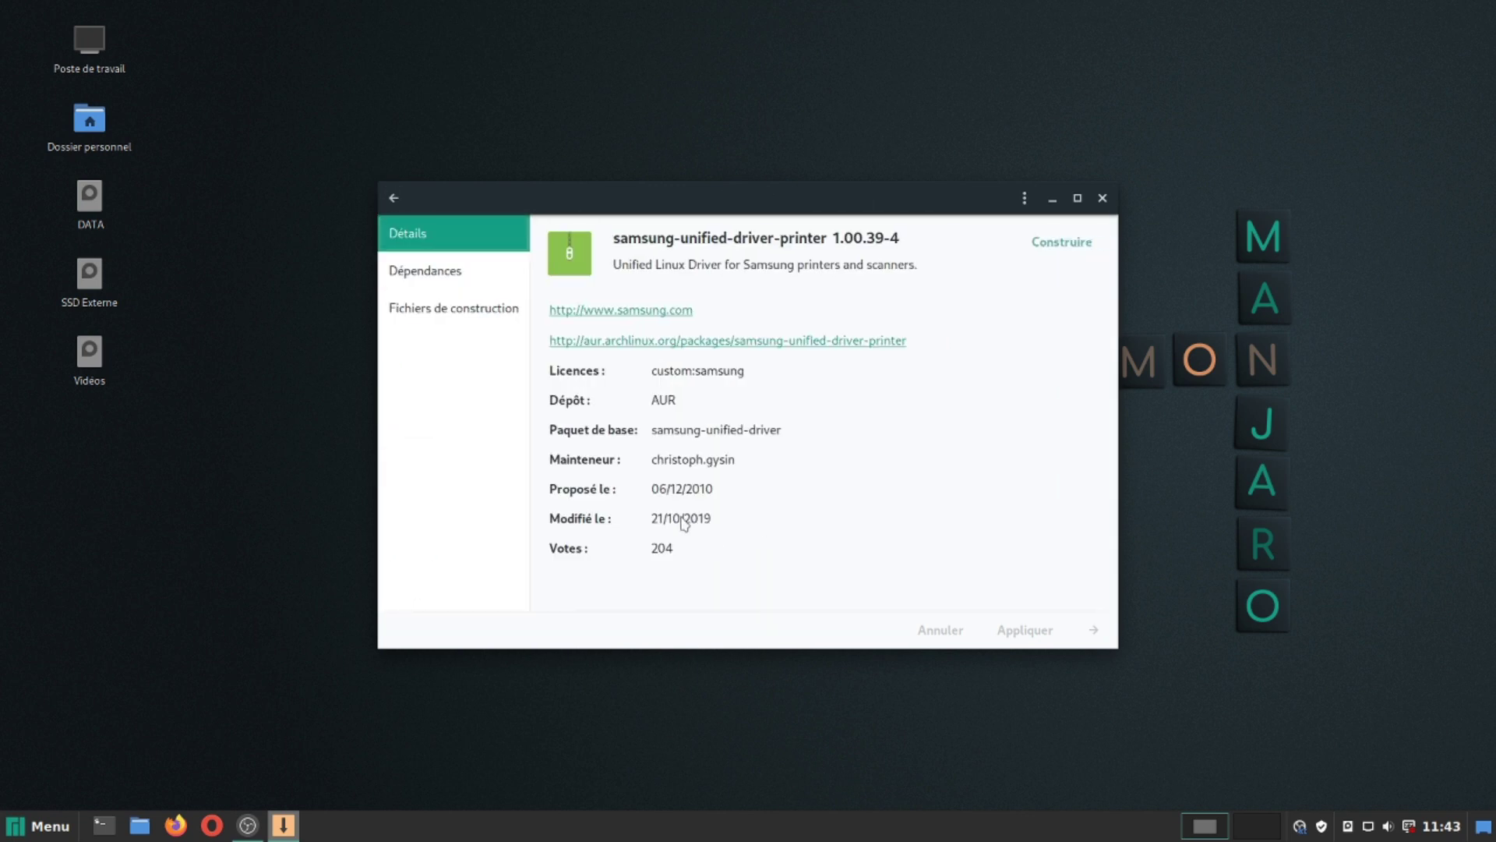
left_click(395, 199)
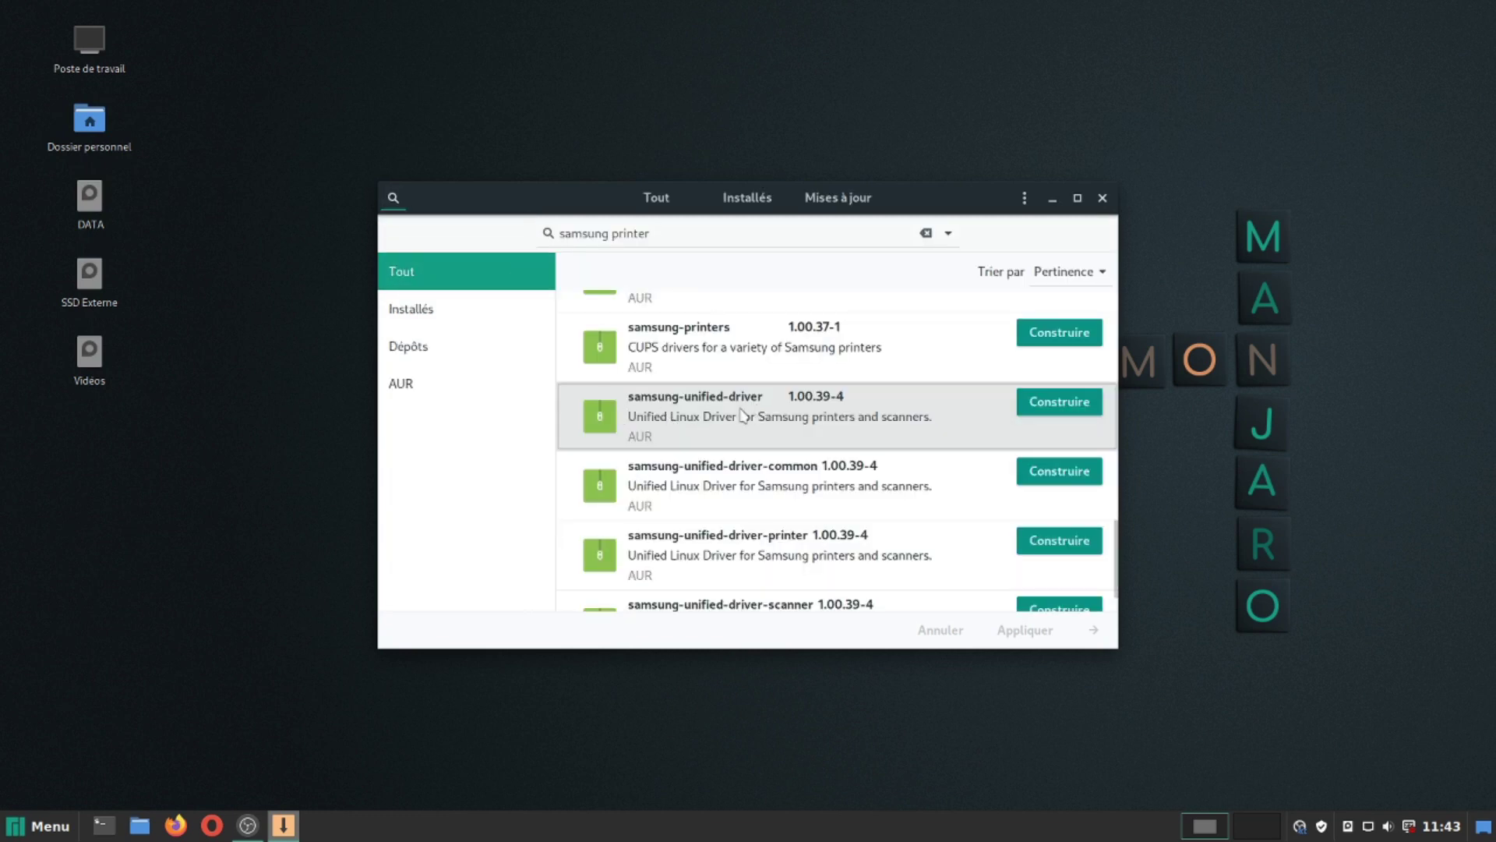
- Build and install samsung-unified-driver with its dependencies from the AUR, authenticate with the account password, and close the software manager
left_click(1058, 406)
left_click(1026, 631)
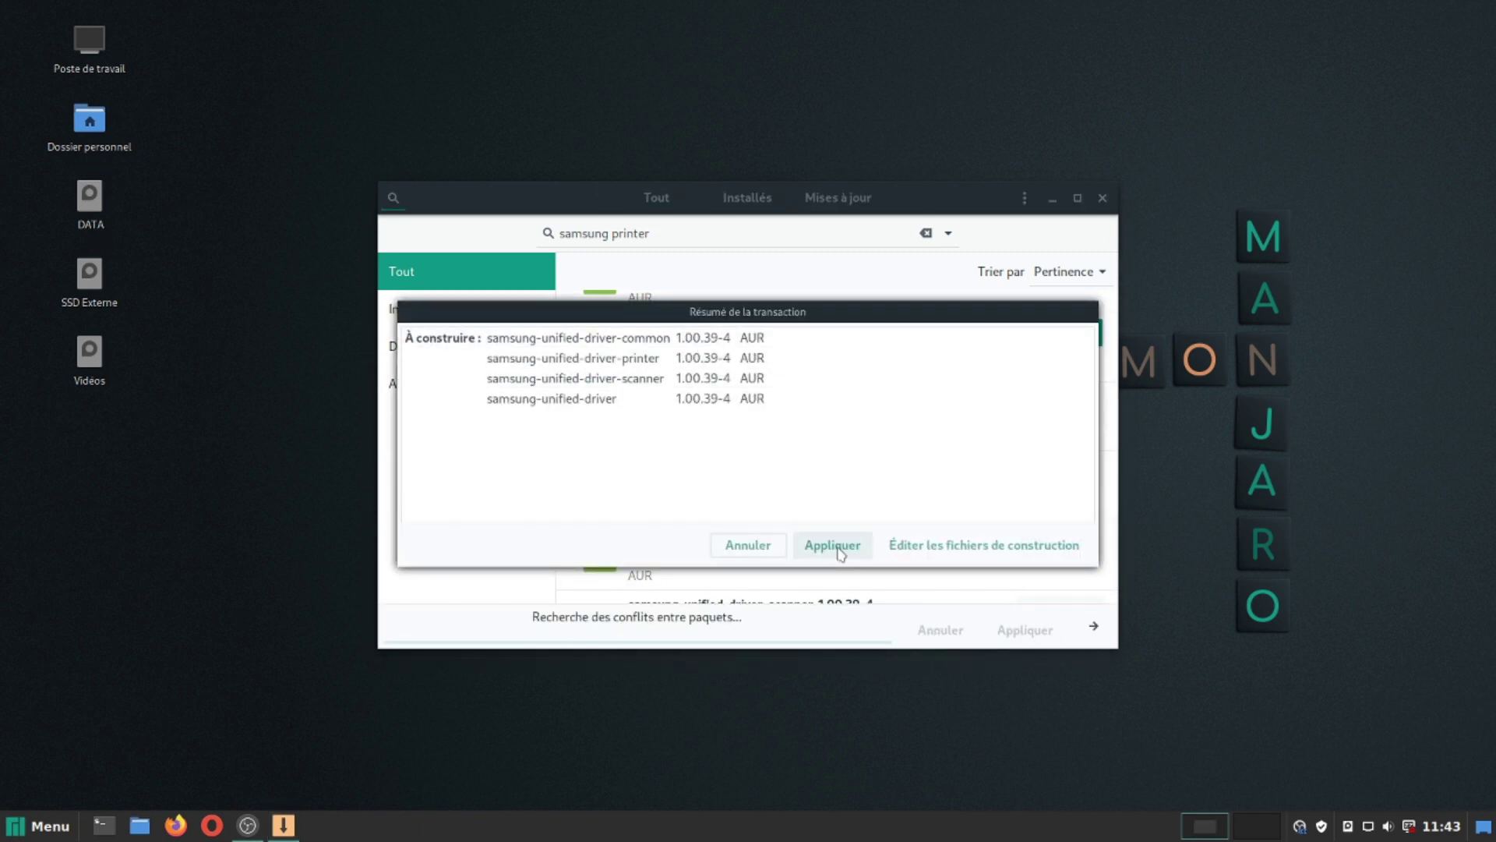
left_click(836, 543)
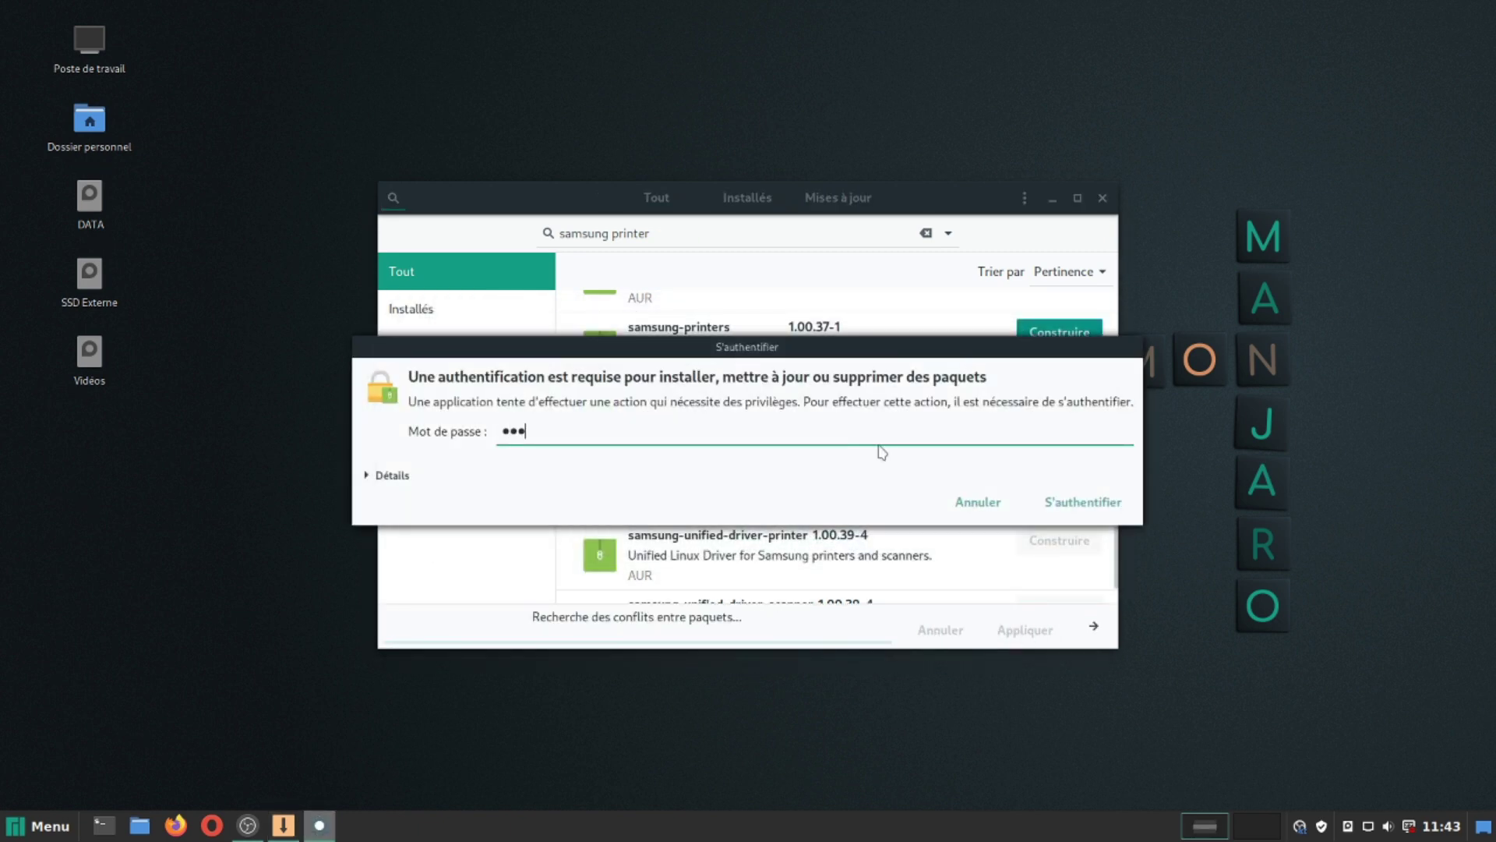
key("Return")
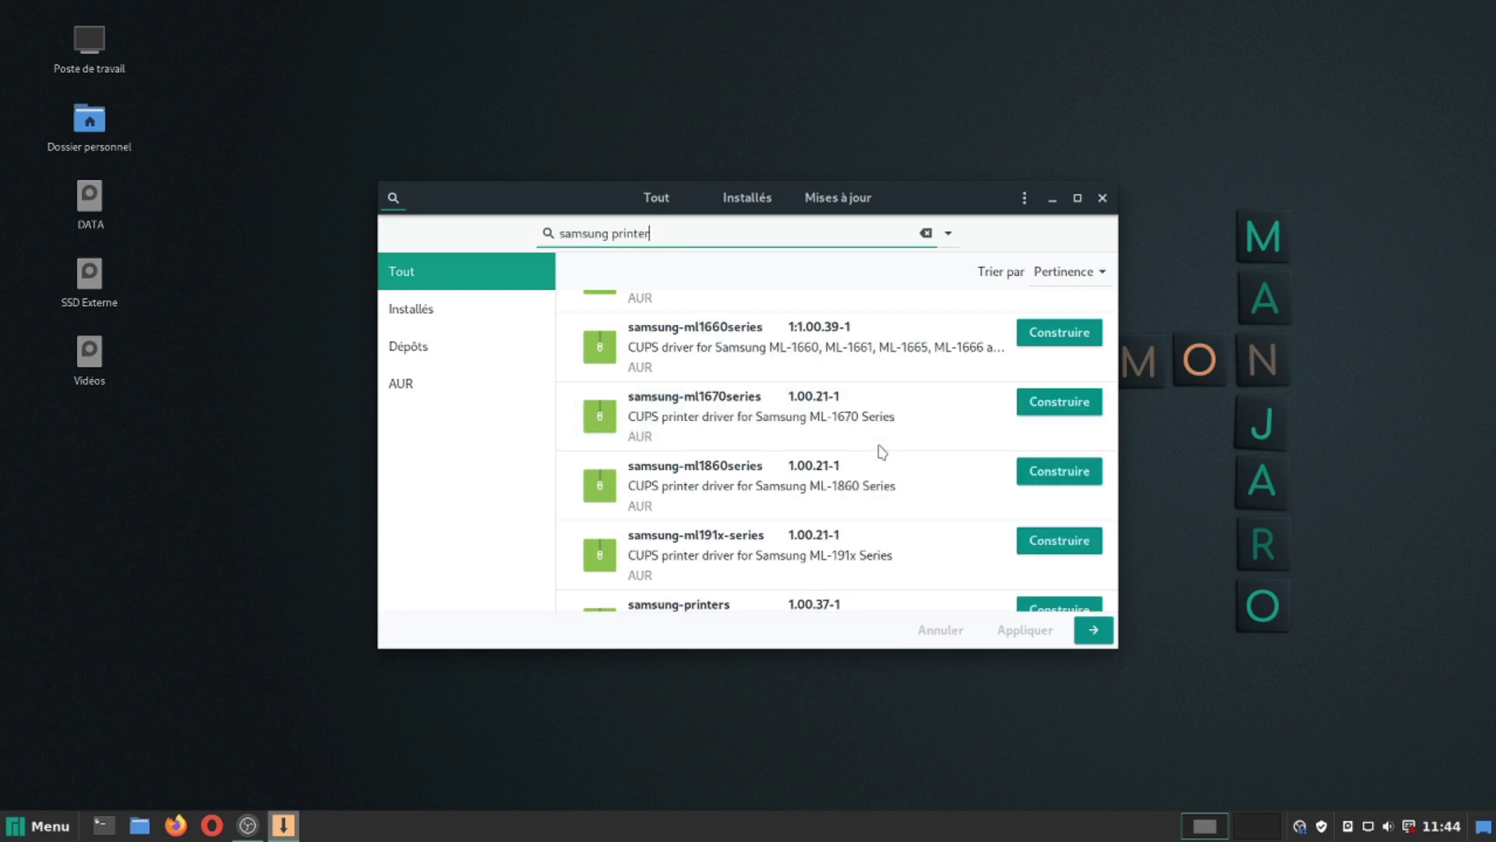
left_click(1103, 198)
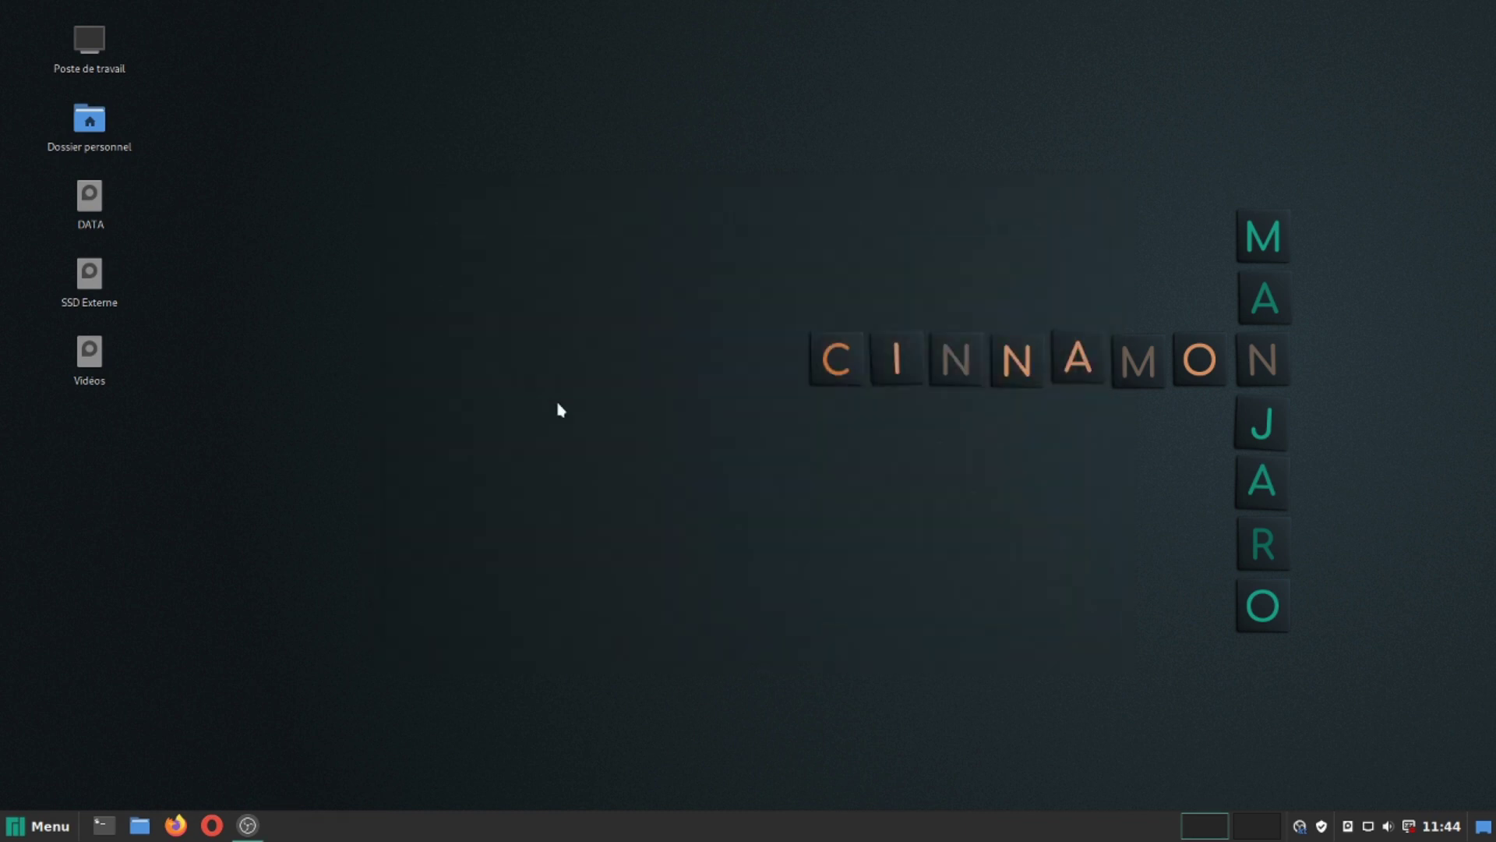
- Add the USB-connected Samsung M2070 in the system's printer settings as Samsung-M2070-Series and print a test page
scroll(598, 561, "down", 5)
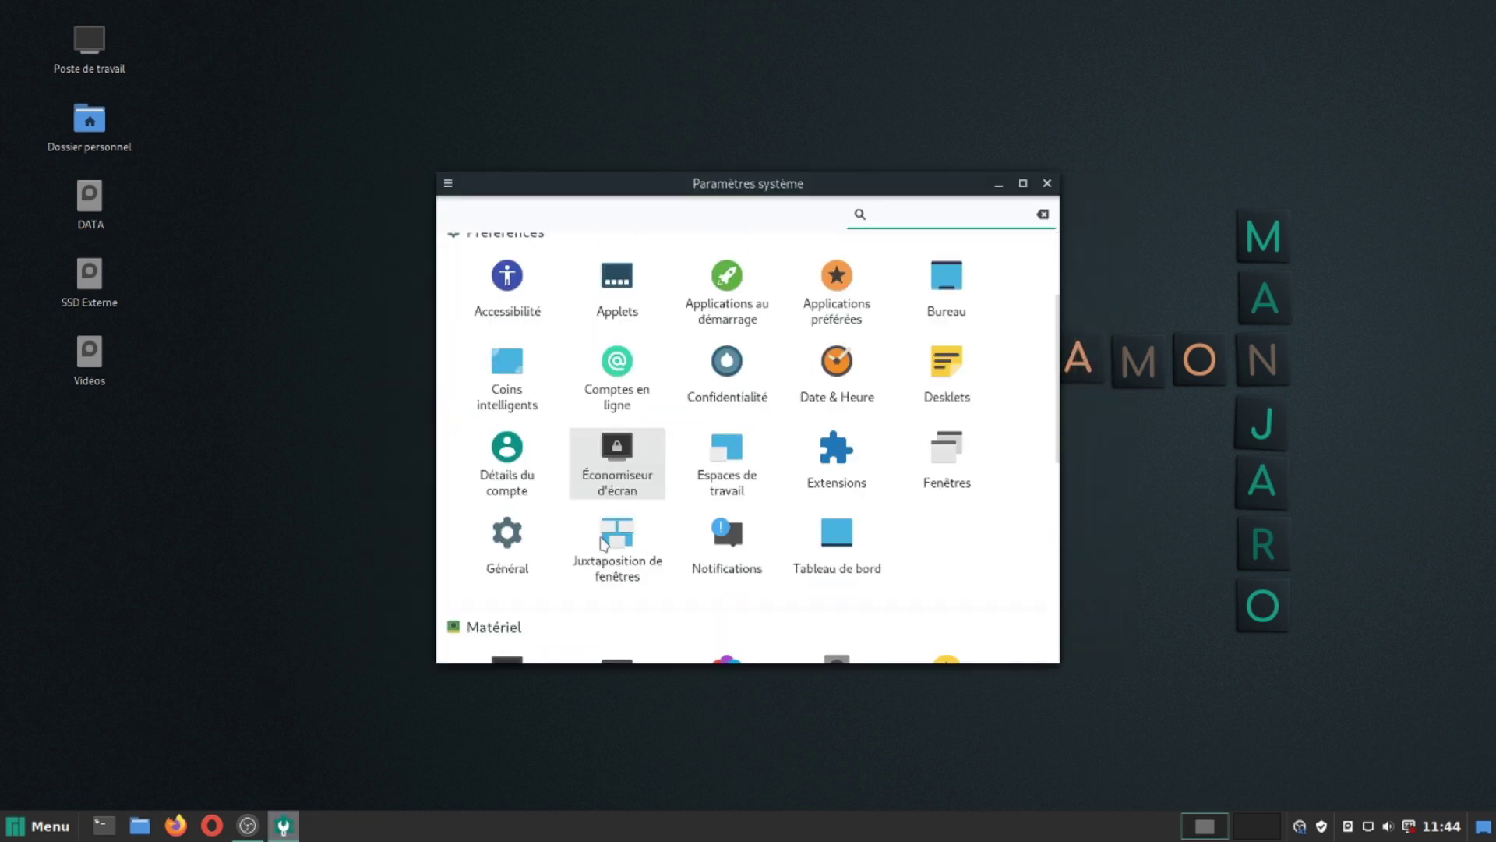
scroll(597, 577, "down", 3)
left_click(519, 552)
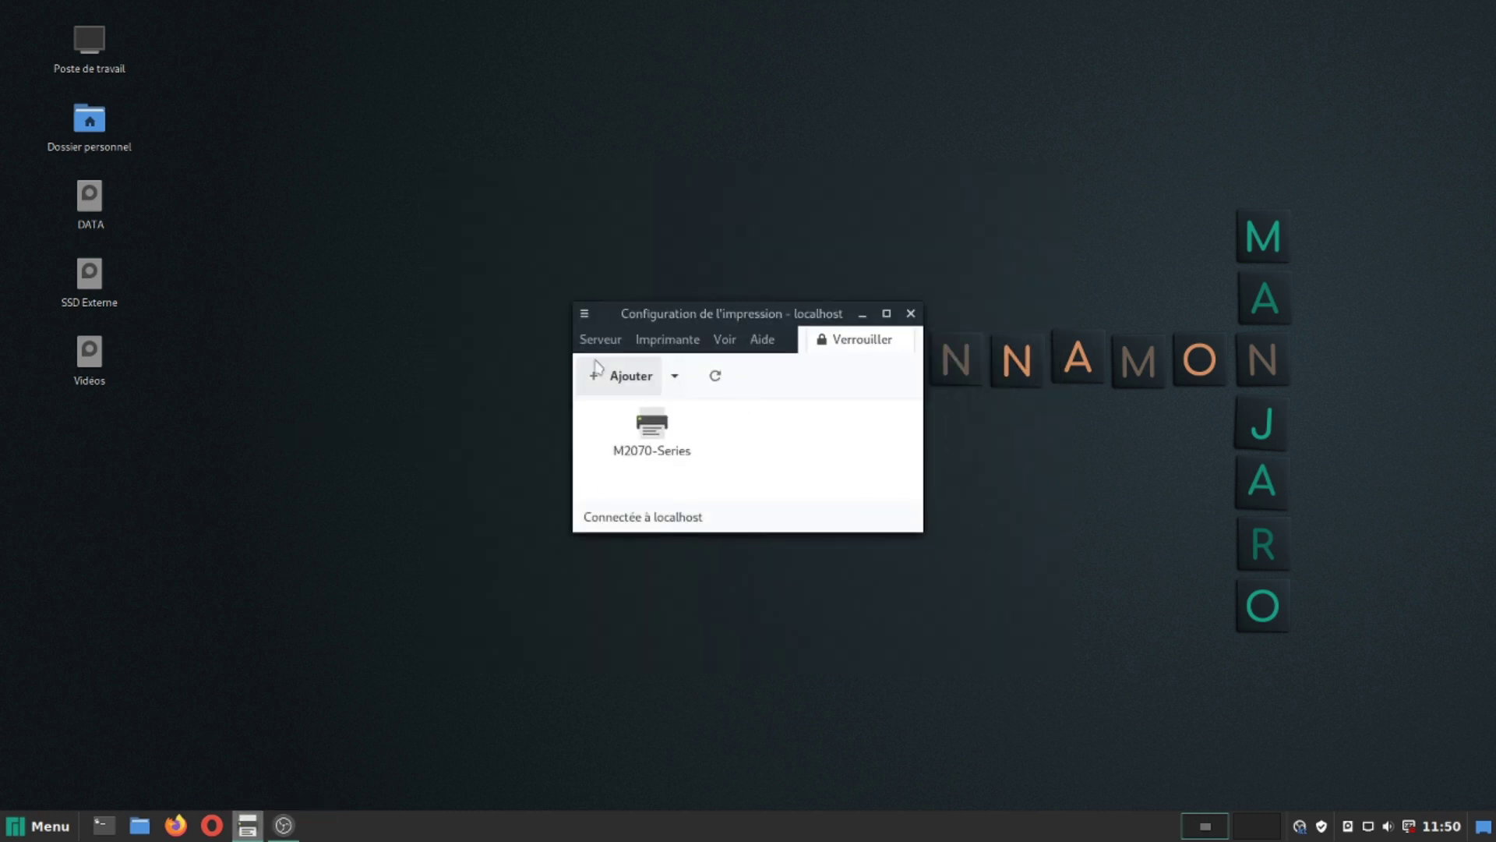
left_click(611, 378)
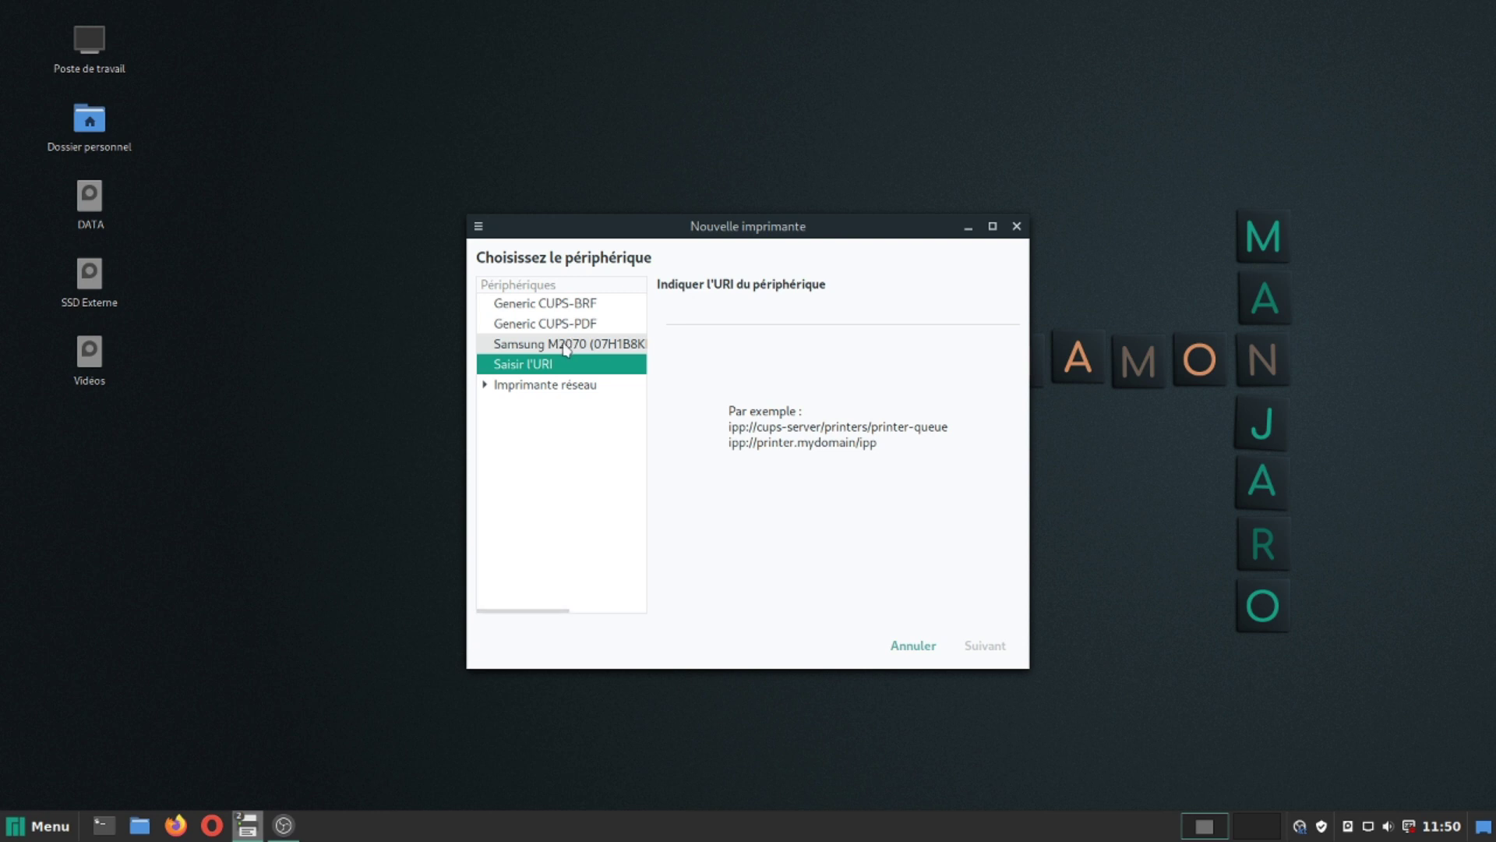
left_click(567, 347)
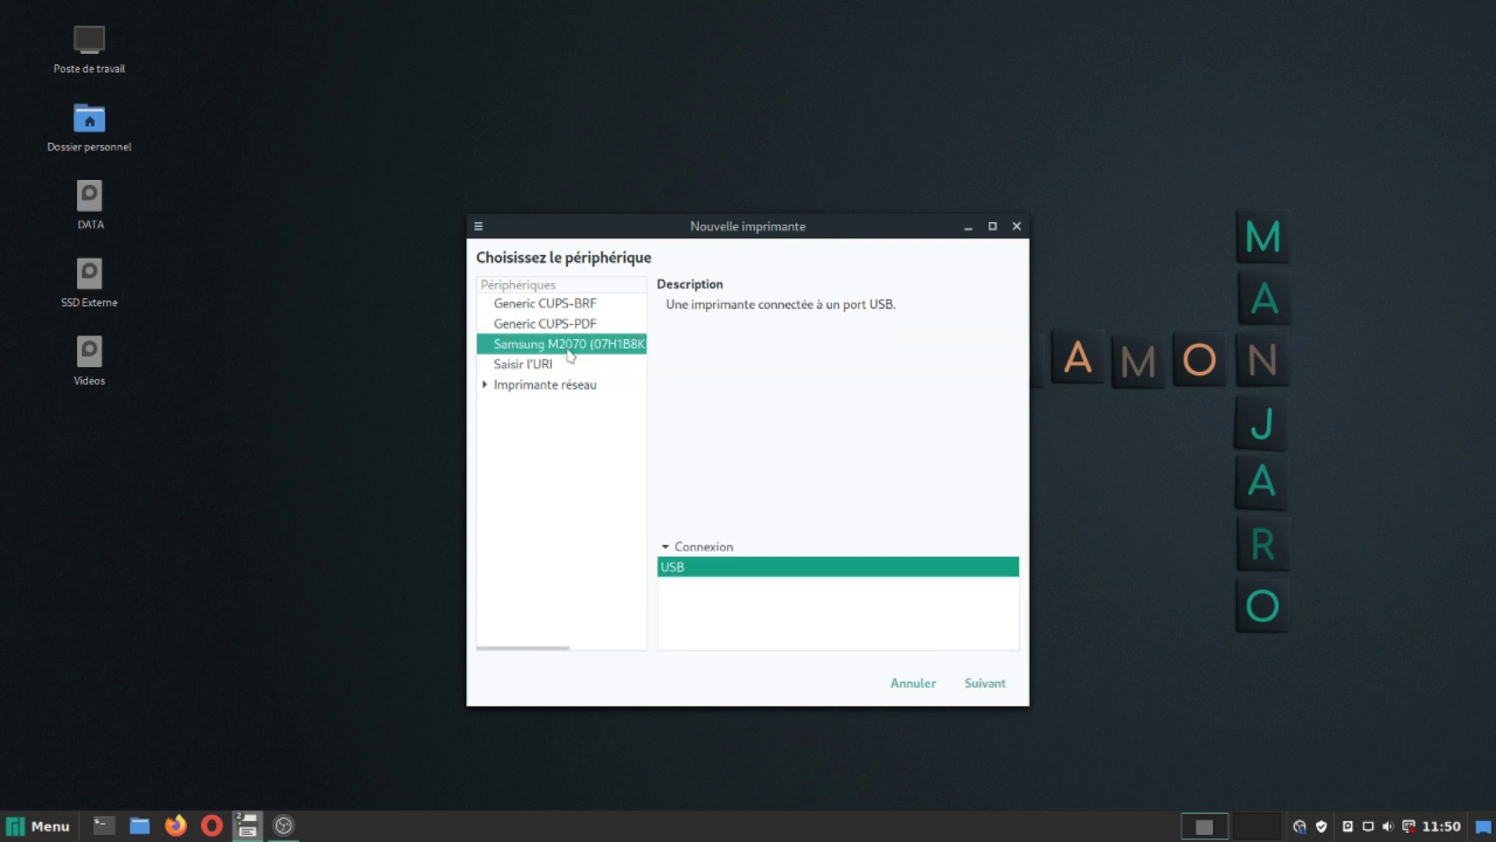
left_click(987, 684)
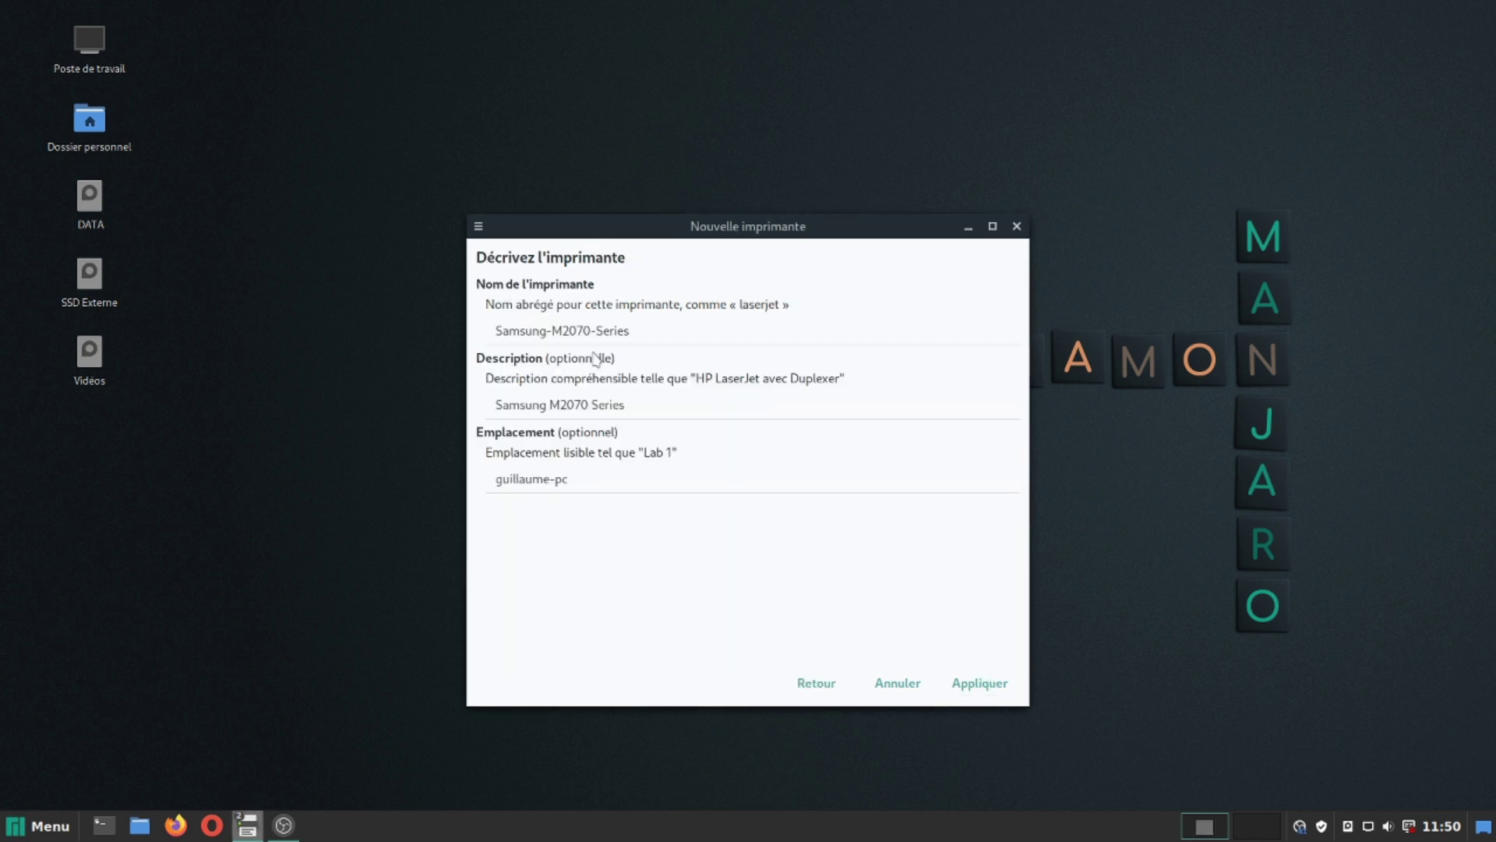
left_click(980, 685)
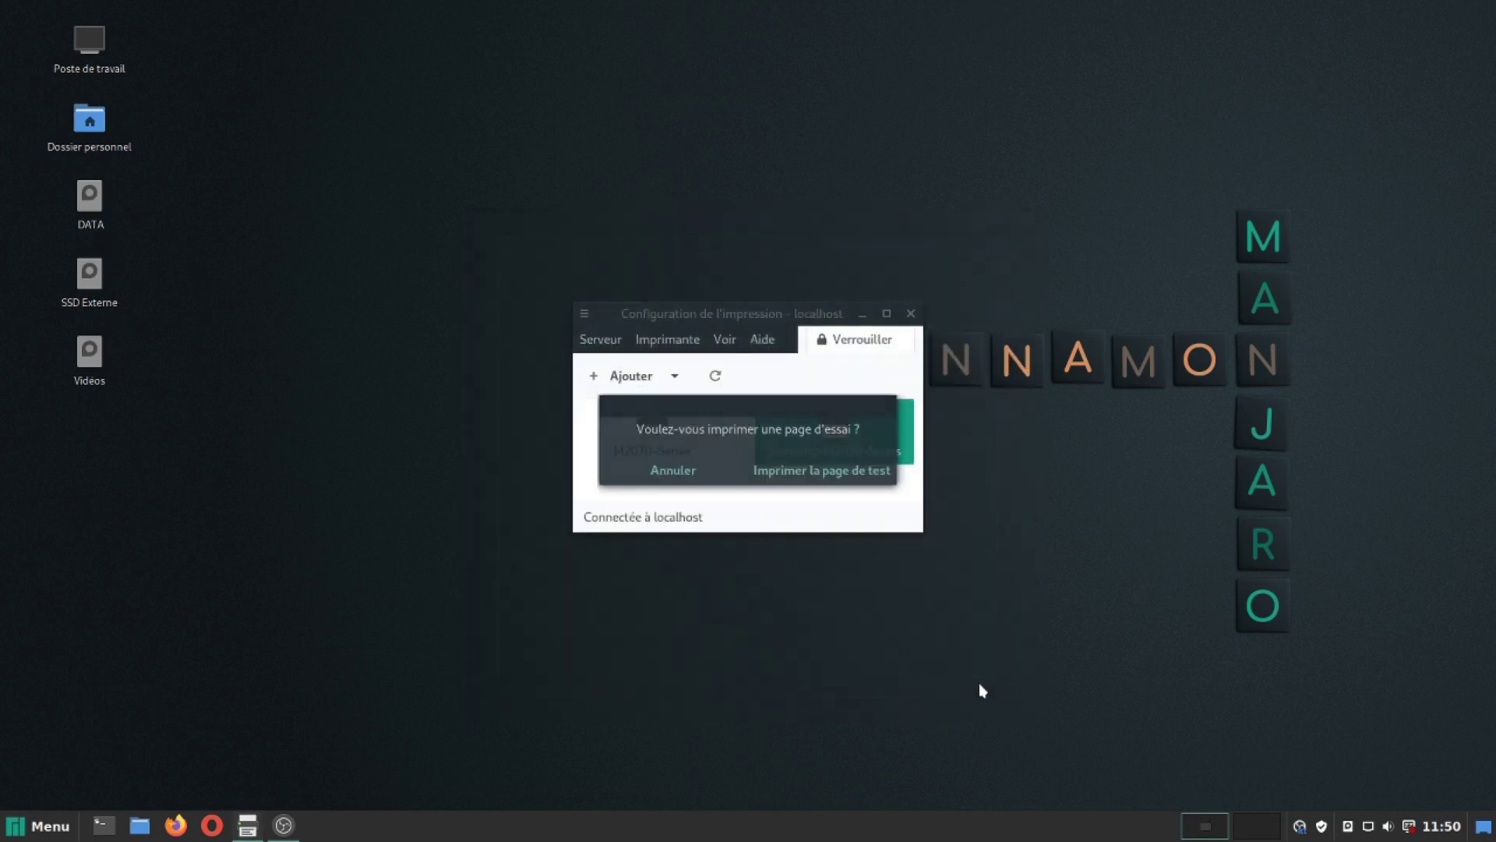
left_click(815, 471)
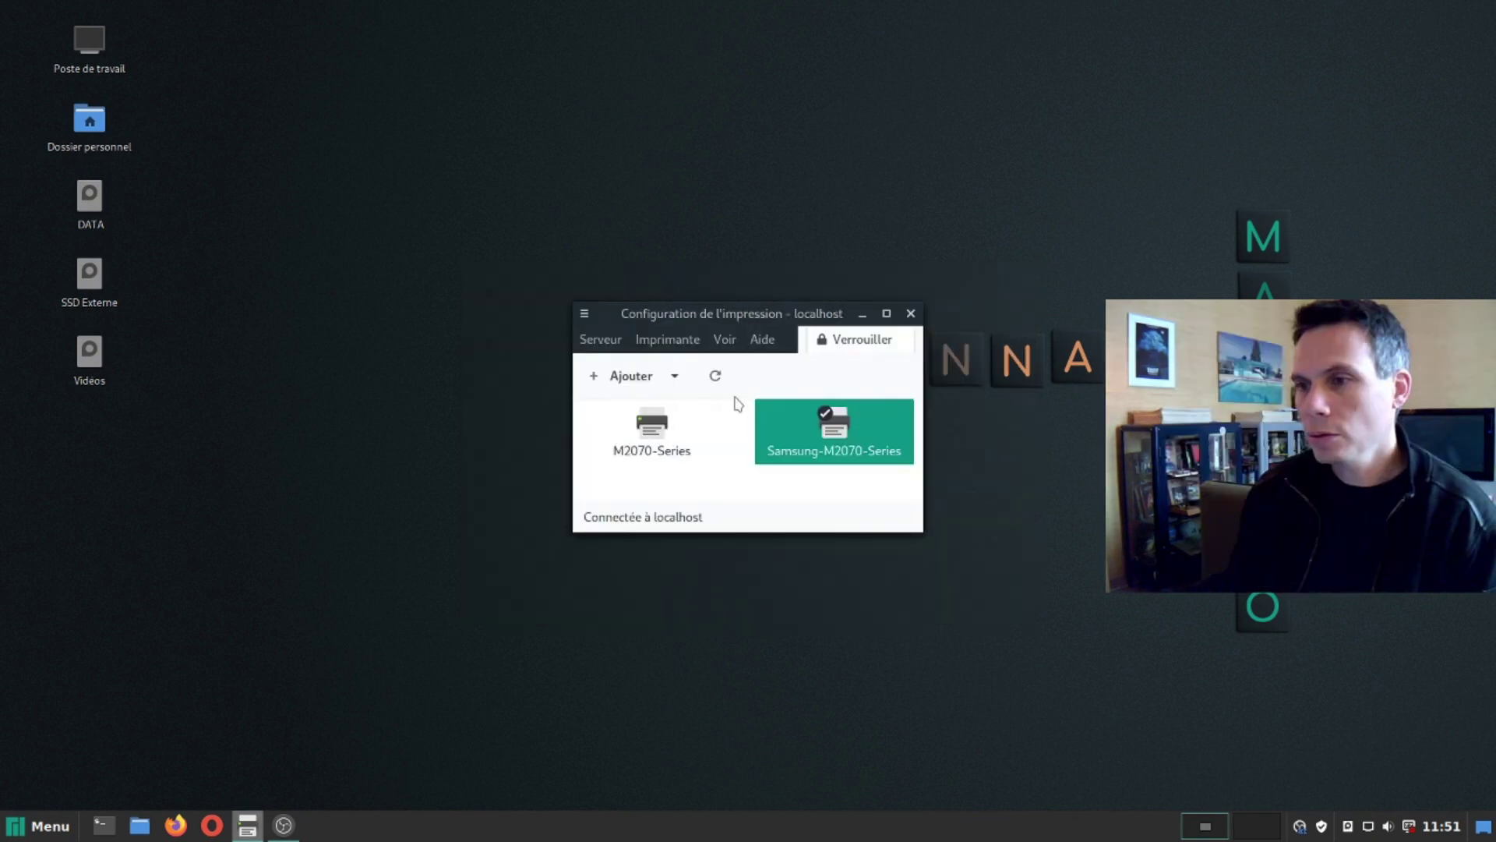
- Delete the old M2070-Series printer, keeping Samsung-M2070-Series, and close the printer configuration
left_click(660, 434)
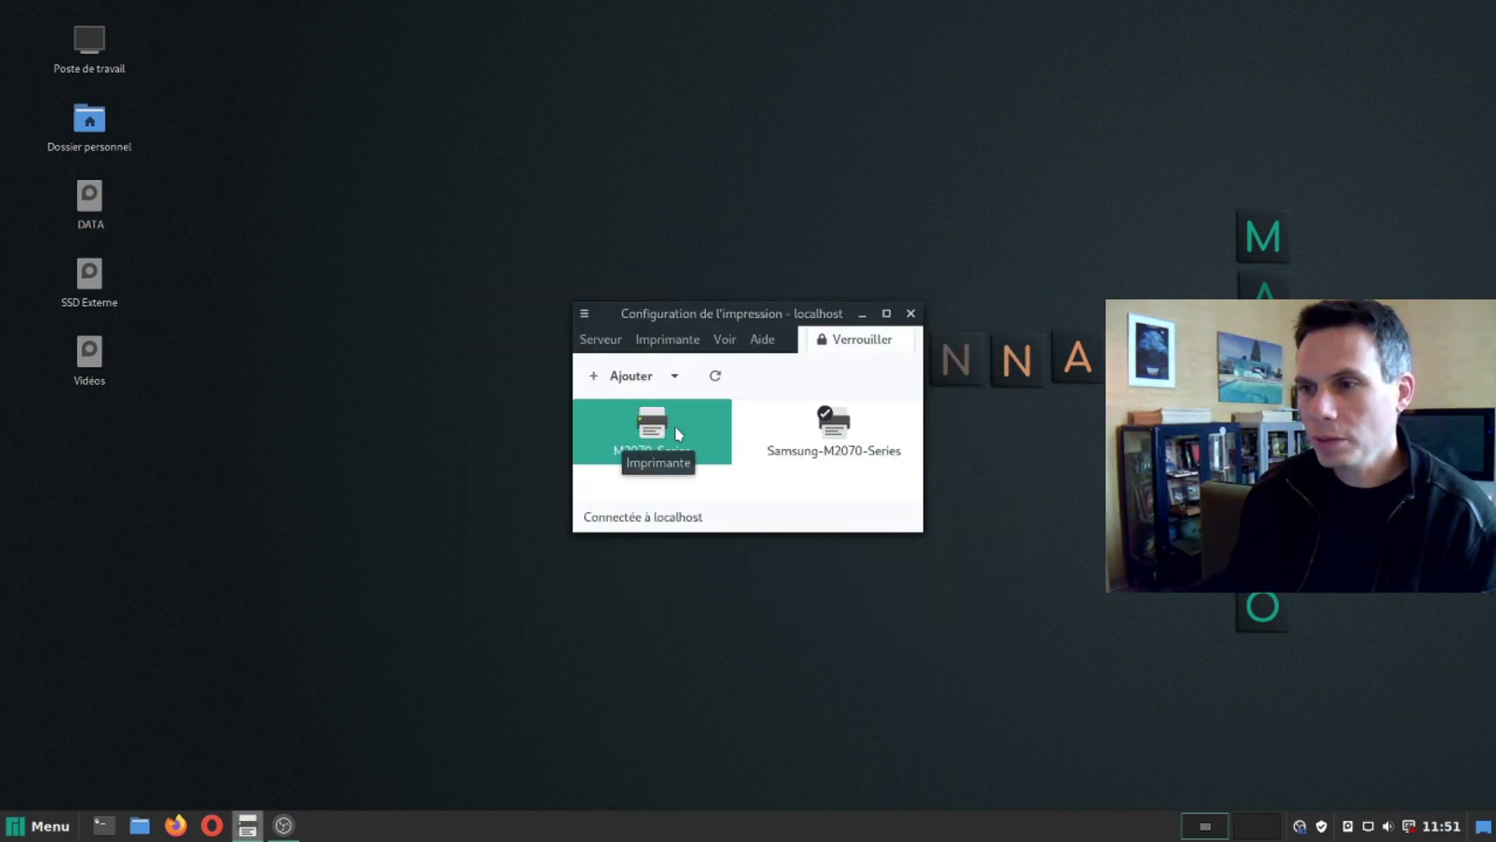
right_click(659, 422)
left_click(699, 505)
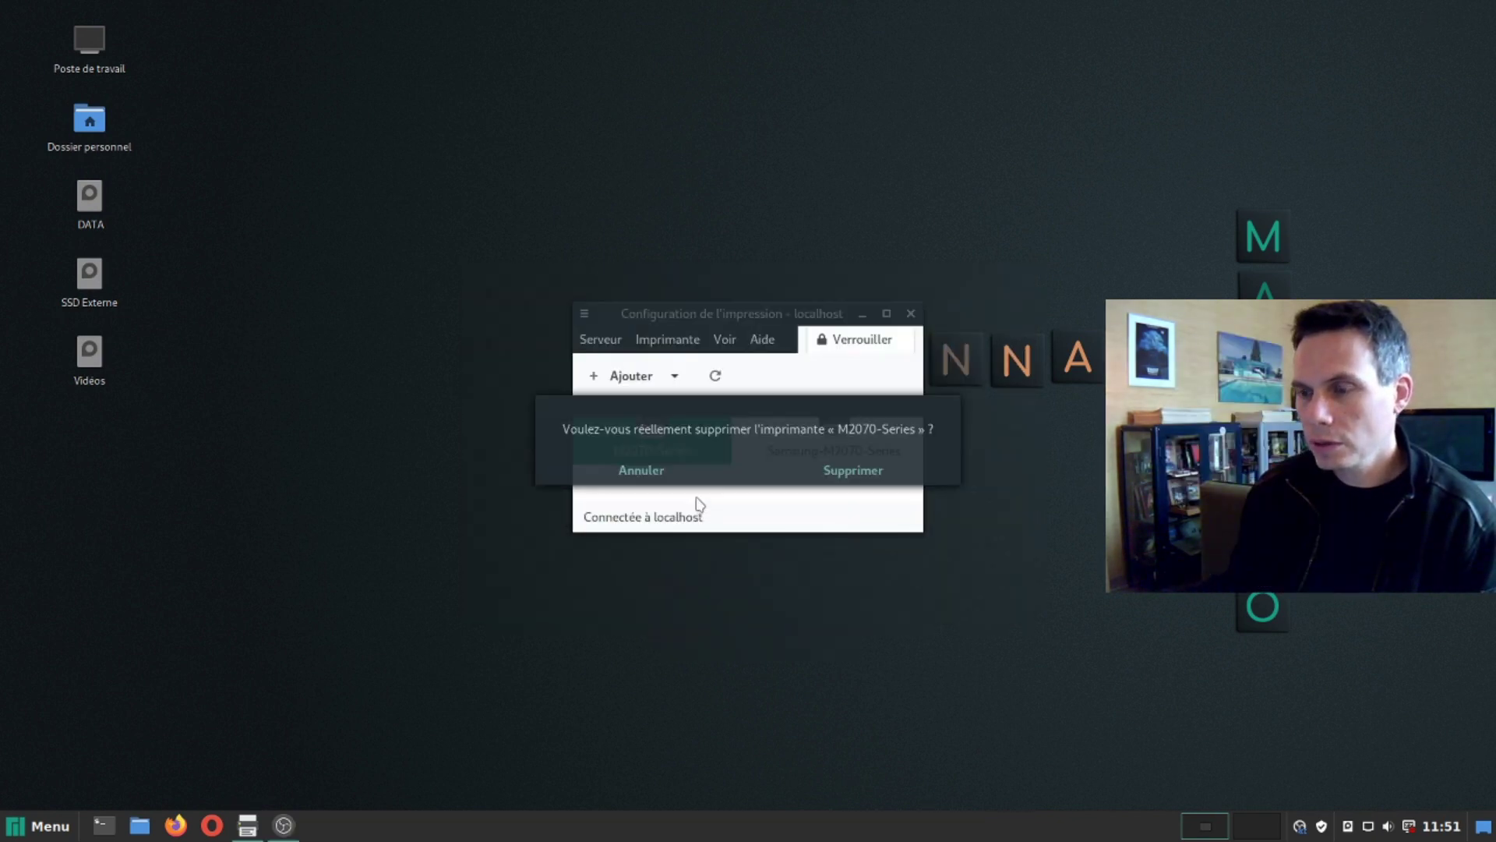
left_click(842, 471)
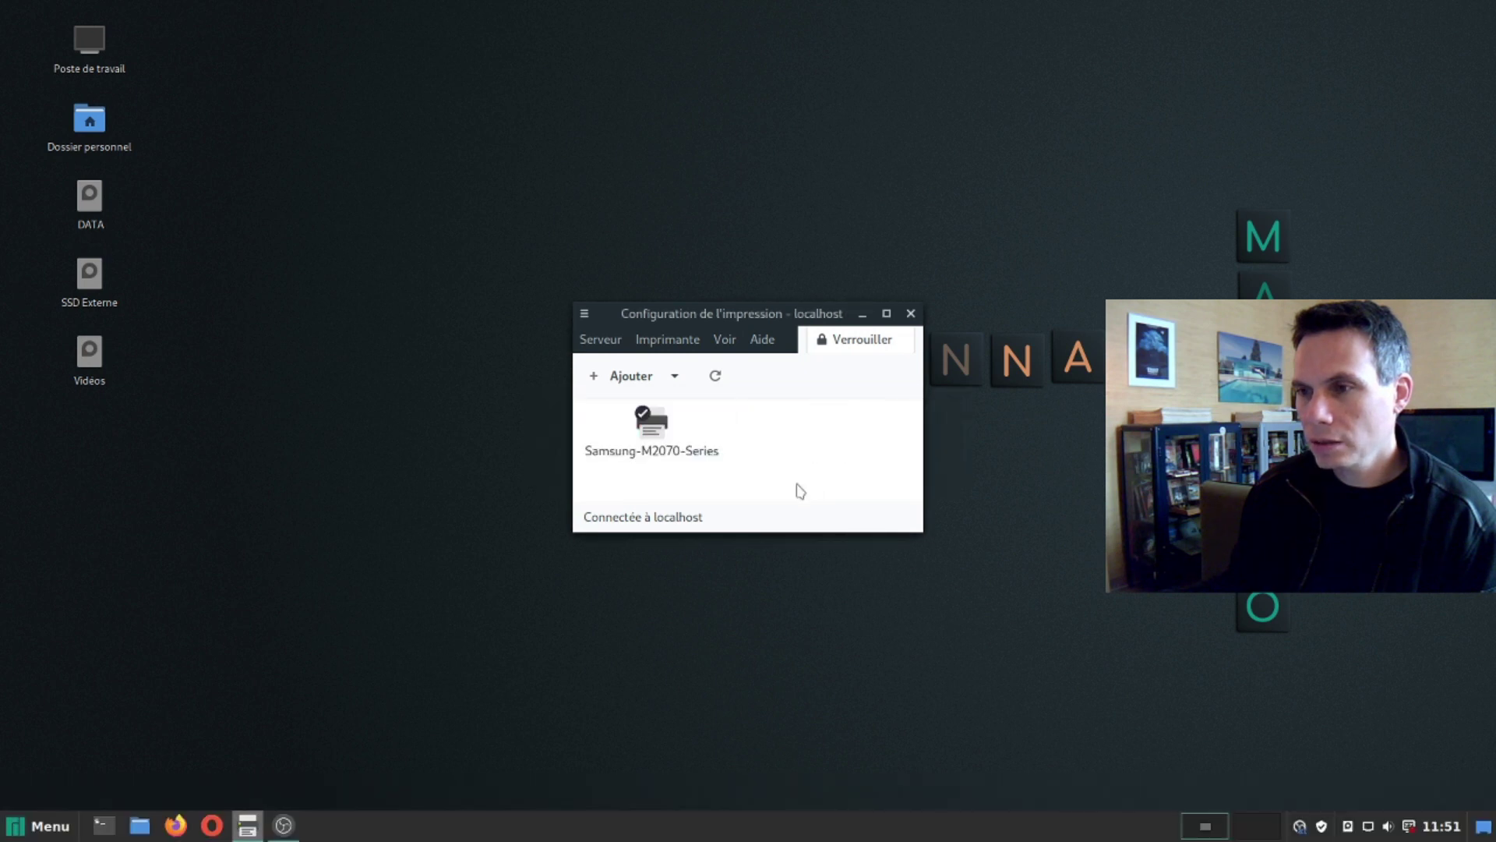
left_click(666, 437)
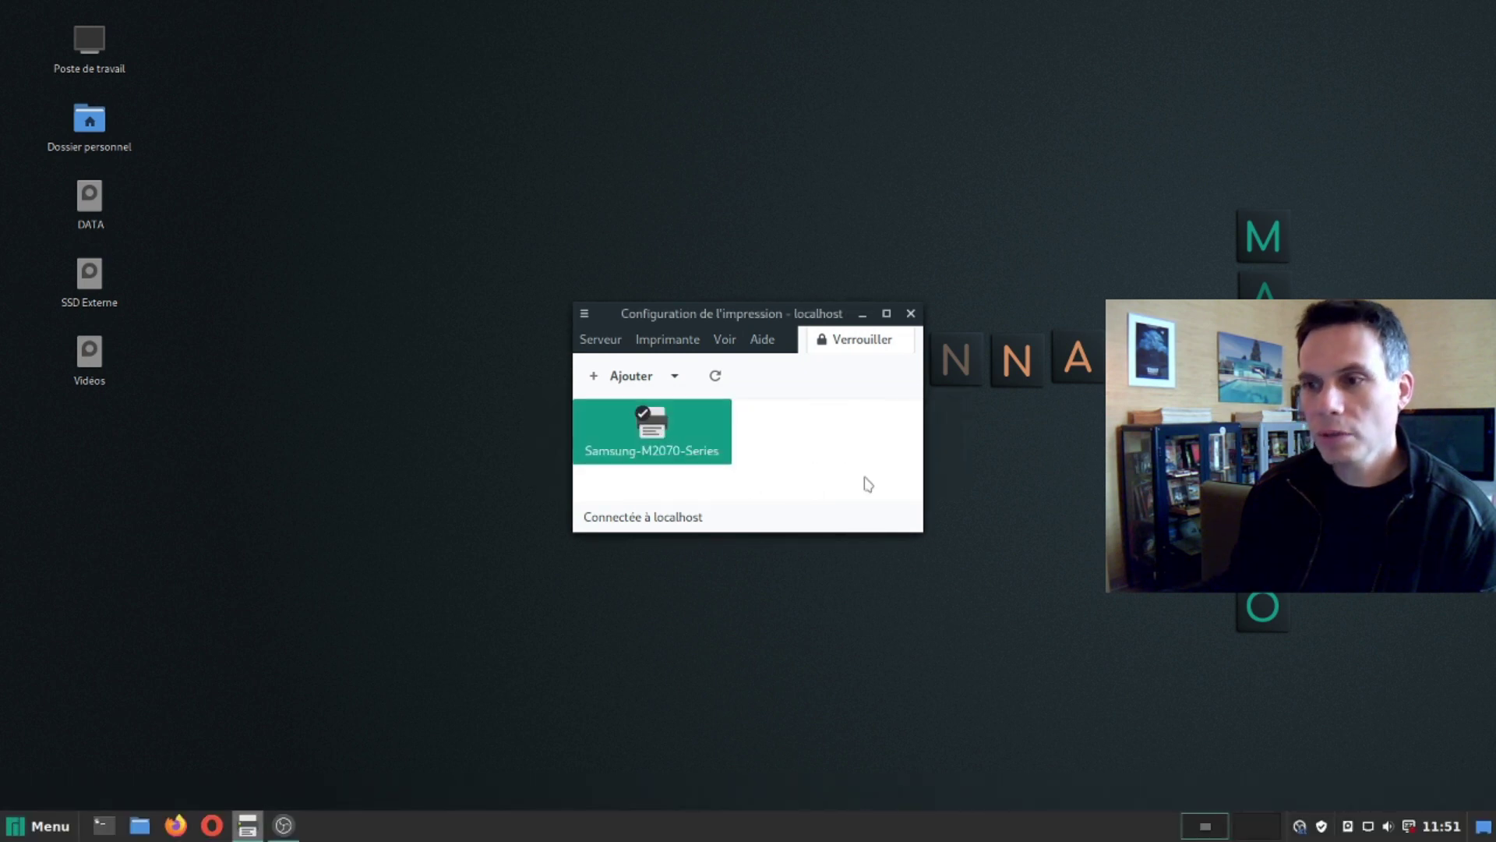
key("alt+F4")
- Open a new LibreOffice Writer document and switch its user interface to the tabbed layout
left_click(47, 826)
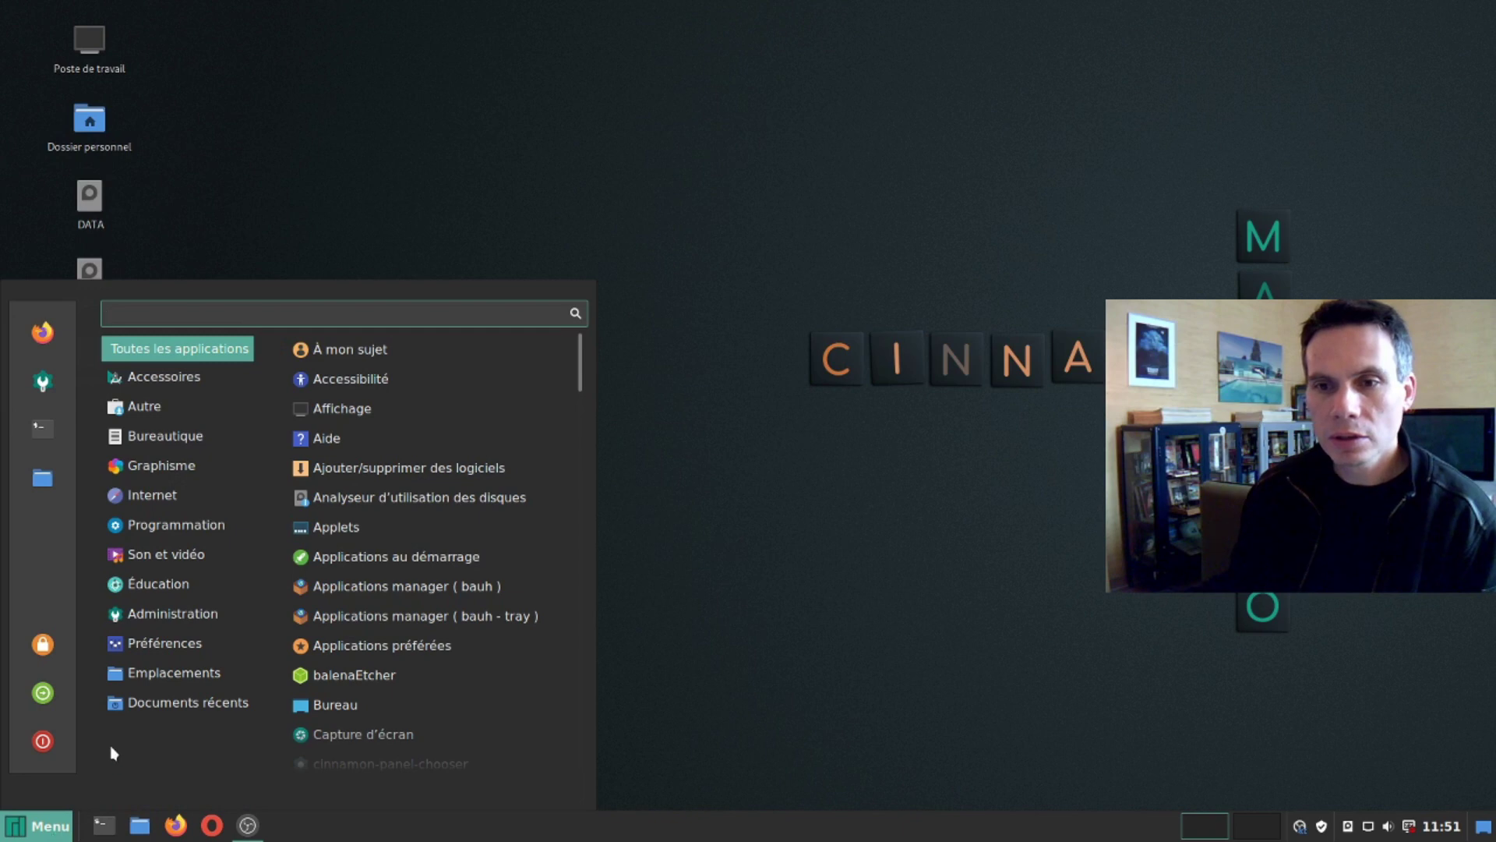
mouse_move(152, 452)
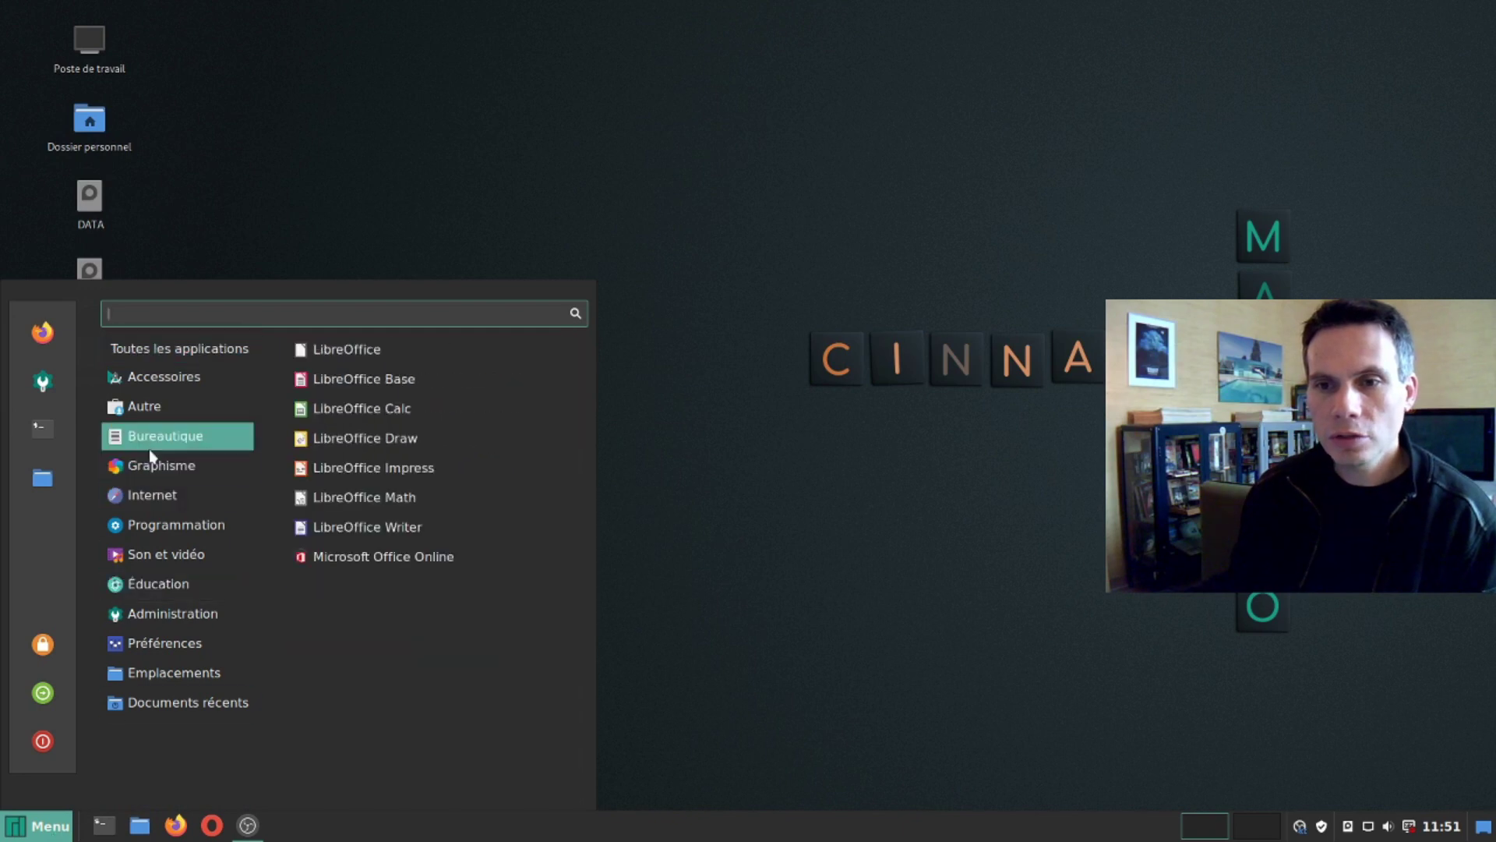
left_click(347, 528)
left_click(132, 38)
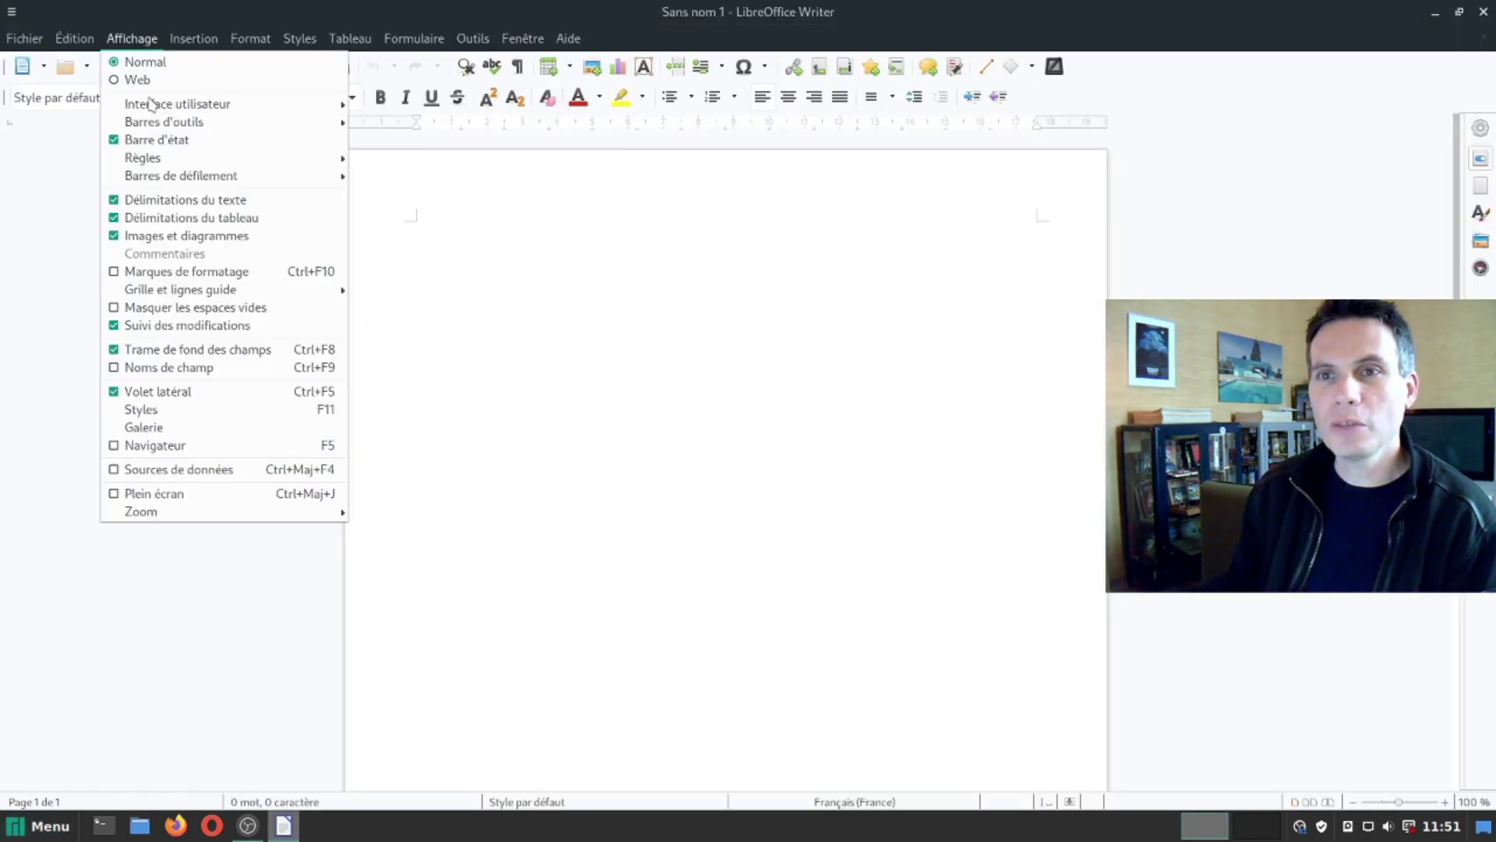
mouse_move(152, 103)
left_click(372, 154)
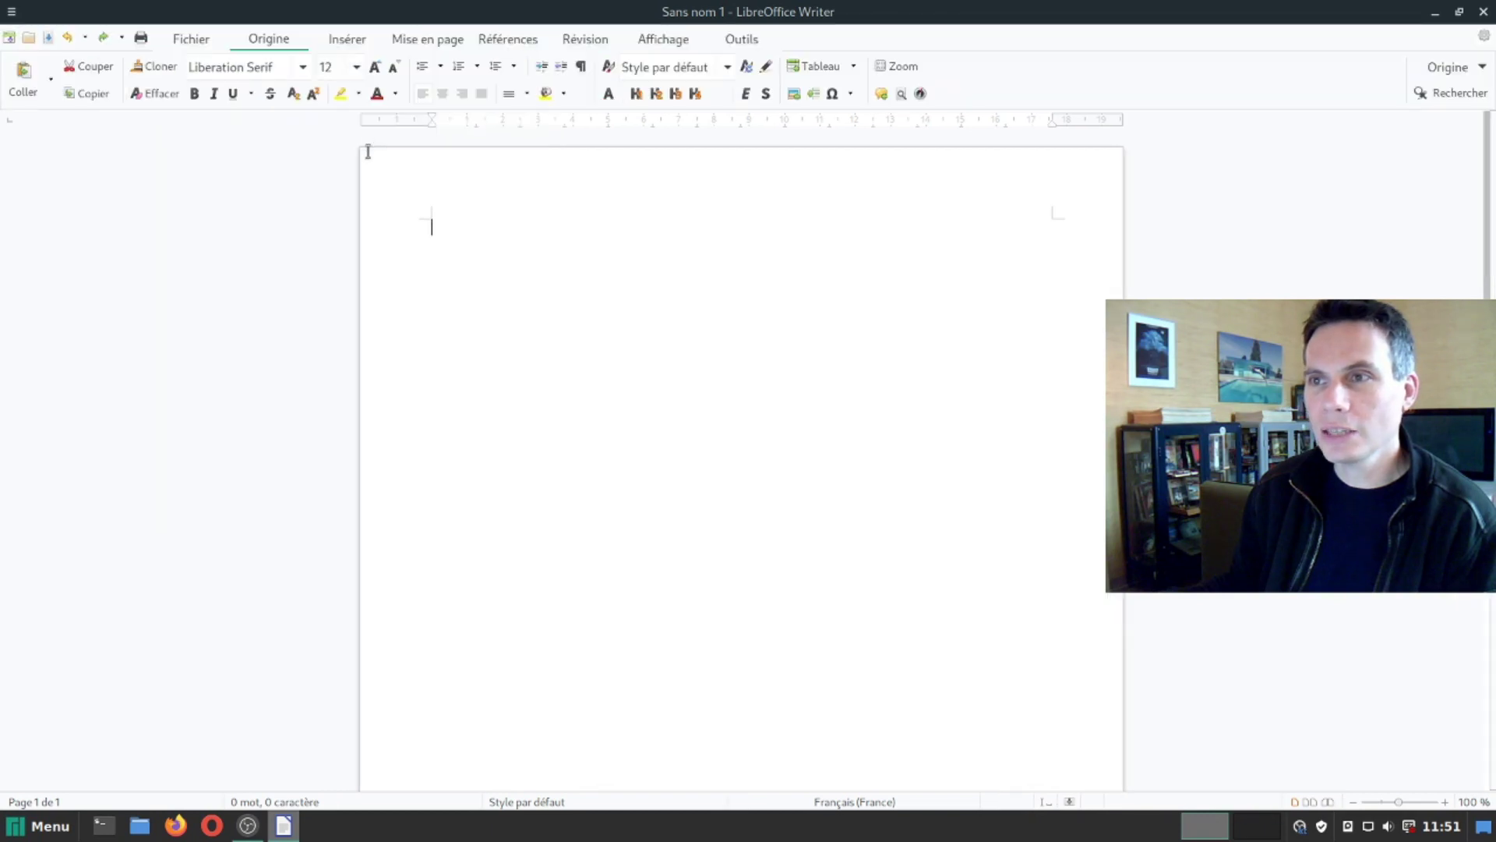
- Write "coucou" in the document and print one copy of all pages on the Samsung-M2070-Series printer
scroll(301, 45, "down", 2)
scroll(343, 44, "up", 1)
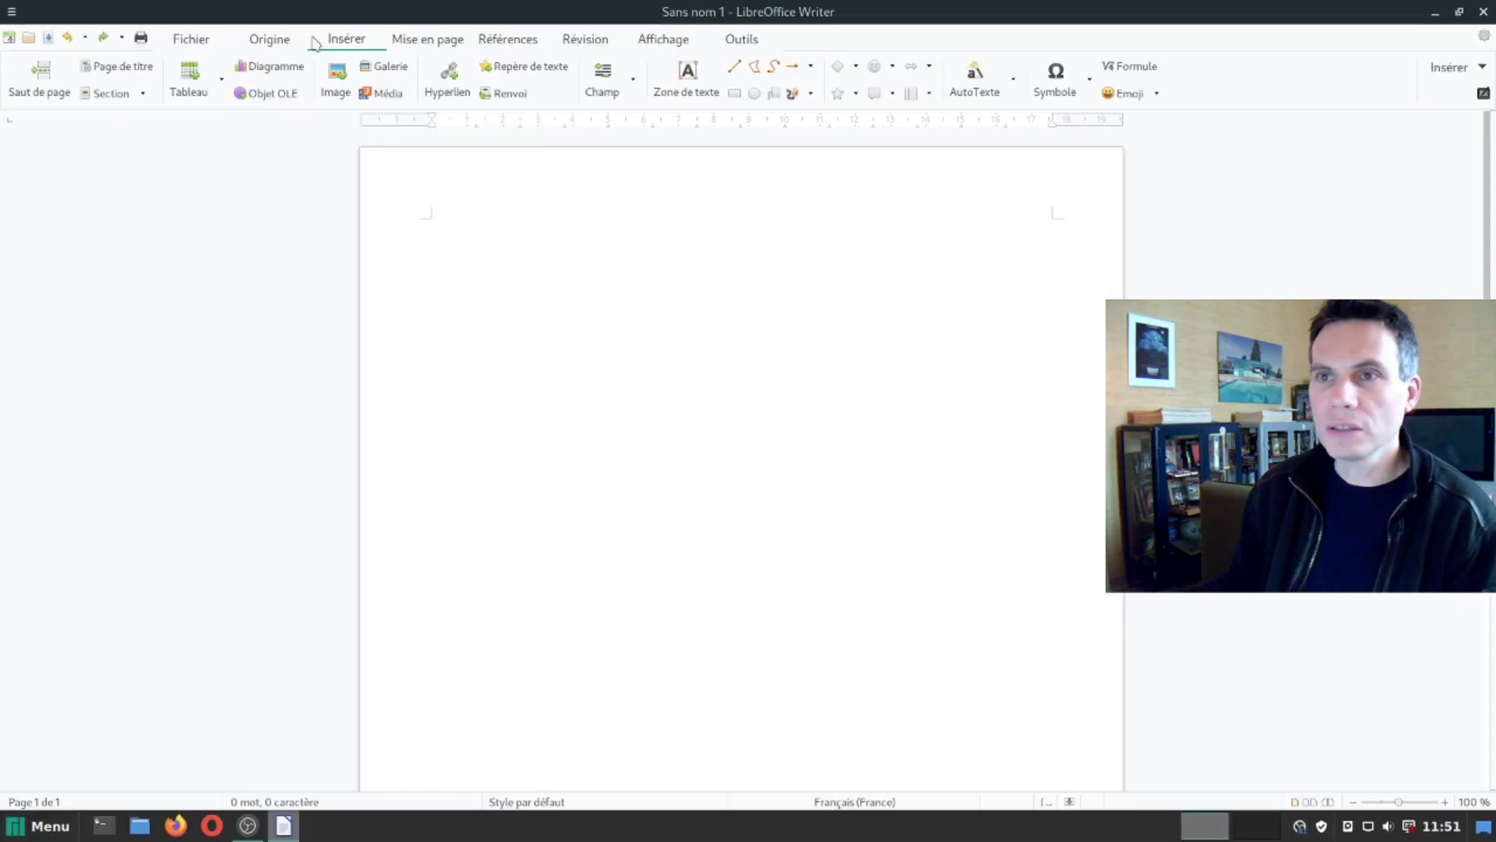
scroll(290, 48, "up", 2)
type("coucou")
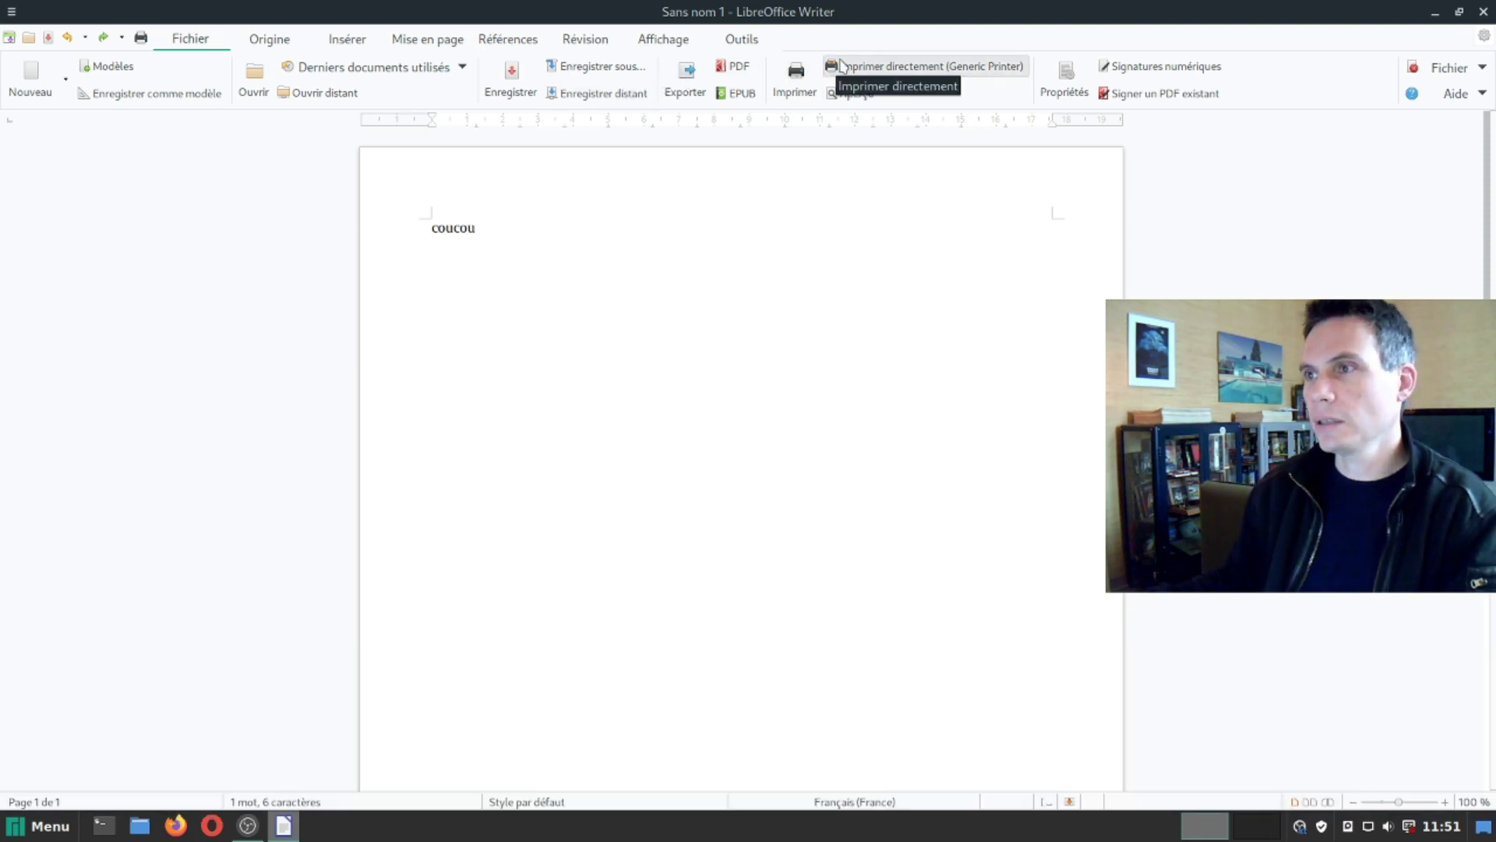
left_click(796, 74)
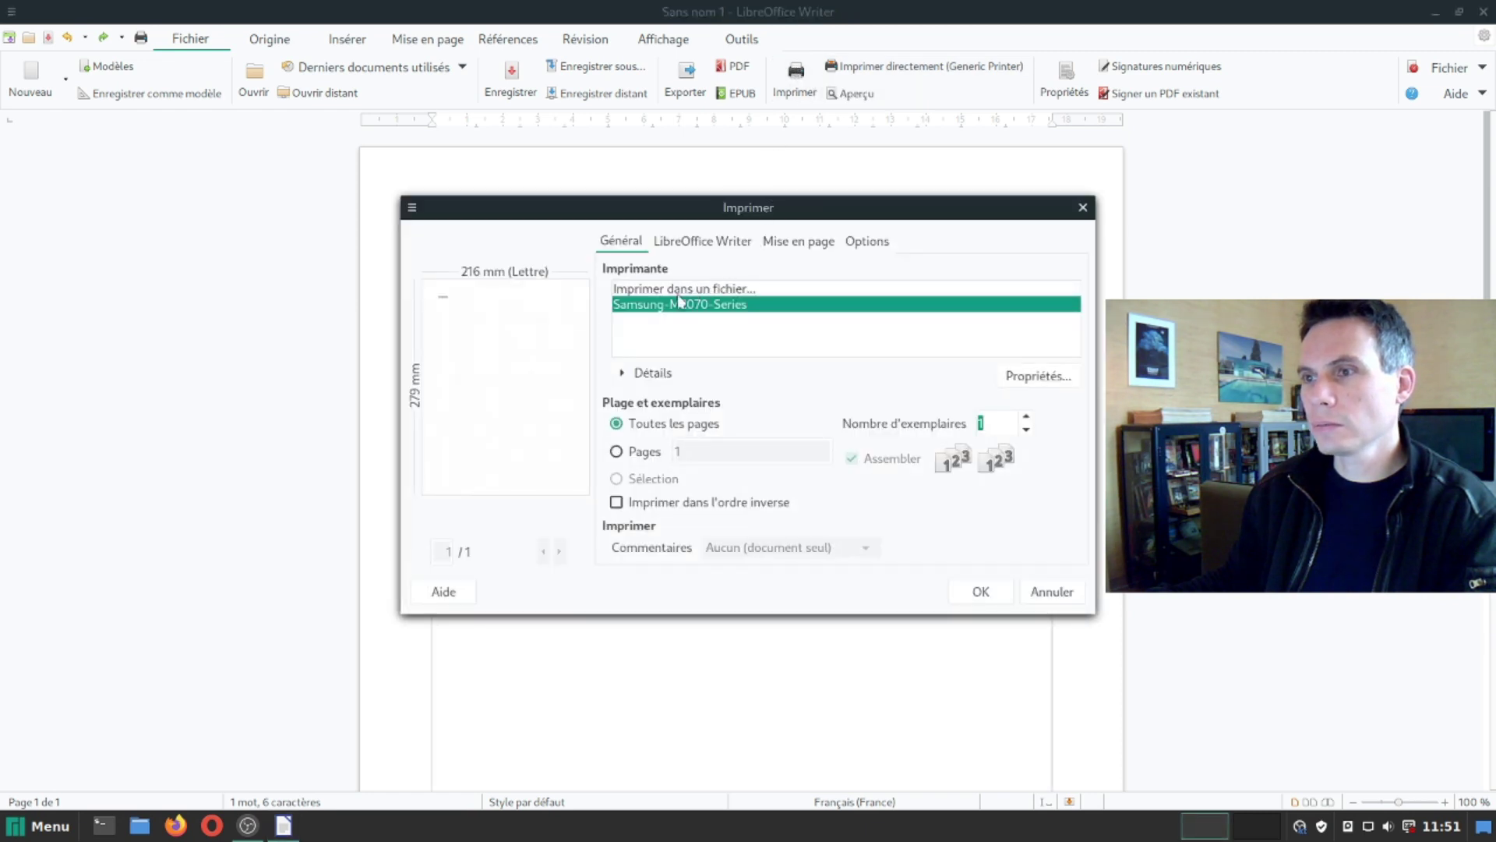
left_click(985, 591)
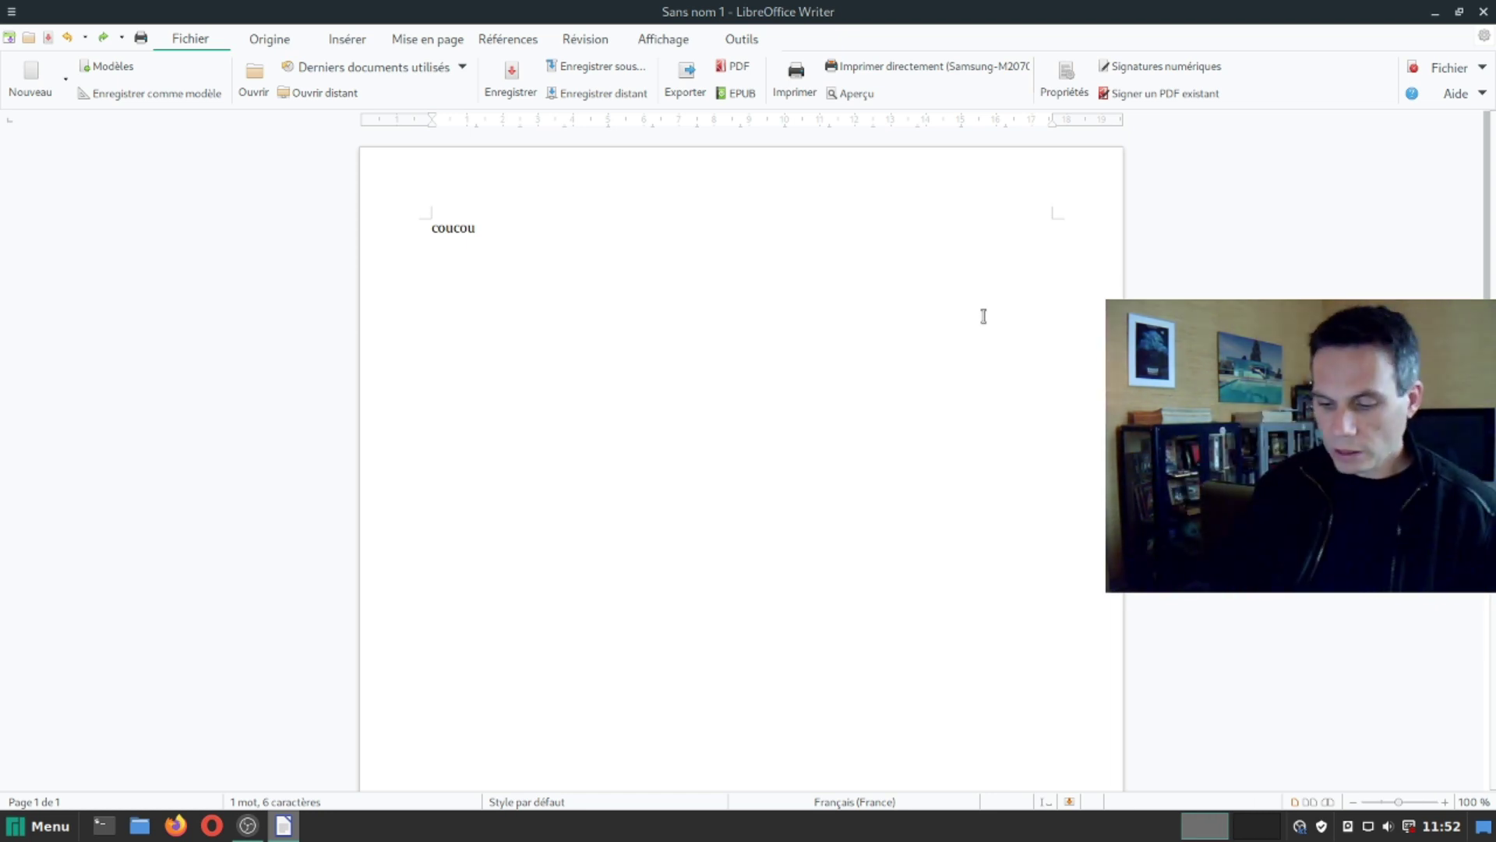
- Close the Writer document containing "coucou" without saving it
left_click(1484, 12)
left_click(689, 454)
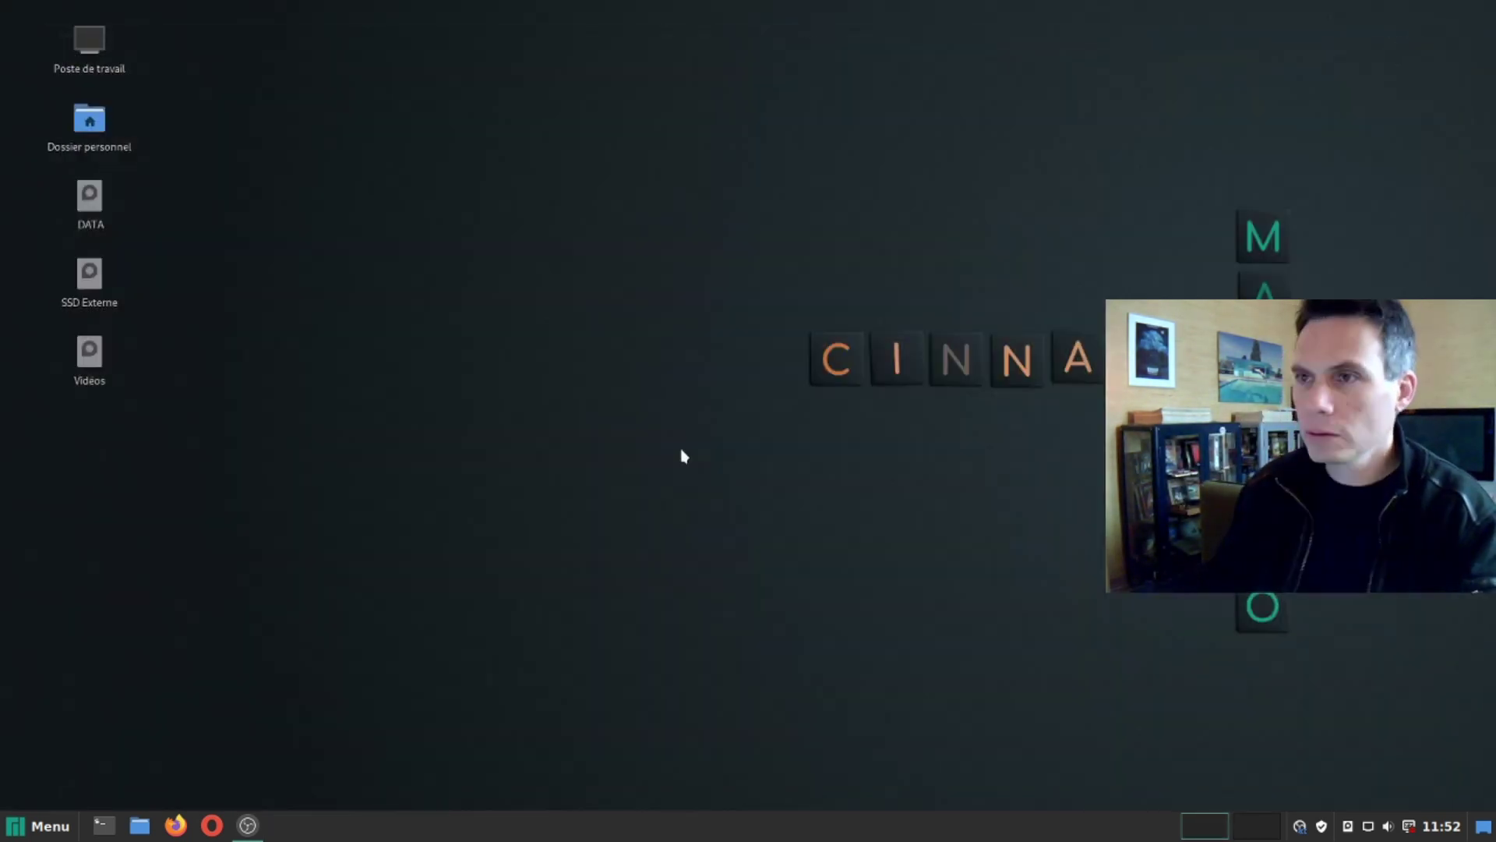
- Search the installed applications for "scan", clear the search and close the application list
left_click(32, 828)
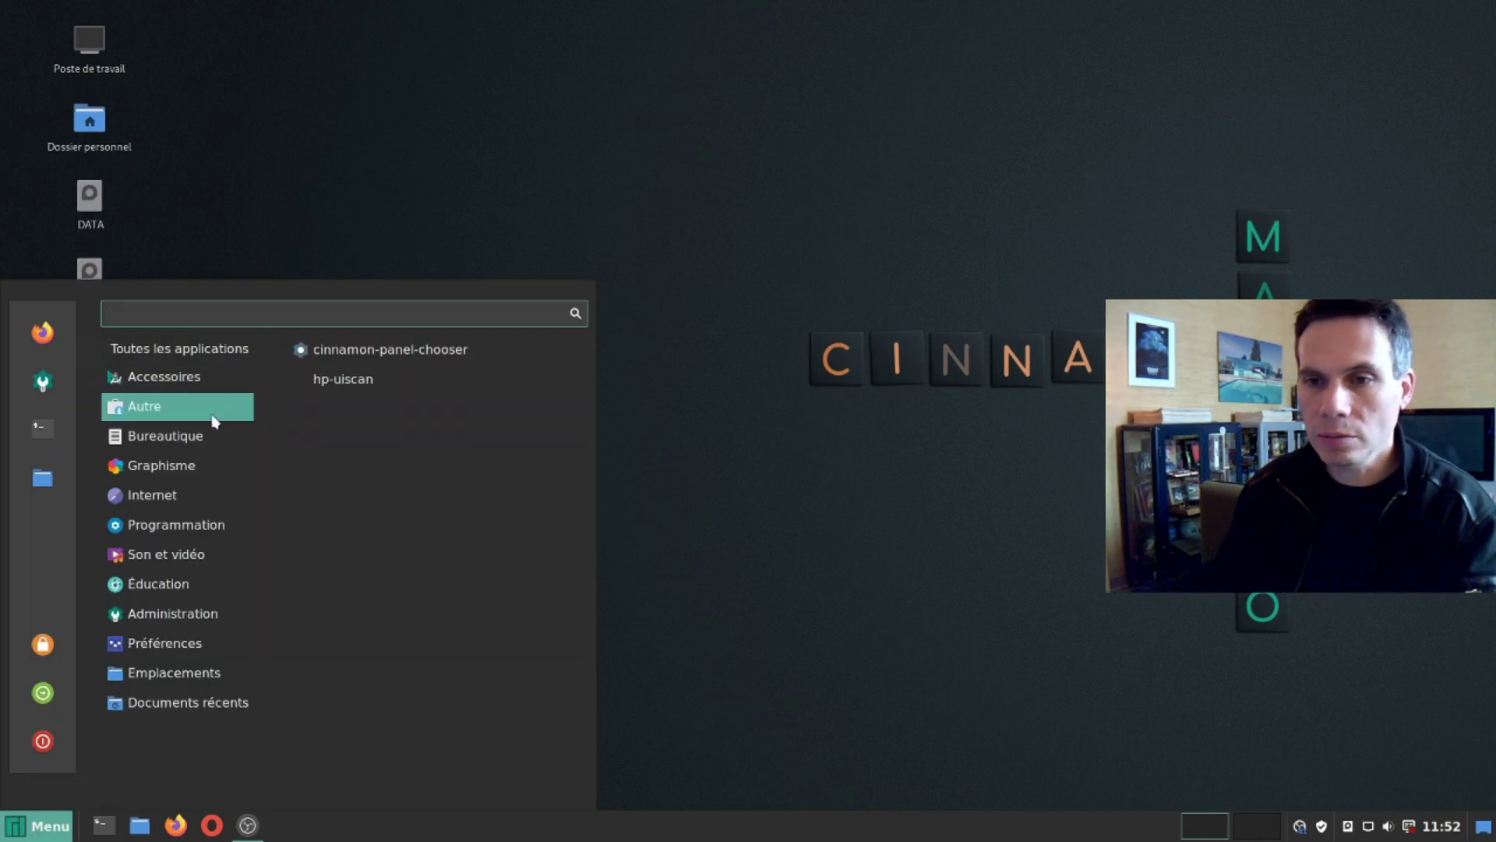
type("scan")
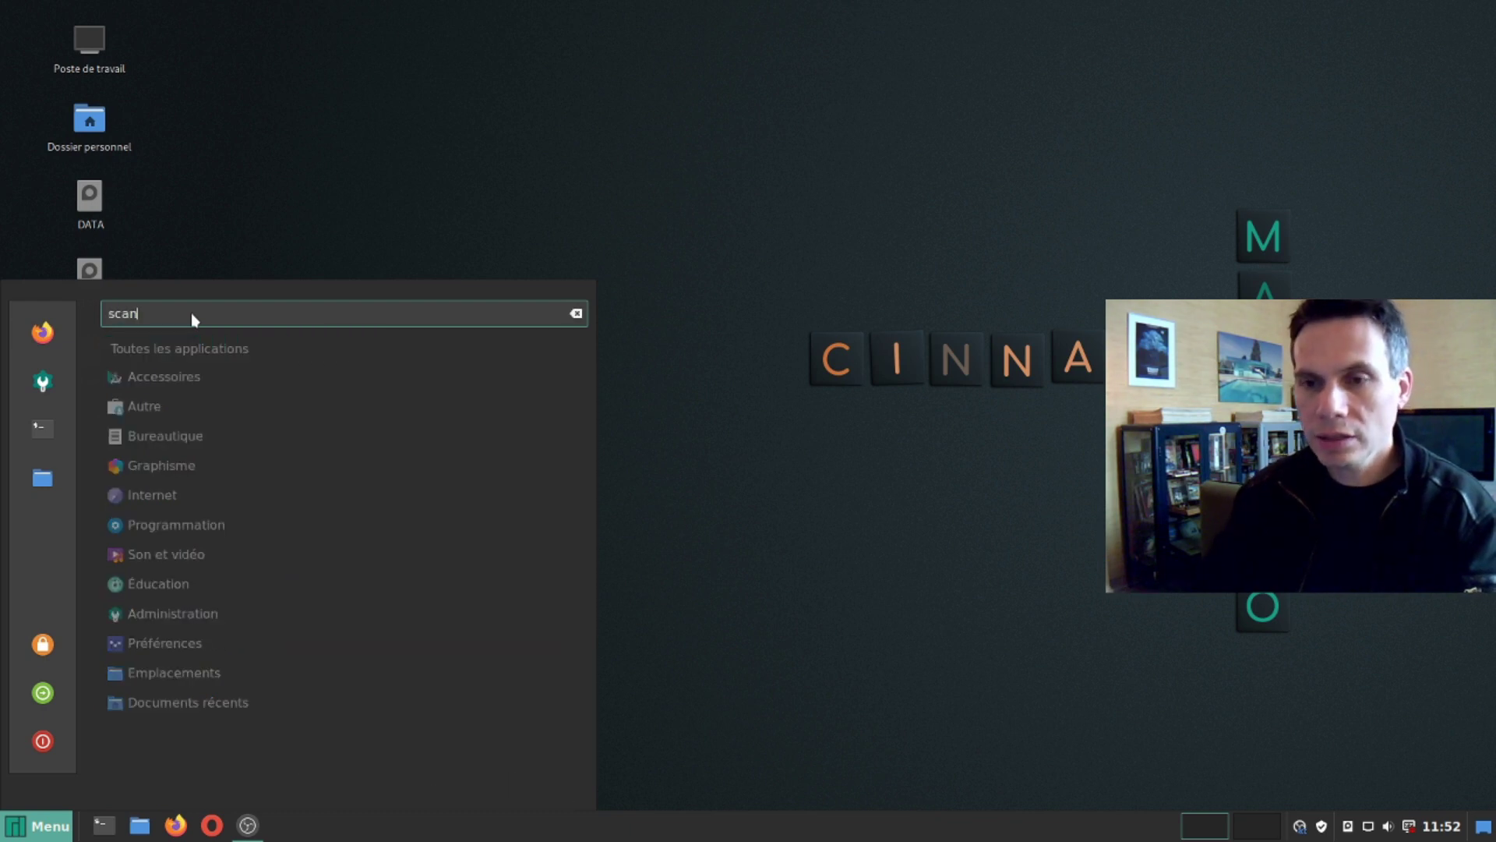
key("BackSpace")
key("BackSpace")
key("BackSpace")
key("BackSpace")
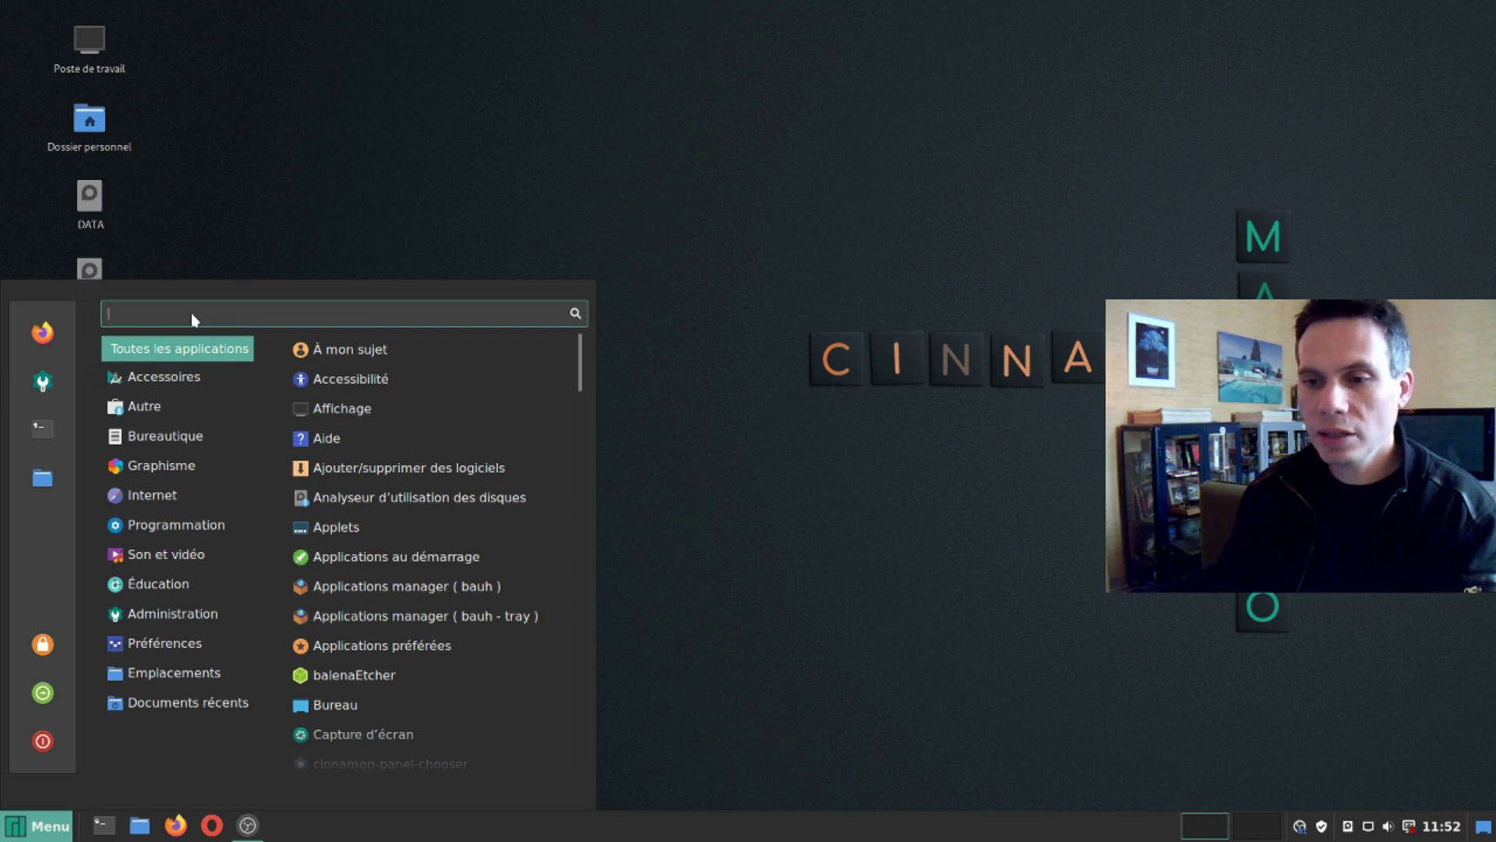
left_click(960, 512)
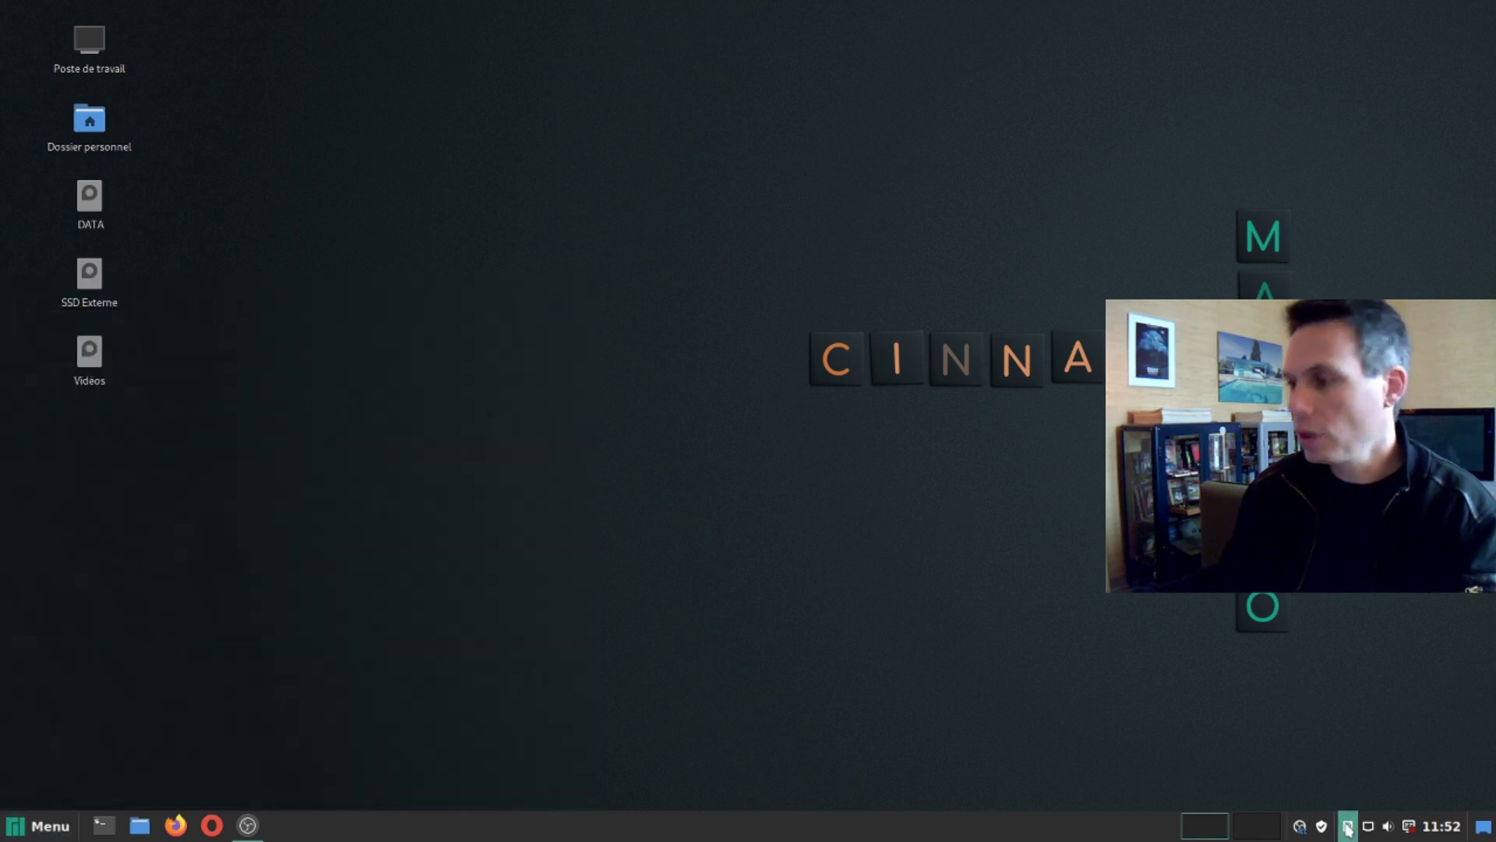
- Install Skanlite from the community repository, authenticating with the account password, and close the software manager
left_click(1322, 828)
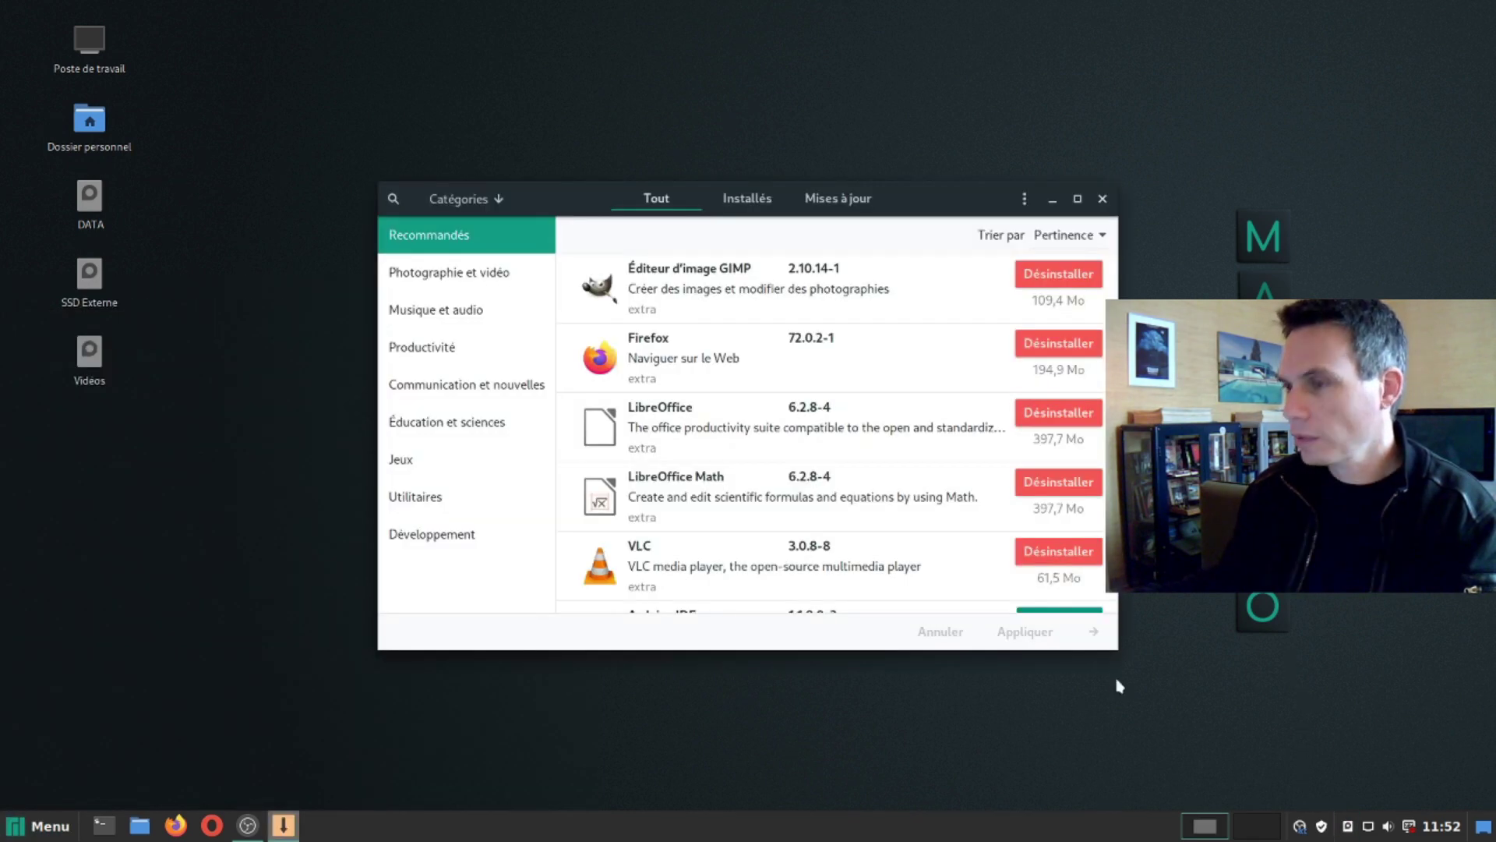
left_click(391, 200)
type("s")
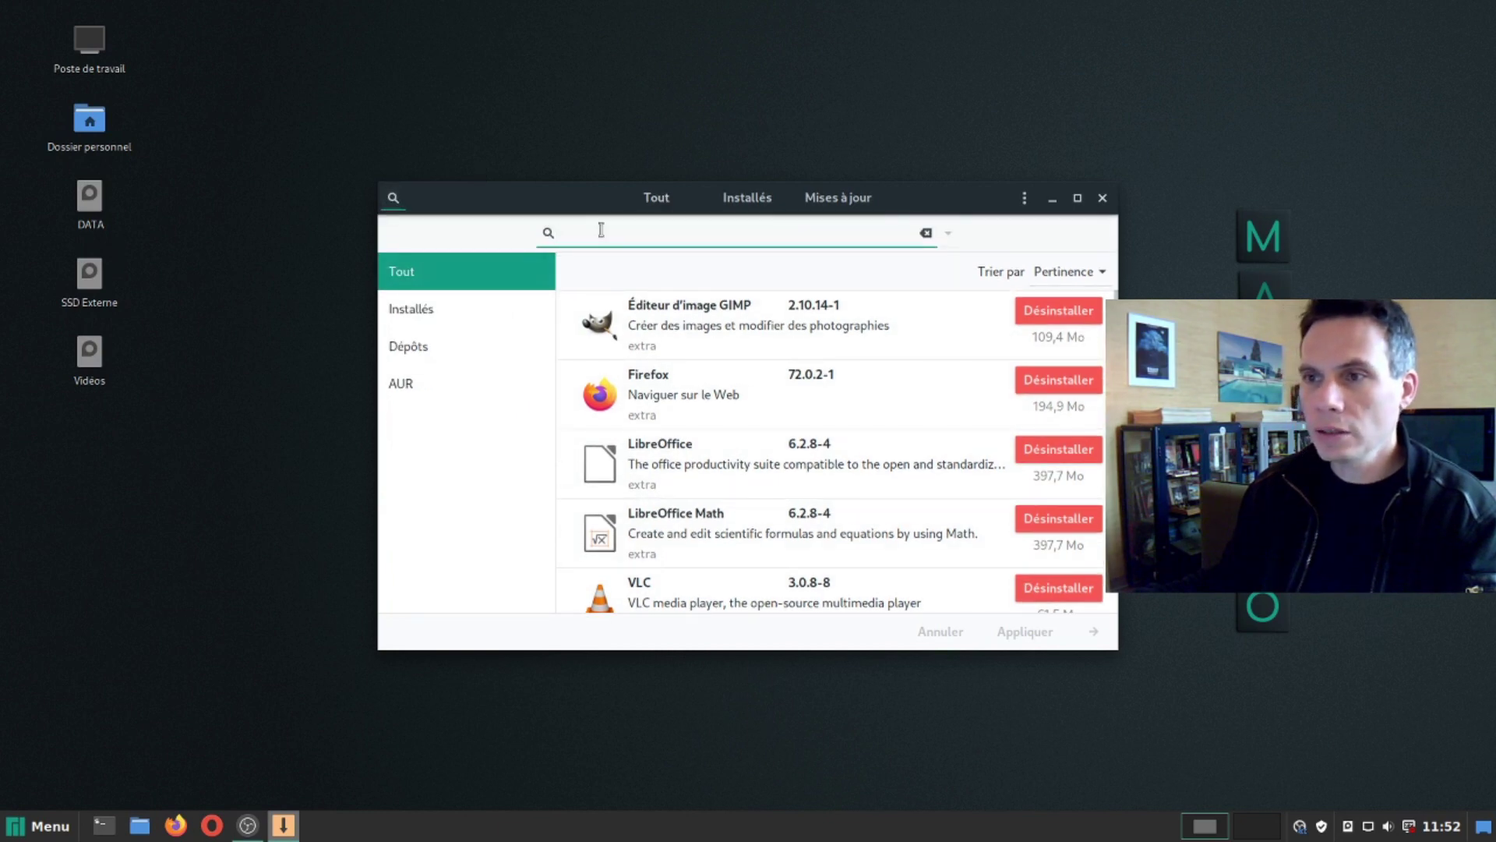
type("kan")
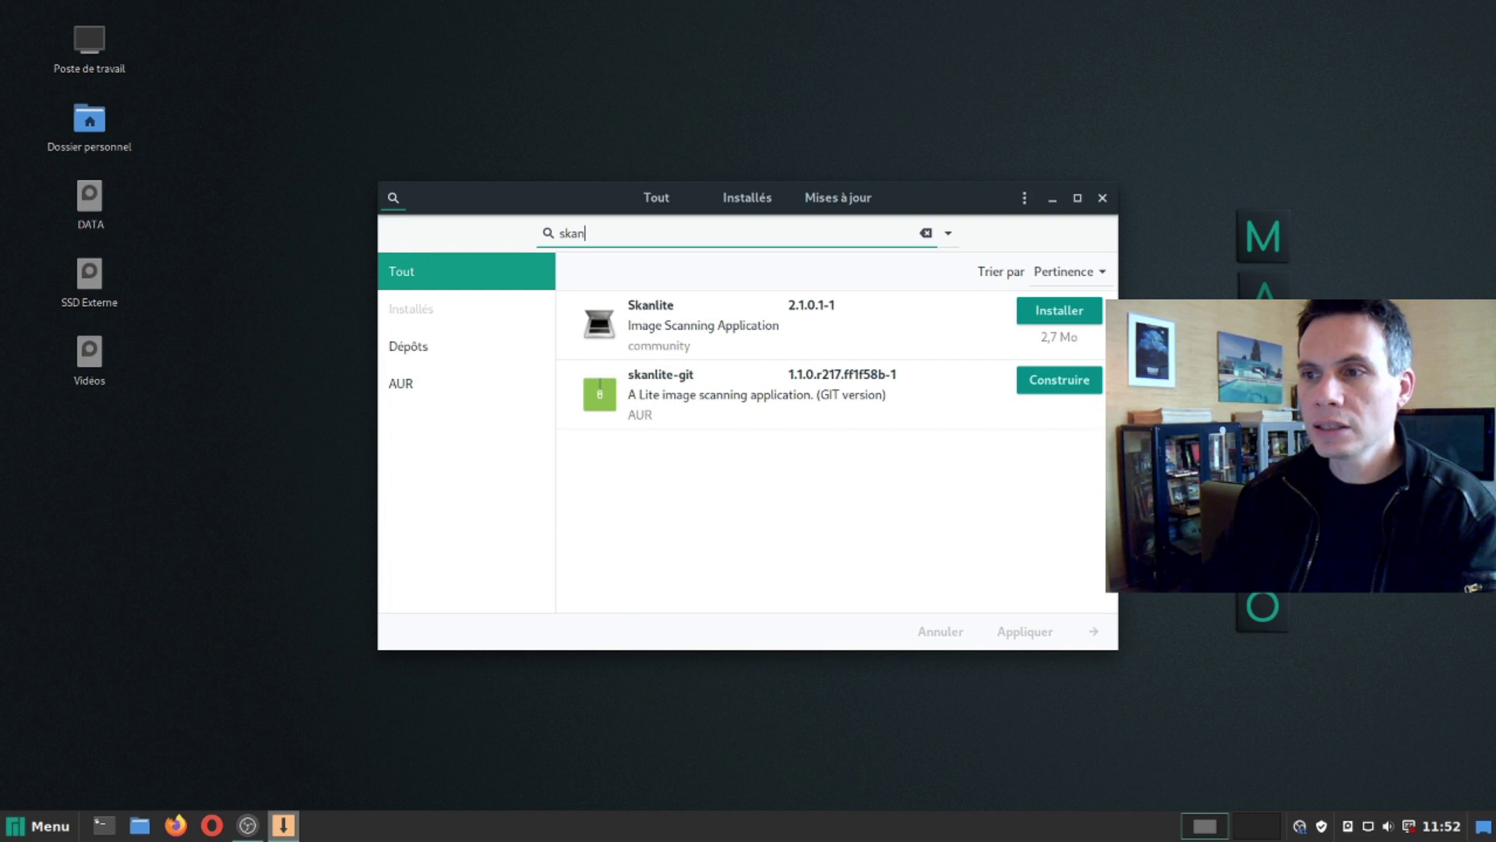
left_click(1064, 316)
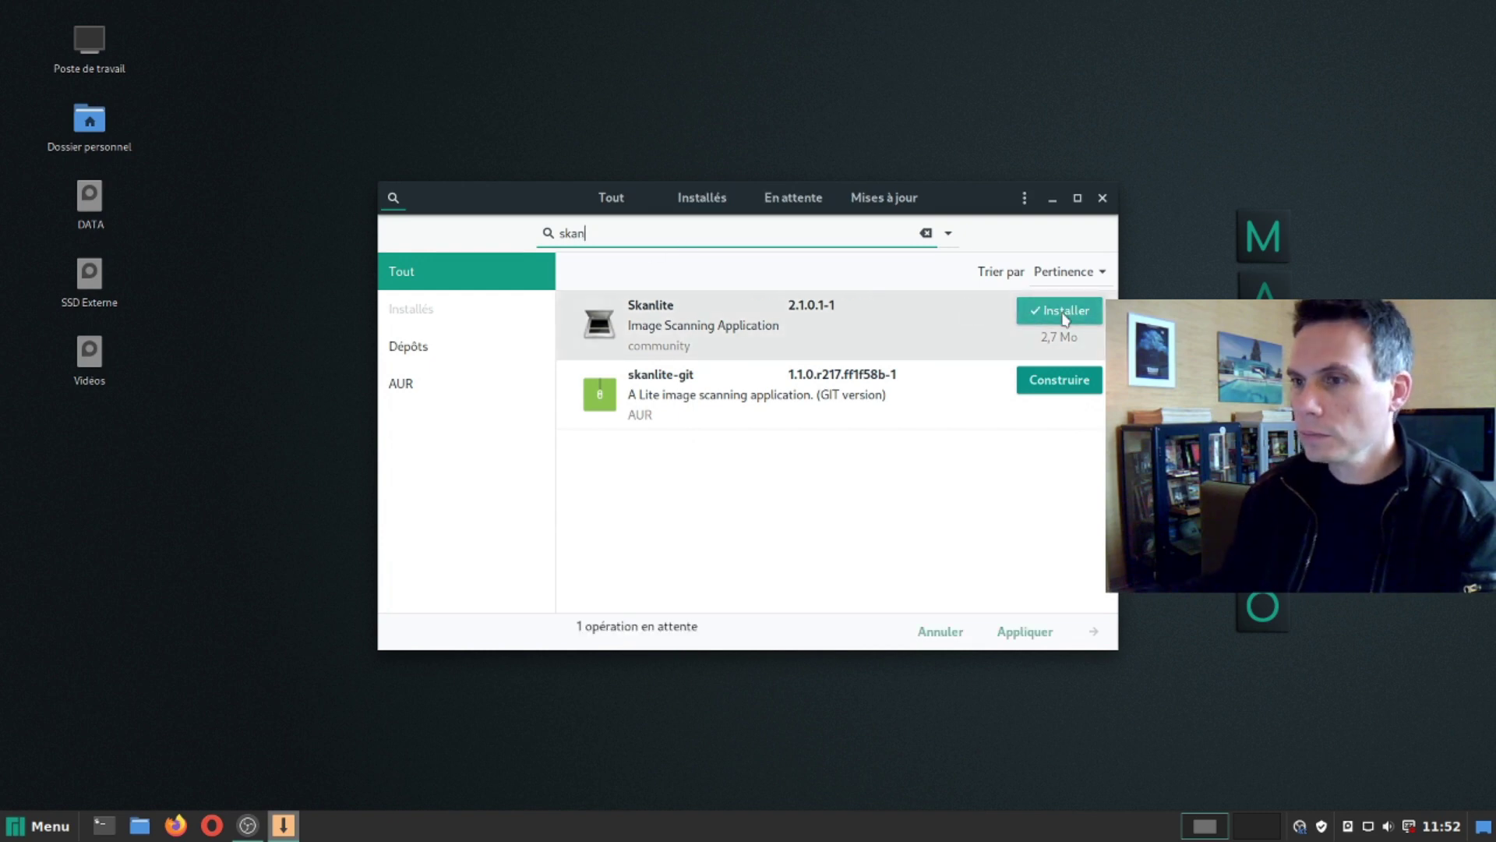
left_click(1025, 632)
type("*****")
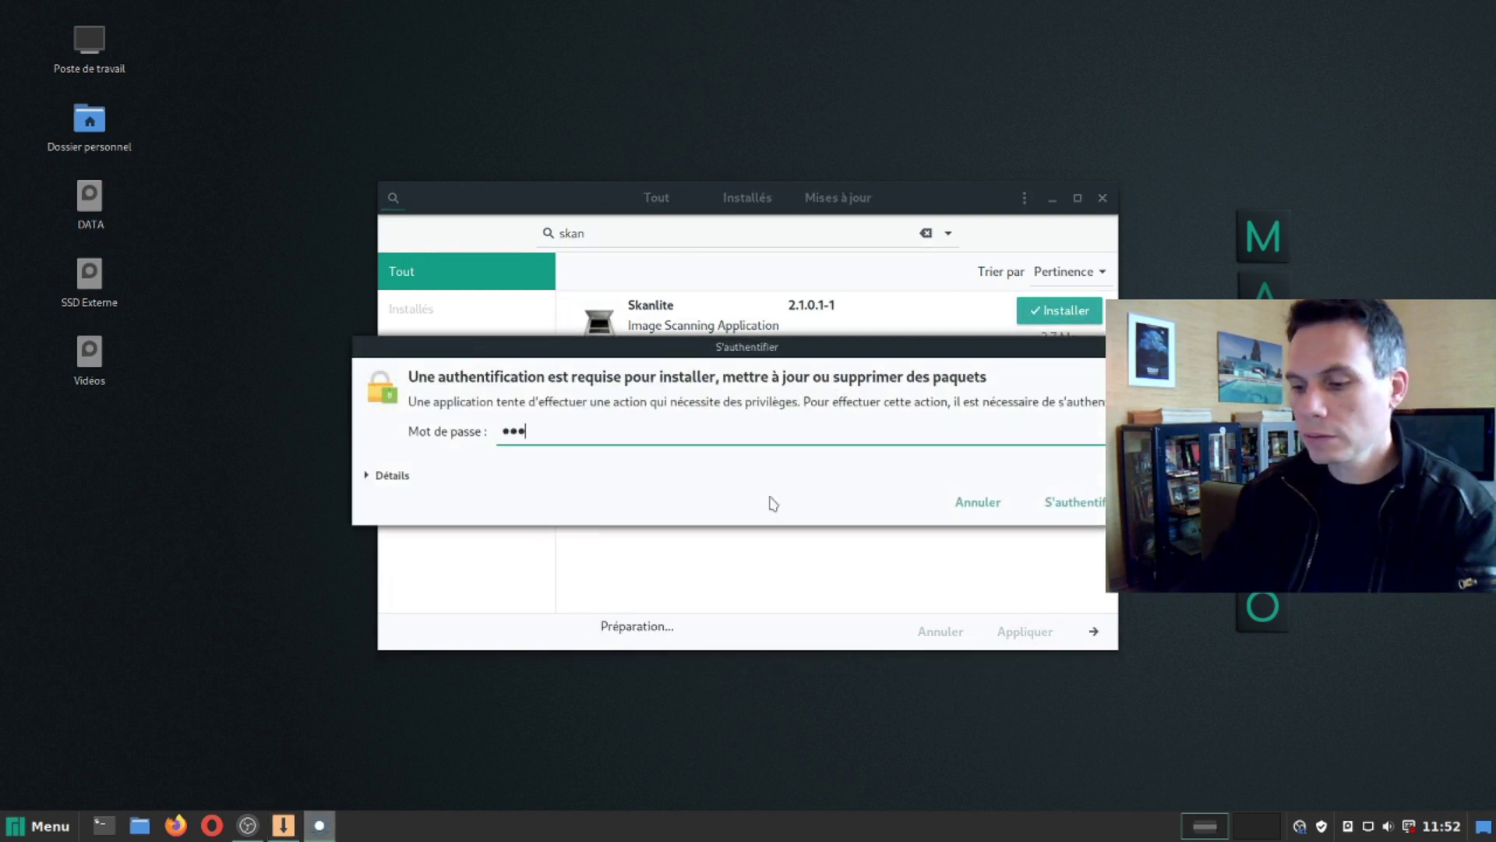
key("Return")
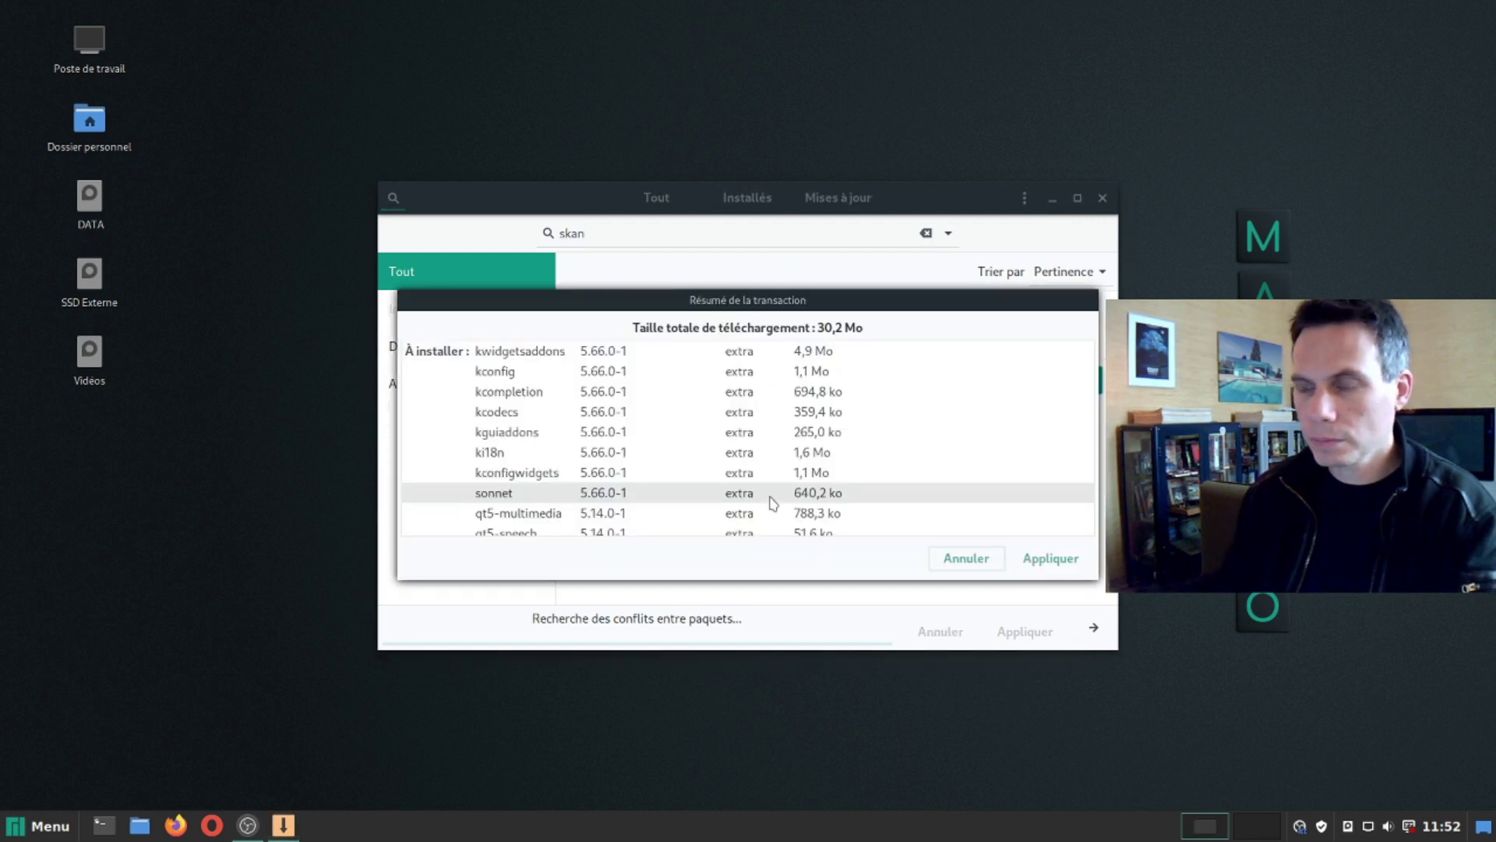
left_click(1044, 558)
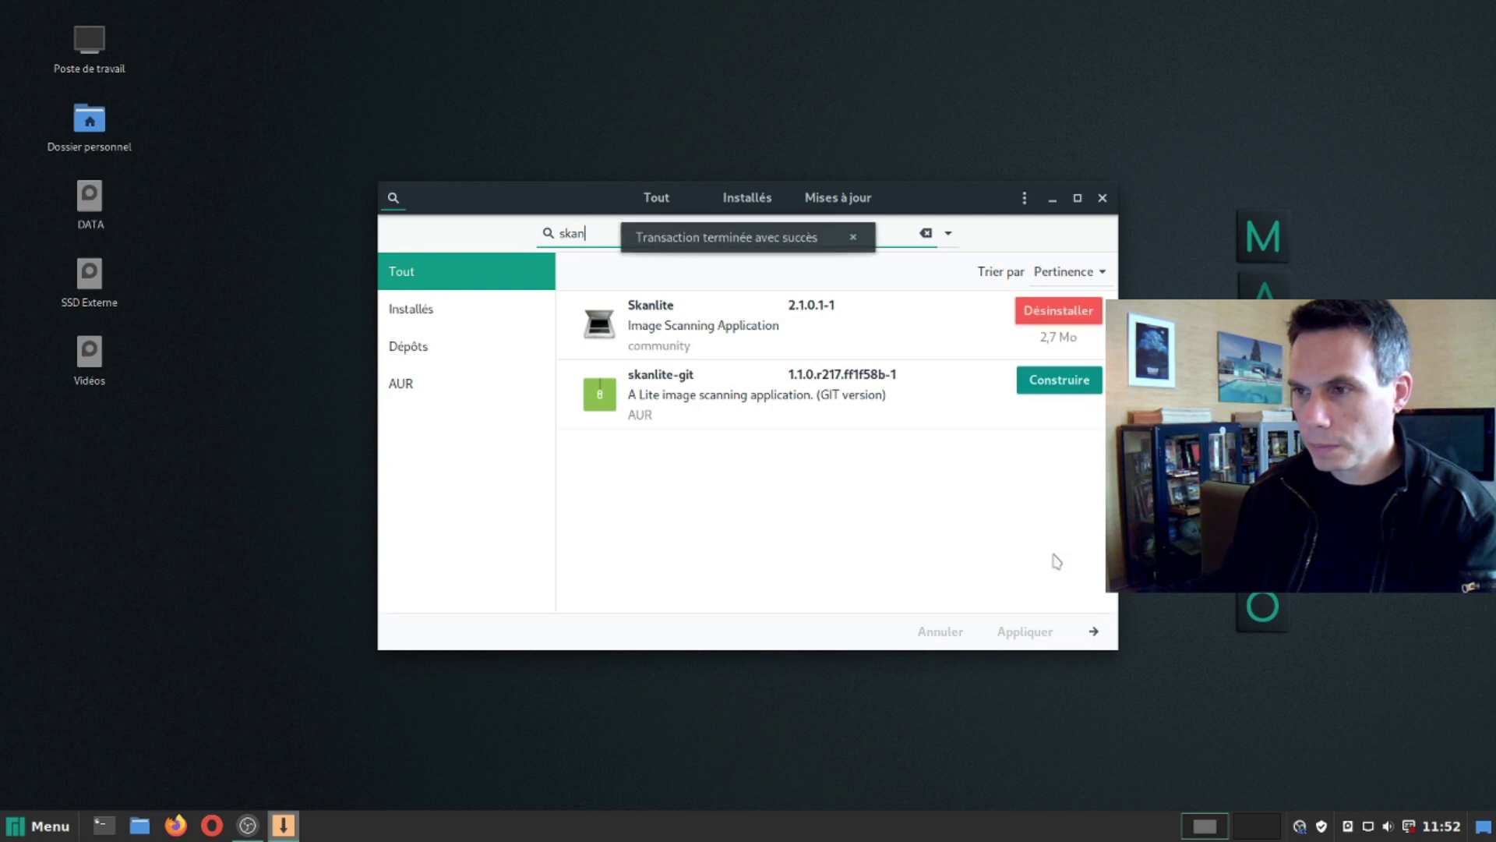
left_click(1103, 199)
- Launch Skanlite and choose the "Samsung : M2070 Series sur USB" device as the scanner
left_click(35, 832)
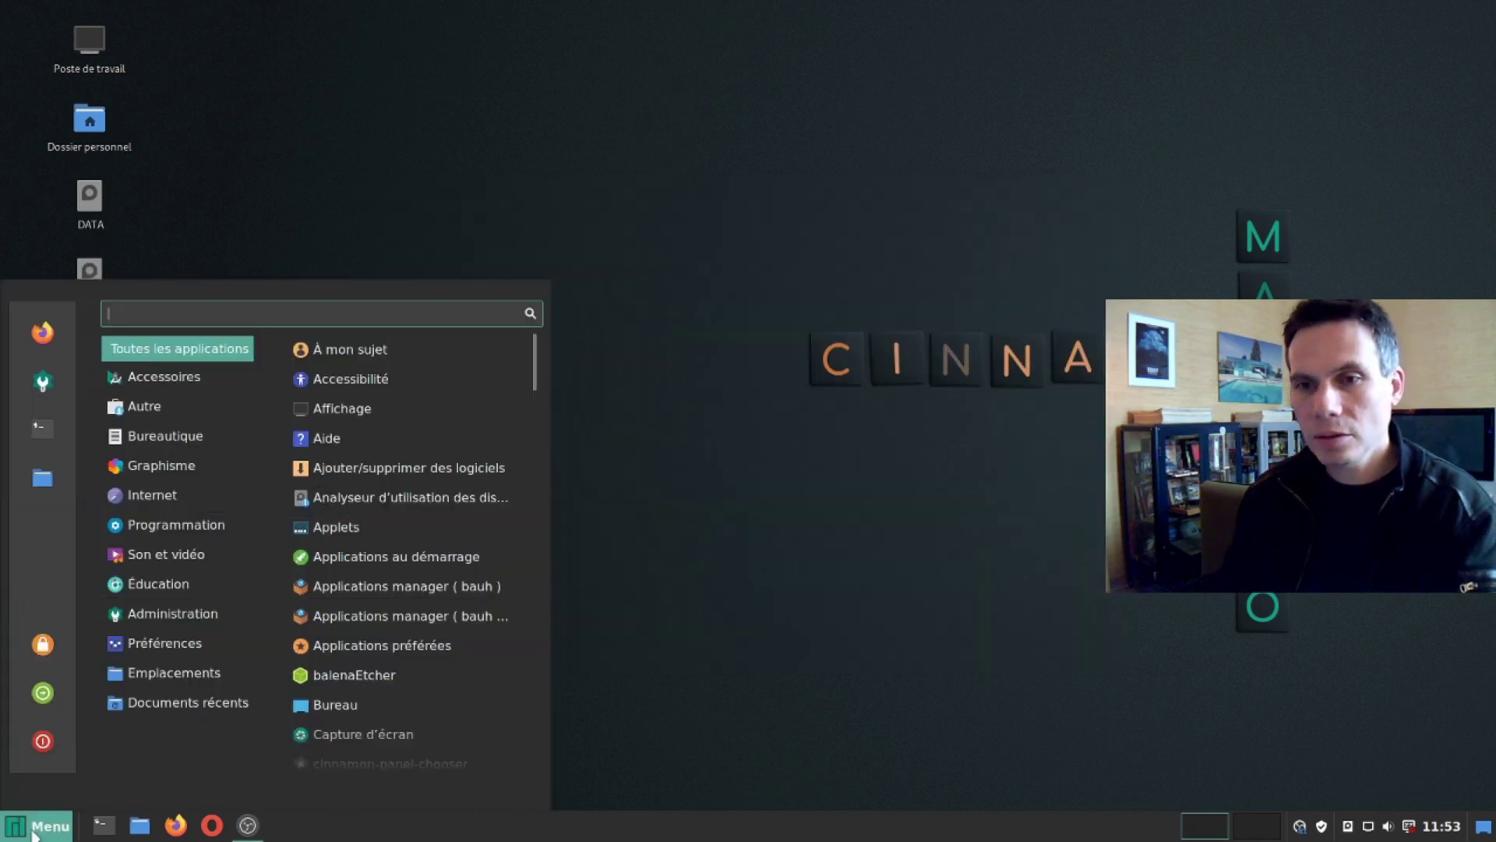
type("skan")
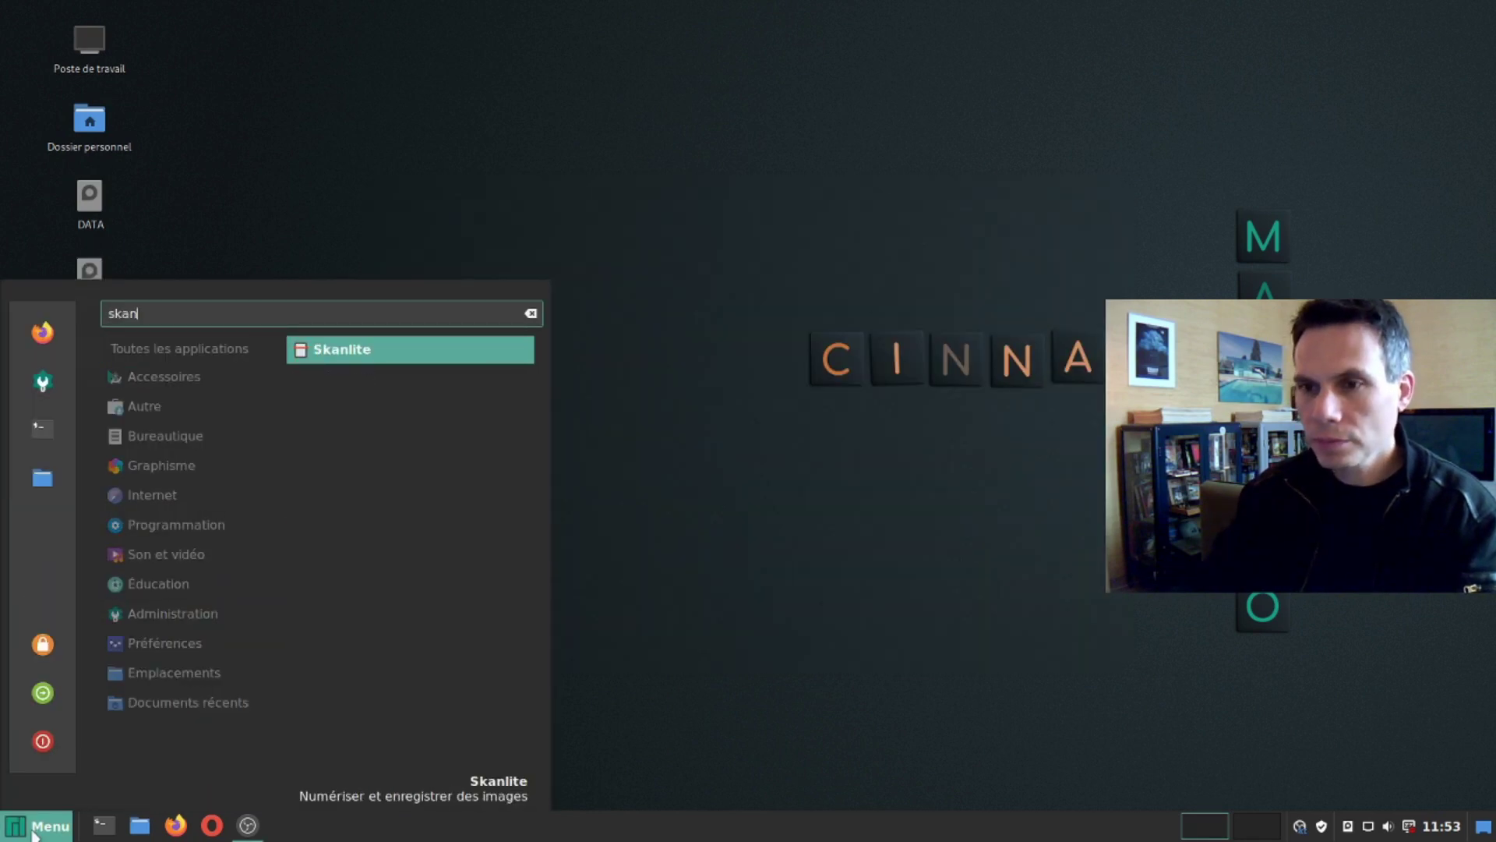
left_click(328, 349)
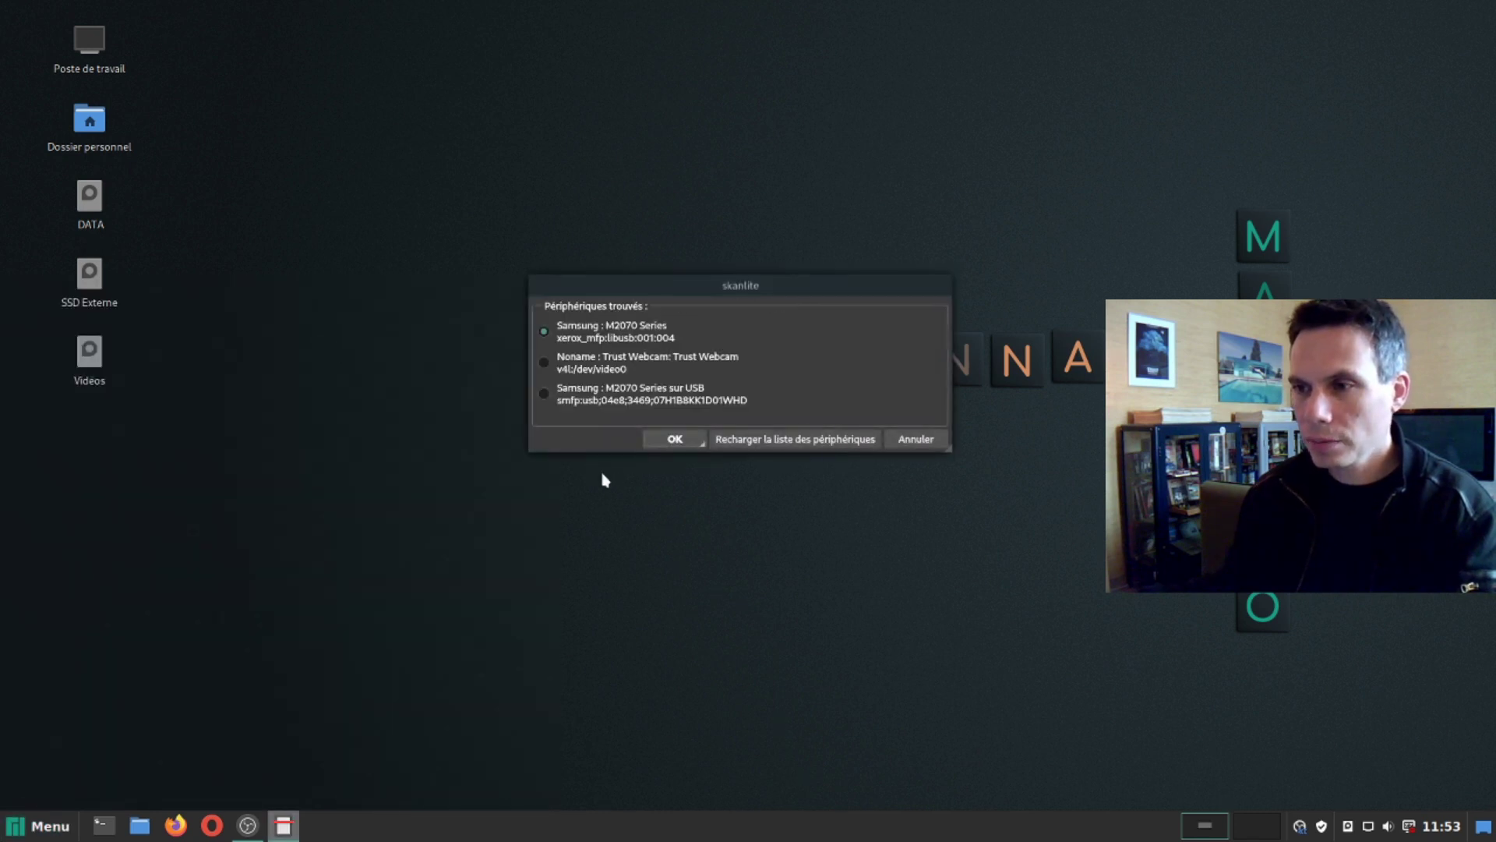
left_click(544, 394)
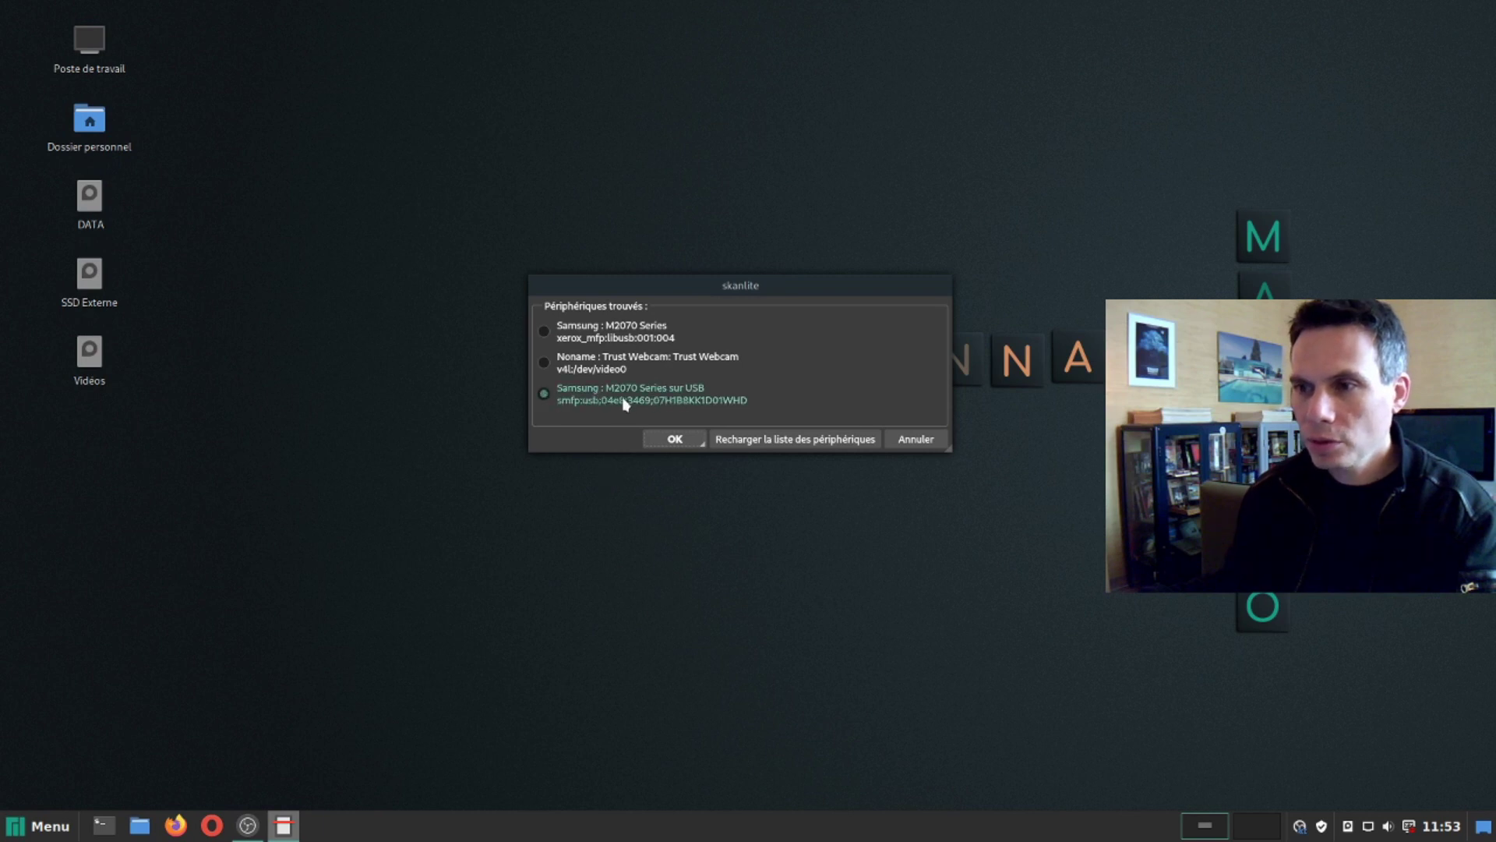
left_click(675, 439)
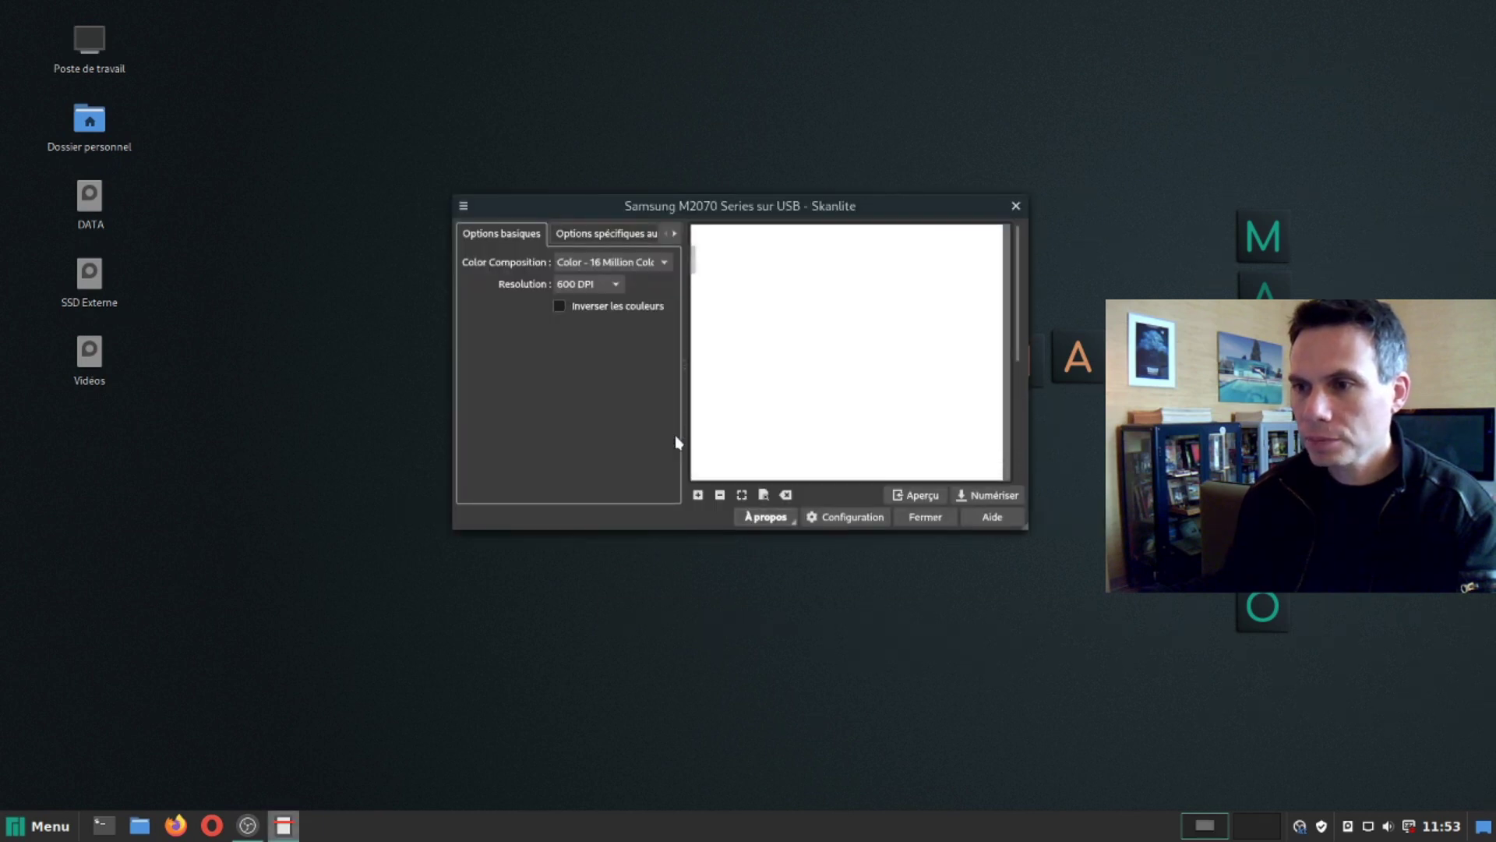
- Enlarge the Skanlite window and run a preview scan of the page on the scanner
left_click_drag(936, 207, 776, 114)
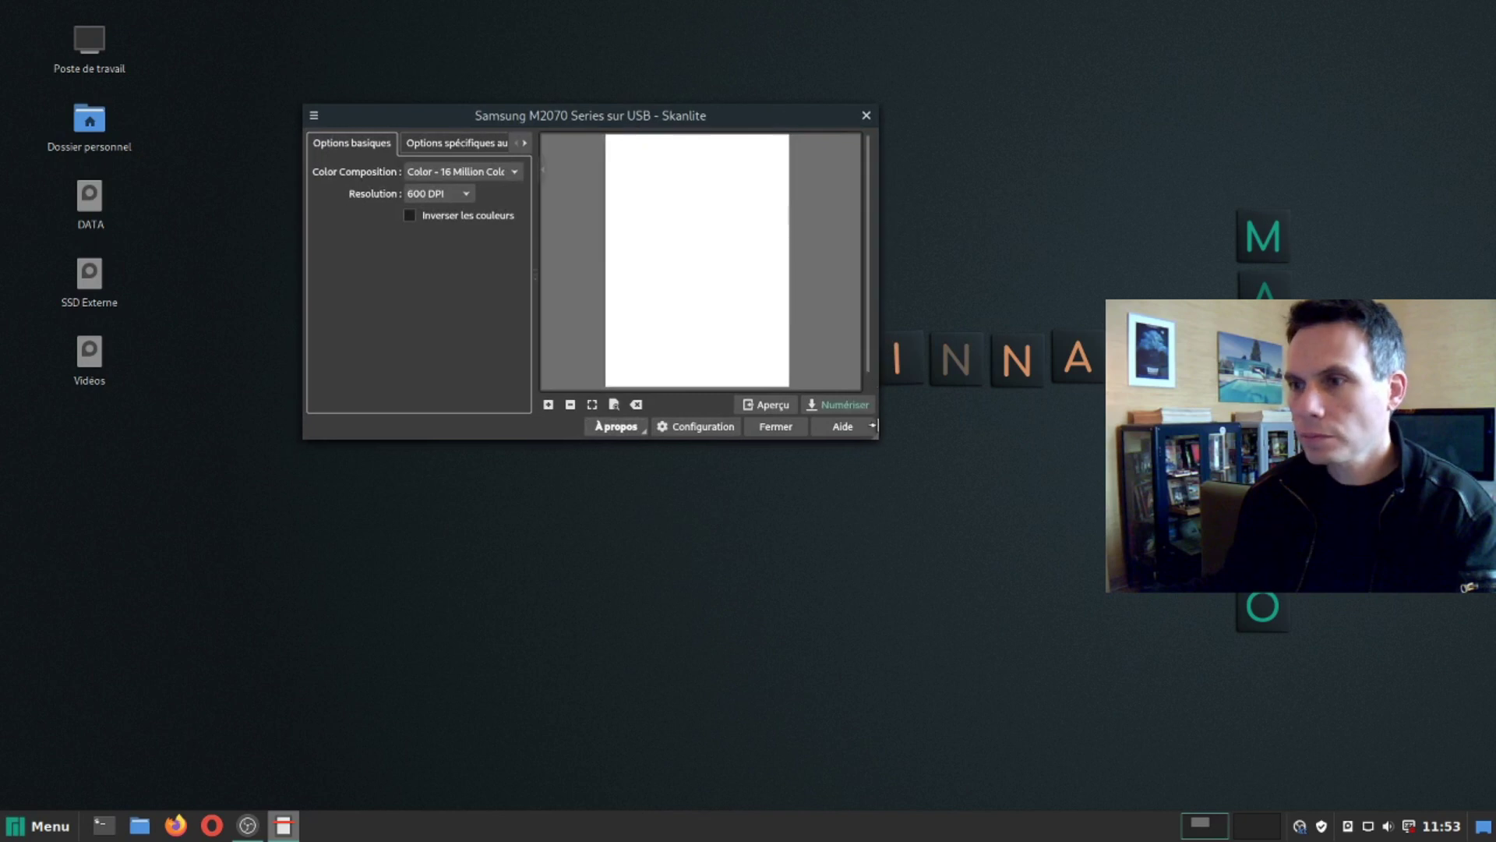
left_click_drag(874, 437, 1138, 668)
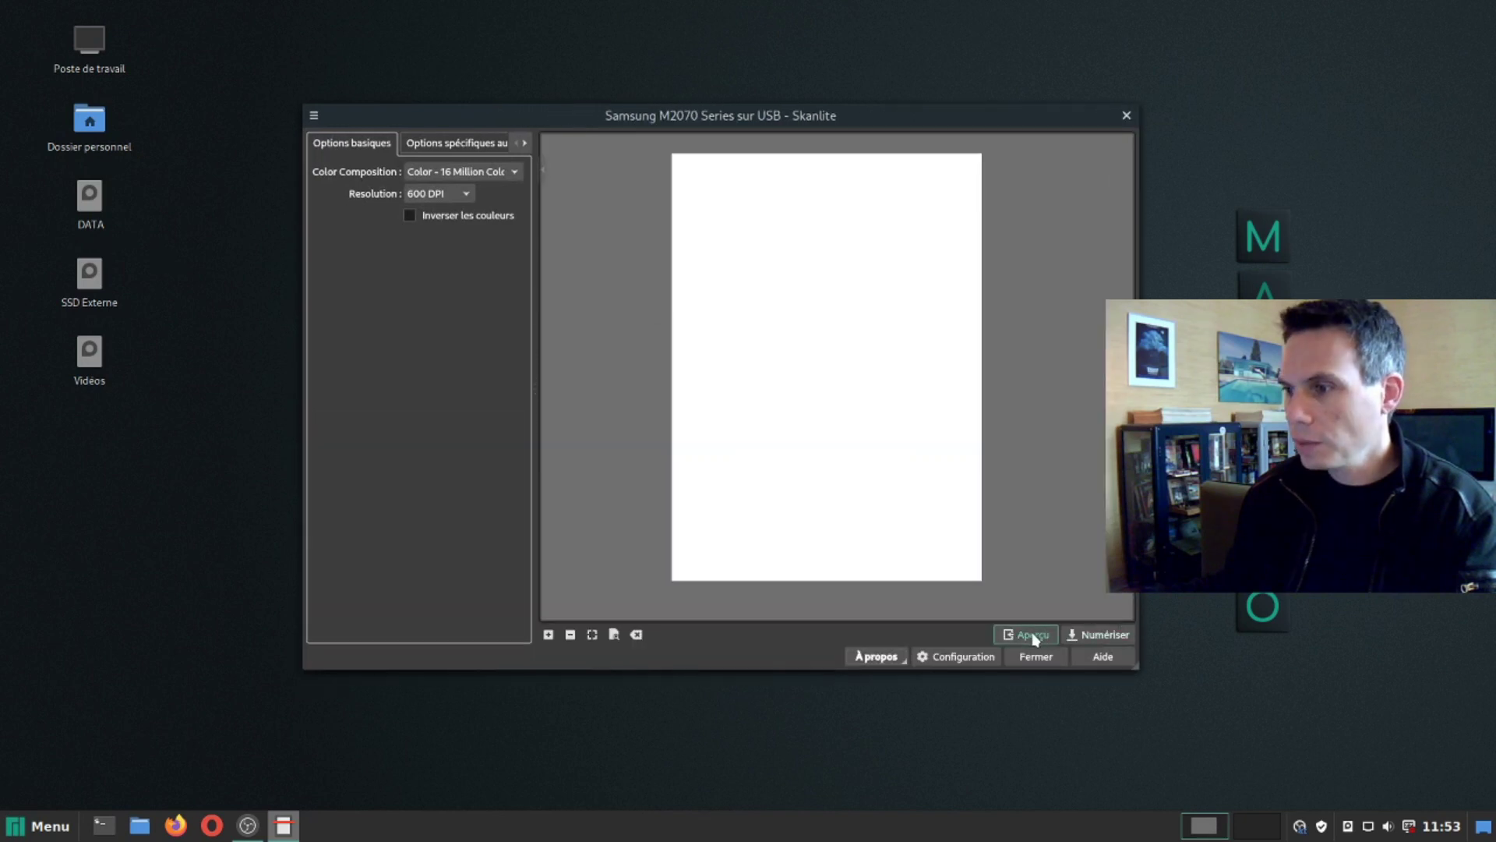
left_click(1032, 635)
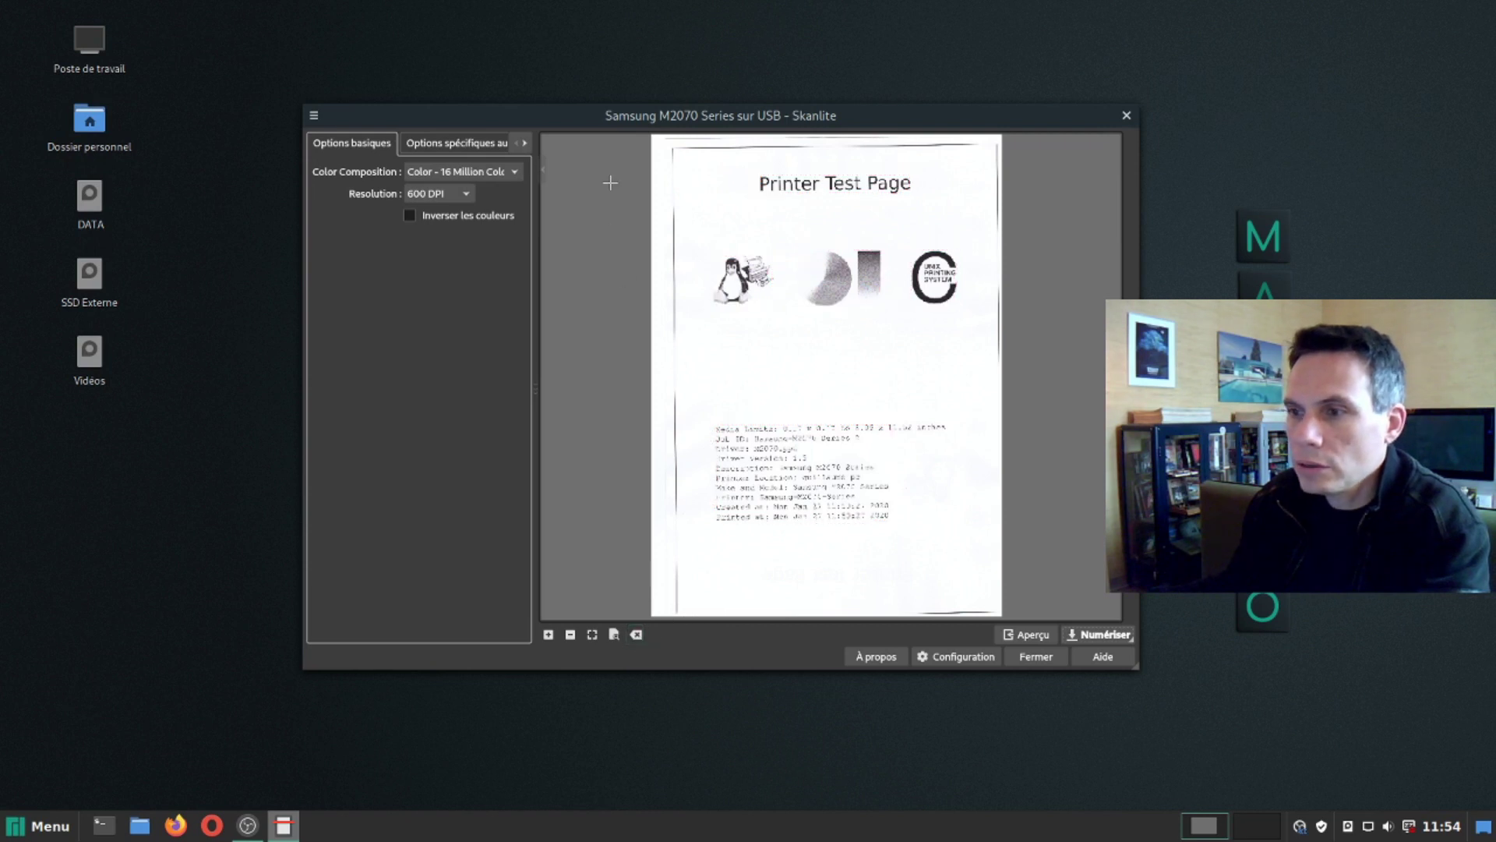
- Set the scan resolution to 150 DPI and the image save location to the Bureau folder
left_click(467, 198)
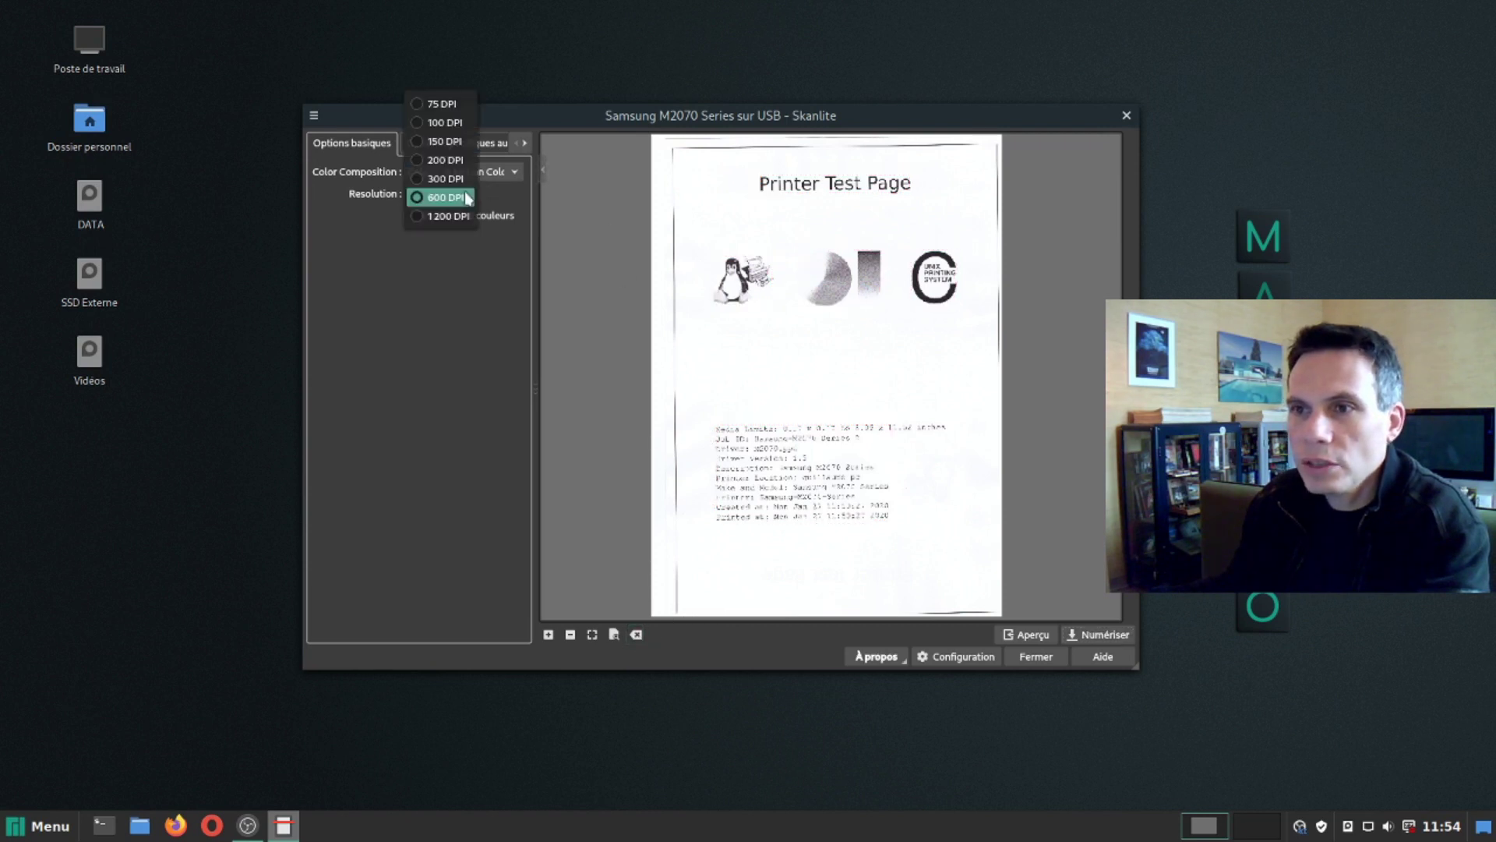
left_click(429, 143)
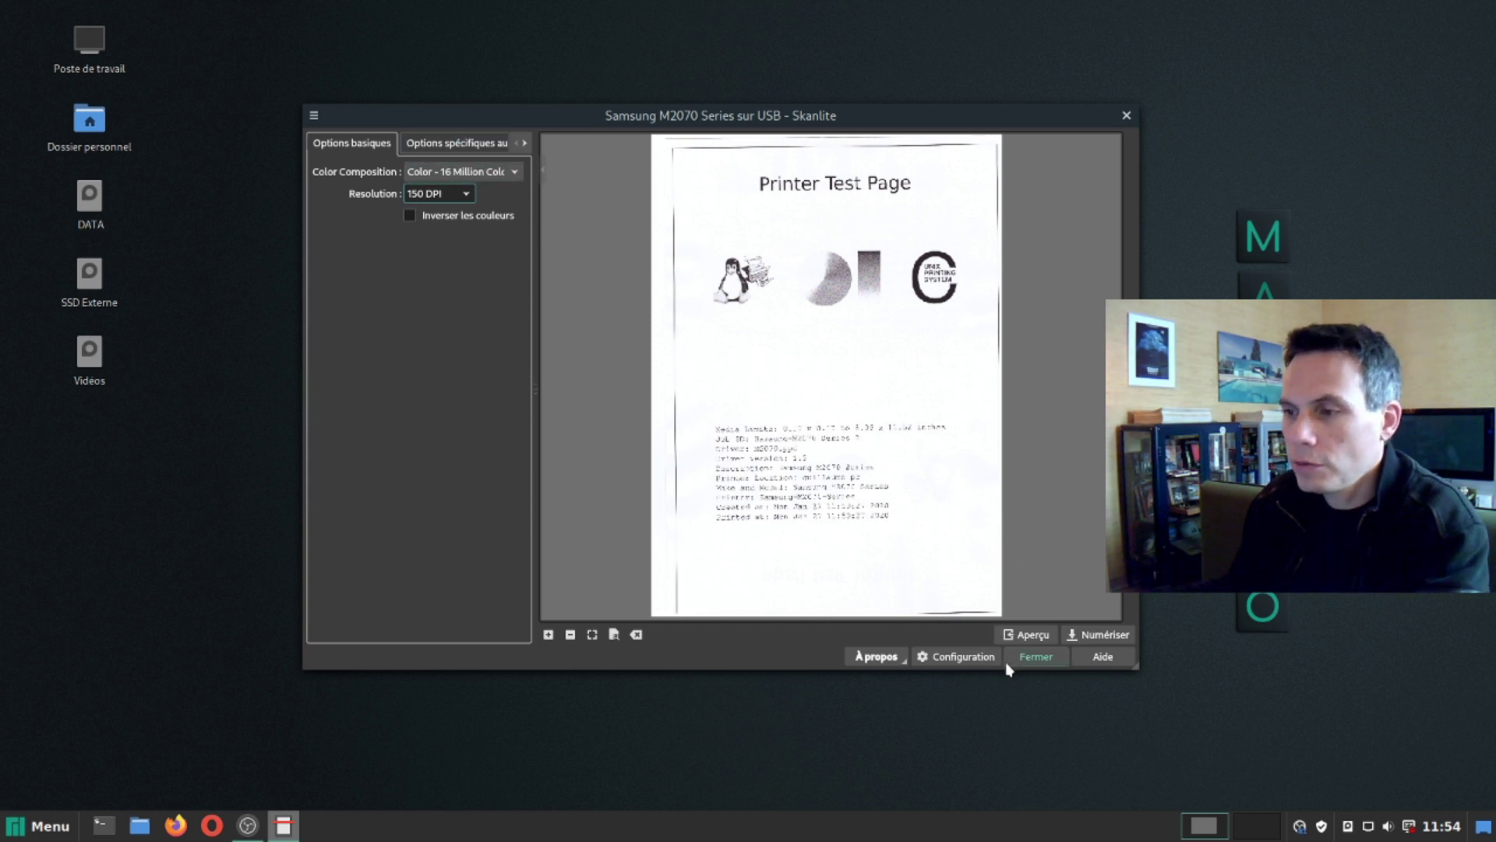
left_click(951, 658)
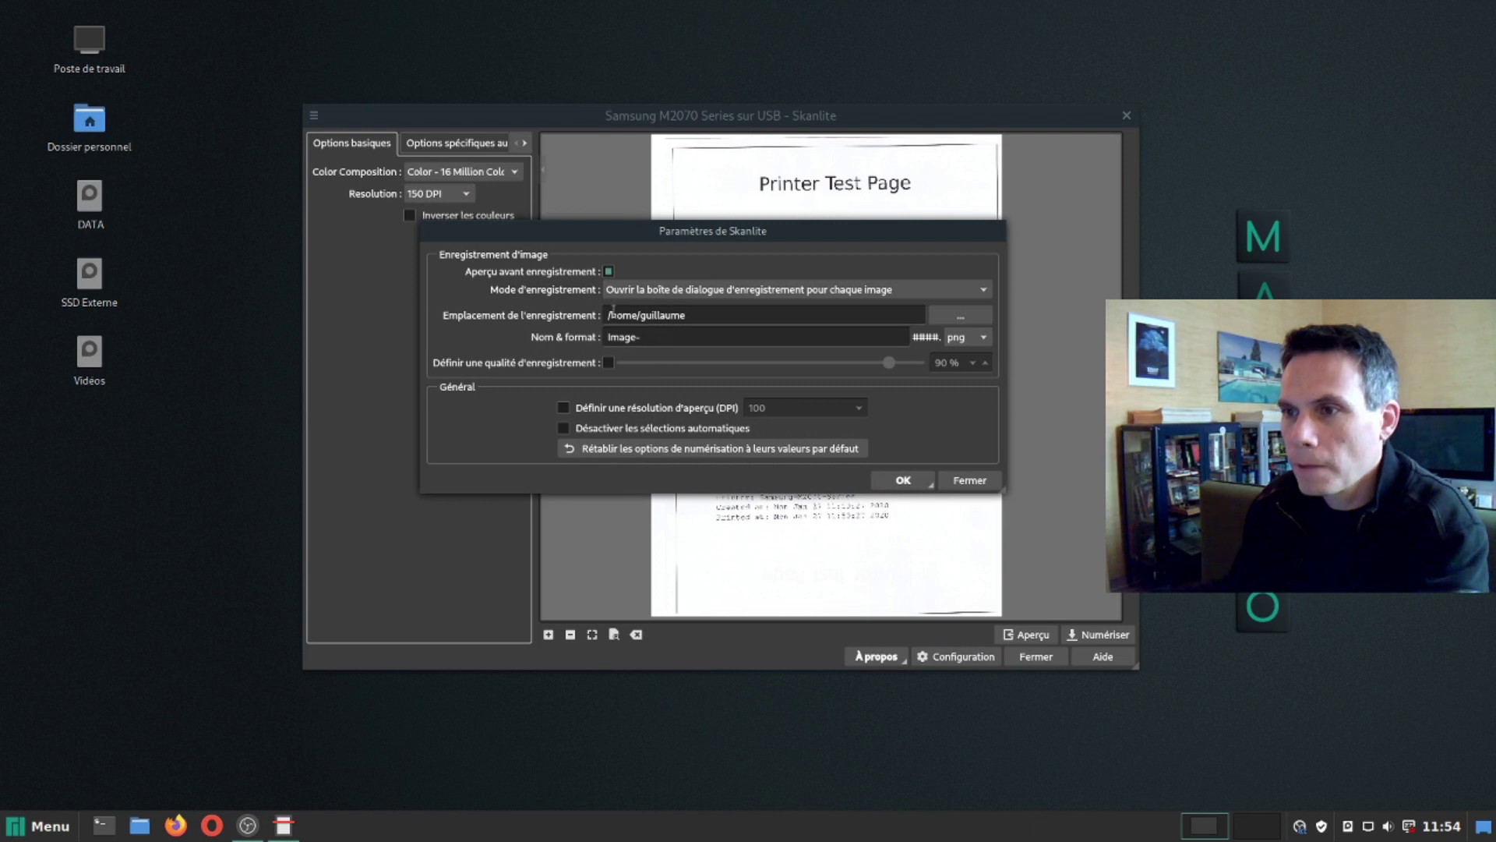
left_click(964, 317)
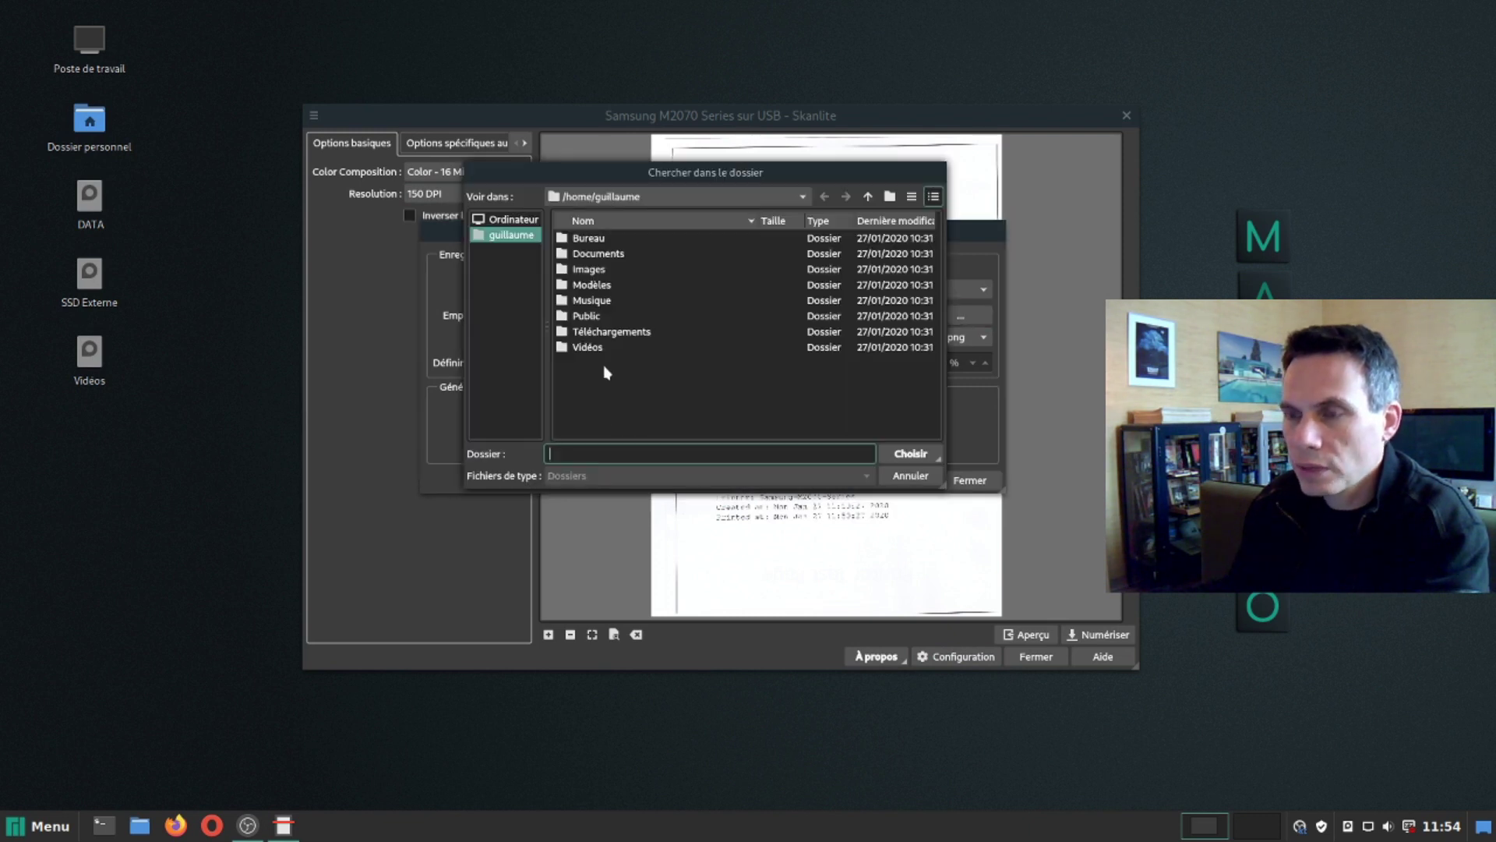
double_click(589, 238)
left_click(903, 453)
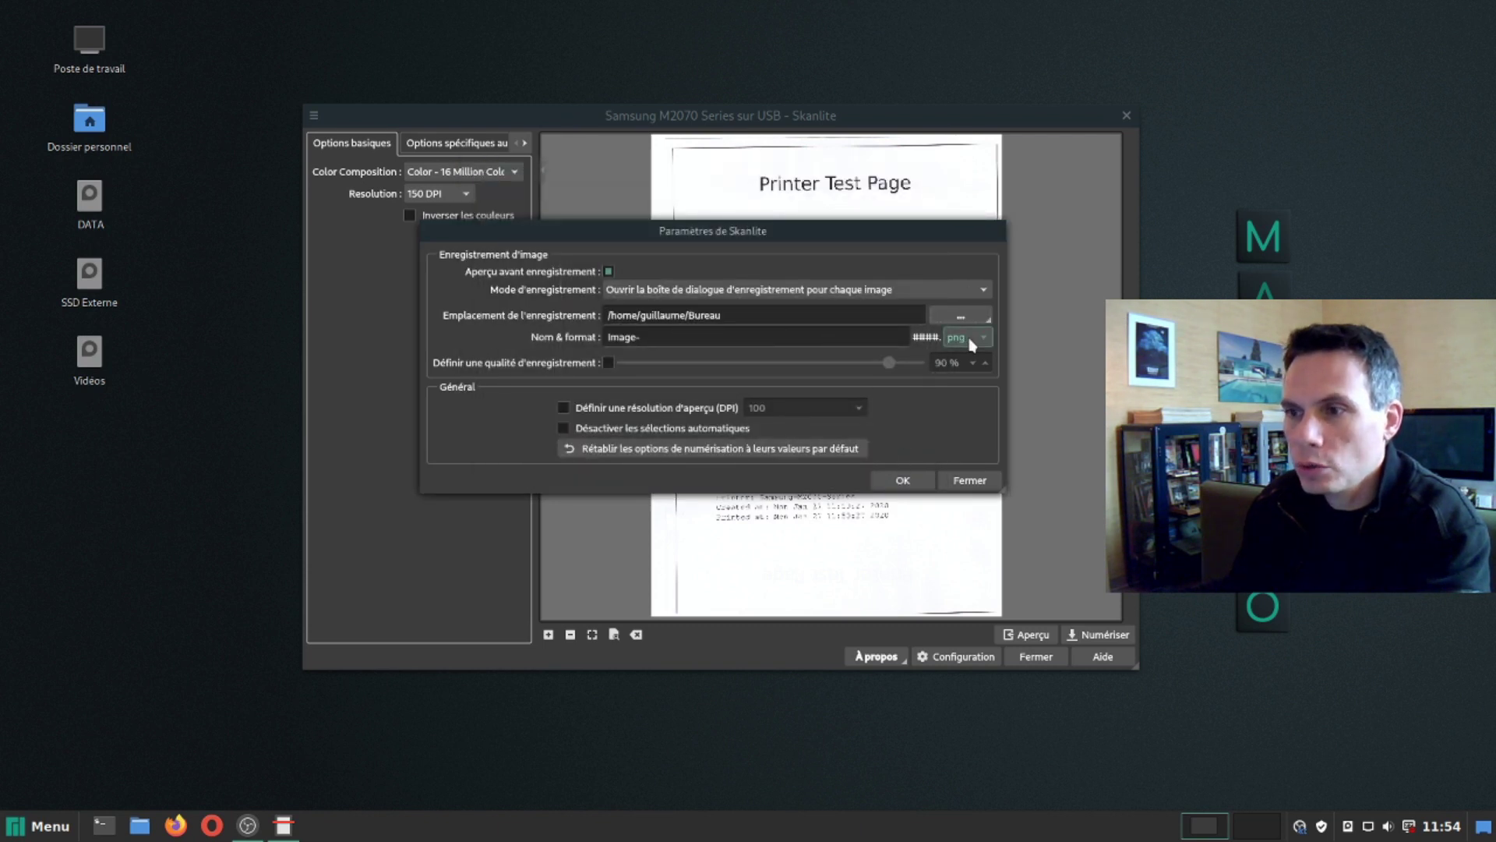
left_click(903, 483)
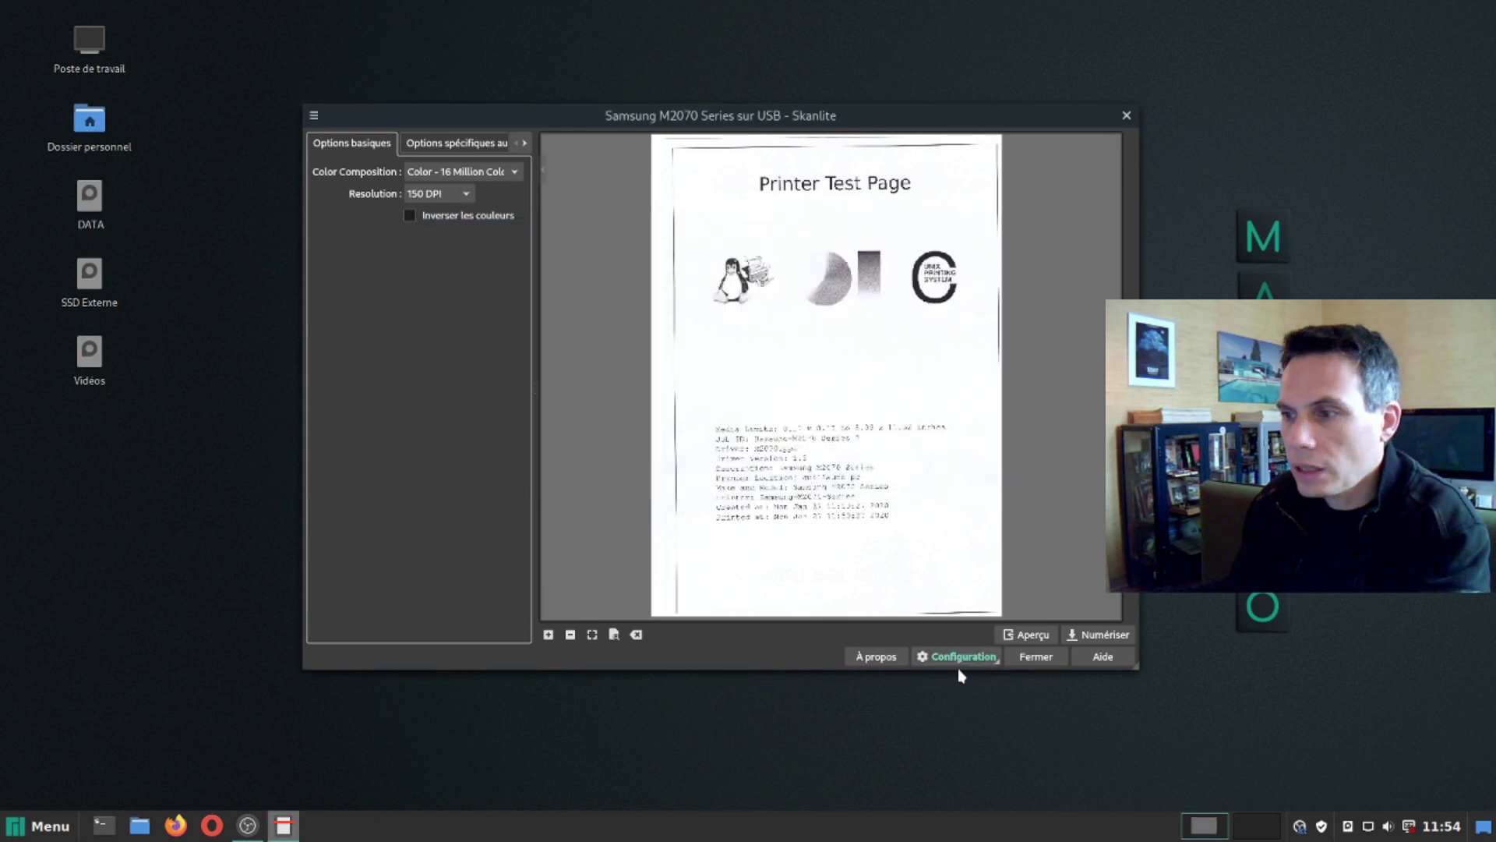
- Scan the page, save it on the desktop as Image-0001.png and close Skanlite
left_click(1102, 633)
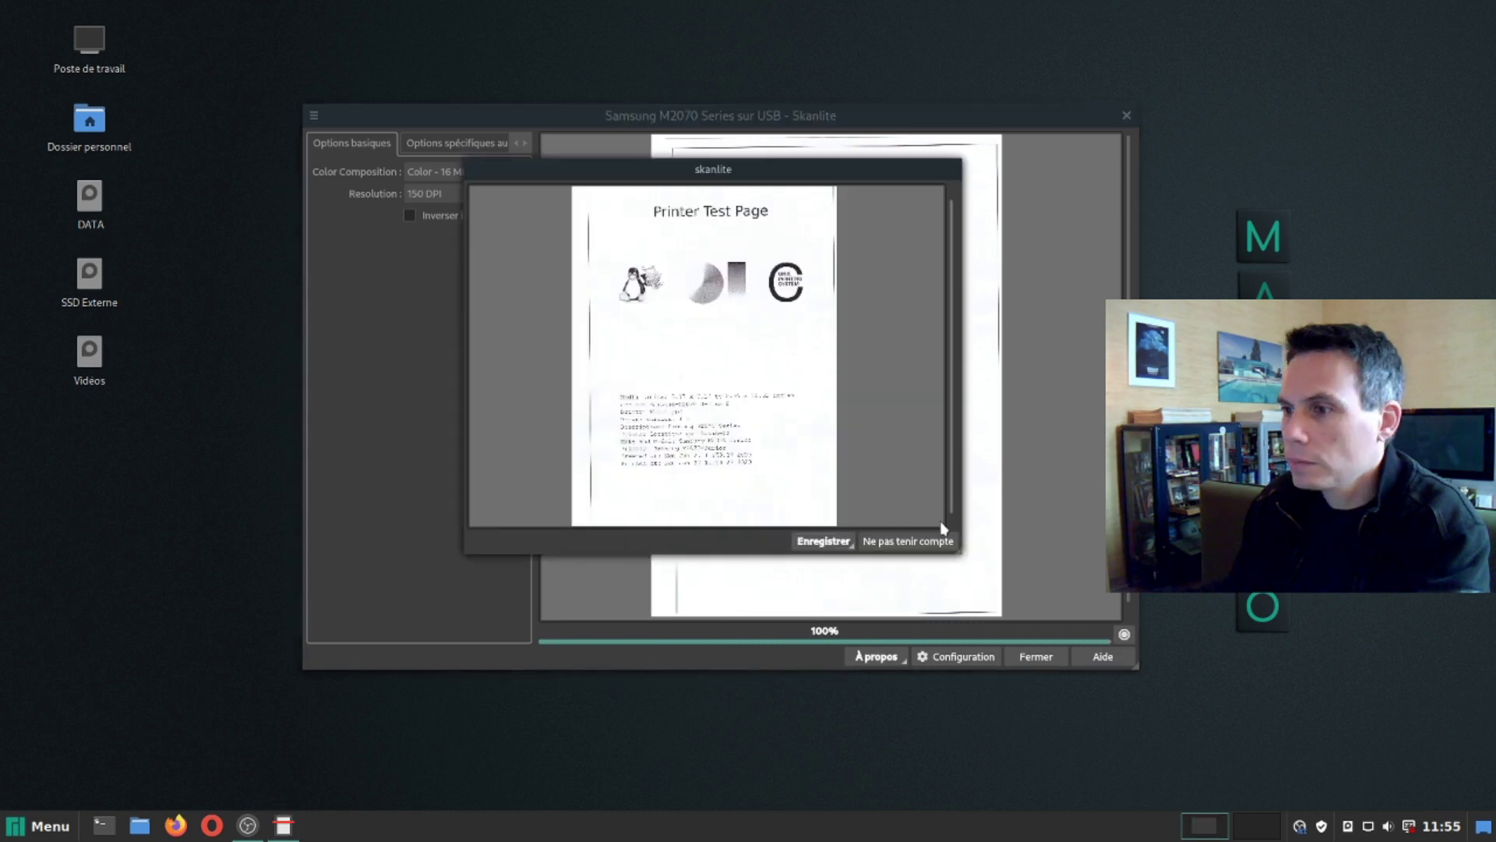
left_click(820, 541)
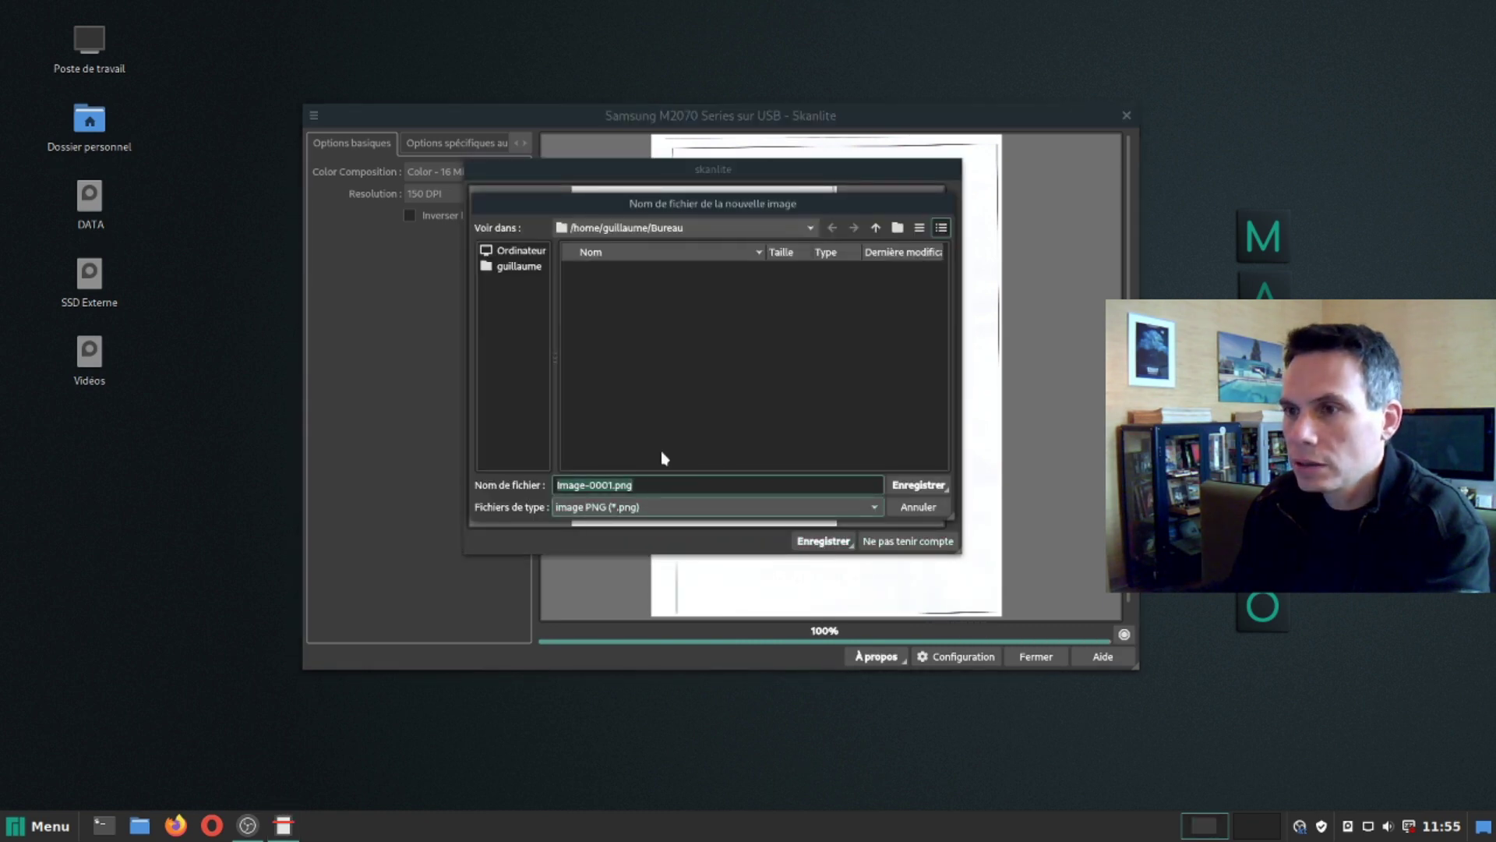
left_click(922, 486)
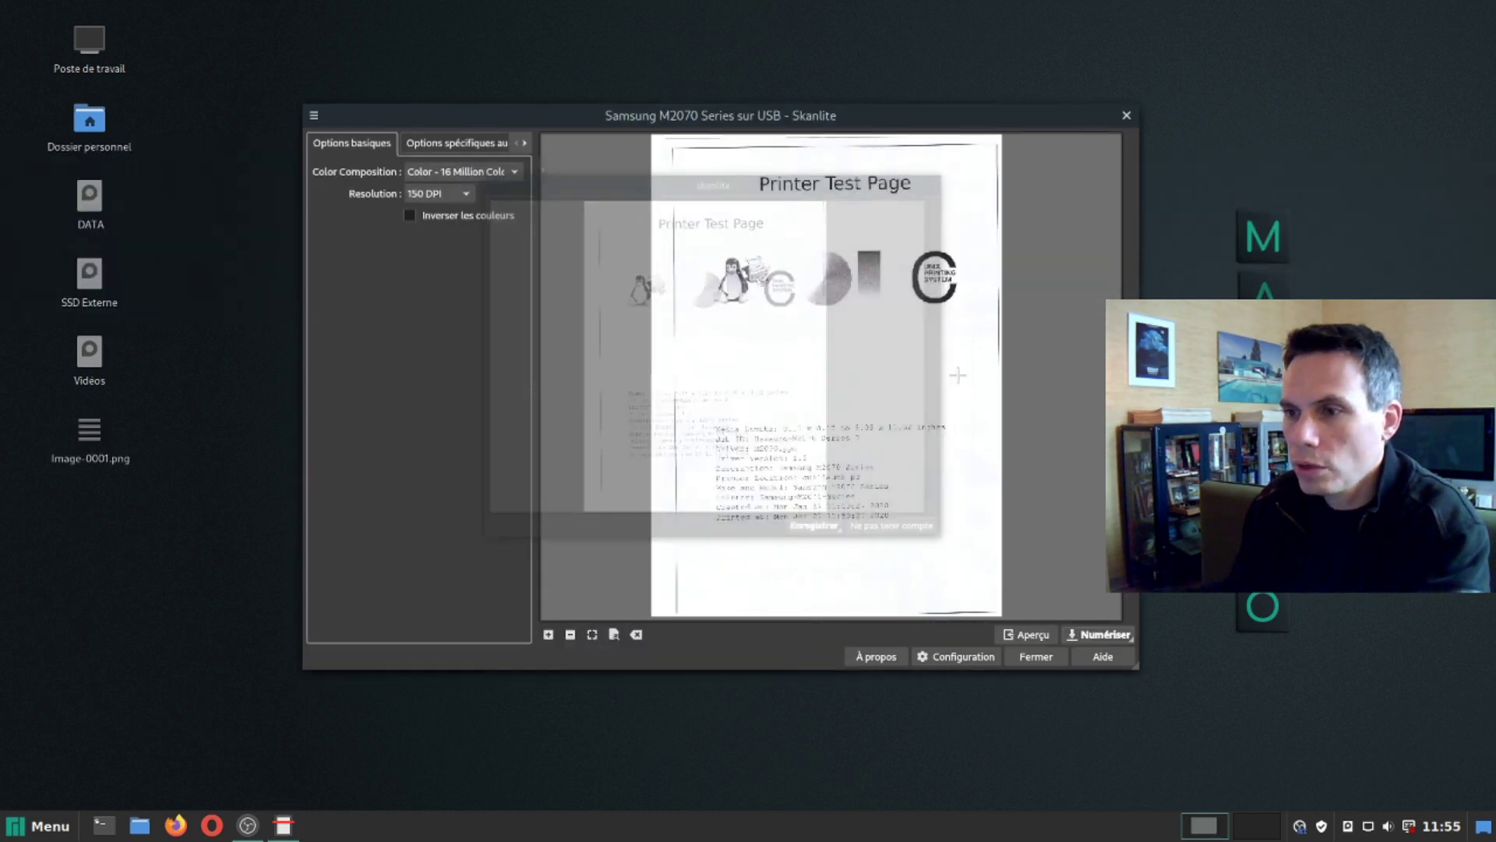
left_click(1126, 117)
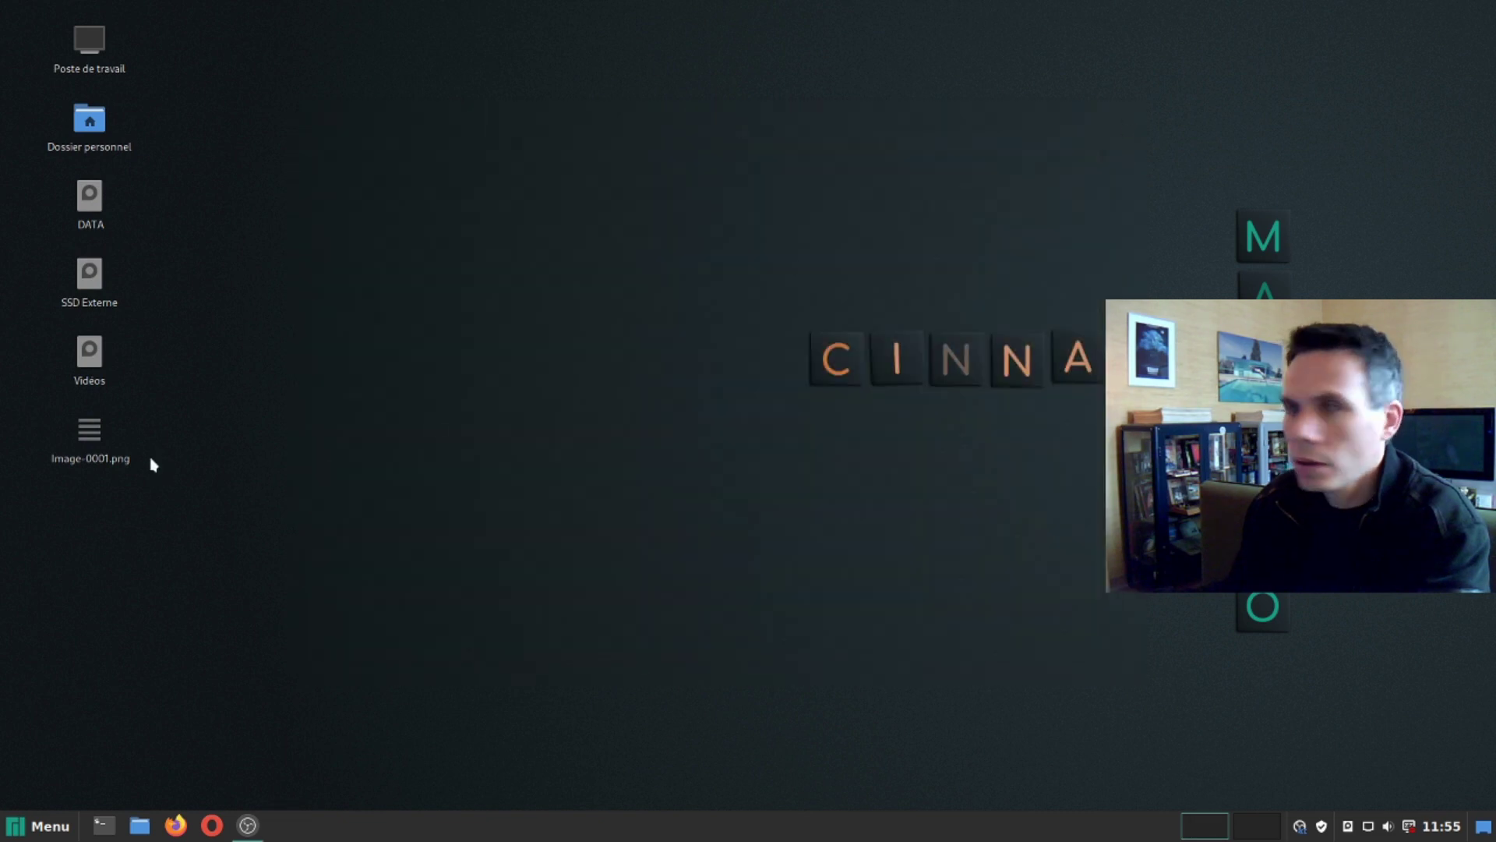
- Open Image-0001.png from the desktop, maximize the viewer and check the application's About information
double_click(90, 431)
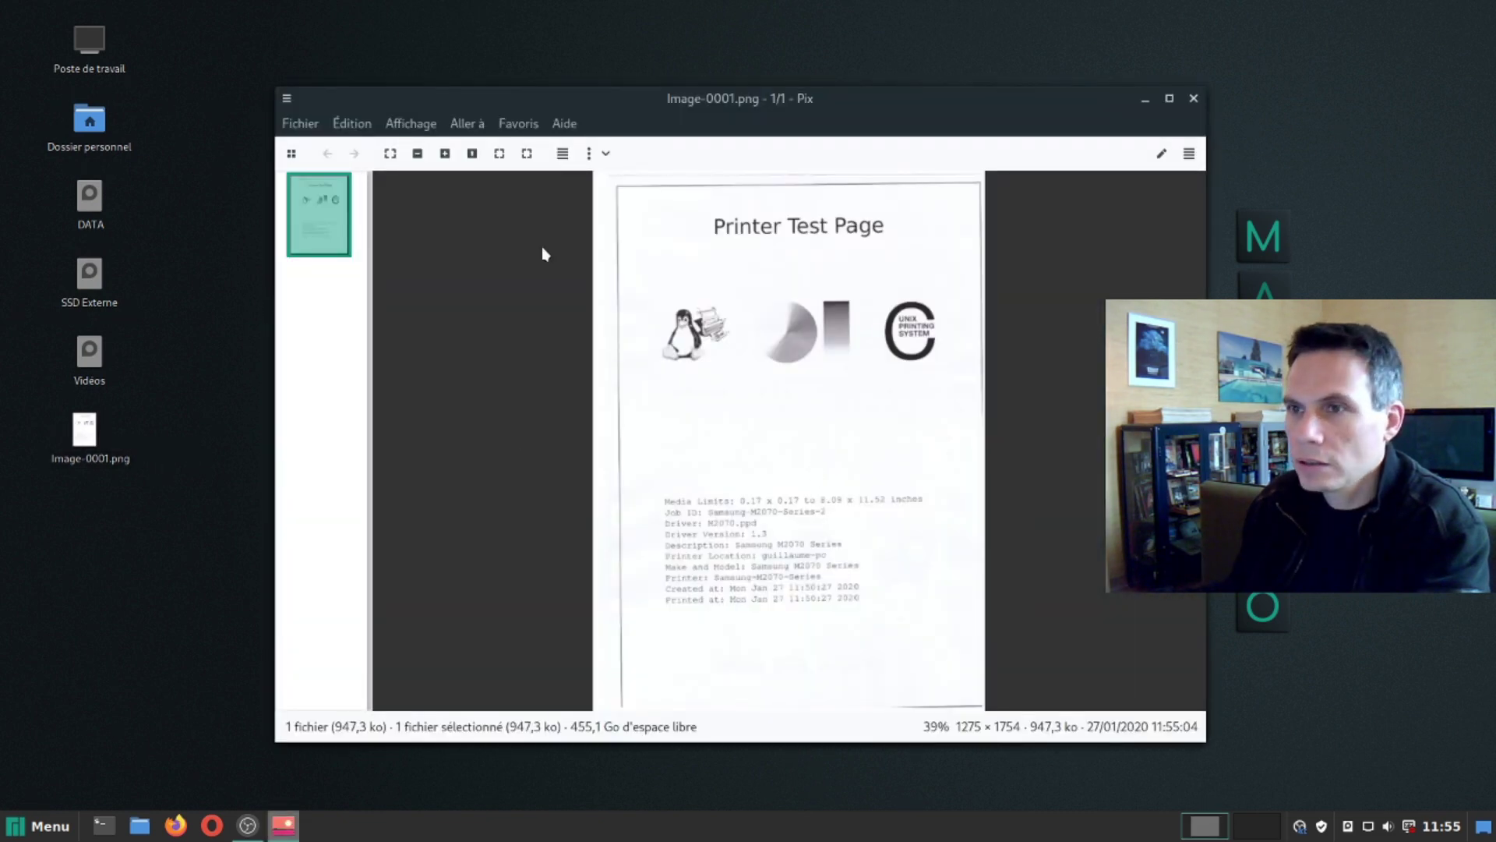
double_click(546, 98)
left_click(289, 37)
left_click(320, 114)
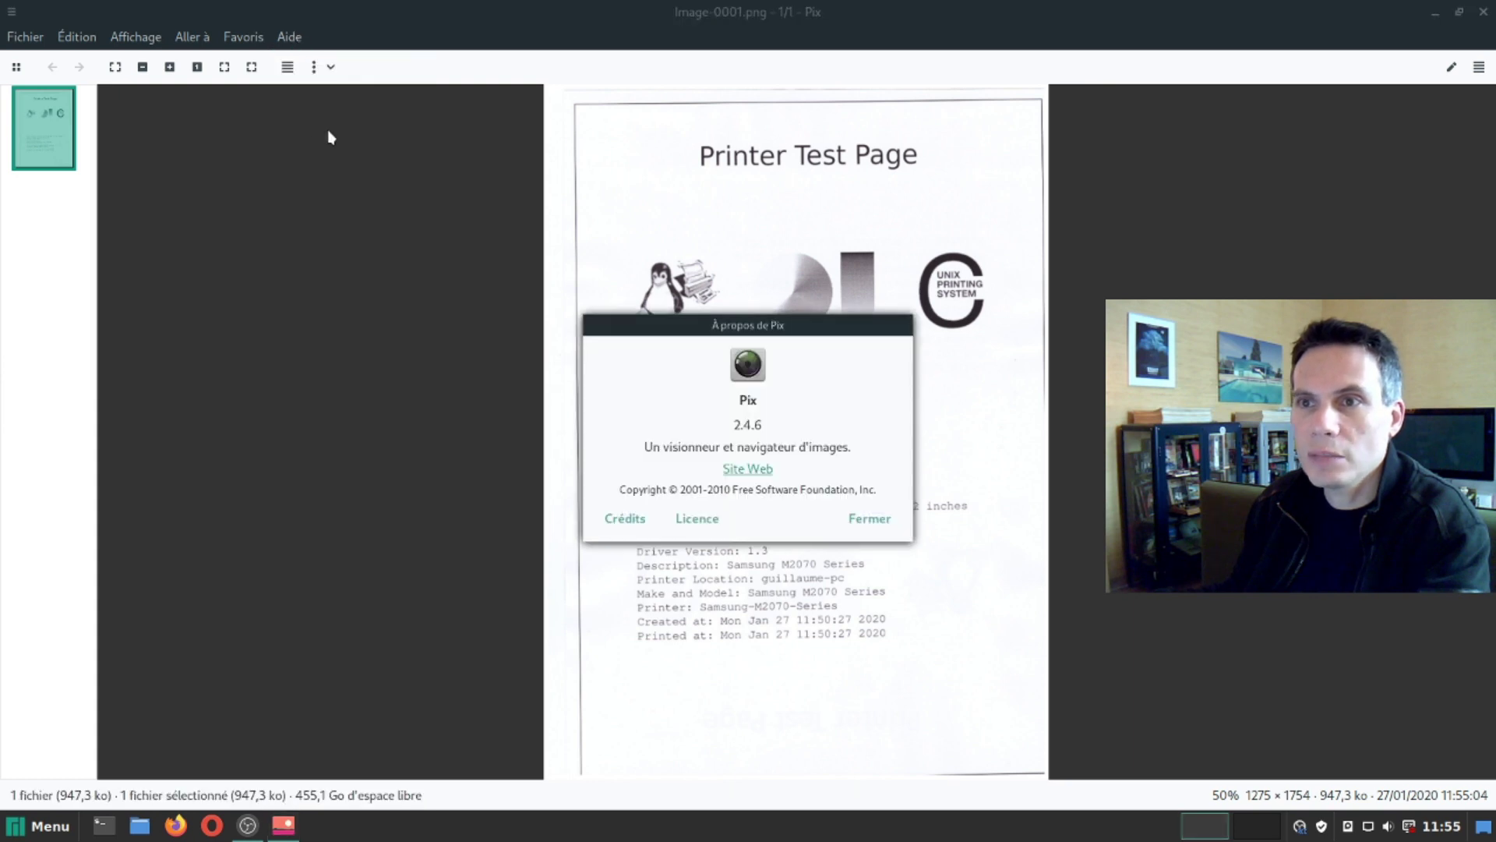
left_click(872, 520)
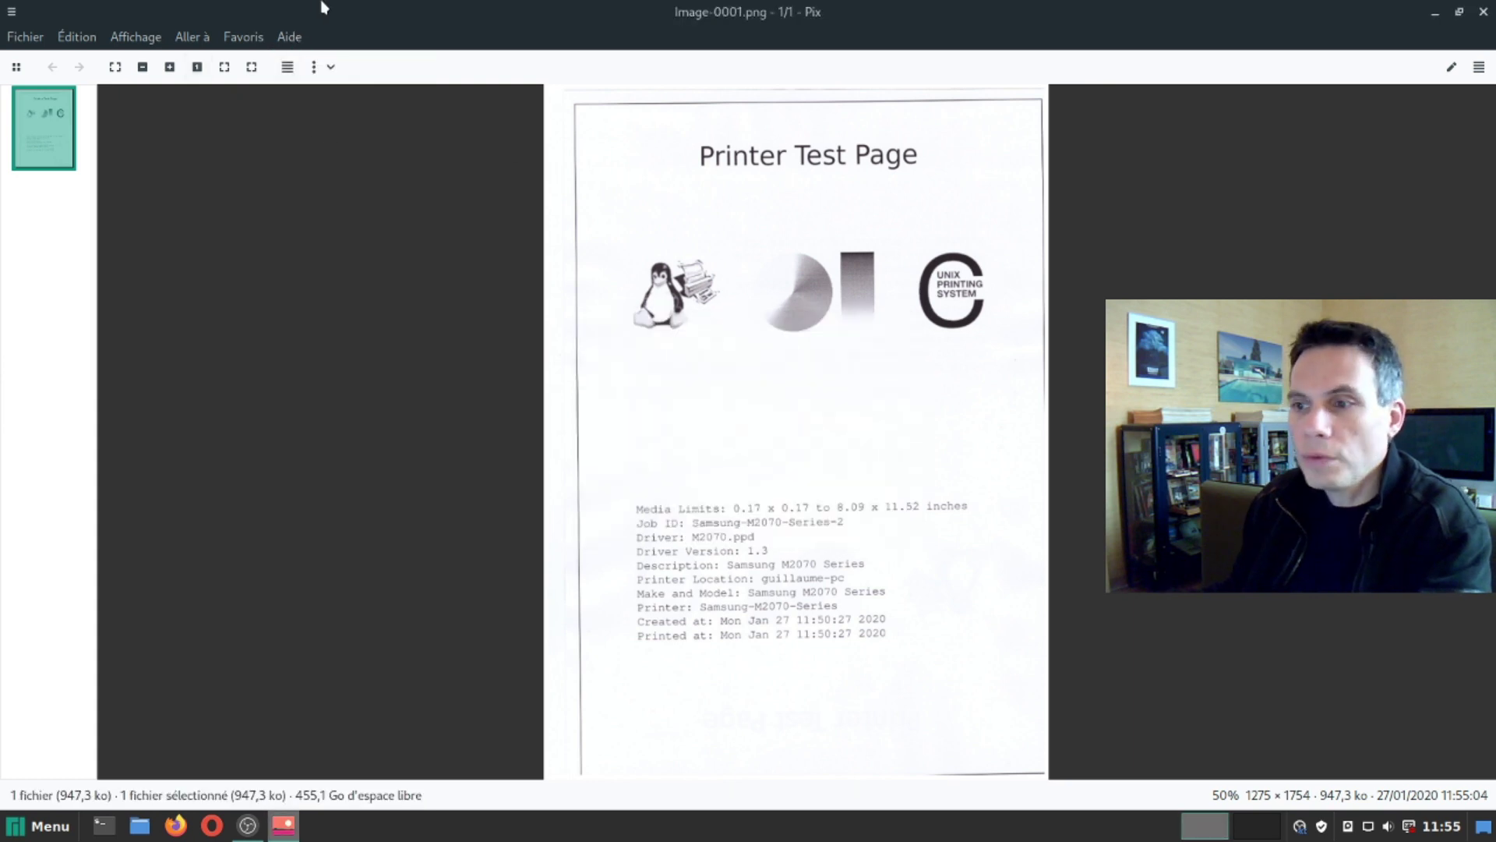
- Rotate the scanned image to the left, rotate it back to the right and close the viewer
left_click(330, 68)
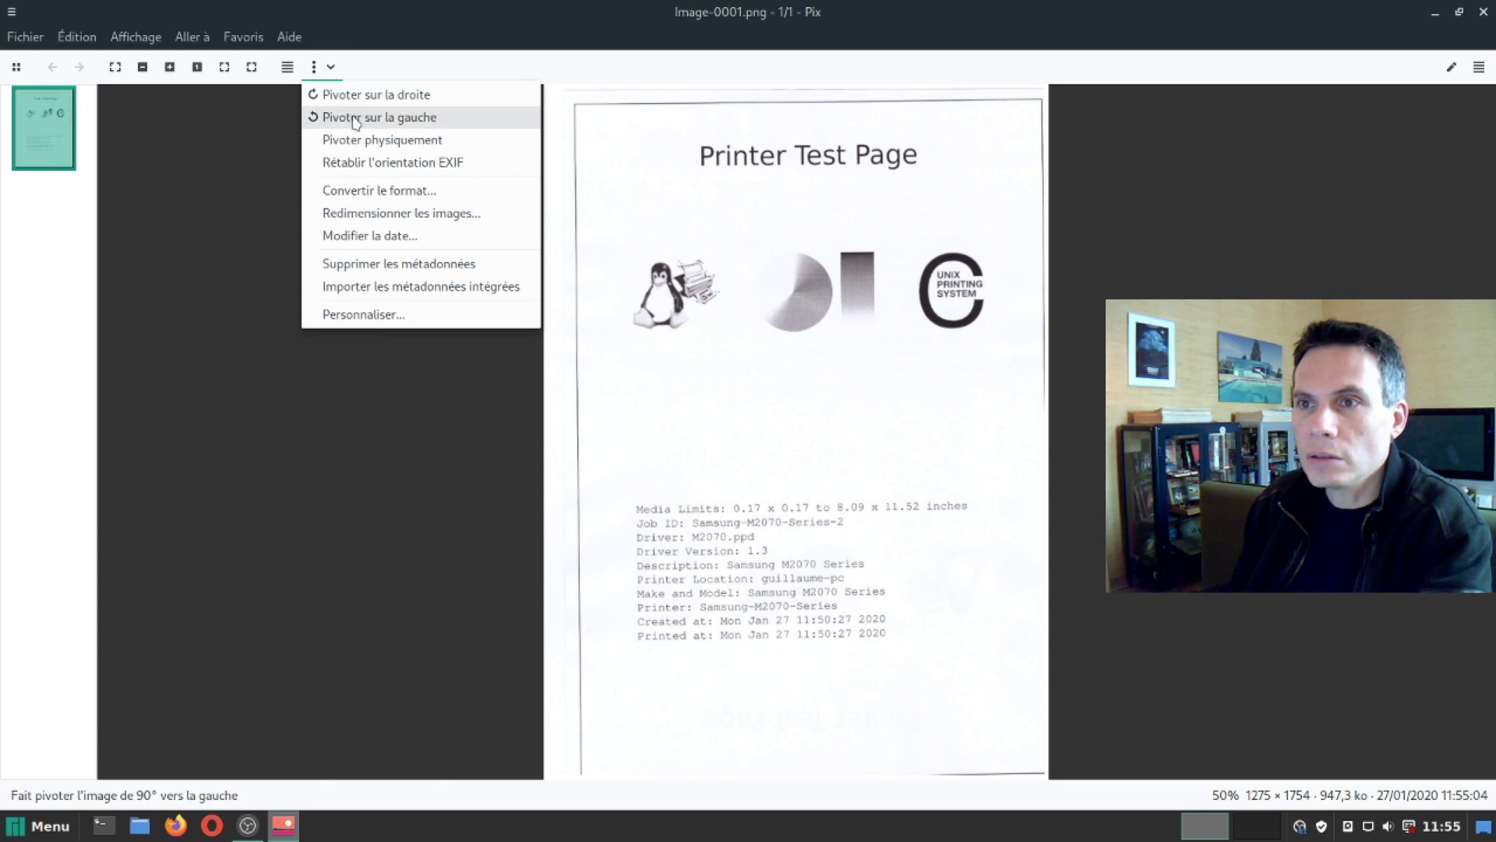
left_click(354, 118)
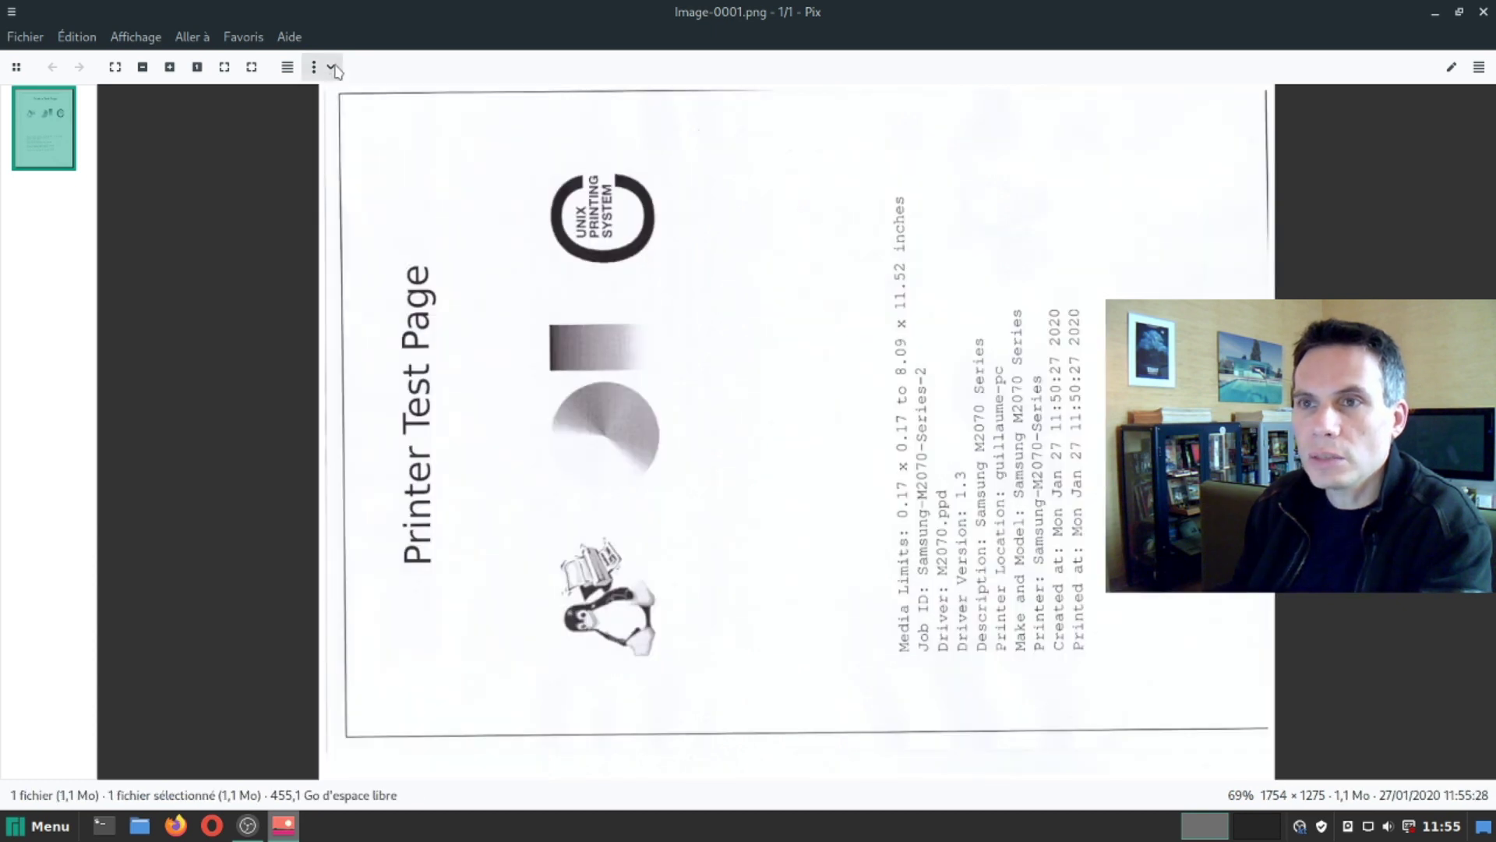
left_click(333, 68)
left_click(354, 94)
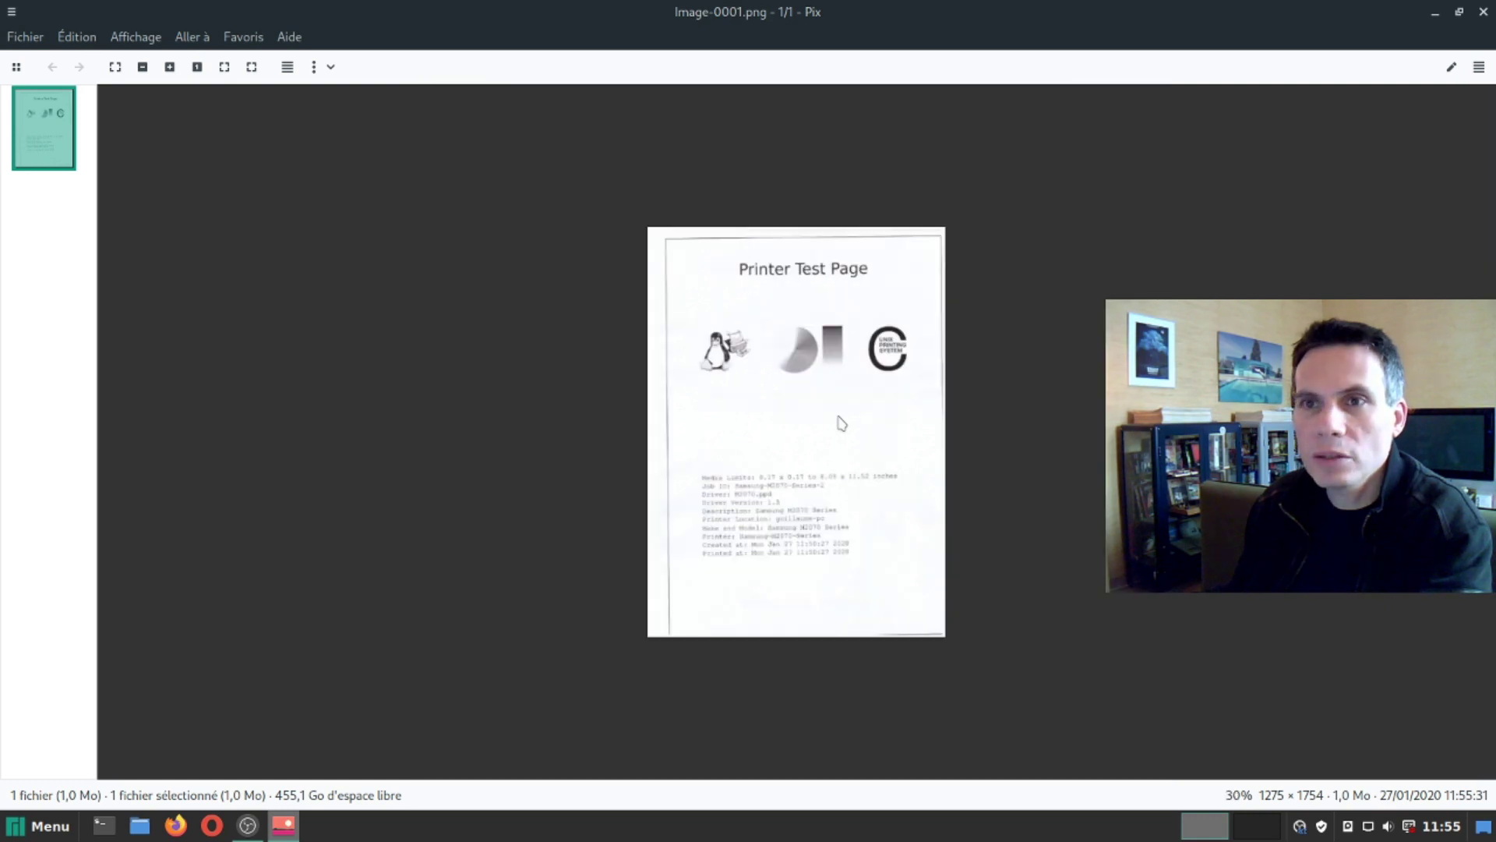
key("ctrl+w")
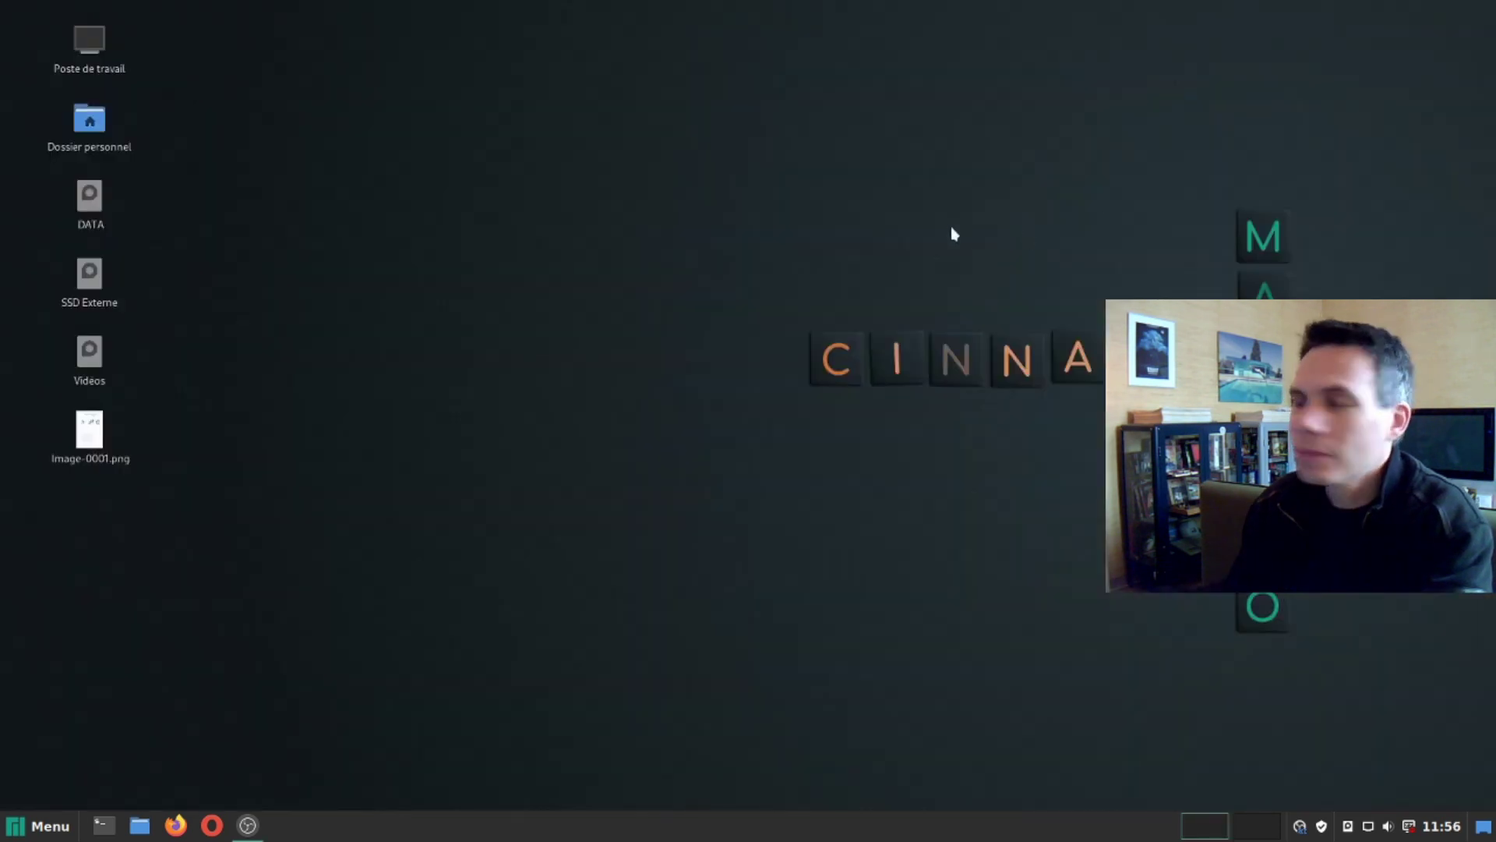